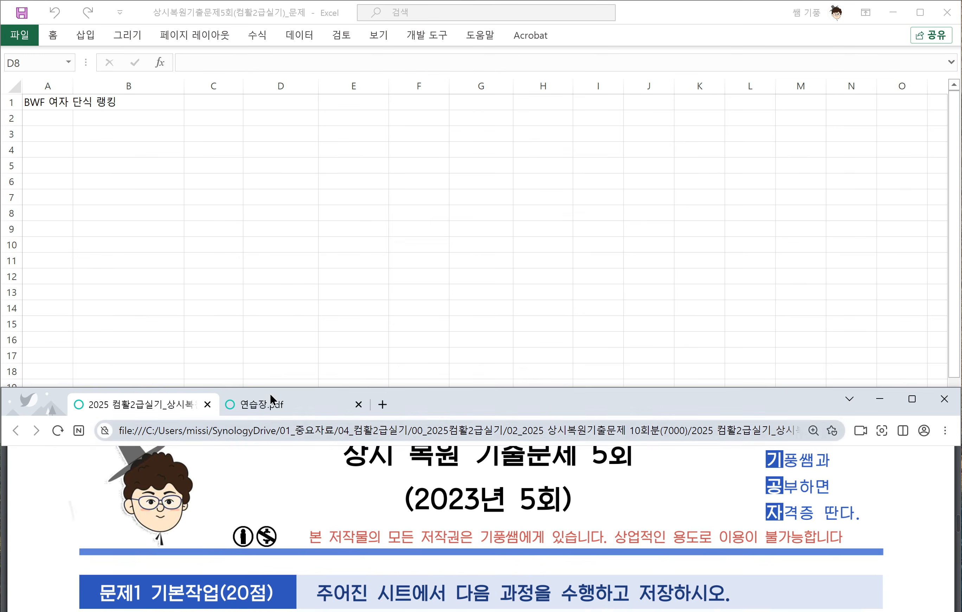
Open the '기본작업-2' sheet and bring up its task 2 formatting instructions in the exam PDF
{"action": "left_click", "coordinate": [189, 320]}
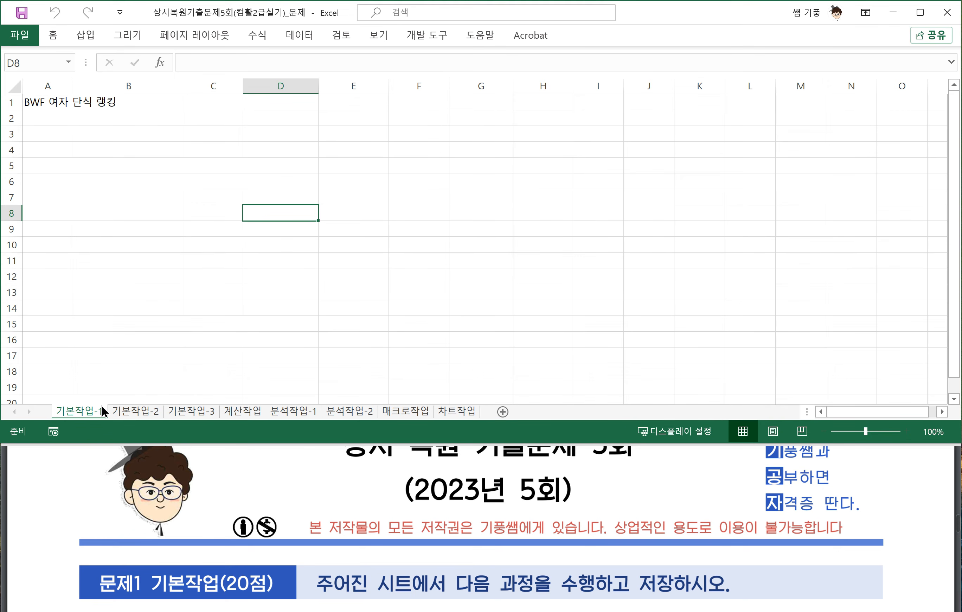
{"action": "left_click", "coordinate": [108, 514]}
{"action": "scroll", "coordinate": [157, 551], "scroll_direction": "down", "scroll_amount": 2}
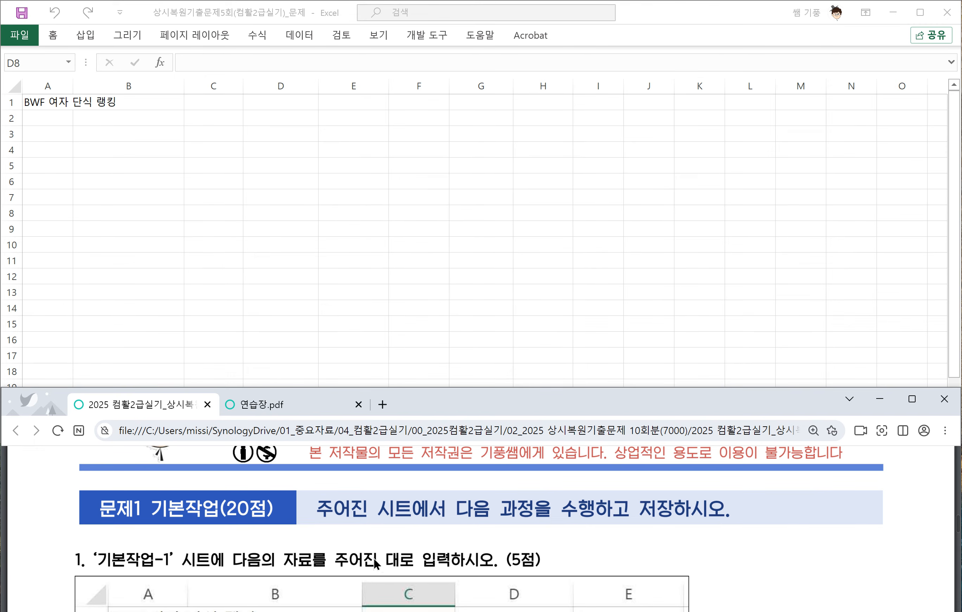
{"action": "scroll", "coordinate": [373, 558], "scroll_direction": "down", "scroll_amount": 2}
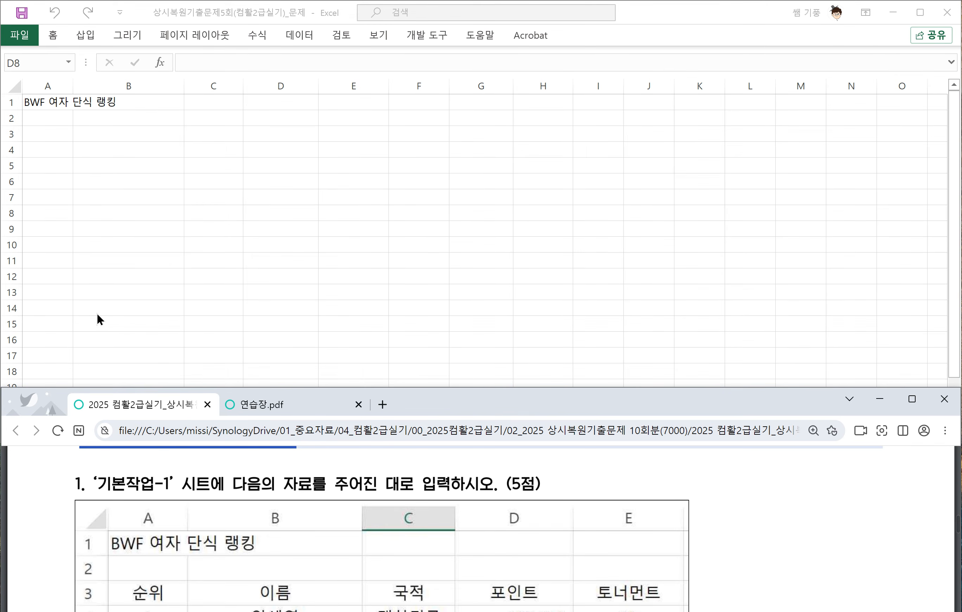
{"action": "key", "text": "alt+Tab"}
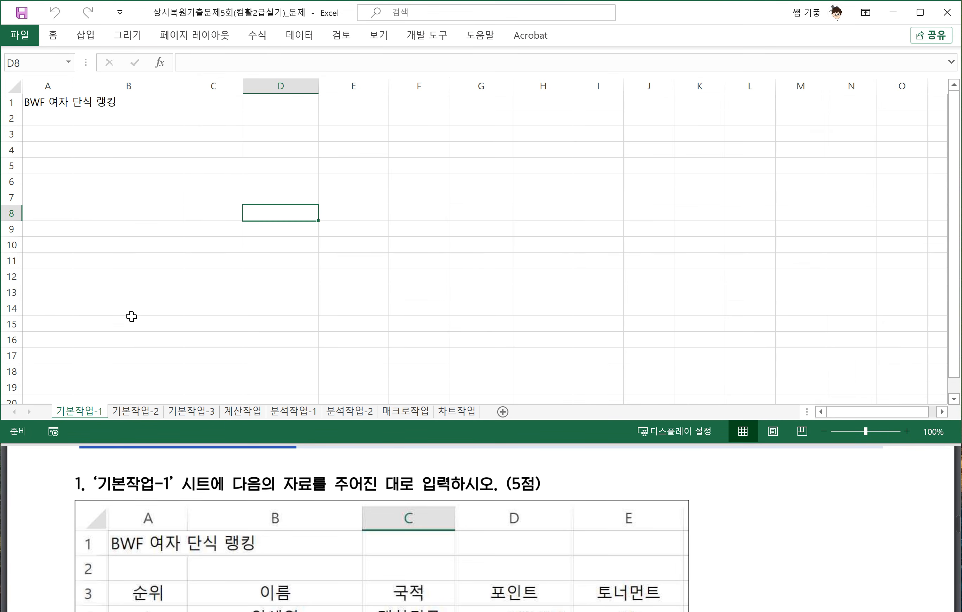
{"action": "left_click", "coordinate": [139, 411]}
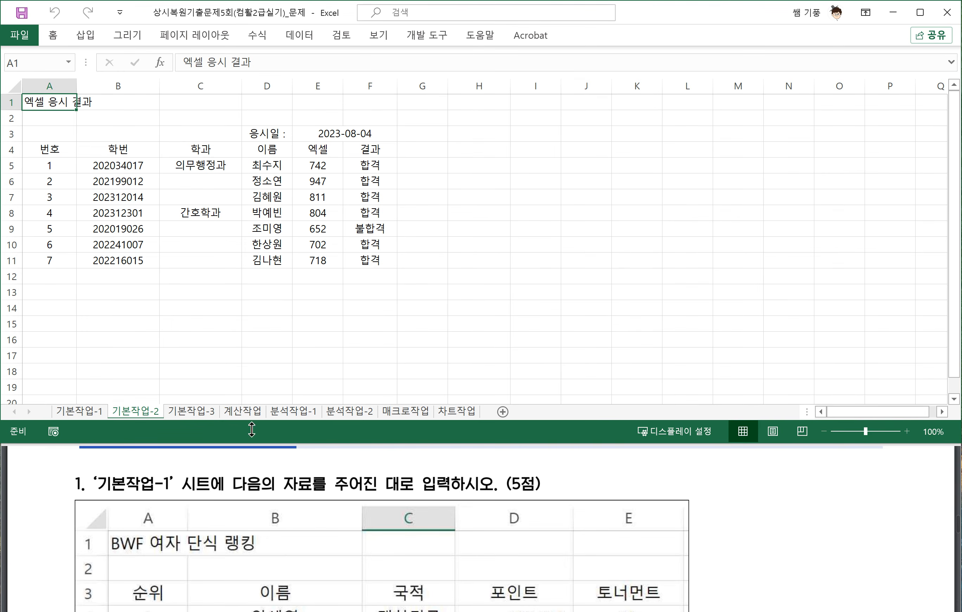
{"action": "left_click", "coordinate": [275, 528]}
{"action": "scroll", "coordinate": [275, 528], "scroll_direction": "down", "scroll_amount": 1}
{"action": "scroll", "coordinate": [275, 528], "scroll_direction": "down", "scroll_amount": 6}
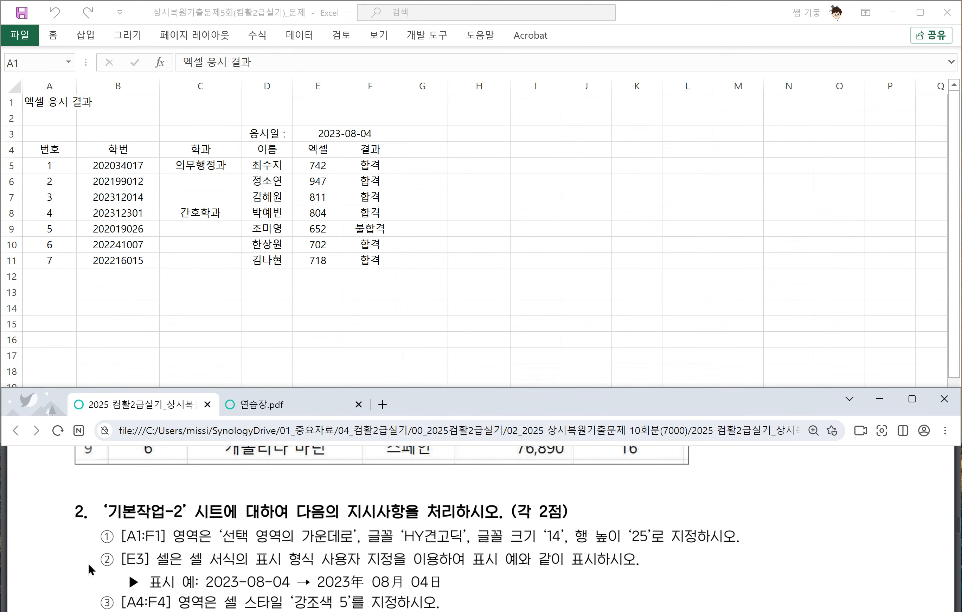
{"action": "scroll", "coordinate": [146, 526], "scroll_direction": "down", "scroll_amount": 1}
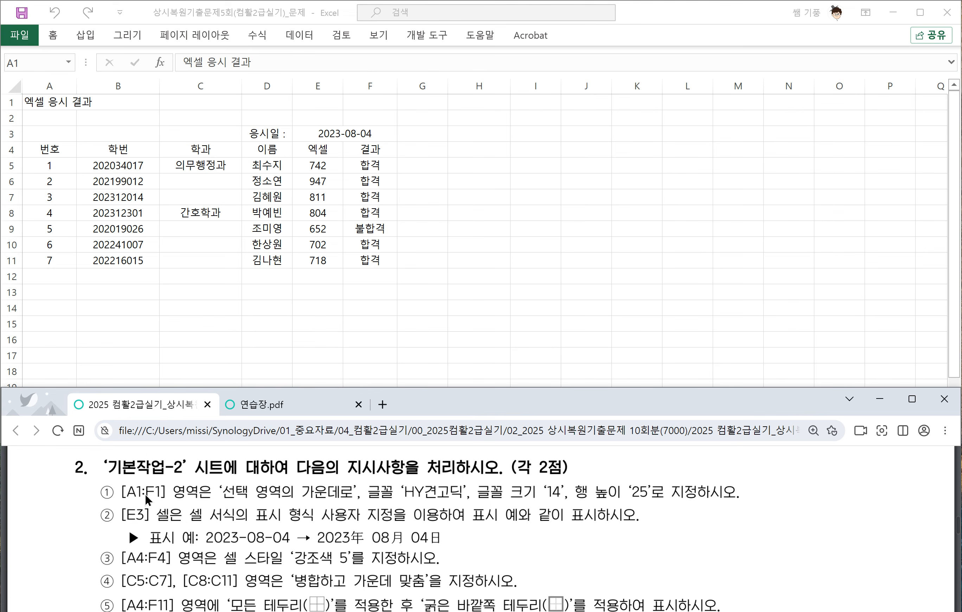
{"action": "left_click_drag", "start_coordinate": [120, 498], "coordinate": [343, 504]}
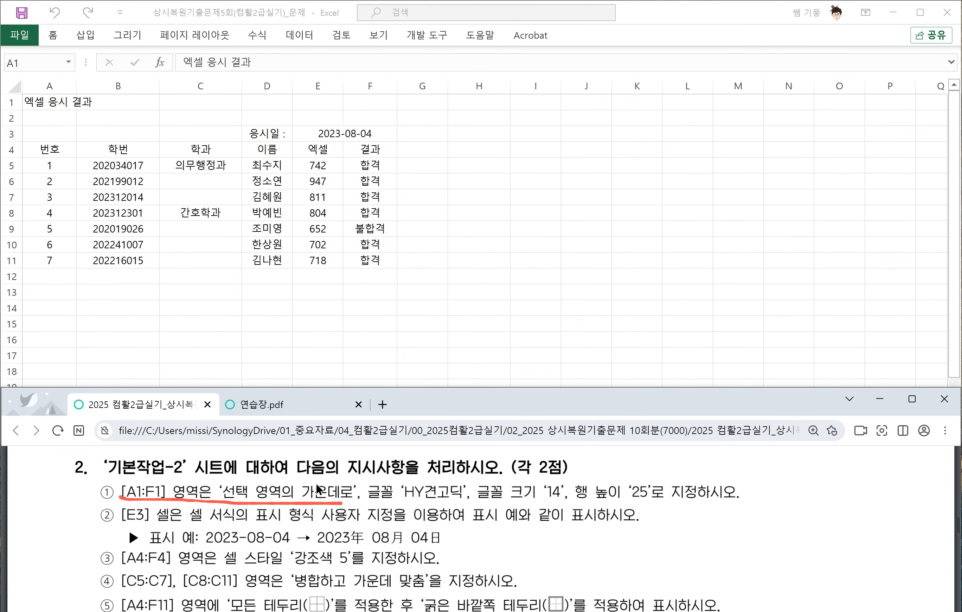
Set the horizontal alignment of the title range A1:F1 to center across selection (선택 영역의 가운데로)
{"action": "left_click_drag", "start_coordinate": [41, 109], "coordinate": [366, 105]}
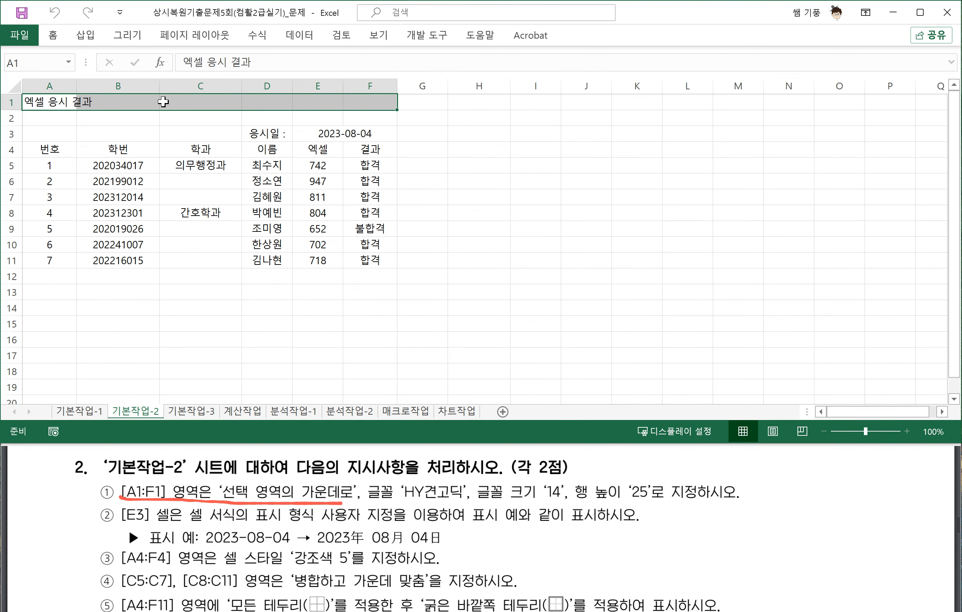
{"action": "key", "text": "ctrl+1"}
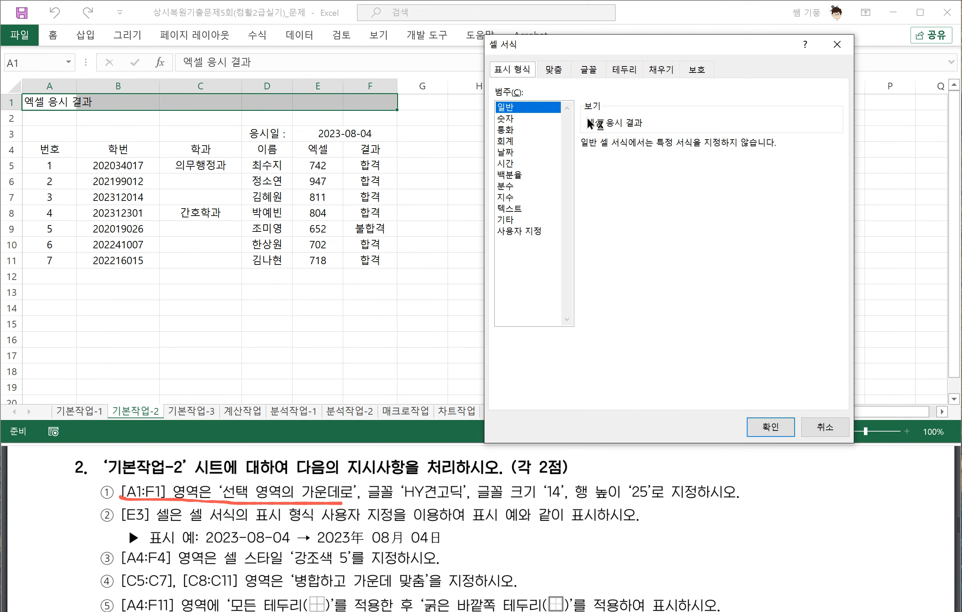
{"action": "left_click", "coordinate": [557, 72]}
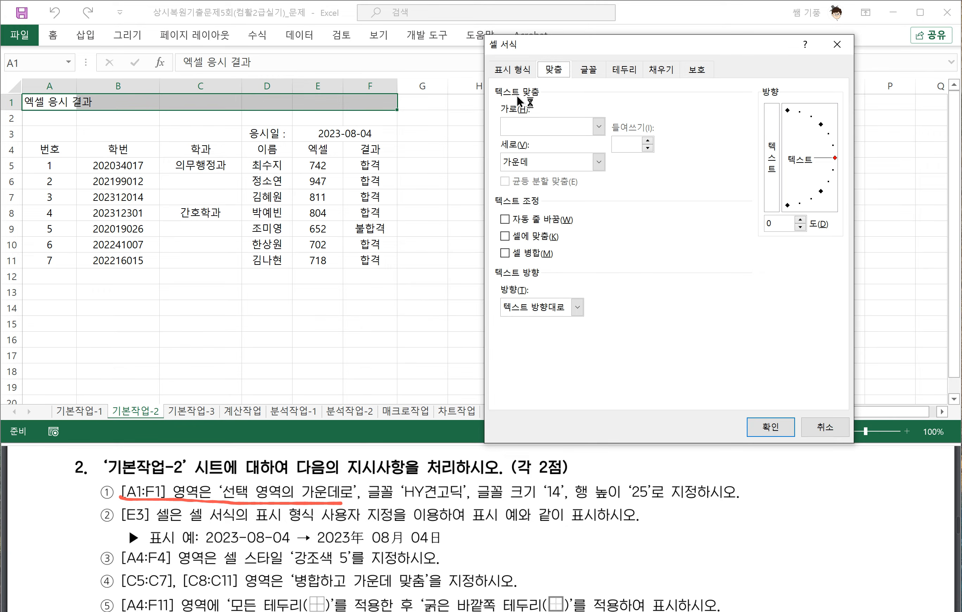
{"action": "left_click", "coordinate": [598, 126]}
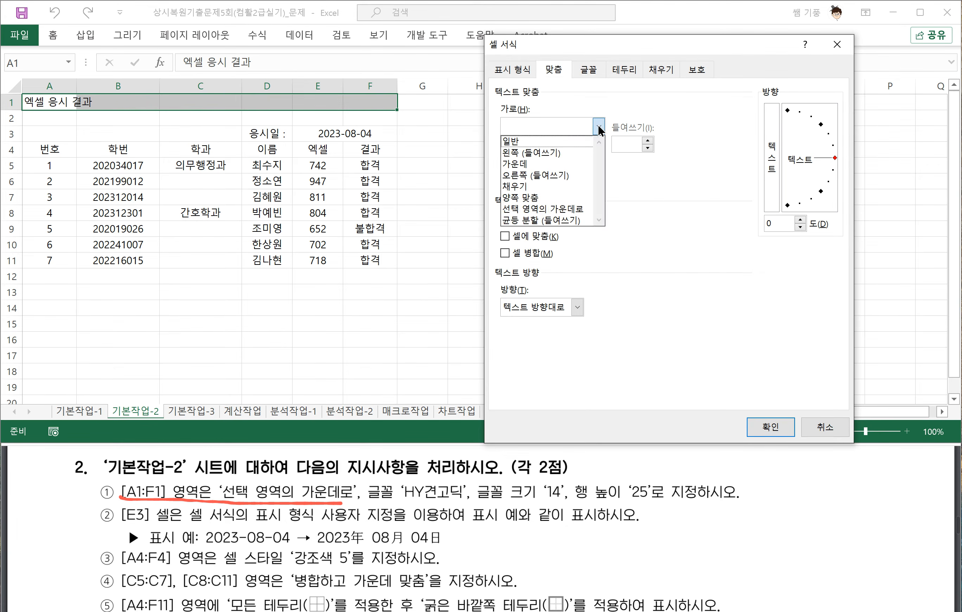
{"action": "left_click", "coordinate": [554, 208]}
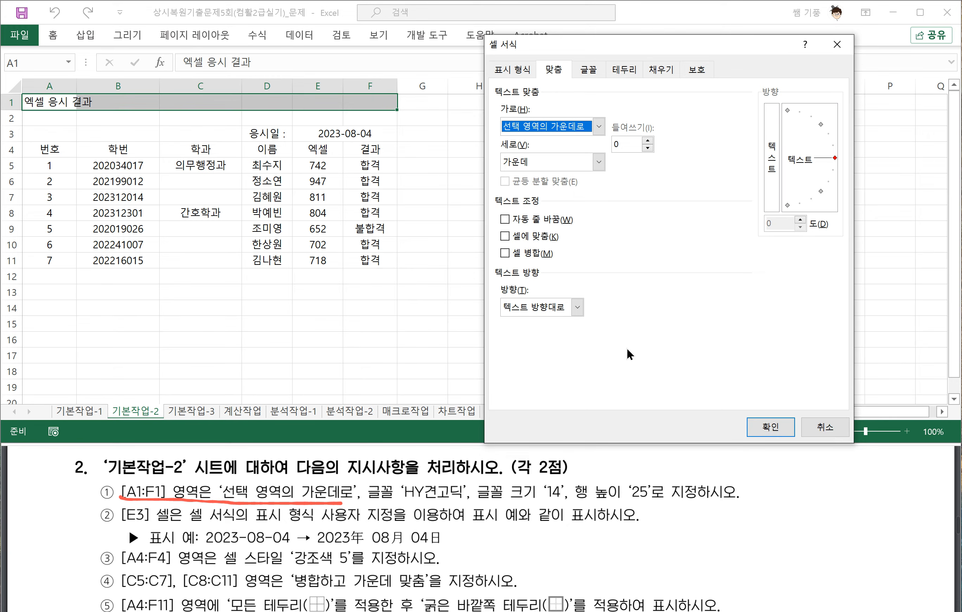
Set the font of A1:F1 to HY견고딕 at size 14 and apply the cell formatting
{"action": "left_click", "coordinate": [589, 71]}
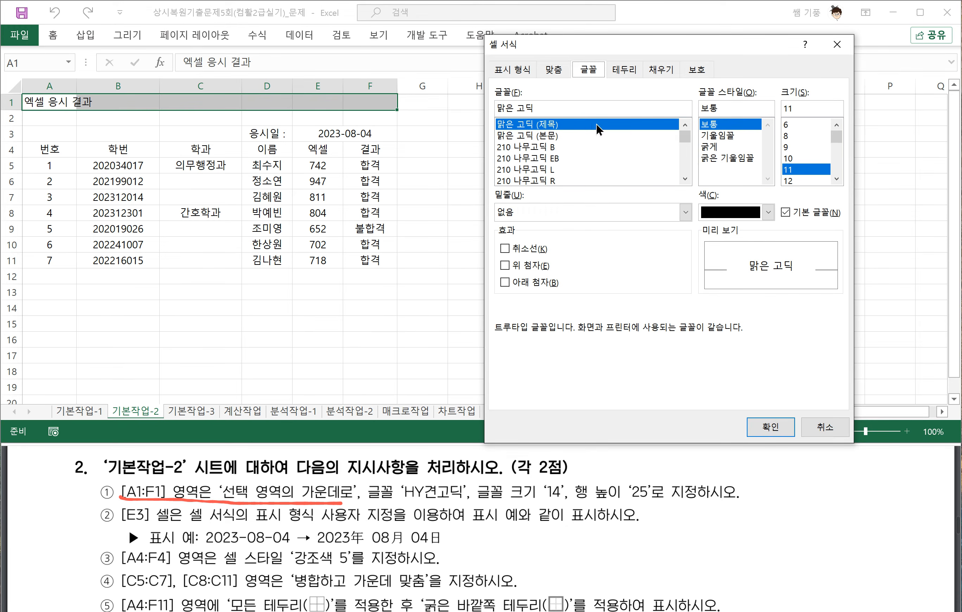
{"action": "left_click_drag", "start_coordinate": [538, 111], "coordinate": [479, 104]}
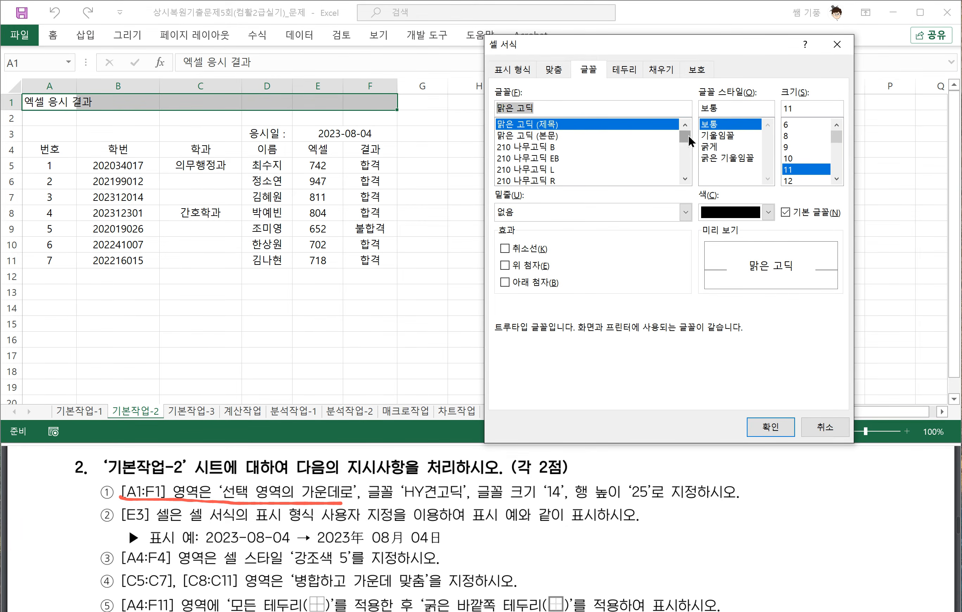
{"action": "left_click_drag", "start_coordinate": [688, 135], "coordinate": [688, 139]}
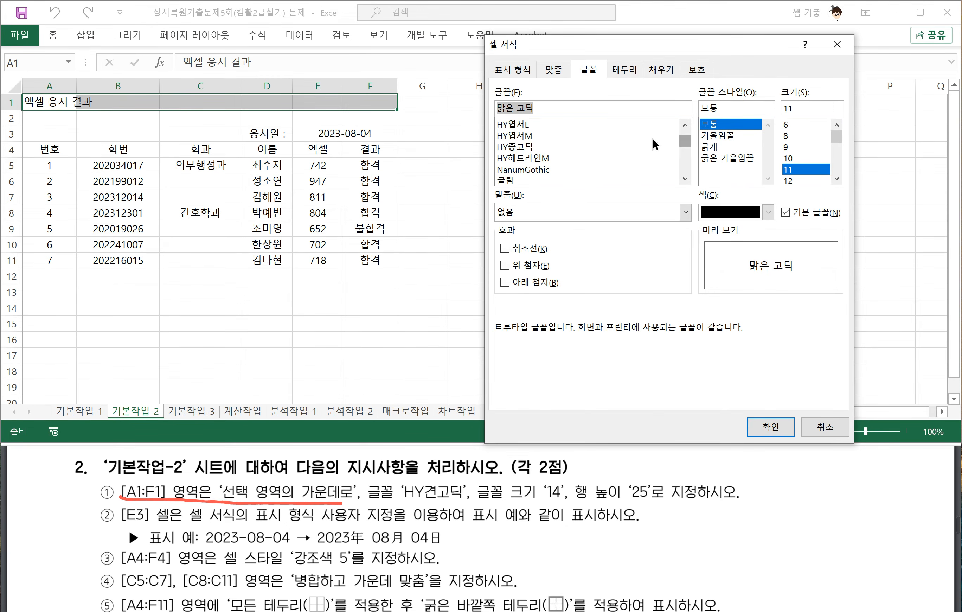
{"action": "scroll", "coordinate": [542, 147], "scroll_direction": "up", "scroll_amount": 2}
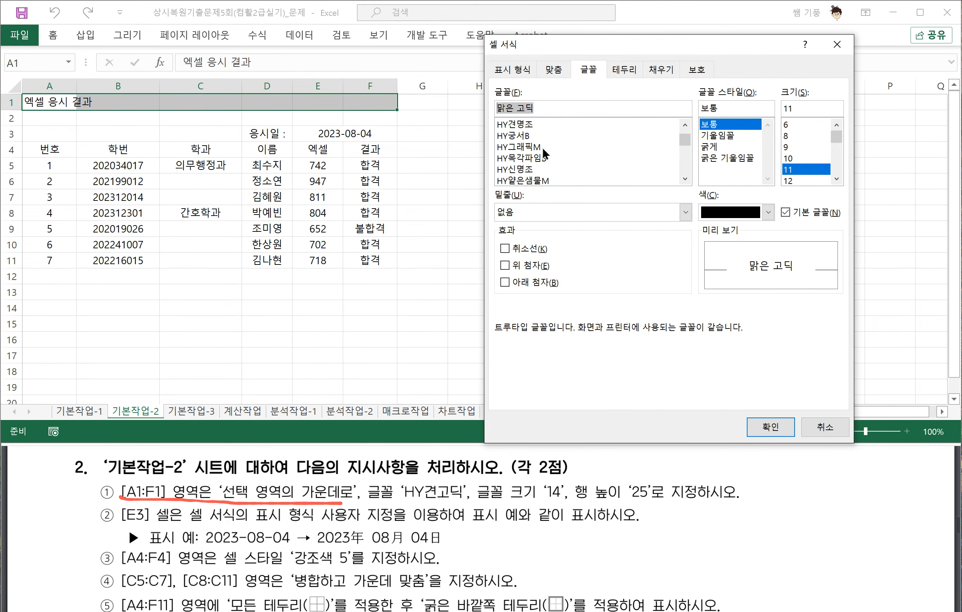
{"action": "left_click", "coordinate": [522, 146]}
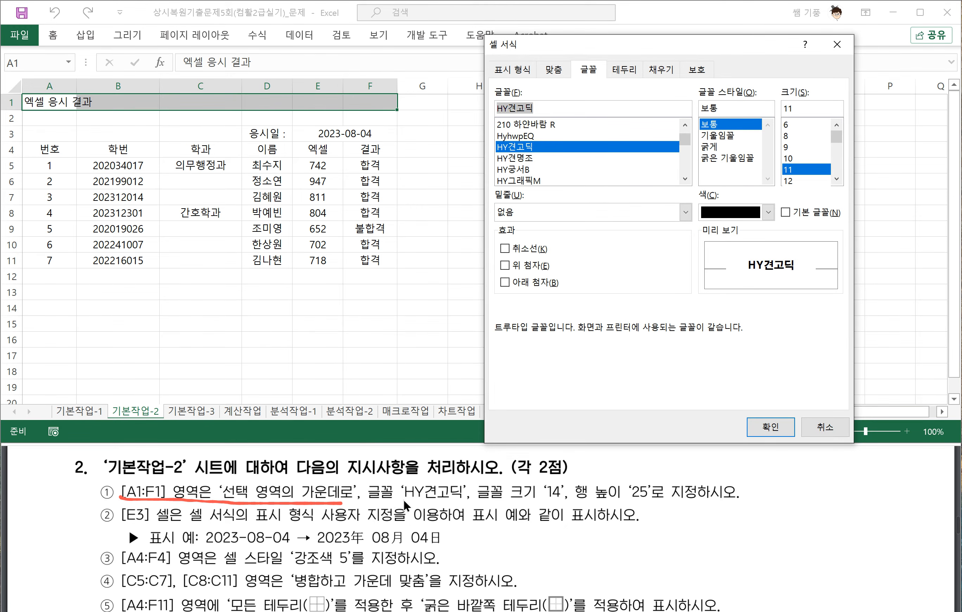
{"action": "left_click", "coordinate": [490, 506]}
{"action": "left_click_drag", "start_coordinate": [474, 501], "coordinate": [554, 501]}
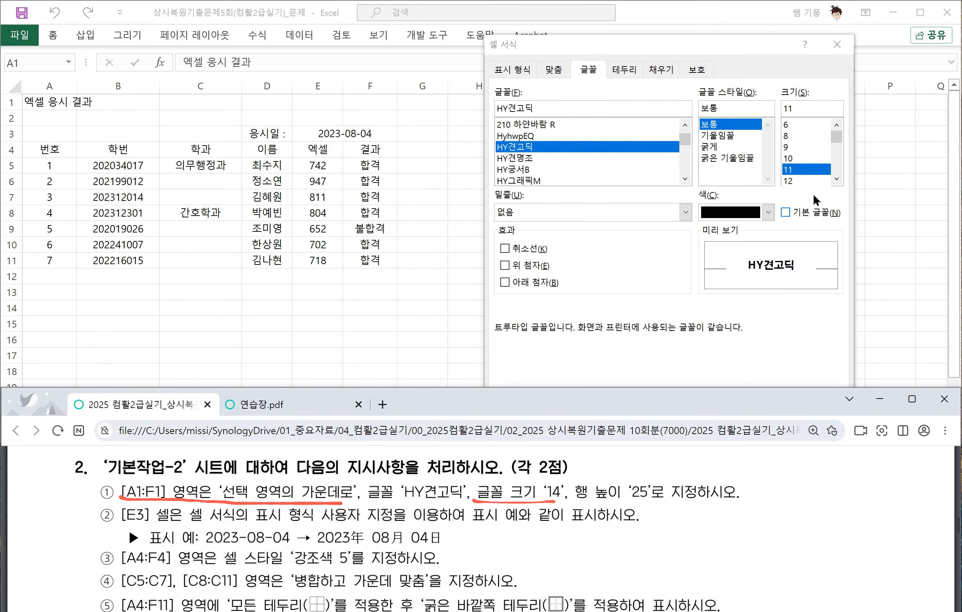
{"action": "left_click", "coordinate": [836, 179]}
{"action": "left_click", "coordinate": [792, 179]}
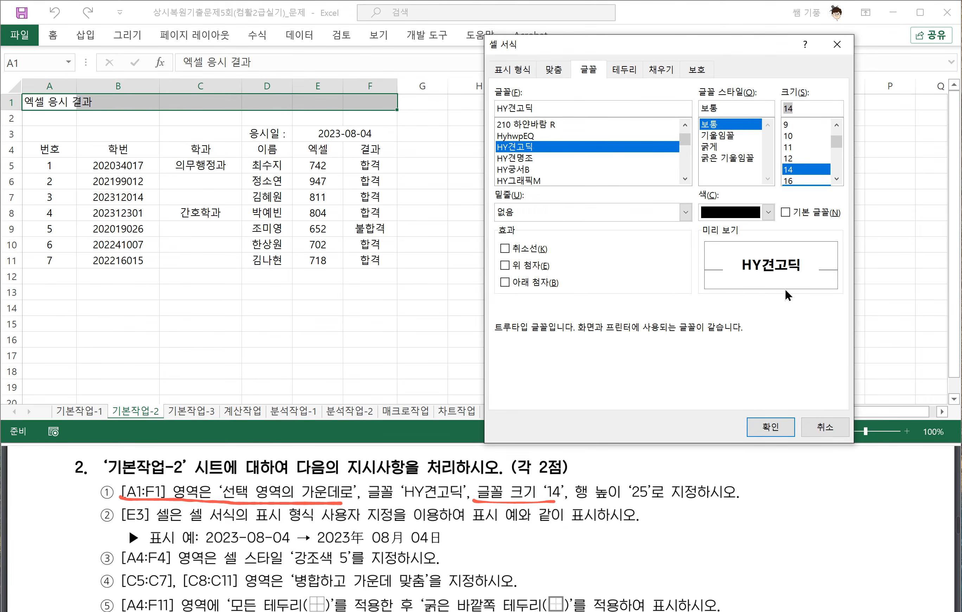
{"action": "left_click", "coordinate": [757, 431]}
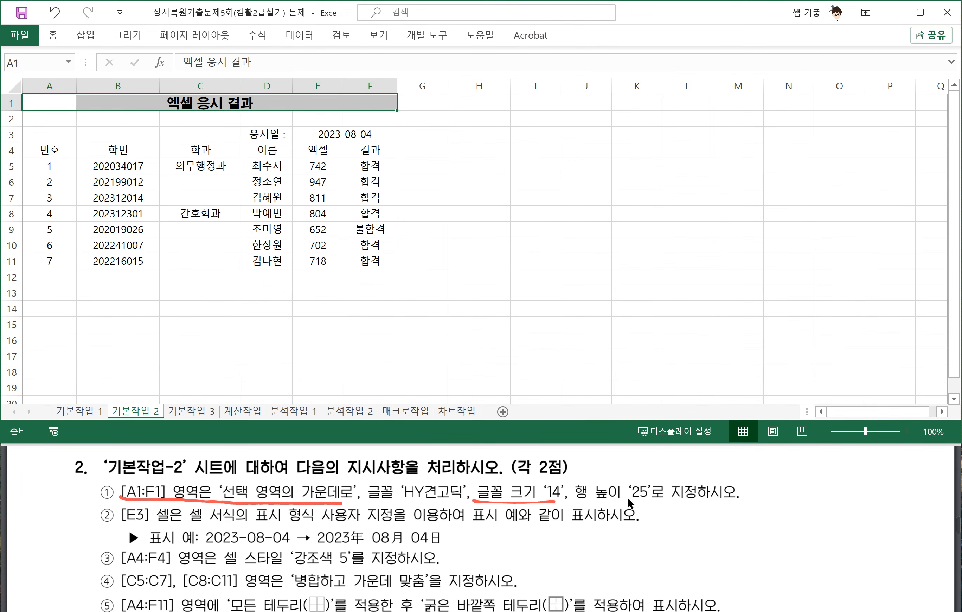
Set the height of title row 1 to 25
{"action": "left_click", "coordinate": [57, 36]}
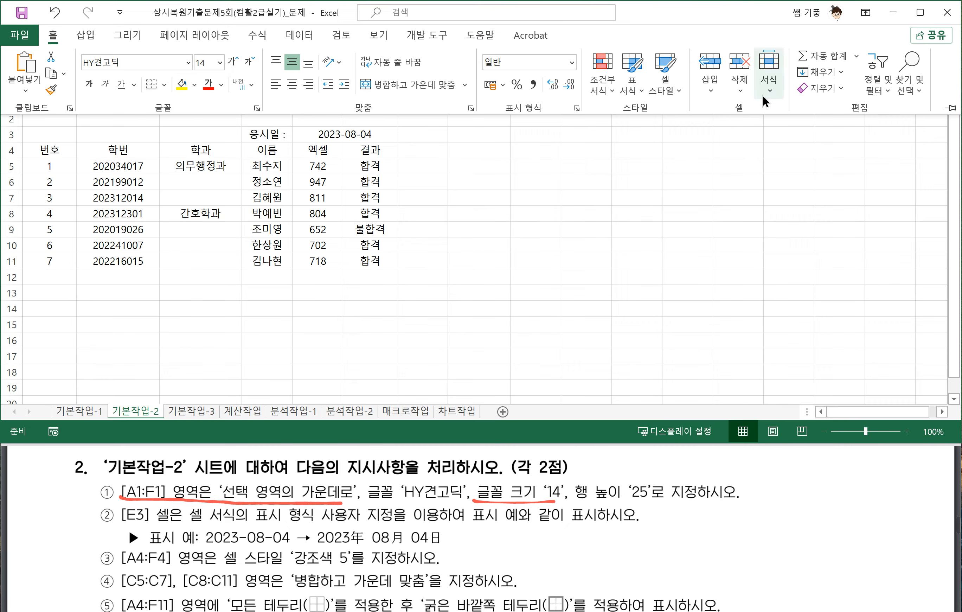
{"action": "left_click", "coordinate": [770, 90]}
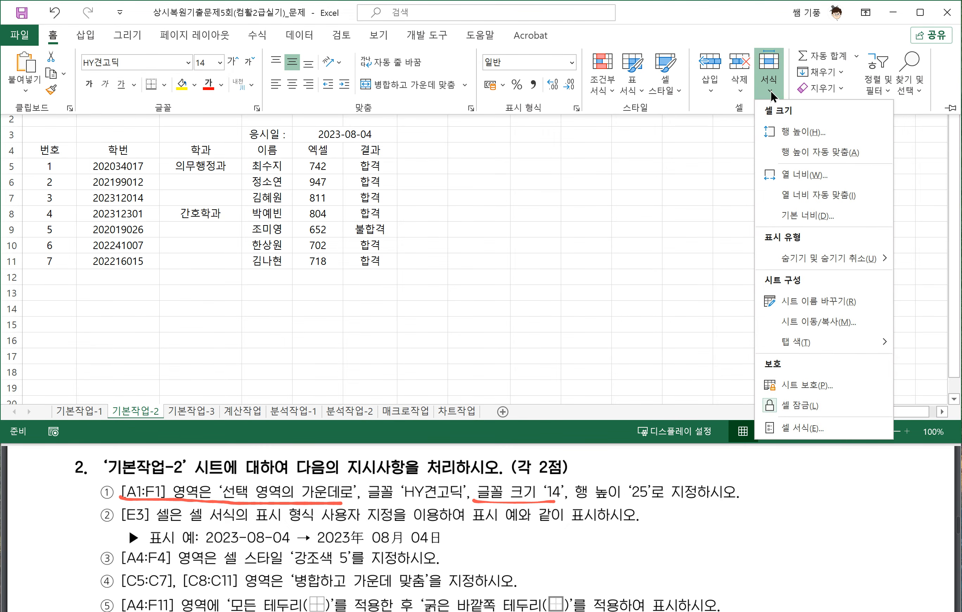
{"action": "left_click", "coordinate": [801, 128]}
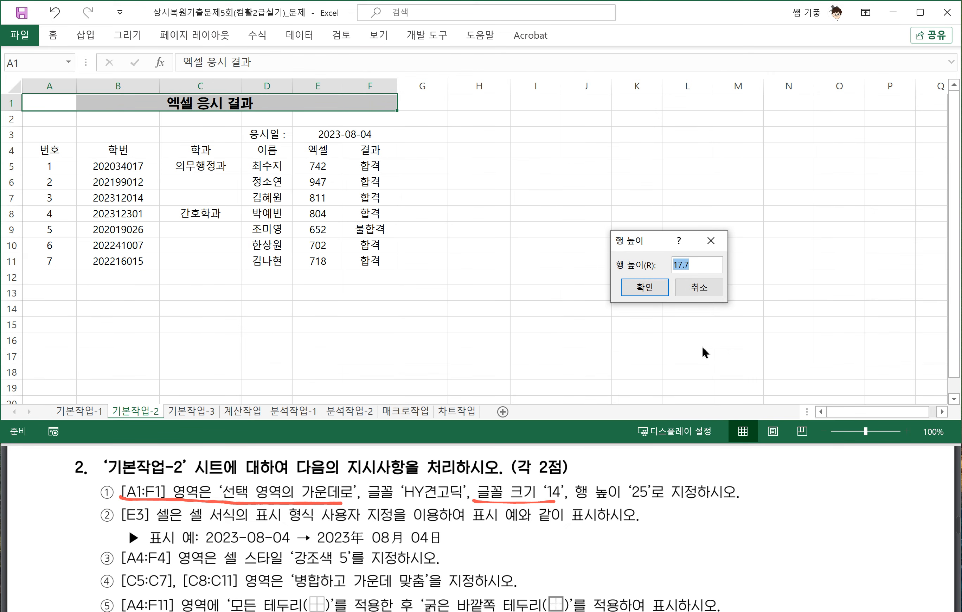
{"action": "type", "text": "25"}
{"action": "key", "text": "Return"}
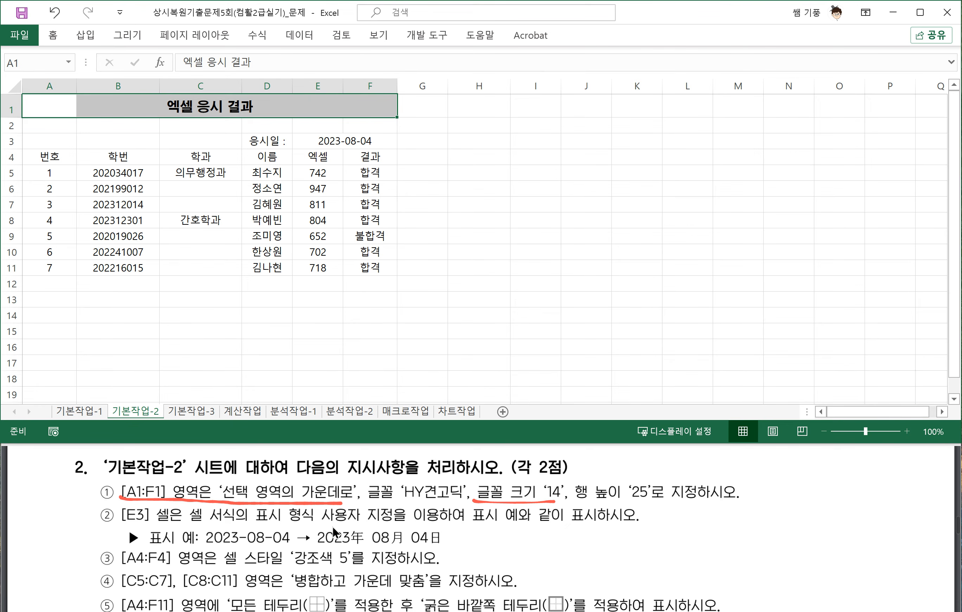
Open the custom number format (사용자 지정) for the exam date in cell E3 and clear its existing format code
{"action": "left_click", "coordinate": [276, 528]}
{"action": "left_click_drag", "start_coordinate": [257, 523], "coordinate": [313, 524]}
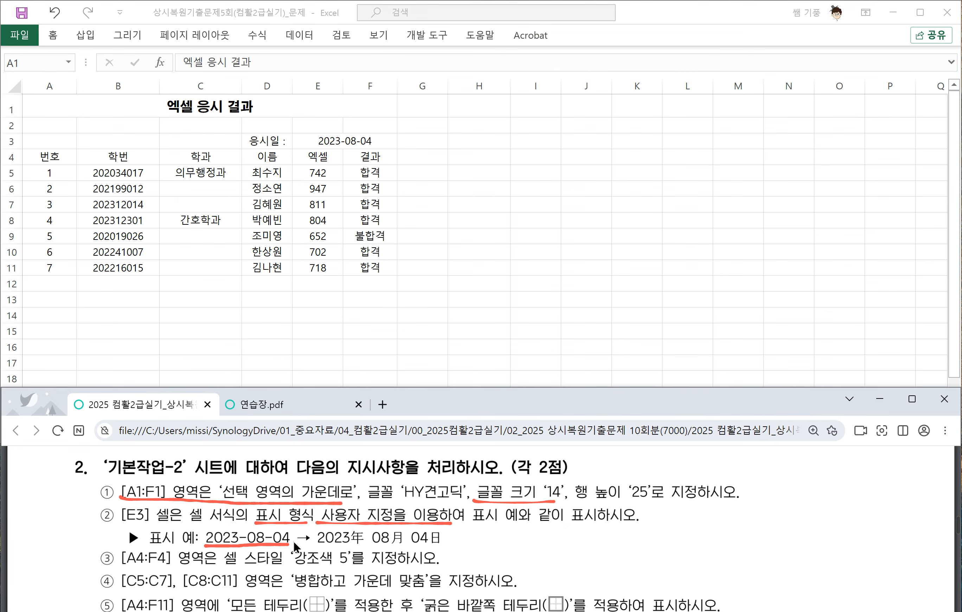
{"action": "left_click_drag", "start_coordinate": [310, 544], "coordinate": [443, 552]}
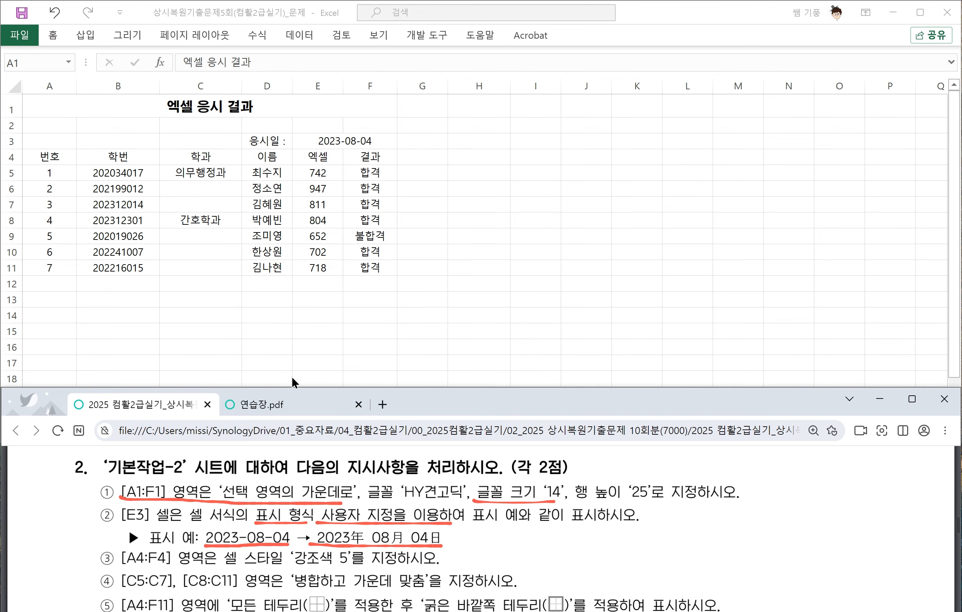
{"action": "left_click", "coordinate": [351, 143]}
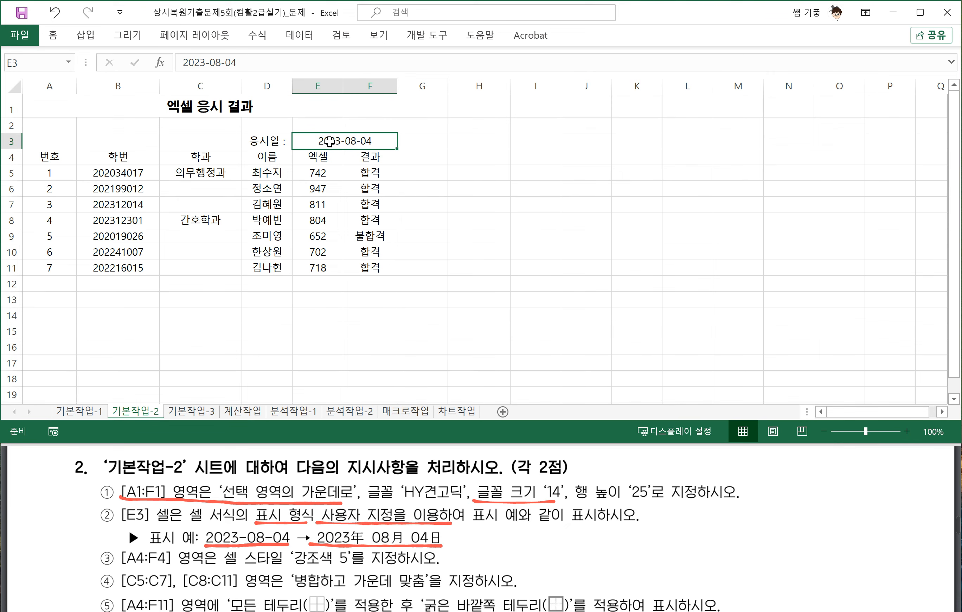
{"action": "key", "text": "ctrl+1"}
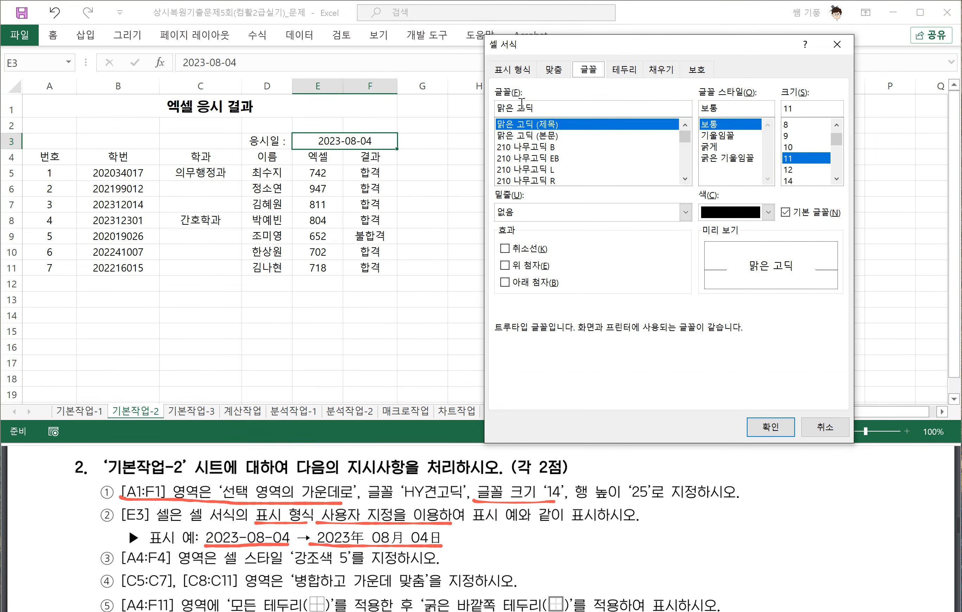
{"action": "left_click", "coordinate": [509, 68]}
{"action": "left_click", "coordinate": [515, 230]}
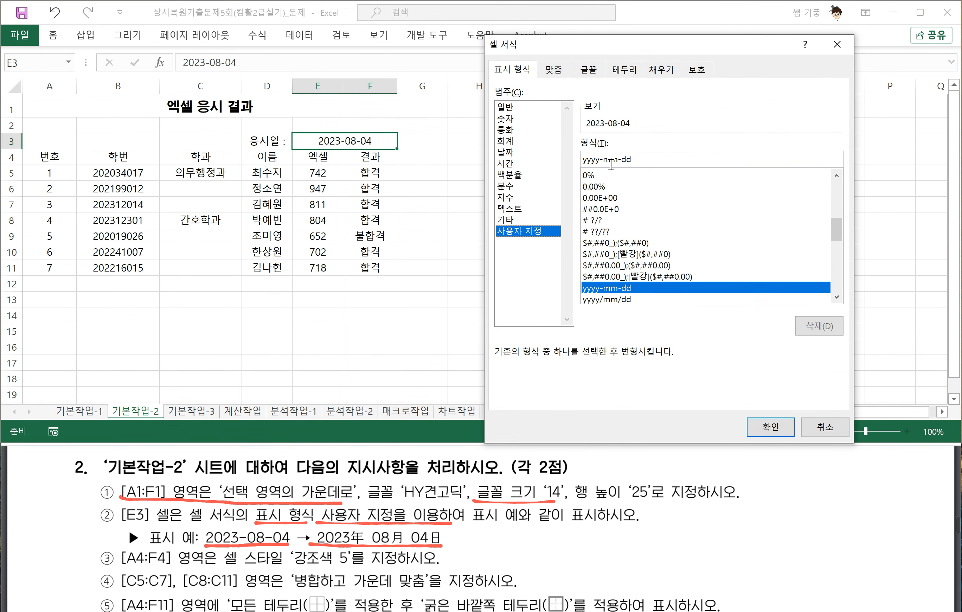
{"action": "left_click_drag", "start_coordinate": [711, 160], "coordinate": [522, 146]}
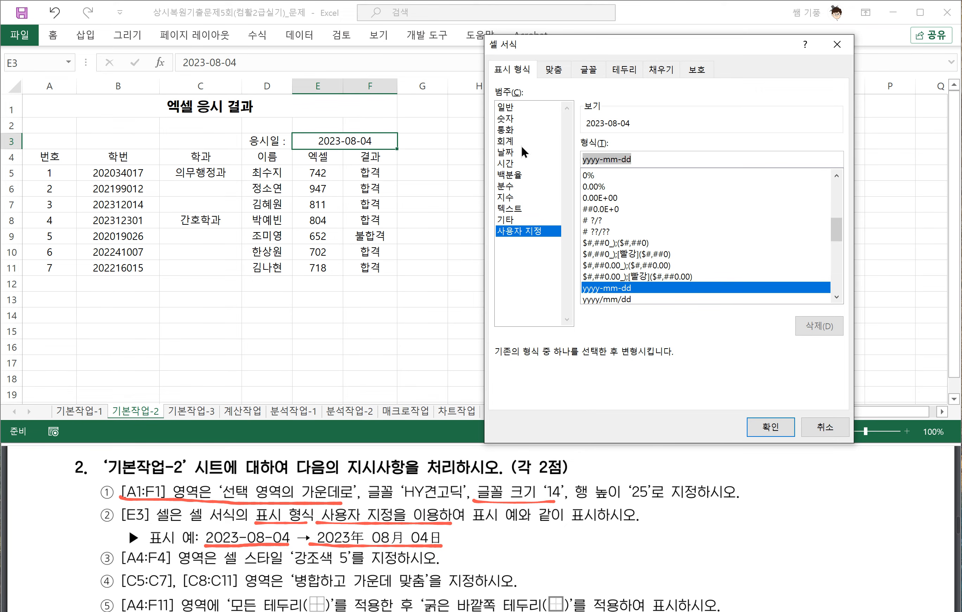
{"action": "key", "text": "Delete"}
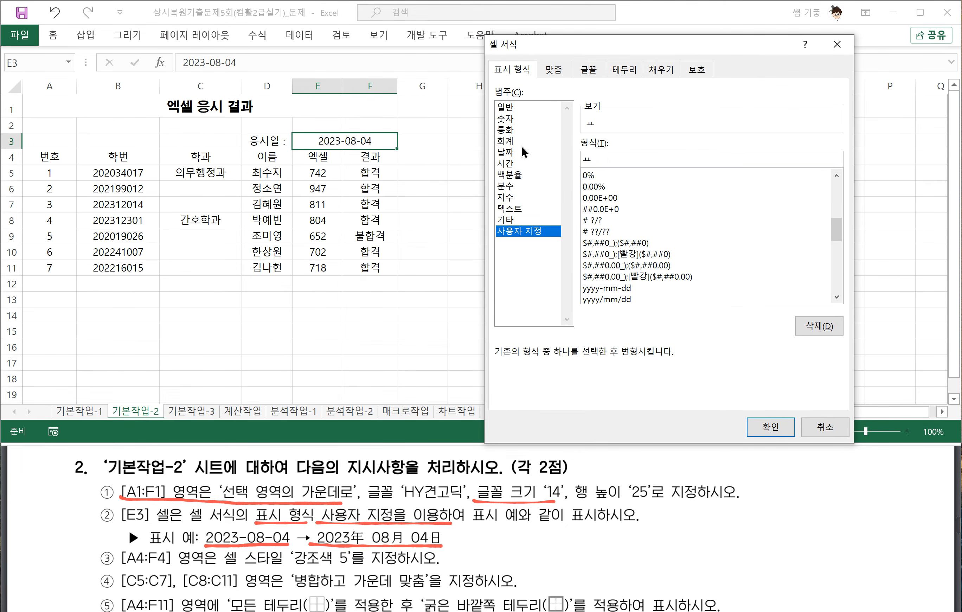
Enter the custom format code yyyy年 mm月 dd日 with Hanja characters for cell E3 and apply it
{"action": "type", "text": "yyyy년"}
{"action": "key", "text": "Hangul_Hanja"}
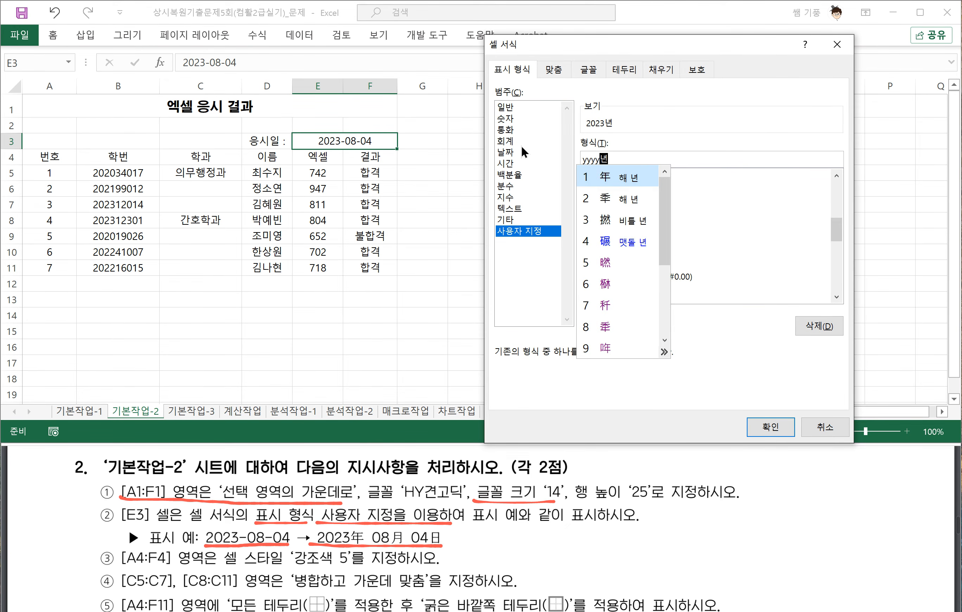
{"action": "key", "text": "Return"}
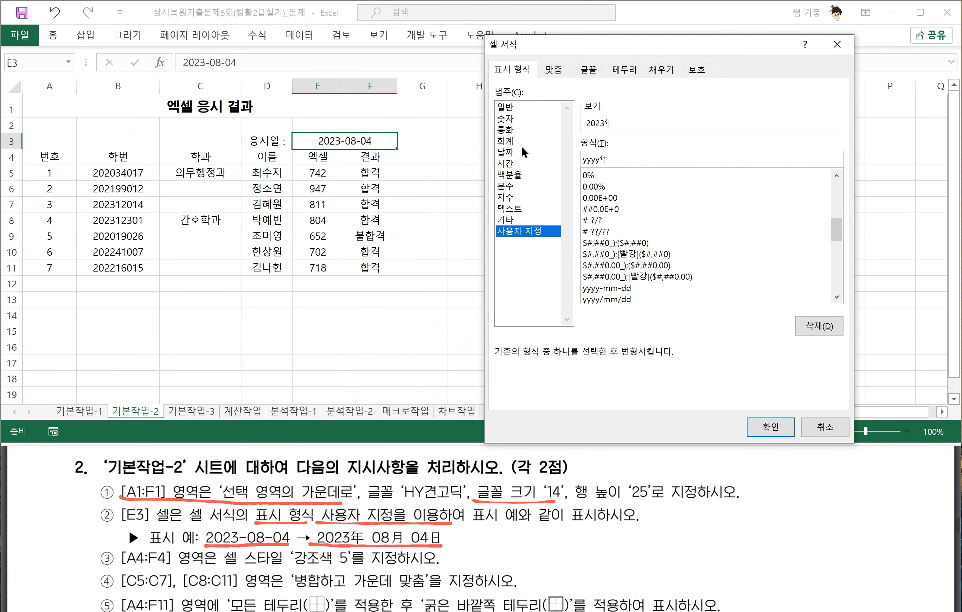
{"action": "type", "text": "mm월"}
{"action": "key", "text": "Hangul_Hanja"}
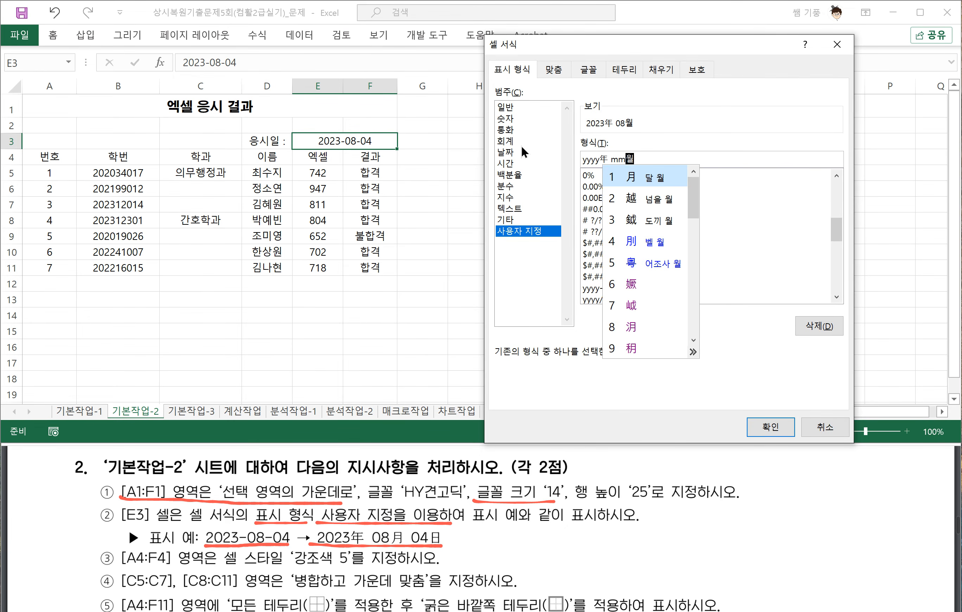
{"action": "key", "text": "Return"}
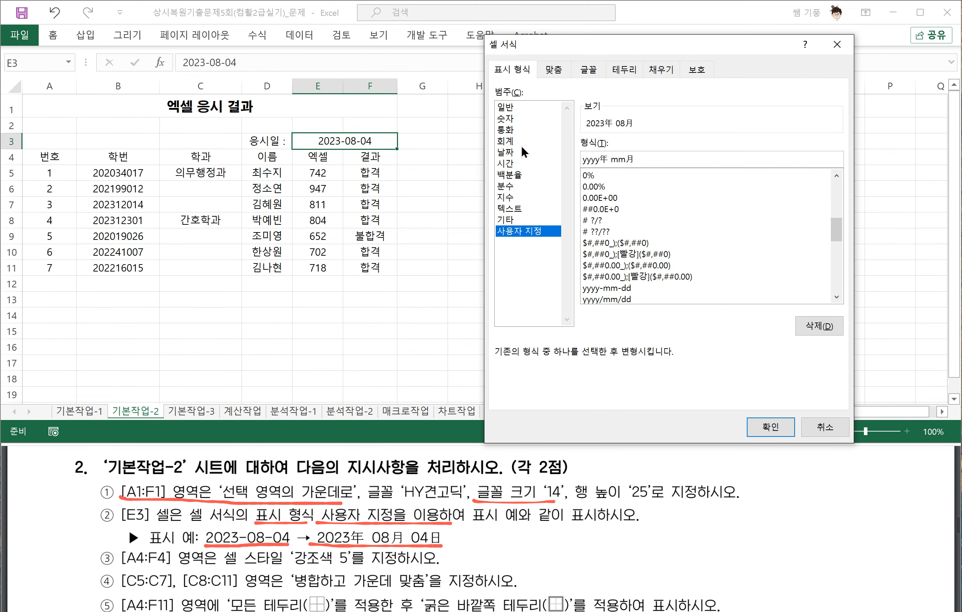
{"action": "type", "text": "dd일"}
{"action": "key", "text": "Hangul_Hanja"}
{"action": "key", "text": "Escape"}
{"action": "key", "text": "Hangul_Hanja"}
{"action": "key", "text": "Return"}
{"action": "left_click", "coordinate": [771, 427]}
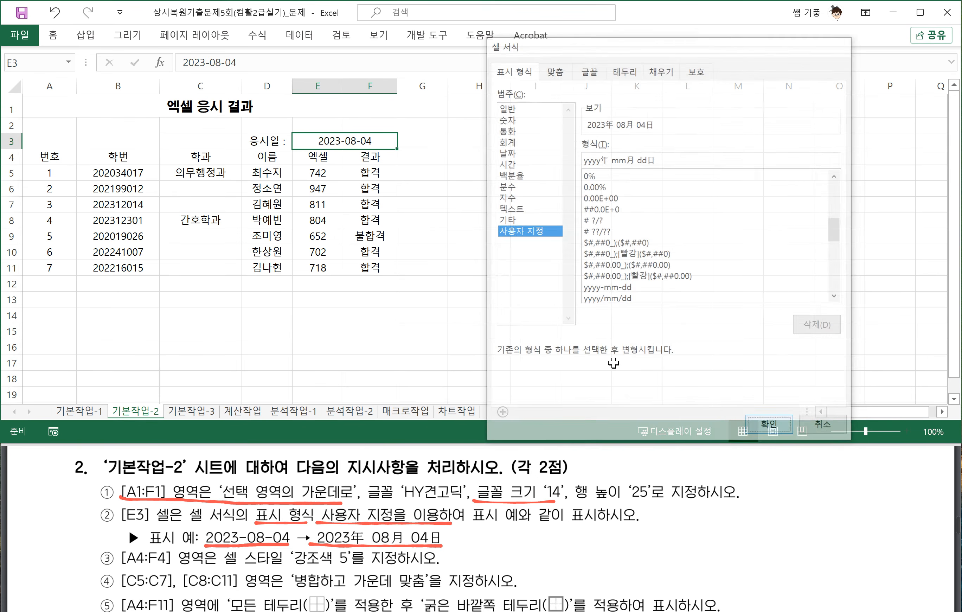
{"action": "left_click", "coordinate": [434, 265]}
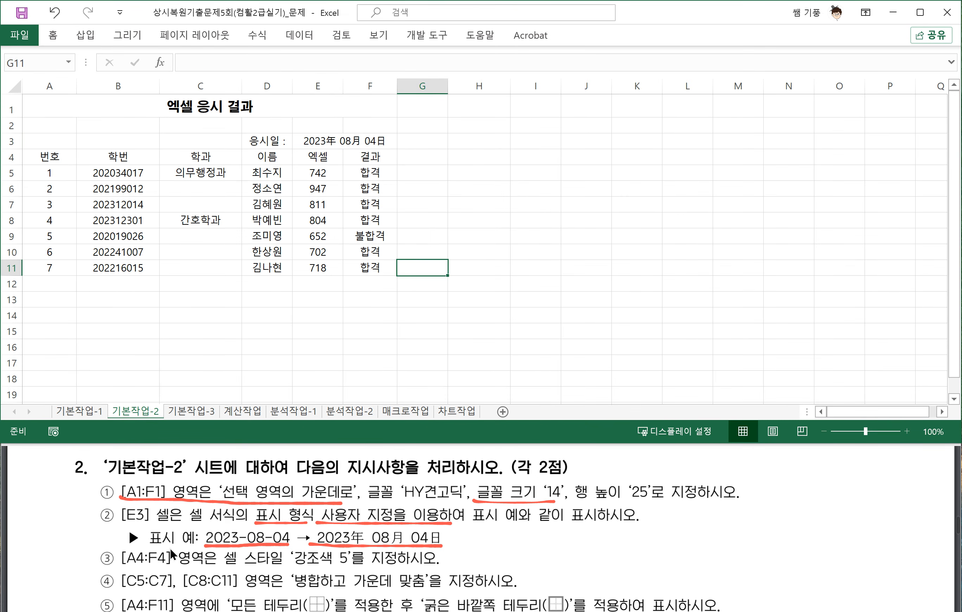
Apply the cell style 강조색5 to the header range A4:F4
{"action": "scroll", "coordinate": [175, 550], "scroll_direction": "down", "scroll_amount": 2}
{"action": "left_click_drag", "start_coordinate": [126, 498], "coordinate": [432, 493]}
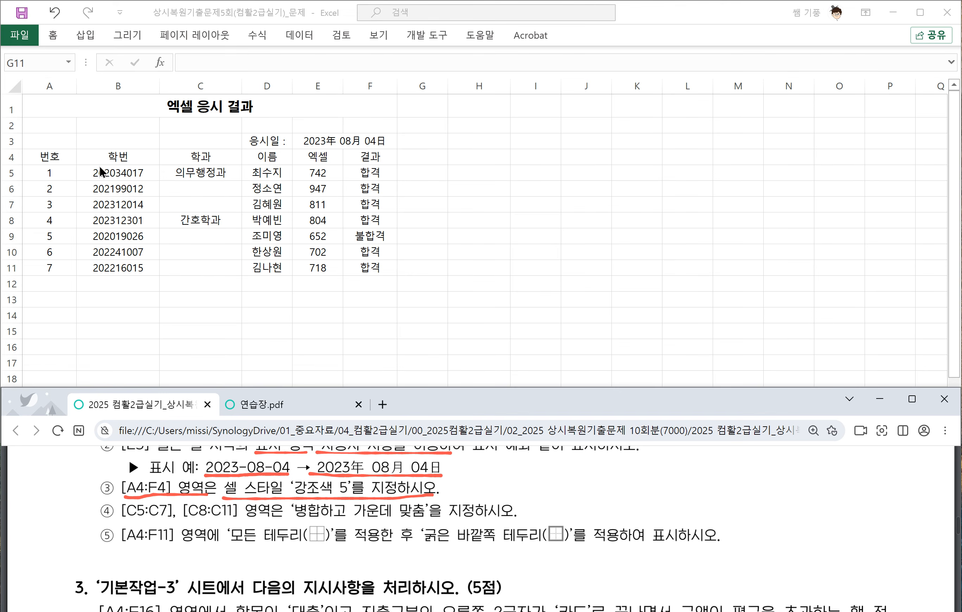
{"action": "left_click", "coordinate": [81, 158]}
{"action": "left_click_drag", "start_coordinate": [52, 158], "coordinate": [366, 161]}
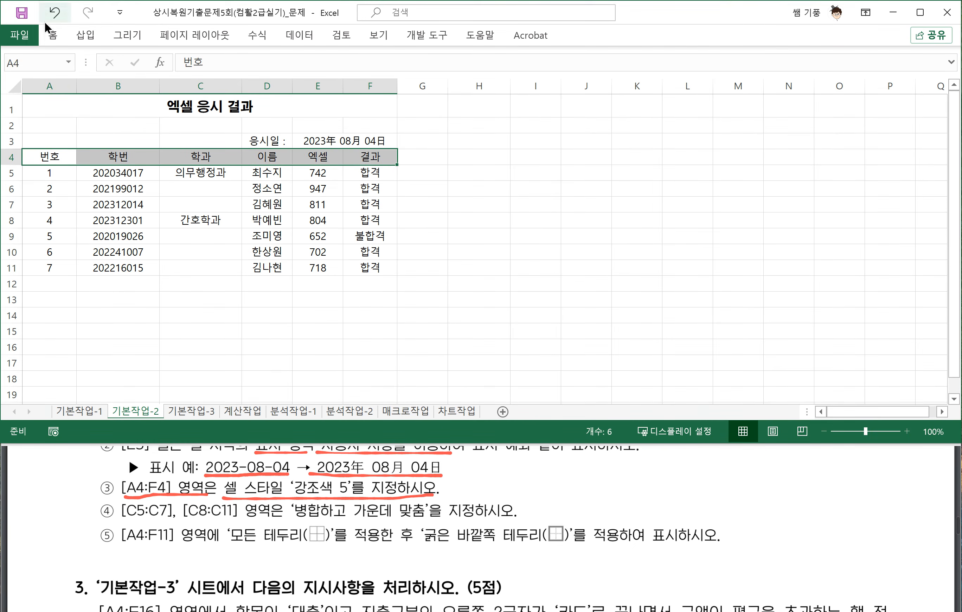
{"action": "left_click", "coordinate": [52, 37]}
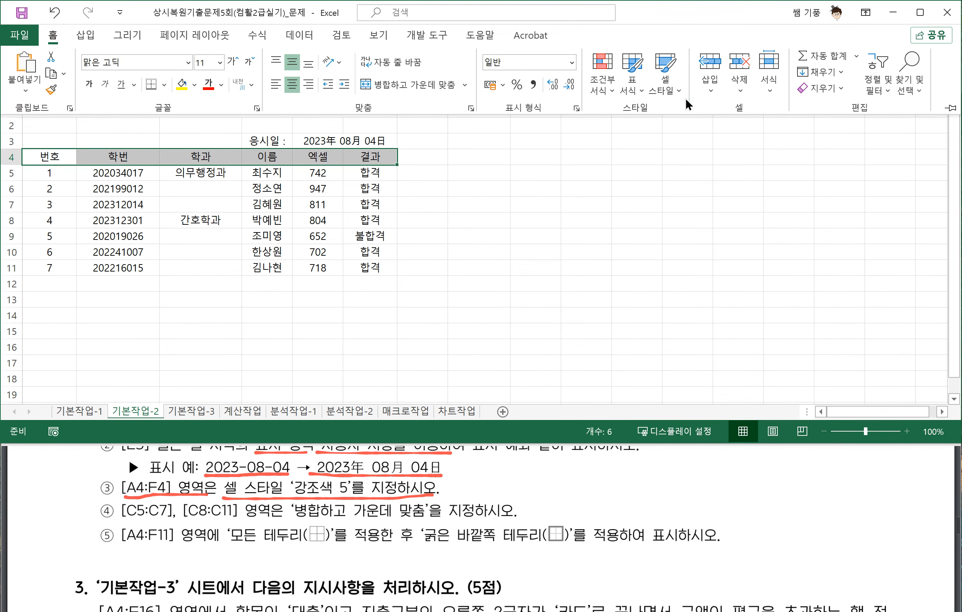
{"action": "left_click", "coordinate": [678, 92]}
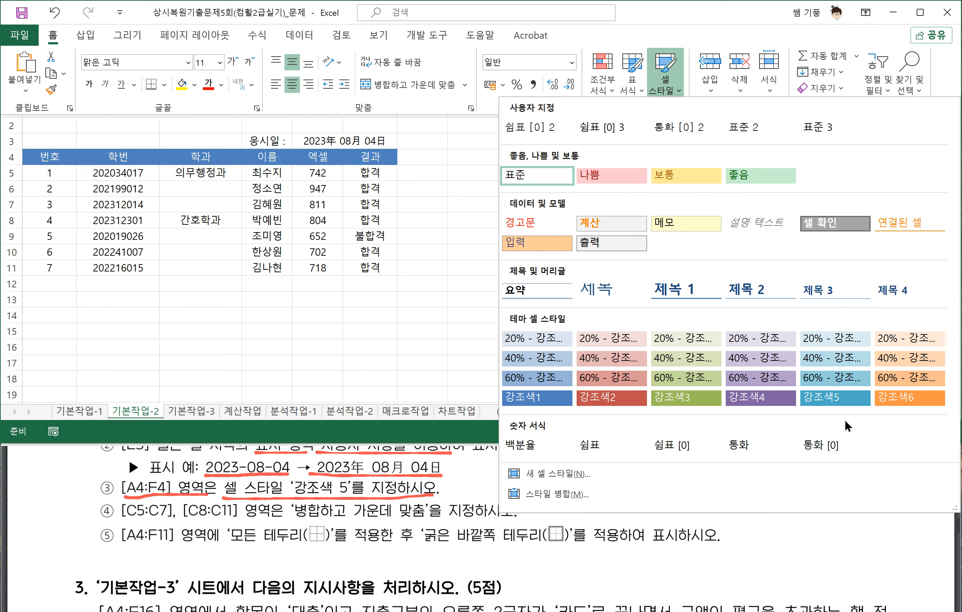
{"action": "left_click", "coordinate": [832, 396]}
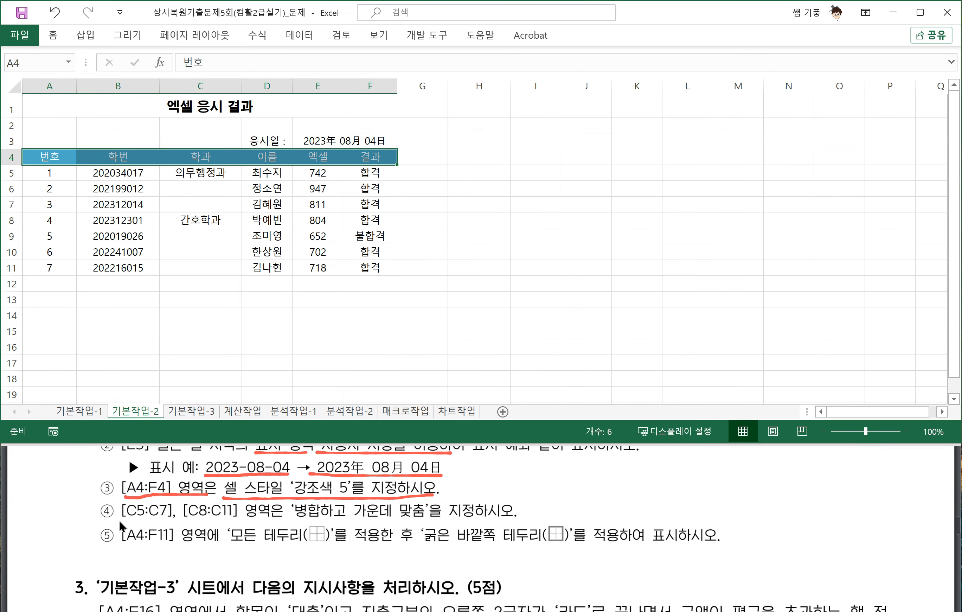
Merge and center (병합하고 가운데 맞춤) the department cells C5:C7
{"action": "left_click_drag", "start_coordinate": [118, 520], "coordinate": [426, 522]}
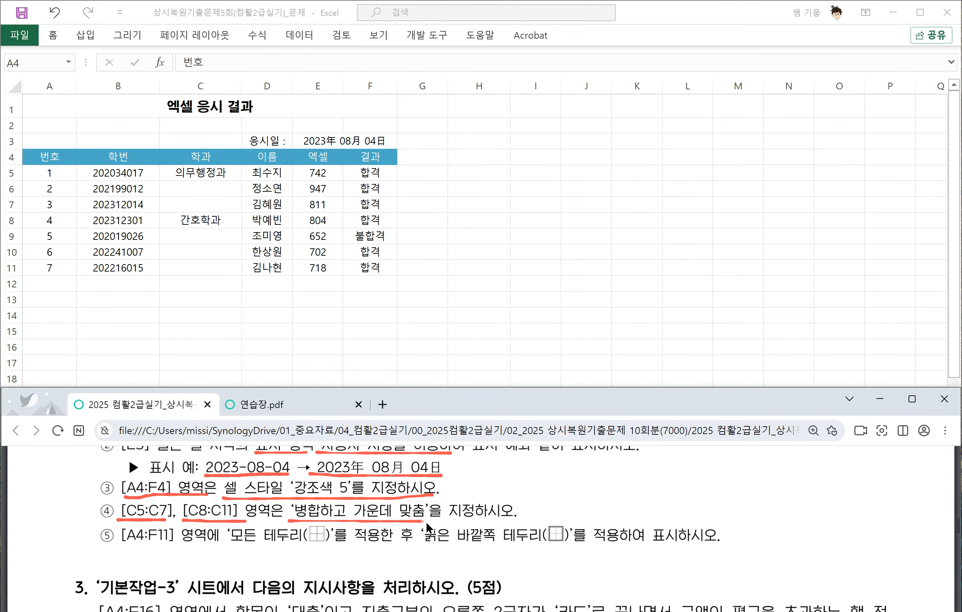
{"action": "left_click", "coordinate": [197, 175]}
{"action": "left_click_drag", "start_coordinate": [197, 175], "coordinate": [193, 198]}
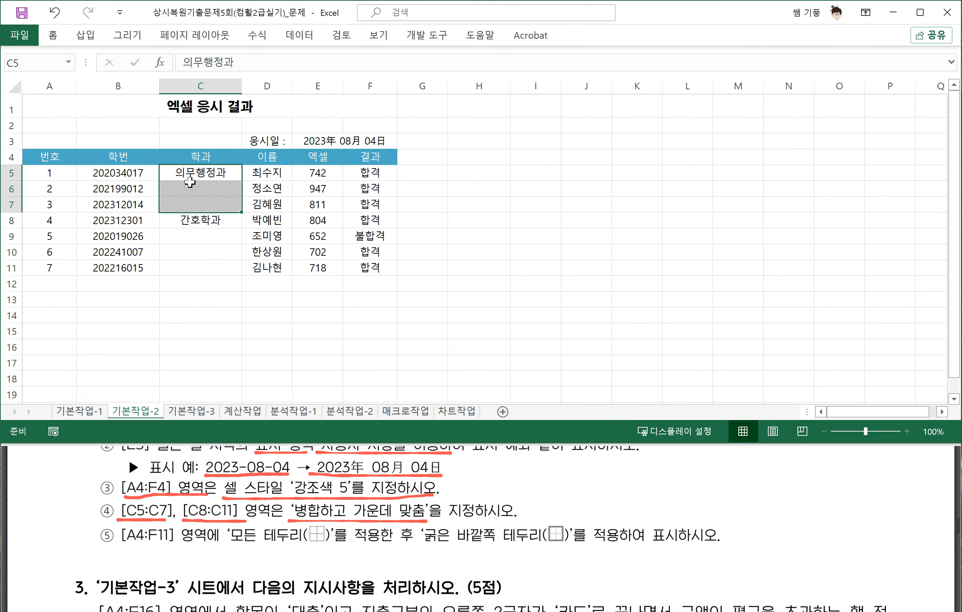
{"action": "left_click", "coordinate": [53, 35]}
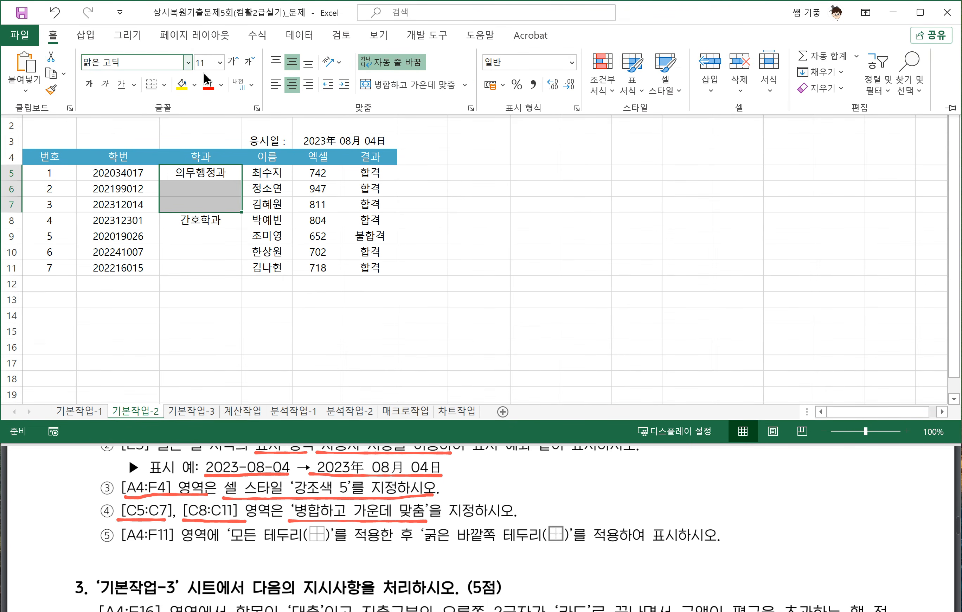
{"action": "left_click", "coordinate": [411, 84]}
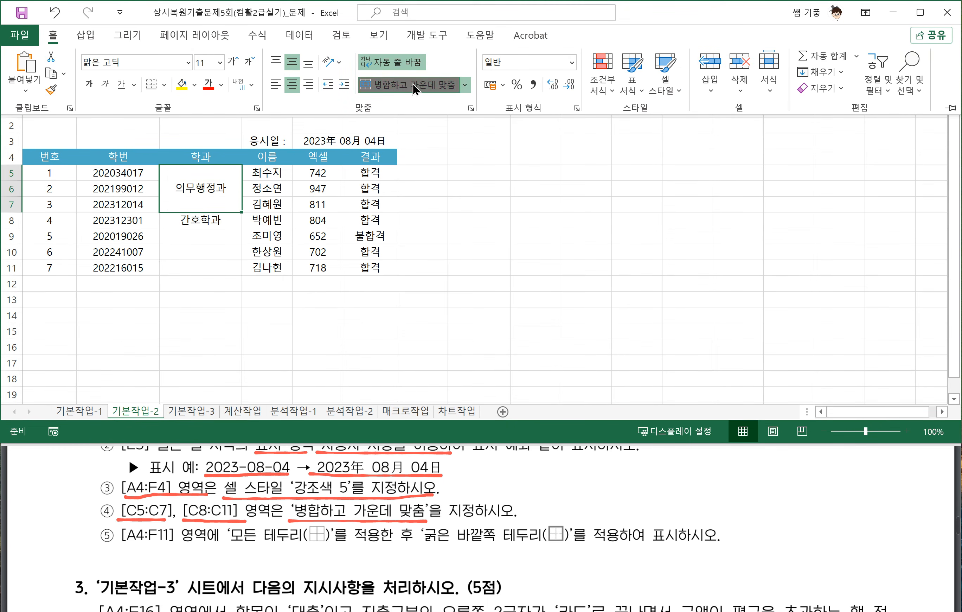
Merge and center the department cells C8:C11
{"action": "left_click", "coordinate": [200, 222]}
{"action": "left_click", "coordinate": [199, 218]}
{"action": "left_click_drag", "start_coordinate": [200, 248], "coordinate": [198, 260]}
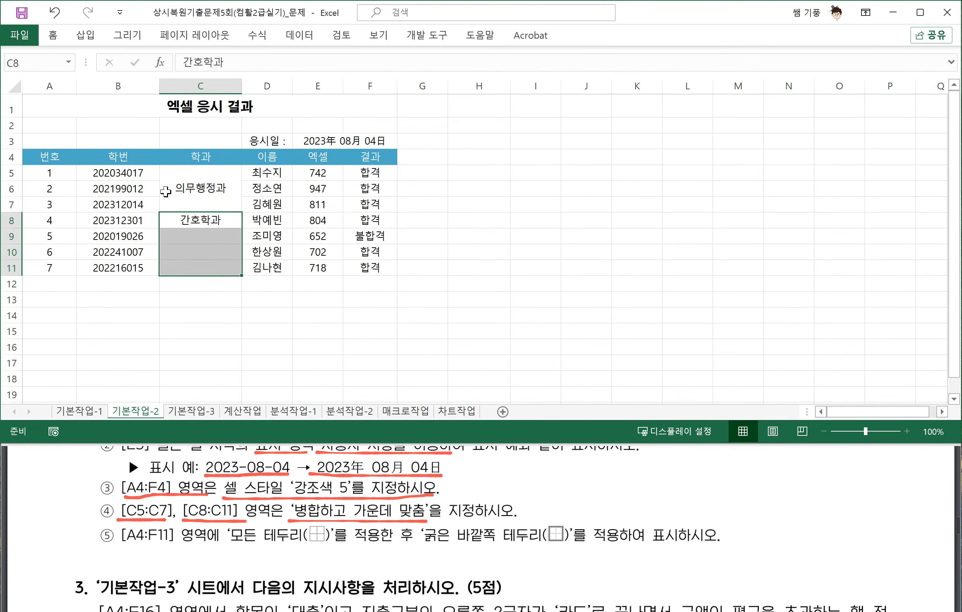
{"action": "left_click", "coordinate": [55, 37]}
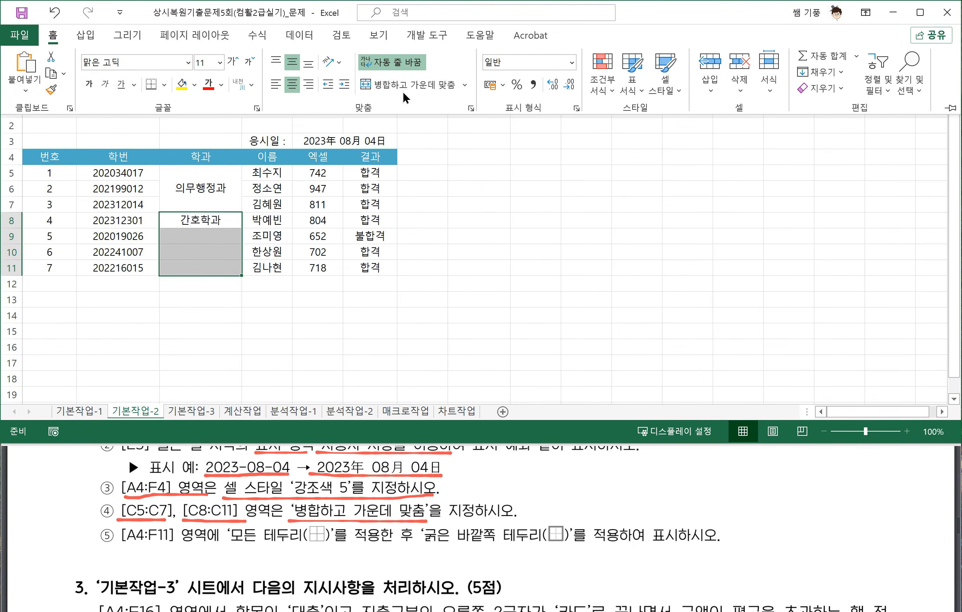
{"action": "left_click", "coordinate": [410, 86]}
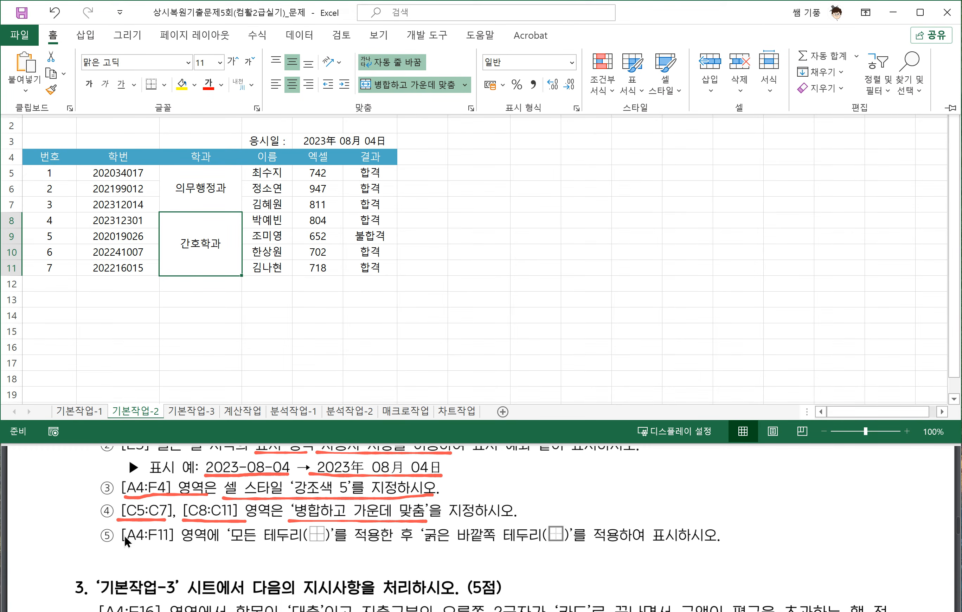
Apply all borders (모든 테두리) and a thick outside border (굵은 바깥쪽 테두리) to the table range A4:F11
{"action": "left_click_drag", "start_coordinate": [41, 155], "coordinate": [367, 251]}
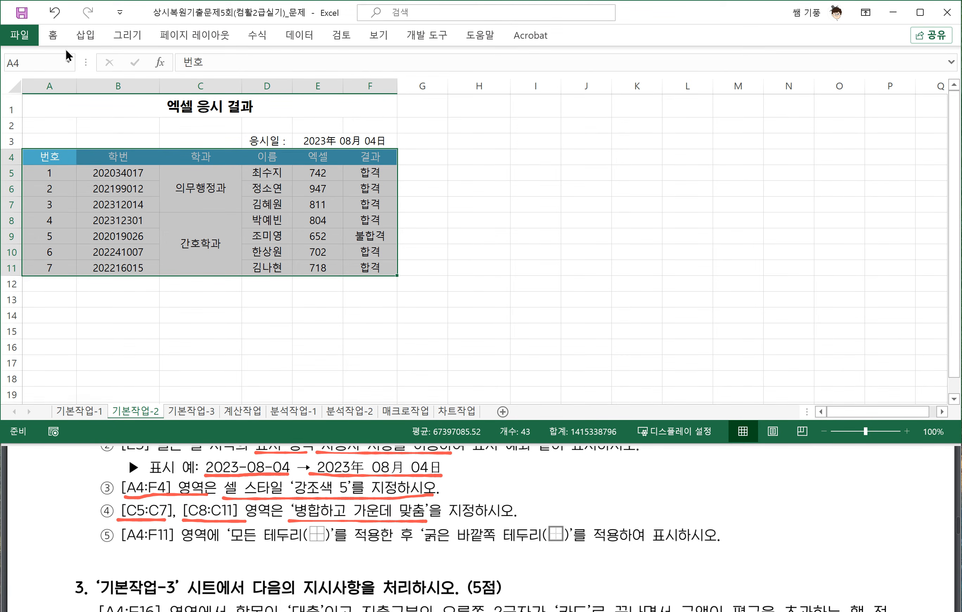
{"action": "left_click", "coordinate": [53, 36]}
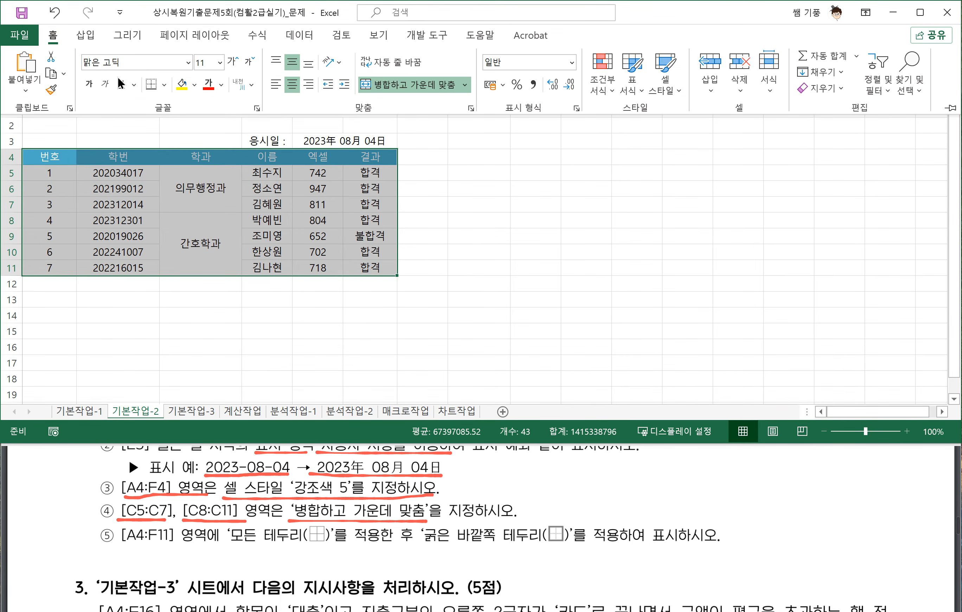
{"action": "left_click", "coordinate": [164, 84]}
{"action": "left_click", "coordinate": [182, 228]}
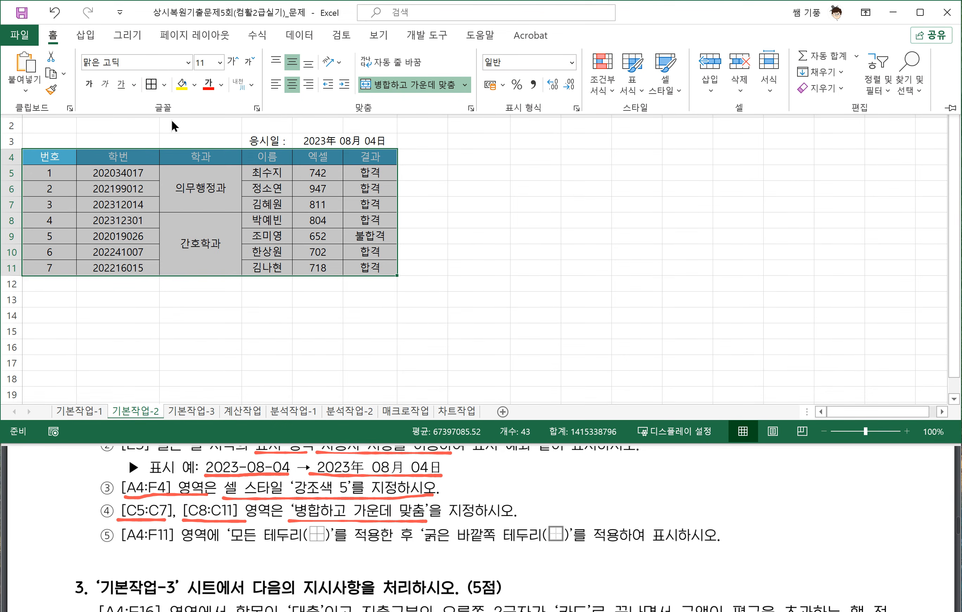
{"action": "left_click", "coordinate": [165, 84]}
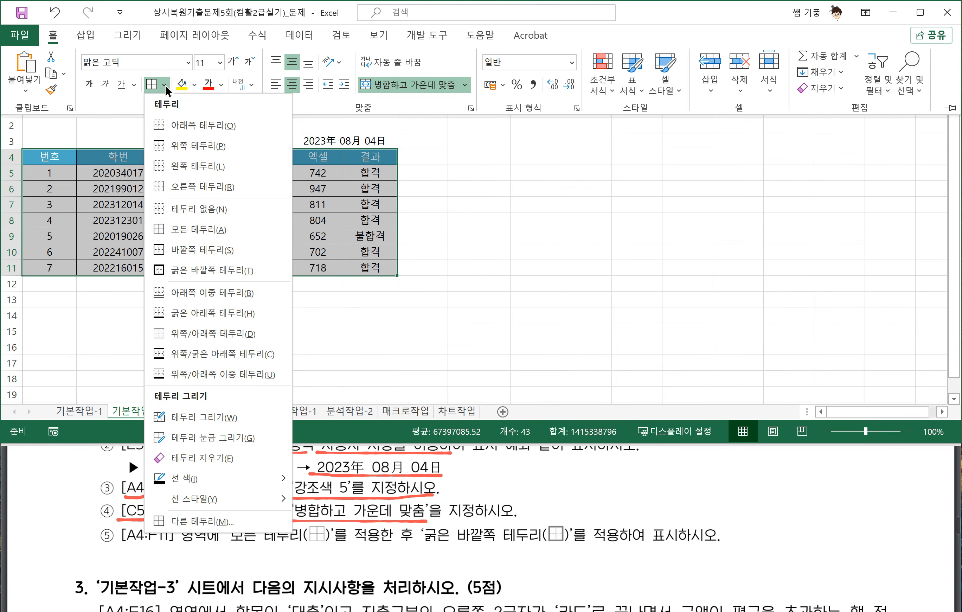
{"action": "left_click", "coordinate": [197, 278]}
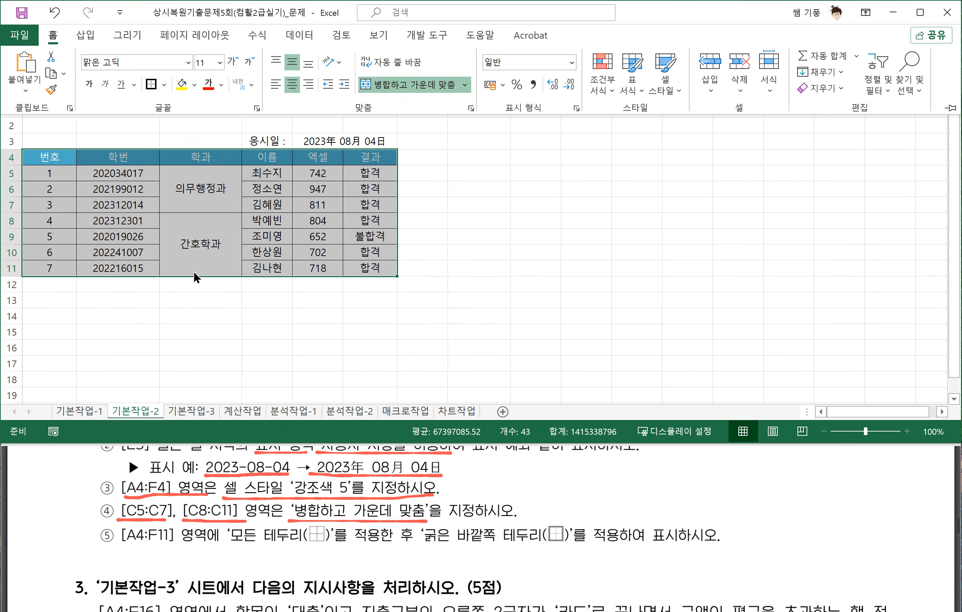
{"action": "left_click", "coordinate": [438, 324]}
{"action": "left_click", "coordinate": [366, 301]}
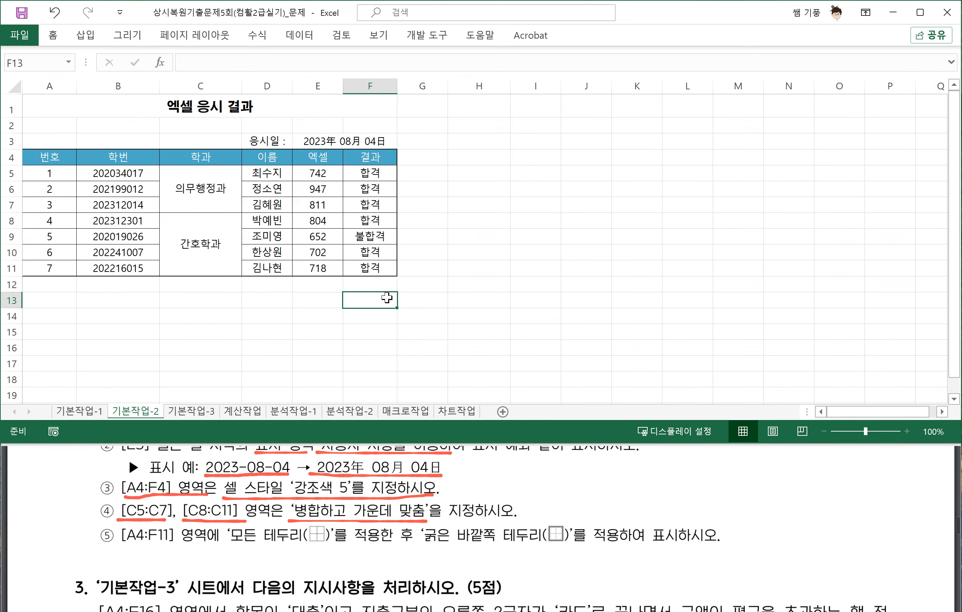
Switch to the 기본작업-3 sheet and underline the three conditions and '조건부 서식' in question 3 of the exam PDF
{"action": "left_click", "coordinate": [205, 411]}
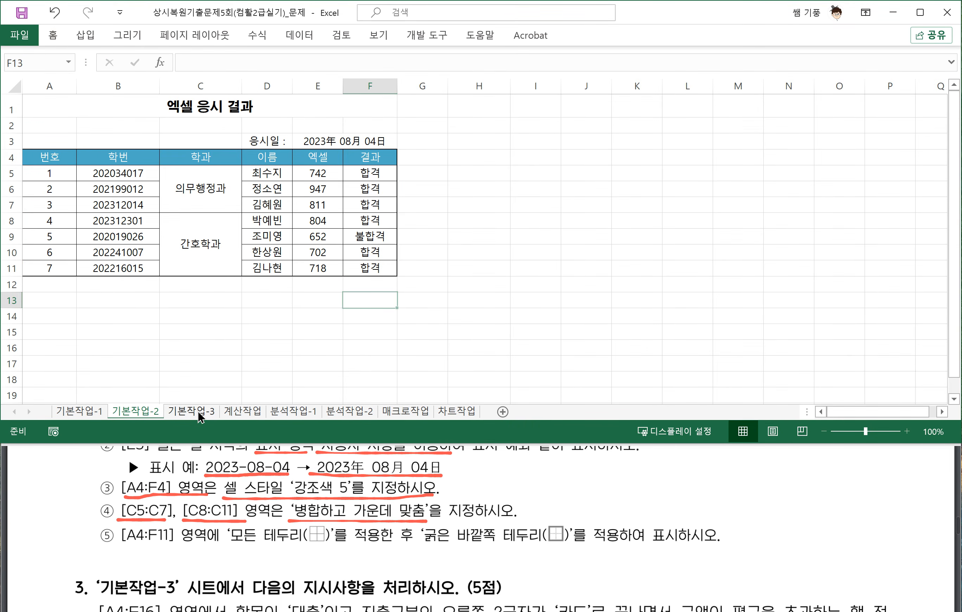
{"action": "scroll", "coordinate": [192, 566], "scroll_direction": "down", "scroll_amount": 2}
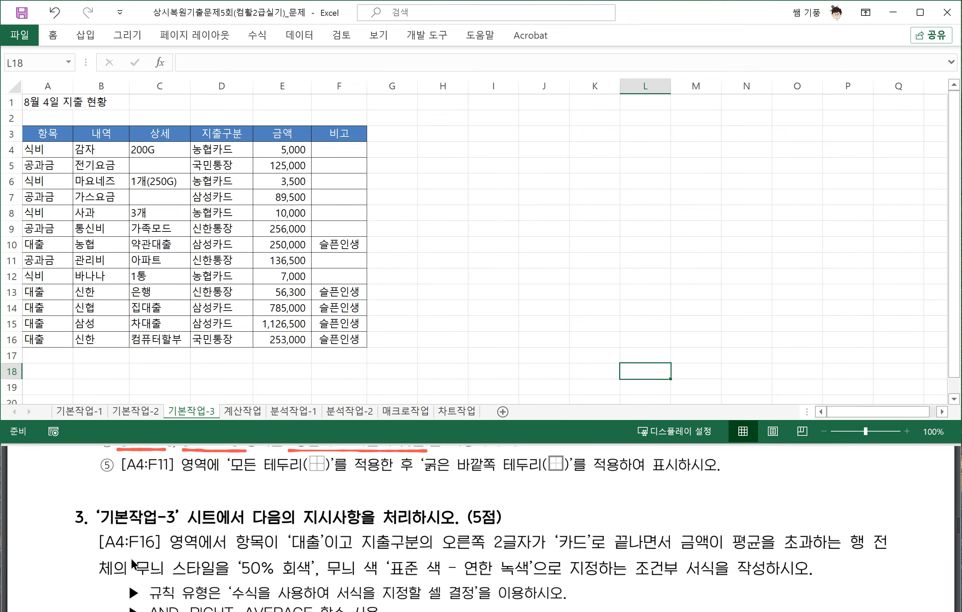
{"action": "left_click", "coordinate": [238, 563]}
{"action": "left_click_drag", "start_coordinate": [239, 562], "coordinate": [509, 558]}
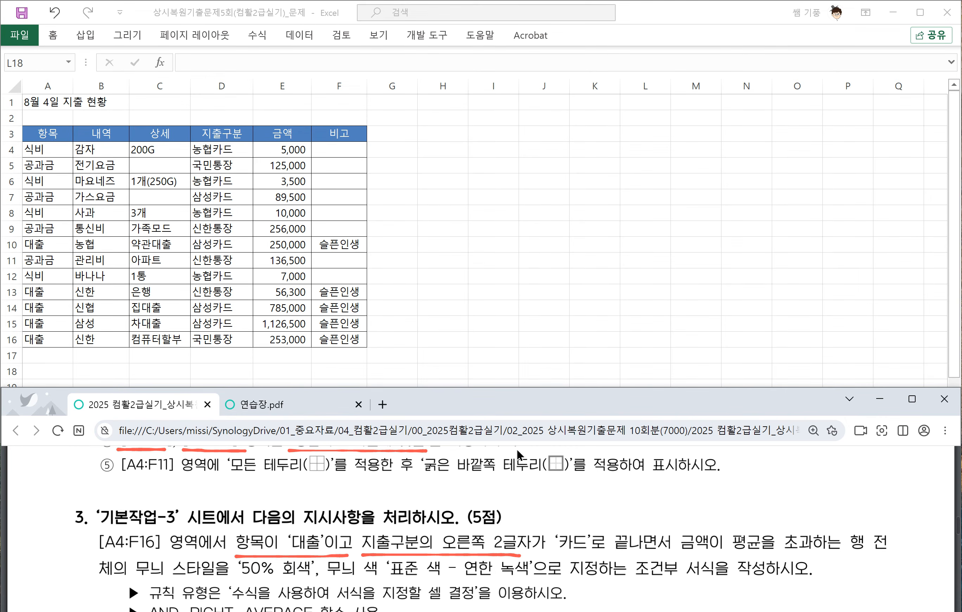
{"action": "left_click_drag", "start_coordinate": [547, 554], "coordinate": [626, 550]}
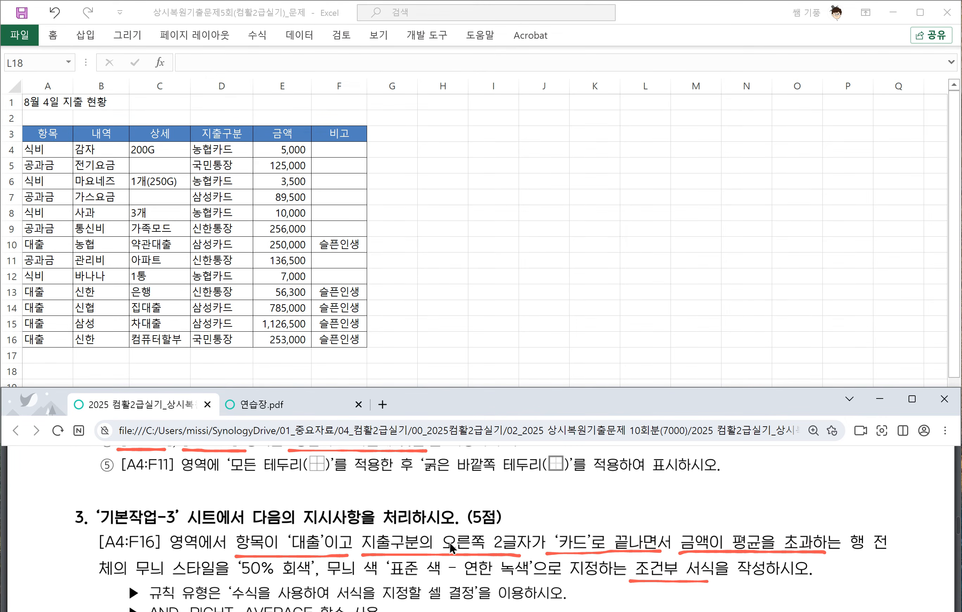
Circle the connecting endings between the three conditions in question 3 and handwrite 'and' above each
{"action": "mouse_move", "coordinate": [348, 553]}
{"action": "left_mouse_down"}
{"action": "mouse_move", "coordinate": [332, 536]}
{"action": "mouse_move", "coordinate": [349, 511]}
{"action": "mouse_move", "coordinate": [380, 518]}
{"action": "left_mouse_up"}
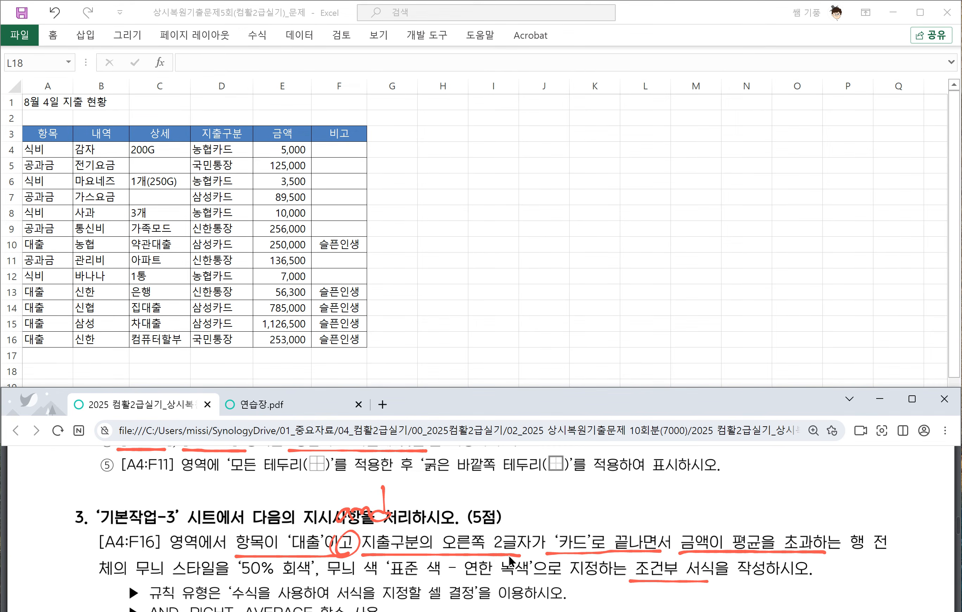
{"action": "mouse_move", "coordinate": [667, 531]}
{"action": "left_mouse_down"}
{"action": "mouse_move", "coordinate": [649, 550]}
{"action": "mouse_move", "coordinate": [674, 539]}
{"action": "left_mouse_up"}
{"action": "mouse_move", "coordinate": [664, 504]}
{"action": "left_mouse_down"}
{"action": "mouse_move", "coordinate": [657, 516]}
{"action": "mouse_move", "coordinate": [701, 509]}
{"action": "mouse_move", "coordinate": [687, 517]}
{"action": "left_mouse_up"}
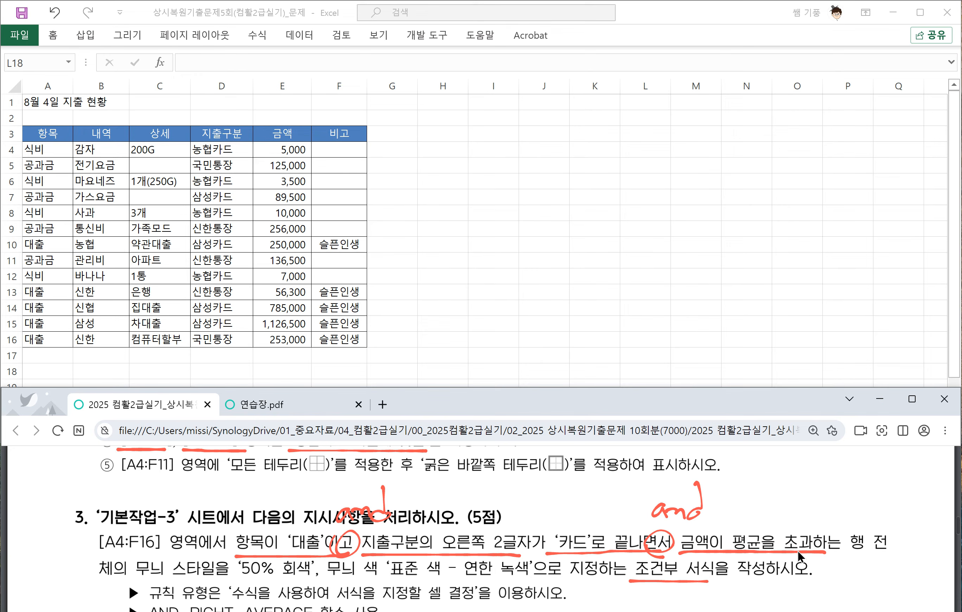
Handwrite the labels 조건1, 조건2 and 조건3 above the three underlined conditions in question 3
{"action": "mouse_move", "coordinate": [244, 513]}
{"action": "left_mouse_down"}
{"action": "mouse_move", "coordinate": [269, 535]}
{"action": "mouse_move", "coordinate": [288, 527]}
{"action": "left_mouse_up"}
{"action": "left_click_drag", "start_coordinate": [298, 502], "coordinate": [296, 536]}
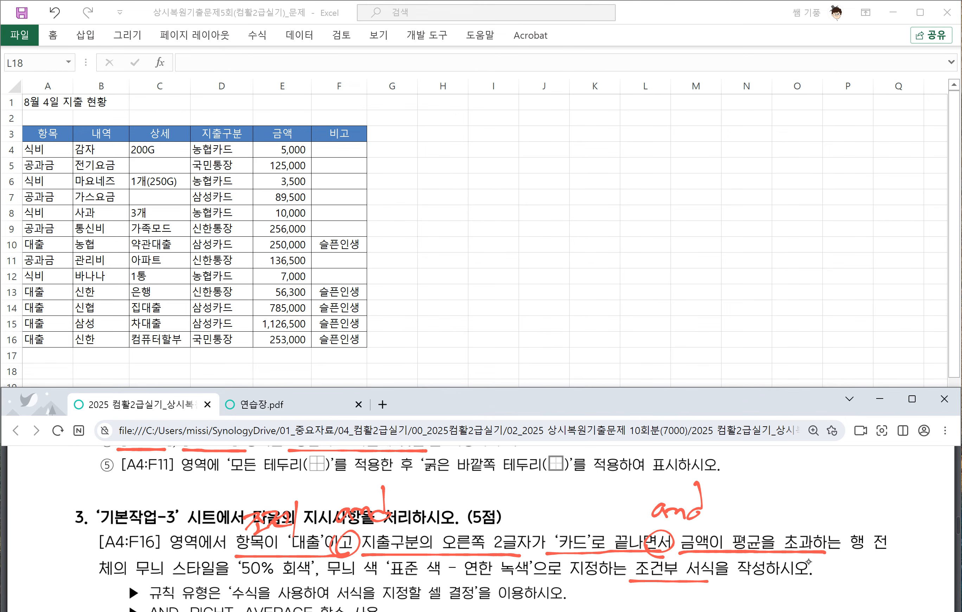
{"action": "mouse_move", "coordinate": [455, 513]}
{"action": "left_mouse_down"}
{"action": "mouse_move", "coordinate": [477, 536]}
{"action": "mouse_move", "coordinate": [496, 511]}
{"action": "mouse_move", "coordinate": [506, 533]}
{"action": "left_mouse_up"}
{"action": "mouse_move", "coordinate": [508, 514]}
{"action": "left_mouse_down"}
{"action": "mouse_move", "coordinate": [513, 526]}
{"action": "mouse_move", "coordinate": [539, 521]}
{"action": "left_mouse_up"}
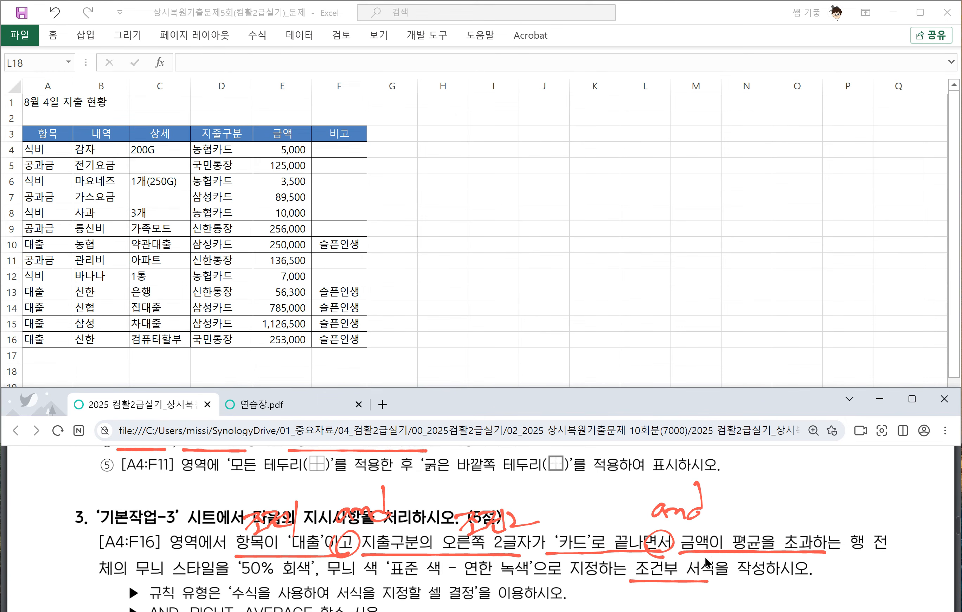
{"action": "mouse_move", "coordinate": [734, 510]}
{"action": "left_mouse_down"}
{"action": "mouse_move", "coordinate": [732, 526]}
{"action": "mouse_move", "coordinate": [746, 522]}
{"action": "left_mouse_up"}
{"action": "left_click_drag", "start_coordinate": [734, 530], "coordinate": [764, 509]}
{"action": "mouse_move", "coordinate": [762, 510]}
{"action": "left_mouse_down"}
{"action": "mouse_move", "coordinate": [747, 526]}
{"action": "mouse_move", "coordinate": [762, 525]}
{"action": "left_mouse_up"}
{"action": "left_click_drag", "start_coordinate": [755, 520], "coordinate": [773, 527]}
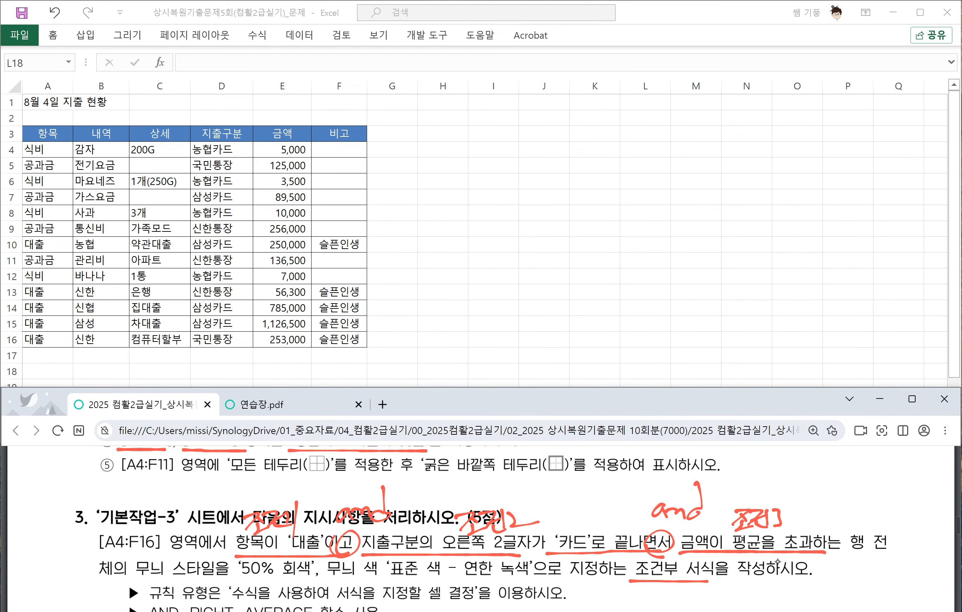
Handwrite the formula outline =and(조건1,조건2,조건3) in the blank space above question 3's conditions
{"action": "left_click_drag", "start_coordinate": [732, 470], "coordinate": [748, 469]}
{"action": "left_click_drag", "start_coordinate": [729, 480], "coordinate": [765, 482]}
{"action": "mouse_move", "coordinate": [763, 482]}
{"action": "left_mouse_down"}
{"action": "mouse_move", "coordinate": [775, 473]}
{"action": "mouse_move", "coordinate": [785, 482]}
{"action": "mouse_move", "coordinate": [796, 453]}
{"action": "mouse_move", "coordinate": [802, 482]}
{"action": "left_mouse_up"}
{"action": "mouse_move", "coordinate": [810, 461]}
{"action": "left_mouse_down"}
{"action": "mouse_move", "coordinate": [822, 461]}
{"action": "mouse_move", "coordinate": [811, 480]}
{"action": "left_mouse_up"}
{"action": "left_click_drag", "start_coordinate": [816, 469], "coordinate": [831, 477]}
{"action": "left_click_drag", "start_coordinate": [824, 465], "coordinate": [841, 477]}
{"action": "left_click_drag", "start_coordinate": [841, 465], "coordinate": [843, 480]}
{"action": "left_click_drag", "start_coordinate": [847, 461], "coordinate": [854, 483]}
{"action": "mouse_move", "coordinate": [861, 464]}
{"action": "left_mouse_down"}
{"action": "mouse_move", "coordinate": [874, 461]}
{"action": "mouse_move", "coordinate": [873, 475]}
{"action": "left_mouse_up"}
{"action": "left_click_drag", "start_coordinate": [865, 481], "coordinate": [886, 462]}
{"action": "mouse_move", "coordinate": [875, 476]}
{"action": "left_mouse_down"}
{"action": "mouse_move", "coordinate": [891, 469]}
{"action": "mouse_move", "coordinate": [892, 478]}
{"action": "left_mouse_up"}
{"action": "left_click_drag", "start_coordinate": [880, 482], "coordinate": [892, 472]}
{"action": "left_click_drag", "start_coordinate": [895, 462], "coordinate": [911, 483]}
{"action": "left_click_drag", "start_coordinate": [907, 459], "coordinate": [914, 463]}
{"action": "left_click_drag", "start_coordinate": [908, 480], "coordinate": [922, 469]}
{"action": "mouse_move", "coordinate": [918, 469]}
{"action": "left_mouse_down"}
{"action": "mouse_move", "coordinate": [924, 479]}
{"action": "mouse_move", "coordinate": [936, 471]}
{"action": "left_mouse_up"}
{"action": "left_click_drag", "start_coordinate": [937, 459], "coordinate": [938, 487]}
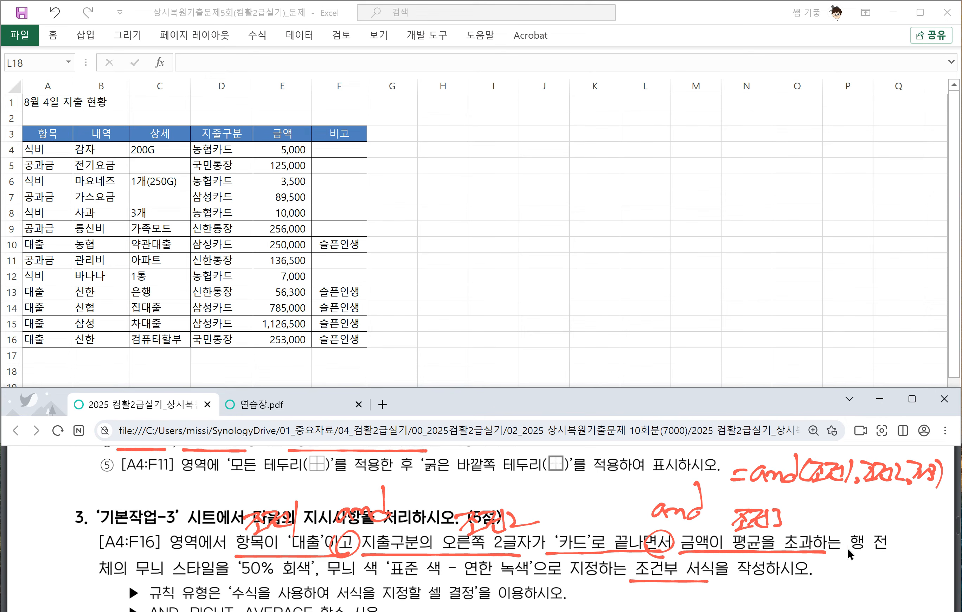
Underline '행' and the pattern requirements, style '50% 회색' and color '표준 색 - 연한 녹색', in question 3
{"action": "left_click_drag", "start_coordinate": [847, 548], "coordinate": [874, 550]}
{"action": "left_click_drag", "start_coordinate": [110, 579], "coordinate": [314, 580]}
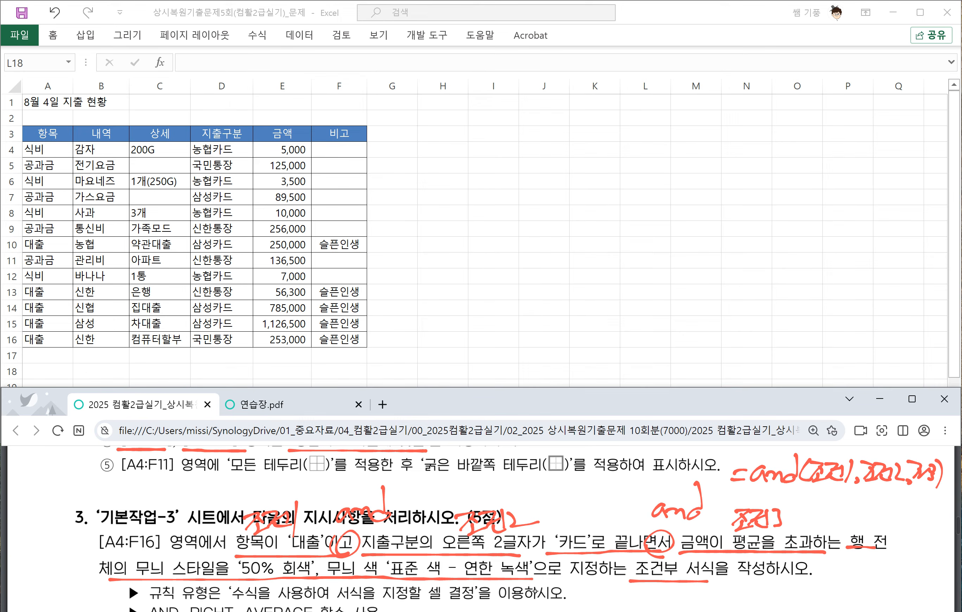
Handwrite a short note below '행 전' and underline the rule type '수식을 사용하여 서식을 지정할 셀 결정' in question 3
{"action": "left_click_drag", "start_coordinate": [876, 557], "coordinate": [857, 578]}
{"action": "left_click_drag", "start_coordinate": [868, 564], "coordinate": [884, 563]}
{"action": "mouse_move", "coordinate": [884, 555]}
{"action": "left_mouse_down"}
{"action": "mouse_move", "coordinate": [885, 579]}
{"action": "mouse_move", "coordinate": [889, 570]}
{"action": "left_mouse_up"}
{"action": "left_click_drag", "start_coordinate": [892, 565], "coordinate": [905, 568]}
{"action": "left_click_drag", "start_coordinate": [890, 571], "coordinate": [906, 579]}
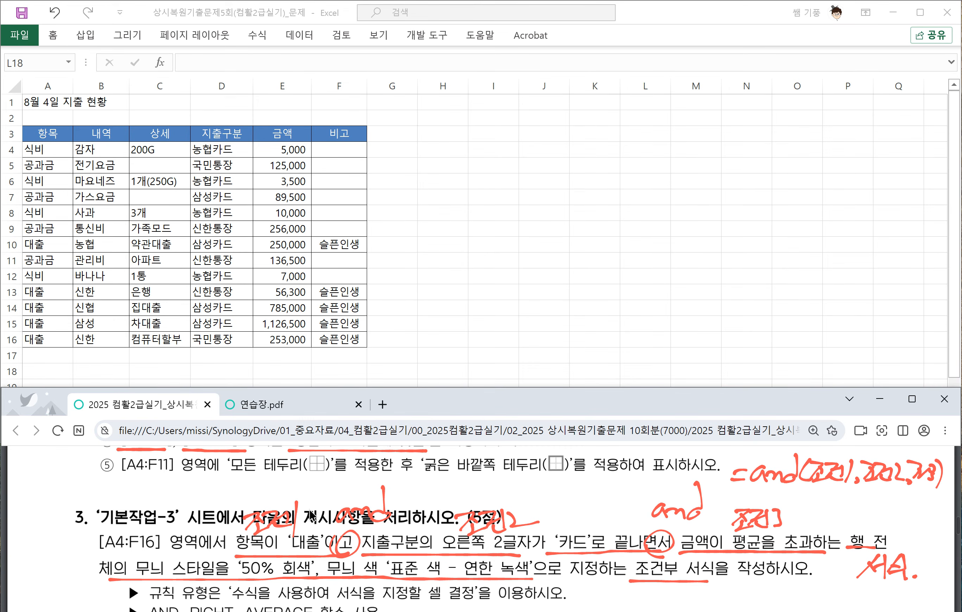
{"action": "scroll", "coordinate": [253, 566], "scroll_direction": "down", "scroll_amount": 2}
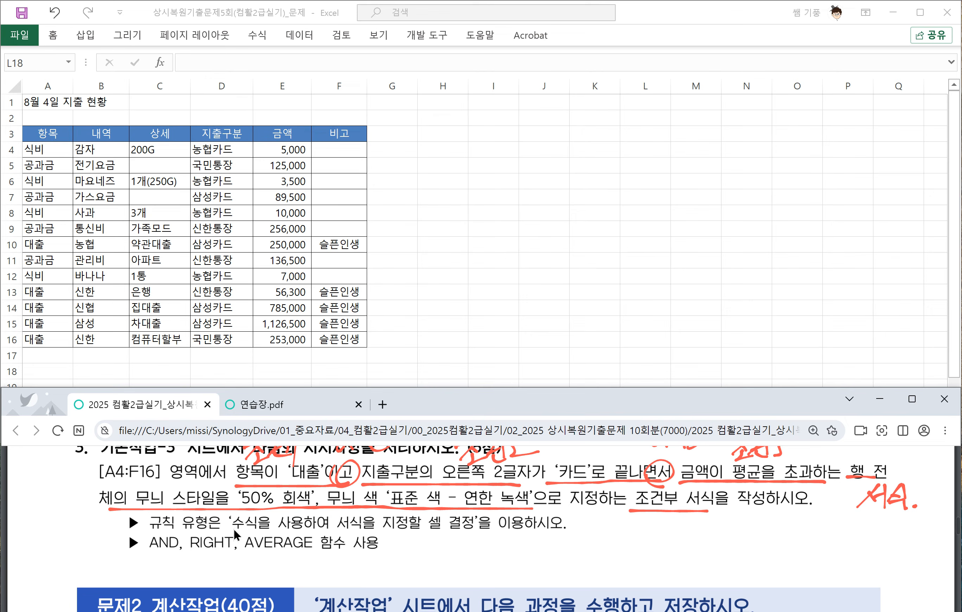
{"action": "left_click_drag", "start_coordinate": [233, 527], "coordinate": [390, 530]}
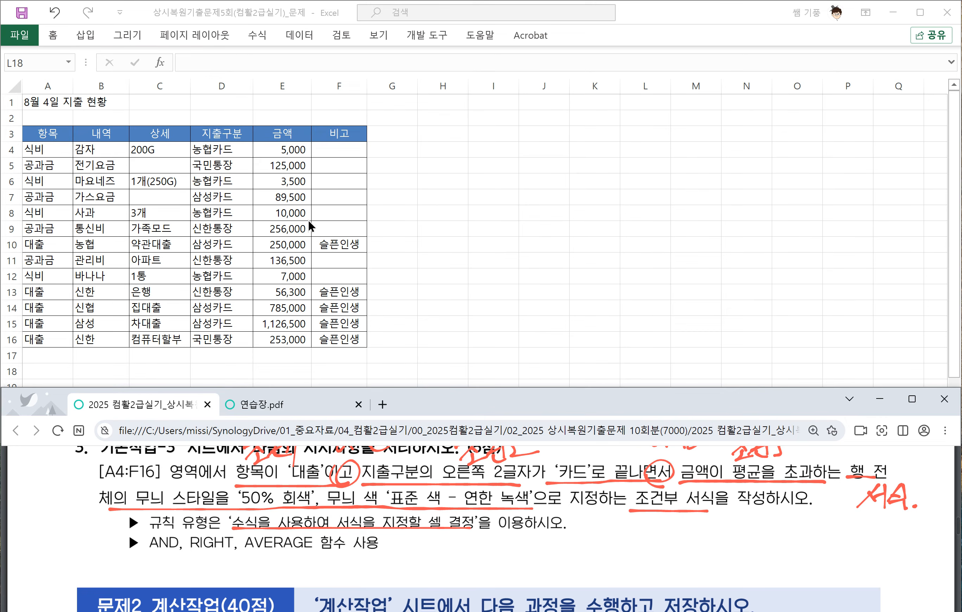
Select the data range A4:F16 on the '기본작업-3' sheet, leaving out the header row
{"action": "left_click", "coordinate": [291, 238]}
{"action": "scroll", "coordinate": [282, 484], "scroll_direction": "up", "scroll_amount": 1}
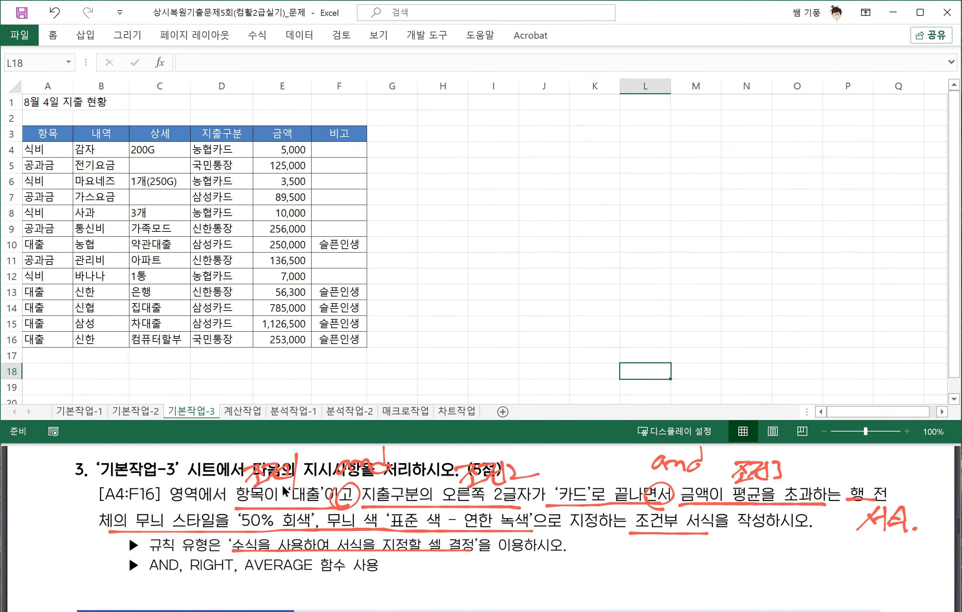
{"action": "scroll", "coordinate": [282, 484], "scroll_direction": "down", "scroll_amount": 1}
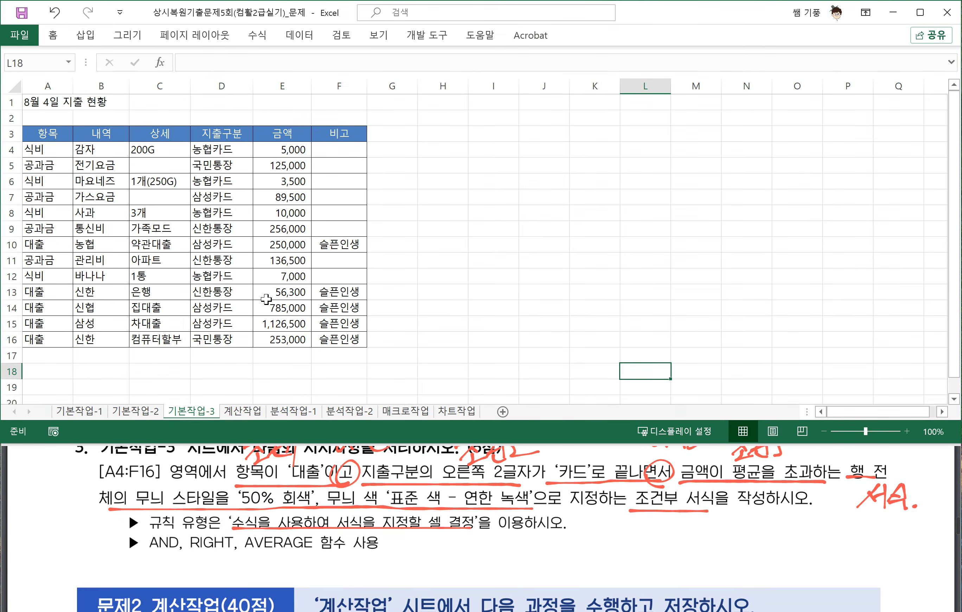
{"action": "left_click", "coordinate": [56, 150]}
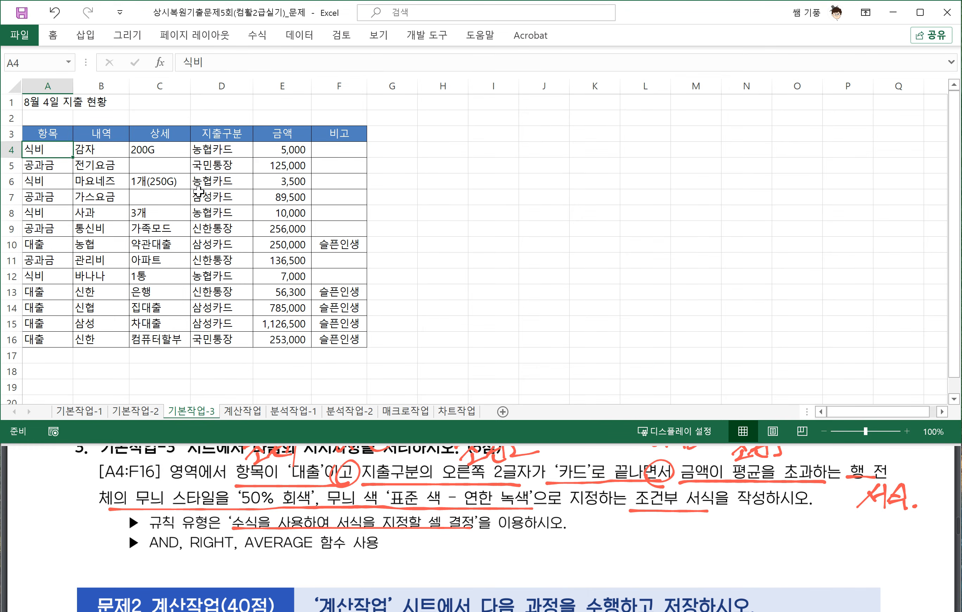
{"action": "key", "text": "ctrl+shift+Down"}
{"action": "key", "text": "shift+Right"}
{"action": "key", "text": "shift+Right"}
{"action": "key", "text": "shift+Right"}
{"action": "key", "text": "shift+Right"}
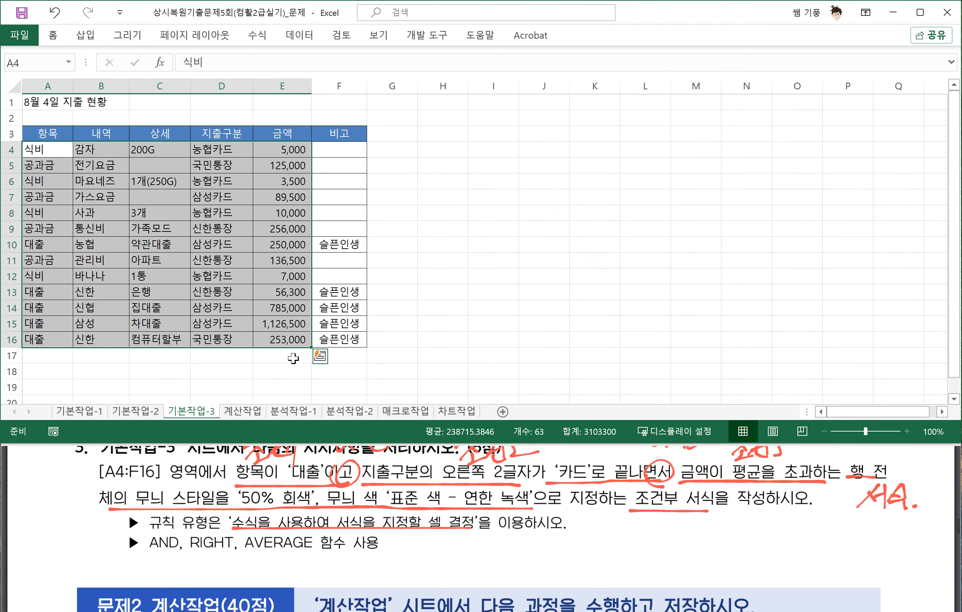
{"action": "key", "text": "shift+Right"}
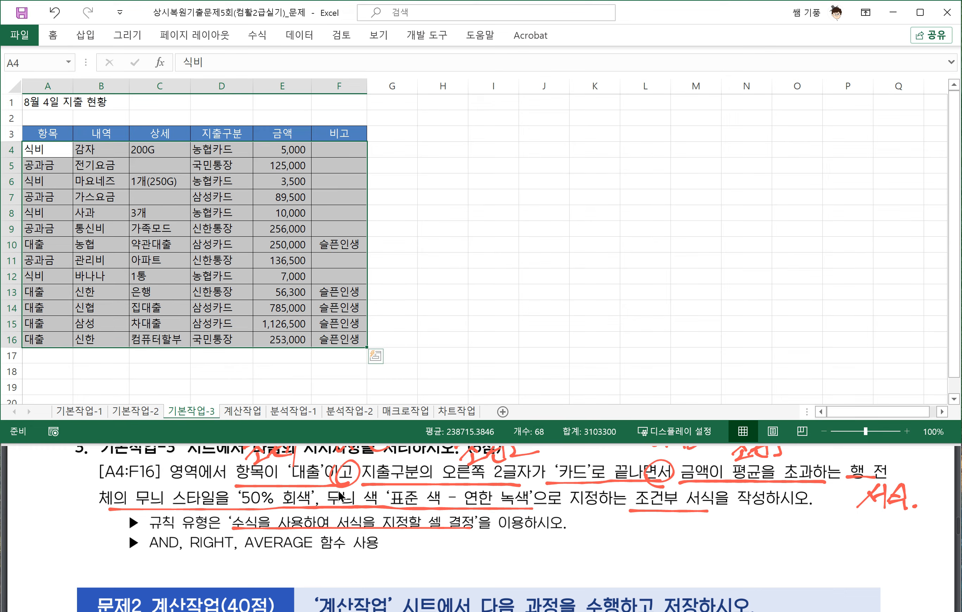
Box '[A4:F16] 영역' in question 3 and handwrite the note '반드시 영역 지정.' beside it with an arrow
{"action": "left_click", "coordinate": [104, 469]}
{"action": "mouse_move", "coordinate": [97, 464]}
{"action": "left_mouse_down"}
{"action": "mouse_move", "coordinate": [95, 473]}
{"action": "mouse_move", "coordinate": [177, 480]}
{"action": "mouse_move", "coordinate": [148, 460]}
{"action": "mouse_move", "coordinate": [96, 465]}
{"action": "mouse_move", "coordinate": [66, 507]}
{"action": "mouse_move", "coordinate": [86, 498]}
{"action": "left_mouse_up"}
{"action": "mouse_move", "coordinate": [20, 523]}
{"action": "left_mouse_down"}
{"action": "mouse_move", "coordinate": [42, 526]}
{"action": "mouse_move", "coordinate": [49, 538]}
{"action": "left_mouse_up"}
{"action": "left_click_drag", "start_coordinate": [46, 520], "coordinate": [60, 526]}
{"action": "left_click_drag", "start_coordinate": [46, 539], "coordinate": [59, 534]}
{"action": "mouse_move", "coordinate": [70, 520]}
{"action": "left_mouse_down"}
{"action": "mouse_move", "coordinate": [62, 533]}
{"action": "mouse_move", "coordinate": [77, 527]}
{"action": "left_mouse_up"}
{"action": "mouse_move", "coordinate": [79, 511]}
{"action": "left_mouse_down"}
{"action": "mouse_move", "coordinate": [83, 535]}
{"action": "mouse_move", "coordinate": [32, 571]}
{"action": "mouse_move", "coordinate": [49, 552]}
{"action": "mouse_move", "coordinate": [53, 569]}
{"action": "left_mouse_up"}
{"action": "mouse_move", "coordinate": [58, 543]}
{"action": "left_mouse_down"}
{"action": "mouse_move", "coordinate": [52, 557]}
{"action": "mouse_move", "coordinate": [68, 544]}
{"action": "mouse_move", "coordinate": [65, 560]}
{"action": "left_mouse_up"}
{"action": "left_click_drag", "start_coordinate": [62, 557], "coordinate": [79, 554]}
{"action": "left_click_drag", "start_coordinate": [84, 547], "coordinate": [97, 552]}
{"action": "mouse_move", "coordinate": [95, 538]}
{"action": "left_mouse_down"}
{"action": "mouse_move", "coordinate": [108, 530]}
{"action": "mouse_move", "coordinate": [99, 544]}
{"action": "left_mouse_up"}
{"action": "mouse_move", "coordinate": [104, 537]}
{"action": "left_mouse_down"}
{"action": "mouse_move", "coordinate": [113, 535]}
{"action": "mouse_move", "coordinate": [110, 550]}
{"action": "left_mouse_up"}
{"action": "left_click_drag", "start_coordinate": [110, 545], "coordinate": [109, 546]}
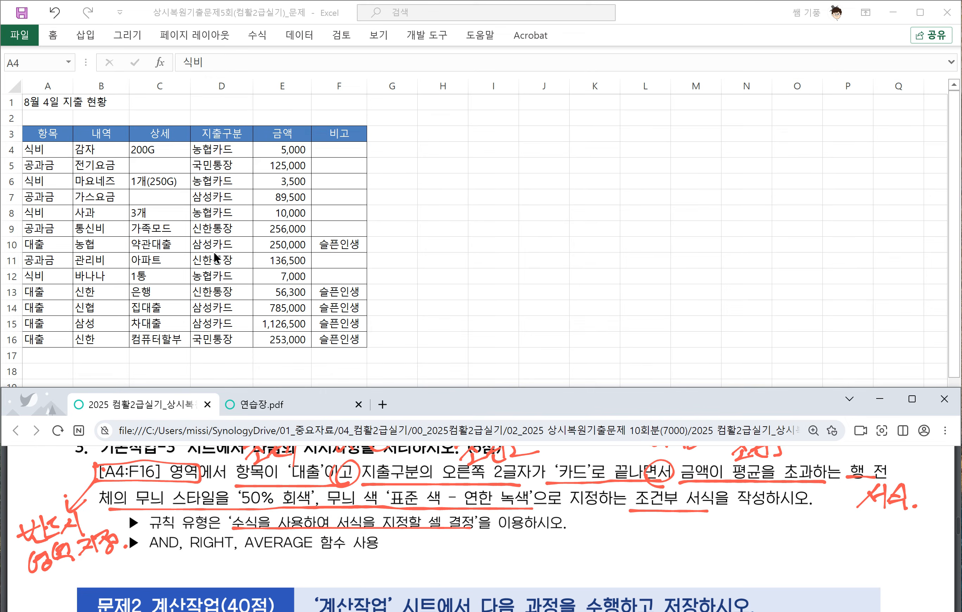
Create a new conditional formatting rule for A4:F16 with the type '수식을 사용하여 서식을 지정할 셀 결정'
{"action": "left_click", "coordinate": [169, 259]}
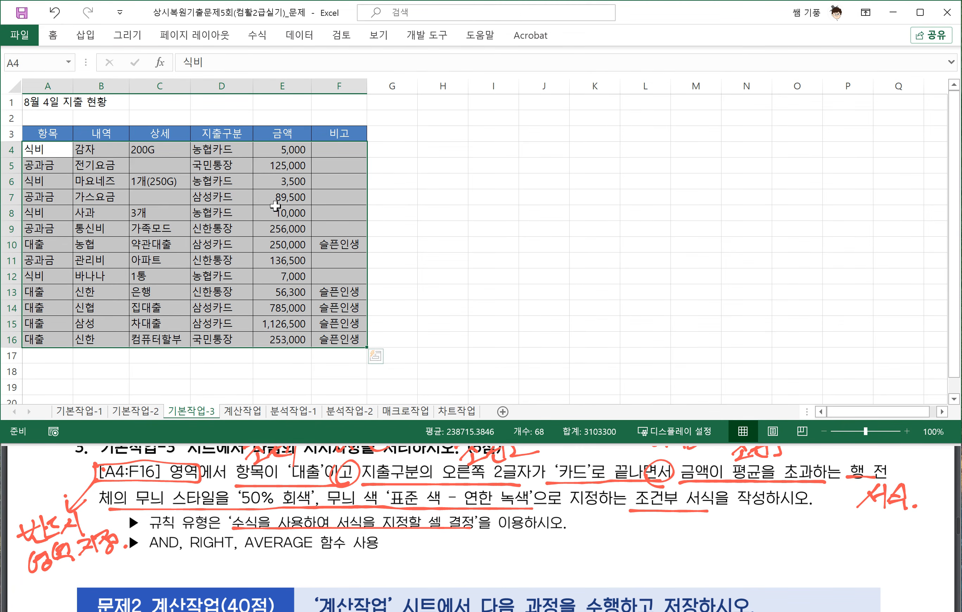
{"action": "left_click", "coordinate": [52, 37]}
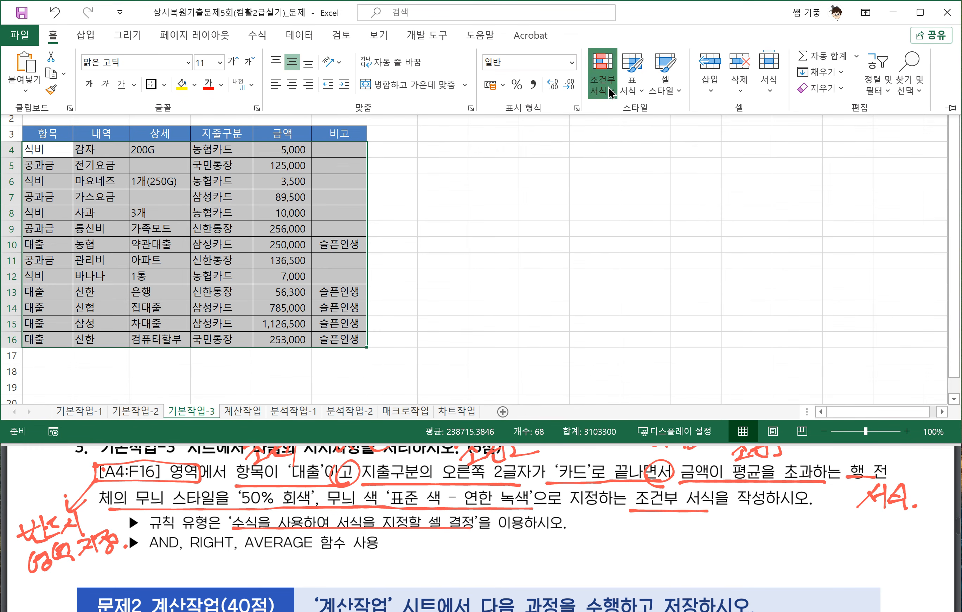
{"action": "left_click", "coordinate": [602, 77]}
{"action": "left_click", "coordinate": [654, 285]}
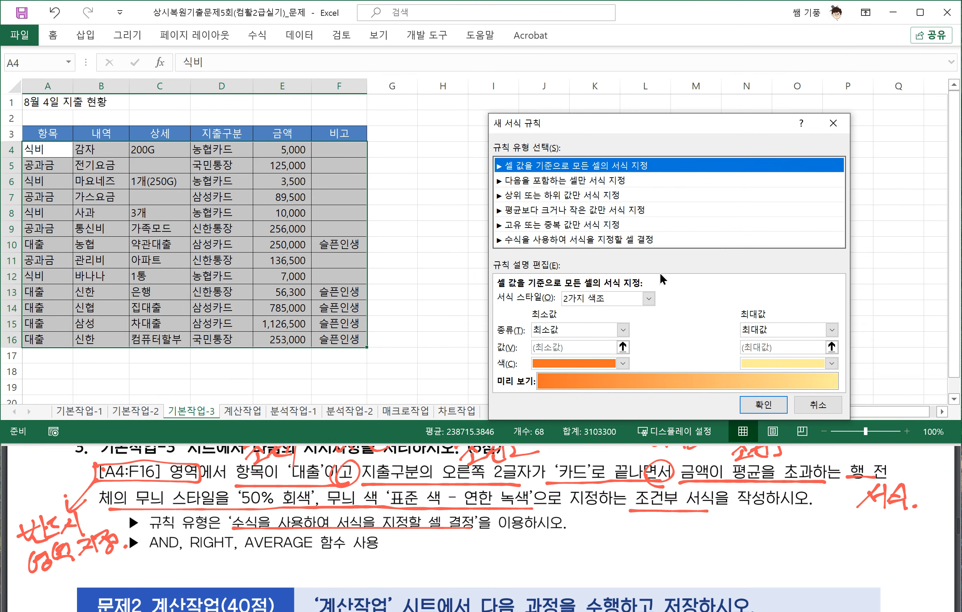
{"action": "left_click", "coordinate": [535, 241]}
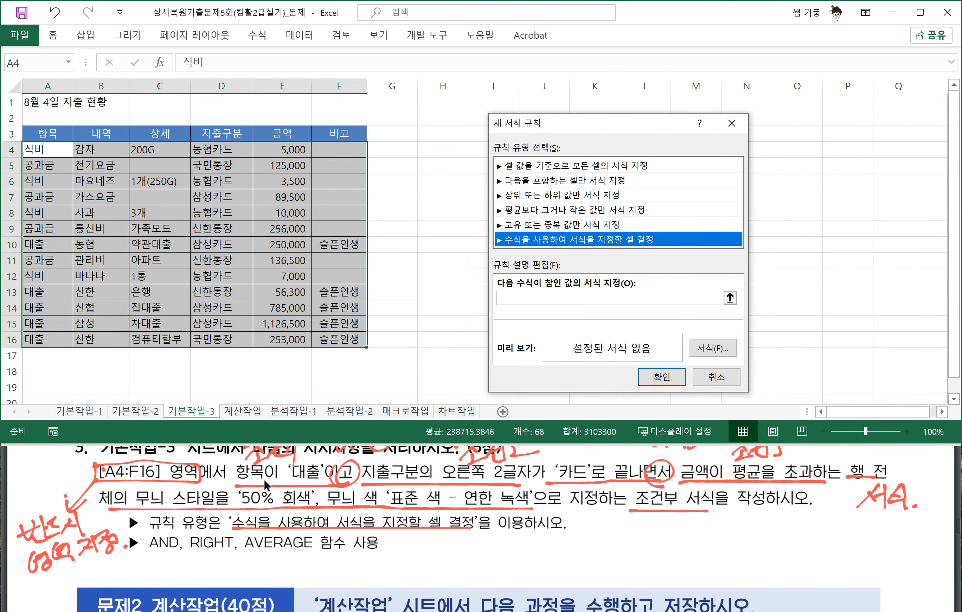
Begin the rule formula with the first condition, =AND($A4="대출", using a column-fixed reference
{"action": "left_click", "coordinate": [539, 303]}
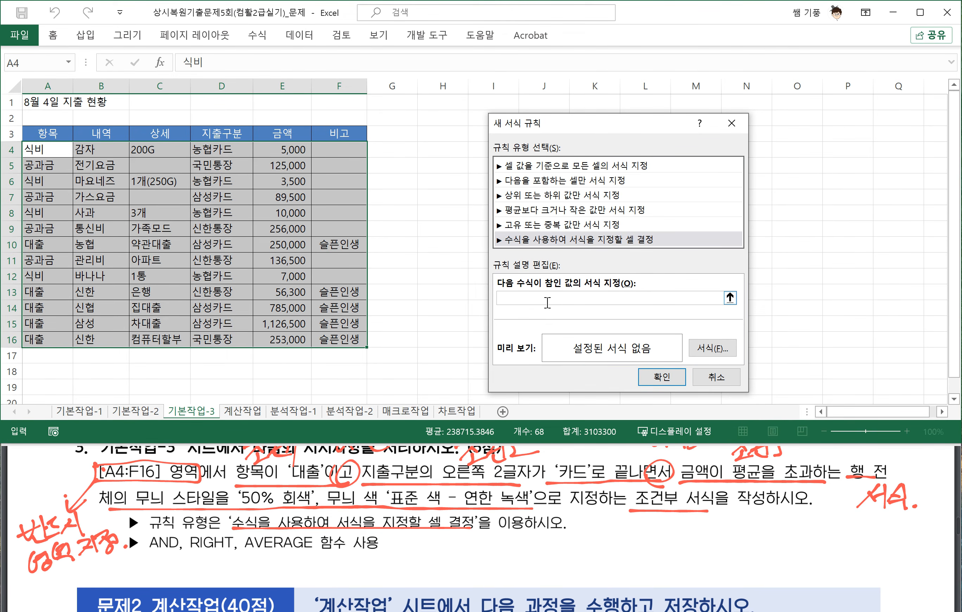
{"action": "type", "text": "=AND($A$4"}
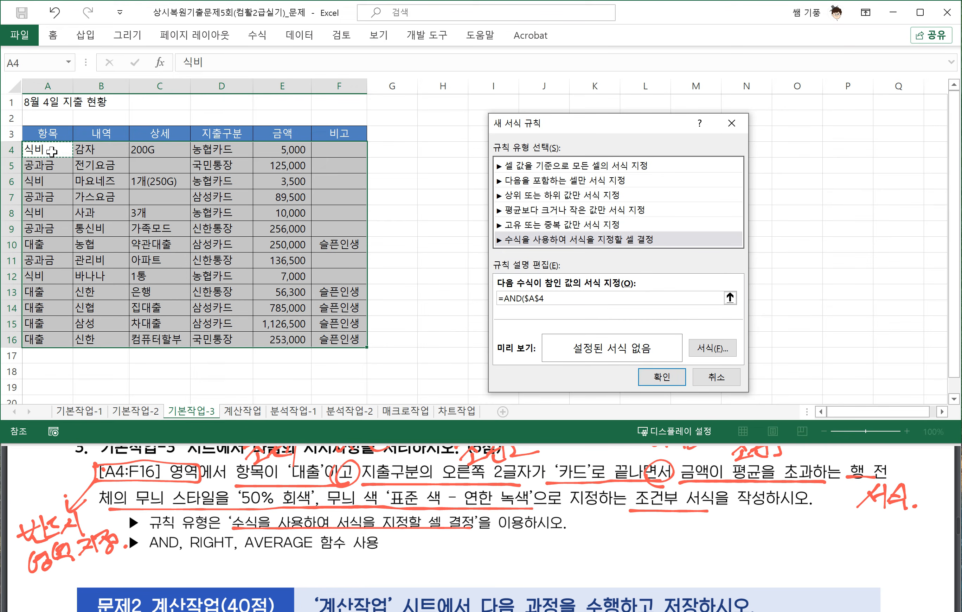
{"action": "key", "text": "F4"}
{"action": "key", "text": "F4"}
{"action": "left_click", "coordinate": [559, 297]}
{"action": "type", "text": "=\"대출"}
Handwrite the function syntax =Right(문자,K) beside the required functions listed under question 3
{"action": "left_click_drag", "start_coordinate": [448, 551], "coordinate": [462, 550]}
{"action": "left_click_drag", "start_coordinate": [447, 559], "coordinate": [468, 555]}
{"action": "mouse_move", "coordinate": [470, 531]}
{"action": "left_mouse_down"}
{"action": "mouse_move", "coordinate": [470, 569]}
{"action": "mouse_move", "coordinate": [489, 560]}
{"action": "left_mouse_up"}
{"action": "mouse_move", "coordinate": [480, 550]}
{"action": "left_mouse_down"}
{"action": "mouse_move", "coordinate": [488, 547]}
{"action": "mouse_move", "coordinate": [489, 567]}
{"action": "mouse_move", "coordinate": [499, 557]}
{"action": "left_mouse_up"}
{"action": "mouse_move", "coordinate": [508, 533]}
{"action": "left_mouse_down"}
{"action": "mouse_move", "coordinate": [508, 558]}
{"action": "mouse_move", "coordinate": [532, 547]}
{"action": "mouse_move", "coordinate": [557, 561]}
{"action": "left_mouse_up"}
{"action": "mouse_move", "coordinate": [558, 539]}
{"action": "left_mouse_down"}
{"action": "mouse_move", "coordinate": [557, 550]}
{"action": "mouse_move", "coordinate": [572, 548]}
{"action": "left_mouse_up"}
{"action": "mouse_move", "coordinate": [555, 557]}
{"action": "left_mouse_down"}
{"action": "mouse_move", "coordinate": [576, 553]}
{"action": "mouse_move", "coordinate": [574, 560]}
{"action": "left_mouse_up"}
{"action": "left_click_drag", "start_coordinate": [578, 543], "coordinate": [591, 557]}
{"action": "mouse_move", "coordinate": [595, 535]}
{"action": "left_mouse_down"}
{"action": "mouse_move", "coordinate": [597, 558]}
{"action": "mouse_move", "coordinate": [602, 546]}
{"action": "left_mouse_up"}
{"action": "left_click_drag", "start_coordinate": [610, 554], "coordinate": [635, 553]}
{"action": "left_click_drag", "start_coordinate": [637, 531], "coordinate": [637, 558]}
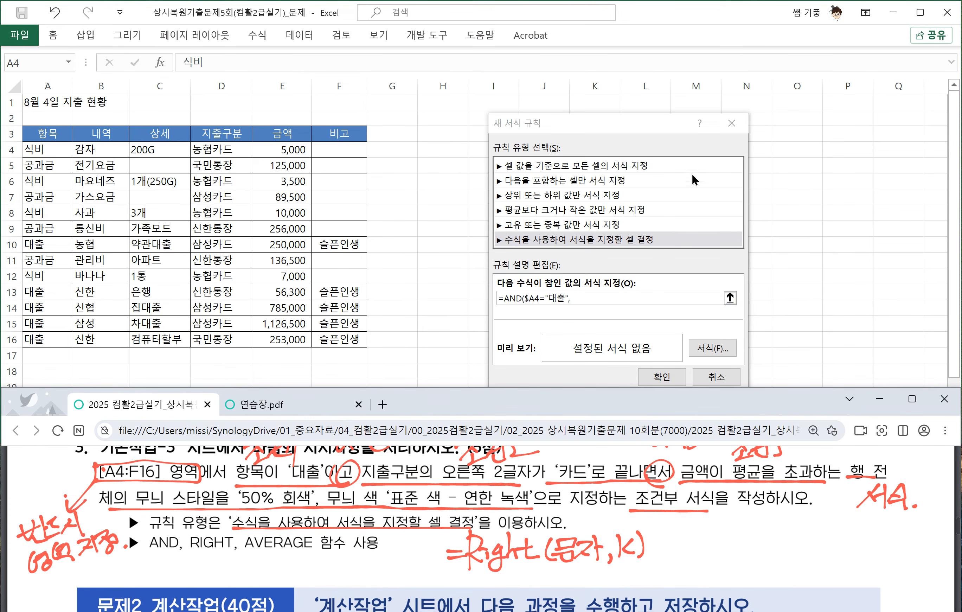
Add the second condition, RIGHT($D4,2)="카드", to the AND formula of the rule
{"action": "left_click", "coordinate": [586, 298]}
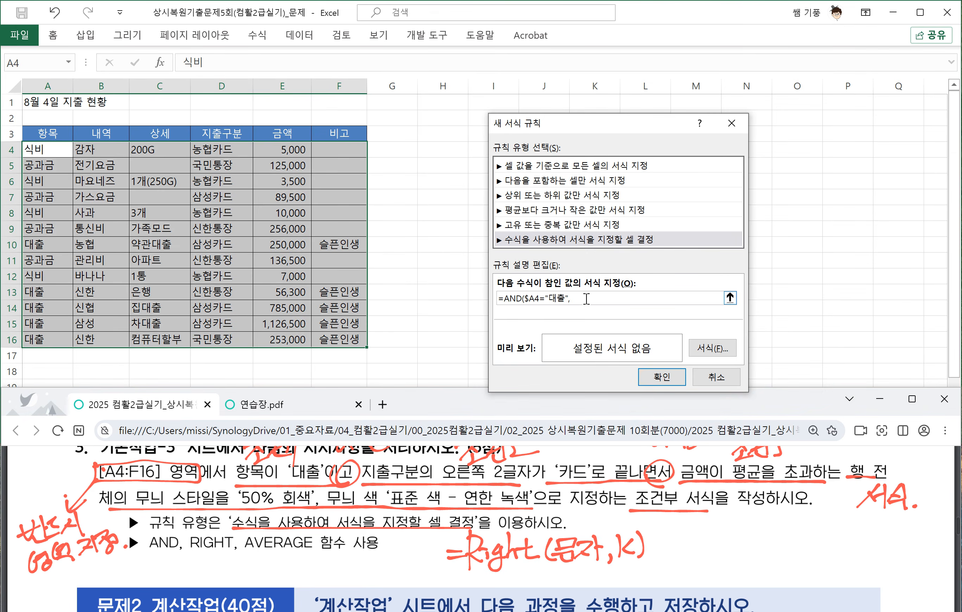
{"action": "type", "text": "갸홋"}
{"action": "key", "text": "BackSpace"}
{"action": "key", "text": "BackSpace"}
{"action": "key", "text": "BackSpace"}
{"action": "key", "text": "BackSpace"}
{"action": "type", "text": "RIGHT"}
{"action": "left_click", "coordinate": [231, 153]}
{"action": "key", "text": "F4"}
{"action": "key", "text": "F4"}
{"action": "type", "text": ",2"}
{"action": "type", "text": ")=\"ㅋ"}
{"action": "type", "text": "ㅏ드\""}
Add the third condition, $E4>AVERAGE($E$4:$E$16), and close the AND formula
{"action": "left_click", "coordinate": [295, 149]}
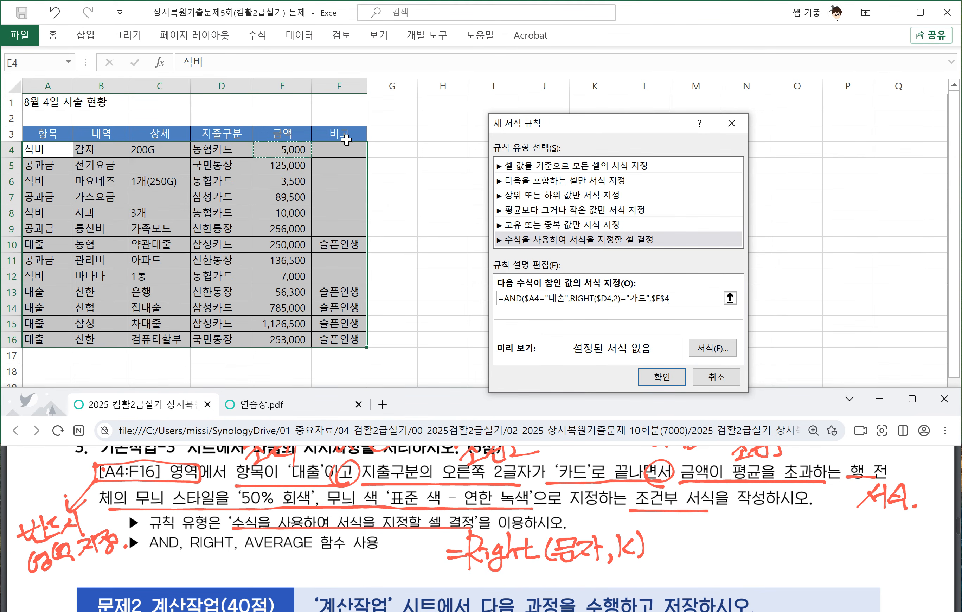
{"action": "key", "text": "F4"}
{"action": "key", "text": "F4"}
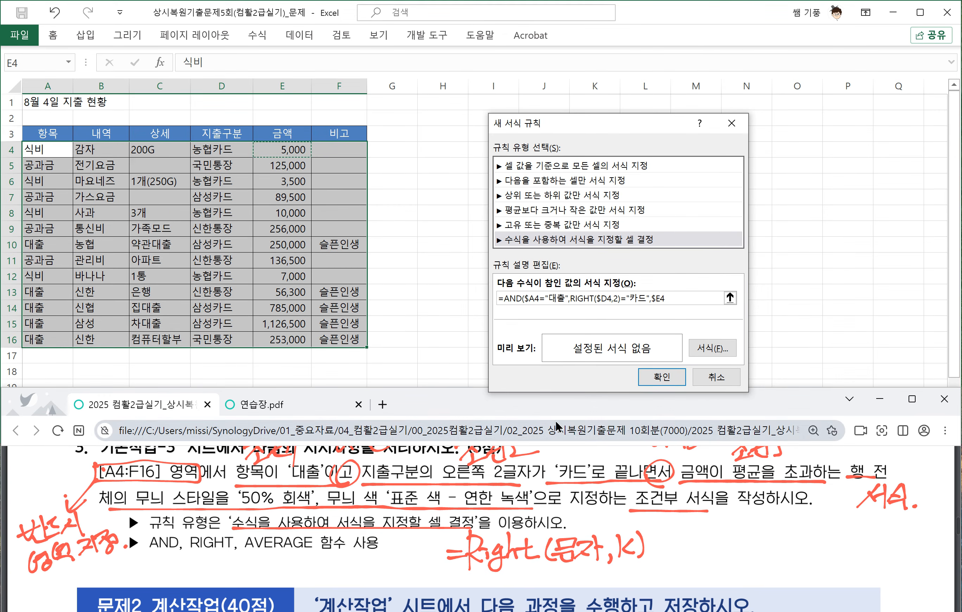
{"action": "type", "text": ">"}
{"action": "type", "text": "ㅁㅍㄷㄱ"}
{"action": "key", "text": "BackSpace"}
{"action": "key", "text": "BackSpace"}
{"action": "key", "text": "BackSpace"}
{"action": "key", "text": "BackSpace"}
{"action": "key", "text": "Hangul"}
{"action": "type", "text": "AVERAGE("}
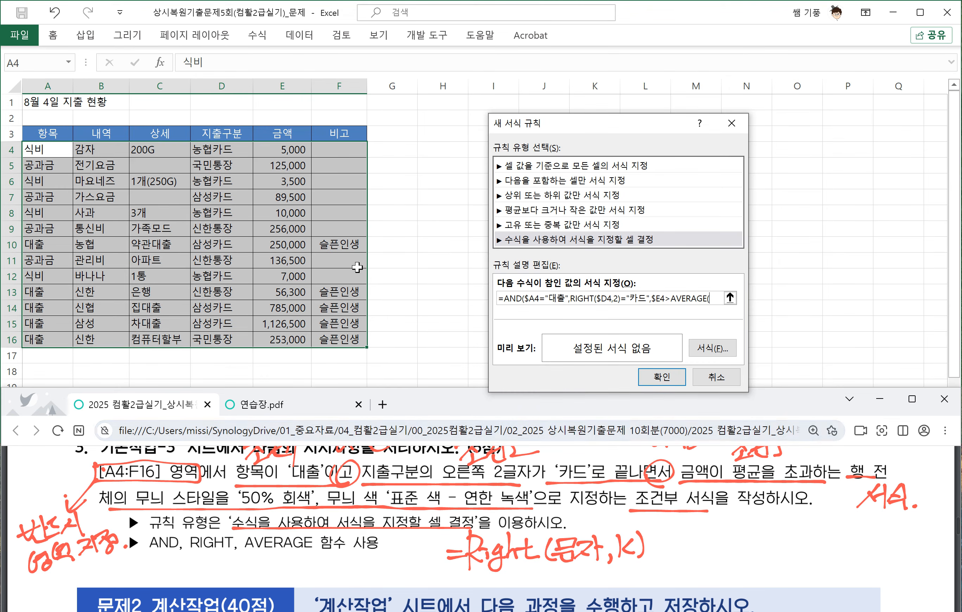
{"action": "left_click_drag", "start_coordinate": [275, 148], "coordinate": [279, 332]}
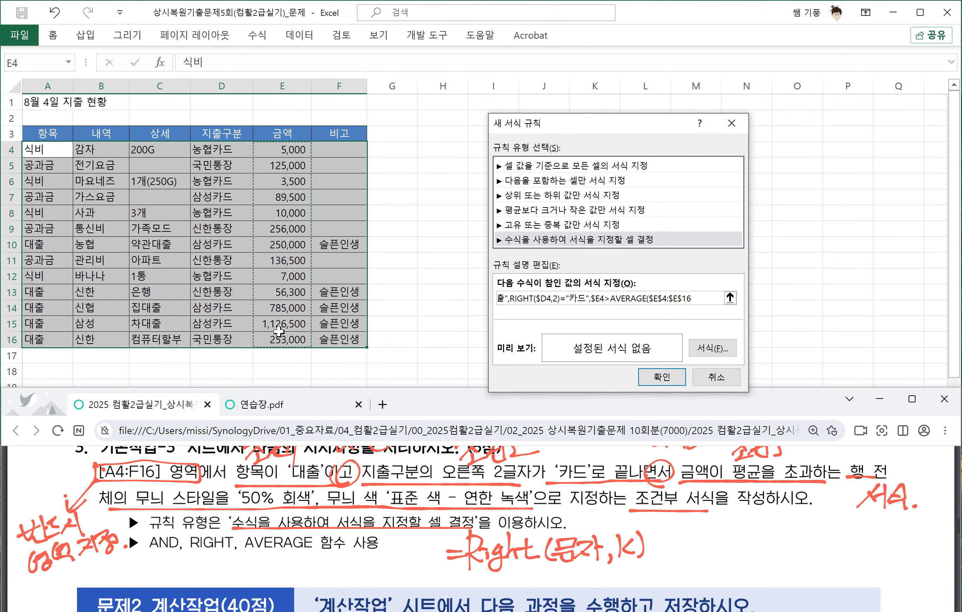
{"action": "type", "text": ")"}
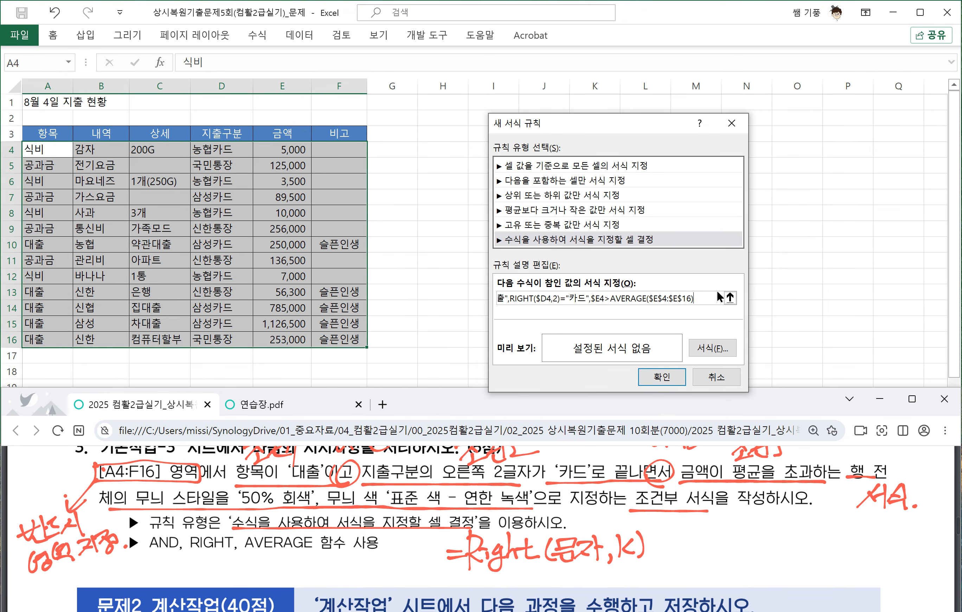
{"action": "type", "text": ")"}
Give the rule's fill the pattern style '50% 회색' in standard color '연한 녹색' and apply the rule
{"action": "left_click", "coordinate": [708, 348]}
{"action": "left_click", "coordinate": [627, 54]}
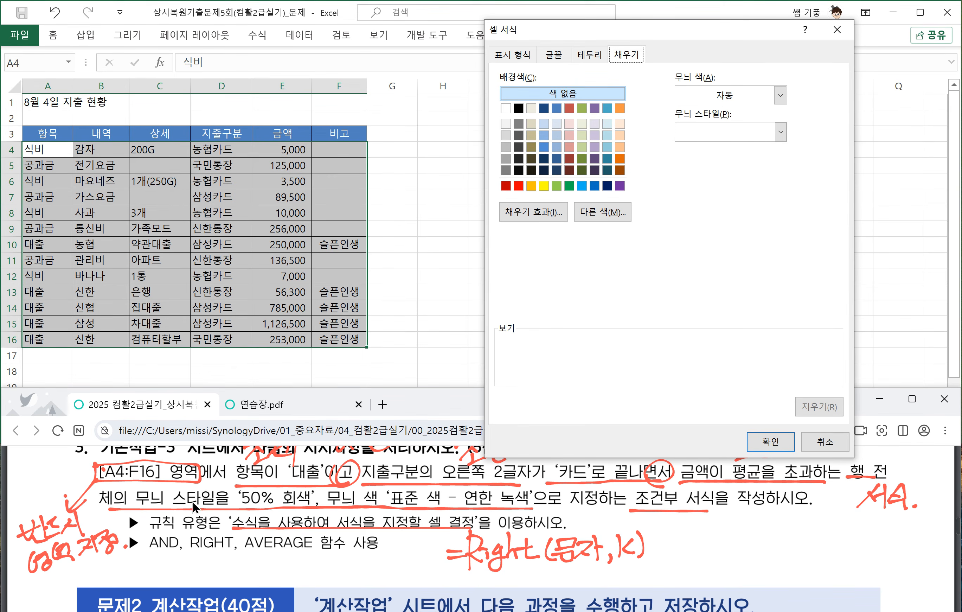
{"action": "left_click", "coordinate": [781, 132]}
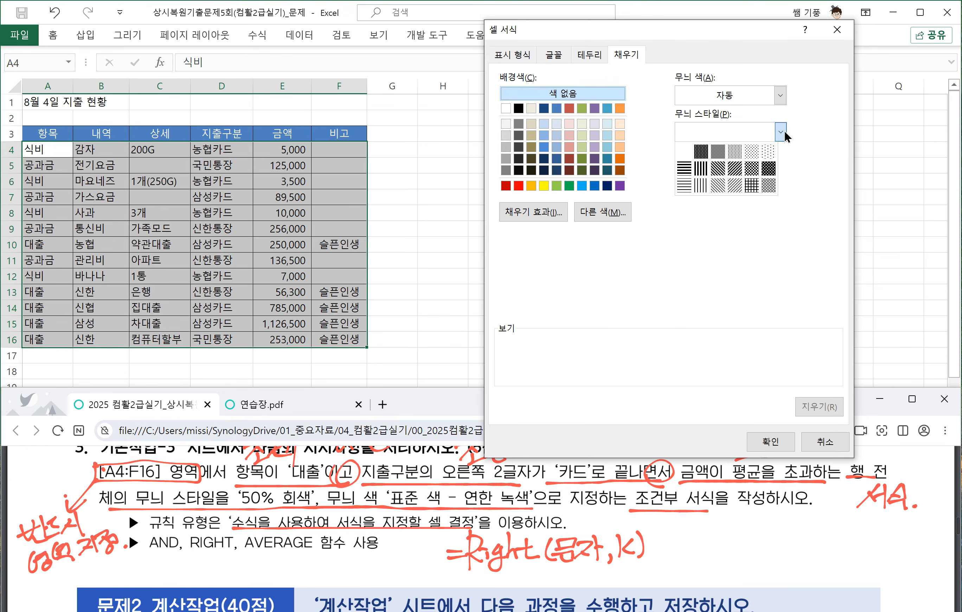
{"action": "left_click", "coordinate": [715, 156]}
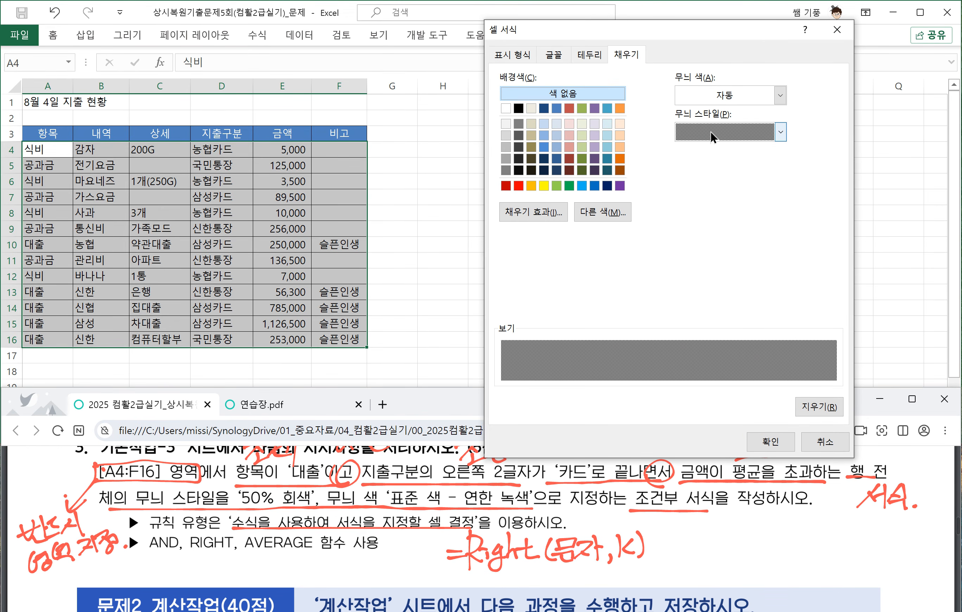
{"action": "left_click", "coordinate": [780, 96]}
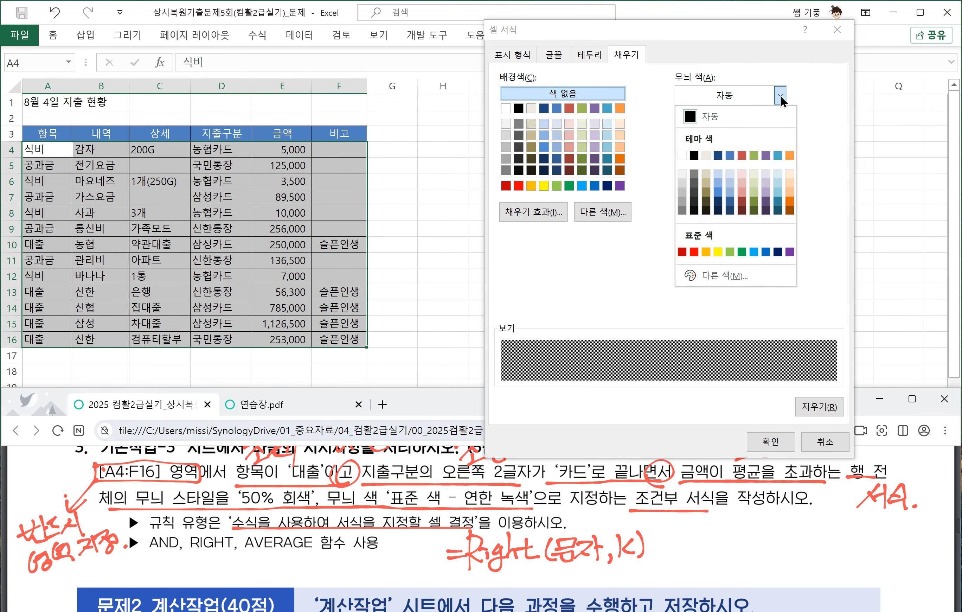
{"action": "left_click", "coordinate": [730, 252]}
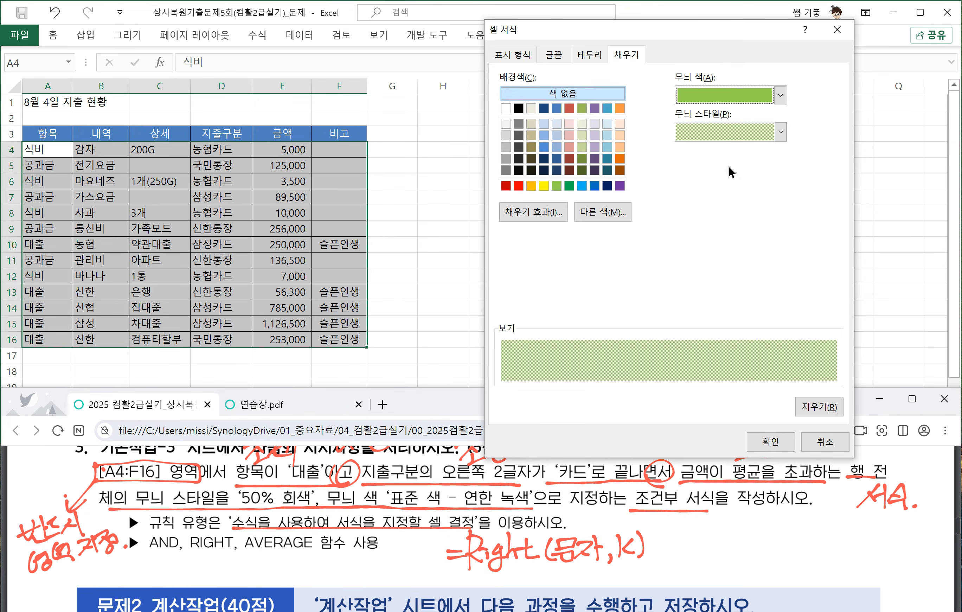
{"action": "left_click", "coordinate": [780, 93]}
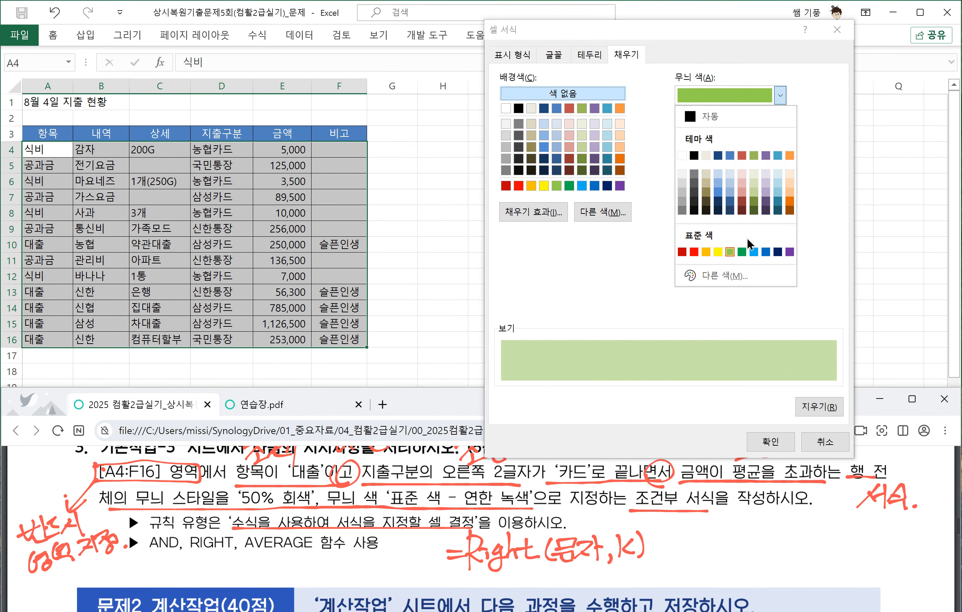
{"action": "left_click", "coordinate": [730, 252]}
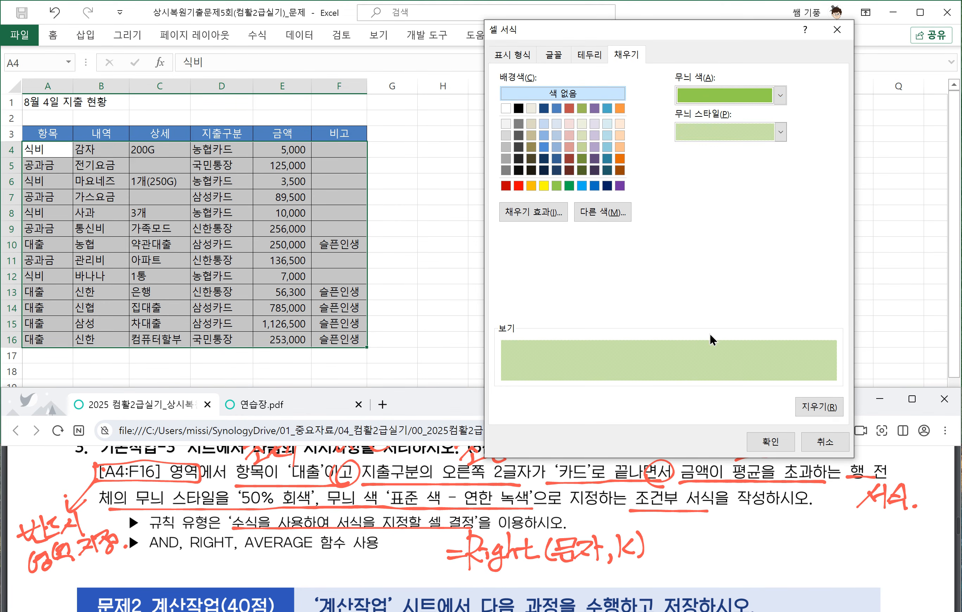
{"action": "left_click", "coordinate": [770, 441]}
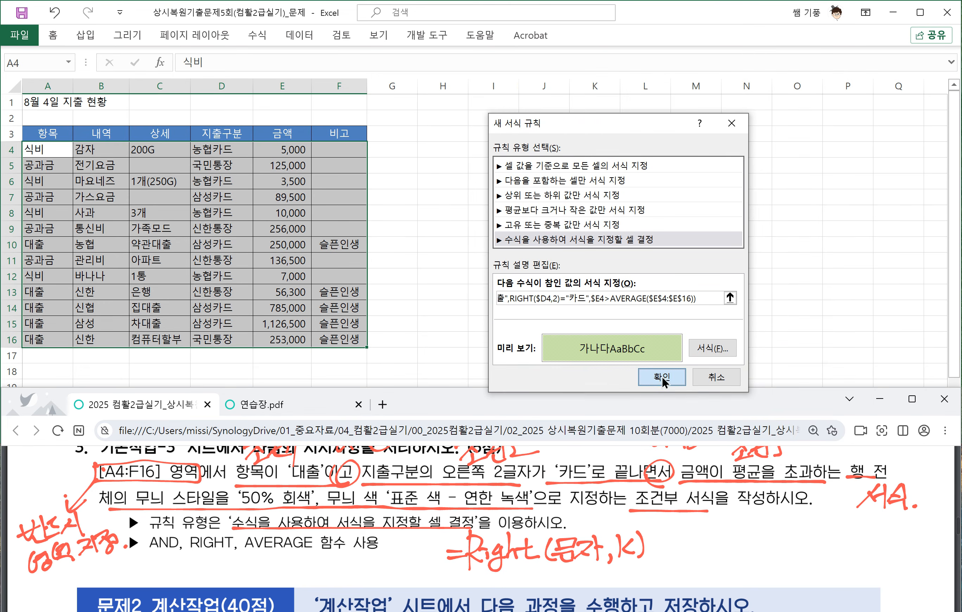
{"action": "left_click", "coordinate": [661, 376]}
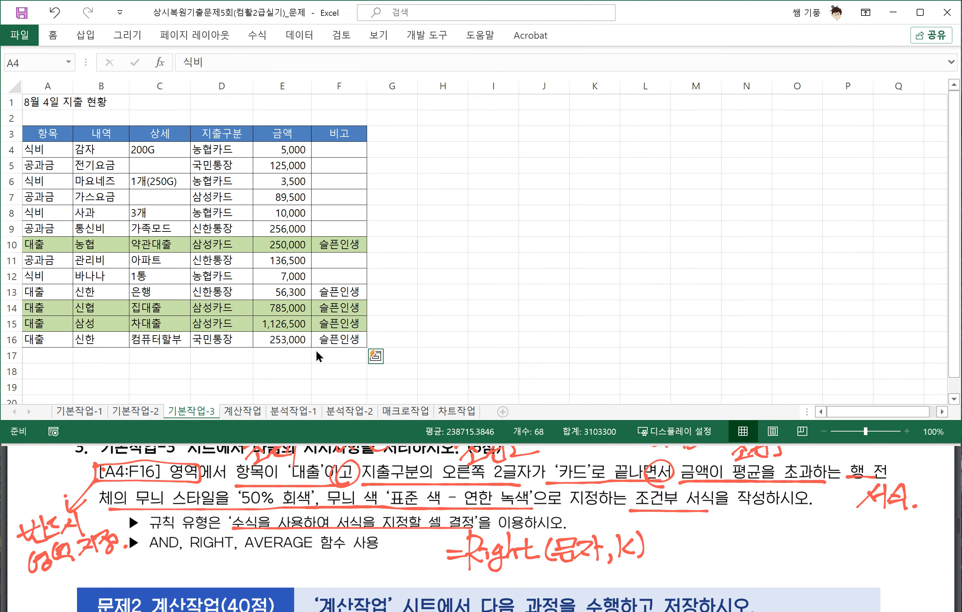
Open the '계산작업' sheet and bring question 1 of 문제2, about [표1]'s 비고 column, into view in the PDF
{"action": "left_click", "coordinate": [229, 411]}
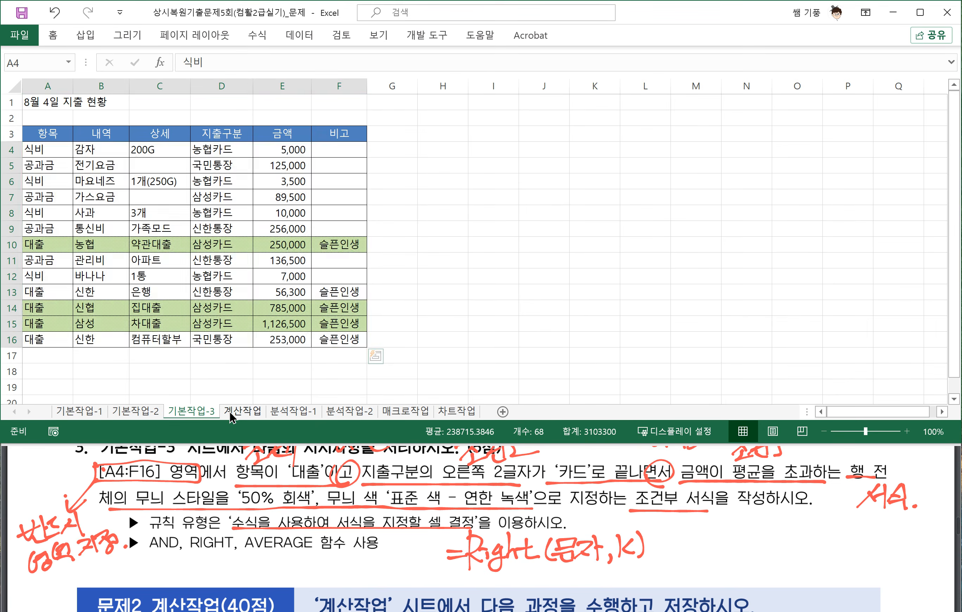
{"action": "left_click", "coordinate": [229, 411]}
{"action": "scroll", "coordinate": [327, 485], "scroll_direction": "down", "scroll_amount": 3}
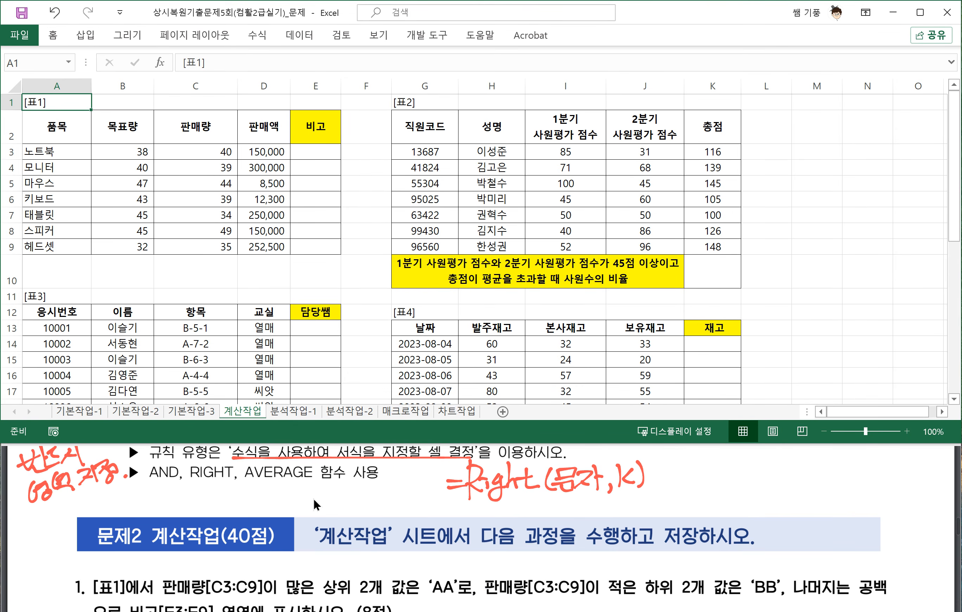
{"action": "scroll", "coordinate": [314, 505], "scroll_direction": "down", "scroll_amount": 3}
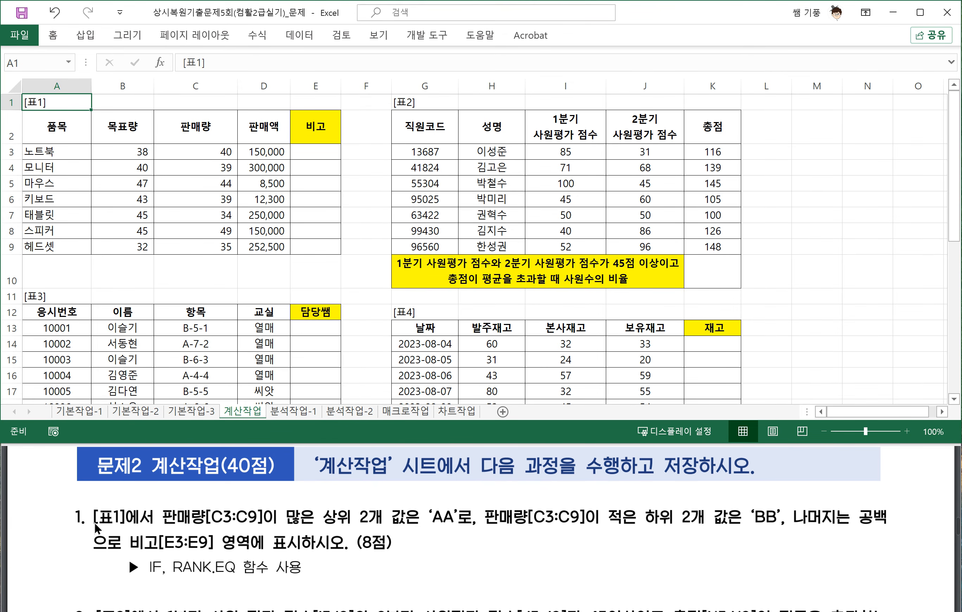
{"action": "scroll", "coordinate": [94, 528], "scroll_direction": "down", "scroll_amount": 1}
{"action": "scroll", "coordinate": [92, 523], "scroll_direction": "down", "scroll_amount": 2}
{"action": "scroll", "coordinate": [93, 523], "scroll_direction": "up", "scroll_amount": 3}
{"action": "left_click", "coordinate": [92, 523]}
{"action": "scroll", "coordinate": [93, 523], "scroll_direction": "down", "scroll_amount": 1}
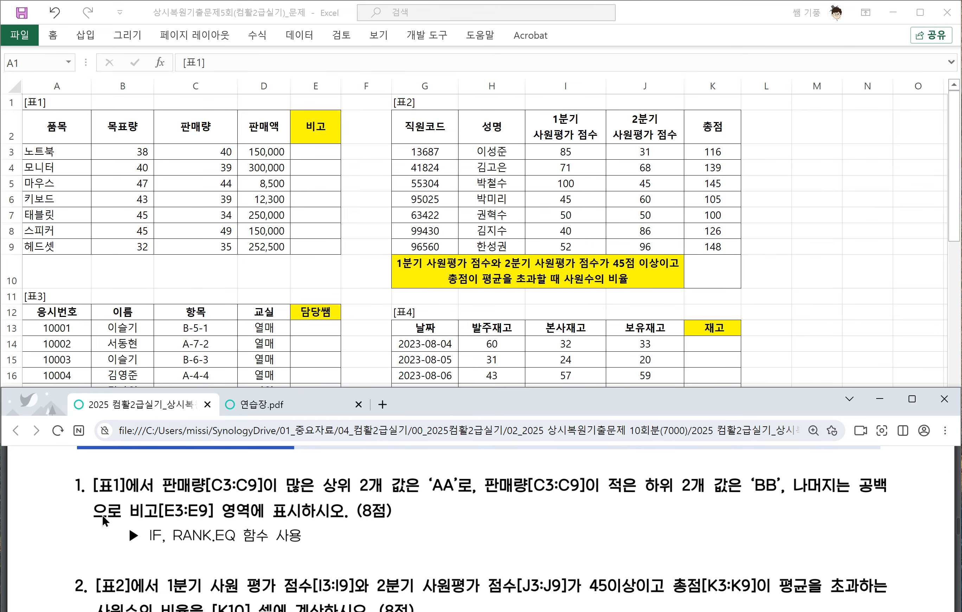
Underline the top-two, bottom-two and blank conditions of question 1 in the exam PDF and circle 'AA' and 'BB'
{"action": "left_click_drag", "start_coordinate": [248, 494], "coordinate": [378, 493]}
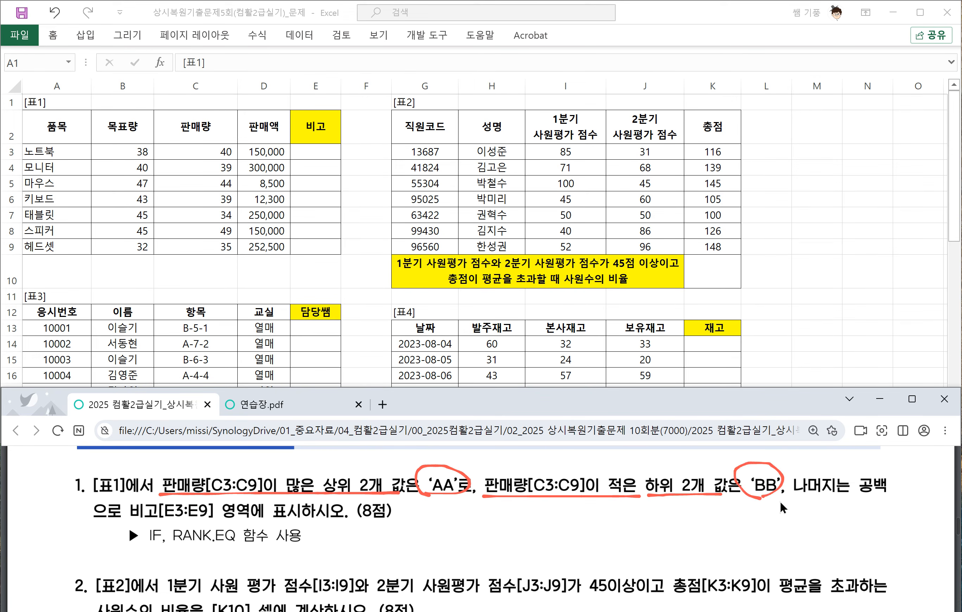
{"action": "left_click_drag", "start_coordinate": [883, 493], "coordinate": [886, 494]}
{"action": "left_click_drag", "start_coordinate": [90, 521], "coordinate": [322, 522]}
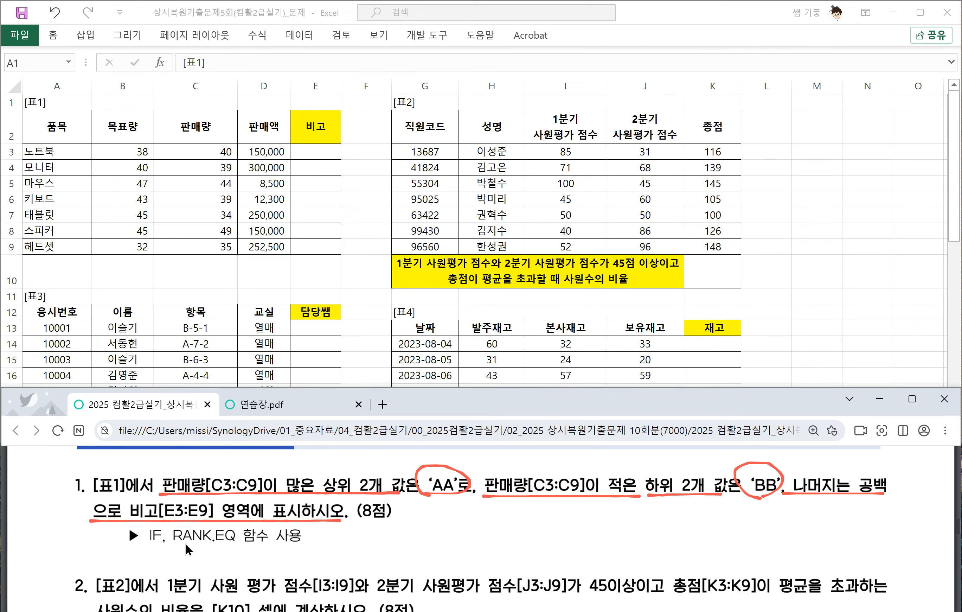
Handwrite the IF syntax =IF(조건,참,거짓) in red under question 1 in the exam PDF
{"action": "left_click_drag", "start_coordinate": [411, 513], "coordinate": [426, 511]}
{"action": "left_click_drag", "start_coordinate": [412, 522], "coordinate": [441, 508]}
{"action": "mouse_move", "coordinate": [435, 510]}
{"action": "left_mouse_down"}
{"action": "mouse_move", "coordinate": [450, 534]}
{"action": "mouse_move", "coordinate": [467, 513]}
{"action": "left_mouse_up"}
{"action": "mouse_move", "coordinate": [475, 507]}
{"action": "left_mouse_down"}
{"action": "mouse_move", "coordinate": [470, 521]}
{"action": "mouse_move", "coordinate": [481, 525]}
{"action": "mouse_move", "coordinate": [494, 508]}
{"action": "mouse_move", "coordinate": [480, 522]}
{"action": "left_mouse_up"}
{"action": "left_click_drag", "start_coordinate": [487, 514], "coordinate": [488, 524]}
{"action": "left_click_drag", "start_coordinate": [481, 525], "coordinate": [497, 520]}
{"action": "mouse_move", "coordinate": [503, 514]}
{"action": "left_mouse_down"}
{"action": "mouse_move", "coordinate": [514, 512]}
{"action": "mouse_move", "coordinate": [516, 523]}
{"action": "left_mouse_up"}
{"action": "mouse_move", "coordinate": [503, 518]}
{"action": "left_mouse_down"}
{"action": "mouse_move", "coordinate": [520, 528]}
{"action": "mouse_move", "coordinate": [538, 510]}
{"action": "left_mouse_up"}
{"action": "left_click_drag", "start_coordinate": [525, 513], "coordinate": [545, 510]}
{"action": "mouse_move", "coordinate": [535, 513]}
{"action": "left_mouse_down"}
{"action": "mouse_move", "coordinate": [527, 522]}
{"action": "mouse_move", "coordinate": [541, 516]}
{"action": "left_mouse_up"}
{"action": "mouse_move", "coordinate": [549, 503]}
{"action": "left_mouse_down"}
{"action": "mouse_move", "coordinate": [550, 519]}
{"action": "mouse_move", "coordinate": [536, 528]}
{"action": "mouse_move", "coordinate": [550, 529]}
{"action": "left_mouse_up"}
{"action": "mouse_move", "coordinate": [560, 509]}
{"action": "left_mouse_down"}
{"action": "mouse_move", "coordinate": [569, 510]}
{"action": "mouse_move", "coordinate": [557, 524]}
{"action": "left_mouse_up"}
{"action": "left_click_drag", "start_coordinate": [565, 517], "coordinate": [594, 516]}
{"action": "mouse_move", "coordinate": [595, 503]}
{"action": "left_mouse_down"}
{"action": "mouse_move", "coordinate": [597, 518]}
{"action": "mouse_move", "coordinate": [579, 527]}
{"action": "left_mouse_up"}
{"action": "left_click_drag", "start_coordinate": [586, 519], "coordinate": [601, 528]}
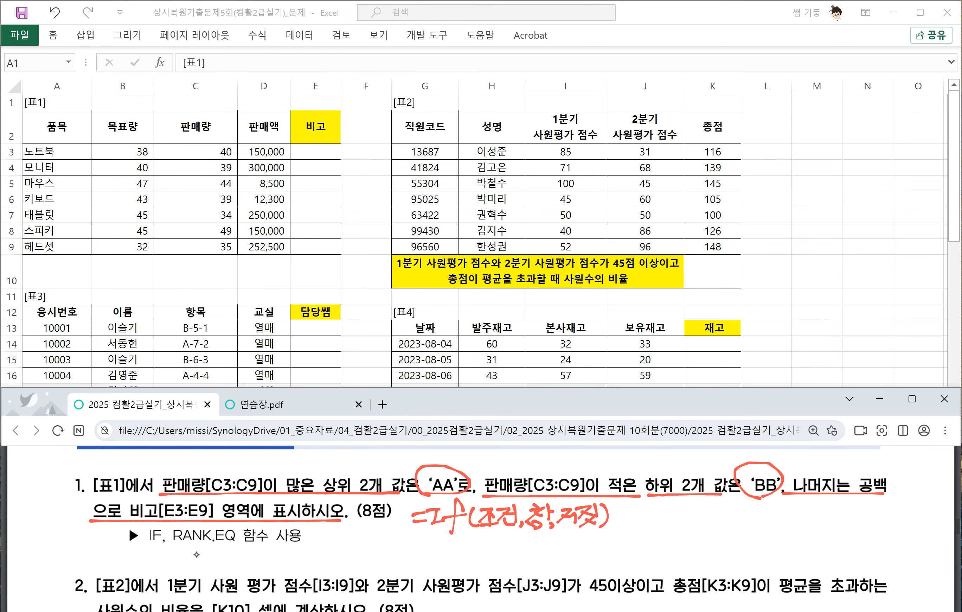
Handwrite the nested form =IF(조건1,참1,IF(조건2,참2,거짓)) below the simple IF syntax
{"action": "left_click_drag", "start_coordinate": [406, 551], "coordinate": [415, 552]}
{"action": "left_click_drag", "start_coordinate": [407, 558], "coordinate": [430, 548]}
{"action": "mouse_move", "coordinate": [425, 547]}
{"action": "left_mouse_down"}
{"action": "mouse_move", "coordinate": [424, 564]}
{"action": "mouse_move", "coordinate": [439, 572]}
{"action": "mouse_move", "coordinate": [454, 553]}
{"action": "left_mouse_up"}
{"action": "mouse_move", "coordinate": [463, 541]}
{"action": "left_mouse_down"}
{"action": "mouse_move", "coordinate": [455, 563]}
{"action": "mouse_move", "coordinate": [479, 541]}
{"action": "left_mouse_up"}
{"action": "left_click_drag", "start_coordinate": [474, 546], "coordinate": [476, 559]}
{"action": "mouse_move", "coordinate": [480, 541]}
{"action": "left_mouse_down"}
{"action": "mouse_move", "coordinate": [485, 554]}
{"action": "mouse_move", "coordinate": [495, 549]}
{"action": "left_mouse_up"}
{"action": "left_click_drag", "start_coordinate": [495, 540], "coordinate": [498, 555]}
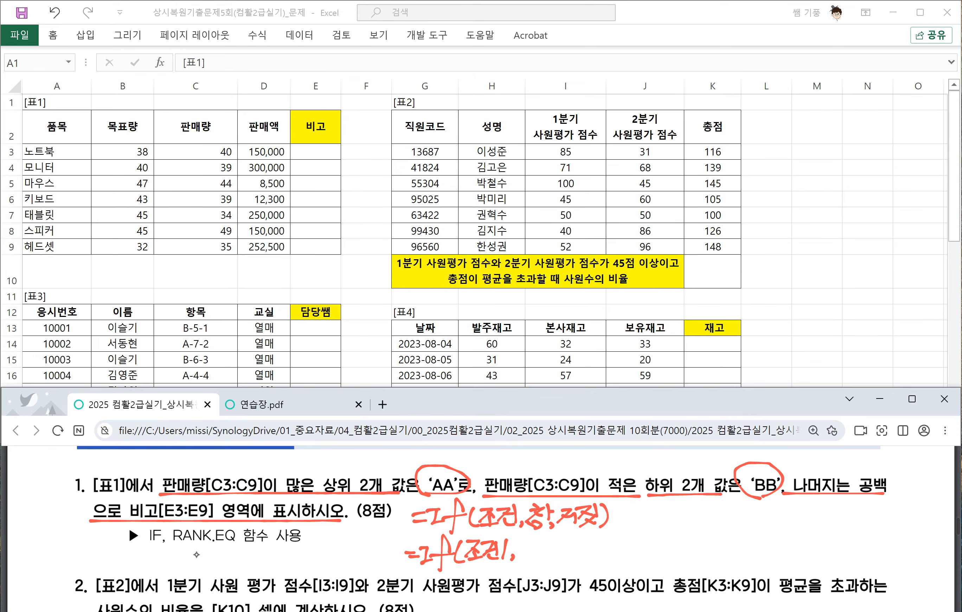
{"action": "left_click_drag", "start_coordinate": [527, 540], "coordinate": [532, 539]}
{"action": "mouse_move", "coordinate": [520, 546]}
{"action": "left_mouse_down"}
{"action": "mouse_move", "coordinate": [520, 558]}
{"action": "mouse_move", "coordinate": [539, 552]}
{"action": "left_mouse_up"}
{"action": "mouse_move", "coordinate": [541, 540]}
{"action": "left_mouse_down"}
{"action": "mouse_move", "coordinate": [551, 557]}
{"action": "mouse_move", "coordinate": [582, 558]}
{"action": "mouse_move", "coordinate": [582, 567]}
{"action": "mouse_move", "coordinate": [599, 546]}
{"action": "left_mouse_up"}
{"action": "left_click", "coordinate": [560, 557]}
{"action": "mouse_move", "coordinate": [609, 537]}
{"action": "left_mouse_down"}
{"action": "mouse_move", "coordinate": [603, 566]}
{"action": "mouse_move", "coordinate": [621, 552]}
{"action": "mouse_move", "coordinate": [624, 563]}
{"action": "mouse_move", "coordinate": [633, 557]}
{"action": "left_mouse_up"}
{"action": "mouse_move", "coordinate": [624, 541]}
{"action": "left_mouse_down"}
{"action": "mouse_move", "coordinate": [638, 557]}
{"action": "mouse_move", "coordinate": [641, 549]}
{"action": "left_mouse_up"}
{"action": "left_click_drag", "start_coordinate": [641, 541], "coordinate": [643, 562]}
{"action": "mouse_move", "coordinate": [645, 544]}
{"action": "left_mouse_down"}
{"action": "mouse_move", "coordinate": [660, 564]}
{"action": "mouse_move", "coordinate": [669, 553]}
{"action": "left_mouse_up"}
{"action": "left_click_drag", "start_coordinate": [672, 548], "coordinate": [685, 563]}
{"action": "left_click_drag", "start_coordinate": [694, 543], "coordinate": [706, 557]}
{"action": "mouse_move", "coordinate": [715, 554]}
{"action": "left_mouse_down"}
{"action": "mouse_move", "coordinate": [709, 563]}
{"action": "mouse_move", "coordinate": [737, 557]}
{"action": "left_mouse_up"}
{"action": "left_click_drag", "start_coordinate": [736, 539], "coordinate": [753, 551]}
{"action": "mouse_move", "coordinate": [756, 538]}
{"action": "left_mouse_down"}
{"action": "mouse_move", "coordinate": [757, 552]}
{"action": "mouse_move", "coordinate": [741, 560]}
{"action": "left_mouse_up"}
{"action": "left_click_drag", "start_coordinate": [748, 552], "coordinate": [770, 563]}
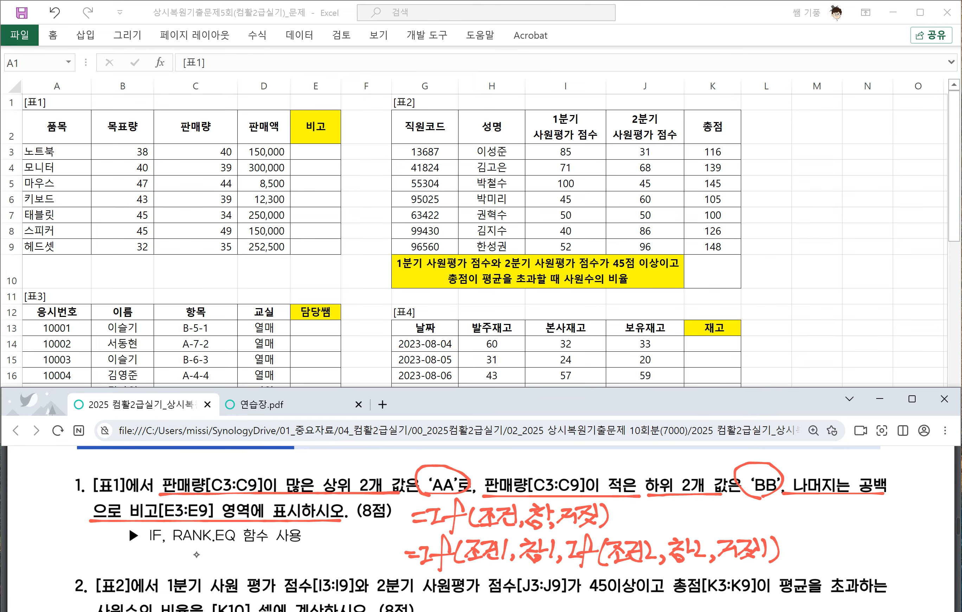
Switch to 연습장.pdf and handwrite the start of the ranking syntax, =RANK.EQ(기준셀,범위, on the blank page
{"action": "scroll", "coordinate": [197, 554], "scroll_direction": "up", "scroll_amount": 1}
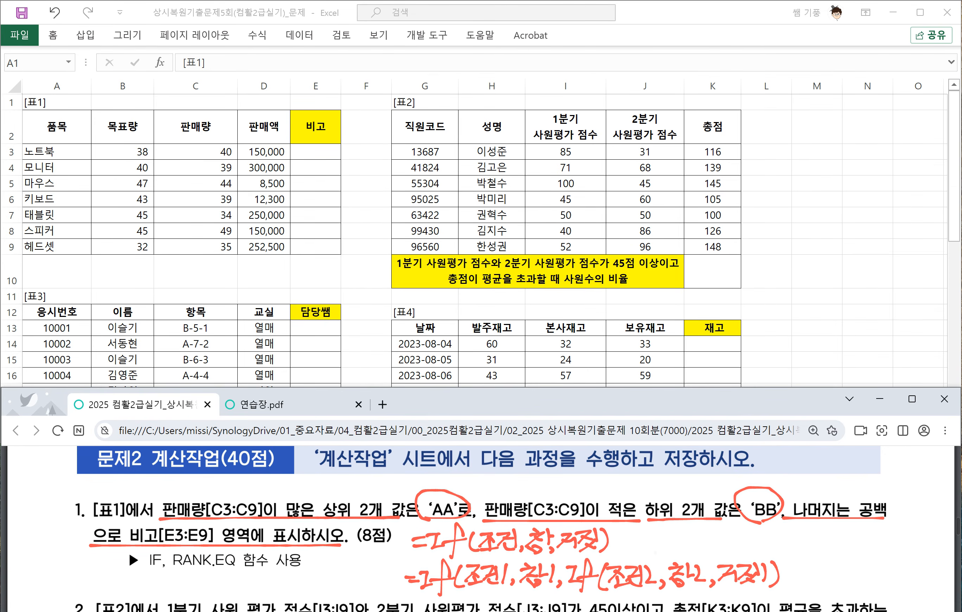
{"action": "scroll", "coordinate": [196, 554], "scroll_direction": "down", "scroll_amount": 1}
{"action": "left_click", "coordinate": [275, 404]}
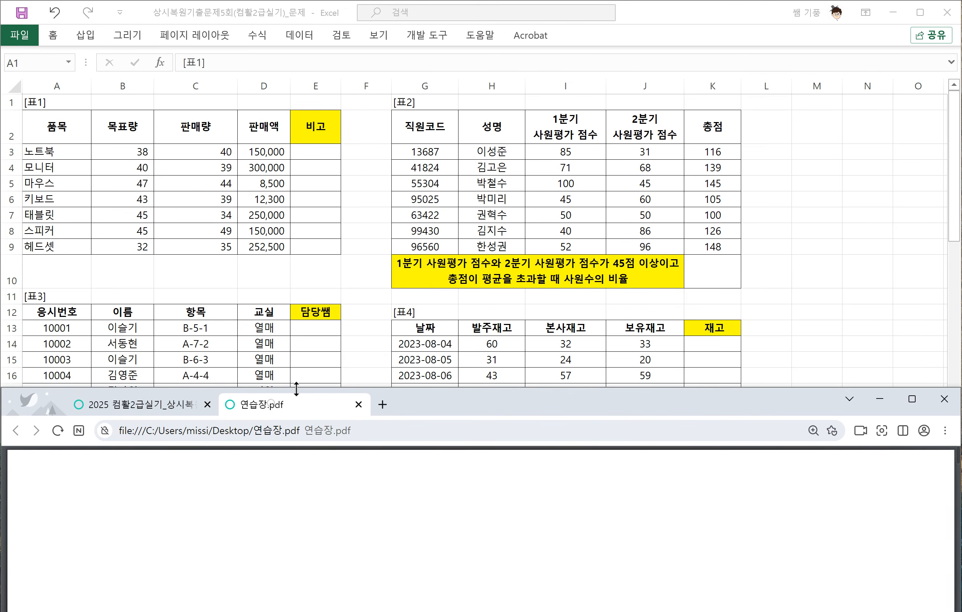
{"action": "left_click_drag", "start_coordinate": [182, 466], "coordinate": [180, 511]}
{"action": "mouse_move", "coordinate": [178, 478]}
{"action": "left_mouse_down"}
{"action": "mouse_move", "coordinate": [194, 479]}
{"action": "mouse_move", "coordinate": [194, 500]}
{"action": "left_mouse_up"}
{"action": "mouse_move", "coordinate": [207, 491]}
{"action": "left_mouse_down"}
{"action": "mouse_move", "coordinate": [211, 504]}
{"action": "mouse_move", "coordinate": [229, 505]}
{"action": "left_mouse_up"}
{"action": "mouse_move", "coordinate": [243, 483]}
{"action": "left_mouse_down"}
{"action": "mouse_move", "coordinate": [232, 501]}
{"action": "mouse_move", "coordinate": [262, 500]}
{"action": "mouse_move", "coordinate": [270, 516]}
{"action": "left_mouse_up"}
{"action": "left_click_drag", "start_coordinate": [303, 478], "coordinate": [306, 500]}
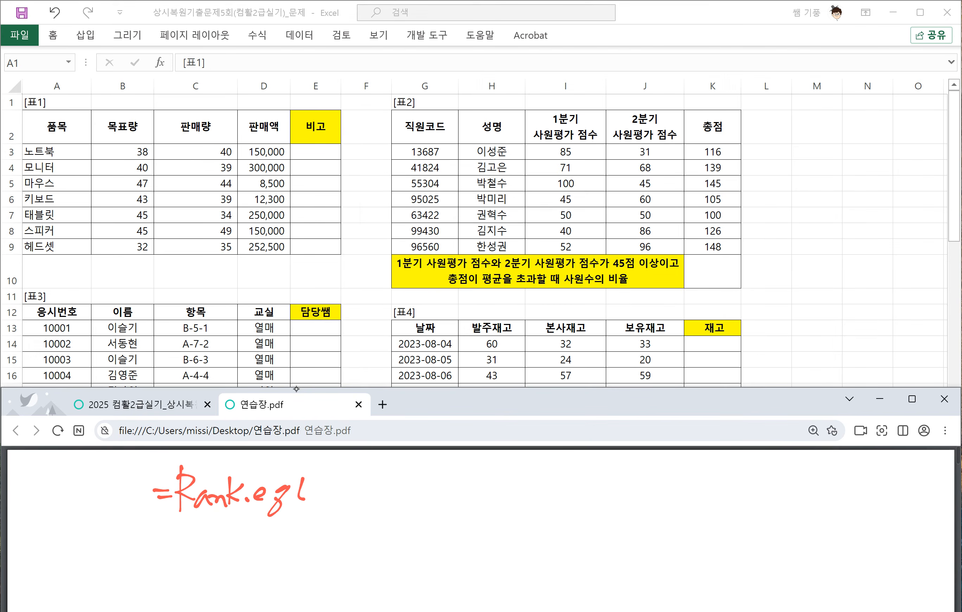
{"action": "left_click_drag", "start_coordinate": [308, 481], "coordinate": [322, 501]}
{"action": "left_click_drag", "start_coordinate": [325, 486], "coordinate": [344, 483]}
{"action": "mouse_move", "coordinate": [328, 481]}
{"action": "left_mouse_down"}
{"action": "mouse_move", "coordinate": [344, 492]}
{"action": "mouse_move", "coordinate": [330, 501]}
{"action": "left_mouse_up"}
{"action": "mouse_move", "coordinate": [330, 500]}
{"action": "left_mouse_down"}
{"action": "mouse_move", "coordinate": [346, 501]}
{"action": "mouse_move", "coordinate": [343, 492]}
{"action": "left_mouse_up"}
{"action": "left_click_drag", "start_coordinate": [351, 482], "coordinate": [365, 490]}
{"action": "mouse_move", "coordinate": [348, 494]}
{"action": "left_mouse_down"}
{"action": "mouse_move", "coordinate": [365, 492]}
{"action": "mouse_move", "coordinate": [362, 500]}
{"action": "left_mouse_up"}
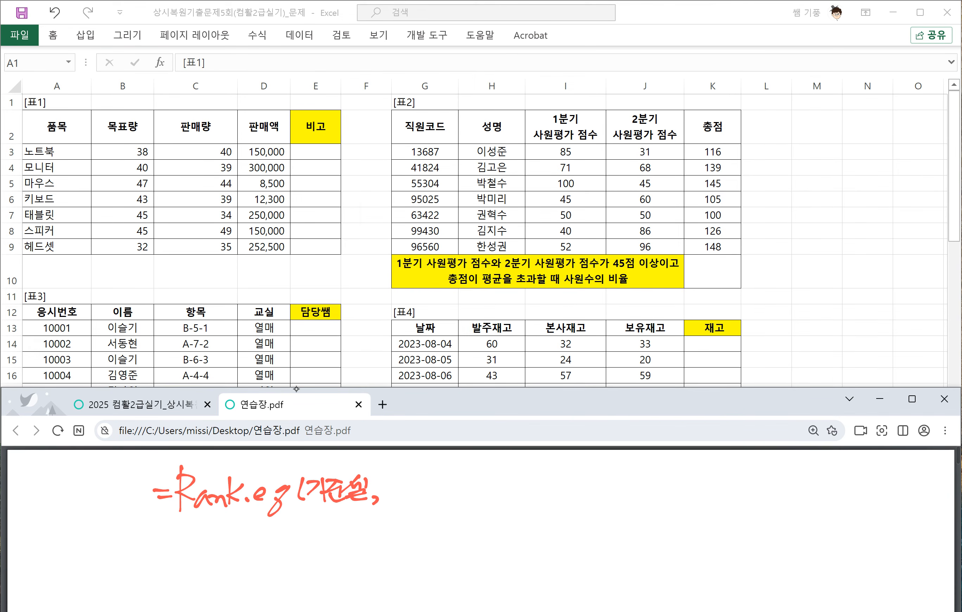
{"action": "left_click_drag", "start_coordinate": [383, 479], "coordinate": [392, 498]}
{"action": "mouse_move", "coordinate": [380, 489]}
{"action": "left_mouse_down"}
{"action": "mouse_move", "coordinate": [406, 480]}
{"action": "mouse_move", "coordinate": [405, 495]}
{"action": "left_mouse_up"}
{"action": "left_click_drag", "start_coordinate": [394, 496], "coordinate": [396, 502]}
{"action": "left_click_drag", "start_coordinate": [395, 496], "coordinate": [421, 480]}
{"action": "left_click_drag", "start_coordinate": [408, 493], "coordinate": [421, 493]}
{"action": "mouse_move", "coordinate": [427, 470]}
{"action": "left_mouse_down"}
{"action": "mouse_move", "coordinate": [428, 500]}
{"action": "mouse_move", "coordinate": [439, 500]}
{"action": "left_mouse_up"}
Complete the handwritten syntax with its order options: 0 for 높은수 1등 and, below it, 1 for 낮은수 1등
{"action": "mouse_move", "coordinate": [457, 476]}
{"action": "left_mouse_down"}
{"action": "mouse_move", "coordinate": [453, 520]}
{"action": "mouse_move", "coordinate": [496, 478]}
{"action": "left_mouse_up"}
{"action": "mouse_move", "coordinate": [490, 469]}
{"action": "left_mouse_down"}
{"action": "mouse_move", "coordinate": [492, 493]}
{"action": "mouse_move", "coordinate": [524, 470]}
{"action": "mouse_move", "coordinate": [520, 480]}
{"action": "left_mouse_up"}
{"action": "left_click_drag", "start_coordinate": [506, 487], "coordinate": [525, 491]}
{"action": "mouse_move", "coordinate": [513, 492]}
{"action": "left_mouse_down"}
{"action": "mouse_move", "coordinate": [533, 487]}
{"action": "mouse_move", "coordinate": [538, 469]}
{"action": "left_mouse_up"}
{"action": "mouse_move", "coordinate": [527, 485]}
{"action": "left_mouse_down"}
{"action": "mouse_move", "coordinate": [545, 480]}
{"action": "mouse_move", "coordinate": [544, 489]}
{"action": "left_mouse_up"}
{"action": "mouse_move", "coordinate": [558, 464]}
{"action": "left_mouse_down"}
{"action": "mouse_move", "coordinate": [549, 482]}
{"action": "mouse_move", "coordinate": [568, 474]}
{"action": "left_mouse_up"}
{"action": "left_click_drag", "start_coordinate": [541, 483], "coordinate": [568, 478]}
{"action": "mouse_move", "coordinate": [557, 480]}
{"action": "left_mouse_down"}
{"action": "mouse_move", "coordinate": [557, 489]}
{"action": "mouse_move", "coordinate": [586, 487]}
{"action": "mouse_move", "coordinate": [601, 468]}
{"action": "left_mouse_up"}
{"action": "left_click_drag", "start_coordinate": [589, 481], "coordinate": [603, 485]}
{"action": "left_click_drag", "start_coordinate": [465, 518], "coordinate": [483, 514]}
{"action": "mouse_move", "coordinate": [475, 510]}
{"action": "left_mouse_down"}
{"action": "mouse_move", "coordinate": [481, 521]}
{"action": "mouse_move", "coordinate": [516, 515]}
{"action": "left_mouse_up"}
{"action": "mouse_move", "coordinate": [510, 518]}
{"action": "left_mouse_down"}
{"action": "mouse_move", "coordinate": [502, 531]}
{"action": "mouse_move", "coordinate": [532, 502]}
{"action": "mouse_move", "coordinate": [537, 513]}
{"action": "left_mouse_up"}
{"action": "left_click_drag", "start_coordinate": [527, 519], "coordinate": [539, 524]}
{"action": "left_click_drag", "start_coordinate": [554, 500], "coordinate": [554, 515]}
{"action": "mouse_move", "coordinate": [533, 519]}
{"action": "left_mouse_down"}
{"action": "mouse_move", "coordinate": [565, 511]}
{"action": "mouse_move", "coordinate": [559, 525]}
{"action": "mouse_move", "coordinate": [583, 522]}
{"action": "left_mouse_up"}
{"action": "left_click_drag", "start_coordinate": [588, 502], "coordinate": [603, 508]}
{"action": "mouse_move", "coordinate": [594, 516]}
{"action": "left_mouse_down"}
{"action": "mouse_move", "coordinate": [594, 527]}
{"action": "mouse_move", "coordinate": [605, 519]}
{"action": "left_mouse_up"}
Label the handwritten order option 0 as (내림차순) and option 1 as (오름차순)
{"action": "mouse_move", "coordinate": [627, 466]}
{"action": "left_mouse_down"}
{"action": "mouse_move", "coordinate": [624, 488]}
{"action": "mouse_move", "coordinate": [647, 483]}
{"action": "left_mouse_up"}
{"action": "left_click_drag", "start_coordinate": [646, 473], "coordinate": [655, 487]}
{"action": "mouse_move", "coordinate": [658, 466]}
{"action": "left_mouse_down"}
{"action": "mouse_move", "coordinate": [671, 465]}
{"action": "mouse_move", "coordinate": [659, 474]}
{"action": "left_mouse_up"}
{"action": "left_click_drag", "start_coordinate": [658, 473], "coordinate": [673, 482]}
{"action": "mouse_move", "coordinate": [661, 480]}
{"action": "left_mouse_down"}
{"action": "mouse_move", "coordinate": [671, 489]}
{"action": "mouse_move", "coordinate": [684, 461]}
{"action": "left_mouse_up"}
{"action": "left_click_drag", "start_coordinate": [674, 466], "coordinate": [688, 464]}
{"action": "mouse_move", "coordinate": [684, 465]}
{"action": "left_mouse_down"}
{"action": "mouse_move", "coordinate": [675, 480]}
{"action": "mouse_move", "coordinate": [688, 479]}
{"action": "left_mouse_up"}
{"action": "mouse_move", "coordinate": [690, 462]}
{"action": "left_mouse_down"}
{"action": "mouse_move", "coordinate": [691, 485]}
{"action": "mouse_move", "coordinate": [708, 474]}
{"action": "left_mouse_up"}
{"action": "mouse_move", "coordinate": [693, 477]}
{"action": "left_mouse_down"}
{"action": "mouse_move", "coordinate": [711, 476]}
{"action": "mouse_move", "coordinate": [711, 485]}
{"action": "left_mouse_up"}
{"action": "left_click_drag", "start_coordinate": [715, 464], "coordinate": [717, 483]}
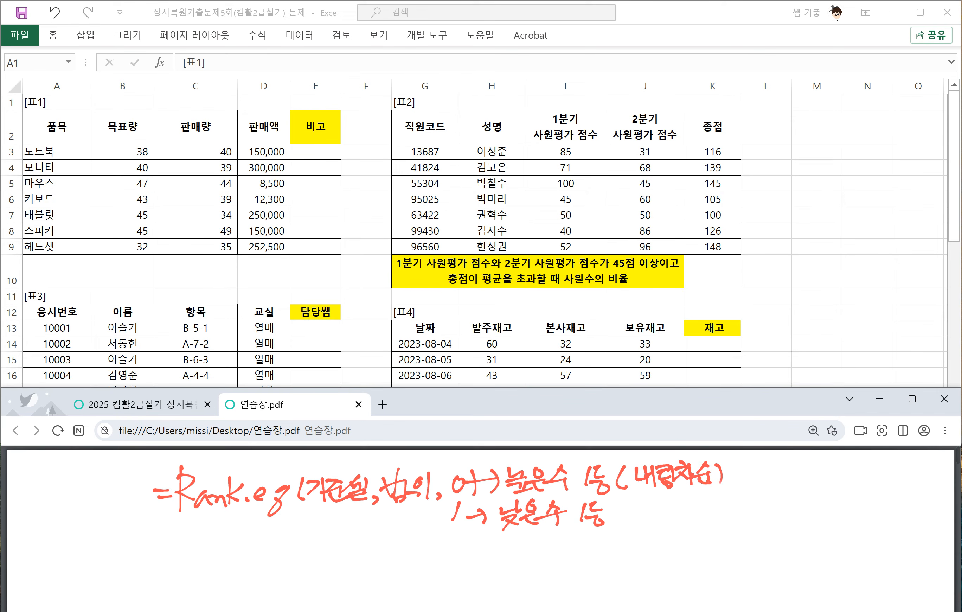
{"action": "left_click_drag", "start_coordinate": [624, 504], "coordinate": [622, 524]}
{"action": "left_click_drag", "start_coordinate": [640, 502], "coordinate": [639, 520]}
{"action": "left_click_drag", "start_coordinate": [633, 522], "coordinate": [667, 512]}
{"action": "left_click_drag", "start_coordinate": [652, 516], "coordinate": [667, 523]}
{"action": "left_click_drag", "start_coordinate": [672, 498], "coordinate": [681, 506]}
{"action": "mouse_move", "coordinate": [674, 507]}
{"action": "left_mouse_down"}
{"action": "mouse_move", "coordinate": [670, 522]}
{"action": "mouse_move", "coordinate": [685, 522]}
{"action": "left_mouse_up"}
{"action": "left_click_drag", "start_coordinate": [684, 511], "coordinate": [690, 512]}
{"action": "mouse_move", "coordinate": [696, 504]}
{"action": "left_mouse_down"}
{"action": "mouse_move", "coordinate": [698, 518]}
{"action": "mouse_move", "coordinate": [706, 513]}
{"action": "left_mouse_up"}
{"action": "left_click_drag", "start_coordinate": [689, 515], "coordinate": [709, 513]}
{"action": "left_click_drag", "start_coordinate": [693, 516], "coordinate": [714, 522]}
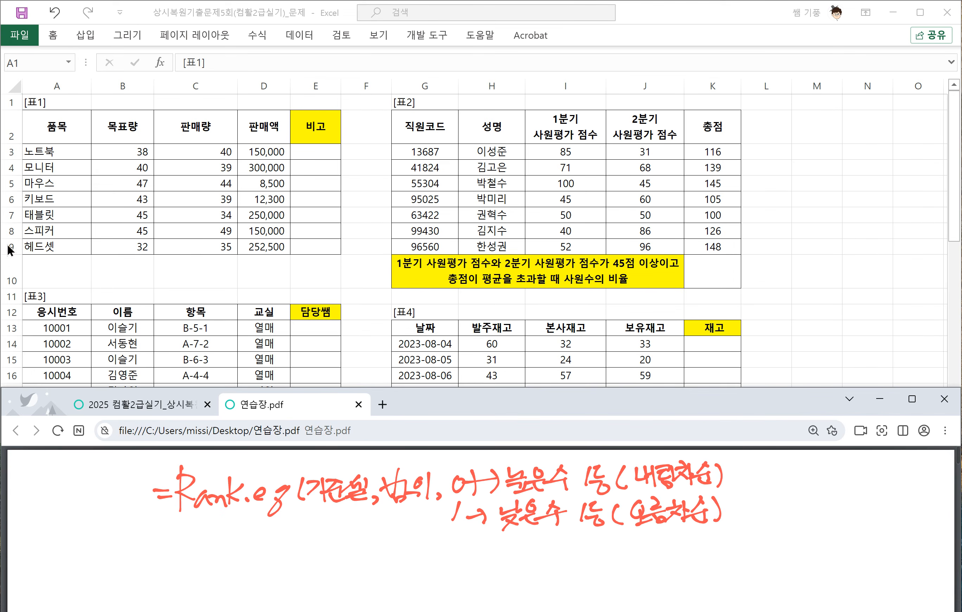
Bring question 1 of the exam PDF back into view and start a RANK.EQ formula in cell E3
{"action": "left_click", "coordinate": [134, 398]}
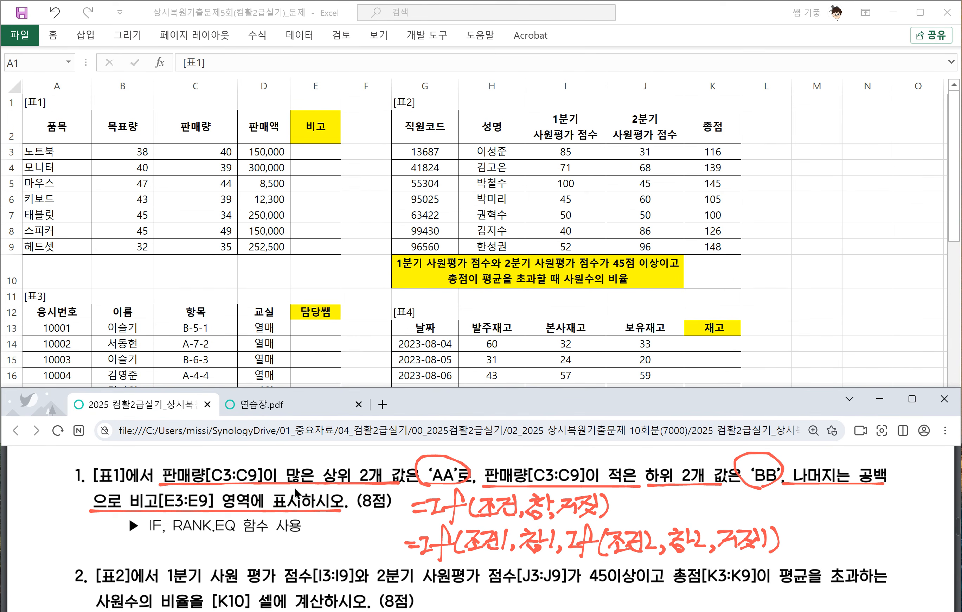
{"action": "left_click", "coordinate": [314, 153]}
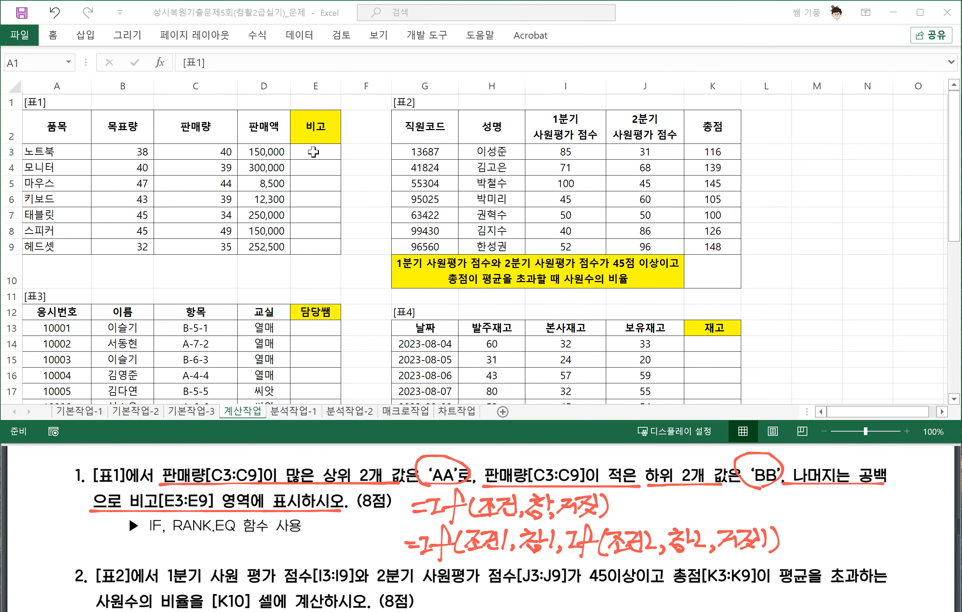
{"action": "left_click", "coordinate": [314, 152]}
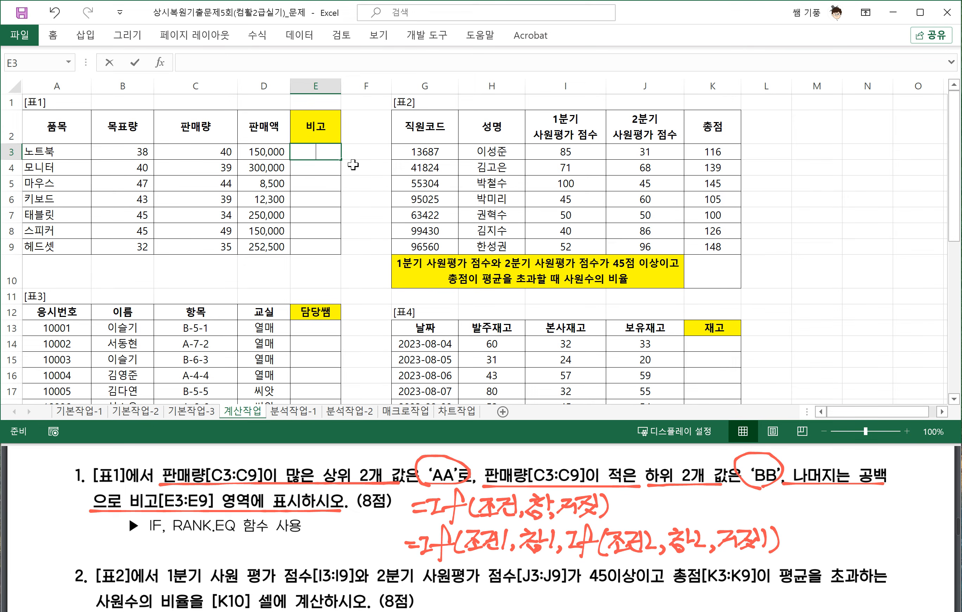
{"action": "type", "text": "=9"}
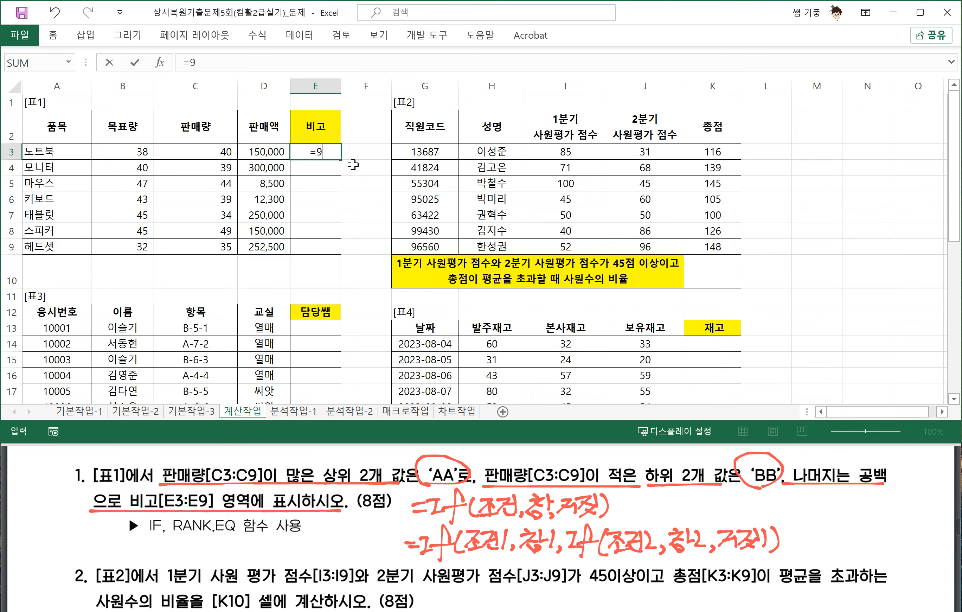
{"action": "key", "text": "BackSpace"}
{"action": "type", "text": "if("}
{"action": "key", "text": "BackSpace"}
{"action": "key", "text": "BackSpace"}
{"action": "key", "text": "BackSpace"}
{"action": "type", "text": "RANK"}
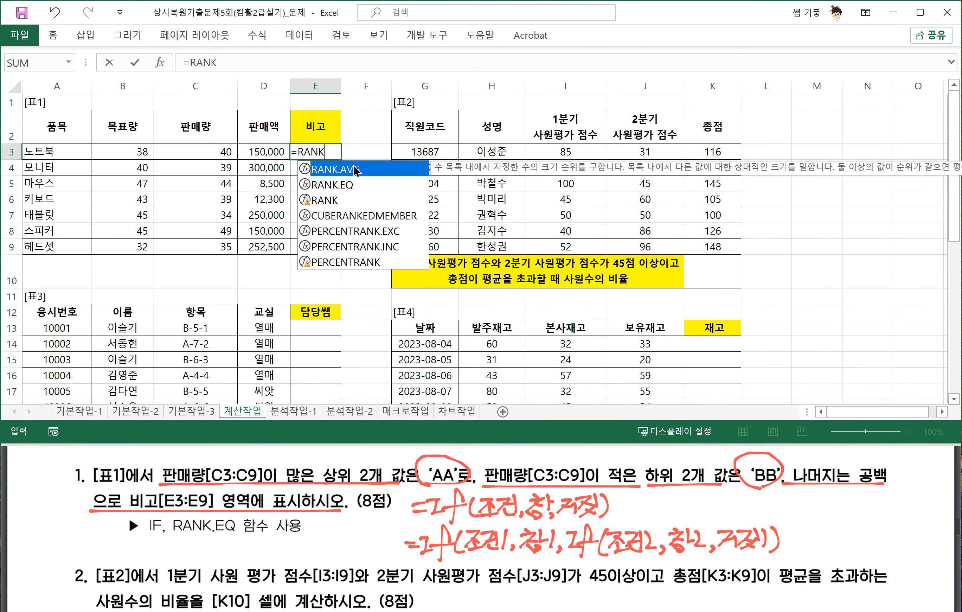
{"action": "type", "text": ".EQ("}
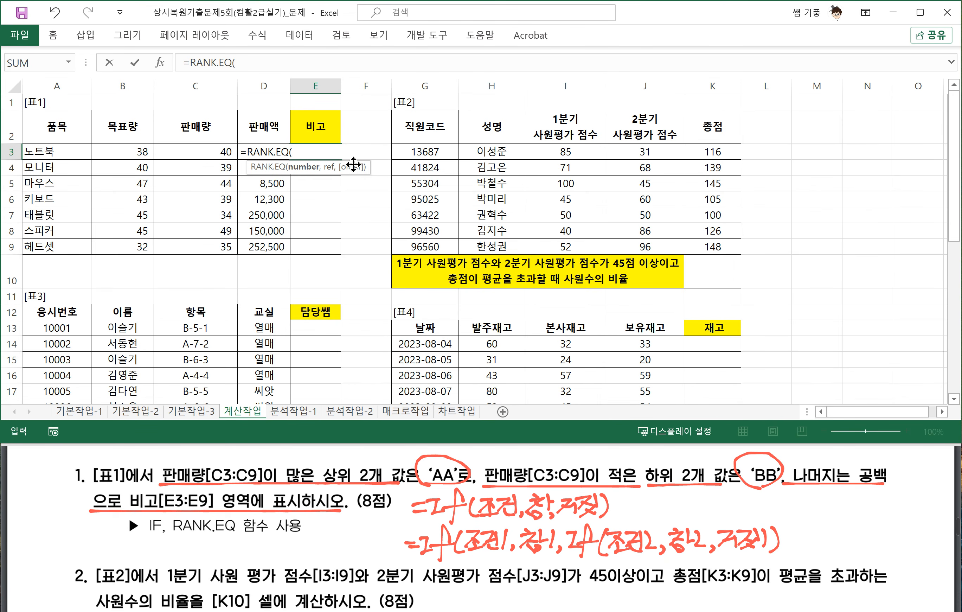
Complete E3 as =RANK.EQ(C3,$C$3:$C$9,0) for a descending rank and fill it down to E9
{"action": "left_click", "coordinate": [202, 150]}
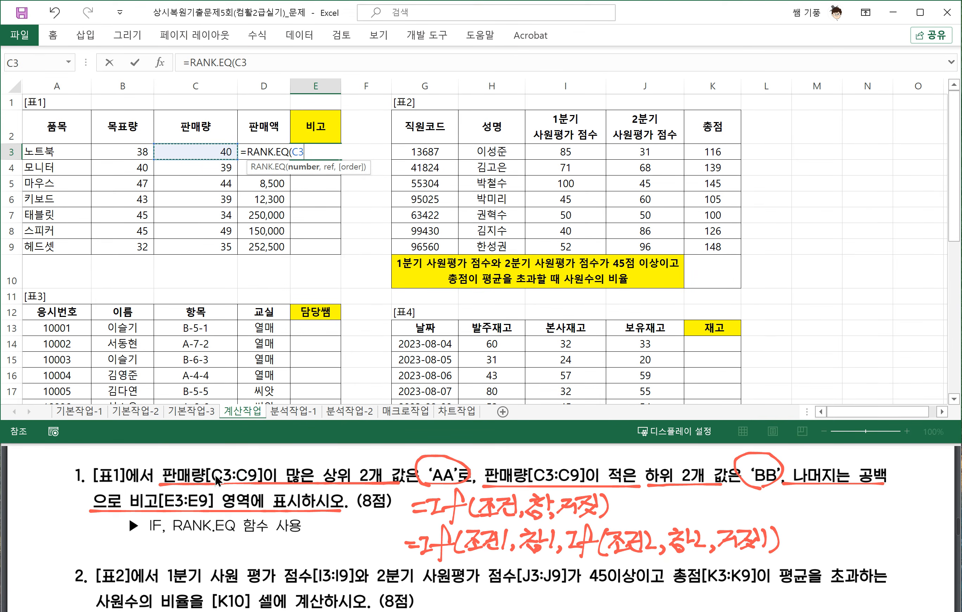
{"action": "type", "text": ","}
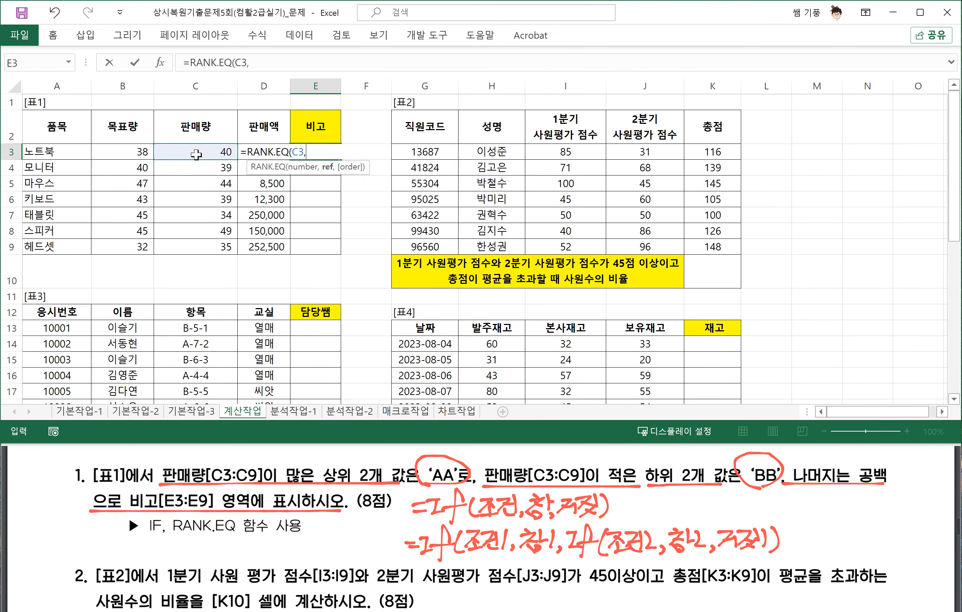
{"action": "left_click_drag", "start_coordinate": [194, 152], "coordinate": [196, 249]}
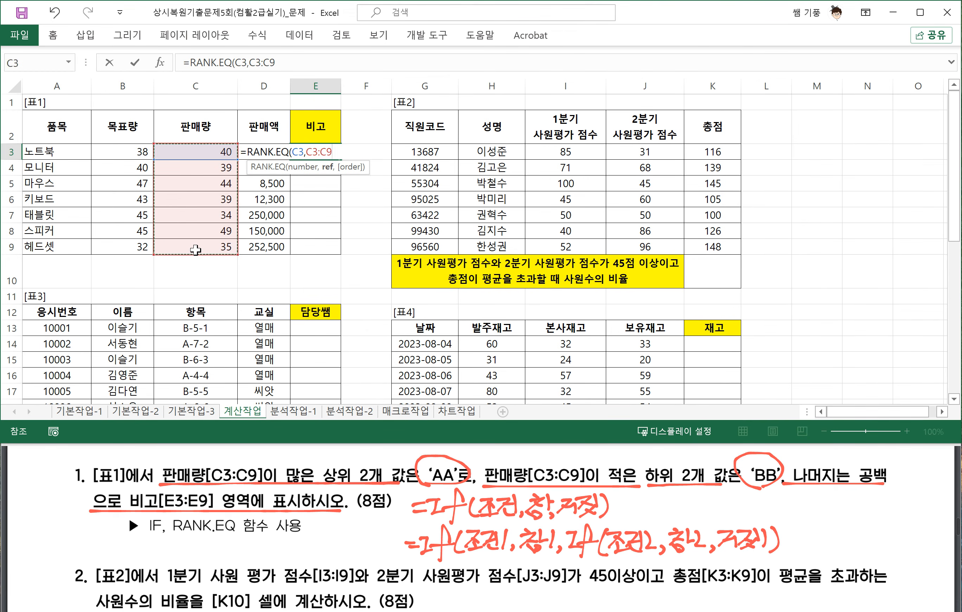
{"action": "key", "text": "F4"}
{"action": "type", "text": ","}
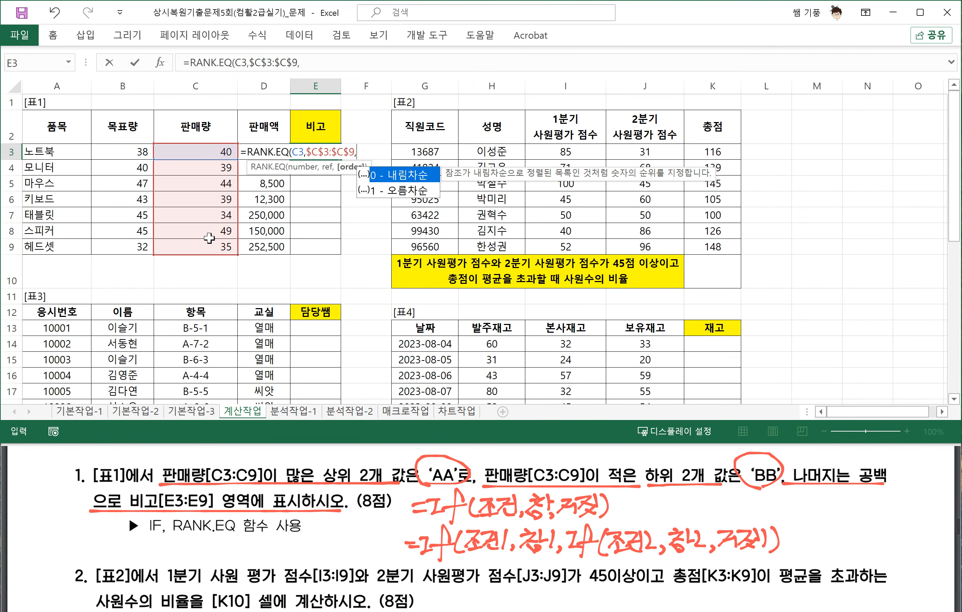
{"action": "type", "text": "0)"}
{"action": "key", "text": "Return"}
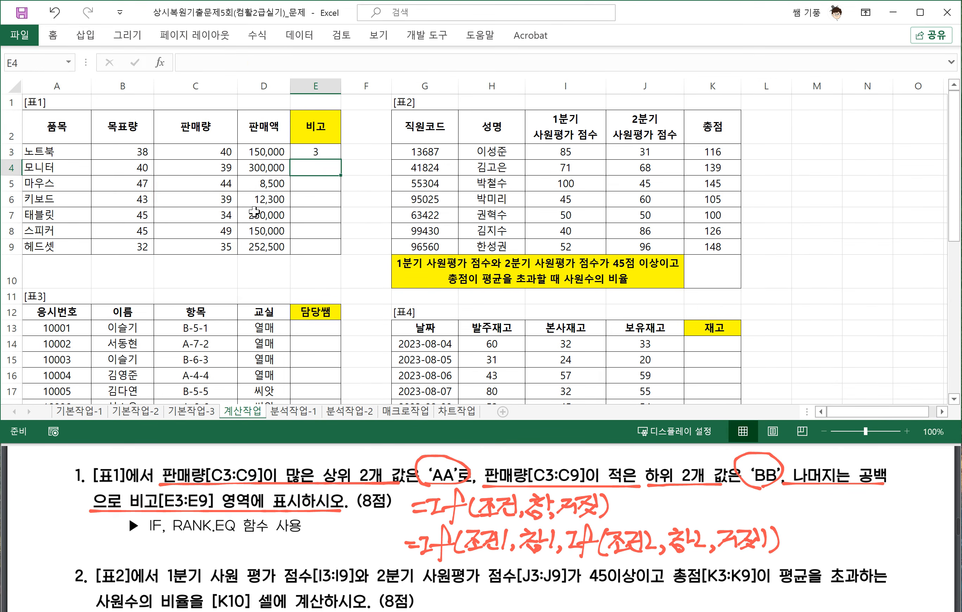
{"action": "left_click", "coordinate": [316, 152]}
{"action": "left_click_drag", "start_coordinate": [340, 161], "coordinate": [340, 254]}
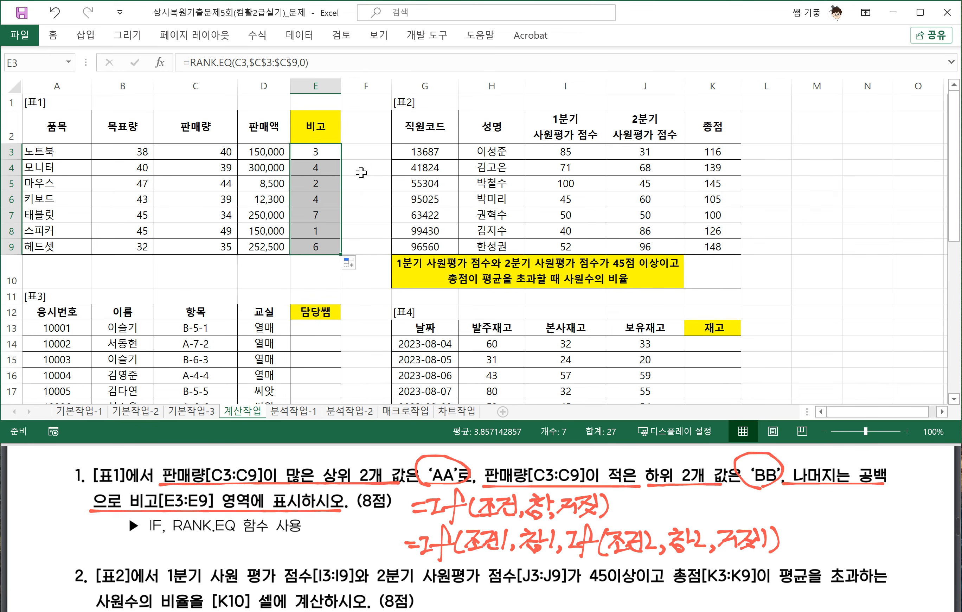
Enter the ascending rank formula =RANK.EQ(C3,$C$3:$C$9,1) in cell F3 for comparison
{"action": "left_click", "coordinate": [357, 152]}
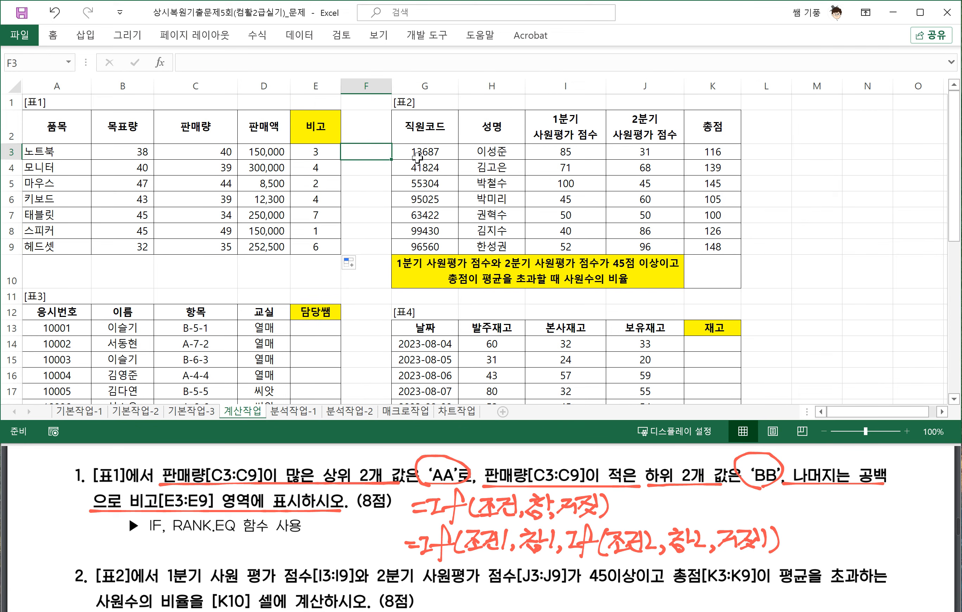
{"action": "type", "text": "=R"}
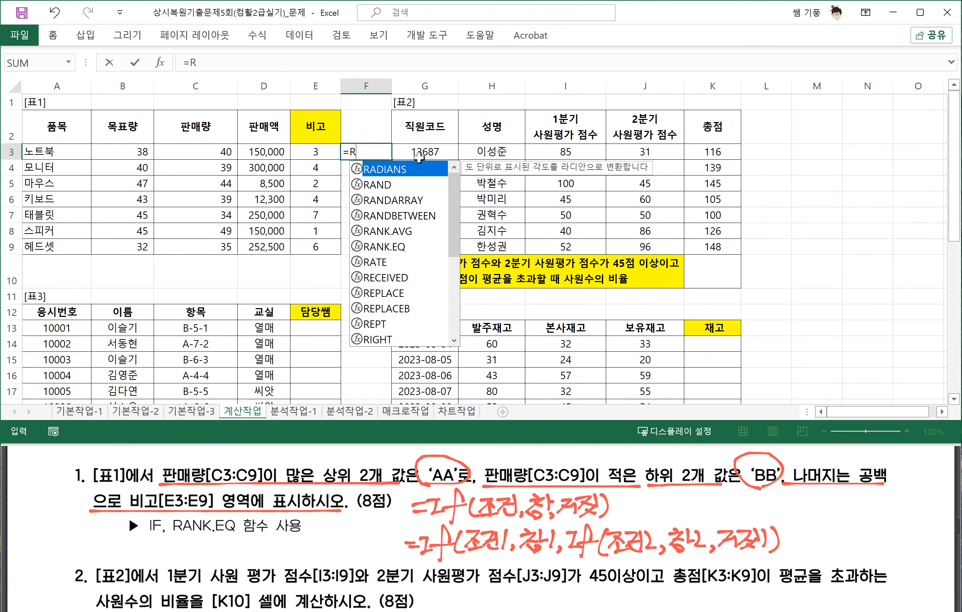
{"action": "type", "text": "ANK.EQ("}
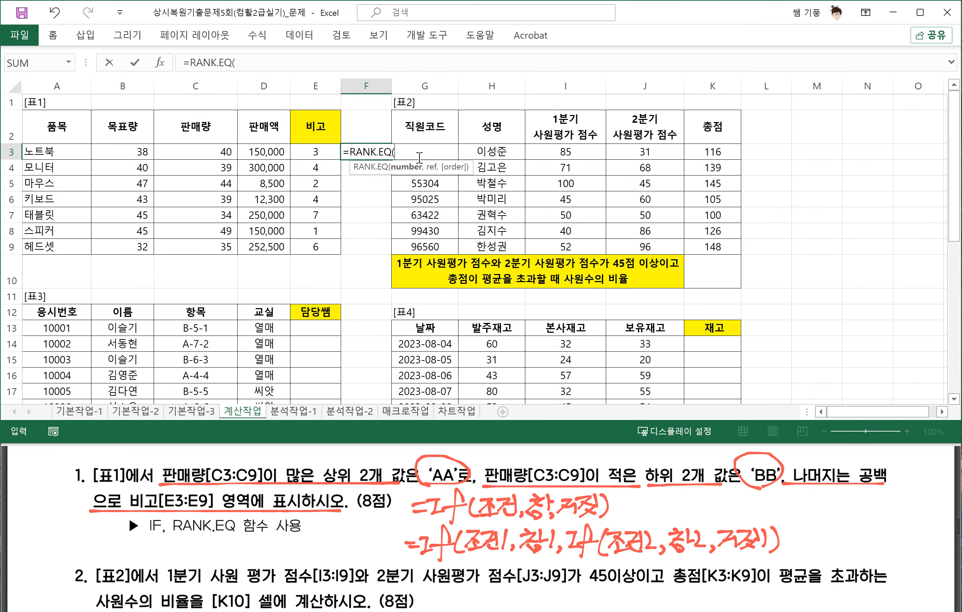
{"action": "left_click", "coordinate": [206, 154]}
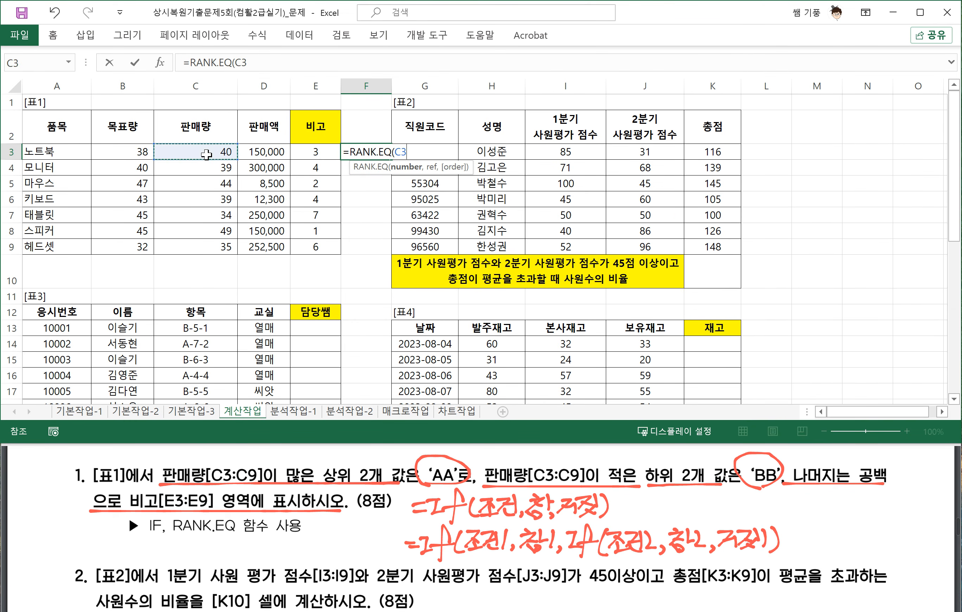
{"action": "type", "text": ","}
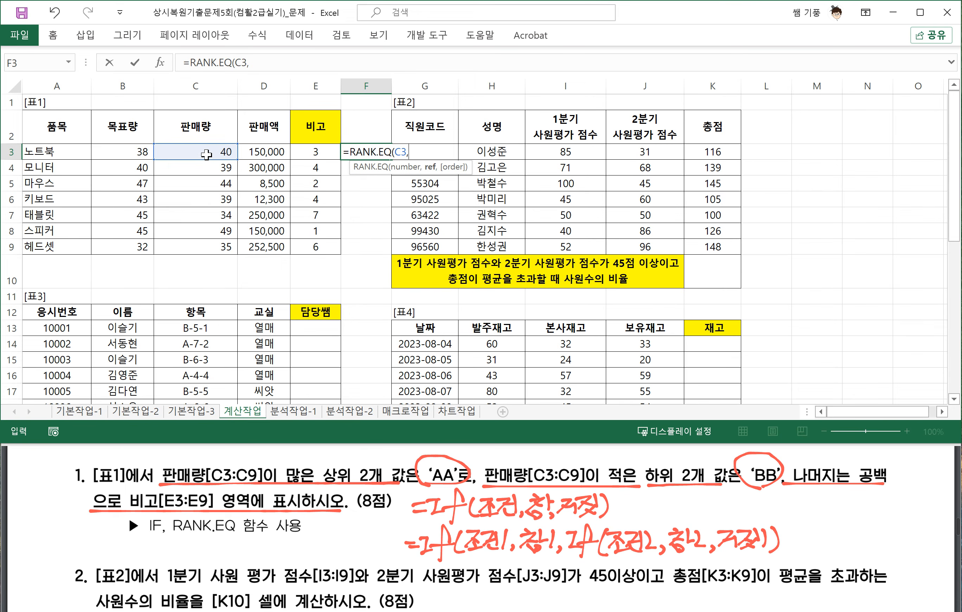
{"action": "left_click_drag", "start_coordinate": [207, 154], "coordinate": [207, 246]}
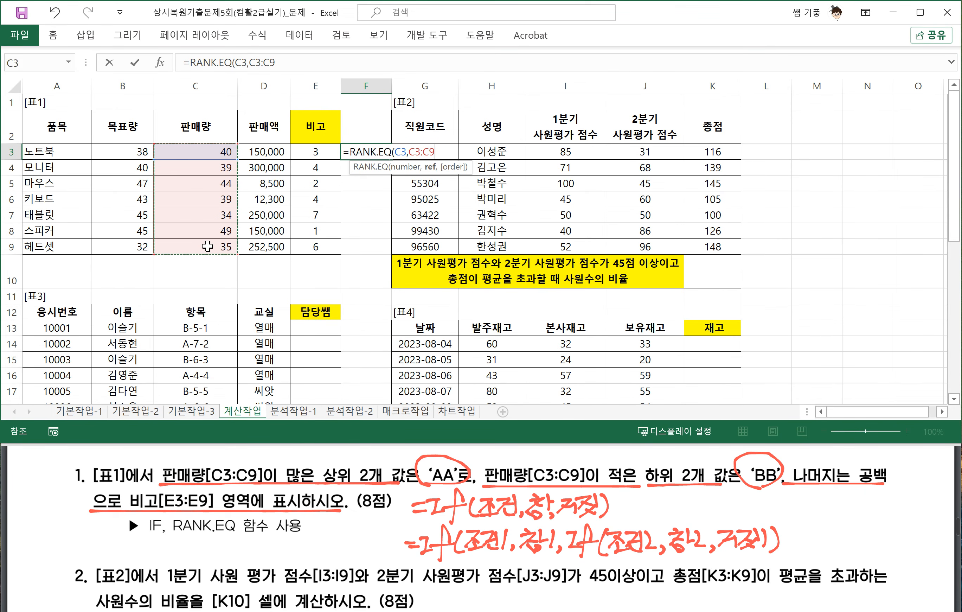
{"action": "key", "text": "F4"}
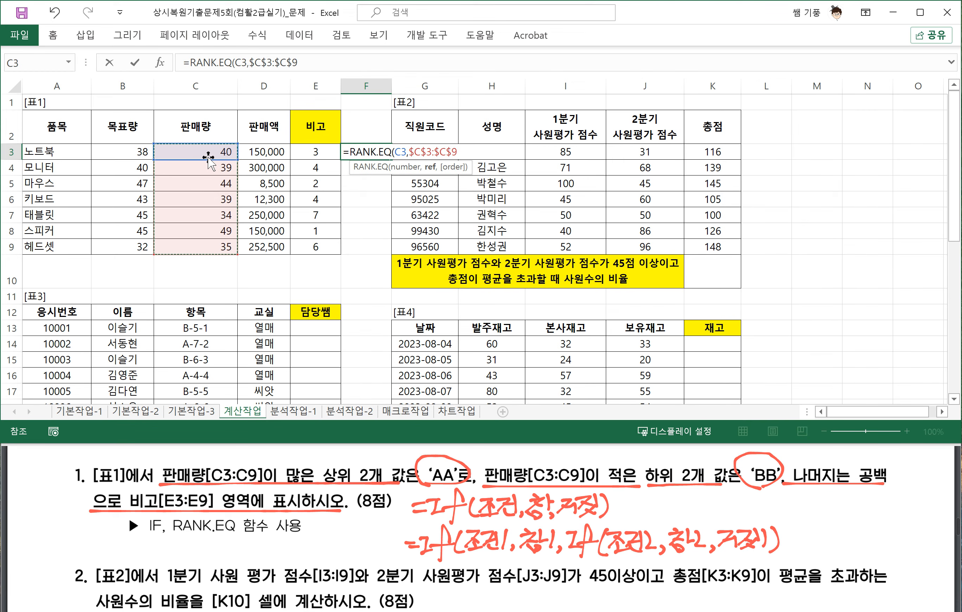
{"action": "type", "text": ","}
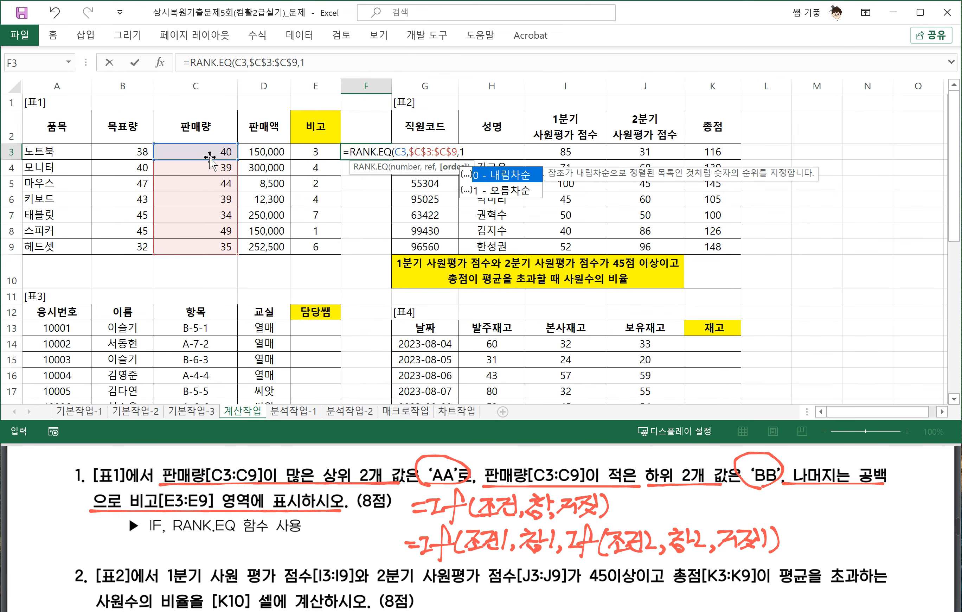
{"action": "type", "text": "1)"}
{"action": "key", "text": "Return"}
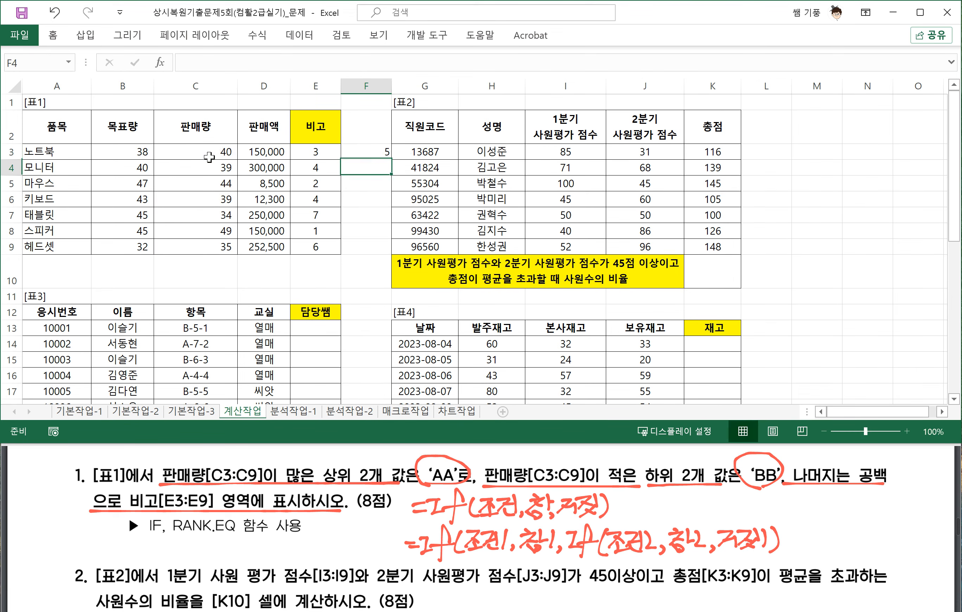
Fill the ascending rank formula from F3 down to F9 and check 태블릿's rank against its 판매량
{"action": "left_click", "coordinate": [376, 154]}
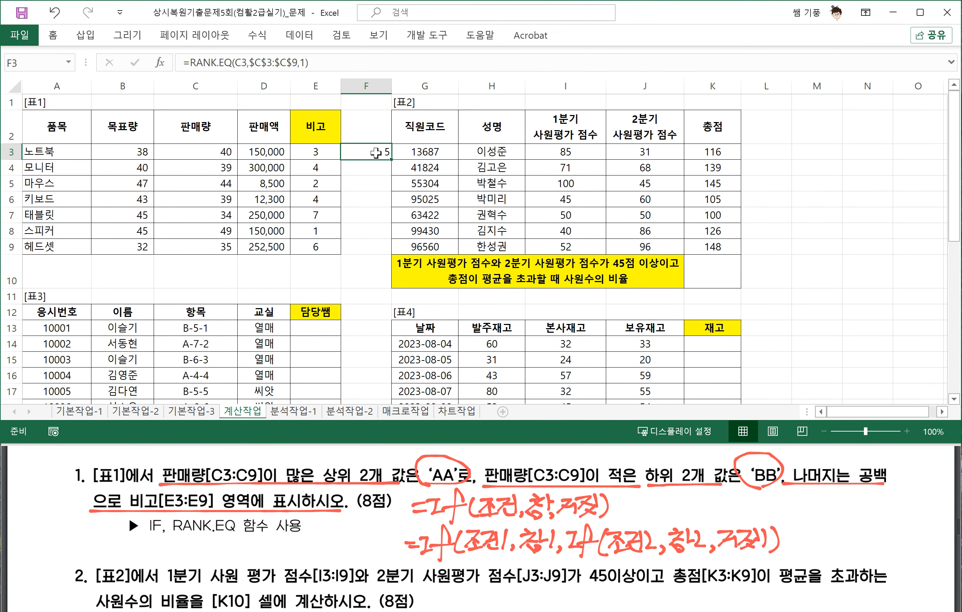
{"action": "left_click_drag", "start_coordinate": [392, 161], "coordinate": [387, 260]}
{"action": "left_click", "coordinate": [380, 218]}
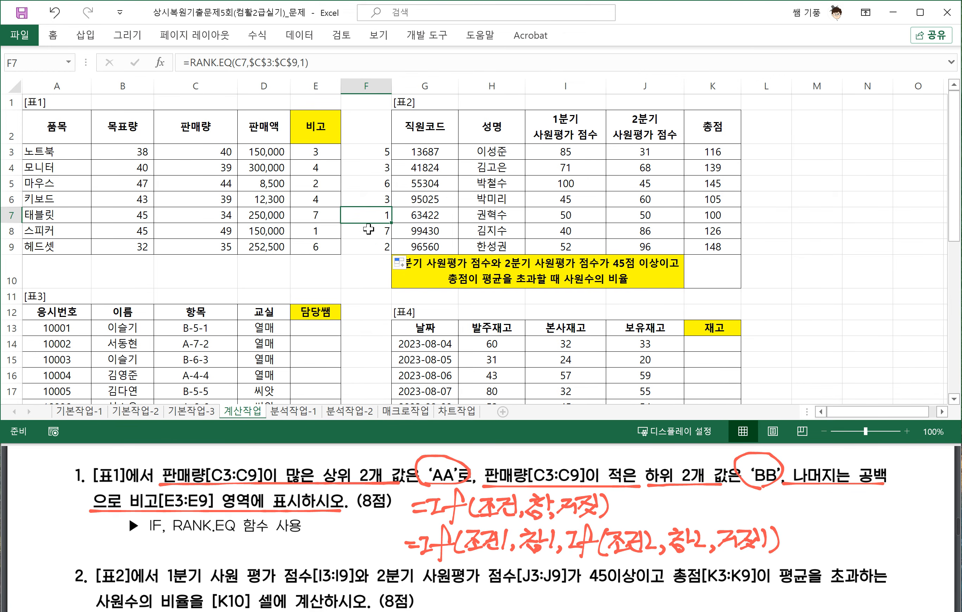
{"action": "left_click", "coordinate": [205, 214]}
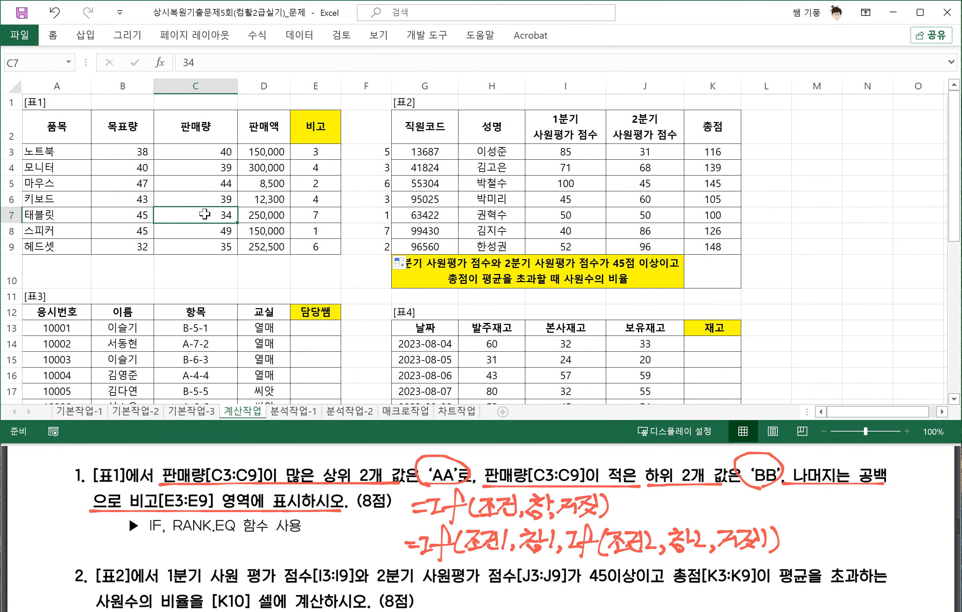
Check the rank formulas in F7 and E8 and circle the order argument 0 in the RANK.EQ notes of 연습장.pdf
{"action": "left_click", "coordinate": [364, 218]}
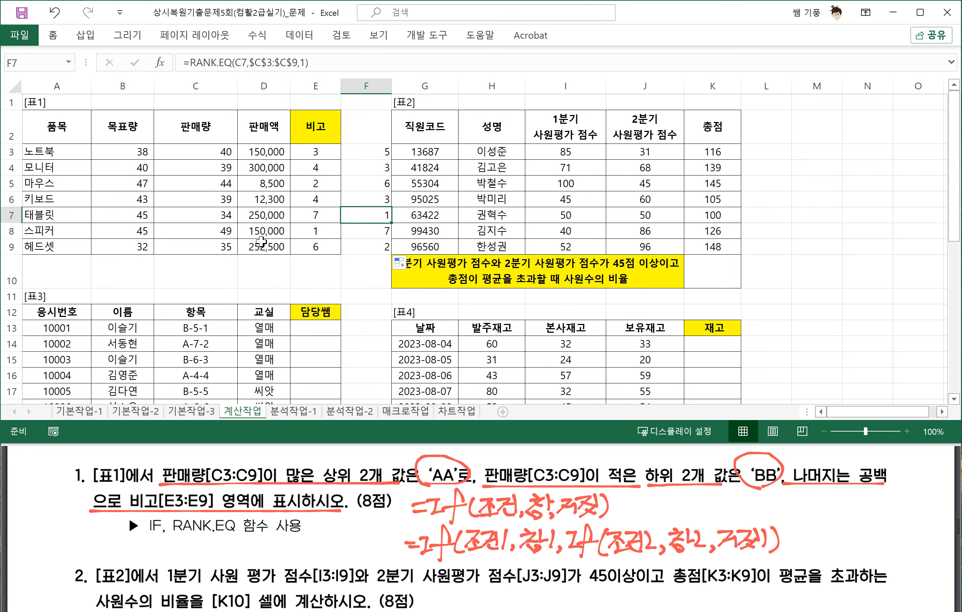
{"action": "left_click", "coordinate": [313, 231]}
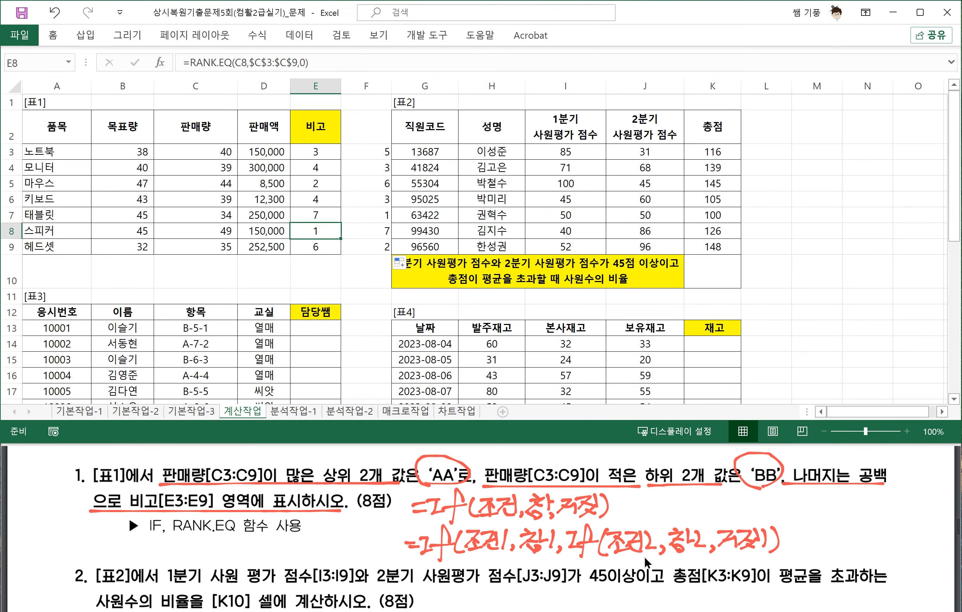
{"action": "left_click", "coordinate": [198, 446]}
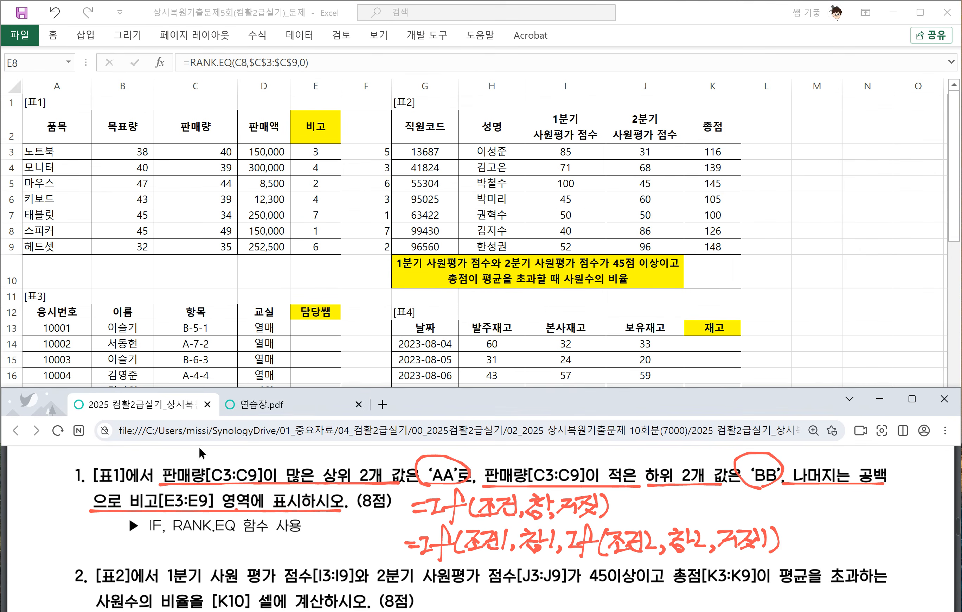
{"action": "left_click", "coordinate": [256, 404]}
{"action": "mouse_move", "coordinate": [461, 500]}
{"action": "left_mouse_down"}
{"action": "mouse_move", "coordinate": [445, 495]}
{"action": "mouse_move", "coordinate": [474, 478]}
{"action": "left_mouse_up"}
{"action": "left_click", "coordinate": [310, 185]}
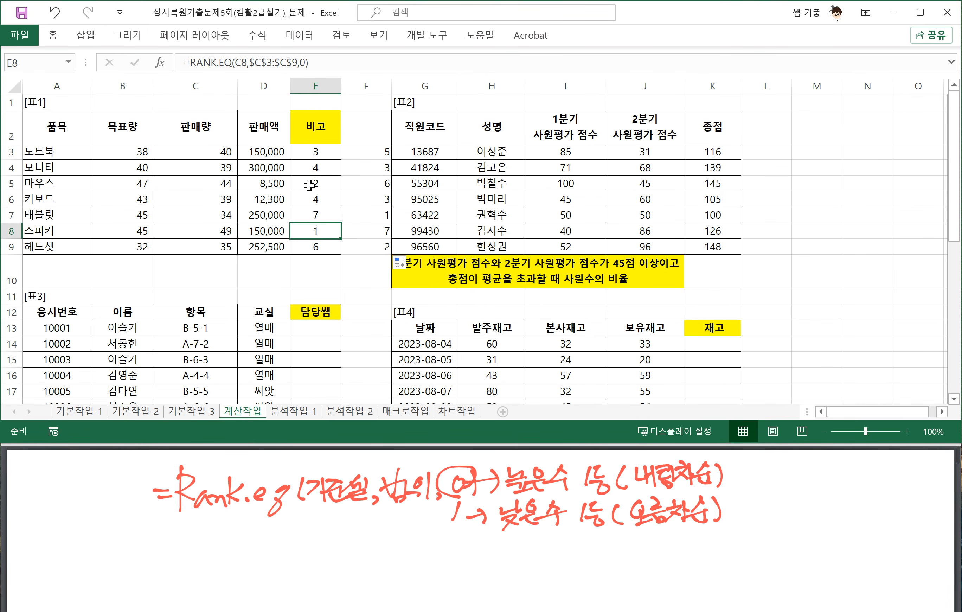
{"action": "left_click", "coordinate": [200, 493]}
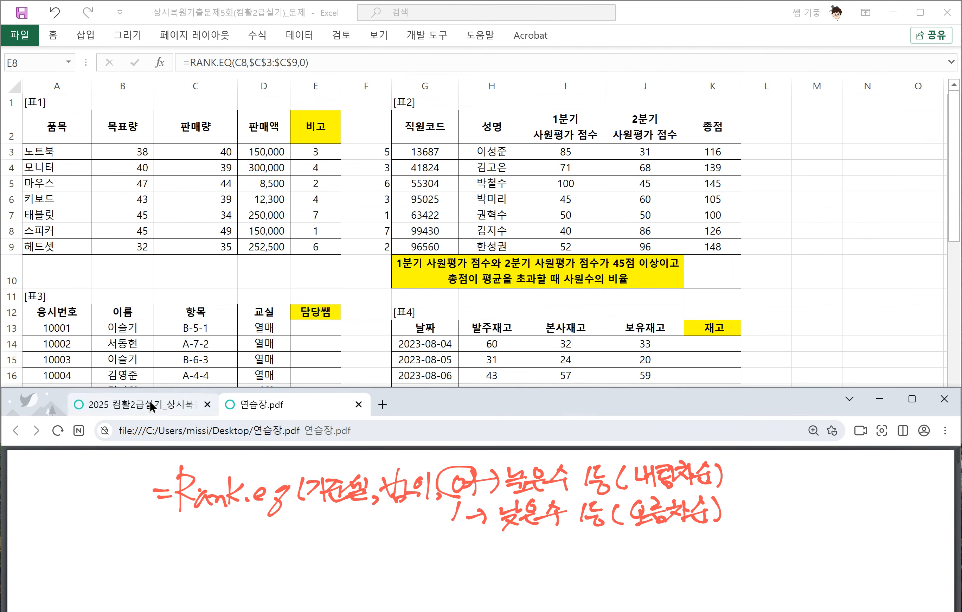
With exam question 1 back in view, wrap E3's RANK.EQ formula in IF with the test <=2 and "AA" as the true value
{"action": "left_click", "coordinate": [105, 404]}
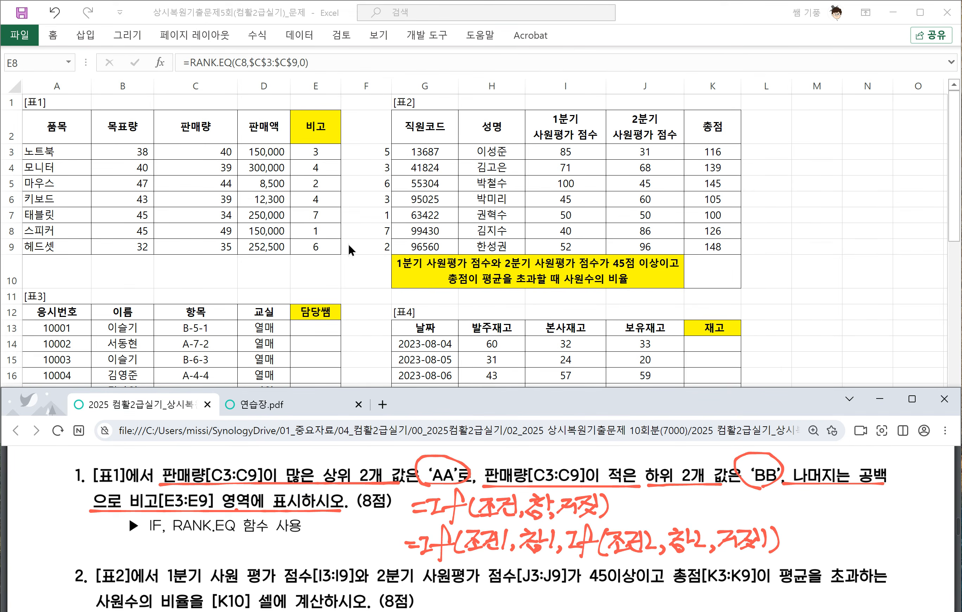
{"action": "left_click", "coordinate": [314, 155]}
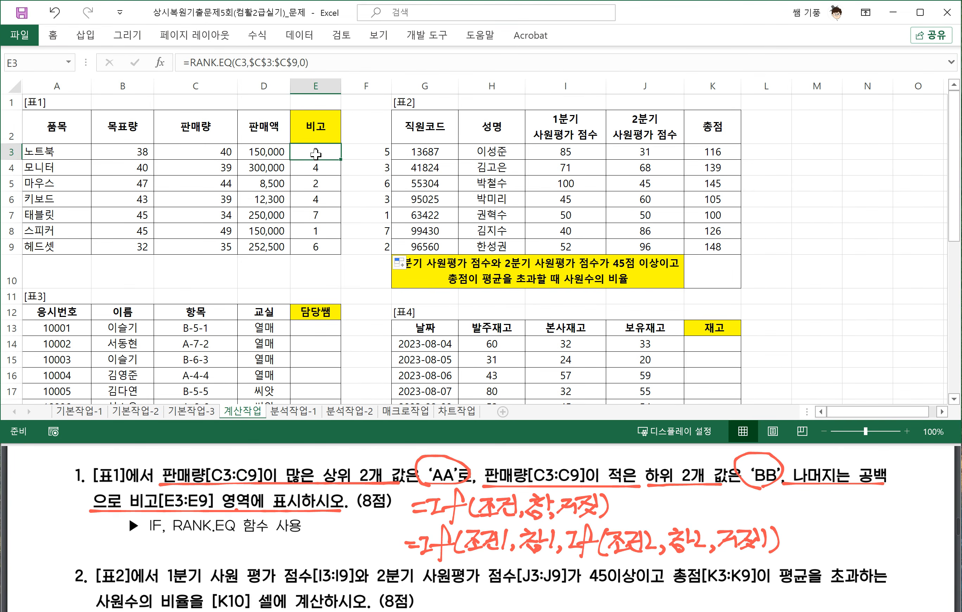
{"action": "double_click", "coordinate": [316, 153]}
{"action": "left_click", "coordinate": [248, 155]}
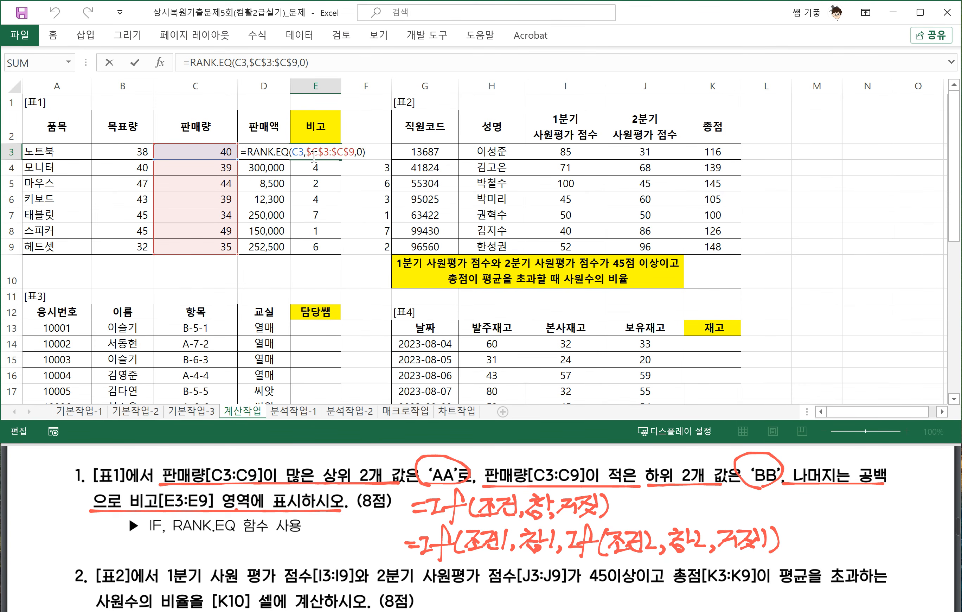
{"action": "type", "text": "IF("}
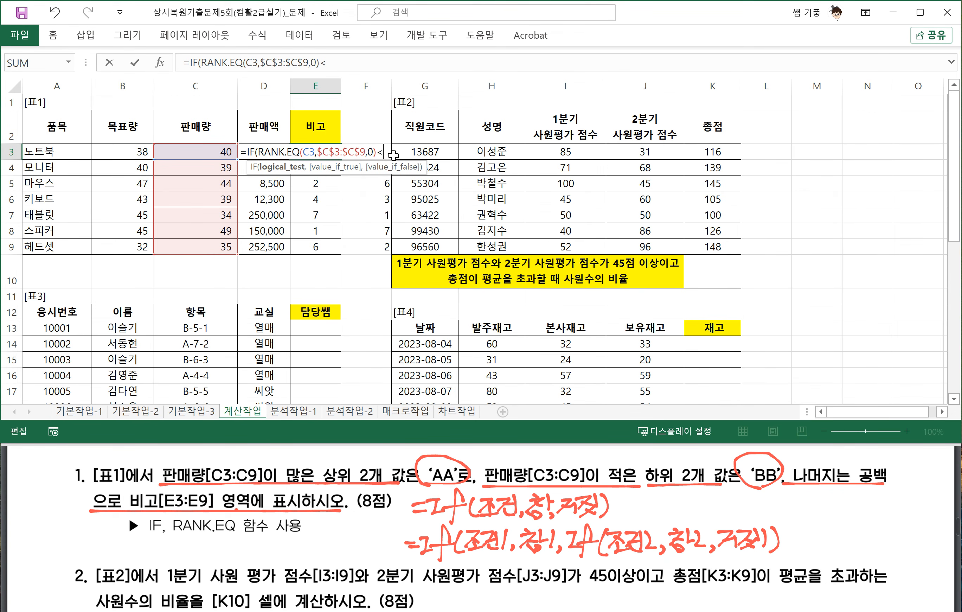
{"action": "type", "text": "=2"}
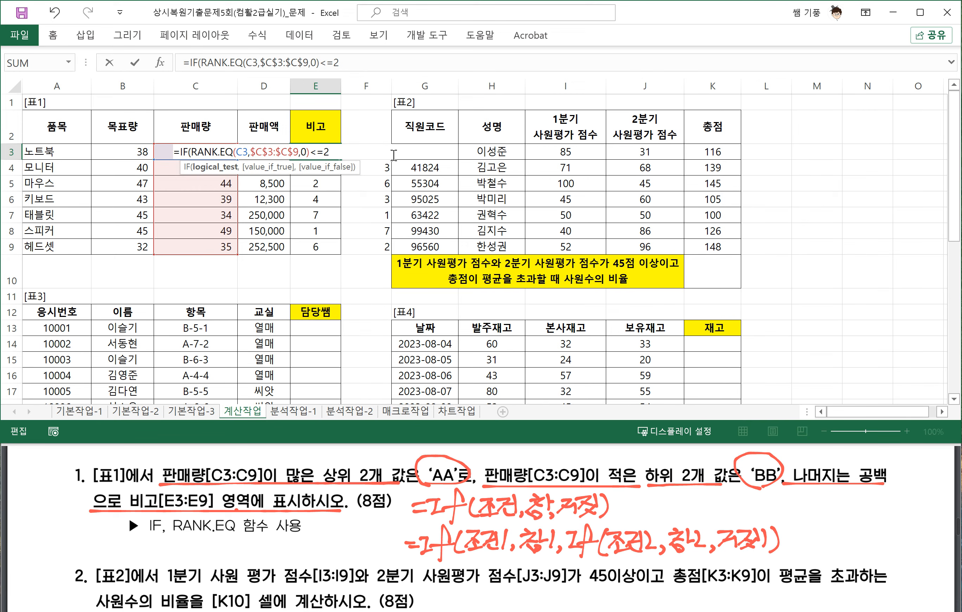
{"action": "type", "text": ","}
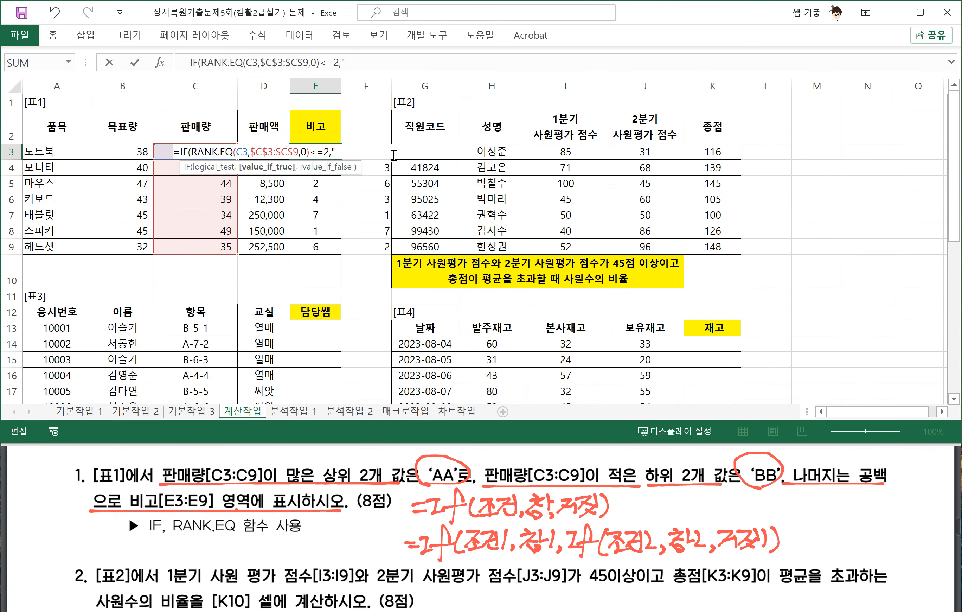
{"action": "type", "text": "\"A"}
{"action": "key", "text": "BackSpace"}
{"action": "type", "text": "A"}
{"action": "type", "text": "A"}
{"action": "type", "text": "\",ㅑㄹ"}
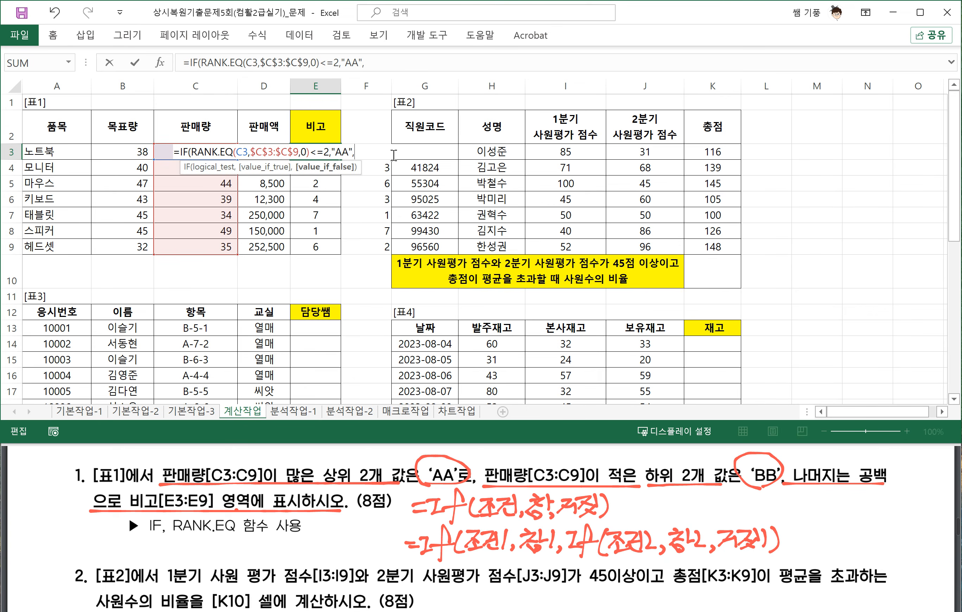
Nest a second IF in E3's formula, reusing RANK.EQ(C3,$C$3:$C$9,0) as its test with the order changed to 1 for ascending
{"action": "key", "text": "BackSpace"}
{"action": "key", "text": "BackSpace"}
{"action": "type", "text": "IF("}
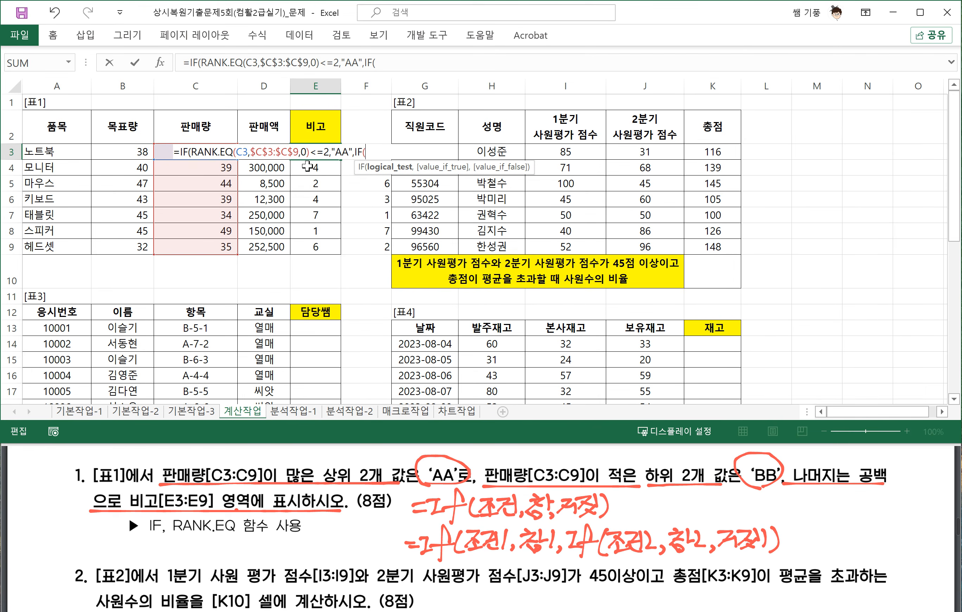
{"action": "left_click_drag", "start_coordinate": [310, 152], "coordinate": [191, 153]}
{"action": "key", "text": "ctrl+c"}
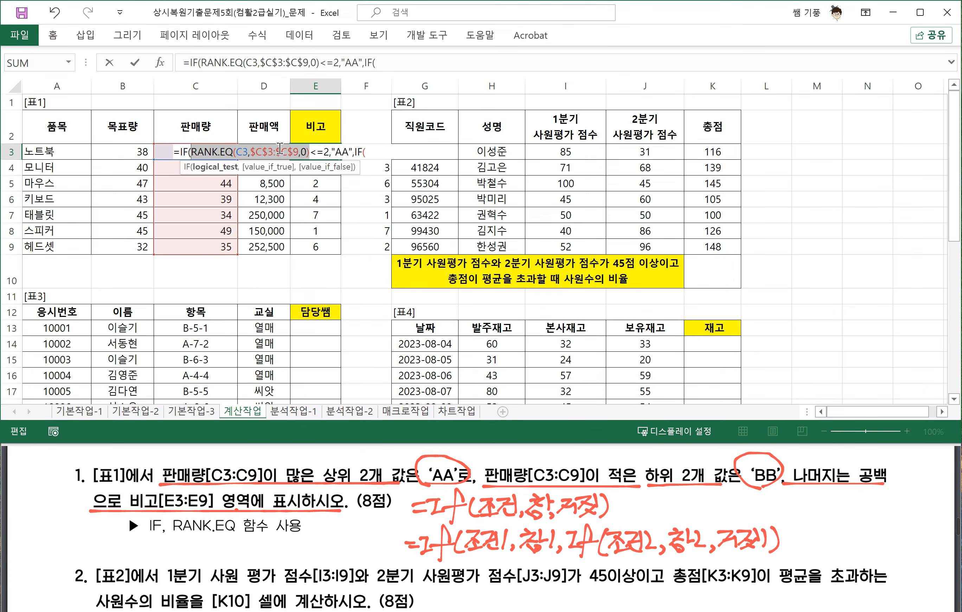
{"action": "left_click", "coordinate": [393, 153]}
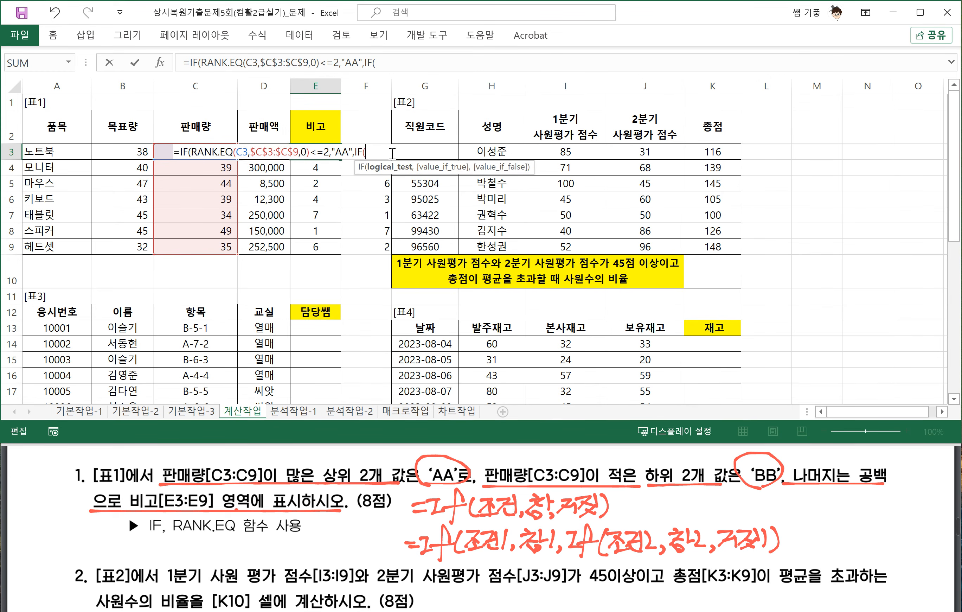
{"action": "key", "text": "ctrl+v"}
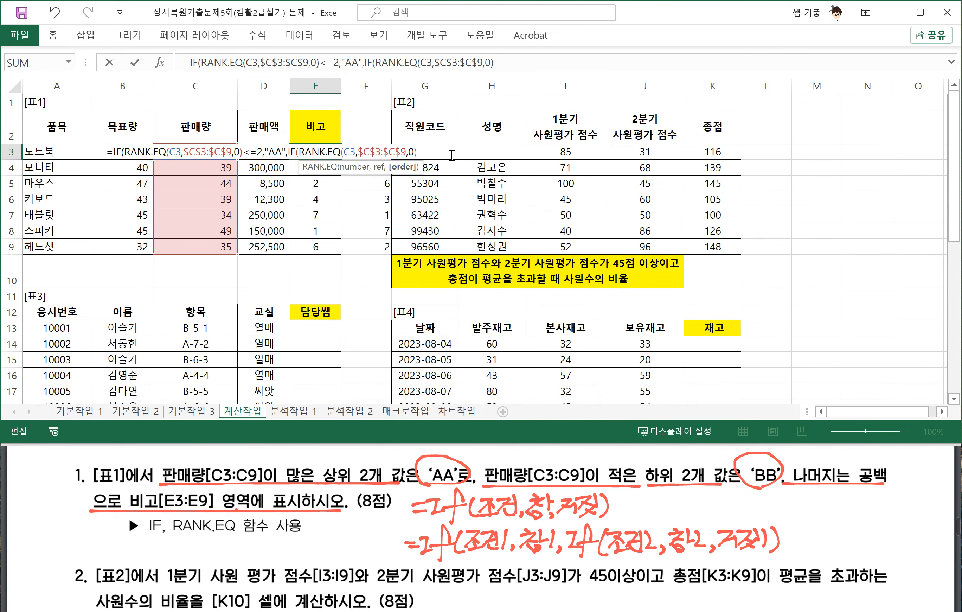
{"action": "key", "text": "Left"}
{"action": "key", "text": "BackSpace"}
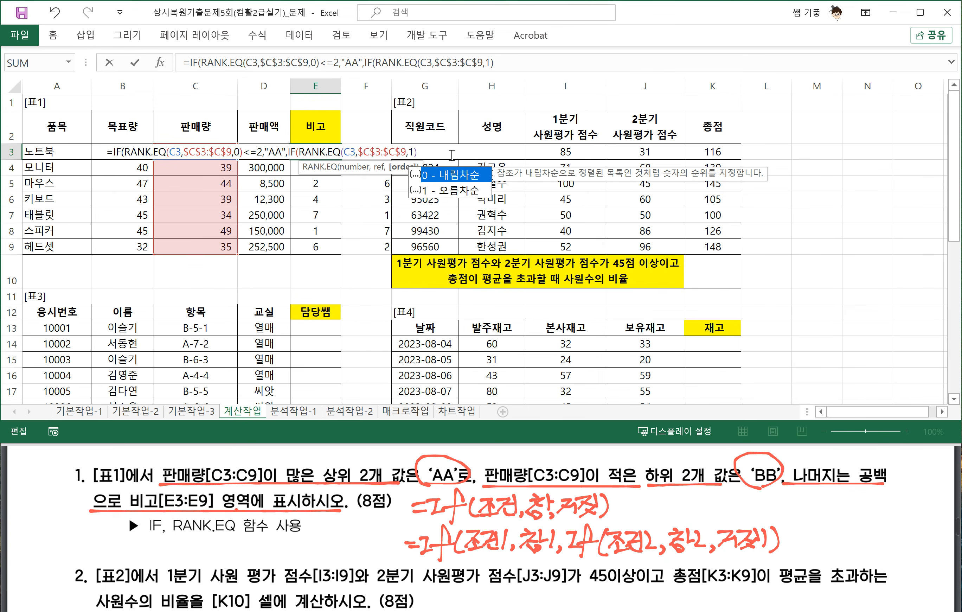
{"action": "left_click", "coordinate": [425, 152]}
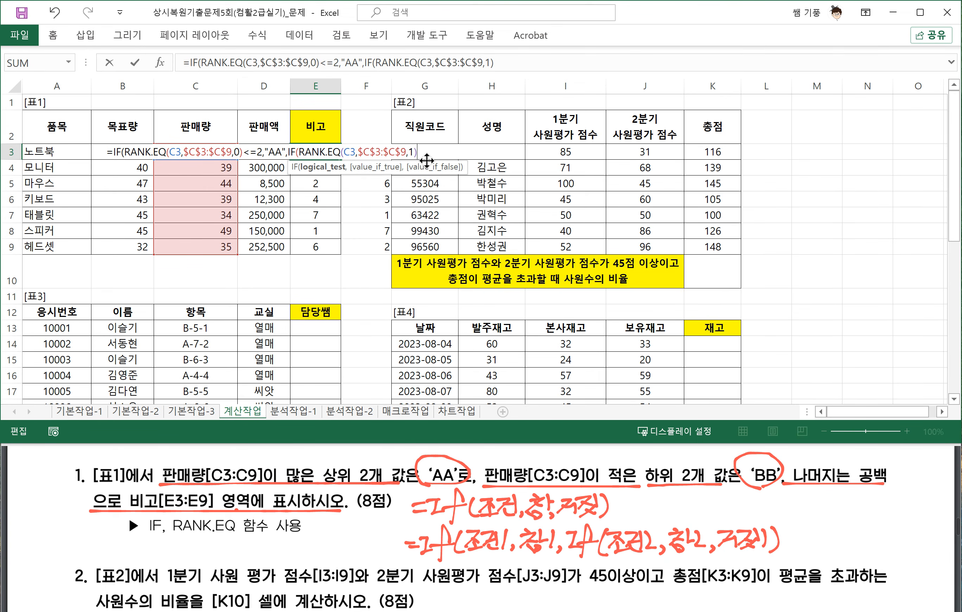
Complete the nested IF in E3 with the test <=2, "BB" as the true value and "" otherwise
{"action": "type", "text": "<=2"}
{"action": "type", "text": ","}
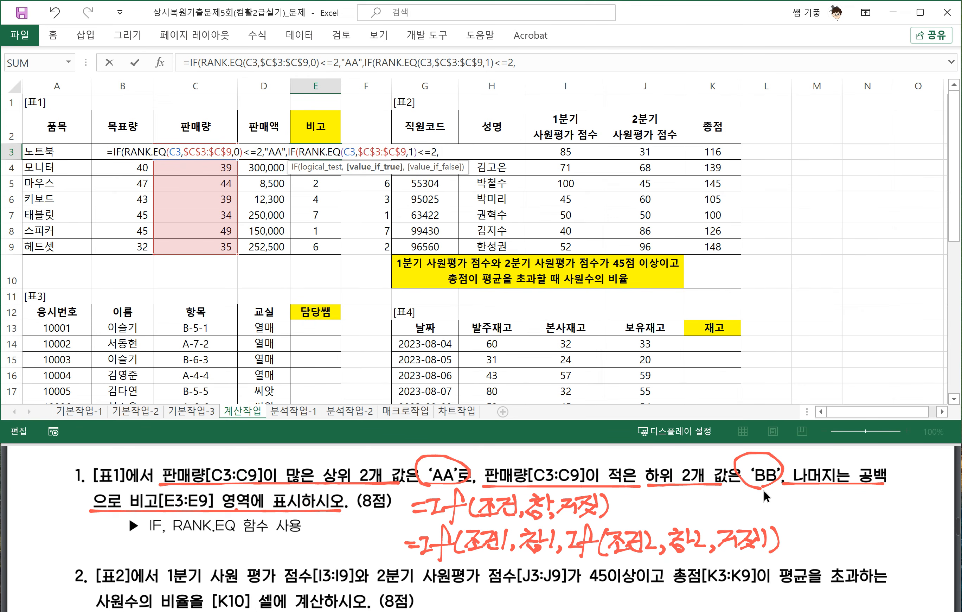
{"action": "type", "text": "\"BB\","}
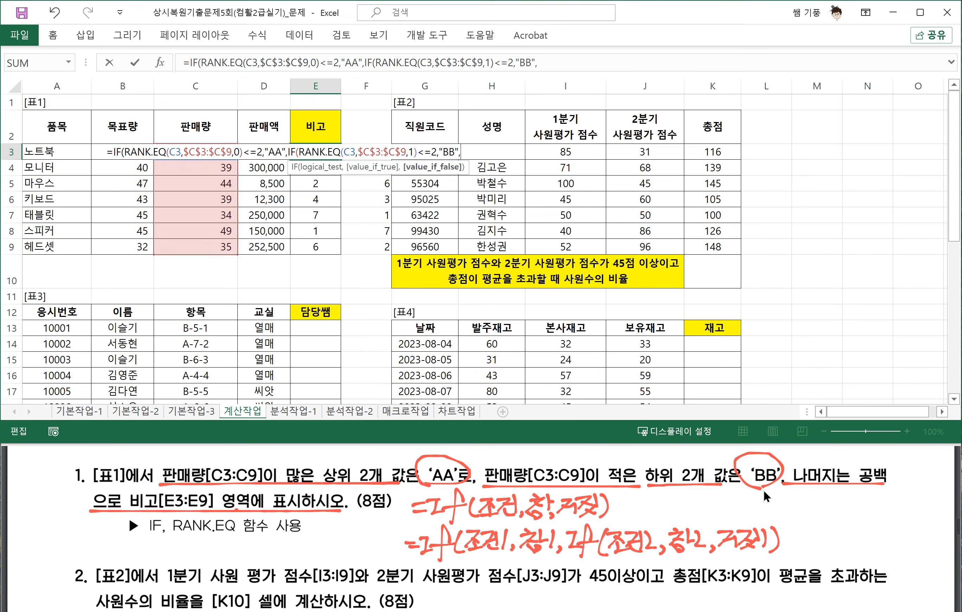
{"action": "type", "text": "\"\"))"}
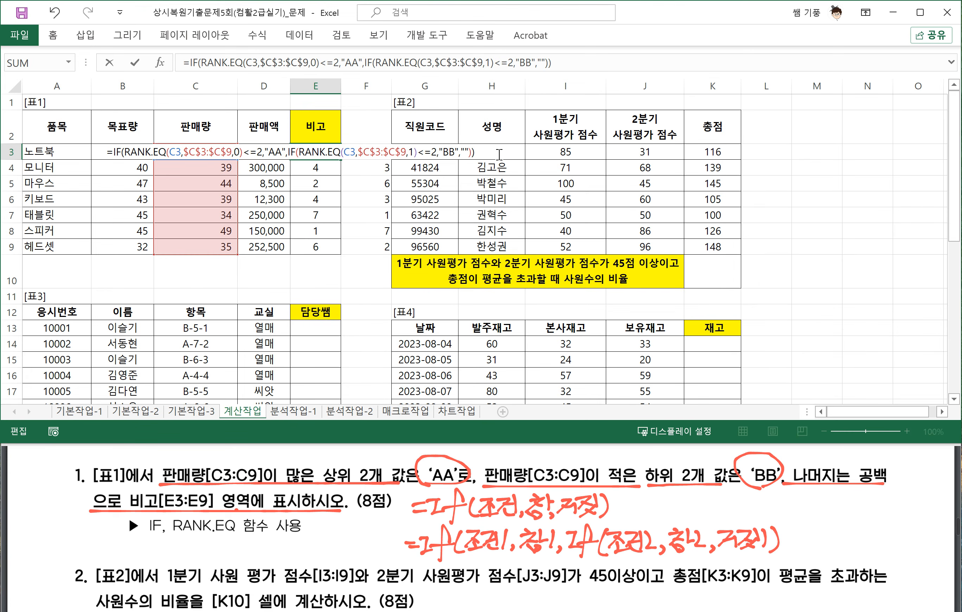
{"action": "key", "text": "Return"}
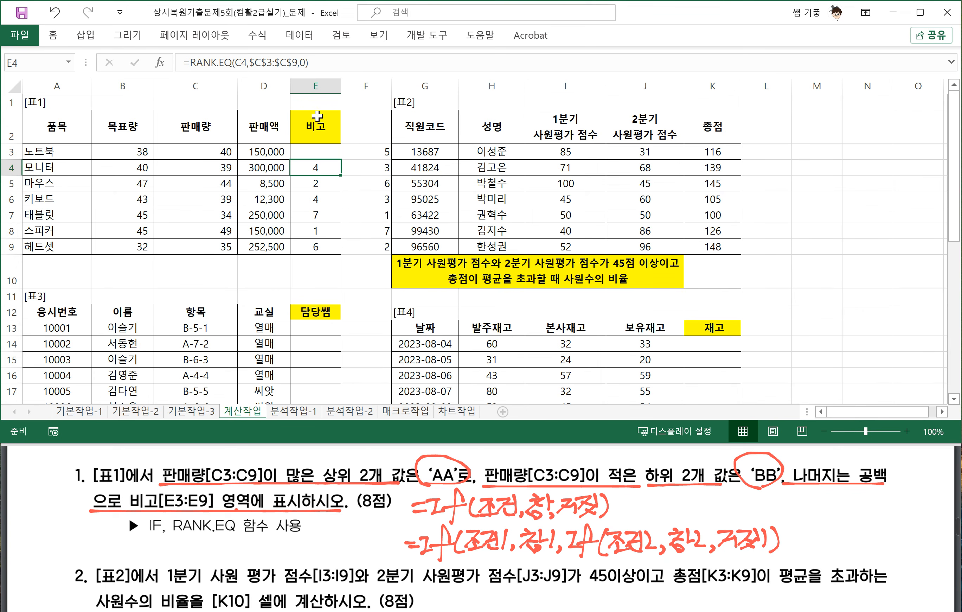
Fill the nested IF formula from E3 down to E9 and inspect the copied formula in E5
{"action": "left_click", "coordinate": [331, 152]}
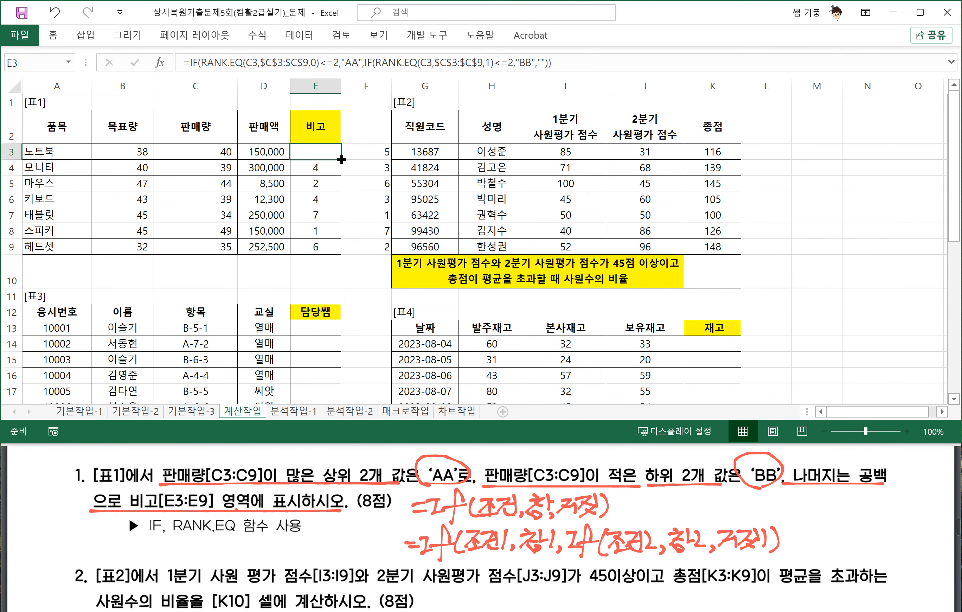
{"action": "double_click", "coordinate": [341, 160]}
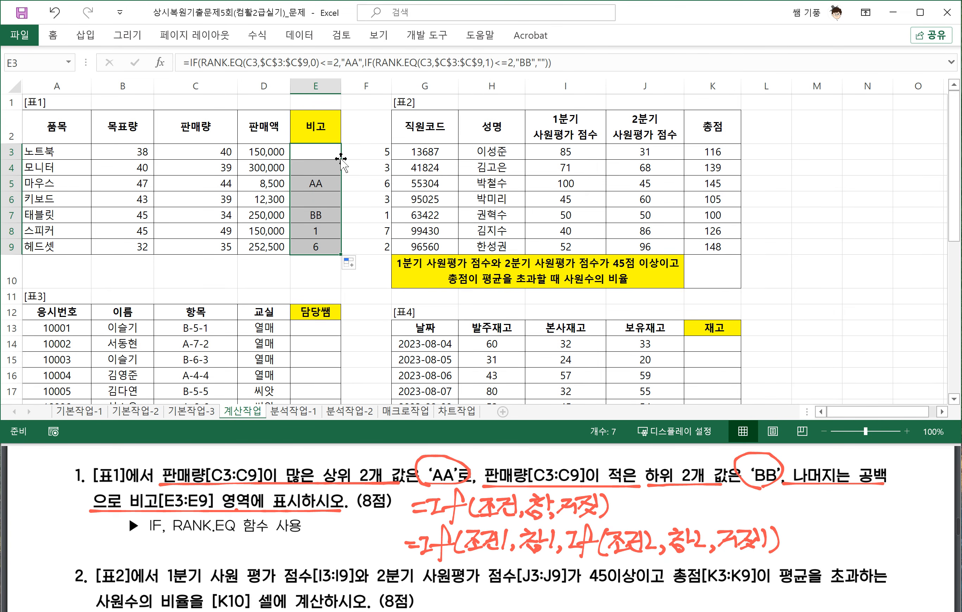
{"action": "left_click", "coordinate": [320, 182]}
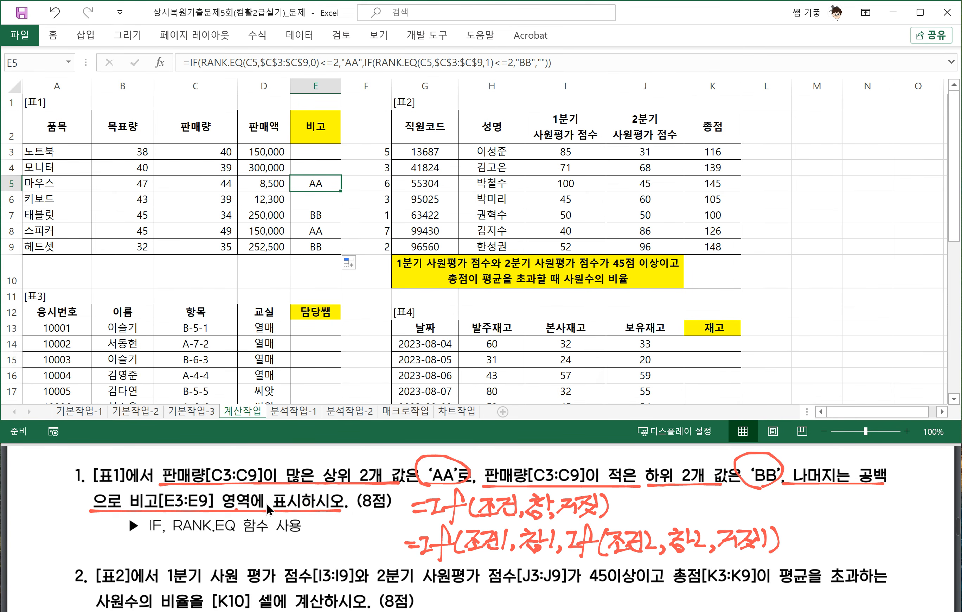
Underline question 2's conditions in the exam PDF: both quarter scores, 45이상, 총점 above average, the 사원수 ratio and target cell K10
{"action": "scroll", "coordinate": [221, 510], "scroll_direction": "down", "scroll_amount": 2}
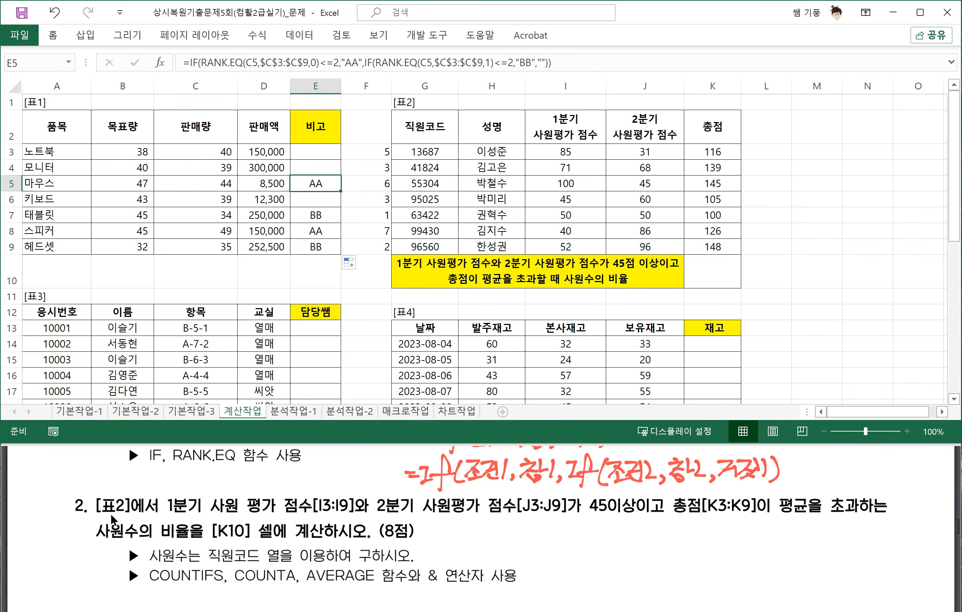
{"action": "left_click_drag", "start_coordinate": [163, 516], "coordinate": [855, 515]}
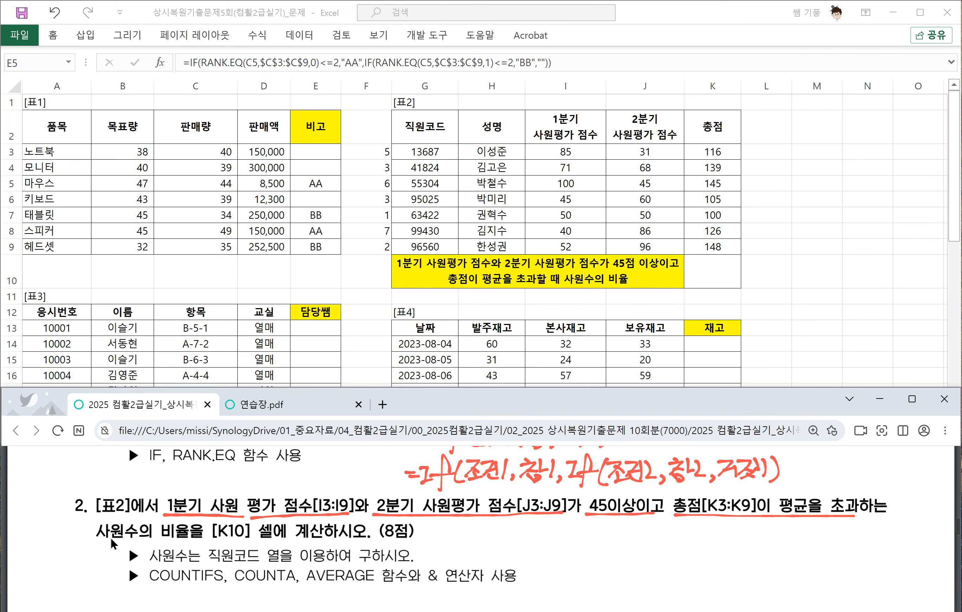
{"action": "left_click_drag", "start_coordinate": [104, 541], "coordinate": [311, 542]}
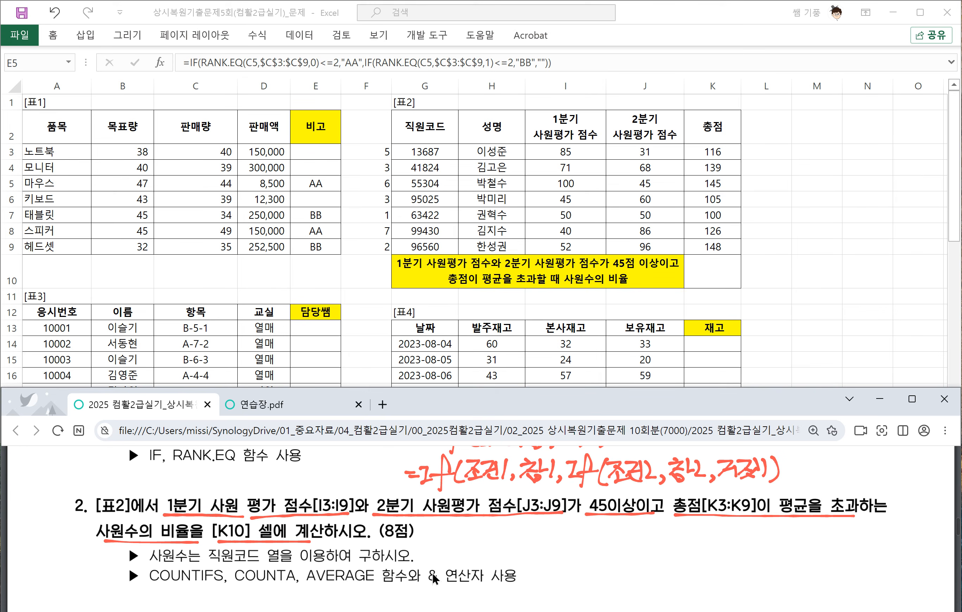
Handwrite the syntax note =COUNTIFS(범위1,조건1,범위2,조건2) beside question 2 in the exam PDF
{"action": "left_click_drag", "start_coordinate": [492, 539], "coordinate": [506, 539]}
{"action": "mouse_move", "coordinate": [489, 547]}
{"action": "left_mouse_down"}
{"action": "mouse_move", "coordinate": [521, 553]}
{"action": "mouse_move", "coordinate": [530, 537]}
{"action": "mouse_move", "coordinate": [564, 541]}
{"action": "mouse_move", "coordinate": [583, 529]}
{"action": "mouse_move", "coordinate": [595, 559]}
{"action": "mouse_move", "coordinate": [606, 542]}
{"action": "left_mouse_up"}
{"action": "mouse_move", "coordinate": [620, 536]}
{"action": "left_mouse_down"}
{"action": "mouse_move", "coordinate": [608, 552]}
{"action": "mouse_move", "coordinate": [680, 550]}
{"action": "left_mouse_up"}
{"action": "mouse_move", "coordinate": [691, 545]}
{"action": "left_mouse_down"}
{"action": "mouse_move", "coordinate": [685, 555]}
{"action": "mouse_move", "coordinate": [702, 526]}
{"action": "left_mouse_up"}
{"action": "mouse_move", "coordinate": [702, 527]}
{"action": "left_mouse_down"}
{"action": "mouse_move", "coordinate": [693, 544]}
{"action": "mouse_move", "coordinate": [707, 544]}
{"action": "left_mouse_up"}
{"action": "left_click_drag", "start_coordinate": [696, 548], "coordinate": [721, 541]}
{"action": "left_click_drag", "start_coordinate": [710, 536], "coordinate": [726, 545]}
{"action": "left_click_drag", "start_coordinate": [714, 540], "coordinate": [734, 553]}
{"action": "mouse_move", "coordinate": [742, 542]}
{"action": "left_mouse_down"}
{"action": "mouse_move", "coordinate": [740, 554]}
{"action": "mouse_move", "coordinate": [748, 547]}
{"action": "left_mouse_up"}
{"action": "mouse_move", "coordinate": [751, 525]}
{"action": "left_mouse_down"}
{"action": "mouse_move", "coordinate": [760, 545]}
{"action": "mouse_move", "coordinate": [768, 541]}
{"action": "left_mouse_up"}
{"action": "left_click_drag", "start_coordinate": [753, 540], "coordinate": [768, 550]}
{"action": "left_click_drag", "start_coordinate": [774, 528], "coordinate": [781, 548]}
{"action": "left_click_drag", "start_coordinate": [783, 525], "coordinate": [784, 549]}
{"action": "left_click_drag", "start_coordinate": [789, 530], "coordinate": [807, 551]}
{"action": "mouse_move", "coordinate": [817, 525]}
{"action": "left_mouse_down"}
{"action": "mouse_move", "coordinate": [827, 523]}
{"action": "mouse_move", "coordinate": [818, 541]}
{"action": "left_mouse_up"}
{"action": "left_click_drag", "start_coordinate": [825, 532], "coordinate": [837, 540]}
{"action": "mouse_move", "coordinate": [833, 526]}
{"action": "left_mouse_down"}
{"action": "mouse_move", "coordinate": [846, 527]}
{"action": "mouse_move", "coordinate": [849, 540]}
{"action": "left_mouse_up"}
{"action": "left_click_drag", "start_coordinate": [838, 542], "coordinate": [859, 539]}
{"action": "mouse_move", "coordinate": [853, 542]}
{"action": "left_mouse_down"}
{"action": "mouse_move", "coordinate": [868, 535]}
{"action": "mouse_move", "coordinate": [870, 551]}
{"action": "left_mouse_up"}
Underline the word count in the handwritten COUNTIFS syntax and write 개수 beneath it
{"action": "left_click_drag", "start_coordinate": [514, 557], "coordinate": [587, 557]}
{"action": "mouse_move", "coordinate": [524, 567]}
{"action": "left_mouse_down"}
{"action": "mouse_move", "coordinate": [541, 565]}
{"action": "mouse_move", "coordinate": [530, 581]}
{"action": "left_mouse_up"}
{"action": "left_click_drag", "start_coordinate": [544, 566], "coordinate": [549, 584]}
{"action": "mouse_move", "coordinate": [560, 570]}
{"action": "left_mouse_down"}
{"action": "mouse_move", "coordinate": [568, 578]}
{"action": "mouse_move", "coordinate": [582, 569]}
{"action": "left_mouse_up"}
{"action": "left_click_drag", "start_coordinate": [566, 568], "coordinate": [575, 586]}
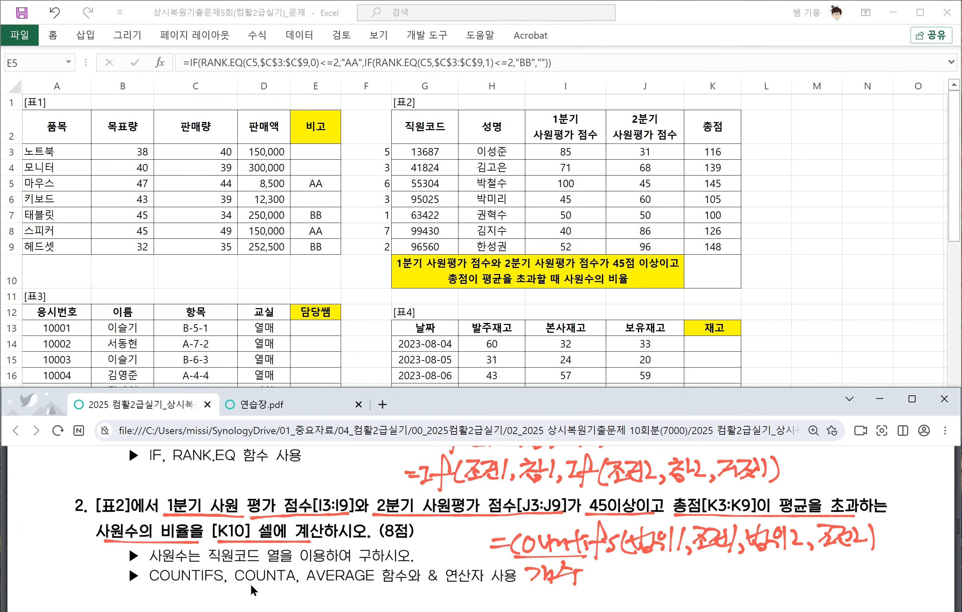
Handwrite the ratio formula outline =countifs/counta below the COUNTIFS syntax note in the exam PDF
{"action": "scroll", "coordinate": [251, 585], "scroll_direction": "down", "scroll_amount": 2}
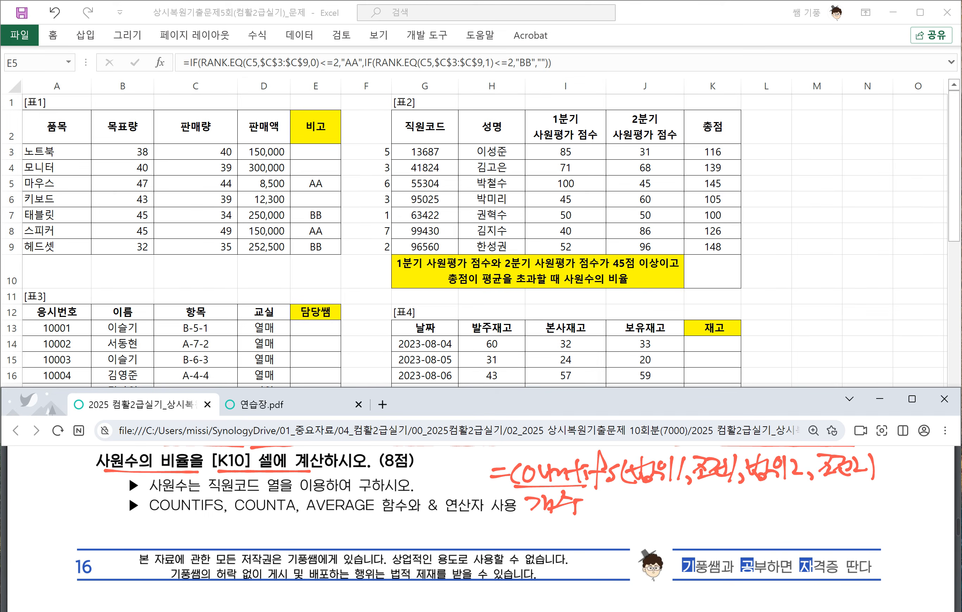
{"action": "left_click_drag", "start_coordinate": [618, 517], "coordinate": [633, 515]}
{"action": "left_click_drag", "start_coordinate": [615, 526], "coordinate": [649, 527]}
{"action": "left_click_drag", "start_coordinate": [654, 512], "coordinate": [667, 526]}
{"action": "left_click_drag", "start_coordinate": [670, 526], "coordinate": [708, 511]}
{"action": "mouse_move", "coordinate": [703, 506]}
{"action": "left_mouse_down"}
{"action": "mouse_move", "coordinate": [703, 528]}
{"action": "mouse_move", "coordinate": [717, 527]}
{"action": "left_mouse_up"}
{"action": "left_click_drag", "start_coordinate": [738, 491], "coordinate": [721, 534]}
{"action": "mouse_move", "coordinate": [714, 517]}
{"action": "left_mouse_down"}
{"action": "mouse_move", "coordinate": [729, 513]}
{"action": "mouse_move", "coordinate": [734, 527]}
{"action": "left_mouse_up"}
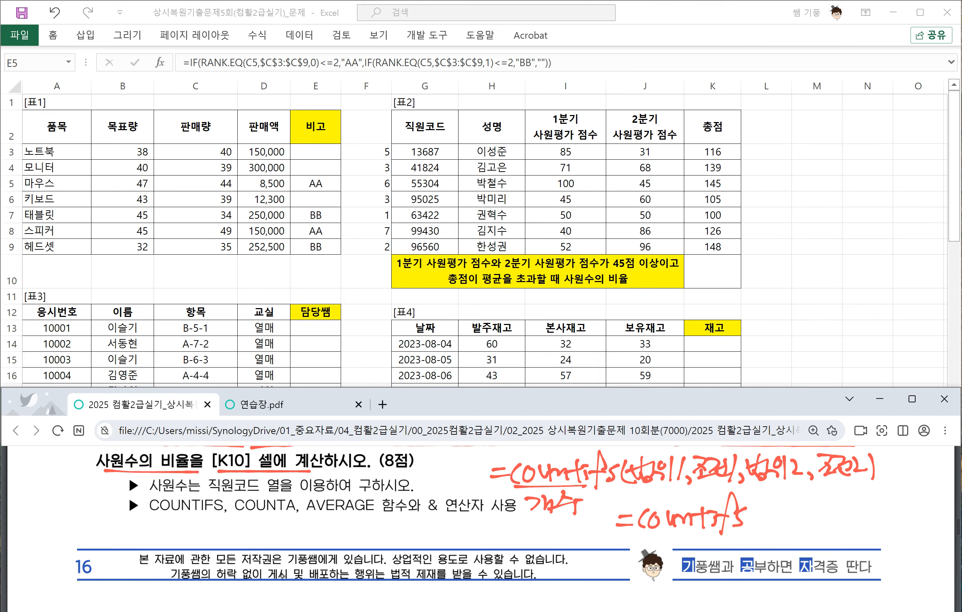
{"action": "left_click_drag", "start_coordinate": [772, 492], "coordinate": [727, 544]}
{"action": "mouse_move", "coordinate": [778, 510]}
{"action": "left_mouse_down"}
{"action": "mouse_move", "coordinate": [772, 530]}
{"action": "mouse_move", "coordinate": [835, 512]}
{"action": "mouse_move", "coordinate": [826, 531]}
{"action": "left_mouse_up"}
{"action": "mouse_move", "coordinate": [846, 510]}
{"action": "left_mouse_down"}
{"action": "mouse_move", "coordinate": [837, 525]}
{"action": "mouse_move", "coordinate": [856, 526]}
{"action": "left_mouse_up"}
{"action": "left_click", "coordinate": [867, 525]}
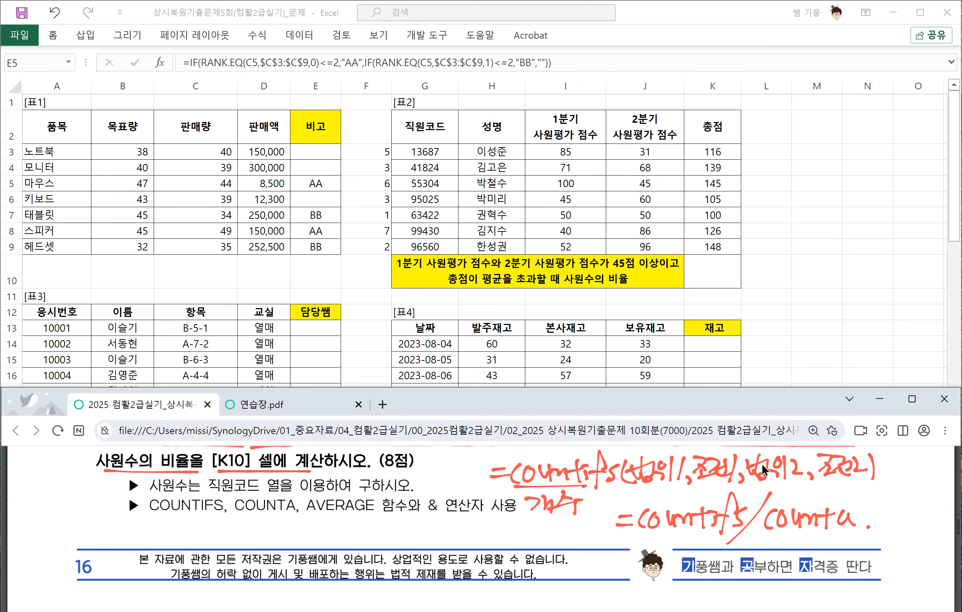
Handwrite the note "1. 비교연산자와 숫자." on blank space below the RANK.EQ notes in 연습장.pdf
{"action": "left_click", "coordinate": [256, 397]}
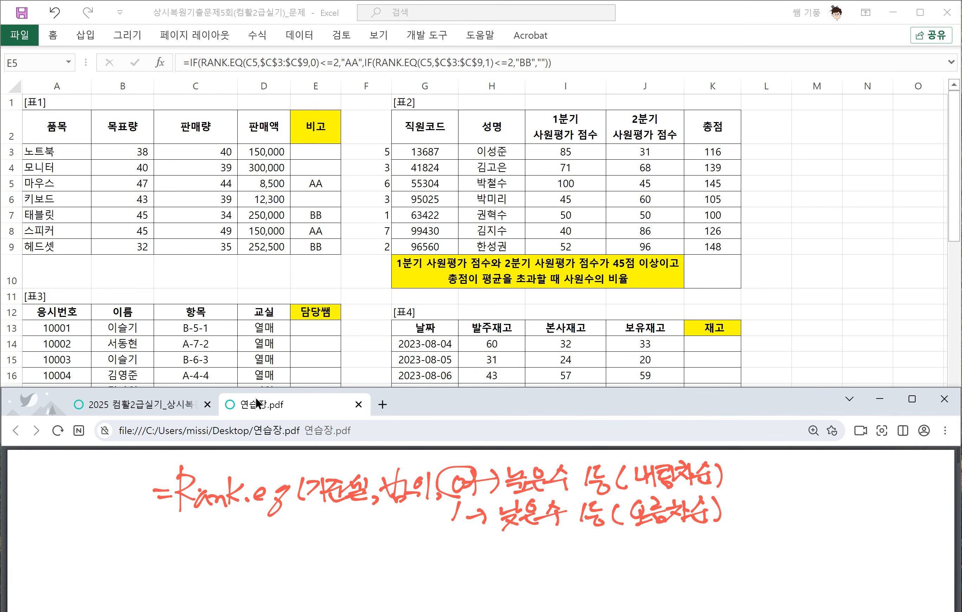
{"action": "scroll", "coordinate": [403, 465], "scroll_direction": "down", "scroll_amount": 2}
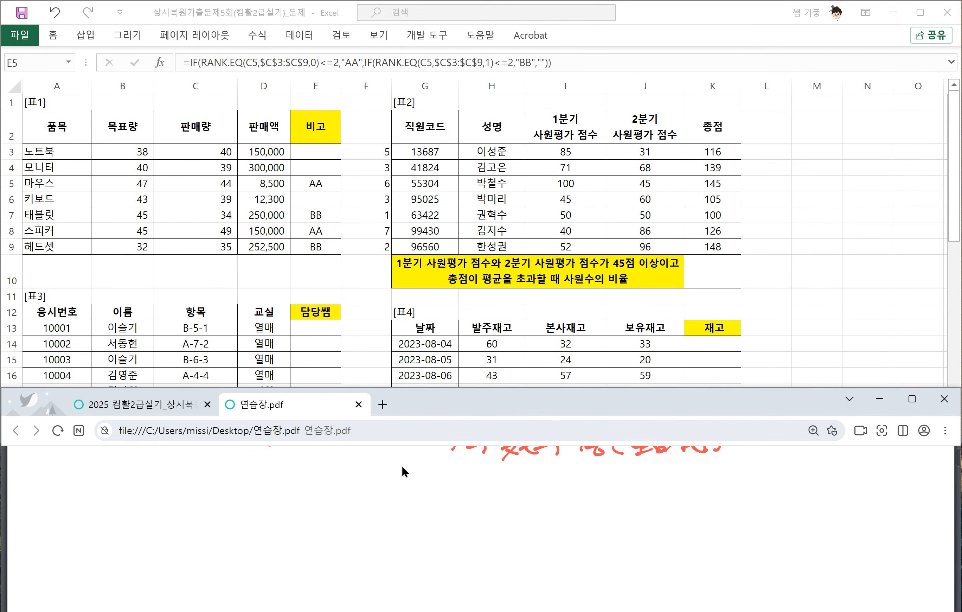
{"action": "left_click_drag", "start_coordinate": [194, 498], "coordinate": [182, 519]}
{"action": "left_click_drag", "start_coordinate": [196, 515], "coordinate": [198, 518]}
{"action": "mouse_move", "coordinate": [216, 498]}
{"action": "left_mouse_down"}
{"action": "mouse_move", "coordinate": [218, 517]}
{"action": "mouse_move", "coordinate": [220, 510]}
{"action": "left_mouse_up"}
{"action": "mouse_move", "coordinate": [238, 495]}
{"action": "left_mouse_down"}
{"action": "mouse_move", "coordinate": [239, 513]}
{"action": "mouse_move", "coordinate": [298, 505]}
{"action": "left_mouse_up"}
{"action": "left_click_drag", "start_coordinate": [301, 491], "coordinate": [309, 510]}
{"action": "left_click_drag", "start_coordinate": [310, 503], "coordinate": [324, 514]}
{"action": "left_click_drag", "start_coordinate": [338, 493], "coordinate": [339, 497]}
{"action": "left_click_drag", "start_coordinate": [330, 509], "coordinate": [349, 514]}
{"action": "mouse_move", "coordinate": [348, 503]}
{"action": "left_mouse_down"}
{"action": "mouse_move", "coordinate": [379, 495]}
{"action": "mouse_move", "coordinate": [374, 503]}
{"action": "left_mouse_up"}
{"action": "left_click_drag", "start_coordinate": [380, 495], "coordinate": [392, 507]}
{"action": "mouse_move", "coordinate": [392, 493]}
{"action": "left_mouse_down"}
{"action": "mouse_move", "coordinate": [406, 493]}
{"action": "mouse_move", "coordinate": [391, 506]}
{"action": "left_mouse_up"}
{"action": "left_click_drag", "start_coordinate": [399, 500], "coordinate": [406, 506]}
{"action": "left_click_drag", "start_coordinate": [408, 482], "coordinate": [411, 515]}
{"action": "left_click_drag", "start_coordinate": [405, 500], "coordinate": [414, 499]}
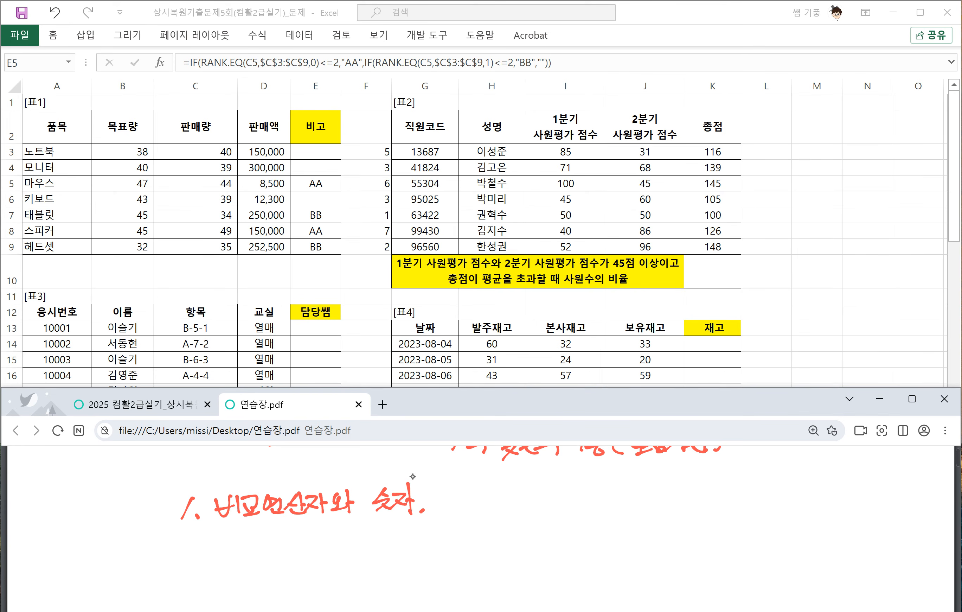
Handwrite the example ">=30" in quotation marks beside the 비교연산자와 숫자 note in 연습장.pdf
{"action": "left_click", "coordinate": [422, 512]}
{"action": "left_click_drag", "start_coordinate": [475, 491], "coordinate": [479, 508]}
{"action": "mouse_move", "coordinate": [490, 493]}
{"action": "left_mouse_down"}
{"action": "mouse_move", "coordinate": [516, 506]}
{"action": "mouse_move", "coordinate": [541, 487]}
{"action": "left_mouse_up"}
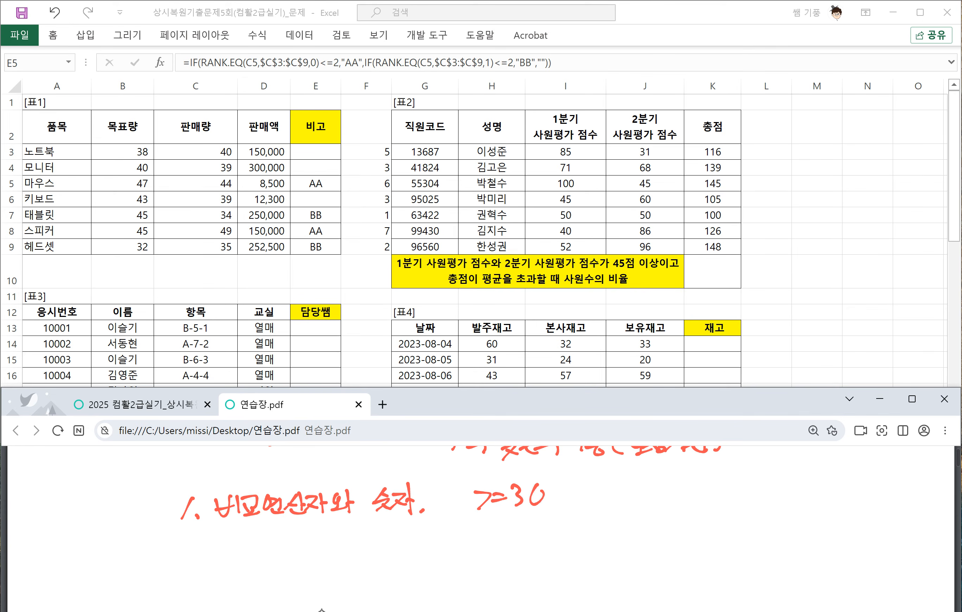
{"action": "left_click_drag", "start_coordinate": [464, 479], "coordinate": [466, 489]}
{"action": "left_click_drag", "start_coordinate": [470, 481], "coordinate": [473, 490]}
{"action": "left_click_drag", "start_coordinate": [563, 477], "coordinate": [559, 488]}
Handwrite 20>=10 beside the quoted example, circling both numbers and underlining the expression
{"action": "mouse_move", "coordinate": [613, 484]}
{"action": "left_mouse_down"}
{"action": "mouse_move", "coordinate": [636, 496]}
{"action": "mouse_move", "coordinate": [637, 486]}
{"action": "left_mouse_up"}
{"action": "mouse_move", "coordinate": [644, 481]}
{"action": "left_mouse_down"}
{"action": "mouse_move", "coordinate": [653, 498]}
{"action": "mouse_move", "coordinate": [679, 480]}
{"action": "mouse_move", "coordinate": [693, 493]}
{"action": "left_mouse_up"}
{"action": "mouse_move", "coordinate": [714, 475]}
{"action": "left_mouse_down"}
{"action": "mouse_move", "coordinate": [710, 488]}
{"action": "mouse_move", "coordinate": [716, 477]}
{"action": "left_mouse_up"}
{"action": "mouse_move", "coordinate": [606, 507]}
{"action": "left_mouse_down"}
{"action": "mouse_move", "coordinate": [722, 495]}
{"action": "mouse_move", "coordinate": [623, 501]}
{"action": "left_mouse_up"}
{"action": "left_click_drag", "start_coordinate": [705, 466], "coordinate": [717, 508]}
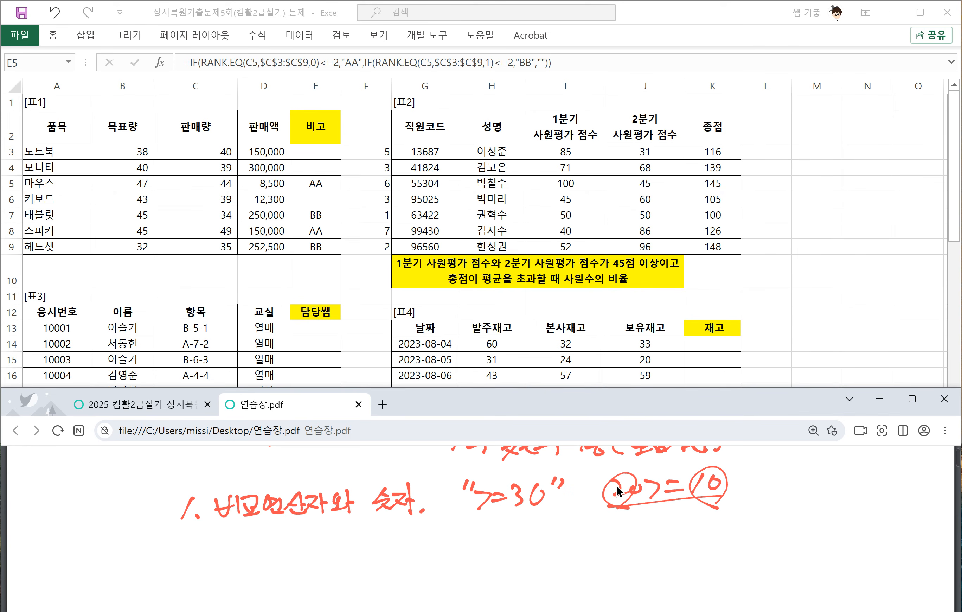
{"action": "scroll", "coordinate": [616, 484], "scroll_direction": "down", "scroll_amount": 1}
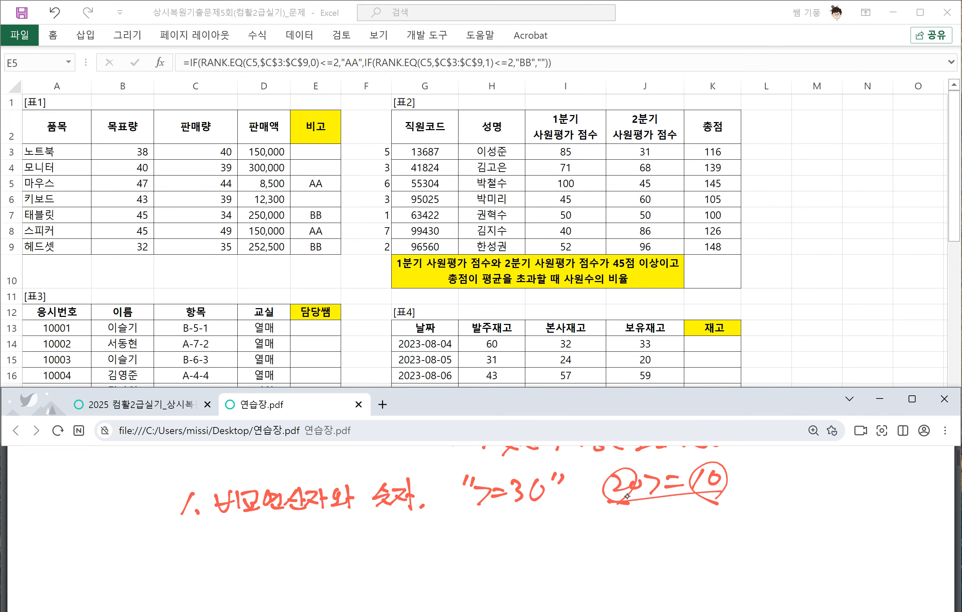
Underline 비교연산자 and 숫자 in the first note and handwrite "1. 비교연산자와 셀주소" on the line below
{"action": "left_click_drag", "start_coordinate": [212, 525], "coordinate": [414, 511]}
{"action": "mouse_move", "coordinate": [184, 529]}
{"action": "left_mouse_down"}
{"action": "mouse_move", "coordinate": [169, 555]}
{"action": "mouse_move", "coordinate": [213, 552]}
{"action": "left_mouse_up"}
{"action": "left_click", "coordinate": [196, 547]}
{"action": "mouse_move", "coordinate": [221, 533]}
{"action": "left_mouse_down"}
{"action": "mouse_move", "coordinate": [223, 553]}
{"action": "mouse_move", "coordinate": [221, 543]}
{"action": "left_mouse_up"}
{"action": "mouse_move", "coordinate": [232, 532]}
{"action": "left_mouse_down"}
{"action": "mouse_move", "coordinate": [234, 551]}
{"action": "mouse_move", "coordinate": [257, 541]}
{"action": "left_mouse_up"}
{"action": "left_click_drag", "start_coordinate": [245, 538], "coordinate": [260, 548]}
{"action": "left_click_drag", "start_coordinate": [269, 526], "coordinate": [268, 544]}
{"action": "left_click_drag", "start_coordinate": [271, 535], "coordinate": [279, 550]}
{"action": "mouse_move", "coordinate": [296, 529]}
{"action": "left_mouse_down"}
{"action": "mouse_move", "coordinate": [283, 544]}
{"action": "mouse_move", "coordinate": [297, 542]}
{"action": "left_mouse_up"}
{"action": "mouse_move", "coordinate": [299, 524]}
{"action": "left_mouse_down"}
{"action": "mouse_move", "coordinate": [300, 552]}
{"action": "mouse_move", "coordinate": [319, 529]}
{"action": "left_mouse_up"}
{"action": "mouse_move", "coordinate": [317, 528]}
{"action": "left_mouse_down"}
{"action": "mouse_move", "coordinate": [306, 546]}
{"action": "mouse_move", "coordinate": [324, 549]}
{"action": "left_mouse_up"}
{"action": "mouse_move", "coordinate": [325, 536]}
{"action": "left_mouse_down"}
{"action": "mouse_move", "coordinate": [338, 543]}
{"action": "mouse_move", "coordinate": [347, 531]}
{"action": "left_mouse_up"}
{"action": "left_click_drag", "start_coordinate": [340, 541], "coordinate": [352, 539]}
{"action": "left_click_drag", "start_coordinate": [353, 527], "coordinate": [355, 548]}
{"action": "left_click_drag", "start_coordinate": [355, 535], "coordinate": [361, 534]}
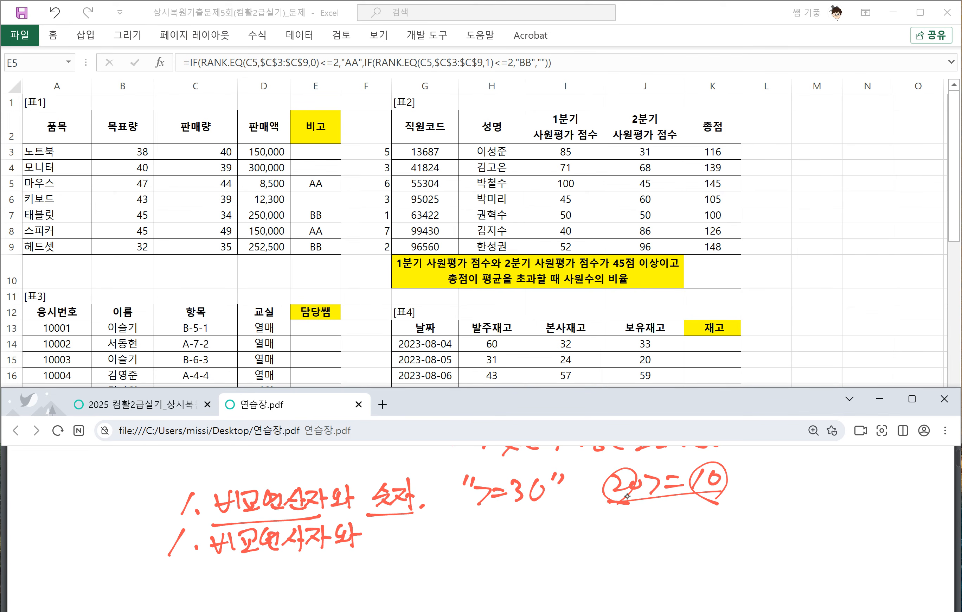
{"action": "mouse_move", "coordinate": [387, 521]}
{"action": "left_mouse_down"}
{"action": "mouse_move", "coordinate": [369, 540]}
{"action": "mouse_move", "coordinate": [398, 522]}
{"action": "mouse_move", "coordinate": [393, 543]}
{"action": "mouse_move", "coordinate": [419, 541]}
{"action": "left_mouse_up"}
{"action": "left_click_drag", "start_coordinate": [436, 517], "coordinate": [423, 537]}
{"action": "left_click_drag", "start_coordinate": [434, 524], "coordinate": [441, 528]}
{"action": "mouse_move", "coordinate": [432, 528]}
{"action": "left_mouse_down"}
{"action": "mouse_move", "coordinate": [430, 540]}
{"action": "mouse_move", "coordinate": [488, 526]}
{"action": "left_mouse_up"}
Handwrite the example ">="&A2 beside the cell address note
{"action": "mouse_move", "coordinate": [490, 519]}
{"action": "left_mouse_down"}
{"action": "mouse_move", "coordinate": [497, 540]}
{"action": "mouse_move", "coordinate": [528, 527]}
{"action": "left_mouse_up"}
{"action": "mouse_move", "coordinate": [536, 513]}
{"action": "left_mouse_down"}
{"action": "mouse_move", "coordinate": [532, 522]}
{"action": "mouse_move", "coordinate": [549, 514]}
{"action": "mouse_move", "coordinate": [564, 540]}
{"action": "mouse_move", "coordinate": [580, 511]}
{"action": "left_mouse_up"}
{"action": "mouse_move", "coordinate": [579, 516]}
{"action": "left_mouse_down"}
{"action": "mouse_move", "coordinate": [584, 534]}
{"action": "mouse_move", "coordinate": [582, 526]}
{"action": "left_mouse_up"}
{"action": "mouse_move", "coordinate": [588, 517]}
{"action": "left_mouse_down"}
{"action": "mouse_move", "coordinate": [592, 533]}
{"action": "mouse_move", "coordinate": [606, 530]}
{"action": "left_mouse_up"}
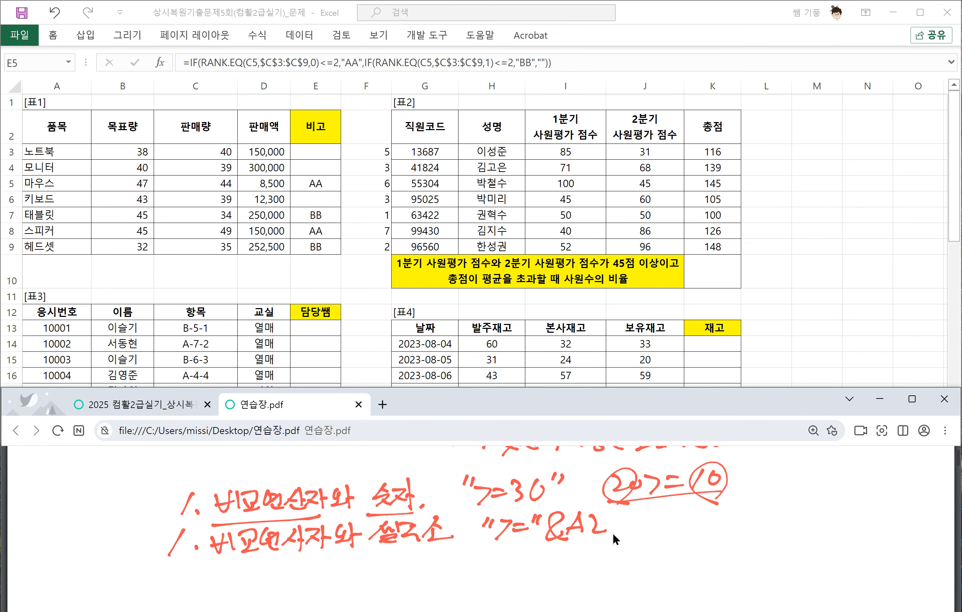
Handwrite a third note, "1. 비교연산자와 함수", below the cell address note
{"action": "left_click", "coordinate": [189, 577]}
{"action": "mouse_move", "coordinate": [184, 560]}
{"action": "left_mouse_down"}
{"action": "mouse_move", "coordinate": [174, 582]}
{"action": "mouse_move", "coordinate": [244, 570]}
{"action": "mouse_move", "coordinate": [233, 583]}
{"action": "left_mouse_up"}
{"action": "left_click_drag", "start_coordinate": [227, 584], "coordinate": [264, 577]}
{"action": "mouse_move", "coordinate": [254, 576]}
{"action": "left_mouse_down"}
{"action": "mouse_move", "coordinate": [266, 584]}
{"action": "mouse_move", "coordinate": [270, 576]}
{"action": "left_mouse_up"}
{"action": "mouse_move", "coordinate": [286, 558]}
{"action": "left_mouse_down"}
{"action": "mouse_move", "coordinate": [286, 582]}
{"action": "mouse_move", "coordinate": [303, 565]}
{"action": "left_mouse_up"}
{"action": "left_click_drag", "start_coordinate": [298, 567], "coordinate": [306, 584]}
{"action": "left_click_drag", "start_coordinate": [307, 572], "coordinate": [321, 574]}
{"action": "left_click_drag", "start_coordinate": [315, 579], "coordinate": [329, 581]}
{"action": "left_click_drag", "start_coordinate": [328, 571], "coordinate": [375, 558]}
{"action": "left_click_drag", "start_coordinate": [366, 562], "coordinate": [384, 568]}
{"action": "mouse_move", "coordinate": [373, 569]}
{"action": "left_mouse_down"}
{"action": "mouse_move", "coordinate": [383, 582]}
{"action": "mouse_move", "coordinate": [405, 563]}
{"action": "left_mouse_up"}
{"action": "left_click_drag", "start_coordinate": [383, 573], "coordinate": [408, 571]}
{"action": "left_click_drag", "start_coordinate": [398, 574], "coordinate": [400, 584]}
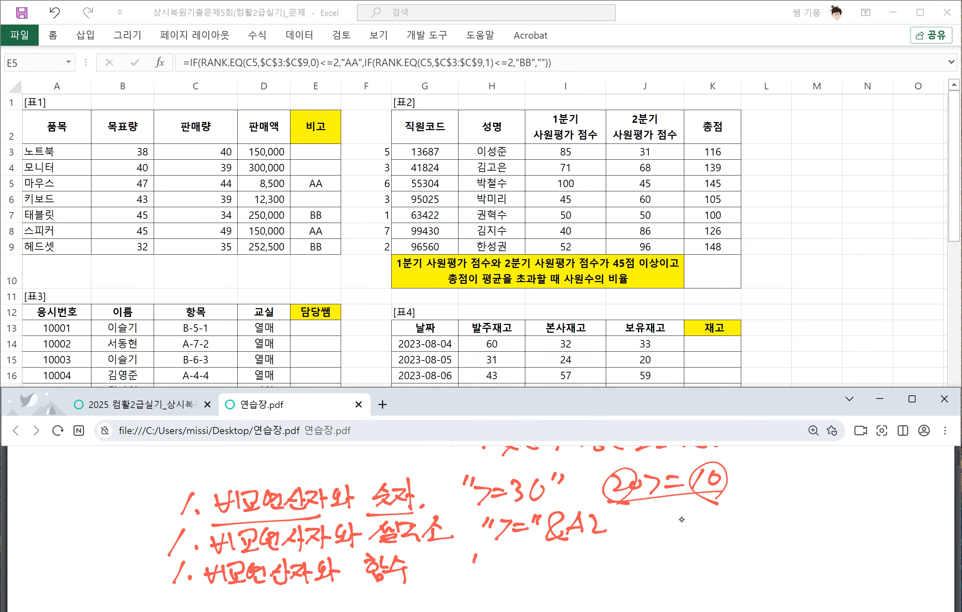
Handwrite the example ">="&average( beside the function note
{"action": "left_click_drag", "start_coordinate": [479, 555], "coordinate": [478, 565]}
{"action": "mouse_move", "coordinate": [487, 559]}
{"action": "left_mouse_down"}
{"action": "mouse_move", "coordinate": [501, 557]}
{"action": "mouse_move", "coordinate": [489, 578]}
{"action": "left_mouse_up"}
{"action": "left_click_drag", "start_coordinate": [503, 564], "coordinate": [519, 570]}
{"action": "mouse_move", "coordinate": [526, 553]}
{"action": "left_mouse_down"}
{"action": "mouse_move", "coordinate": [523, 563]}
{"action": "mouse_move", "coordinate": [537, 576]}
{"action": "mouse_move", "coordinate": [556, 579]}
{"action": "mouse_move", "coordinate": [606, 560]}
{"action": "mouse_move", "coordinate": [616, 570]}
{"action": "mouse_move", "coordinate": [644, 562]}
{"action": "mouse_move", "coordinate": [643, 577]}
{"action": "mouse_move", "coordinate": [710, 558]}
{"action": "left_mouse_up"}
{"action": "left_click_drag", "start_coordinate": [718, 541], "coordinate": [725, 554]}
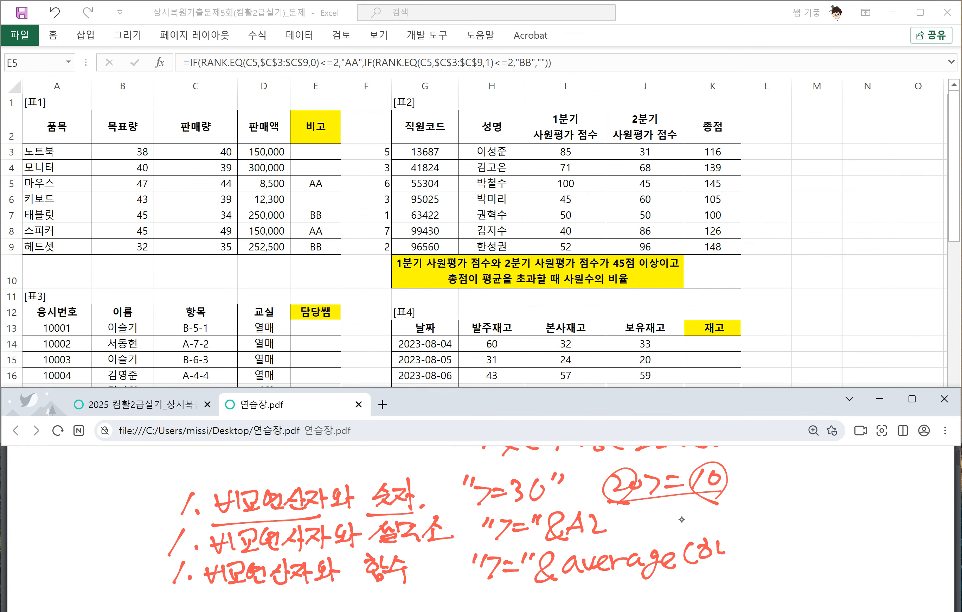
Undo the last strokes after the average parenthesis and write 인수) to complete the example
{"action": "key", "text": "ctrl+z"}
{"action": "key", "text": "ctrl+z"}
{"action": "key", "text": "ctrl+z"}
{"action": "left_click_drag", "start_coordinate": [707, 543], "coordinate": [717, 561]}
{"action": "mouse_move", "coordinate": [703, 561]}
{"action": "left_mouse_down"}
{"action": "mouse_move", "coordinate": [714, 569]}
{"action": "mouse_move", "coordinate": [722, 557]}
{"action": "left_mouse_up"}
{"action": "left_click_drag", "start_coordinate": [727, 548], "coordinate": [740, 557]}
{"action": "left_click_drag", "start_coordinate": [730, 561], "coordinate": [731, 571]}
{"action": "mouse_move", "coordinate": [744, 539]}
{"action": "left_mouse_down"}
{"action": "mouse_move", "coordinate": [752, 560]}
{"action": "mouse_move", "coordinate": [744, 570]}
{"action": "left_mouse_up"}
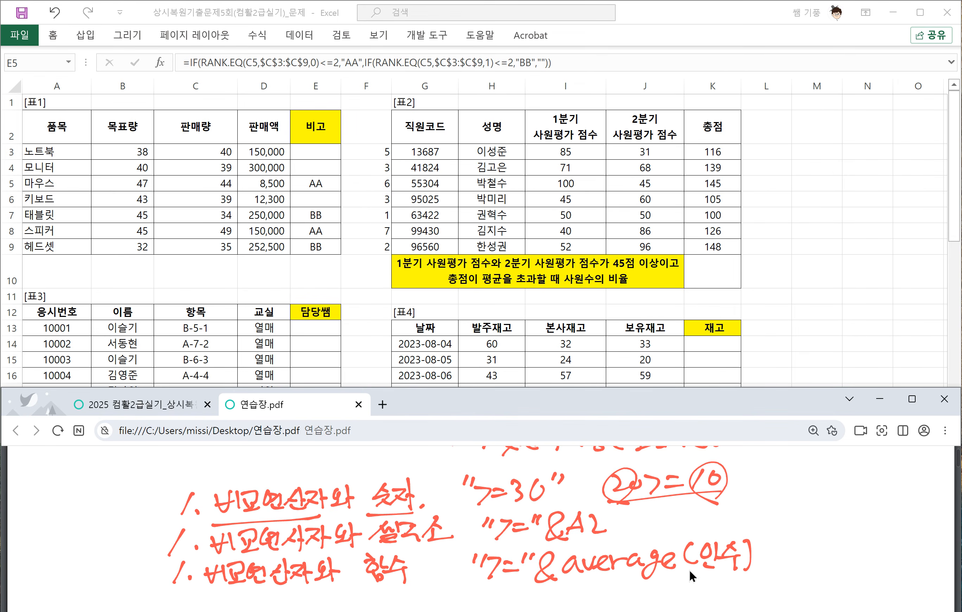
Bracket the three comparison operator notes and label them 비교대상 X
{"action": "scroll", "coordinate": [684, 568], "scroll_direction": "down", "scroll_amount": 2}
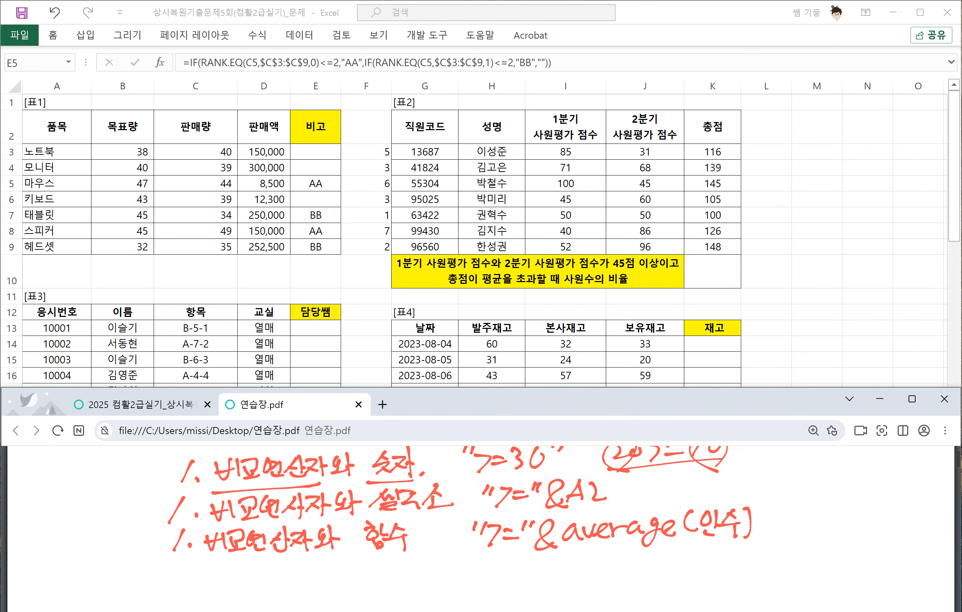
{"action": "mouse_move", "coordinate": [166, 466]}
{"action": "left_mouse_down"}
{"action": "mouse_move", "coordinate": [132, 542]}
{"action": "mouse_move", "coordinate": [153, 549]}
{"action": "left_mouse_up"}
{"action": "left_click_drag", "start_coordinate": [29, 471], "coordinate": [42, 488]}
{"action": "mouse_move", "coordinate": [29, 485]}
{"action": "left_mouse_down"}
{"action": "mouse_move", "coordinate": [52, 479]}
{"action": "mouse_move", "coordinate": [54, 491]}
{"action": "left_mouse_up"}
{"action": "mouse_move", "coordinate": [57, 468]}
{"action": "left_mouse_down"}
{"action": "mouse_move", "coordinate": [69, 485]}
{"action": "mouse_move", "coordinate": [62, 491]}
{"action": "left_mouse_up"}
{"action": "mouse_move", "coordinate": [72, 479]}
{"action": "left_mouse_down"}
{"action": "mouse_move", "coordinate": [71, 493]}
{"action": "mouse_move", "coordinate": [80, 490]}
{"action": "left_mouse_up"}
{"action": "left_click_drag", "start_coordinate": [91, 474], "coordinate": [89, 490]}
{"action": "left_click_drag", "start_coordinate": [97, 477], "coordinate": [101, 490]}
{"action": "left_click_drag", "start_coordinate": [107, 479], "coordinate": [121, 492]}
{"action": "mouse_move", "coordinate": [121, 480]}
{"action": "left_mouse_down"}
{"action": "mouse_move", "coordinate": [130, 479]}
{"action": "mouse_move", "coordinate": [48, 542]}
{"action": "mouse_move", "coordinate": [81, 541]}
{"action": "mouse_move", "coordinate": [45, 564]}
{"action": "left_mouse_up"}
Handwrite the contrasting label 비교대상 O below the bracketed notes
{"action": "scroll", "coordinate": [80, 538], "scroll_direction": "down", "scroll_amount": 1}
{"action": "left_click_drag", "start_coordinate": [56, 539], "coordinate": [57, 557]}
{"action": "mouse_move", "coordinate": [63, 540]}
{"action": "left_mouse_down"}
{"action": "mouse_move", "coordinate": [63, 564]}
{"action": "mouse_move", "coordinate": [83, 557]}
{"action": "left_mouse_up"}
{"action": "left_click_drag", "start_coordinate": [72, 548], "coordinate": [100, 559]}
{"action": "left_click_drag", "start_coordinate": [108, 544], "coordinate": [110, 559]}
{"action": "left_click_drag", "start_coordinate": [117, 548], "coordinate": [125, 556]}
{"action": "left_click_drag", "start_coordinate": [131, 538], "coordinate": [133, 562]}
{"action": "mouse_move", "coordinate": [133, 549]}
{"action": "left_mouse_down"}
{"action": "mouse_move", "coordinate": [142, 548]}
{"action": "mouse_move", "coordinate": [123, 559]}
{"action": "left_mouse_up"}
{"action": "mouse_move", "coordinate": [104, 572]}
{"action": "left_mouse_down"}
{"action": "mouse_move", "coordinate": [95, 579]}
{"action": "mouse_move", "coordinate": [105, 574]}
{"action": "left_mouse_up"}
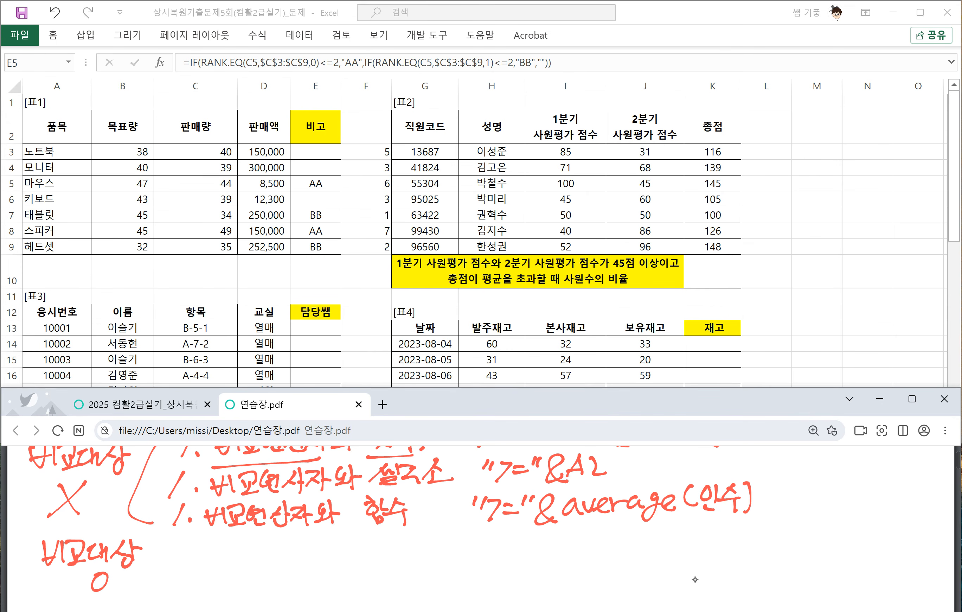
Handwrite the examples 20>=30 and 30>=A2 beside the 비교대상 O label
{"action": "left_click_drag", "start_coordinate": [232, 545], "coordinate": [251, 558]}
{"action": "mouse_move", "coordinate": [259, 544]}
{"action": "left_mouse_down"}
{"action": "mouse_move", "coordinate": [254, 556]}
{"action": "mouse_move", "coordinate": [261, 543]}
{"action": "left_mouse_up"}
{"action": "mouse_move", "coordinate": [269, 544]}
{"action": "left_mouse_down"}
{"action": "mouse_move", "coordinate": [276, 557]}
{"action": "mouse_move", "coordinate": [298, 539]}
{"action": "left_mouse_up"}
{"action": "mouse_move", "coordinate": [287, 552]}
{"action": "left_mouse_down"}
{"action": "mouse_move", "coordinate": [311, 555]}
{"action": "mouse_move", "coordinate": [336, 539]}
{"action": "mouse_move", "coordinate": [355, 557]}
{"action": "mouse_move", "coordinate": [409, 539]}
{"action": "mouse_move", "coordinate": [401, 556]}
{"action": "left_mouse_up"}
{"action": "left_click_drag", "start_coordinate": [425, 534], "coordinate": [437, 556]}
{"action": "left_click_drag", "start_coordinate": [451, 538], "coordinate": [468, 548]}
{"action": "mouse_move", "coordinate": [469, 553]}
{"action": "left_mouse_down"}
{"action": "mouse_move", "coordinate": [490, 529]}
{"action": "mouse_move", "coordinate": [491, 552]}
{"action": "left_mouse_up"}
{"action": "left_click_drag", "start_coordinate": [470, 546], "coordinate": [524, 552]}
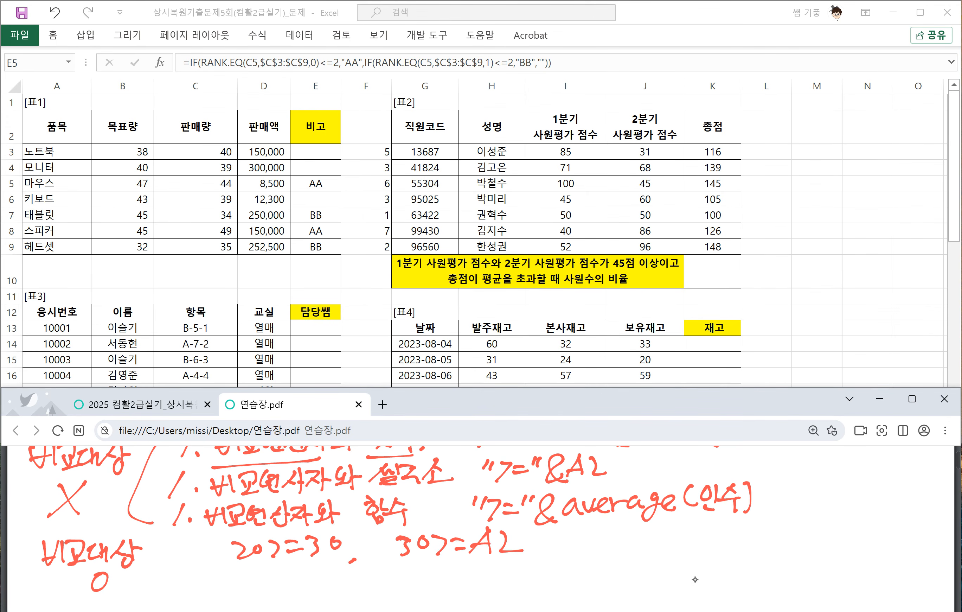
Circle 30 and underline A2 in the second example, and handwrite A2>=average(인수) beside it
{"action": "left_click_drag", "start_coordinate": [407, 529], "coordinate": [400, 525]}
{"action": "mouse_move", "coordinate": [427, 539]}
{"action": "left_mouse_down"}
{"action": "mouse_move", "coordinate": [416, 563]}
{"action": "mouse_move", "coordinate": [522, 557]}
{"action": "left_mouse_up"}
{"action": "mouse_move", "coordinate": [576, 560]}
{"action": "left_mouse_down"}
{"action": "mouse_move", "coordinate": [597, 559]}
{"action": "mouse_move", "coordinate": [595, 552]}
{"action": "left_mouse_up"}
{"action": "mouse_move", "coordinate": [600, 542]}
{"action": "left_mouse_down"}
{"action": "mouse_move", "coordinate": [630, 558]}
{"action": "mouse_move", "coordinate": [661, 539]}
{"action": "left_mouse_up"}
{"action": "mouse_move", "coordinate": [643, 551]}
{"action": "left_mouse_down"}
{"action": "mouse_move", "coordinate": [686, 553]}
{"action": "mouse_move", "coordinate": [703, 536]}
{"action": "left_mouse_up"}
{"action": "mouse_move", "coordinate": [704, 544]}
{"action": "left_mouse_down"}
{"action": "mouse_move", "coordinate": [716, 551]}
{"action": "mouse_move", "coordinate": [730, 538]}
{"action": "left_mouse_up"}
{"action": "left_click_drag", "start_coordinate": [736, 532], "coordinate": [741, 541]}
{"action": "mouse_move", "coordinate": [744, 538]}
{"action": "left_mouse_down"}
{"action": "mouse_move", "coordinate": [749, 561]}
{"action": "mouse_move", "coordinate": [787, 552]}
{"action": "left_mouse_up"}
{"action": "left_click_drag", "start_coordinate": [813, 533], "coordinate": [806, 547]}
{"action": "mouse_move", "coordinate": [818, 528]}
{"action": "left_mouse_down"}
{"action": "mouse_move", "coordinate": [816, 542]}
{"action": "mouse_move", "coordinate": [824, 543]}
{"action": "left_mouse_up"}
{"action": "left_click_drag", "start_coordinate": [829, 533], "coordinate": [840, 550]}
{"action": "left_click_drag", "start_coordinate": [852, 522], "coordinate": [844, 552]}
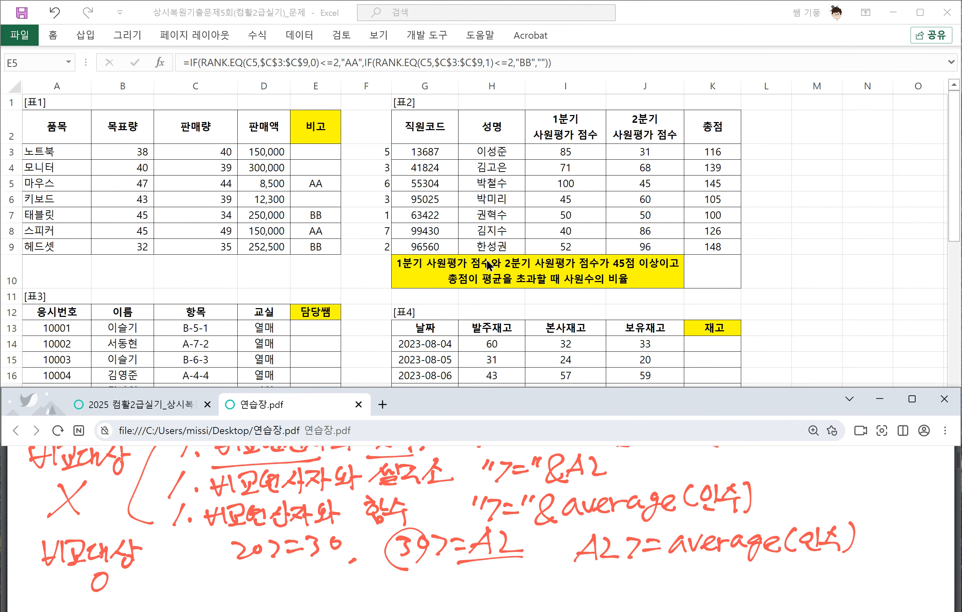
Return to the exam PDF, underline COUNTIFS in question 2's function list and erase the handwritten IF syntax line above the question
{"action": "left_click", "coordinate": [160, 406]}
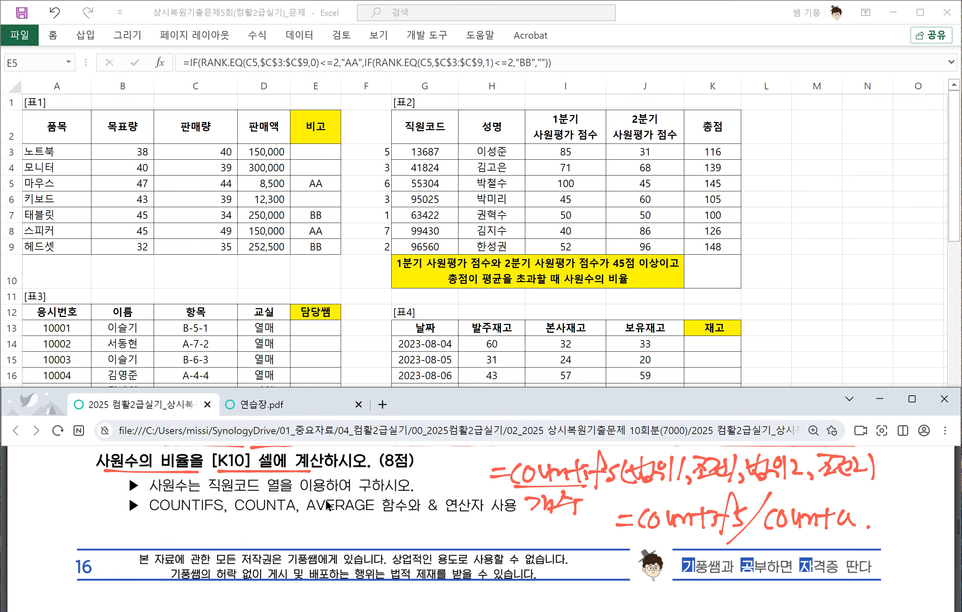
{"action": "scroll", "coordinate": [327, 505], "scroll_direction": "up", "scroll_amount": 3}
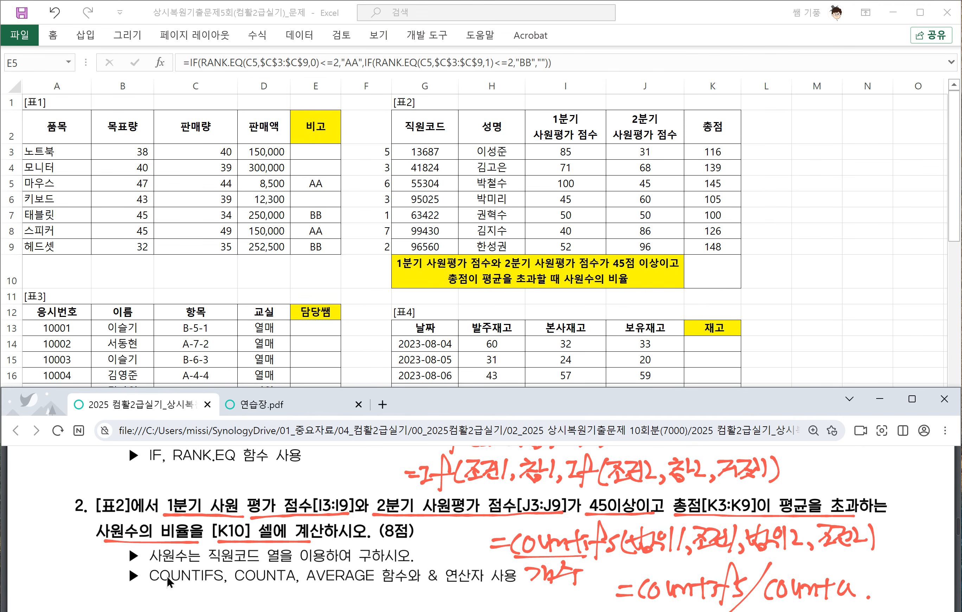
{"action": "left_click_drag", "start_coordinate": [147, 581], "coordinate": [207, 583]}
{"action": "left_click_drag", "start_coordinate": [776, 471], "coordinate": [471, 469]}
{"action": "left_click_drag", "start_coordinate": [562, 479], "coordinate": [409, 474]}
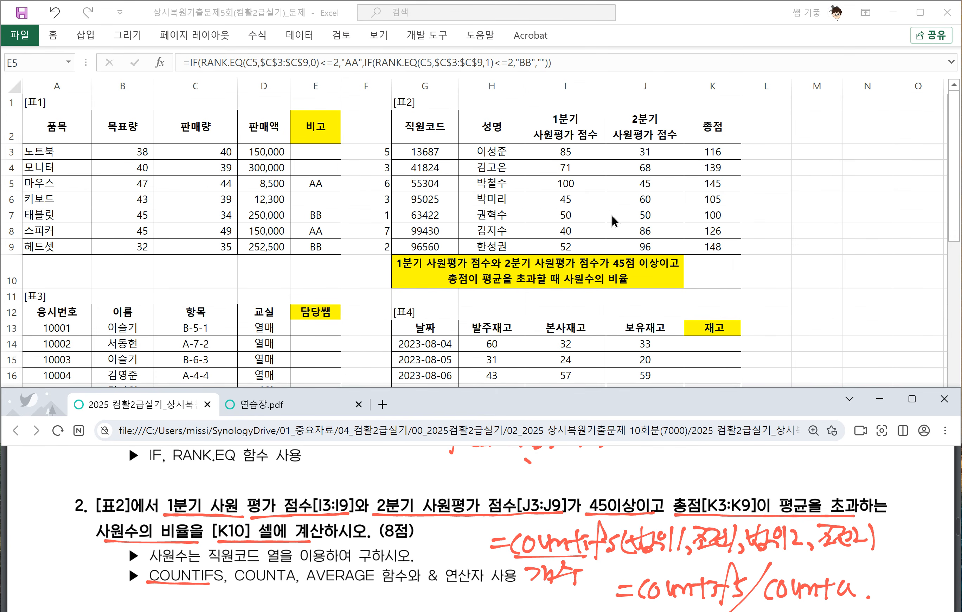
Start a COUNTIFS formula in K10 of [표2] with range I3:I9 and criterion ">=45"
{"action": "left_click", "coordinate": [703, 268]}
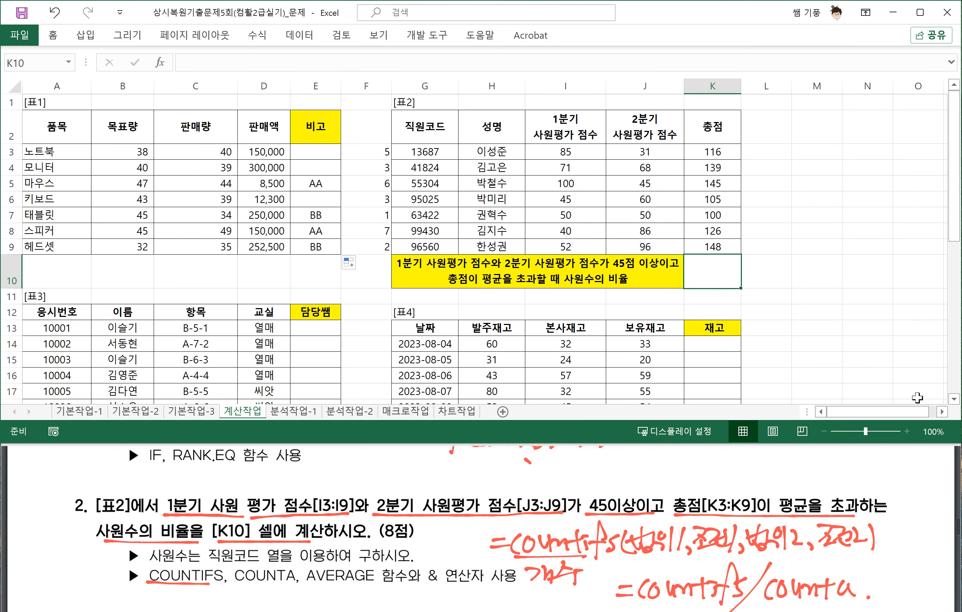
{"action": "left_click", "coordinate": [942, 411]}
{"action": "left_click", "coordinate": [942, 411]}
{"action": "left_click", "coordinate": [942, 411]}
{"action": "left_click", "coordinate": [942, 412]}
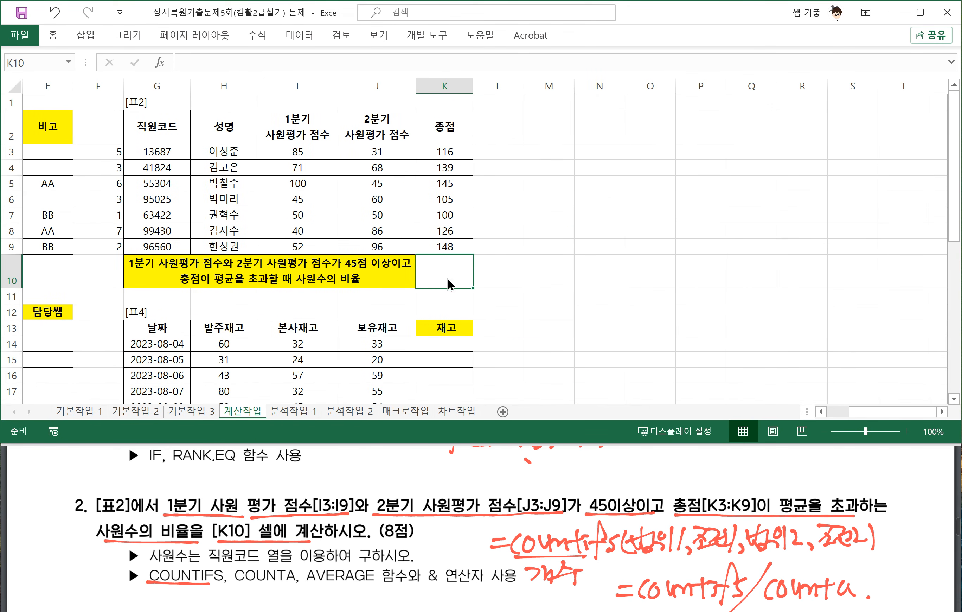
{"action": "type", "text": "=COUNTIFS"}
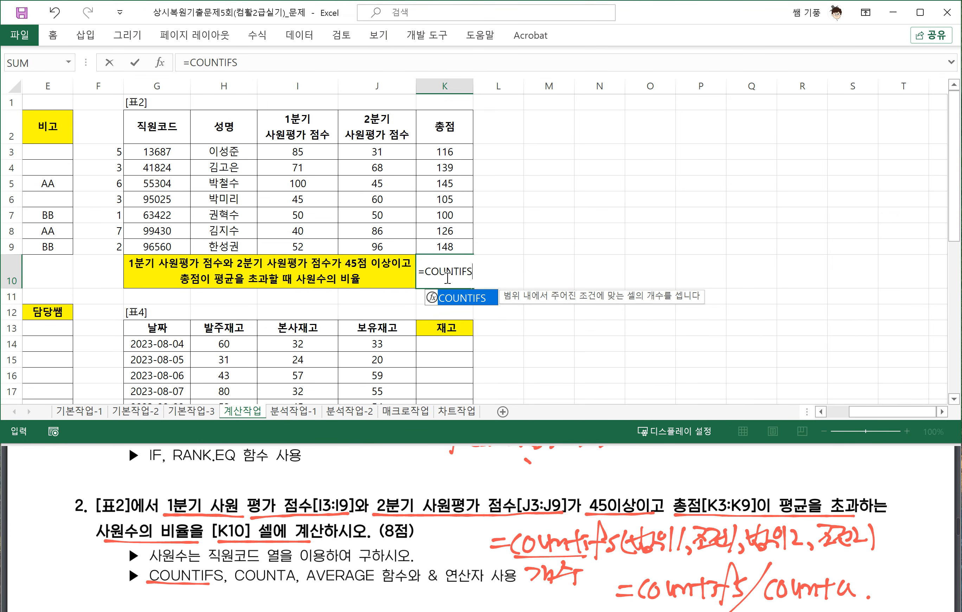
{"action": "type", "text": "("}
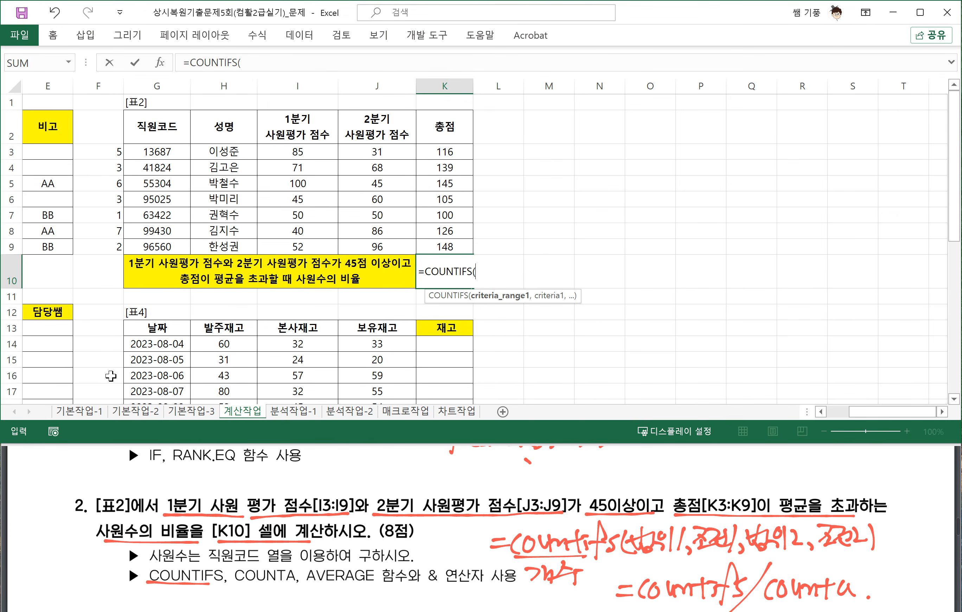
{"action": "left_click_drag", "start_coordinate": [299, 152], "coordinate": [301, 247]}
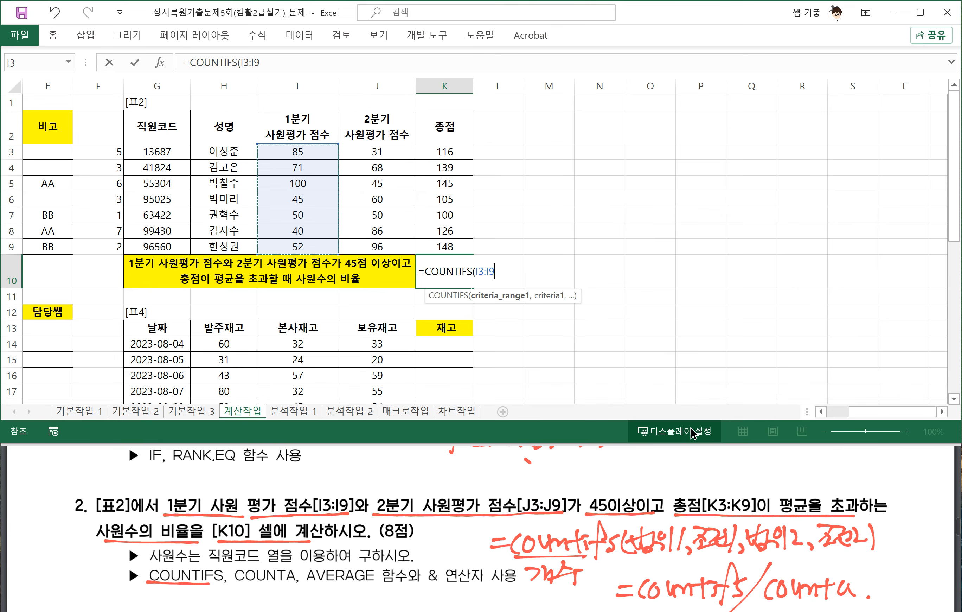
{"action": "type", "text": ",\">=4"}
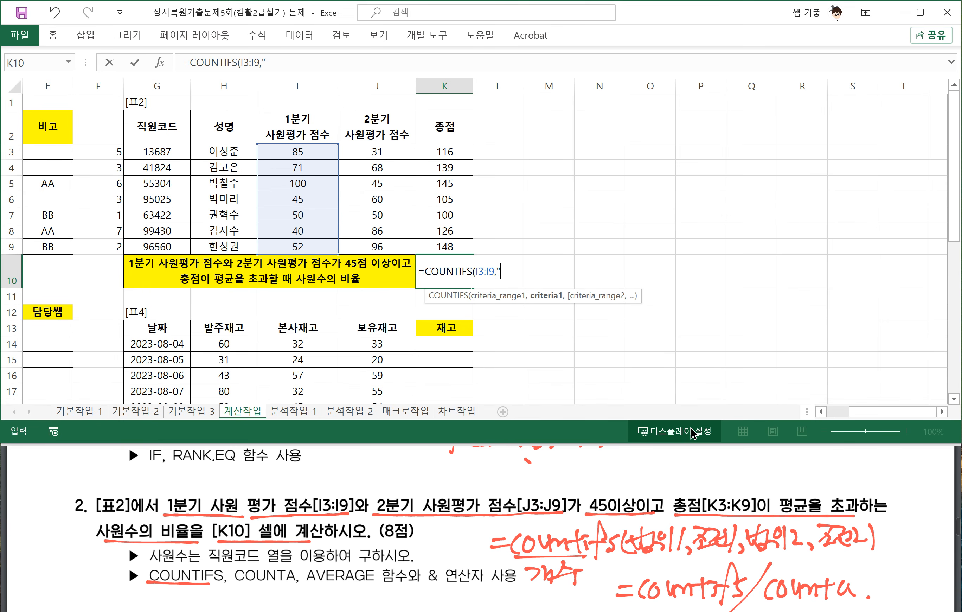
{"action": "type", "text": "5\","}
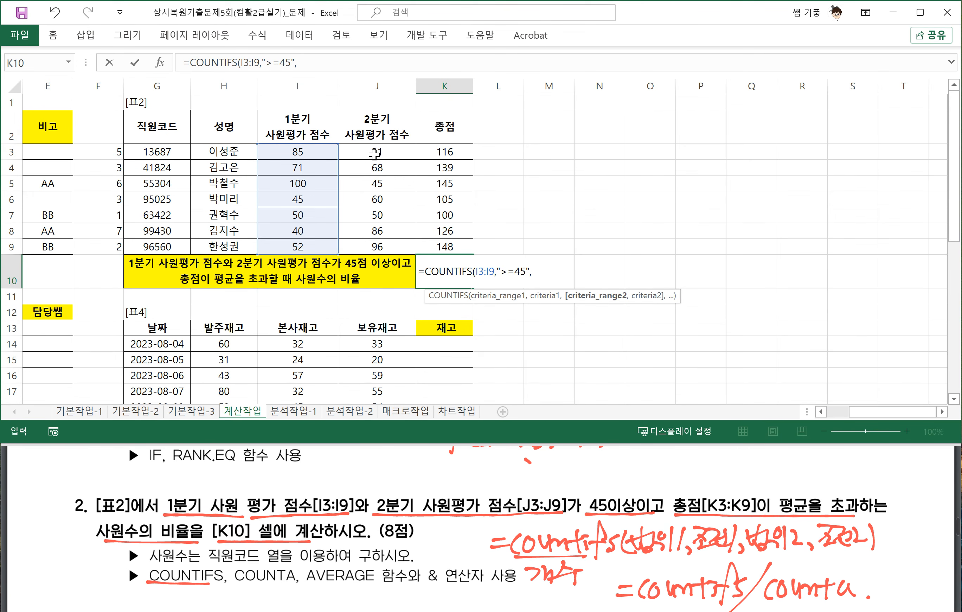
Add J3:J9 with criterion ">=45" as the second COUNTIFS condition
{"action": "left_click_drag", "start_coordinate": [372, 153], "coordinate": [378, 245]}
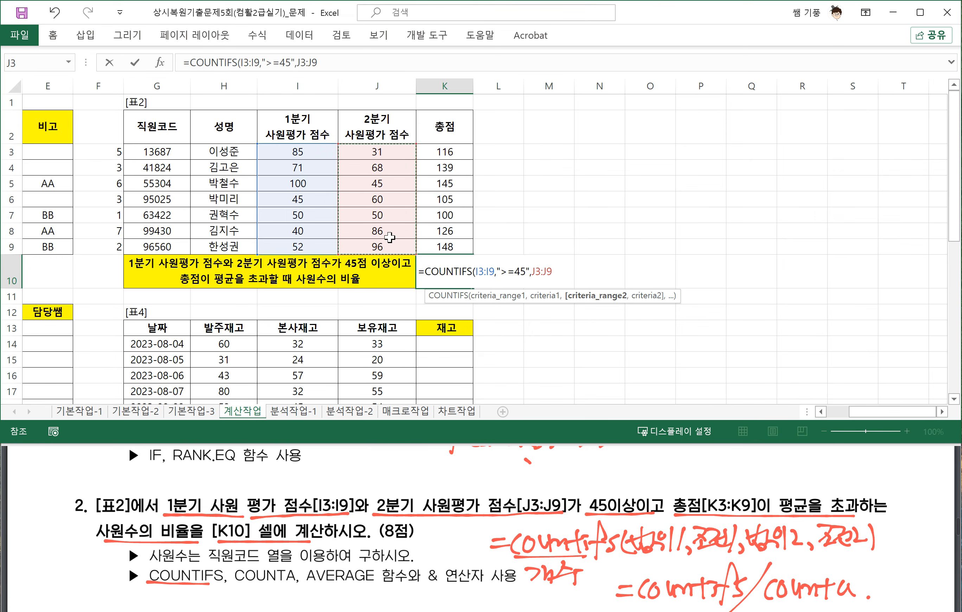
{"action": "type", "text": ","}
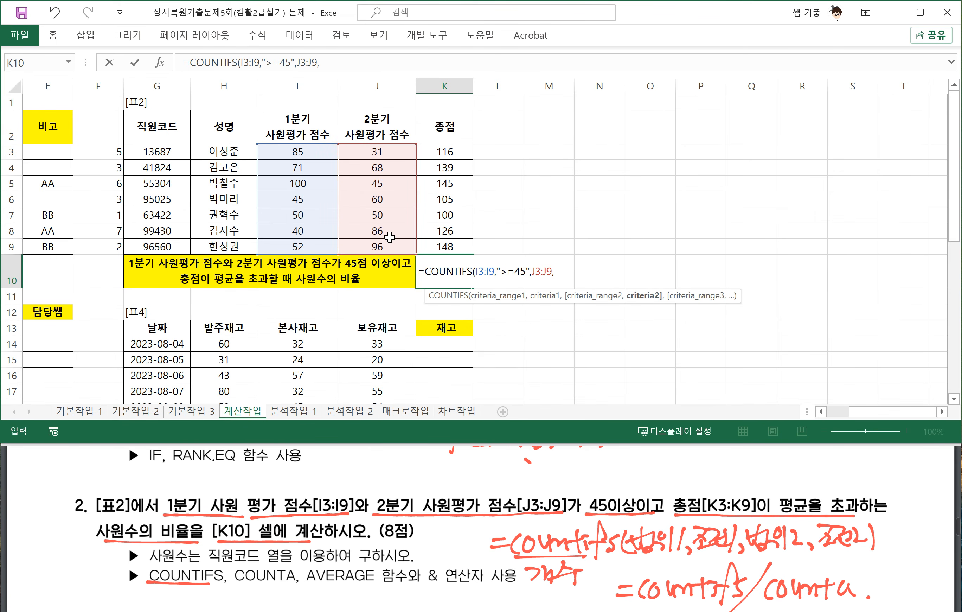
{"action": "type", "text": "\">=45\","}
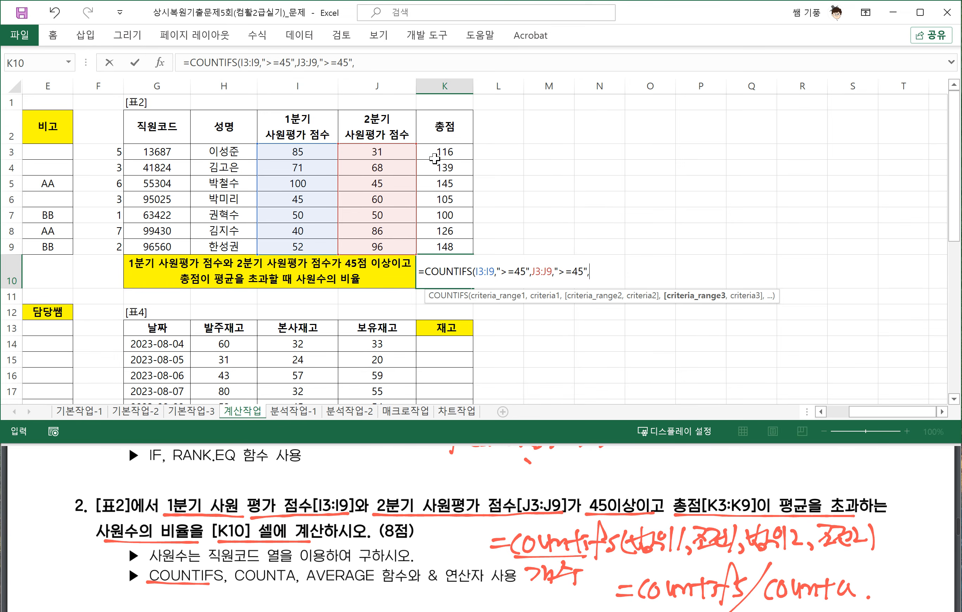
Add K3:K9 with criterion ">="&AVERAGE(K3:K9) as the third condition, close COUNTIFS and append a division operator
{"action": "left_click", "coordinate": [437, 155]}
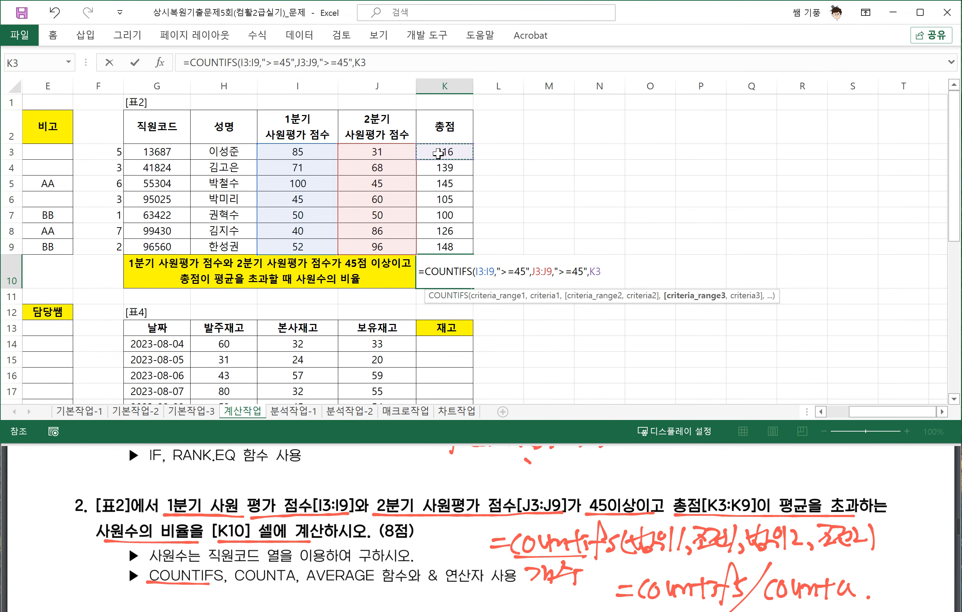
{"action": "left_click_drag", "start_coordinate": [438, 153], "coordinate": [439, 243]}
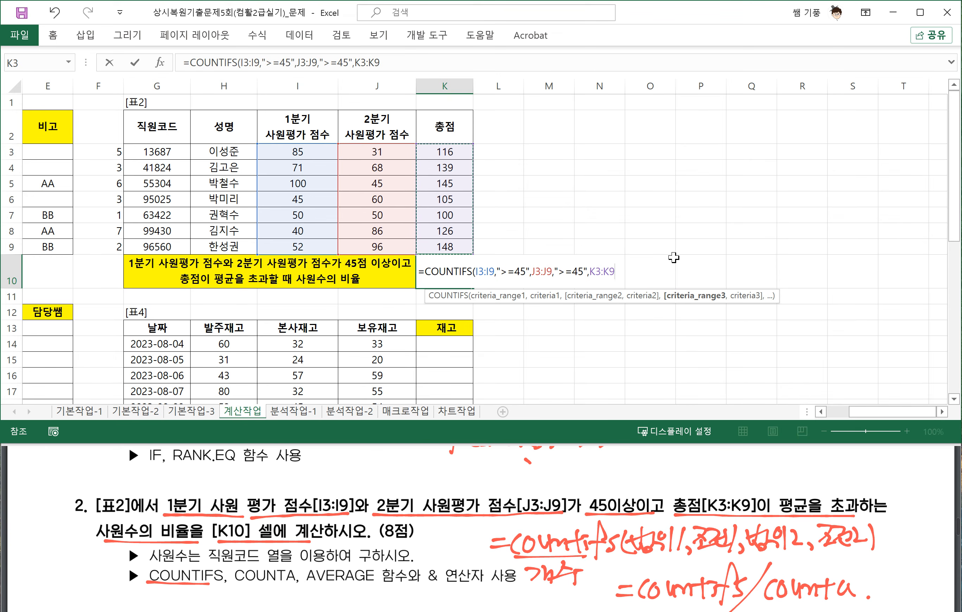
{"action": "type", "text": ","}
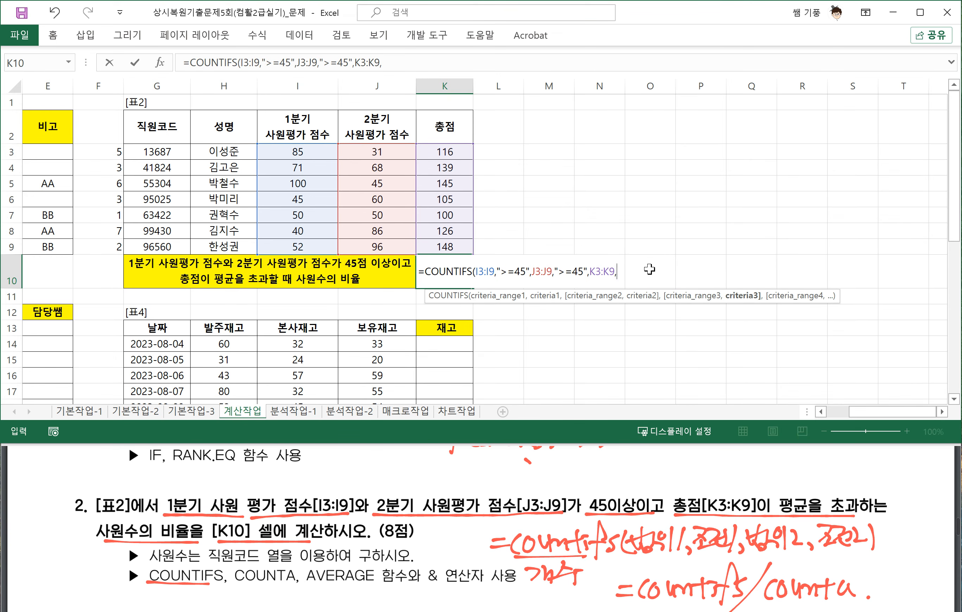
{"action": "type", "text": "\">=\"&AVERAGE"}
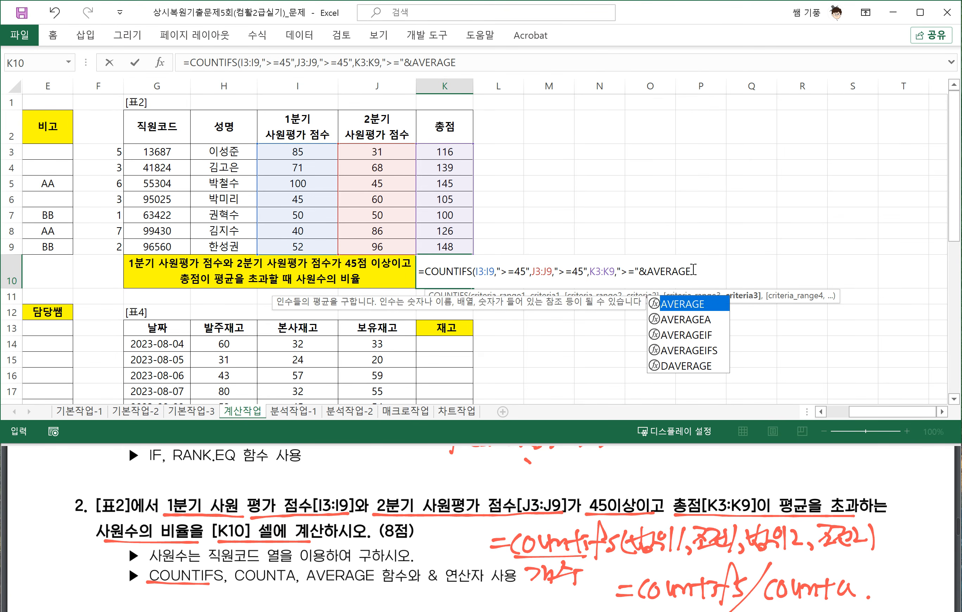
{"action": "type", "text": "("}
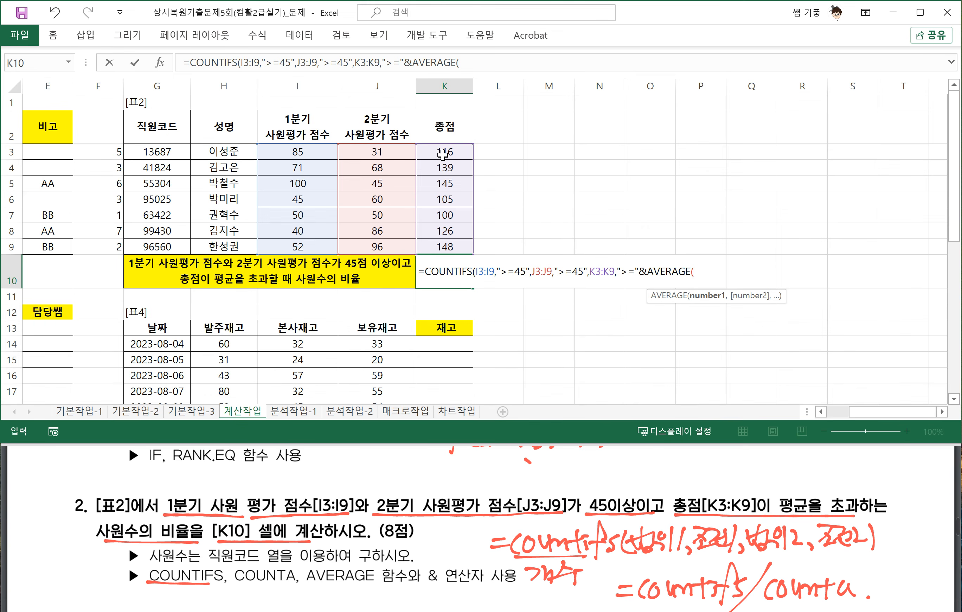
{"action": "left_click_drag", "start_coordinate": [441, 157], "coordinate": [456, 248]}
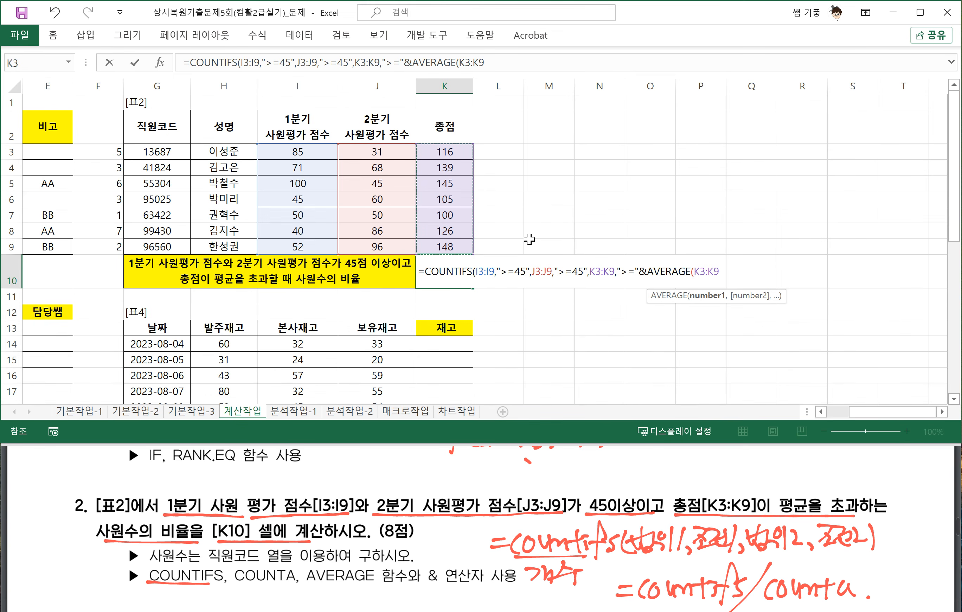
{"action": "type", "text": "))/"}
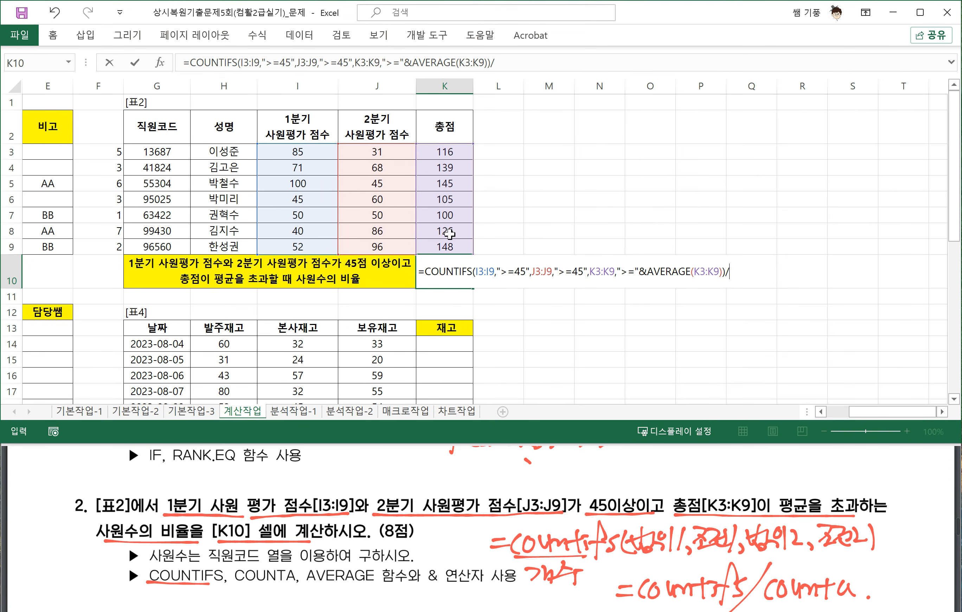
Complete the ratio formula in K10 by dividing the COUNTIFS result by COUNTA(K3:K9)
{"action": "type", "text": "COUNT"}
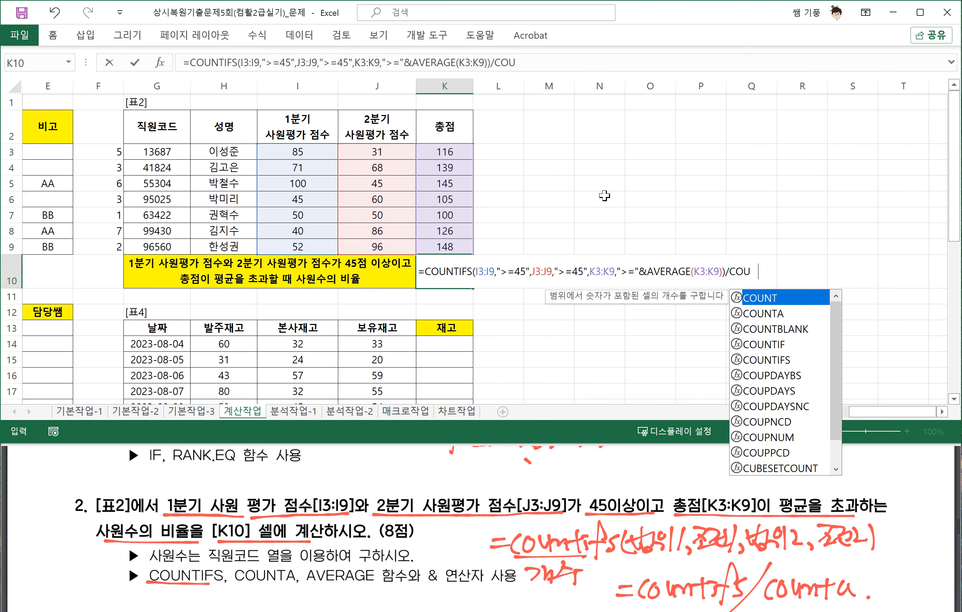
{"action": "type", "text": "A"}
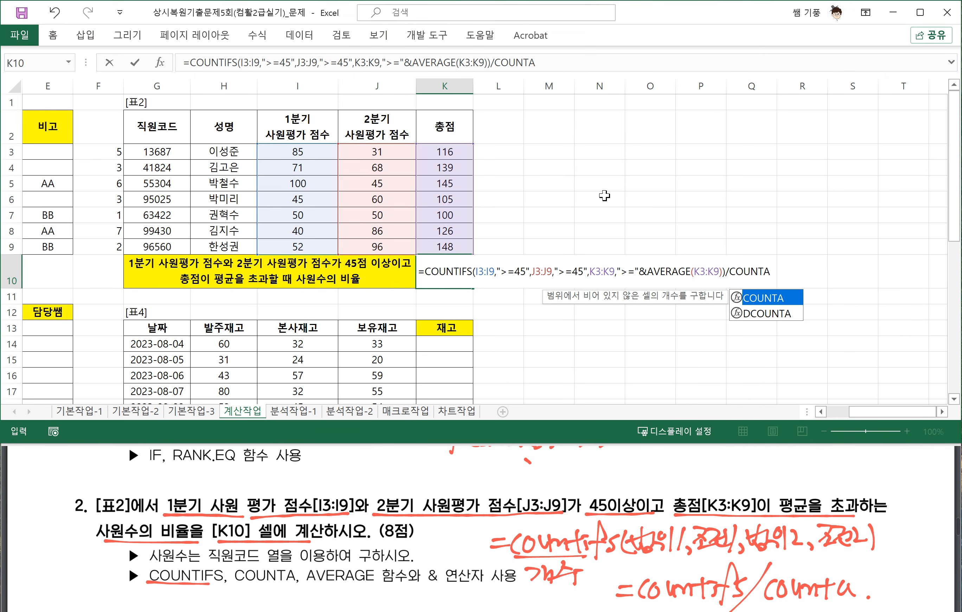
{"action": "type", "text": "("}
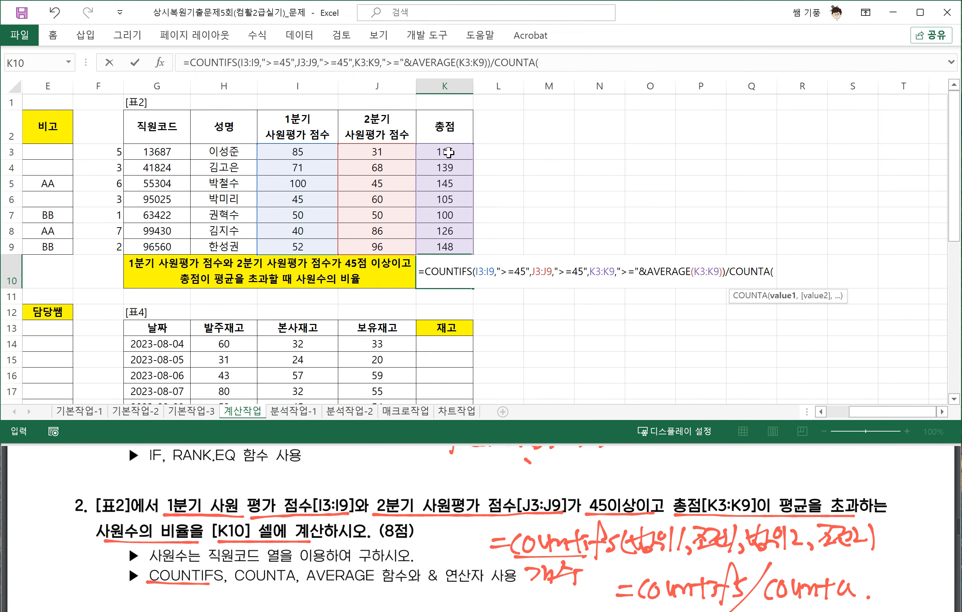
{"action": "left_click_drag", "start_coordinate": [449, 155], "coordinate": [453, 247]}
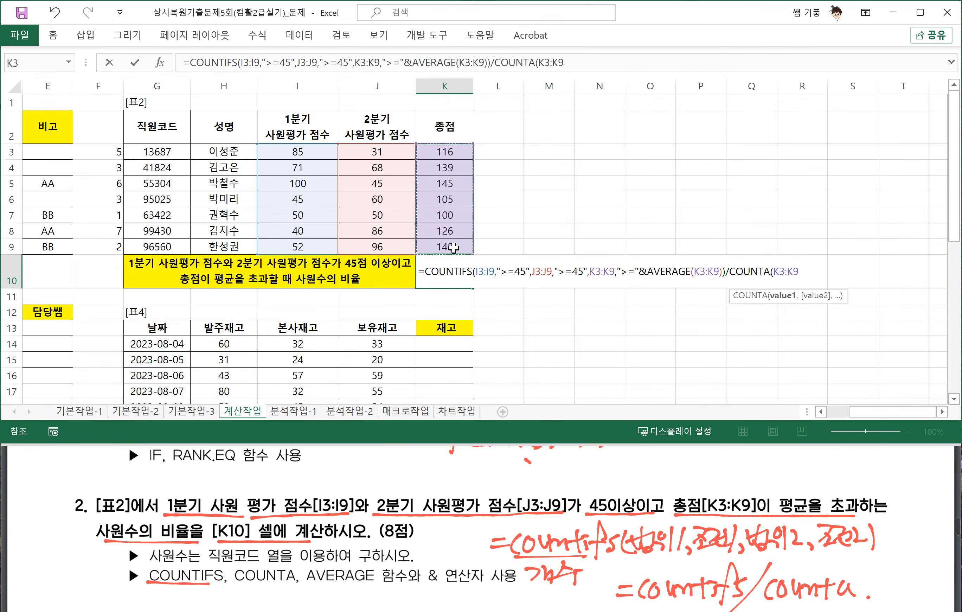
{"action": "type", "text": ")"}
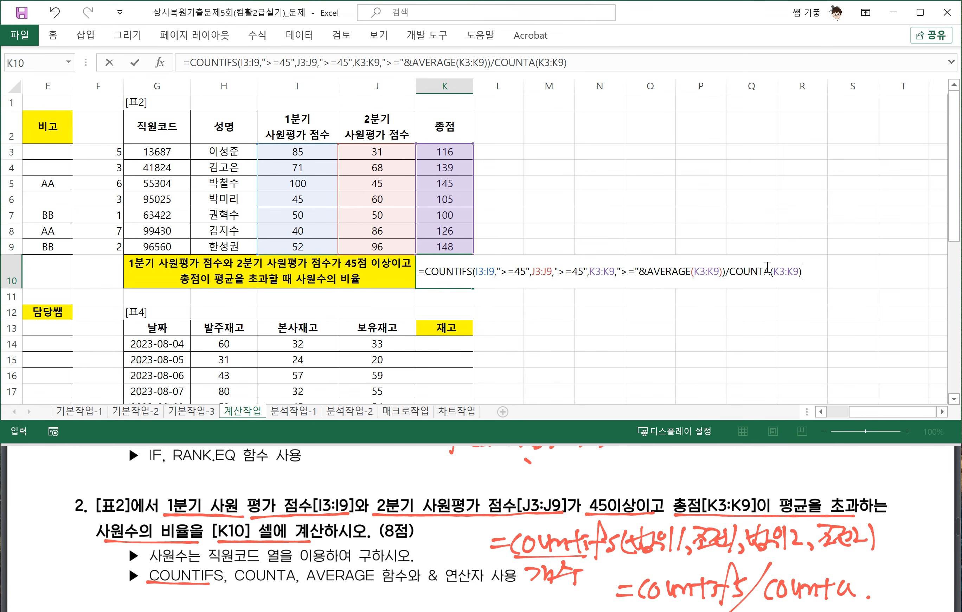
{"action": "key", "text": "Return"}
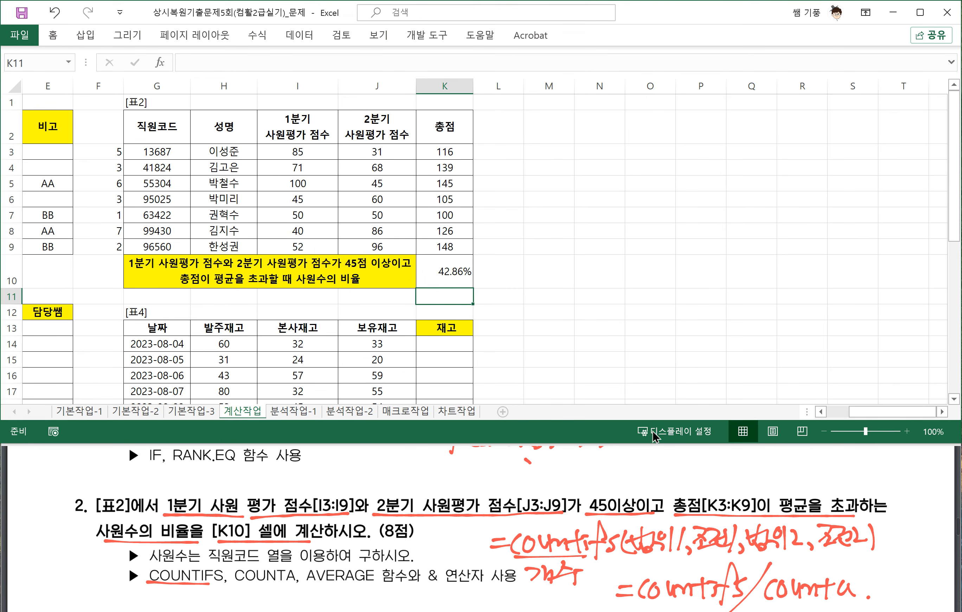
Move on to question 3 and [표3], underlining 항목[C13:C21]의 첫 번째 글자, 교실[D13:D21] and 선생님을 in the exam PDF
{"action": "left_click", "coordinate": [823, 414]}
{"action": "left_click", "coordinate": [822, 414]}
{"action": "left_click", "coordinate": [822, 414]}
{"action": "left_click", "coordinate": [822, 414]}
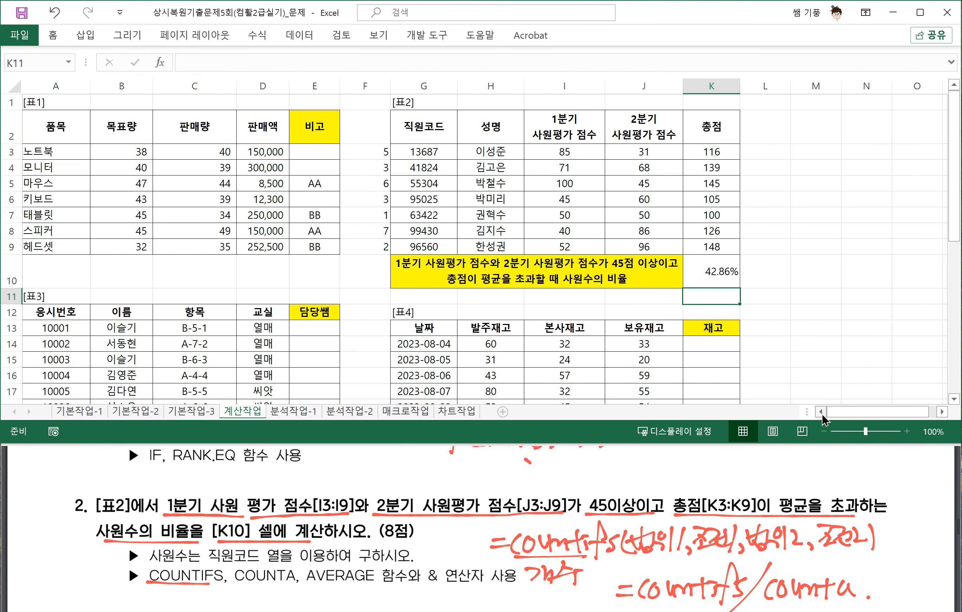
{"action": "scroll", "coordinate": [376, 305], "scroll_direction": "down", "scroll_amount": 2}
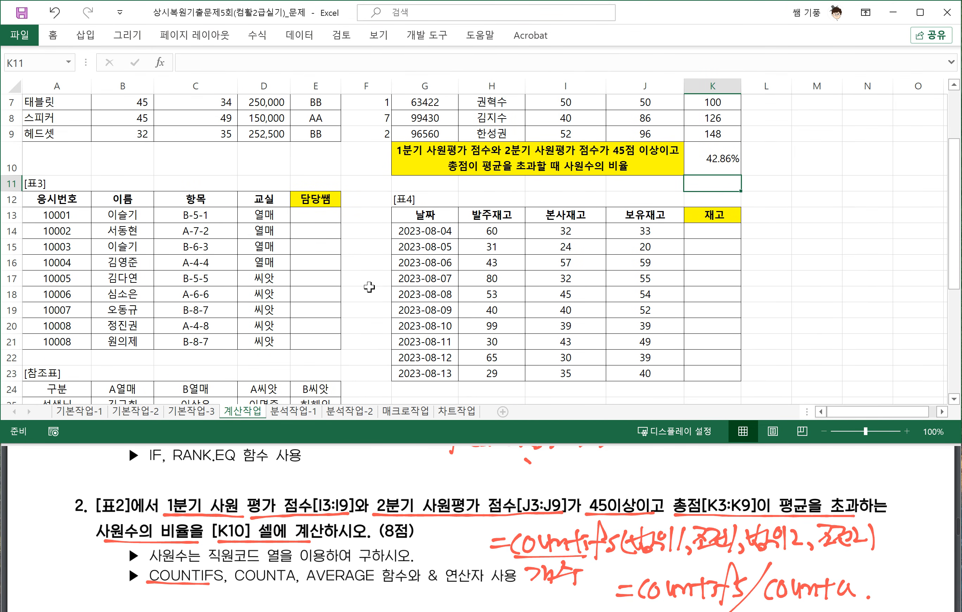
{"action": "scroll", "coordinate": [224, 505], "scroll_direction": "down", "scroll_amount": 5}
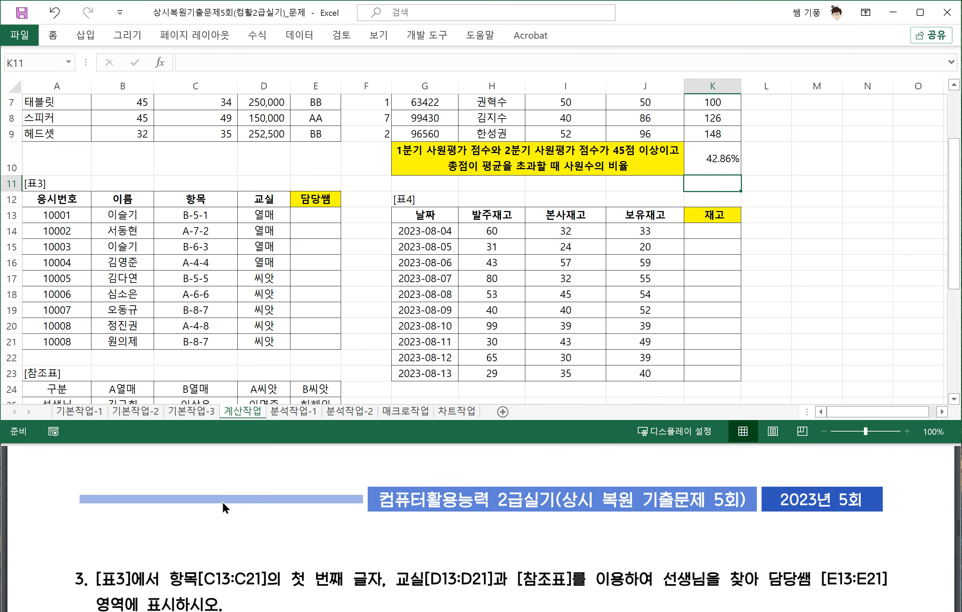
{"action": "left_click_drag", "start_coordinate": [172, 519], "coordinate": [262, 521]}
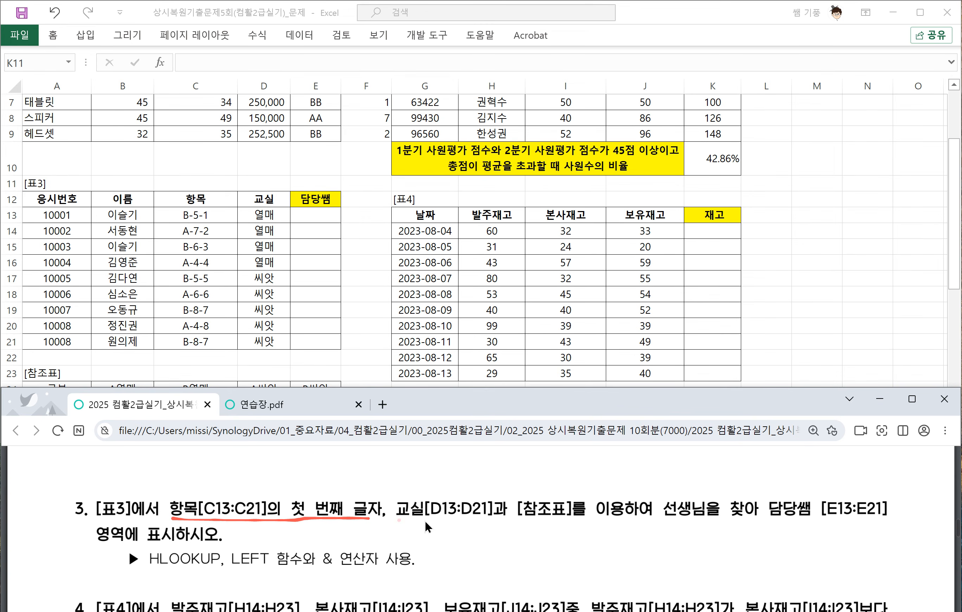
{"action": "scroll", "coordinate": [285, 345], "scroll_direction": "down", "scroll_amount": 1}
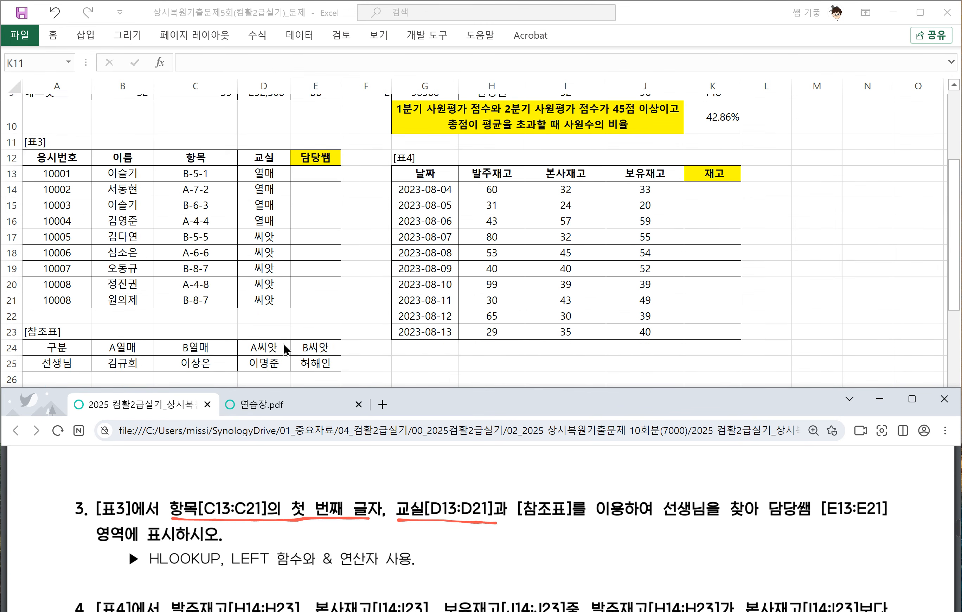
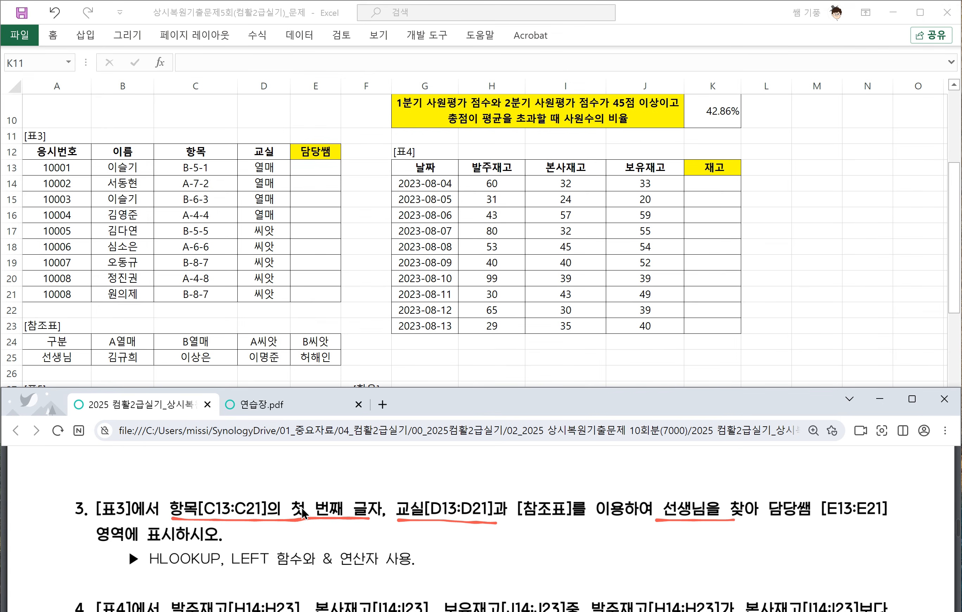
Handwrite the syntax "=Hlookup(기준셀, 참조범위, 행번호, 0" in red below question 3's text
{"action": "mouse_move", "coordinate": [457, 539]}
{"action": "left_mouse_down"}
{"action": "mouse_move", "coordinate": [491, 552]}
{"action": "mouse_move", "coordinate": [548, 544]}
{"action": "left_mouse_up"}
{"action": "mouse_move", "coordinate": [548, 530]}
{"action": "left_mouse_down"}
{"action": "mouse_move", "coordinate": [550, 566]}
{"action": "mouse_move", "coordinate": [555, 547]}
{"action": "mouse_move", "coordinate": [578, 550]}
{"action": "mouse_move", "coordinate": [579, 541]}
{"action": "mouse_move", "coordinate": [591, 548]}
{"action": "mouse_move", "coordinate": [613, 536]}
{"action": "left_mouse_up"}
{"action": "mouse_move", "coordinate": [597, 541]}
{"action": "left_mouse_down"}
{"action": "mouse_move", "coordinate": [609, 548]}
{"action": "mouse_move", "coordinate": [627, 526]}
{"action": "mouse_move", "coordinate": [635, 539]}
{"action": "left_mouse_up"}
{"action": "left_click_drag", "start_coordinate": [626, 540], "coordinate": [635, 552]}
{"action": "mouse_move", "coordinate": [644, 544]}
{"action": "left_mouse_down"}
{"action": "mouse_move", "coordinate": [639, 556]}
{"action": "mouse_move", "coordinate": [661, 533]}
{"action": "left_mouse_up"}
{"action": "left_click_drag", "start_coordinate": [647, 536], "coordinate": [667, 549]}
{"action": "mouse_move", "coordinate": [671, 528]}
{"action": "left_mouse_down"}
{"action": "mouse_move", "coordinate": [671, 544]}
{"action": "mouse_move", "coordinate": [677, 537]}
{"action": "left_mouse_up"}
{"action": "mouse_move", "coordinate": [658, 547]}
{"action": "left_mouse_down"}
{"action": "mouse_move", "coordinate": [652, 556]}
{"action": "mouse_move", "coordinate": [667, 555]}
{"action": "left_mouse_up"}
{"action": "mouse_move", "coordinate": [677, 533]}
{"action": "left_mouse_down"}
{"action": "mouse_move", "coordinate": [691, 527]}
{"action": "mouse_move", "coordinate": [676, 547]}
{"action": "left_mouse_up"}
{"action": "left_click_drag", "start_coordinate": [684, 537], "coordinate": [695, 545]}
{"action": "mouse_move", "coordinate": [697, 533]}
{"action": "left_mouse_down"}
{"action": "mouse_move", "coordinate": [706, 542]}
{"action": "mouse_move", "coordinate": [713, 534]}
{"action": "left_mouse_up"}
{"action": "left_click_drag", "start_coordinate": [715, 530], "coordinate": [707, 550]}
{"action": "left_click_drag", "start_coordinate": [727, 526], "coordinate": [724, 531]}
{"action": "left_click_drag", "start_coordinate": [717, 544], "coordinate": [733, 549]}
{"action": "mouse_move", "coordinate": [741, 542]}
{"action": "left_mouse_down"}
{"action": "mouse_move", "coordinate": [733, 552]}
{"action": "mouse_move", "coordinate": [757, 531]}
{"action": "left_mouse_up"}
{"action": "left_click_drag", "start_coordinate": [746, 538], "coordinate": [764, 539]}
{"action": "left_click_drag", "start_coordinate": [767, 526], "coordinate": [770, 547]}
{"action": "left_click_drag", "start_coordinate": [775, 525], "coordinate": [784, 542]}
{"action": "left_click_drag", "start_coordinate": [784, 526], "coordinate": [793, 546]}
{"action": "left_click_drag", "start_coordinate": [795, 523], "coordinate": [807, 532]}
{"action": "left_click_drag", "start_coordinate": [796, 535], "coordinate": [809, 544]}
{"action": "mouse_move", "coordinate": [813, 542]}
{"action": "left_mouse_down"}
{"action": "mouse_move", "coordinate": [817, 551]}
{"action": "mouse_move", "coordinate": [830, 531]}
{"action": "left_mouse_up"}
{"action": "left_click_drag", "start_coordinate": [842, 522], "coordinate": [842, 546]}
Annotate the last HLOOKUP argument by hand as 0→정확한 and 1→유사한
{"action": "left_click_drag", "start_coordinate": [829, 552], "coordinate": [827, 570]}
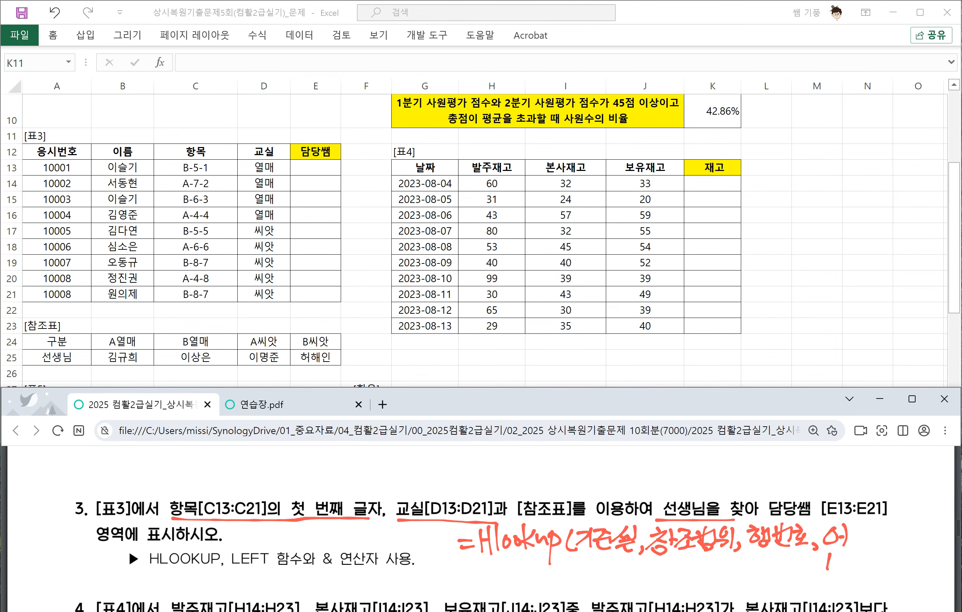
{"action": "left_click_drag", "start_coordinate": [842, 531], "coordinate": [855, 531]}
{"action": "mouse_move", "coordinate": [855, 525]}
{"action": "left_mouse_down"}
{"action": "mouse_move", "coordinate": [856, 545]}
{"action": "mouse_move", "coordinate": [871, 523]}
{"action": "left_mouse_up"}
{"action": "mouse_move", "coordinate": [870, 526]}
{"action": "left_mouse_down"}
{"action": "mouse_move", "coordinate": [860, 542]}
{"action": "mouse_move", "coordinate": [876, 539]}
{"action": "left_mouse_up"}
{"action": "left_click_drag", "start_coordinate": [875, 523], "coordinate": [885, 543]}
{"action": "left_click_drag", "start_coordinate": [885, 528], "coordinate": [893, 527]}
{"action": "mouse_move", "coordinate": [887, 529]}
{"action": "left_mouse_down"}
{"action": "mouse_move", "coordinate": [895, 539]}
{"action": "mouse_move", "coordinate": [898, 529]}
{"action": "left_mouse_up"}
{"action": "mouse_move", "coordinate": [899, 519]}
{"action": "left_mouse_down"}
{"action": "mouse_move", "coordinate": [900, 544]}
{"action": "mouse_move", "coordinate": [905, 530]}
{"action": "left_mouse_up"}
{"action": "mouse_move", "coordinate": [888, 540]}
{"action": "left_mouse_down"}
{"action": "mouse_move", "coordinate": [905, 541]}
{"action": "mouse_move", "coordinate": [913, 530]}
{"action": "left_mouse_up"}
{"action": "mouse_move", "coordinate": [906, 534]}
{"action": "left_mouse_down"}
{"action": "mouse_move", "coordinate": [916, 530]}
{"action": "mouse_move", "coordinate": [920, 542]}
{"action": "left_mouse_up"}
{"action": "mouse_move", "coordinate": [918, 531]}
{"action": "left_mouse_down"}
{"action": "mouse_move", "coordinate": [926, 530]}
{"action": "mouse_move", "coordinate": [922, 545]}
{"action": "left_mouse_up"}
{"action": "left_click_drag", "start_coordinate": [834, 568], "coordinate": [852, 567]}
{"action": "mouse_move", "coordinate": [841, 558]}
{"action": "left_mouse_down"}
{"action": "mouse_move", "coordinate": [842, 577]}
{"action": "mouse_move", "coordinate": [861, 555]}
{"action": "left_mouse_up"}
{"action": "mouse_move", "coordinate": [859, 565]}
{"action": "left_mouse_down"}
{"action": "mouse_move", "coordinate": [873, 563]}
{"action": "mouse_move", "coordinate": [860, 582]}
{"action": "left_mouse_up"}
{"action": "left_click_drag", "start_coordinate": [869, 567], "coordinate": [870, 571]}
{"action": "mouse_move", "coordinate": [877, 563]}
{"action": "left_mouse_down"}
{"action": "mouse_move", "coordinate": [889, 578]}
{"action": "mouse_move", "coordinate": [903, 557]}
{"action": "left_mouse_up"}
{"action": "left_click_drag", "start_coordinate": [899, 562], "coordinate": [911, 571]}
{"action": "left_click_drag", "start_coordinate": [911, 561], "coordinate": [916, 576]}
Handwrite "0=false" and "1=True" under the HLOOKUP syntax and circle the & in question 3's function list
{"action": "left_click_drag", "start_coordinate": [470, 568], "coordinate": [488, 571]}
{"action": "mouse_move", "coordinate": [476, 585]}
{"action": "left_mouse_down"}
{"action": "mouse_move", "coordinate": [514, 574]}
{"action": "mouse_move", "coordinate": [501, 576]}
{"action": "left_mouse_up"}
{"action": "mouse_move", "coordinate": [519, 574]}
{"action": "left_mouse_down"}
{"action": "mouse_move", "coordinate": [520, 585]}
{"action": "mouse_move", "coordinate": [554, 586]}
{"action": "left_mouse_up"}
{"action": "mouse_move", "coordinate": [608, 560]}
{"action": "left_mouse_down"}
{"action": "mouse_move", "coordinate": [600, 587]}
{"action": "mouse_move", "coordinate": [627, 570]}
{"action": "left_mouse_up"}
{"action": "left_click_drag", "start_coordinate": [615, 582], "coordinate": [662, 561]}
{"action": "mouse_move", "coordinate": [651, 564]}
{"action": "left_mouse_down"}
{"action": "mouse_move", "coordinate": [647, 590]}
{"action": "mouse_move", "coordinate": [664, 573]}
{"action": "left_mouse_up"}
{"action": "left_click_drag", "start_coordinate": [660, 574], "coordinate": [676, 586]}
{"action": "left_click_drag", "start_coordinate": [677, 579], "coordinate": [689, 574]}
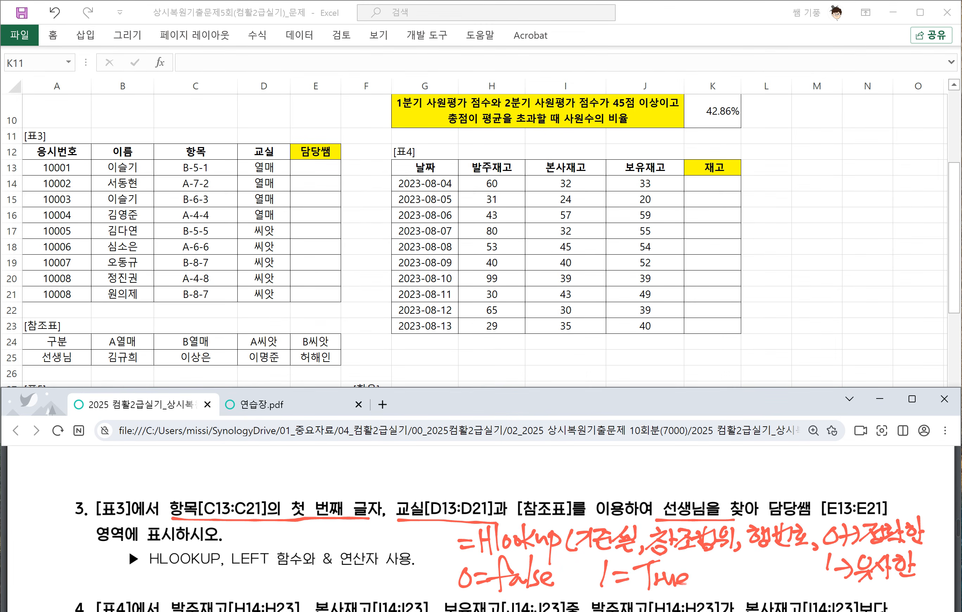
{"action": "mouse_move", "coordinate": [315, 552]}
{"action": "left_mouse_down"}
{"action": "mouse_move", "coordinate": [346, 564]}
{"action": "mouse_move", "coordinate": [333, 583]}
{"action": "left_mouse_up"}
Handwrite the LEFT function syntax "=Left(문자,k)" in red above question 3
{"action": "left_click", "coordinate": [312, 167]}
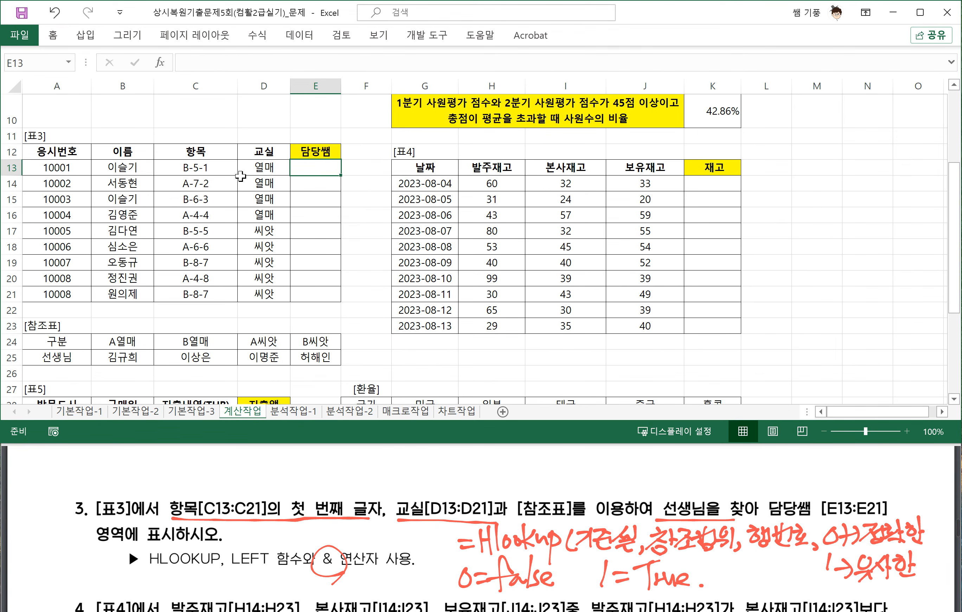
{"action": "left_click_drag", "start_coordinate": [381, 472], "coordinate": [392, 471]}
{"action": "mouse_move", "coordinate": [380, 481]}
{"action": "left_mouse_down"}
{"action": "mouse_move", "coordinate": [423, 480]}
{"action": "mouse_move", "coordinate": [430, 488]}
{"action": "left_mouse_up"}
{"action": "left_click_drag", "start_coordinate": [423, 480], "coordinate": [443, 483]}
{"action": "mouse_move", "coordinate": [444, 480]}
{"action": "left_mouse_down"}
{"action": "mouse_move", "coordinate": [465, 482]}
{"action": "mouse_move", "coordinate": [478, 469]}
{"action": "left_mouse_up"}
{"action": "left_click_drag", "start_coordinate": [476, 458], "coordinate": [491, 464]}
{"action": "mouse_move", "coordinate": [472, 473]}
{"action": "left_mouse_down"}
{"action": "mouse_move", "coordinate": [492, 468]}
{"action": "mouse_move", "coordinate": [485, 477]}
{"action": "left_mouse_up"}
{"action": "left_click_drag", "start_coordinate": [478, 474], "coordinate": [493, 476]}
{"action": "left_click_drag", "start_coordinate": [499, 467], "coordinate": [509, 482]}
{"action": "left_click_drag", "start_coordinate": [510, 472], "coordinate": [518, 481]}
{"action": "left_click_drag", "start_coordinate": [525, 455], "coordinate": [526, 472]}
{"action": "left_click_drag", "start_coordinate": [528, 471], "coordinate": [539, 483]}
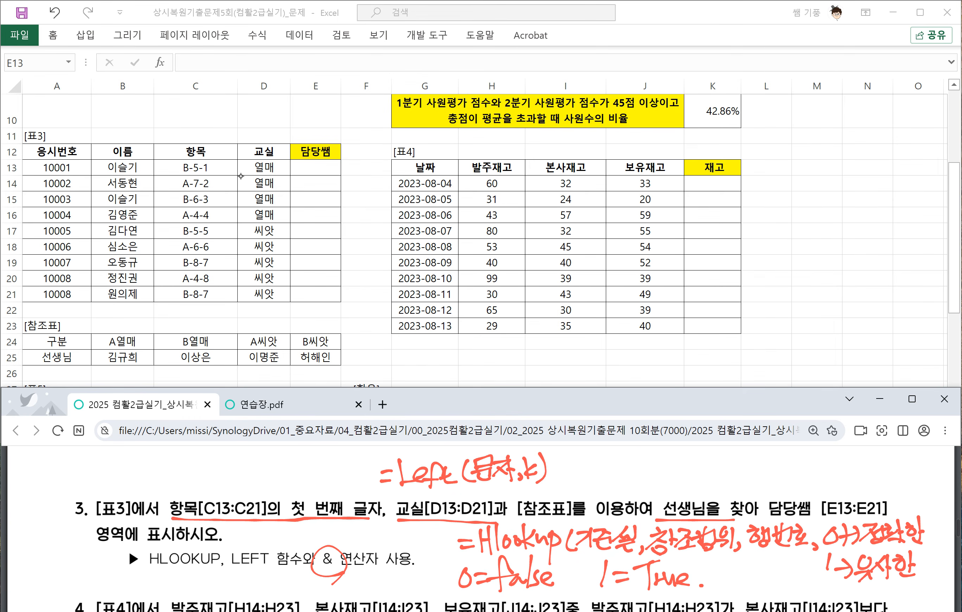
Enter =LEFT(C13,1) in E13 of [표3] and fill it down to E21
{"action": "left_click", "coordinate": [317, 166]}
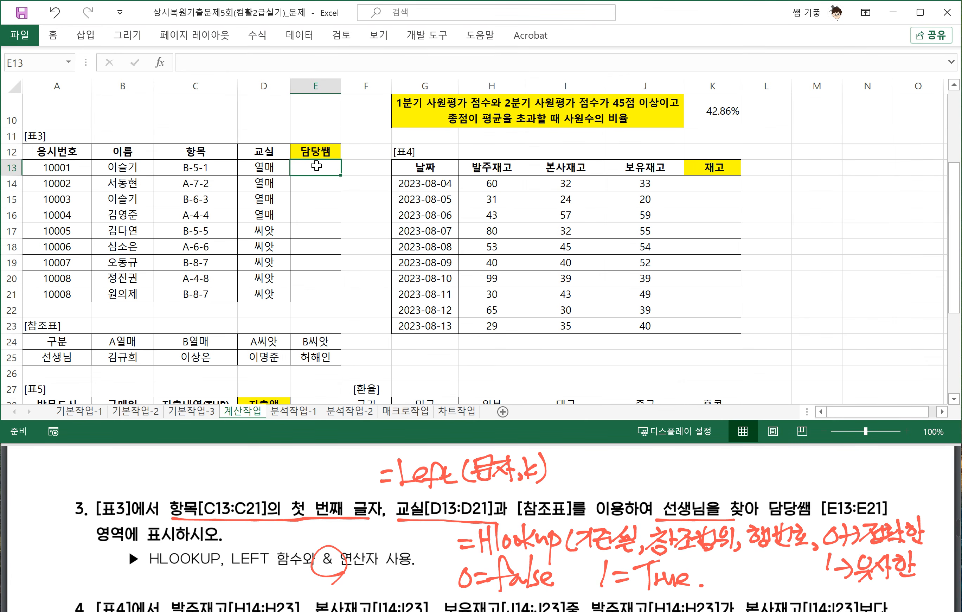
{"action": "type", "text": "=LE"}
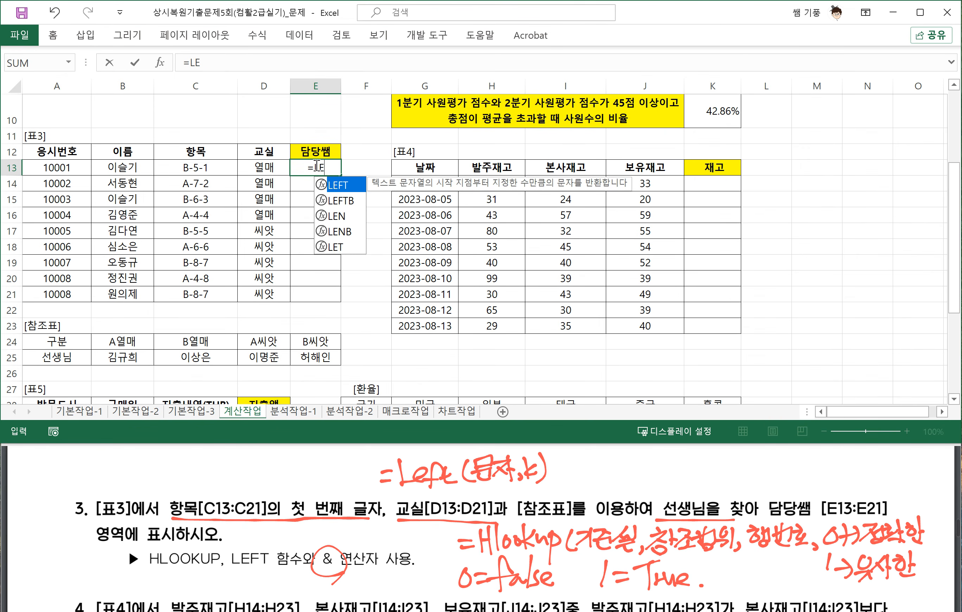
{"action": "type", "text": "FT("}
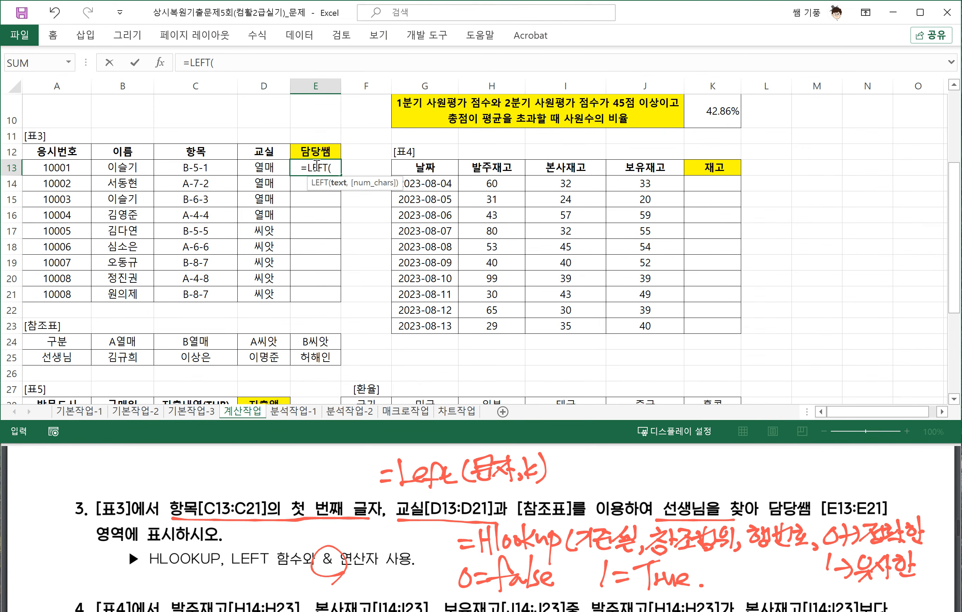
{"action": "left_click", "coordinate": [197, 169]}
{"action": "type", "text": ",1"}
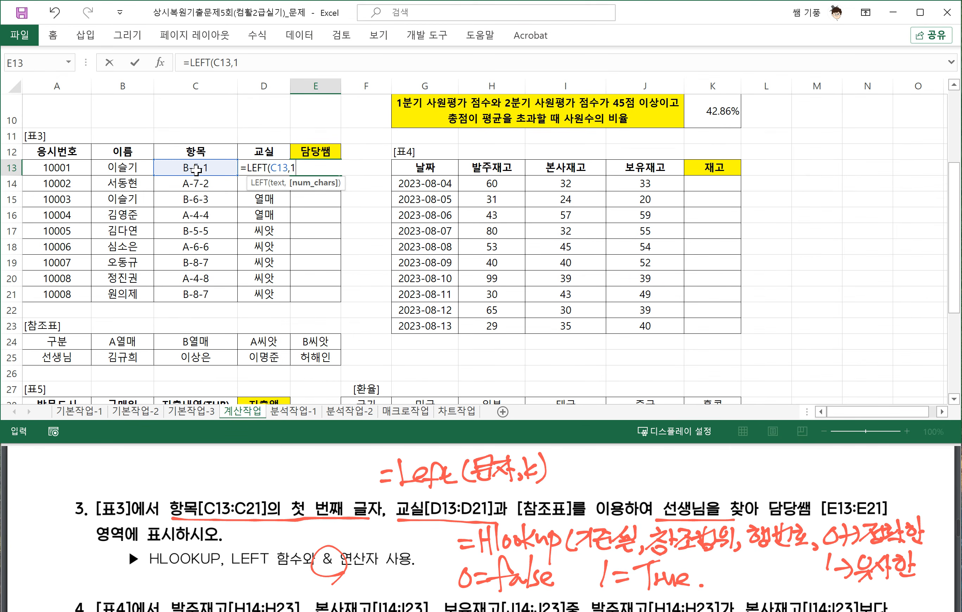
{"action": "type", "text": ")"}
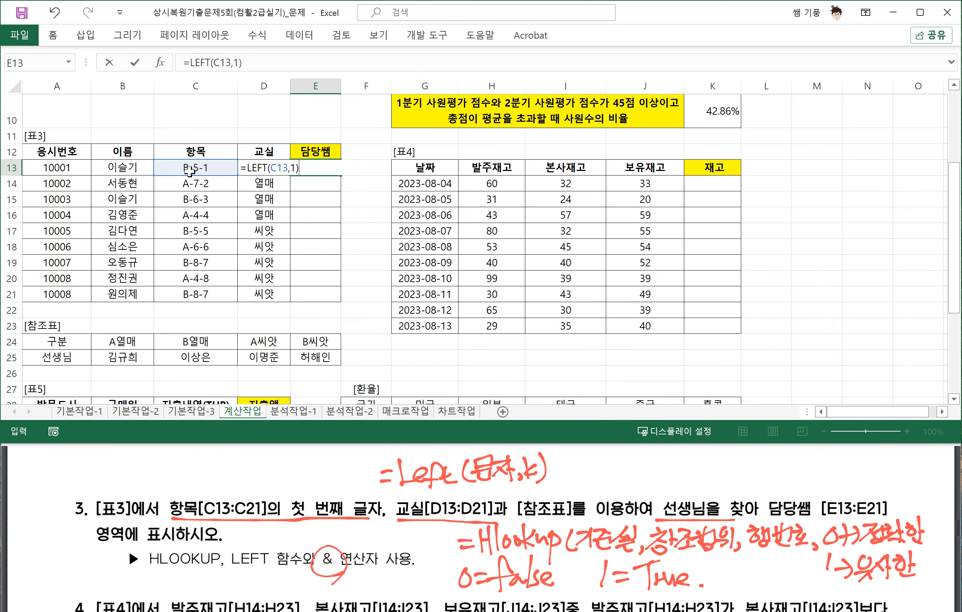
{"action": "key", "text": "Return"}
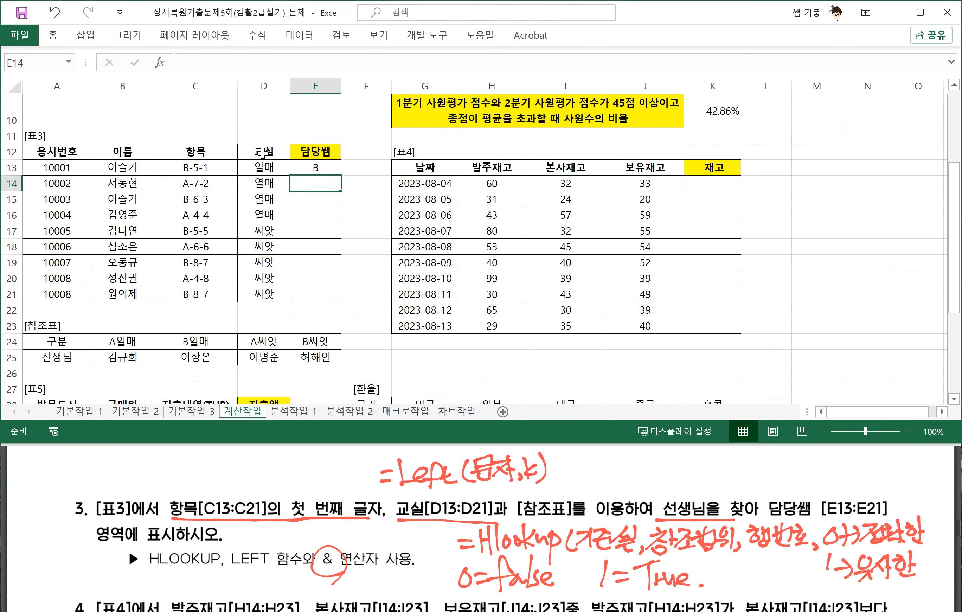
{"action": "left_click", "coordinate": [336, 168]}
{"action": "left_click_drag", "start_coordinate": [341, 176], "coordinate": [343, 303]}
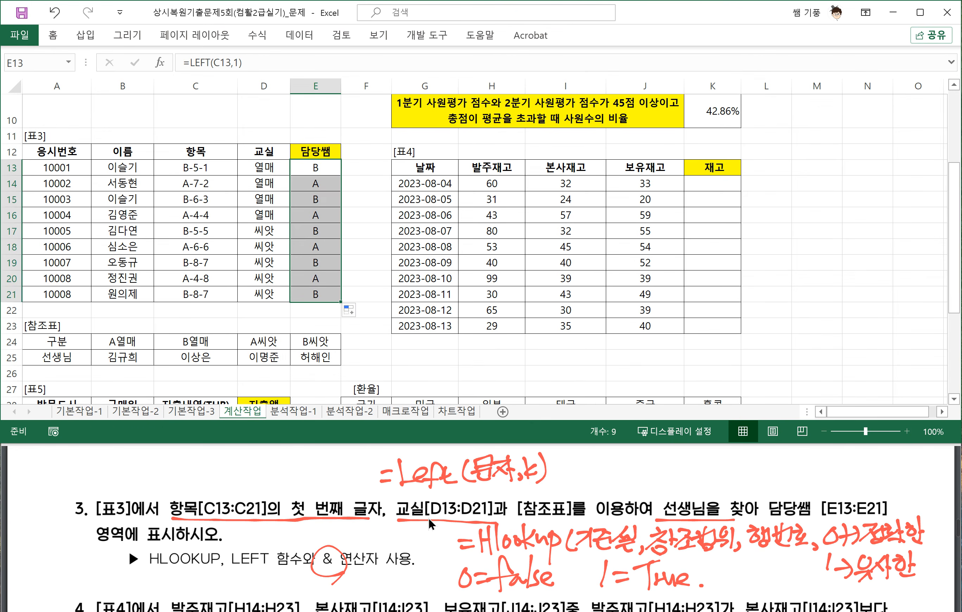
Extend the E13 formula to =LEFT(C13,1)&D13 and fill it down to E21
{"action": "double_click", "coordinate": [320, 168]}
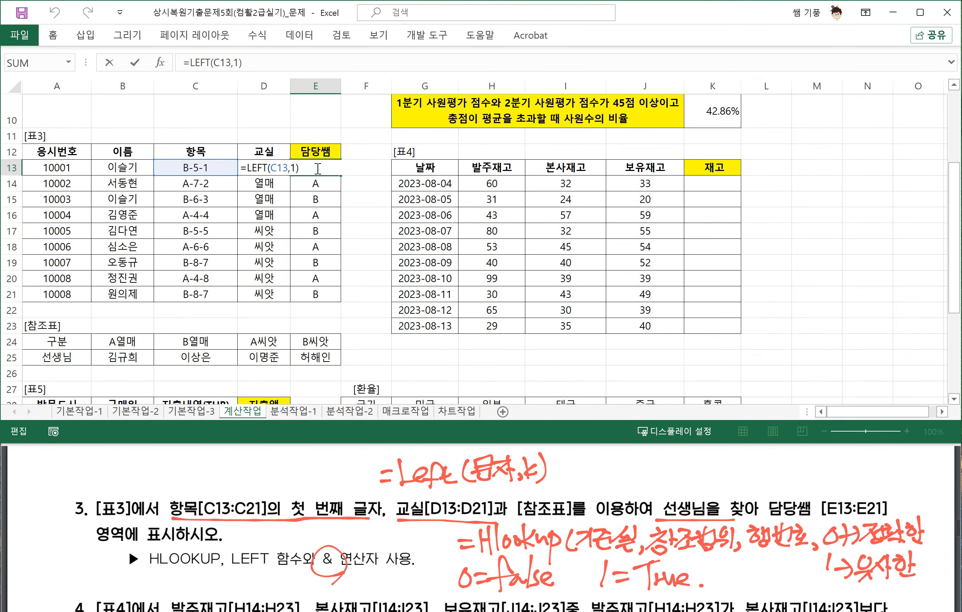
{"action": "type", "text": "&"}
{"action": "left_click", "coordinate": [257, 151]}
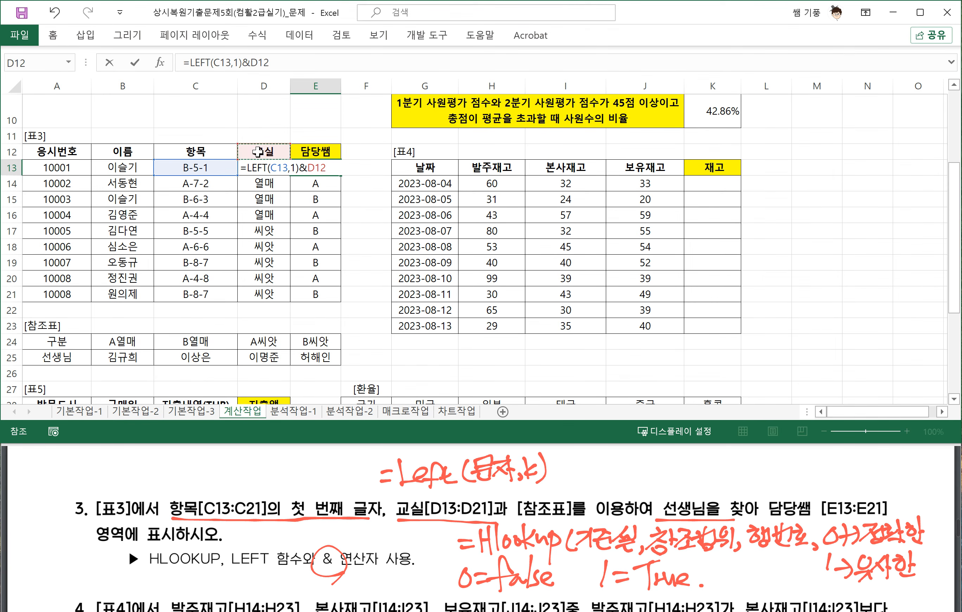
{"action": "key", "text": "Down"}
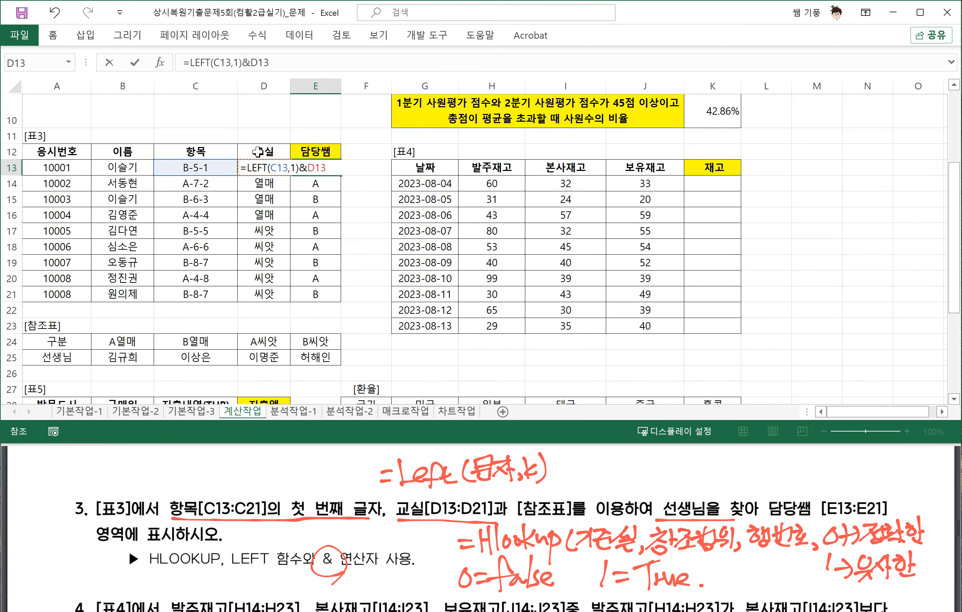
{"action": "key", "text": "Return"}
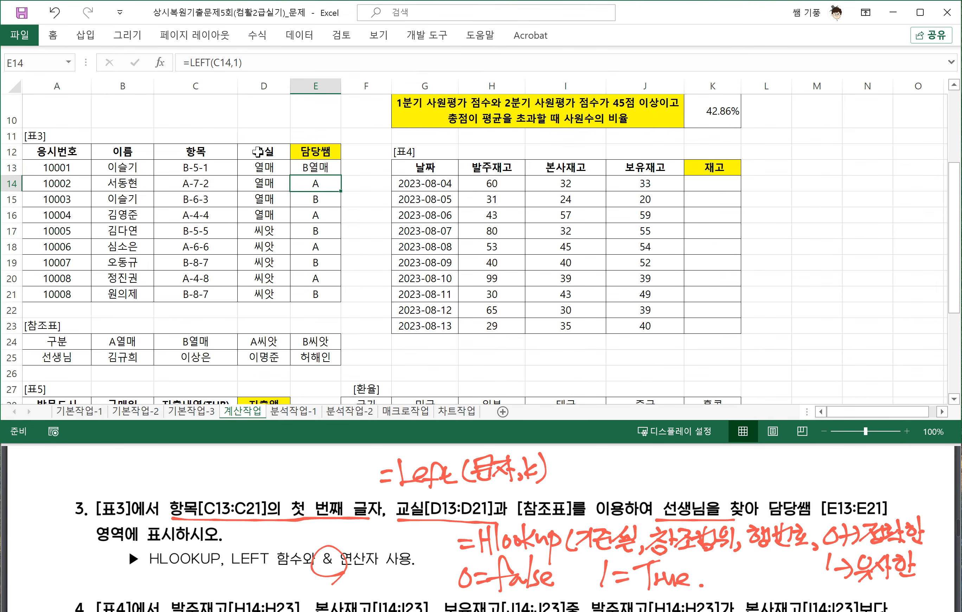
{"action": "left_click", "coordinate": [297, 167]}
{"action": "left_click_drag", "start_coordinate": [340, 175], "coordinate": [333, 301]}
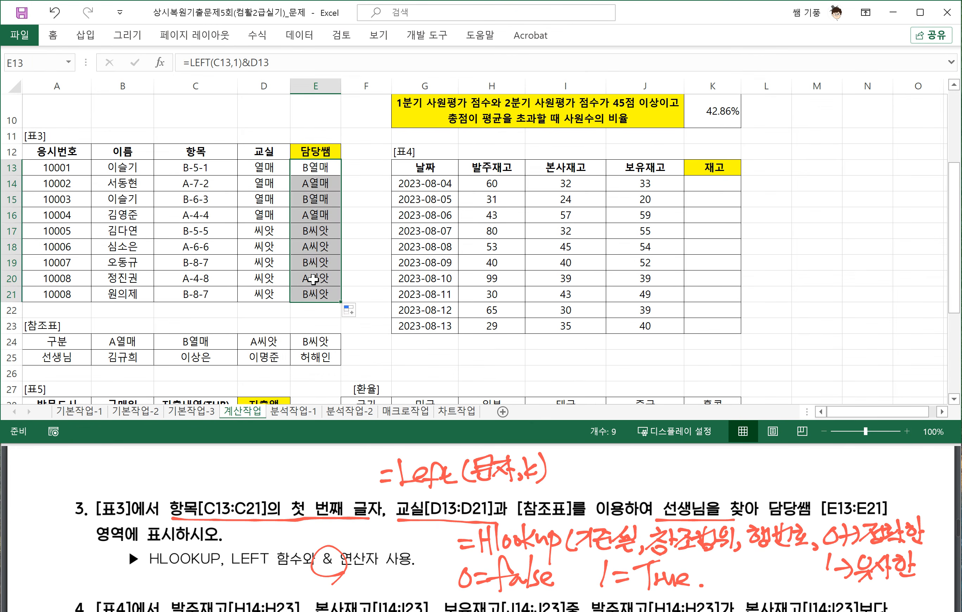
{"action": "left_click", "coordinate": [305, 194]}
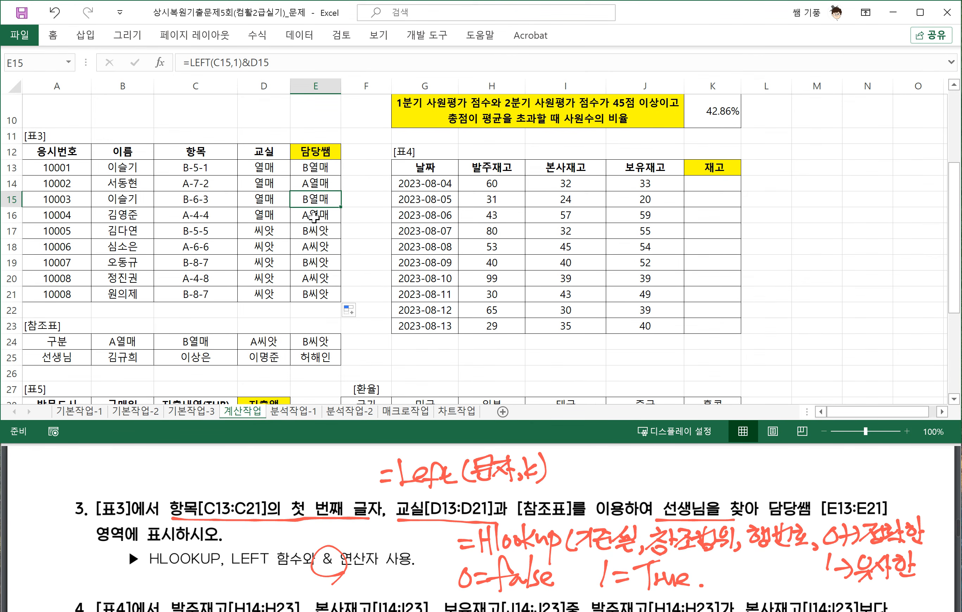
With the red pen, circle E13 on the worksheet and handwrite 기준셀 above the 담당쌤 header
{"action": "left_click", "coordinate": [127, 35]}
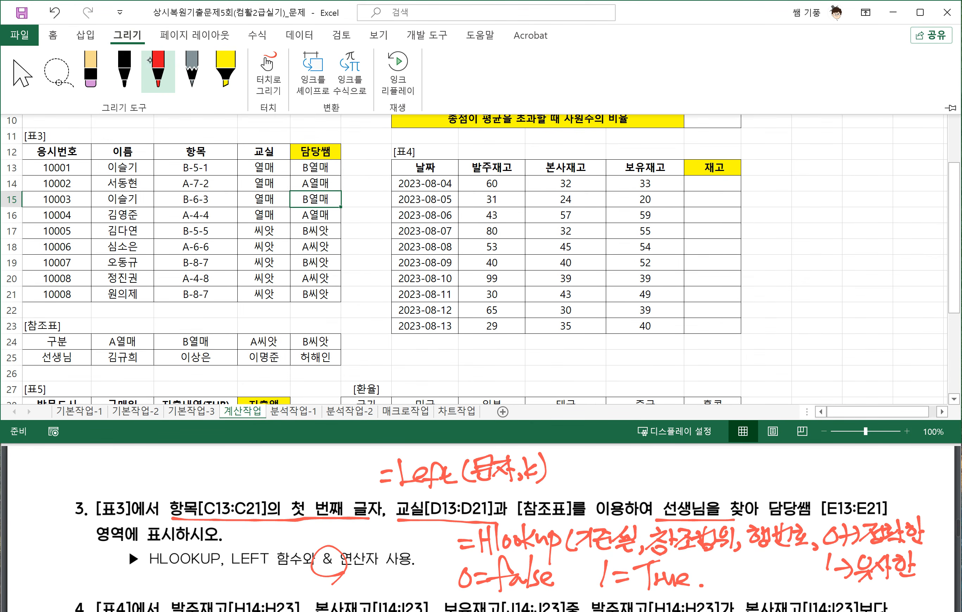
{"action": "left_click", "coordinate": [149, 60]}
{"action": "mouse_move", "coordinate": [319, 176]}
{"action": "left_mouse_down"}
{"action": "mouse_move", "coordinate": [302, 155]}
{"action": "mouse_move", "coordinate": [312, 178]}
{"action": "left_mouse_up"}
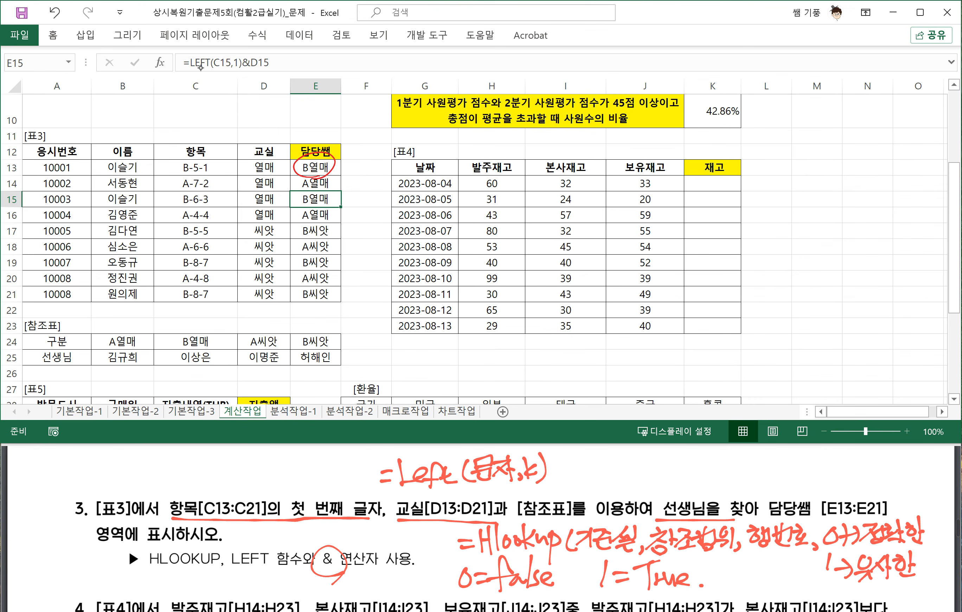
{"action": "mouse_move", "coordinate": [290, 130]}
{"action": "left_mouse_down"}
{"action": "mouse_move", "coordinate": [301, 128]}
{"action": "mouse_move", "coordinate": [291, 143]}
{"action": "left_mouse_up"}
{"action": "mouse_move", "coordinate": [307, 124]}
{"action": "left_mouse_down"}
{"action": "mouse_move", "coordinate": [306, 144]}
{"action": "mouse_move", "coordinate": [327, 143]}
{"action": "left_mouse_up"}
{"action": "left_click_drag", "start_coordinate": [329, 117], "coordinate": [335, 136]}
{"action": "left_click_drag", "start_coordinate": [327, 130], "coordinate": [349, 132]}
{"action": "left_click_drag", "start_coordinate": [335, 133], "coordinate": [349, 139]}
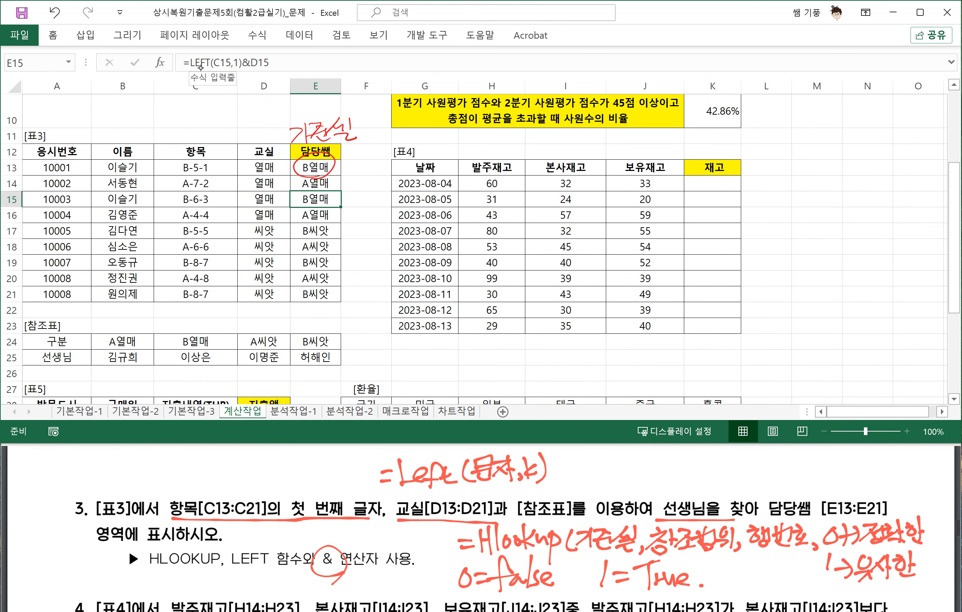
Box B24:E25 of [참조표] in red with the label 참조범위, and mark its row numbers with the label 행번호
{"action": "scroll", "coordinate": [201, 67], "scroll_direction": "down", "scroll_amount": 2}
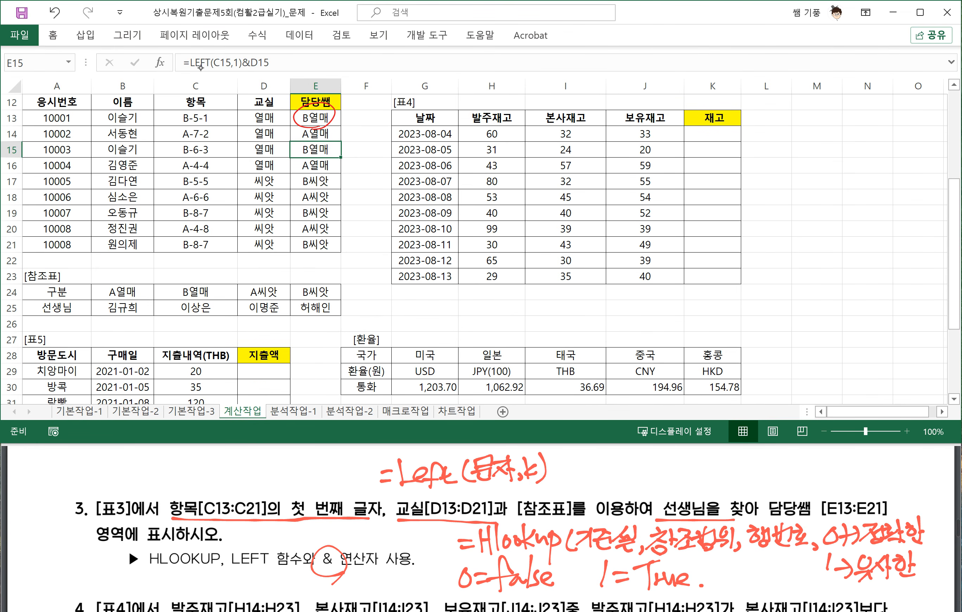
{"action": "mouse_move", "coordinate": [95, 277]}
{"action": "left_mouse_down"}
{"action": "mouse_move", "coordinate": [150, 322]}
{"action": "mouse_move", "coordinate": [259, 319]}
{"action": "mouse_move", "coordinate": [344, 282]}
{"action": "mouse_move", "coordinate": [95, 278]}
{"action": "left_mouse_up"}
{"action": "left_click_drag", "start_coordinate": [358, 300], "coordinate": [379, 291]}
{"action": "mouse_move", "coordinate": [371, 299]}
{"action": "left_mouse_down"}
{"action": "mouse_move", "coordinate": [356, 314]}
{"action": "mouse_move", "coordinate": [377, 301]}
{"action": "left_mouse_up"}
{"action": "mouse_move", "coordinate": [381, 287]}
{"action": "left_mouse_down"}
{"action": "mouse_move", "coordinate": [382, 309]}
{"action": "mouse_move", "coordinate": [405, 314]}
{"action": "mouse_move", "coordinate": [426, 304]}
{"action": "mouse_move", "coordinate": [424, 315]}
{"action": "left_mouse_up"}
{"action": "left_click_drag", "start_coordinate": [435, 290], "coordinate": [428, 314]}
{"action": "left_click_drag", "start_coordinate": [443, 292], "coordinate": [444, 314]}
{"action": "left_click", "coordinate": [454, 312]}
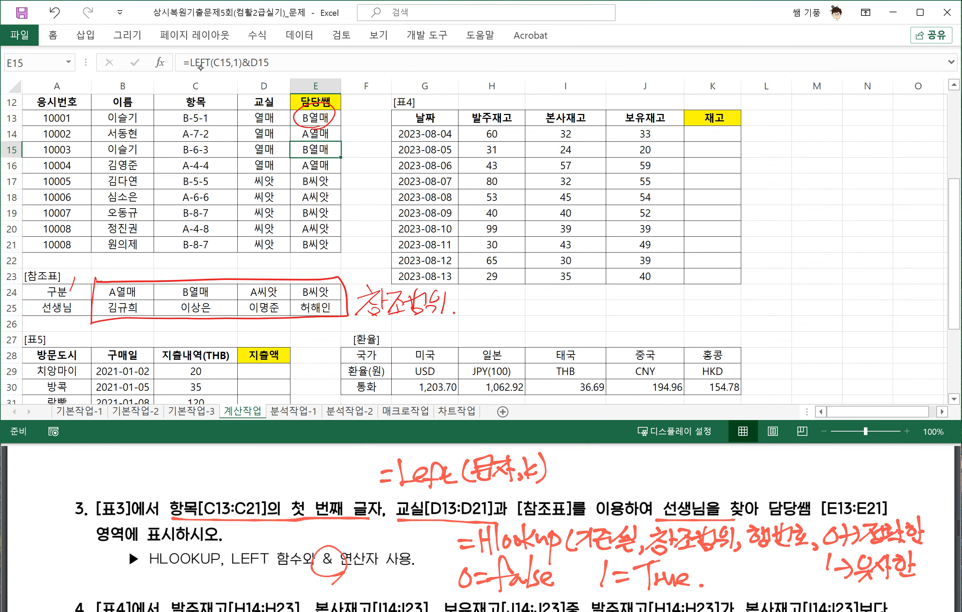
{"action": "mouse_move", "coordinate": [70, 303]}
{"action": "left_mouse_down"}
{"action": "mouse_move", "coordinate": [81, 327]}
{"action": "mouse_move", "coordinate": [65, 366]}
{"action": "mouse_move", "coordinate": [80, 355]}
{"action": "mouse_move", "coordinate": [87, 361]}
{"action": "mouse_move", "coordinate": [97, 344]}
{"action": "mouse_move", "coordinate": [110, 353]}
{"action": "left_mouse_up"}
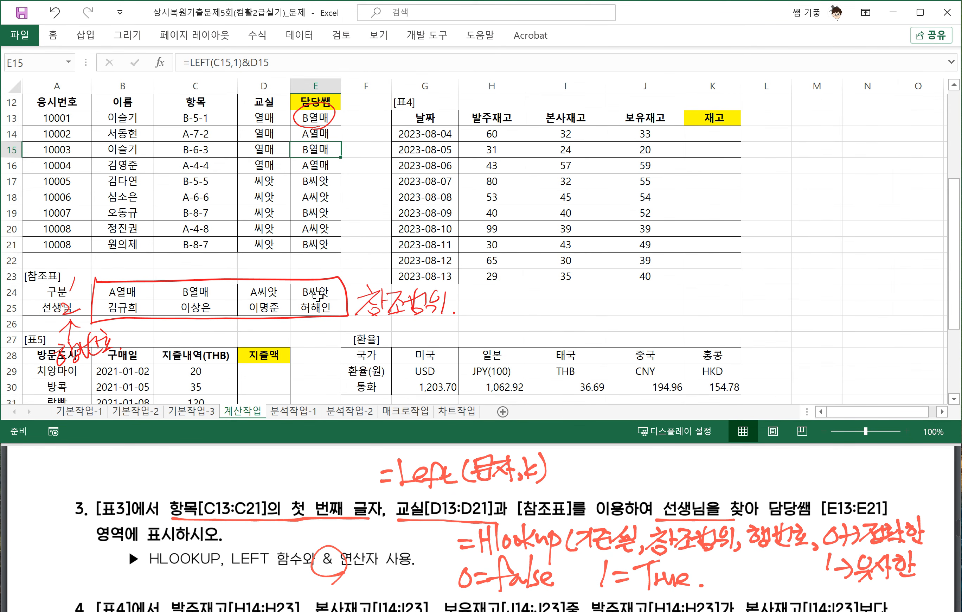
Erase the red circle on E13 and wrap its formula in HLOOKUP with $B$24:$E$25 of [참조표] as the absolute lookup range
{"action": "left_click", "coordinate": [329, 115]}
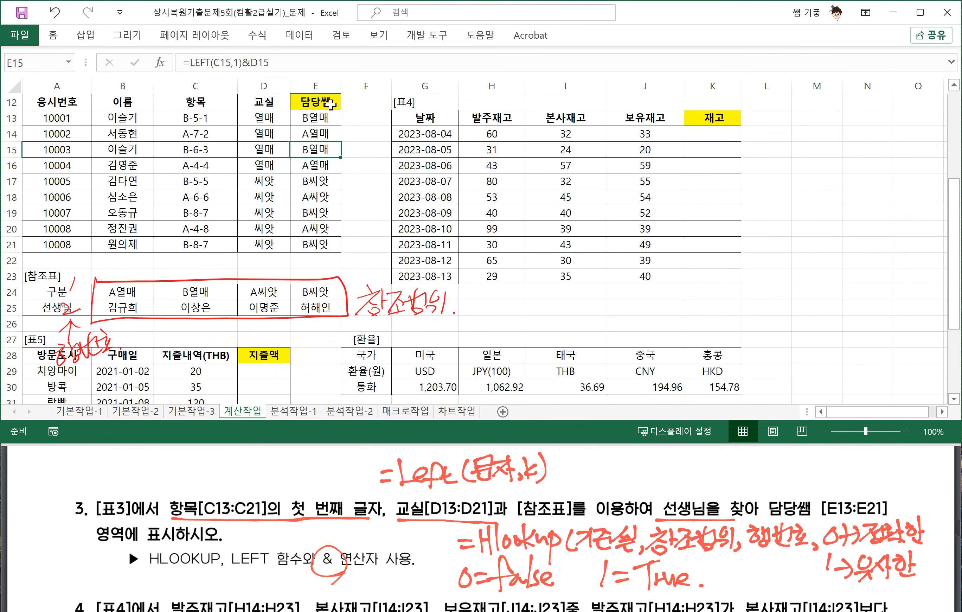
{"action": "double_click", "coordinate": [307, 116]}
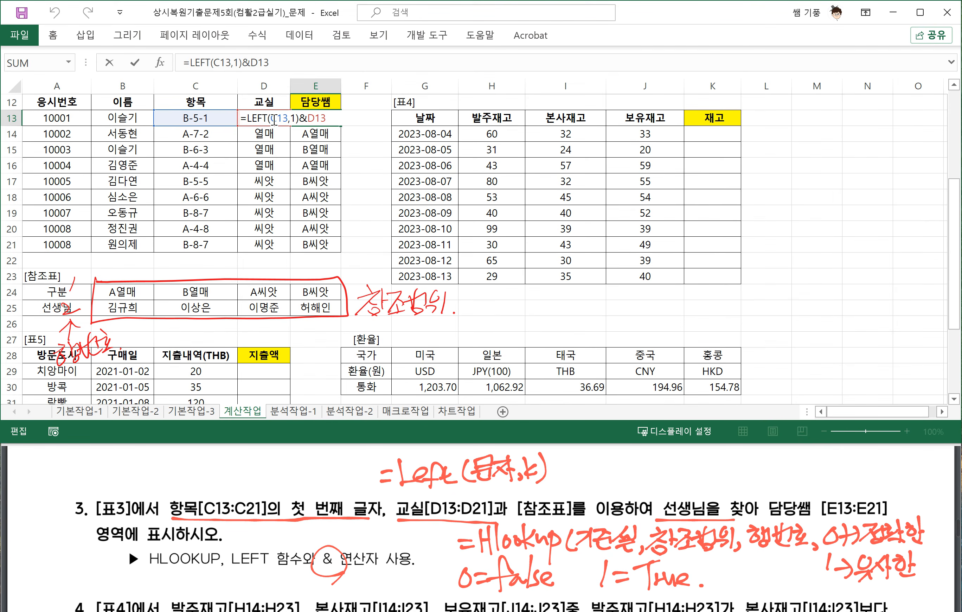
{"action": "type", "text": "HL"}
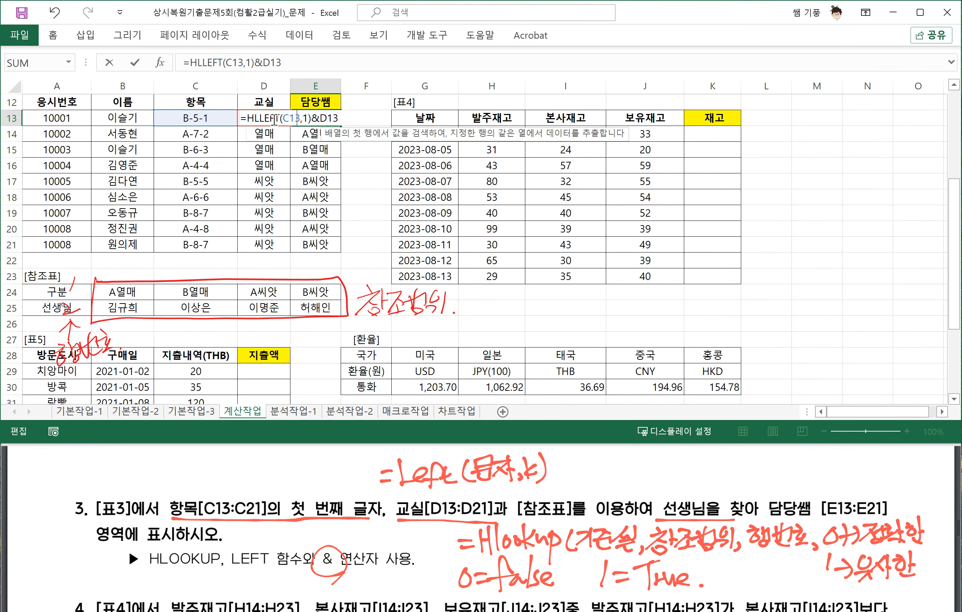
{"action": "key", "text": "Tab"}
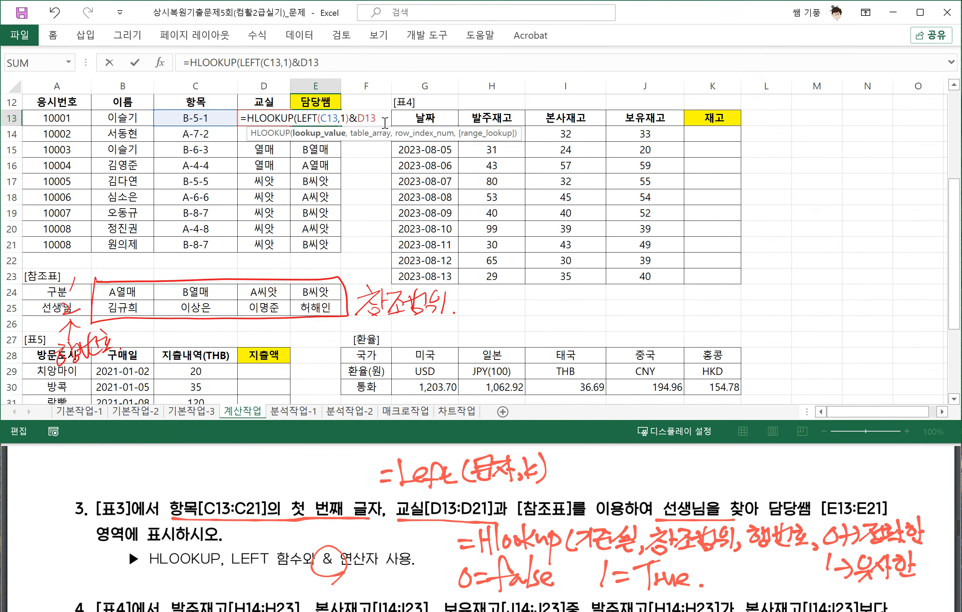
{"action": "type", "text": ","}
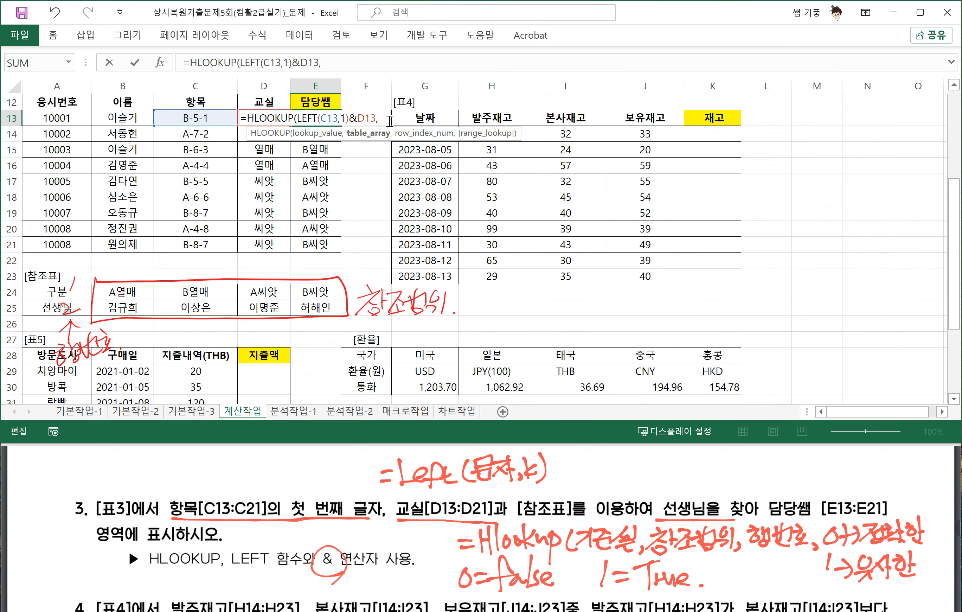
{"action": "left_click_drag", "start_coordinate": [123, 294], "coordinate": [318, 305]}
{"action": "key", "text": "F4"}
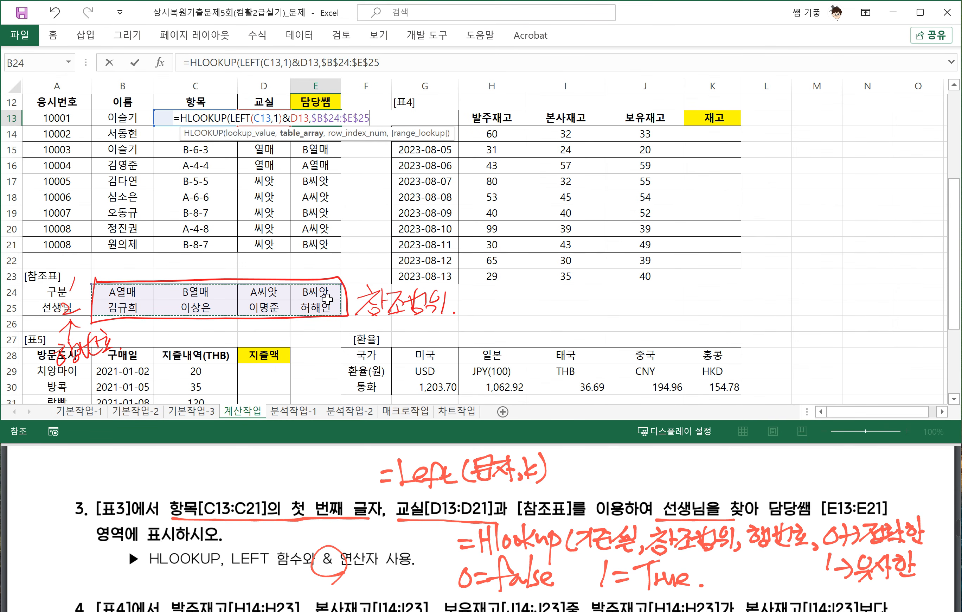
{"action": "type", "text": ","}
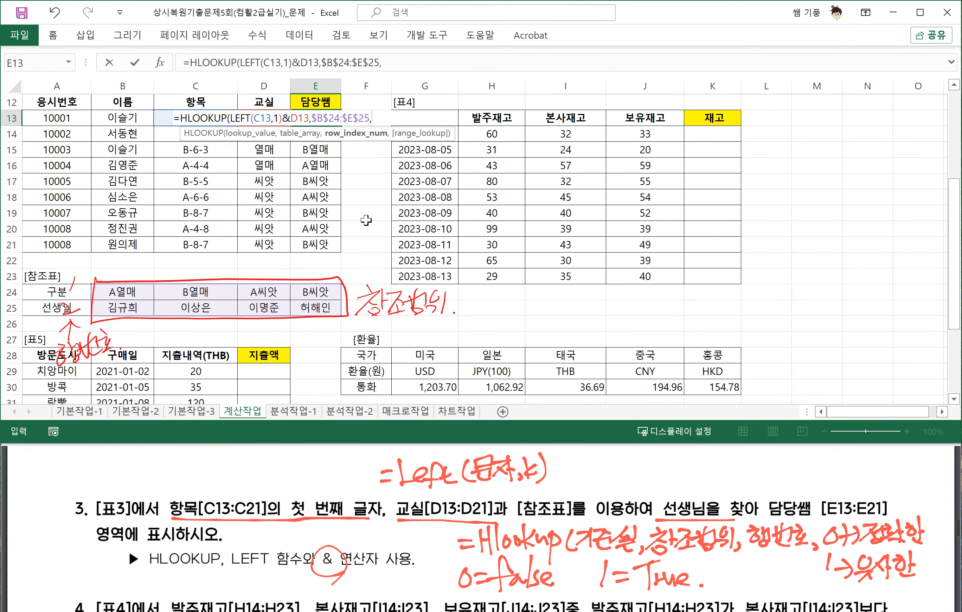
Complete the E13 formula as =HLOOKUP(LEFT(C13,1)&D13,$B$24:$E$25,2,0) and fill it down to E21
{"action": "type", "text": "2,"}
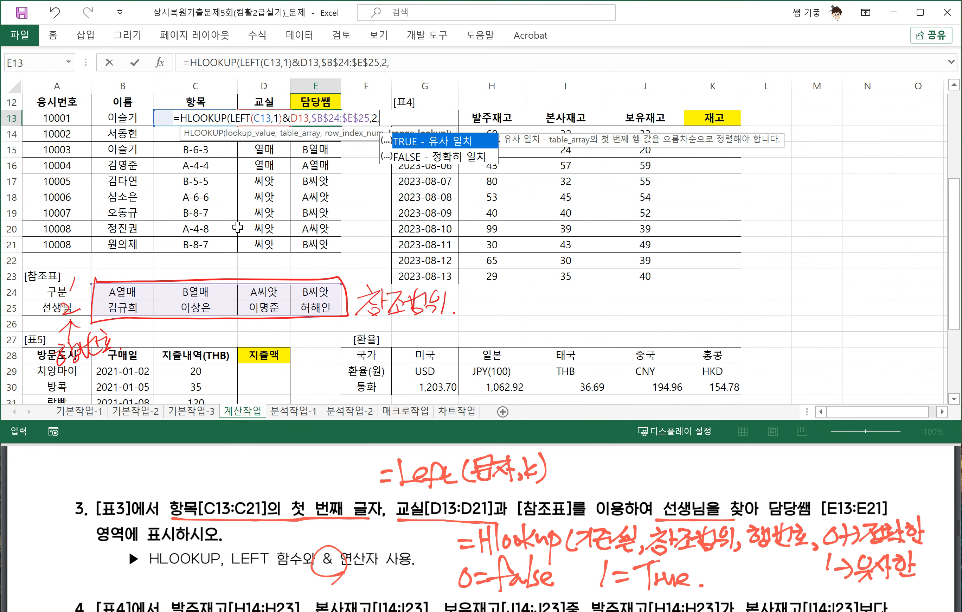
{"action": "type", "text": "0"}
{"action": "type", "text": ")"}
{"action": "key", "text": "Return"}
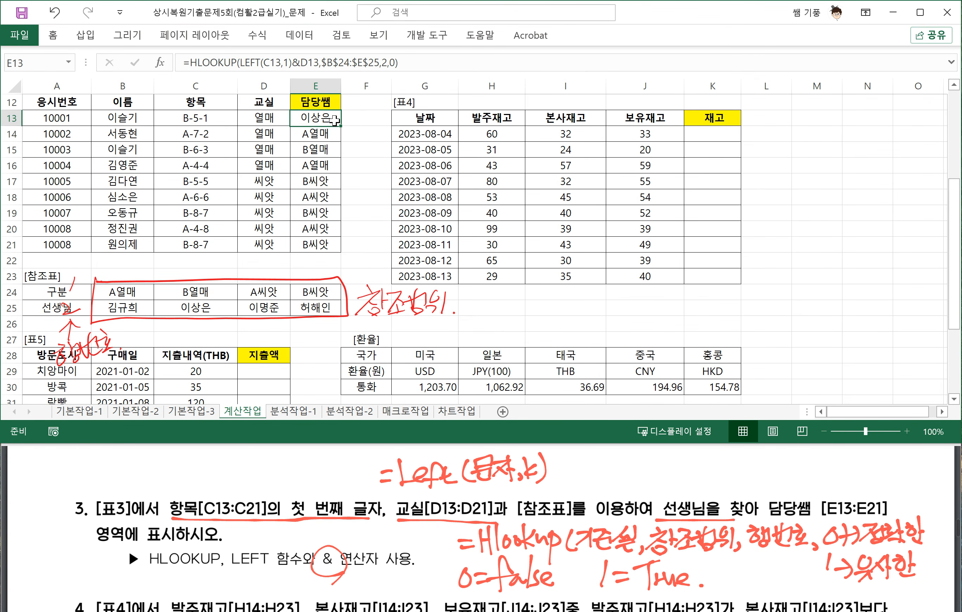
{"action": "left_click", "coordinate": [337, 123]}
{"action": "double_click", "coordinate": [342, 127]}
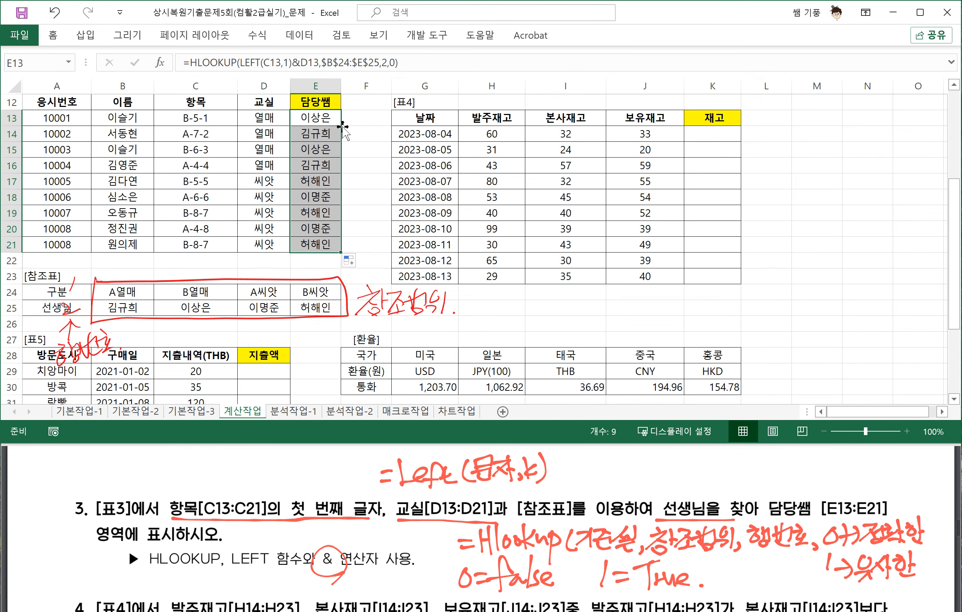
{"action": "left_click", "coordinate": [349, 240]}
{"action": "left_click", "coordinate": [314, 123]}
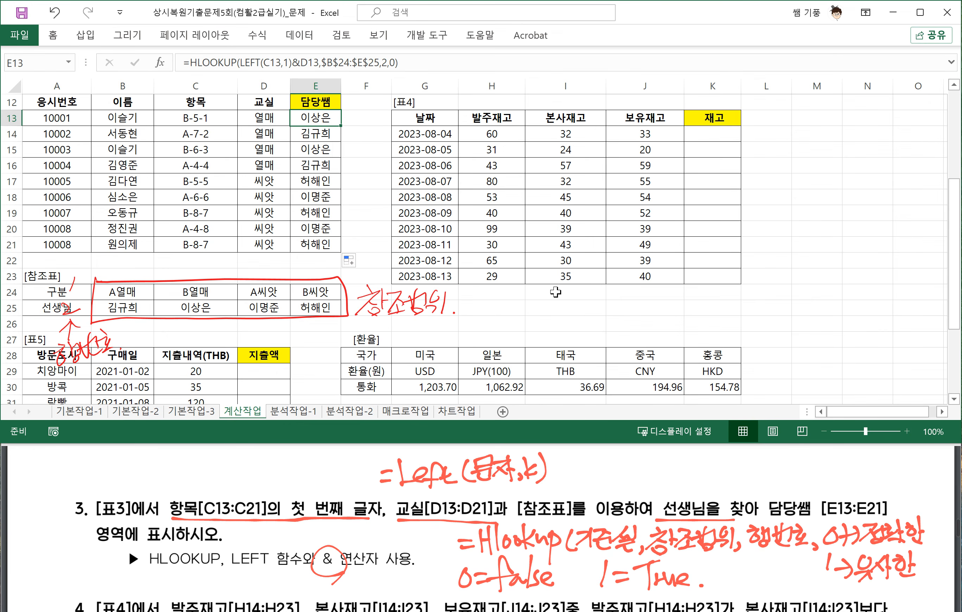
Underline in red the stock columns and the conditions for calculating 재고 in question 4 of the exam PDF
{"action": "left_click", "coordinate": [645, 182]}
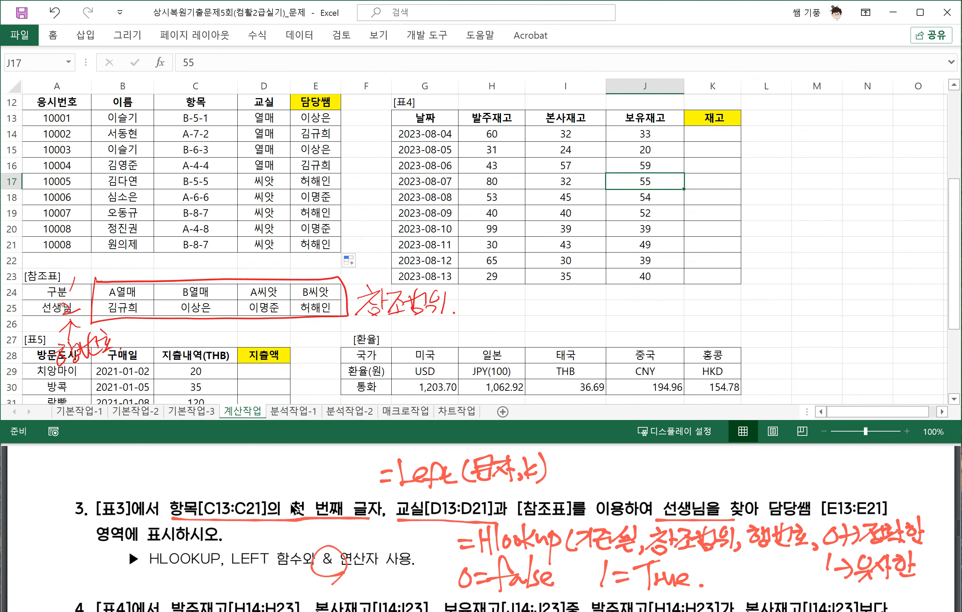
{"action": "scroll", "coordinate": [200, 552], "scroll_direction": "down", "scroll_amount": 1}
{"action": "scroll", "coordinate": [201, 552], "scroll_direction": "down", "scroll_amount": 3}
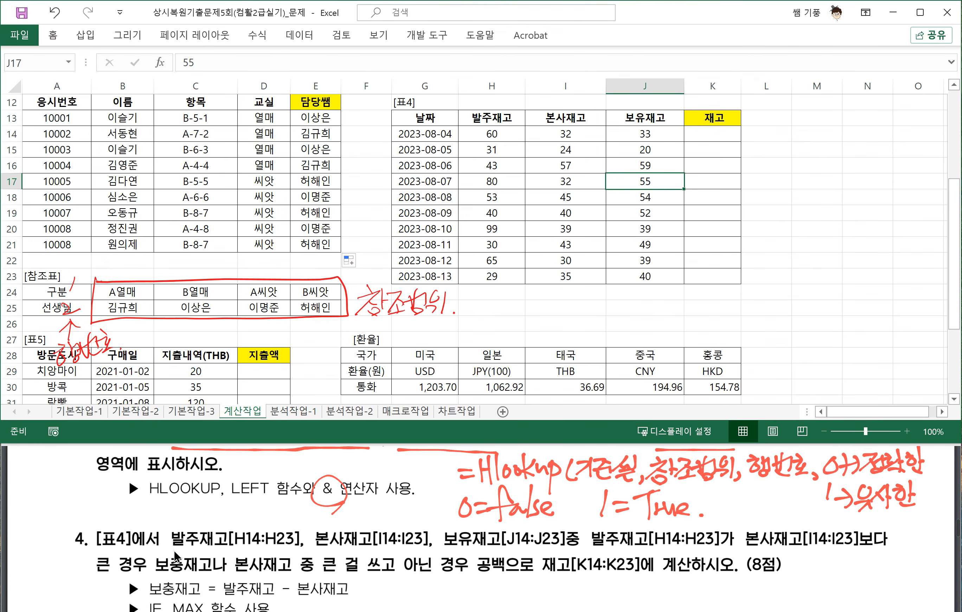
{"action": "left_click_drag", "start_coordinate": [172, 549], "coordinate": [225, 548]}
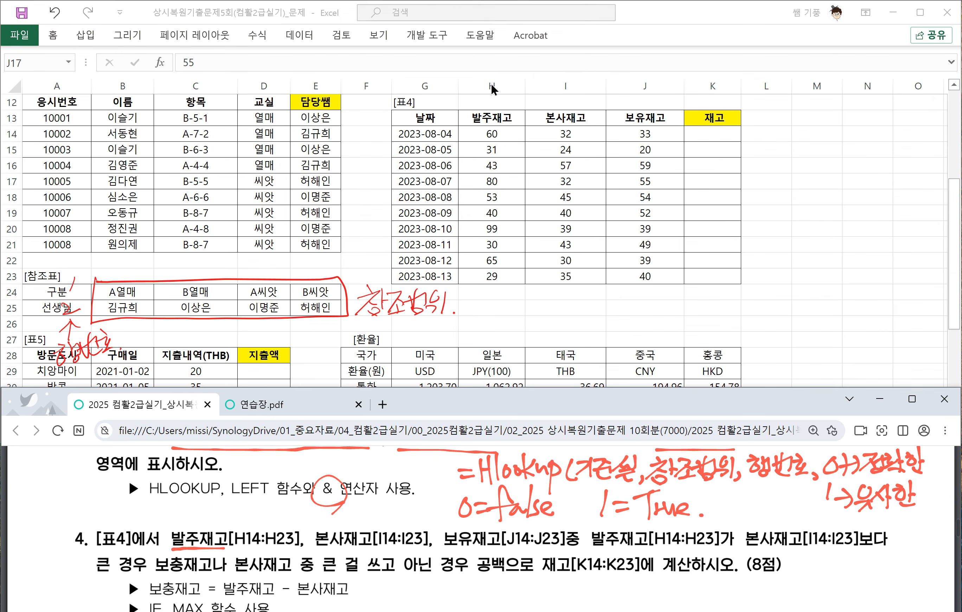
{"action": "left_click_drag", "start_coordinate": [316, 548], "coordinate": [348, 549]}
{"action": "left_click_drag", "start_coordinate": [433, 547], "coordinate": [691, 547]}
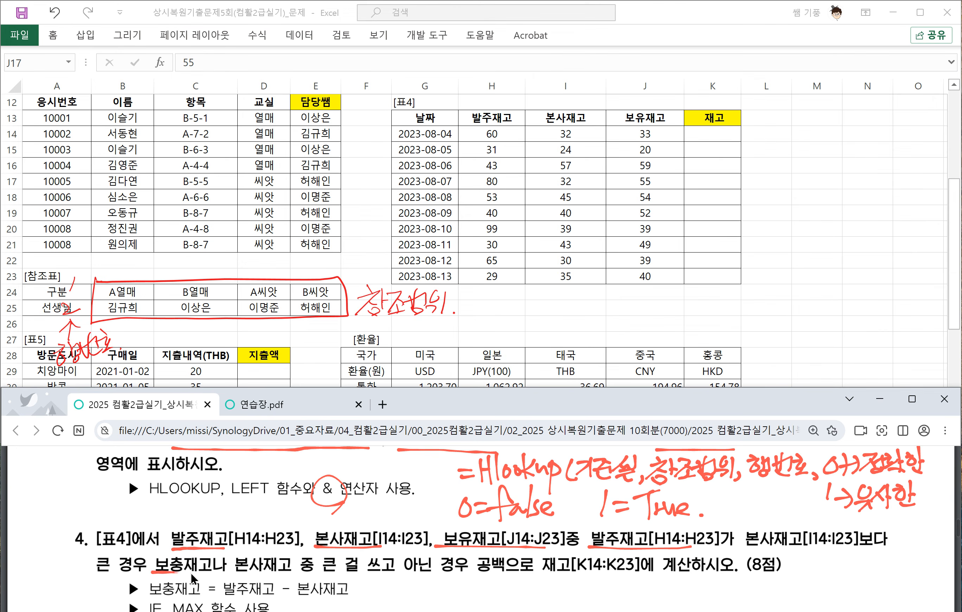
{"action": "left_click_drag", "start_coordinate": [235, 572], "coordinate": [333, 574]}
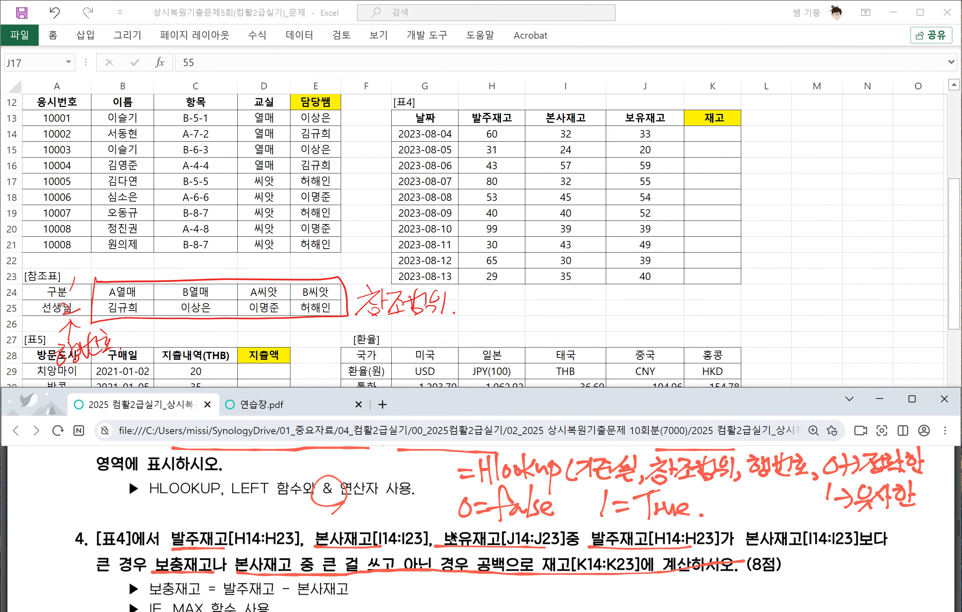
Handwrite the syntax =IF(조건,참,거짓) in red beside the function hint of question 4
{"action": "scroll", "coordinate": [453, 536], "scroll_direction": "down", "scroll_amount": 2}
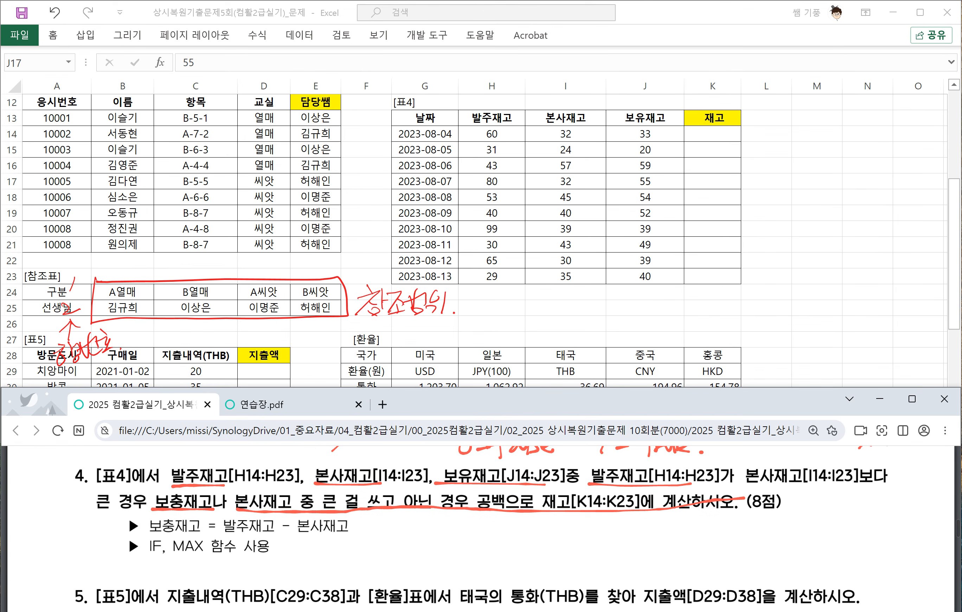
{"action": "mouse_move", "coordinate": [407, 541]}
{"action": "left_mouse_down"}
{"action": "mouse_move", "coordinate": [448, 545]}
{"action": "mouse_move", "coordinate": [449, 558]}
{"action": "left_mouse_up"}
{"action": "mouse_move", "coordinate": [442, 541]}
{"action": "left_mouse_down"}
{"action": "mouse_move", "coordinate": [468, 551]}
{"action": "mouse_move", "coordinate": [489, 531]}
{"action": "left_mouse_up"}
{"action": "mouse_move", "coordinate": [483, 533]}
{"action": "left_mouse_down"}
{"action": "mouse_move", "coordinate": [478, 544]}
{"action": "mouse_move", "coordinate": [492, 546]}
{"action": "left_mouse_up"}
{"action": "left_click_drag", "start_coordinate": [481, 549], "coordinate": [511, 529]}
{"action": "mouse_move", "coordinate": [498, 539]}
{"action": "left_mouse_down"}
{"action": "mouse_move", "coordinate": [511, 536]}
{"action": "mouse_move", "coordinate": [509, 547]}
{"action": "left_mouse_up"}
{"action": "left_click_drag", "start_coordinate": [500, 541], "coordinate": [514, 551]}
{"action": "left_click_drag", "start_coordinate": [525, 525], "coordinate": [536, 531]}
{"action": "mouse_move", "coordinate": [529, 533]}
{"action": "left_mouse_down"}
{"action": "mouse_move", "coordinate": [519, 545]}
{"action": "mouse_move", "coordinate": [541, 543]}
{"action": "left_mouse_up"}
{"action": "mouse_move", "coordinate": [538, 538]}
{"action": "left_mouse_down"}
{"action": "mouse_move", "coordinate": [546, 537]}
{"action": "mouse_move", "coordinate": [536, 552]}
{"action": "left_mouse_up"}
{"action": "left_click_drag", "start_coordinate": [546, 546], "coordinate": [545, 553]}
{"action": "mouse_move", "coordinate": [551, 534]}
{"action": "left_mouse_down"}
{"action": "mouse_move", "coordinate": [564, 533]}
{"action": "mouse_move", "coordinate": [550, 545]}
{"action": "left_mouse_up"}
{"action": "left_click_drag", "start_coordinate": [567, 533], "coordinate": [569, 544]}
{"action": "left_click_drag", "start_coordinate": [574, 537], "coordinate": [584, 543]}
{"action": "left_click_drag", "start_coordinate": [570, 544], "coordinate": [585, 550]}
{"action": "left_click_drag", "start_coordinate": [591, 524], "coordinate": [592, 551]}
Handwrite the syntax =MAX(범위) in red below the IF syntax note
{"action": "mouse_move", "coordinate": [414, 567]}
{"action": "left_mouse_down"}
{"action": "mouse_move", "coordinate": [431, 566]}
{"action": "mouse_move", "coordinate": [430, 574]}
{"action": "left_mouse_up"}
{"action": "mouse_move", "coordinate": [430, 578]}
{"action": "left_mouse_down"}
{"action": "mouse_move", "coordinate": [445, 566]}
{"action": "mouse_move", "coordinate": [449, 581]}
{"action": "left_mouse_up"}
{"action": "left_click_drag", "start_coordinate": [449, 580], "coordinate": [503, 582]}
{"action": "mouse_move", "coordinate": [514, 557]}
{"action": "left_mouse_down"}
{"action": "mouse_move", "coordinate": [516, 574]}
{"action": "mouse_move", "coordinate": [524, 564]}
{"action": "left_mouse_up"}
{"action": "mouse_move", "coordinate": [511, 585]}
{"action": "left_mouse_down"}
{"action": "mouse_move", "coordinate": [525, 574]}
{"action": "mouse_move", "coordinate": [527, 585]}
{"action": "left_mouse_up"}
{"action": "left_click_drag", "start_coordinate": [533, 562], "coordinate": [540, 582]}
{"action": "mouse_move", "coordinate": [544, 564]}
{"action": "left_mouse_down"}
{"action": "mouse_move", "coordinate": [552, 584]}
{"action": "mouse_move", "coordinate": [605, 571]}
{"action": "left_mouse_up"}
Handwrite the alternative syntax =MAX(값1,값2,값3) in red beside the =MAX(범위) note
{"action": "left_click_drag", "start_coordinate": [621, 555], "coordinate": [606, 582]}
{"action": "mouse_move", "coordinate": [622, 561]}
{"action": "left_mouse_down"}
{"action": "mouse_move", "coordinate": [619, 579]}
{"action": "mouse_move", "coordinate": [635, 554]}
{"action": "left_mouse_up"}
{"action": "mouse_move", "coordinate": [634, 554]}
{"action": "left_mouse_down"}
{"action": "mouse_move", "coordinate": [629, 579]}
{"action": "mouse_move", "coordinate": [661, 566]}
{"action": "left_mouse_up"}
{"action": "mouse_move", "coordinate": [657, 564]}
{"action": "left_mouse_down"}
{"action": "mouse_move", "coordinate": [648, 579]}
{"action": "mouse_move", "coordinate": [660, 579]}
{"action": "left_mouse_up"}
{"action": "mouse_move", "coordinate": [675, 559]}
{"action": "left_mouse_down"}
{"action": "mouse_move", "coordinate": [668, 582]}
{"action": "mouse_move", "coordinate": [690, 557]}
{"action": "mouse_move", "coordinate": [677, 572]}
{"action": "left_mouse_up"}
{"action": "left_click_drag", "start_coordinate": [700, 552], "coordinate": [694, 566]}
{"action": "left_click_drag", "start_coordinate": [695, 563], "coordinate": [701, 560]}
{"action": "left_click_drag", "start_coordinate": [682, 568], "coordinate": [687, 577]}
{"action": "mouse_move", "coordinate": [711, 554]}
{"action": "left_mouse_down"}
{"action": "mouse_move", "coordinate": [699, 579]}
{"action": "mouse_move", "coordinate": [724, 571]}
{"action": "left_mouse_up"}
{"action": "left_click_drag", "start_coordinate": [738, 553], "coordinate": [724, 580]}
{"action": "mouse_move", "coordinate": [722, 573]}
{"action": "left_mouse_down"}
{"action": "mouse_move", "coordinate": [742, 569]}
{"action": "mouse_move", "coordinate": [740, 580]}
{"action": "left_mouse_up"}
{"action": "left_click_drag", "start_coordinate": [749, 558], "coordinate": [747, 579]}
{"action": "left_click_drag", "start_coordinate": [755, 576], "coordinate": [778, 560]}
{"action": "left_click_drag", "start_coordinate": [783, 553], "coordinate": [765, 584]}
{"action": "left_click_drag", "start_coordinate": [768, 574], "coordinate": [788, 574]}
{"action": "left_click_drag", "start_coordinate": [778, 576], "coordinate": [797, 586]}
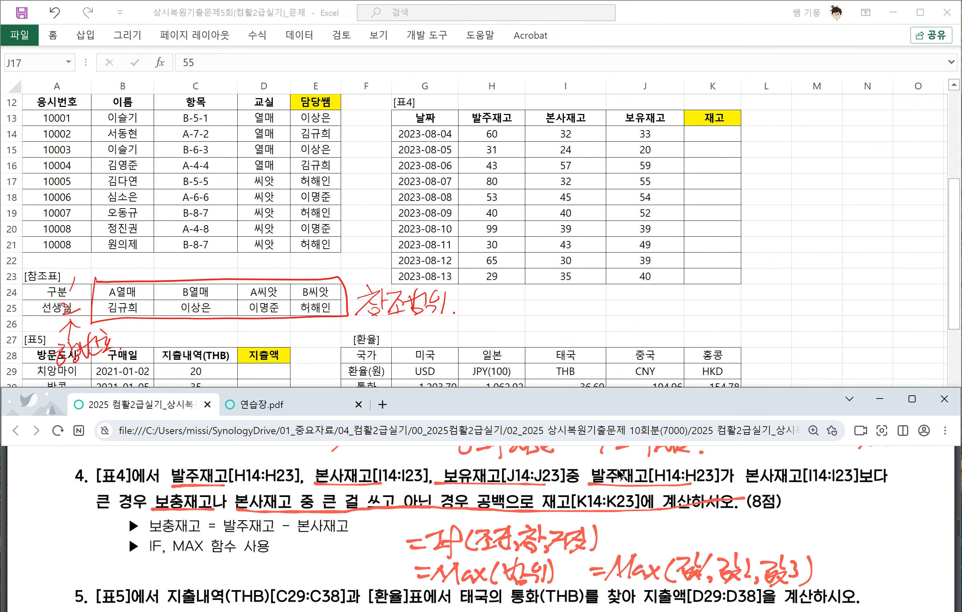
Redo the red underline for the condition 발주재고[H14:H23]가 본사재고[I14:I23]보다 큰 경우 in question 4 and label it 조건
{"action": "left_click", "coordinate": [713, 134]}
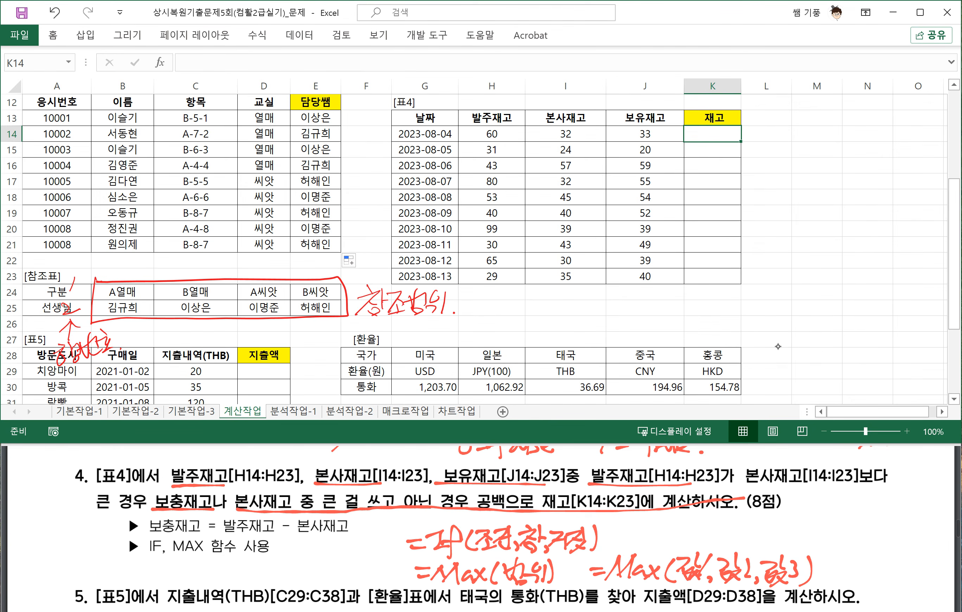
{"action": "left_click_drag", "start_coordinate": [448, 483], "coordinate": [706, 486]}
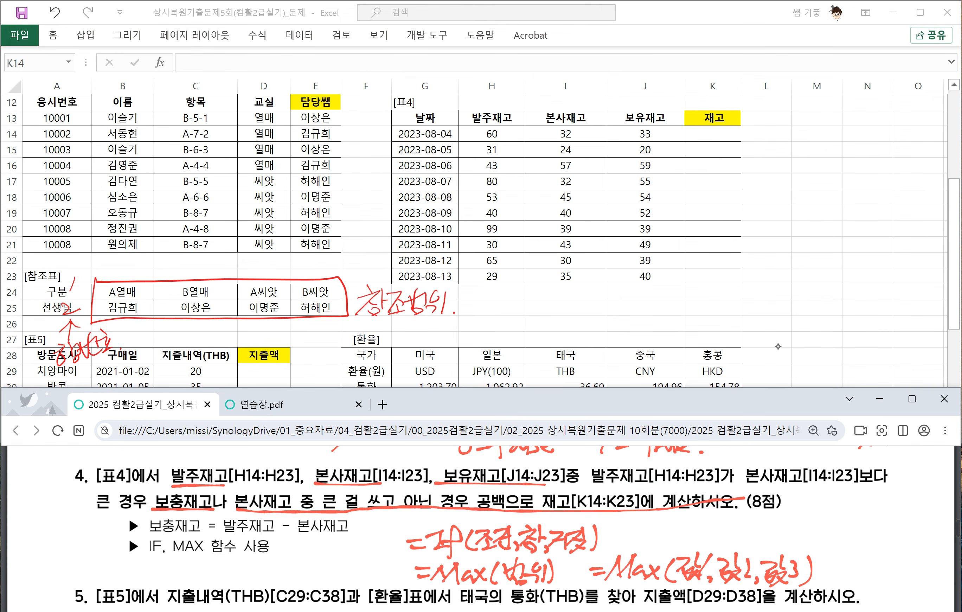
{"action": "left_click_drag", "start_coordinate": [589, 491], "coordinate": [891, 489]}
{"action": "left_click_drag", "start_coordinate": [90, 523], "coordinate": [137, 513]}
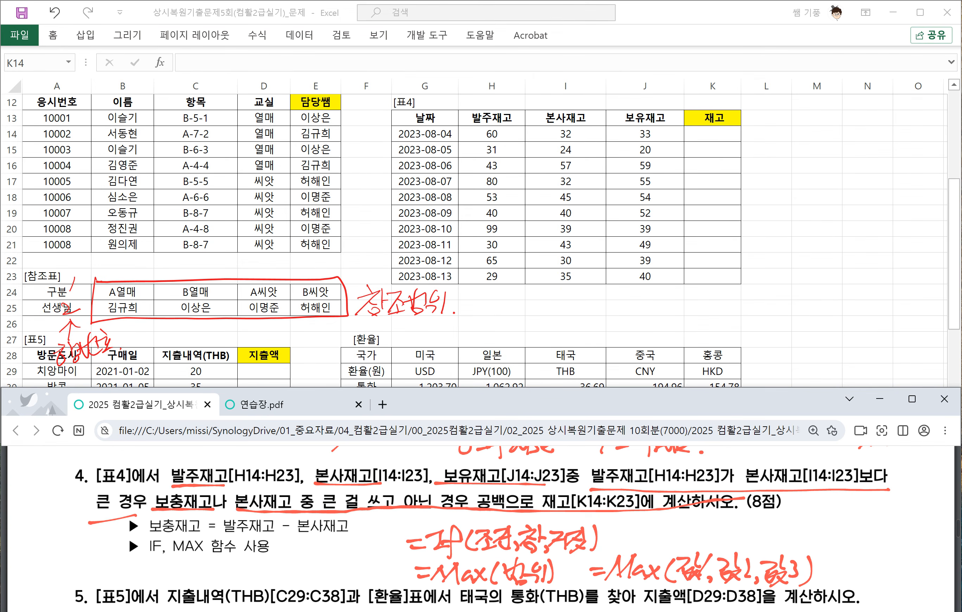
{"action": "mouse_move", "coordinate": [819, 495]}
{"action": "left_mouse_down"}
{"action": "mouse_move", "coordinate": [834, 510]}
{"action": "mouse_move", "coordinate": [853, 494]}
{"action": "mouse_move", "coordinate": [868, 517]}
{"action": "left_mouse_up"}
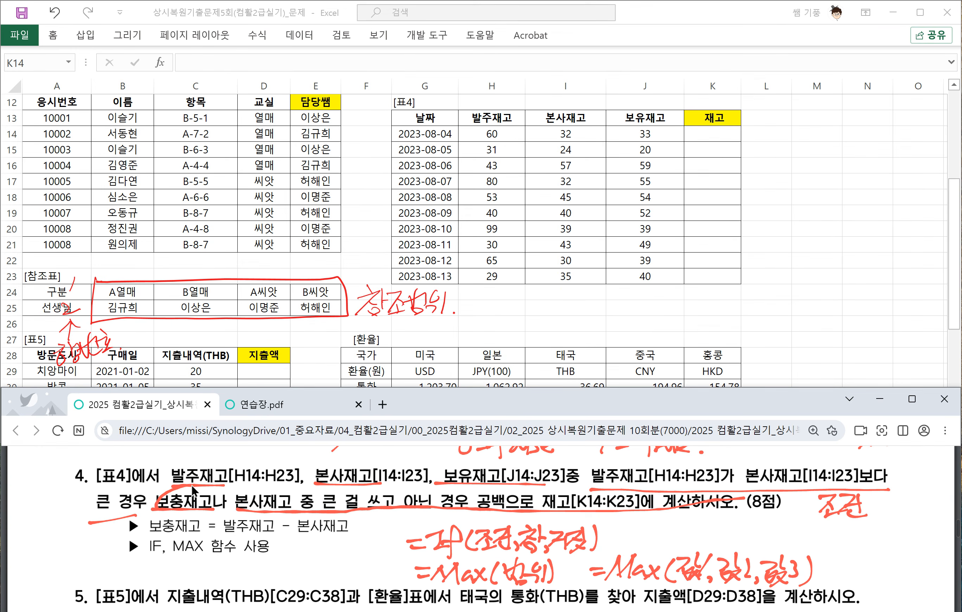
Circle 보충재고나 본사재고 중 큰 걸 쓰고 in question 4 with the label 참, and circle 공백 with the label 거짓
{"action": "mouse_move", "coordinate": [398, 505]}
{"action": "left_mouse_down"}
{"action": "mouse_move", "coordinate": [218, 511]}
{"action": "mouse_move", "coordinate": [164, 492]}
{"action": "left_mouse_up"}
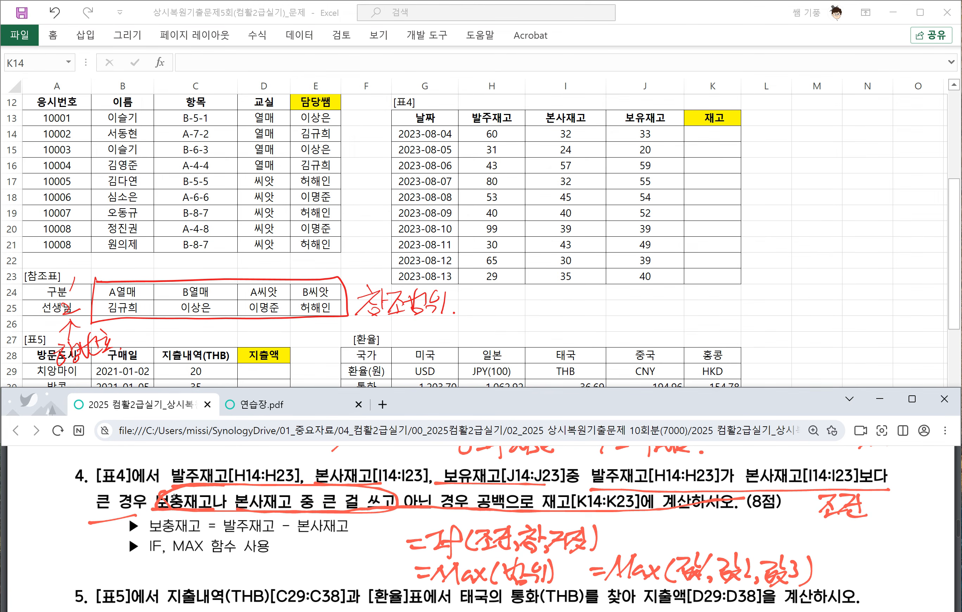
{"action": "mouse_move", "coordinate": [276, 527]}
{"action": "left_mouse_down"}
{"action": "mouse_move", "coordinate": [264, 549]}
{"action": "mouse_move", "coordinate": [293, 530]}
{"action": "left_mouse_up"}
{"action": "left_click_drag", "start_coordinate": [297, 520], "coordinate": [297, 531]}
{"action": "mouse_move", "coordinate": [298, 527]}
{"action": "left_mouse_down"}
{"action": "mouse_move", "coordinate": [307, 526]}
{"action": "mouse_move", "coordinate": [285, 544]}
{"action": "left_mouse_up"}
{"action": "left_click_drag", "start_coordinate": [284, 538], "coordinate": [286, 545]}
{"action": "left_click_drag", "start_coordinate": [463, 506], "coordinate": [503, 501]}
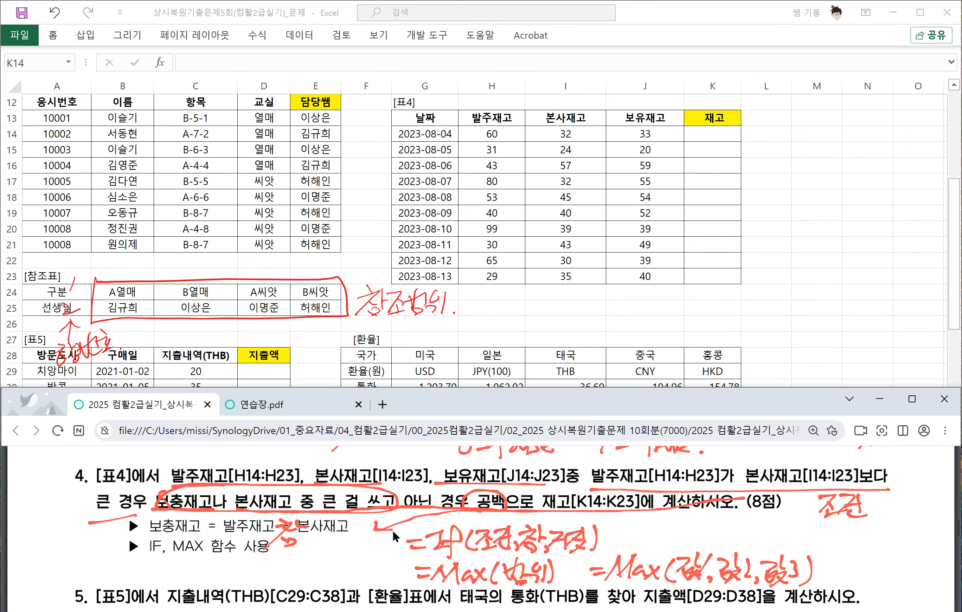
{"action": "mouse_move", "coordinate": [340, 536]}
{"action": "left_mouse_down"}
{"action": "mouse_move", "coordinate": [342, 550]}
{"action": "mouse_move", "coordinate": [381, 543]}
{"action": "left_mouse_up"}
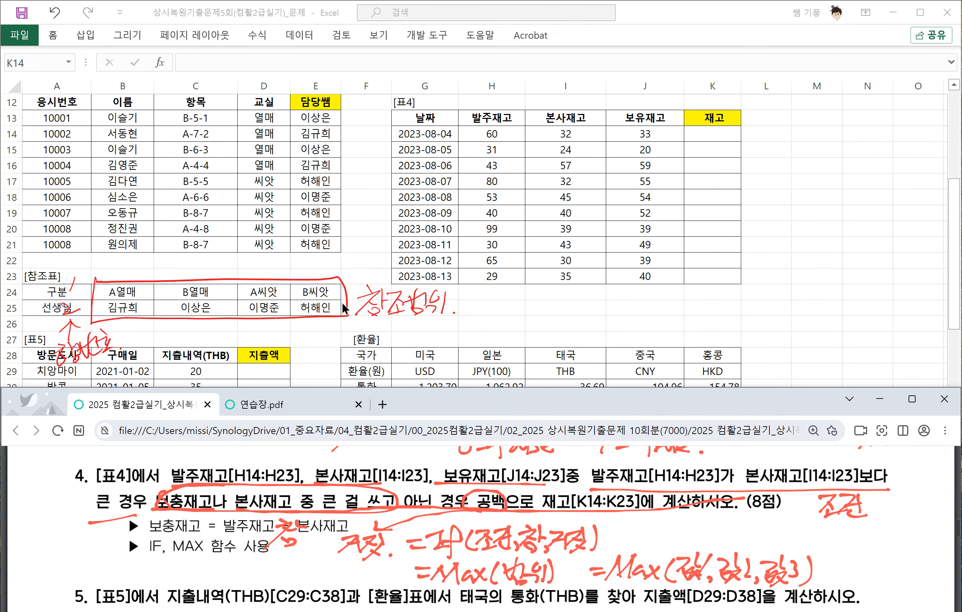
Start the 재고 formula in K14 of [표4] with =IF(H14>I14, comparing 발주재고 with 본사재고
{"action": "scroll", "coordinate": [308, 327], "scroll_direction": "down", "scroll_amount": 2}
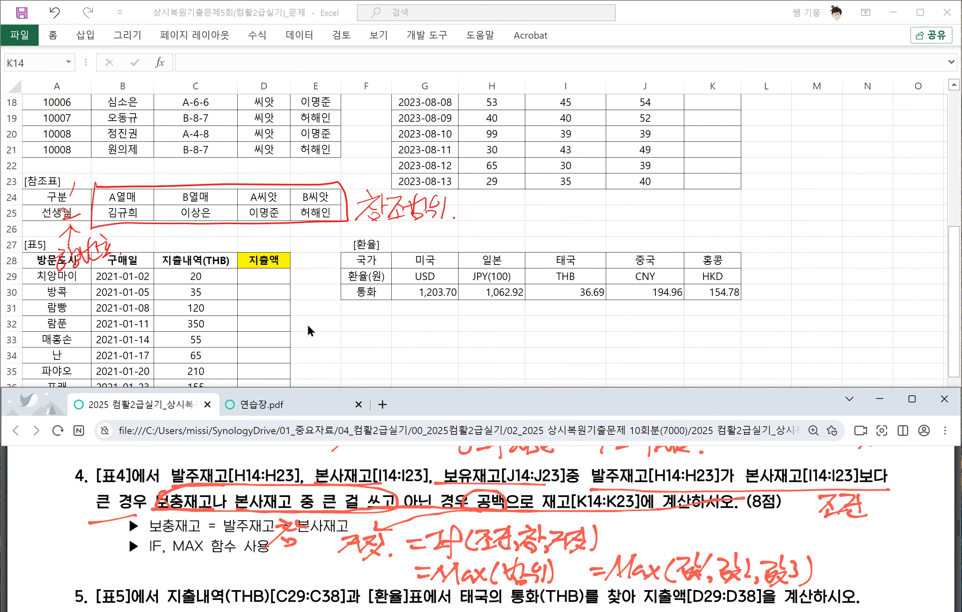
{"action": "scroll", "coordinate": [307, 319], "scroll_direction": "up", "scroll_amount": 3}
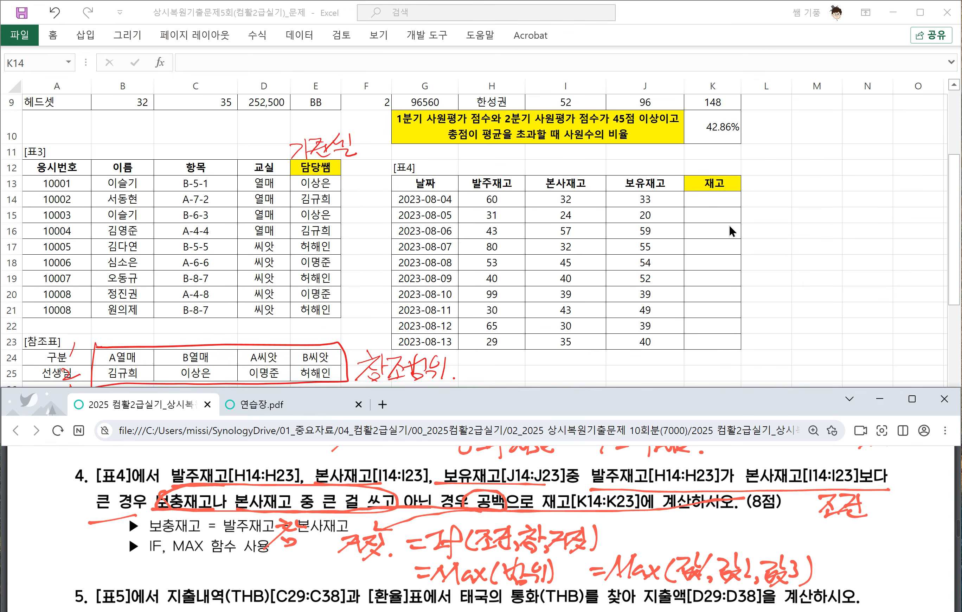
{"action": "left_click", "coordinate": [714, 201]}
{"action": "type", "text": "=I"}
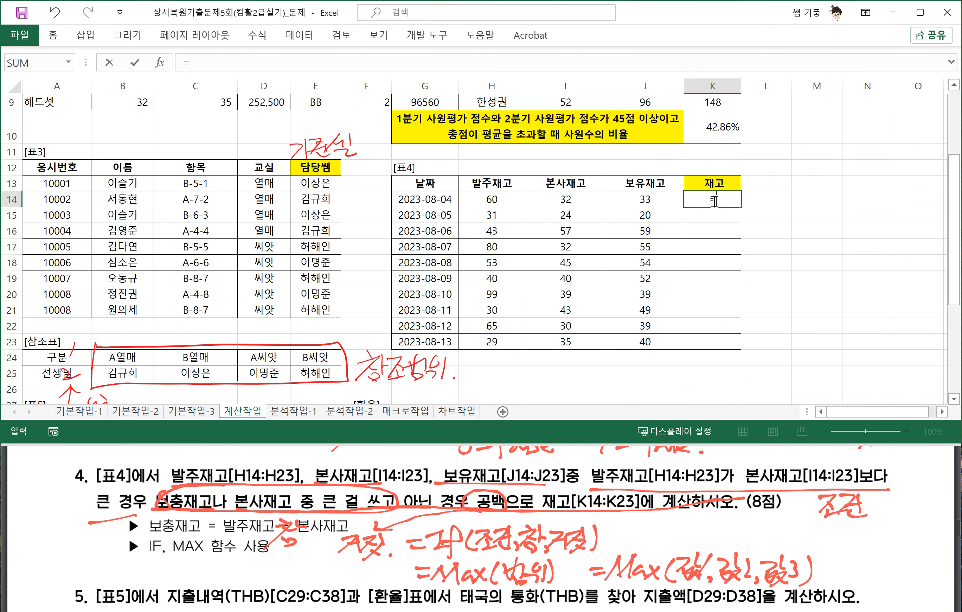
{"action": "type", "text": "F"}
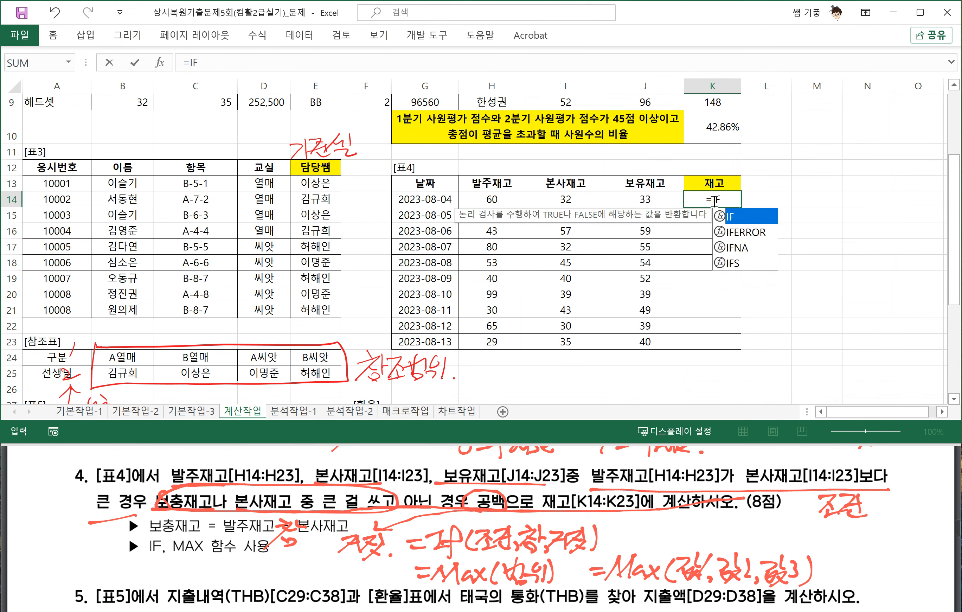
{"action": "type", "text": "("}
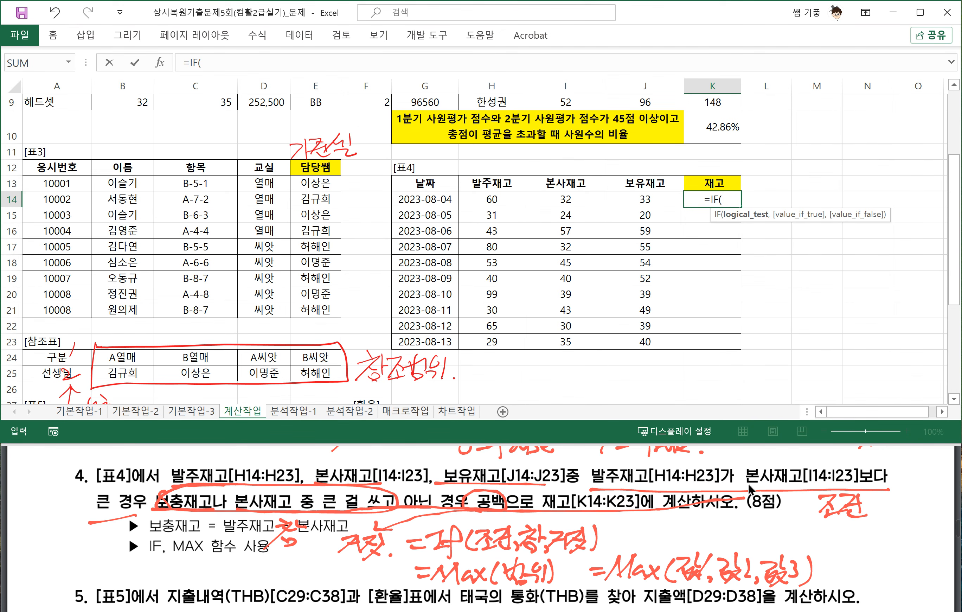
{"action": "left_click", "coordinate": [507, 198]}
{"action": "type", "text": ">"}
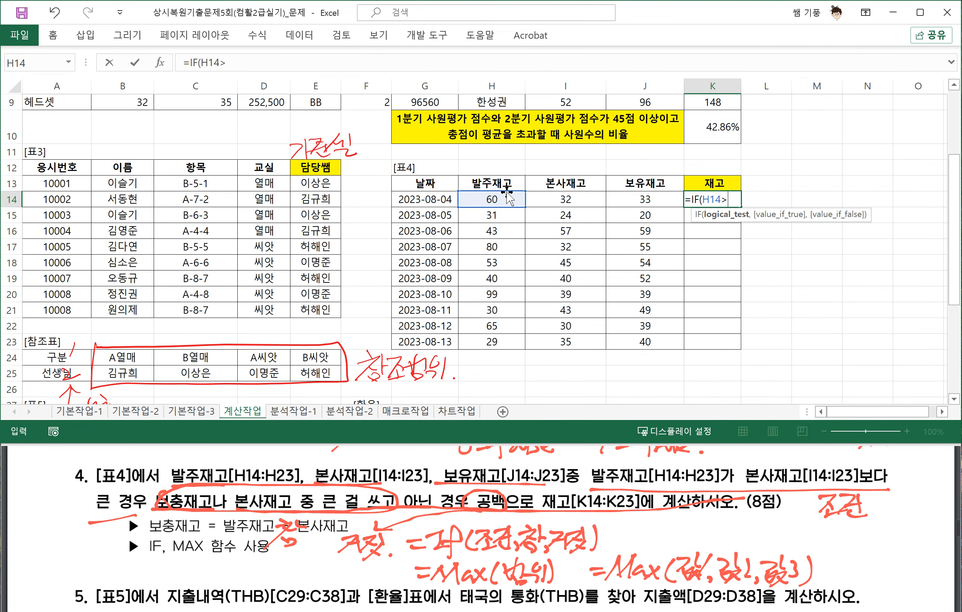
{"action": "left_click", "coordinate": [581, 199]}
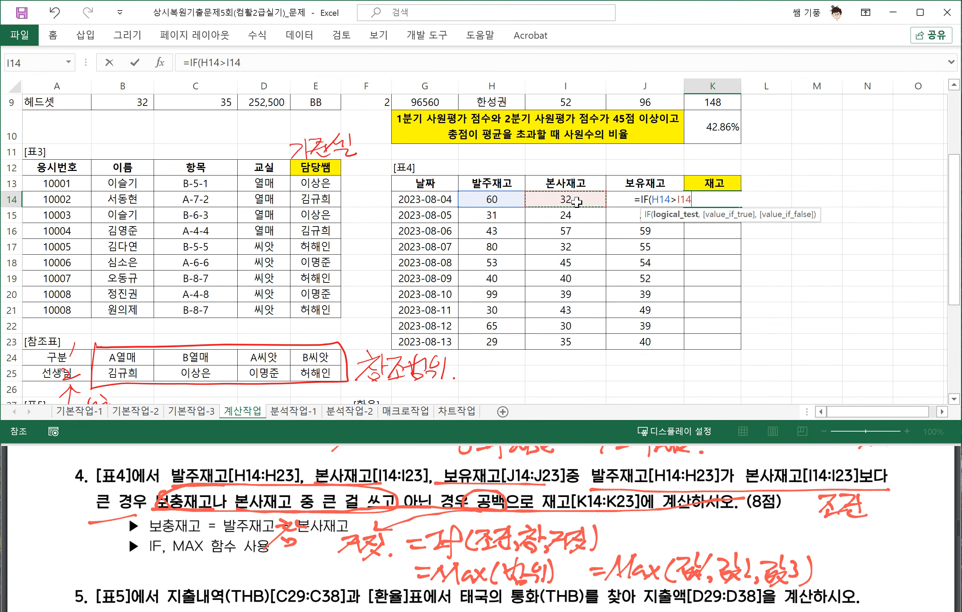
{"action": "type", "text": ","}
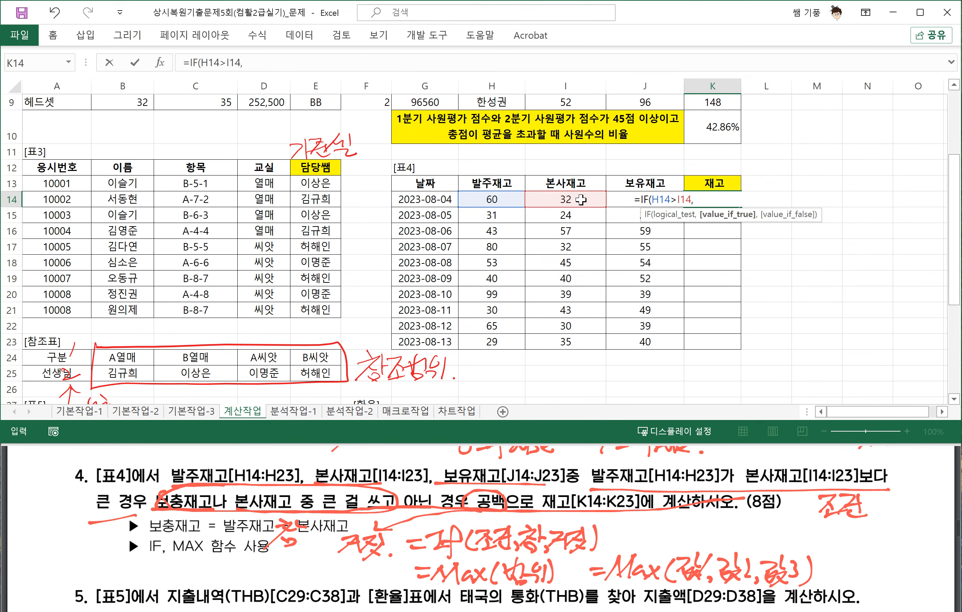
Add MAX(H14-I14,I14) as the true value in K14's IF formula, and erase the red 참 label covering the 보충재고 rule
{"action": "type", "text": "MAX"}
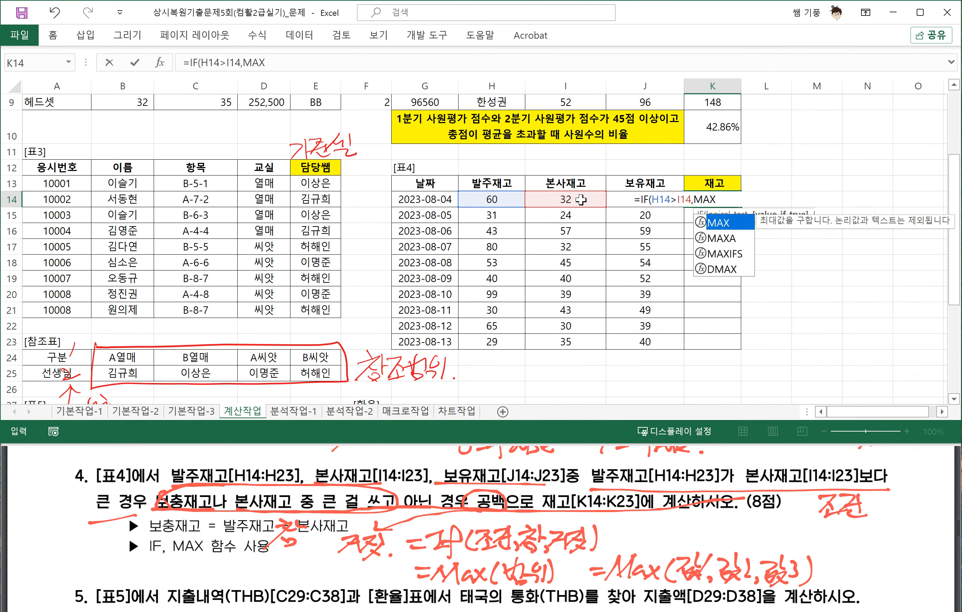
{"action": "type", "text": "("}
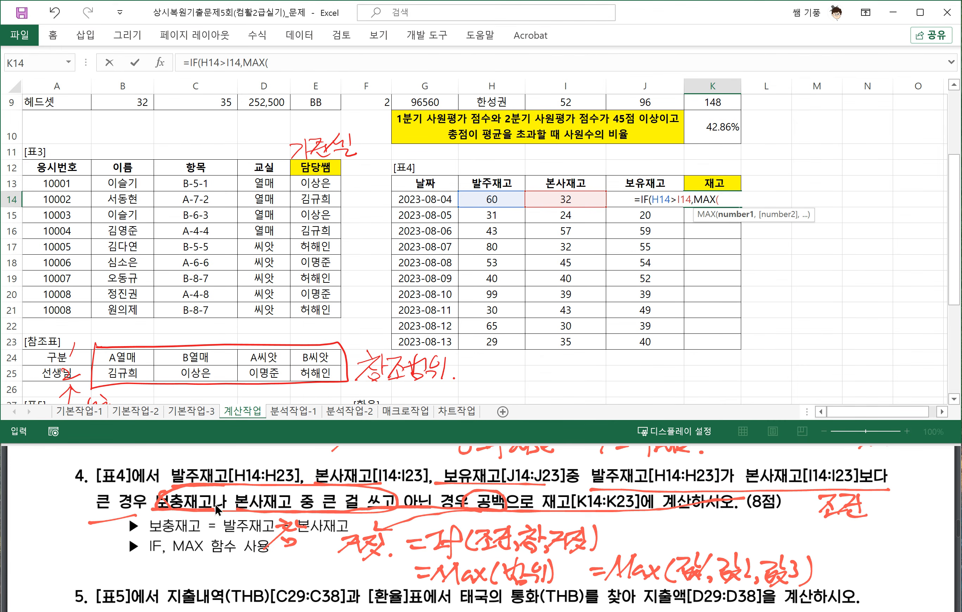
{"action": "left_click", "coordinate": [252, 522]}
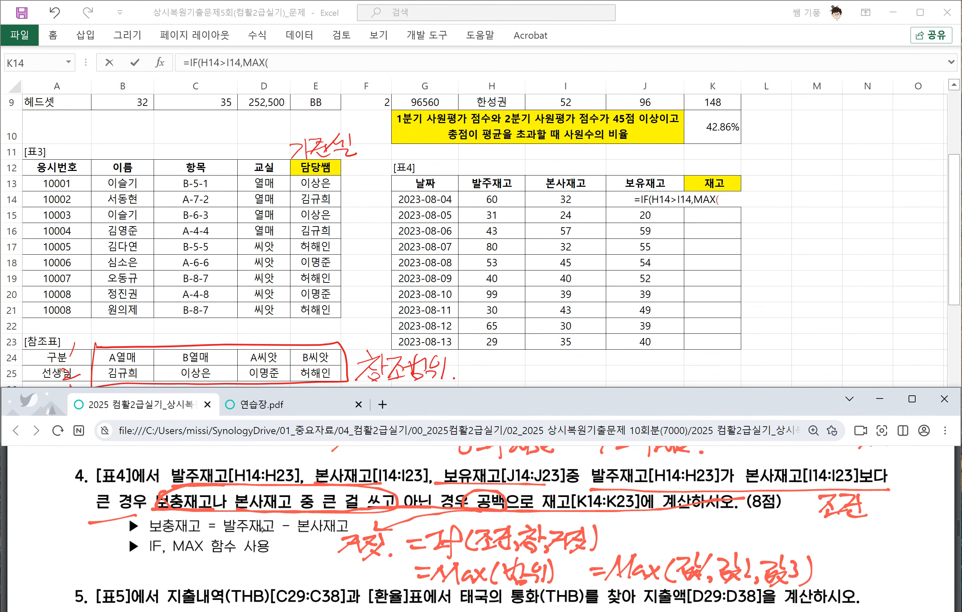
{"action": "left_click", "coordinate": [495, 195]}
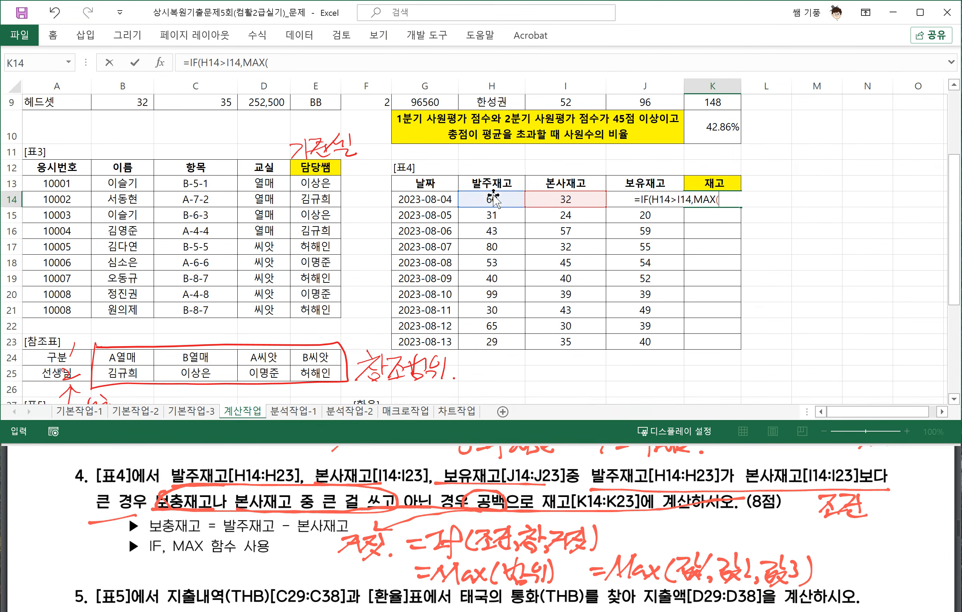
{"action": "left_click", "coordinate": [485, 198]}
{"action": "type", "text": "-"}
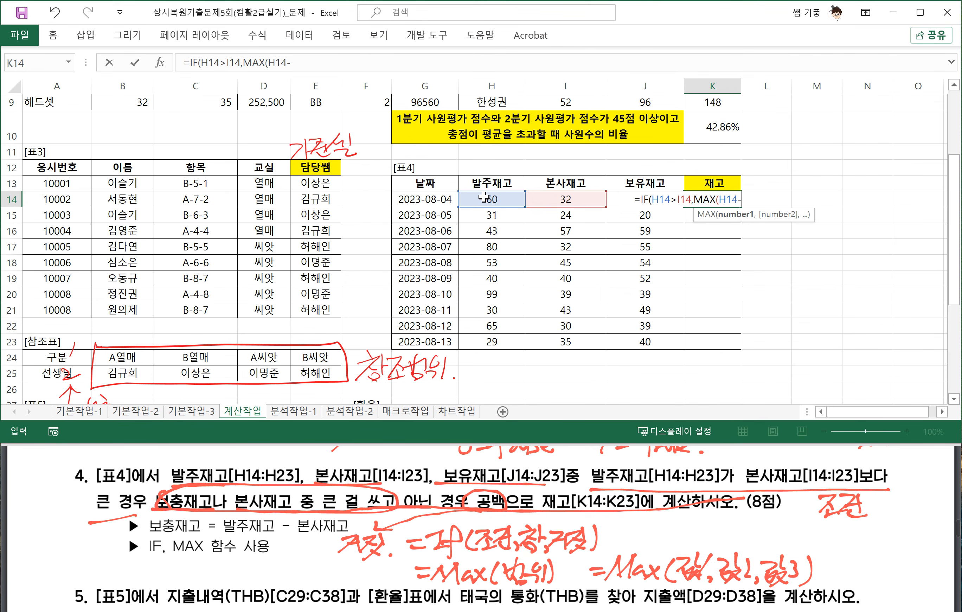
{"action": "left_click", "coordinate": [559, 197]}
{"action": "type", "text": ","}
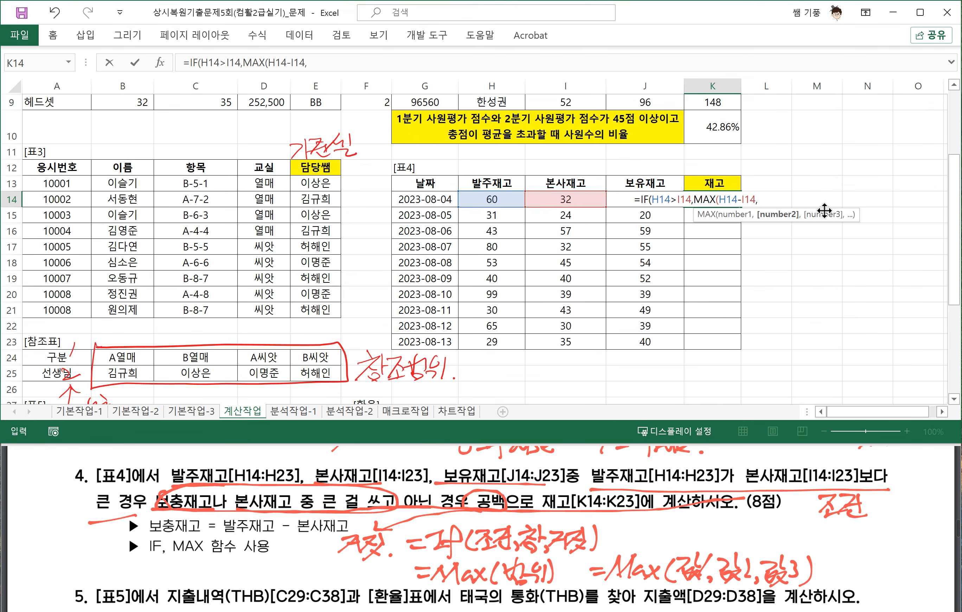
{"action": "left_click", "coordinate": [550, 200]}
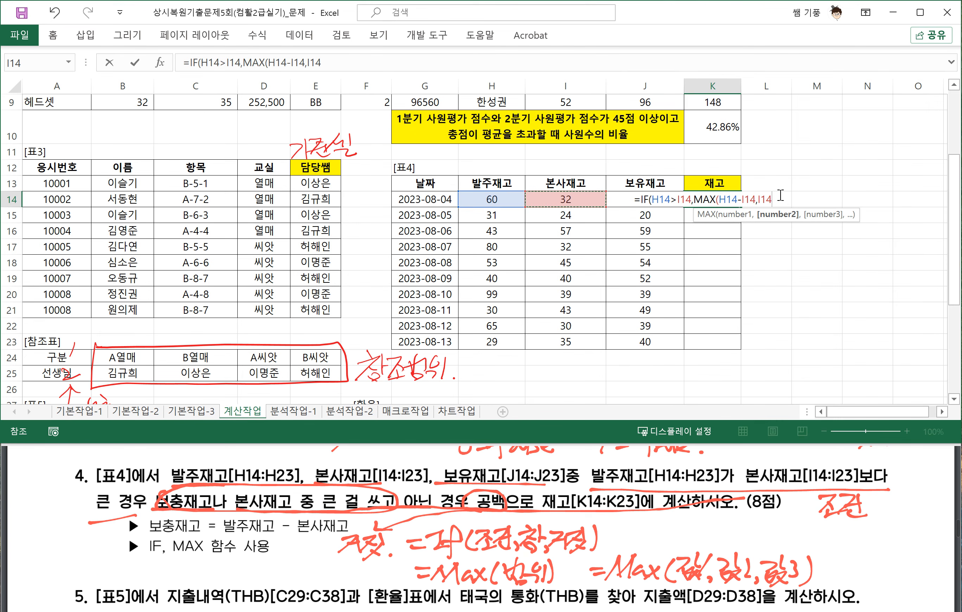
{"action": "type", "text": ")"}
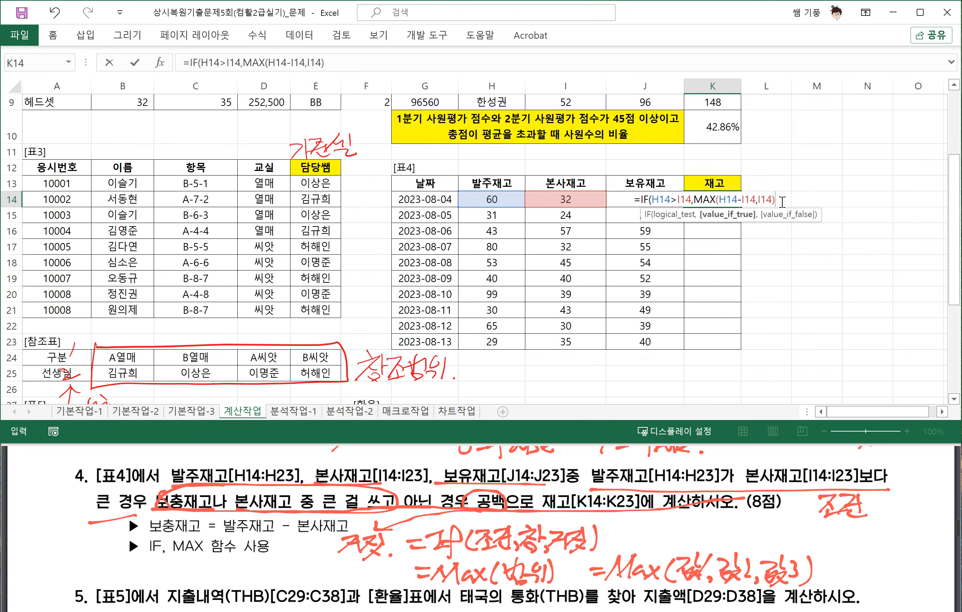
Finish the K14 formula with "" as the false value and fill it down to K23
{"action": "type", "text": ","}
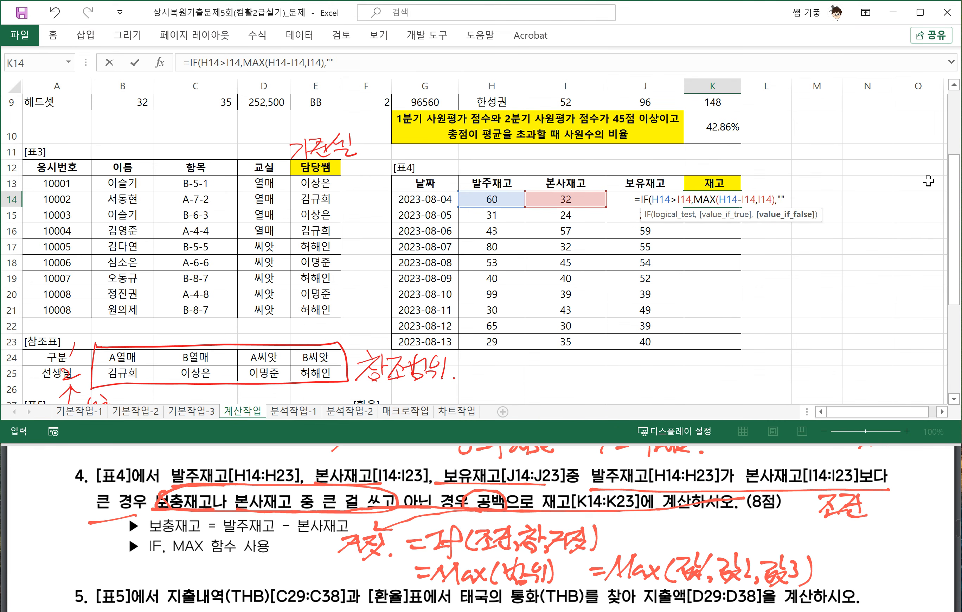
{"action": "type", "text": "\"\")"}
{"action": "key", "text": "Return"}
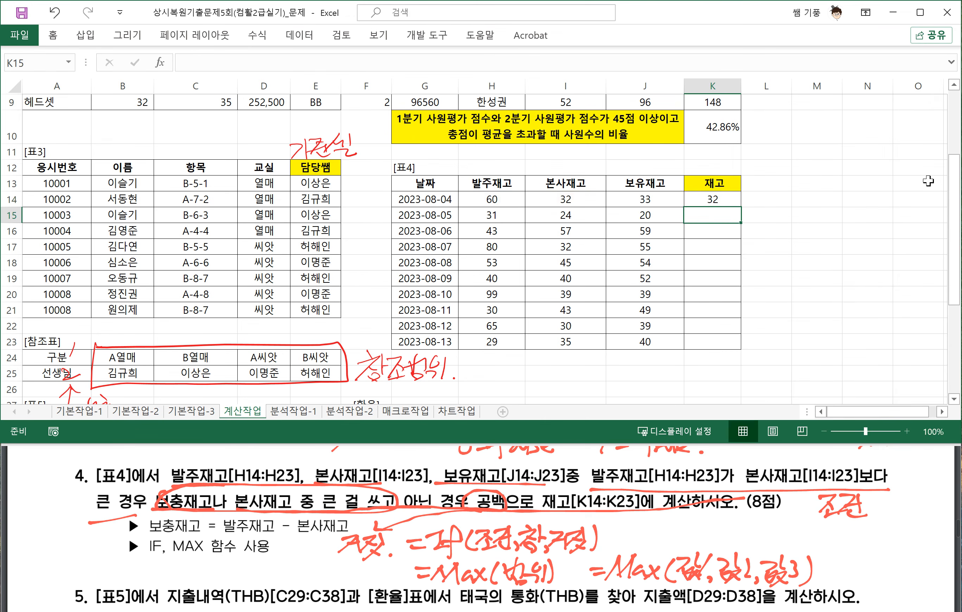
{"action": "left_click", "coordinate": [695, 198]}
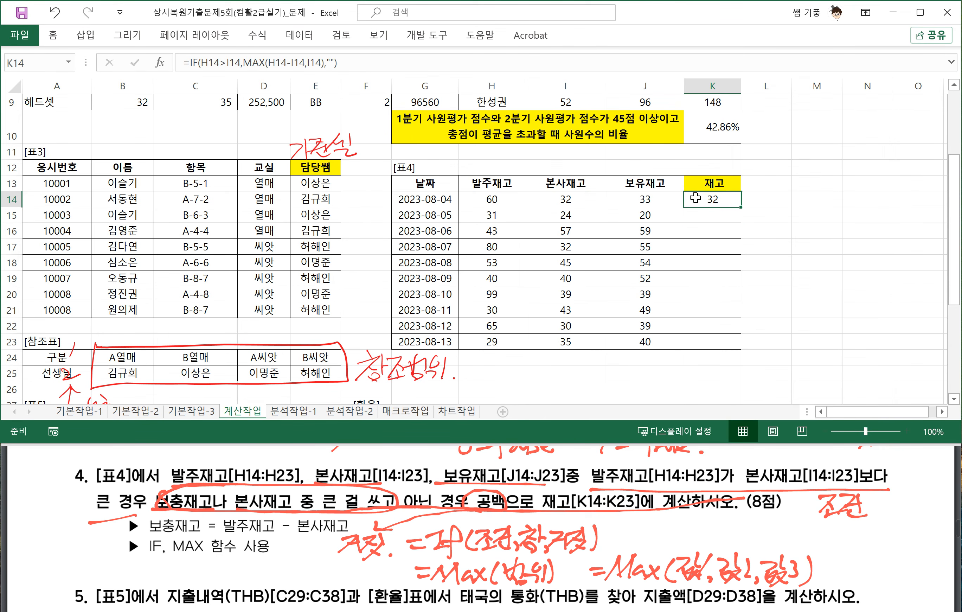
{"action": "double_click", "coordinate": [741, 206]}
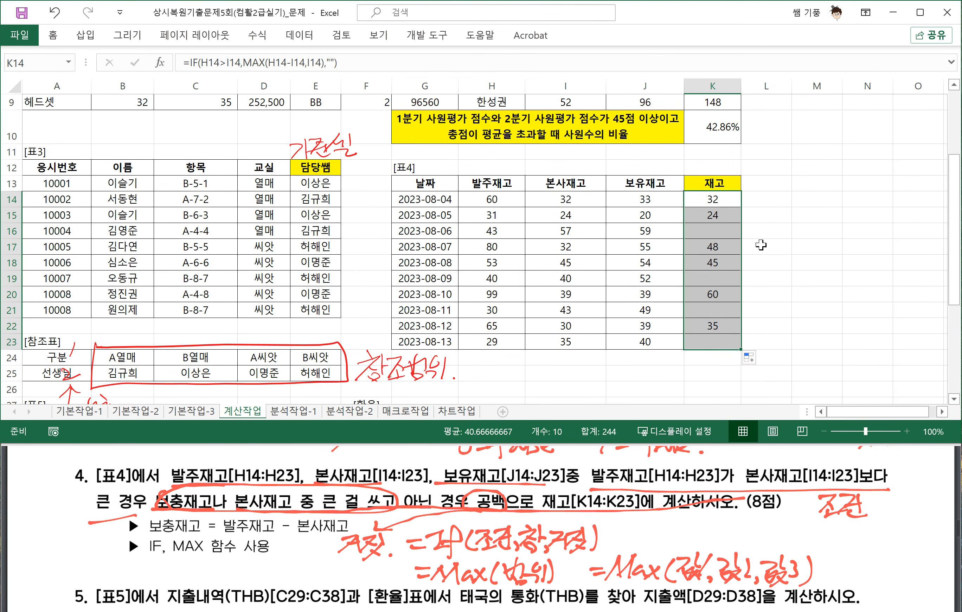
{"action": "left_click", "coordinate": [805, 250]}
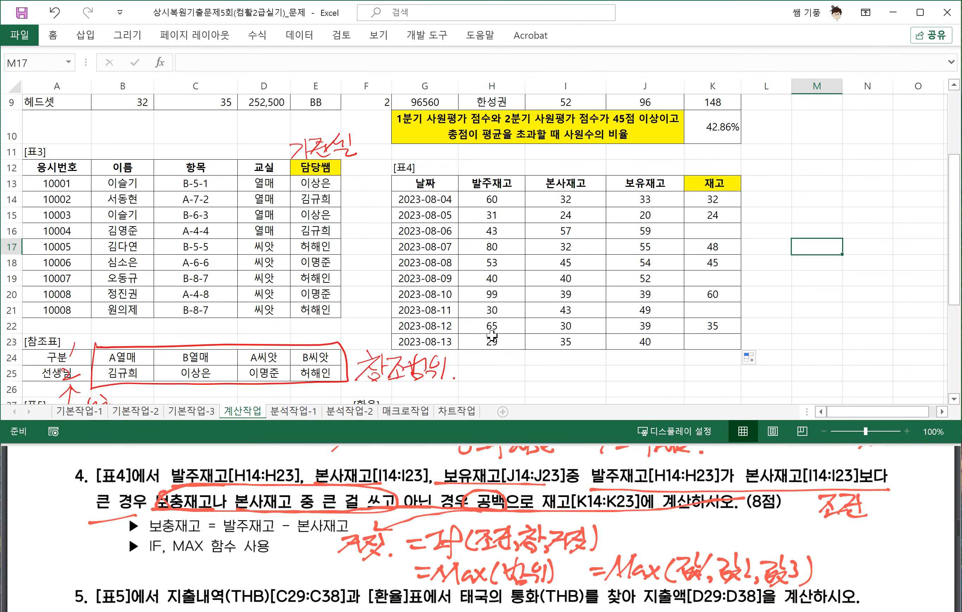
Show [표5] and question 5, and underline 태국의 통화(THB)를 찾아 지출액[D29:D38]을 계산하시오 in red
{"action": "scroll", "coordinate": [324, 346], "scroll_direction": "down", "scroll_amount": 3}
{"action": "scroll", "coordinate": [324, 345], "scroll_direction": "down", "scroll_amount": 1}
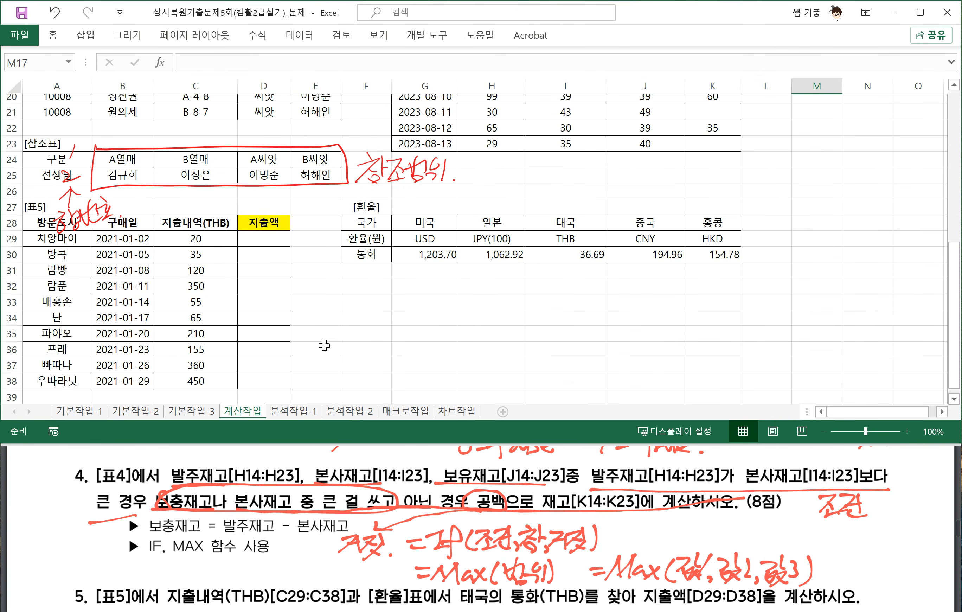
{"action": "scroll", "coordinate": [272, 524], "scroll_direction": "down", "scroll_amount": 3}
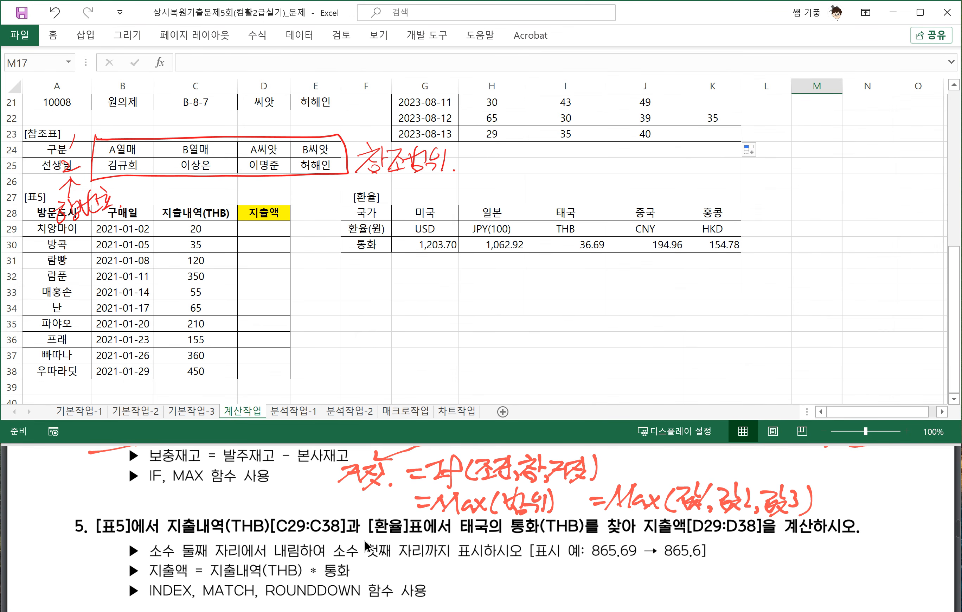
{"action": "left_click_drag", "start_coordinate": [465, 539], "coordinate": [856, 534]}
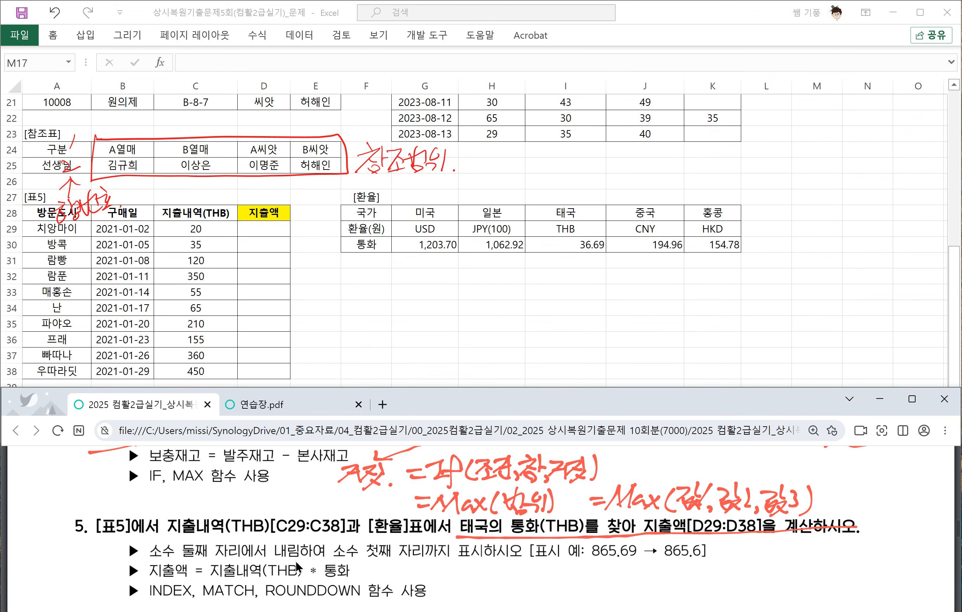
Circle 내림 in question 5 with the note Rounddown(숫자, K), link the K to 865.6, and underline 지출액 = 지출내역(THB) * 통화
{"action": "mouse_move", "coordinate": [298, 559]}
{"action": "left_mouse_down"}
{"action": "mouse_move", "coordinate": [307, 564]}
{"action": "mouse_move", "coordinate": [276, 558]}
{"action": "mouse_move", "coordinate": [492, 579]}
{"action": "mouse_move", "coordinate": [484, 590]}
{"action": "mouse_move", "coordinate": [552, 586]}
{"action": "mouse_move", "coordinate": [574, 563]}
{"action": "mouse_move", "coordinate": [575, 591]}
{"action": "mouse_move", "coordinate": [591, 594]}
{"action": "mouse_move", "coordinate": [656, 588]}
{"action": "mouse_move", "coordinate": [663, 596]}
{"action": "mouse_move", "coordinate": [679, 582]}
{"action": "mouse_move", "coordinate": [683, 598]}
{"action": "mouse_move", "coordinate": [701, 572]}
{"action": "mouse_move", "coordinate": [706, 593]}
{"action": "mouse_move", "coordinate": [754, 590]}
{"action": "left_mouse_up"}
{"action": "left_click_drag", "start_coordinate": [757, 567], "coordinate": [760, 590]}
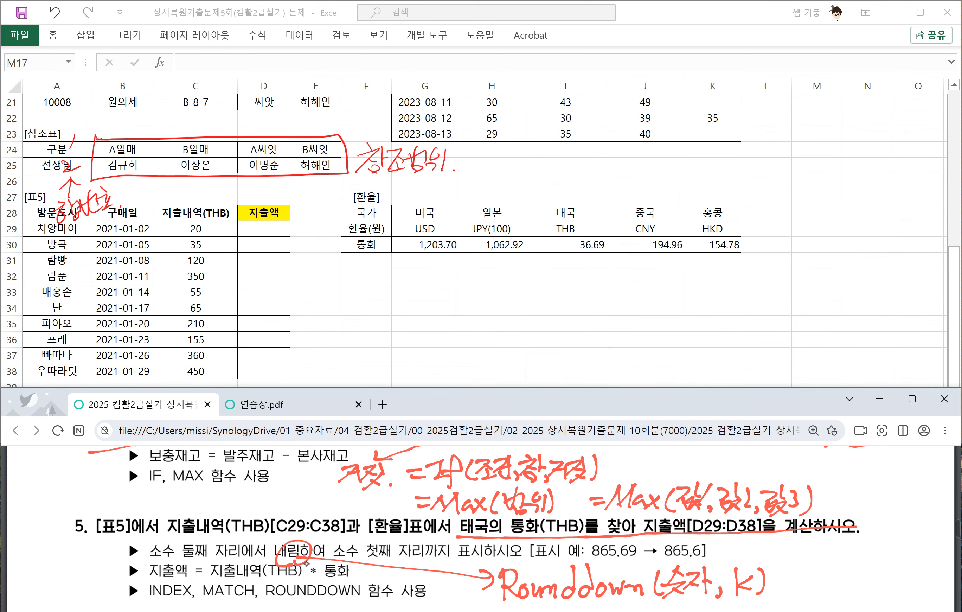
{"action": "mouse_move", "coordinate": [689, 561]}
{"action": "left_mouse_down"}
{"action": "mouse_move", "coordinate": [741, 554]}
{"action": "mouse_move", "coordinate": [744, 568]}
{"action": "left_mouse_up"}
{"action": "mouse_move", "coordinate": [735, 561]}
{"action": "left_mouse_down"}
{"action": "mouse_move", "coordinate": [749, 560]}
{"action": "mouse_move", "coordinate": [753, 546]}
{"action": "left_mouse_up"}
{"action": "left_click_drag", "start_coordinate": [150, 584], "coordinate": [367, 585]}
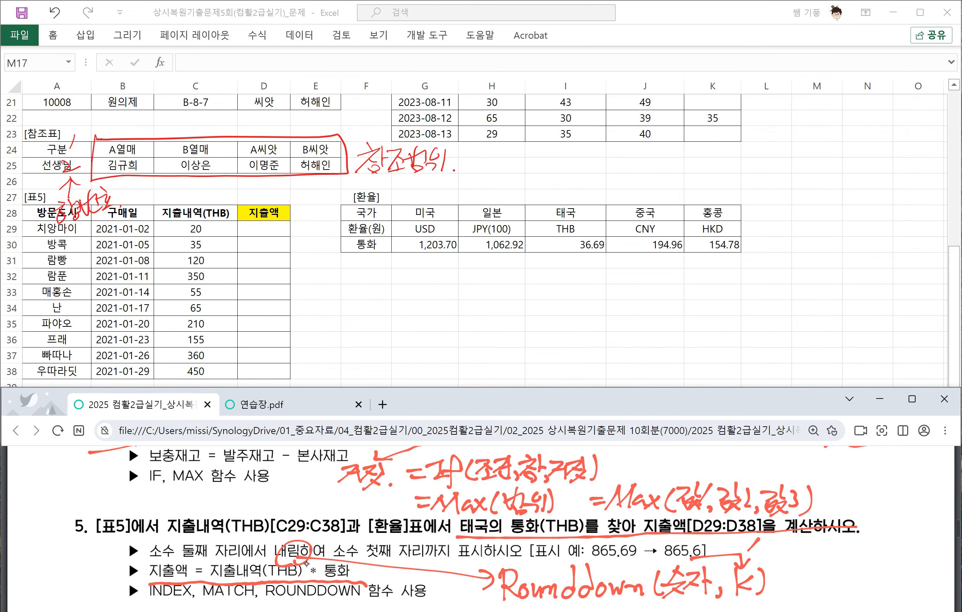
{"action": "mouse_move", "coordinate": [668, 542]}
{"action": "left_mouse_down"}
{"action": "mouse_move", "coordinate": [656, 546]}
{"action": "mouse_move", "coordinate": [702, 508]}
{"action": "left_mouse_up"}
Handwrite the syntax =Index(범위,행,열) in red below the function list of question 5
{"action": "scroll", "coordinate": [259, 574], "scroll_direction": "down", "scroll_amount": 1}
{"action": "scroll", "coordinate": [268, 566], "scroll_direction": "down", "scroll_amount": 3}
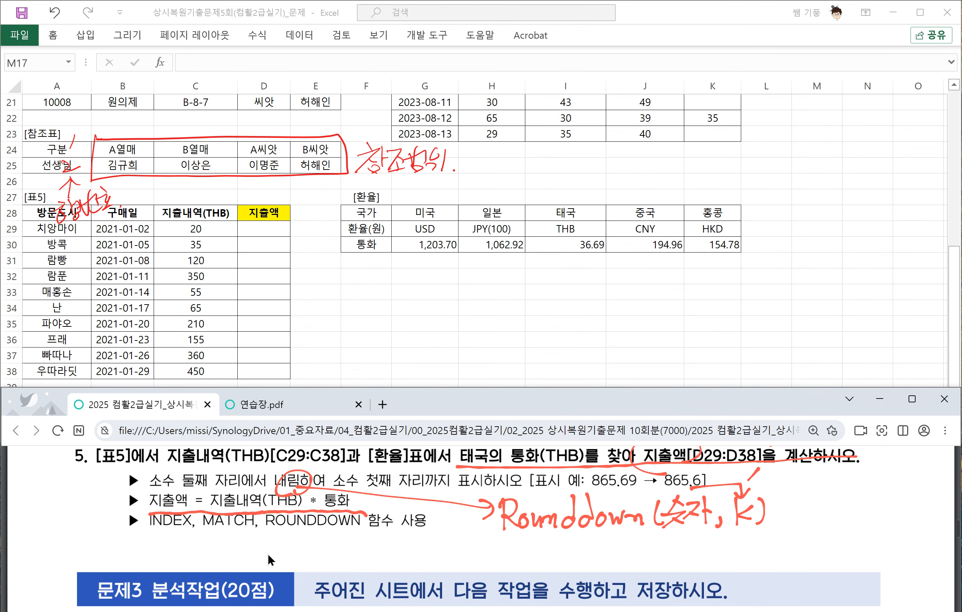
{"action": "left_click_drag", "start_coordinate": [145, 551], "coordinate": [164, 558]}
{"action": "left_click_drag", "start_coordinate": [166, 542], "coordinate": [201, 563]}
{"action": "mouse_move", "coordinate": [215, 536]}
{"action": "left_mouse_down"}
{"action": "mouse_move", "coordinate": [216, 567]}
{"action": "mouse_move", "coordinate": [229, 564]}
{"action": "left_mouse_up"}
{"action": "mouse_move", "coordinate": [233, 548]}
{"action": "left_mouse_down"}
{"action": "mouse_move", "coordinate": [246, 565]}
{"action": "mouse_move", "coordinate": [230, 568]}
{"action": "mouse_move", "coordinate": [256, 558]}
{"action": "mouse_move", "coordinate": [265, 569]}
{"action": "left_mouse_up"}
{"action": "mouse_move", "coordinate": [268, 546]}
{"action": "left_mouse_down"}
{"action": "mouse_move", "coordinate": [276, 562]}
{"action": "mouse_move", "coordinate": [277, 552]}
{"action": "left_mouse_up"}
{"action": "left_click_drag", "start_coordinate": [286, 543], "coordinate": [286, 568]}
{"action": "mouse_move", "coordinate": [297, 546]}
{"action": "left_mouse_down"}
{"action": "mouse_move", "coordinate": [291, 555]}
{"action": "mouse_move", "coordinate": [301, 544]}
{"action": "left_mouse_up"}
{"action": "left_click_drag", "start_coordinate": [292, 560], "coordinate": [304, 569]}
{"action": "mouse_move", "coordinate": [312, 563]}
{"action": "left_mouse_down"}
{"action": "mouse_move", "coordinate": [308, 572]}
{"action": "mouse_move", "coordinate": [329, 549]}
{"action": "left_mouse_up"}
{"action": "mouse_move", "coordinate": [321, 552]}
{"action": "left_mouse_down"}
{"action": "mouse_move", "coordinate": [333, 551]}
{"action": "mouse_move", "coordinate": [326, 557]}
{"action": "left_mouse_up"}
{"action": "left_click_drag", "start_coordinate": [337, 550], "coordinate": [345, 566]}
{"action": "mouse_move", "coordinate": [341, 563]}
{"action": "left_mouse_down"}
{"action": "mouse_move", "coordinate": [381, 550]}
{"action": "mouse_move", "coordinate": [377, 572]}
{"action": "left_mouse_up"}
{"action": "left_click_drag", "start_coordinate": [382, 544], "coordinate": [384, 575]}
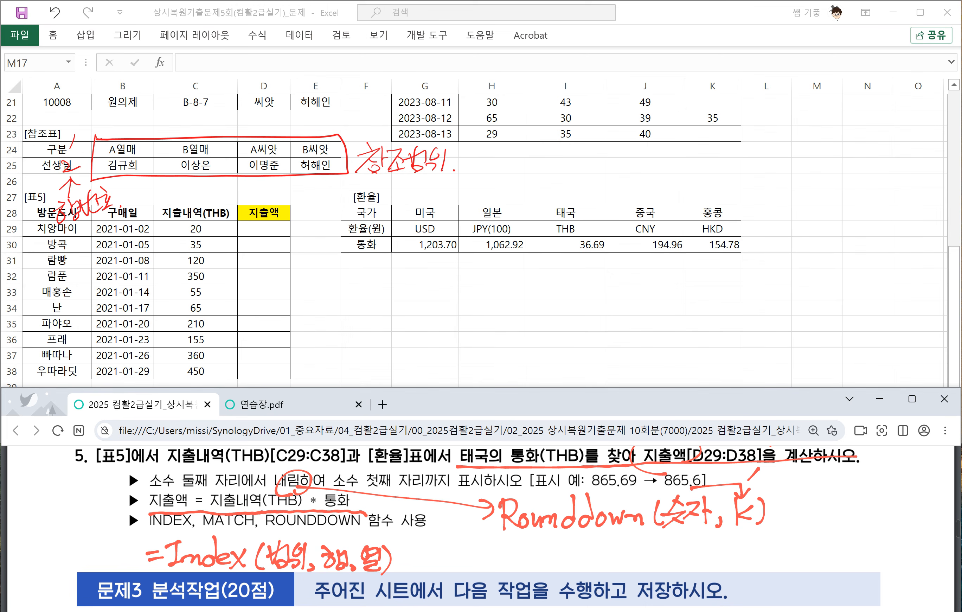
Handwrite the beginning of a second syntax, =Index(범위, in red beside the =Index(범위,행,열) note
{"action": "left_click_drag", "start_coordinate": [439, 554], "coordinate": [454, 553]}
{"action": "mouse_move", "coordinate": [439, 561]}
{"action": "left_mouse_down"}
{"action": "mouse_move", "coordinate": [456, 560]}
{"action": "mouse_move", "coordinate": [465, 543]}
{"action": "left_mouse_up"}
{"action": "mouse_move", "coordinate": [469, 541]}
{"action": "left_mouse_down"}
{"action": "mouse_move", "coordinate": [464, 566]}
{"action": "mouse_move", "coordinate": [479, 563]}
{"action": "left_mouse_up"}
{"action": "left_click_drag", "start_coordinate": [474, 555], "coordinate": [493, 568]}
{"action": "left_click_drag", "start_coordinate": [504, 538], "coordinate": [506, 566]}
{"action": "left_click_drag", "start_coordinate": [506, 558], "coordinate": [528, 565]}
{"action": "mouse_move", "coordinate": [546, 541]}
{"action": "left_mouse_down"}
{"action": "mouse_move", "coordinate": [542, 568]}
{"action": "mouse_move", "coordinate": [563, 540]}
{"action": "mouse_move", "coordinate": [565, 565]}
{"action": "left_mouse_up"}
{"action": "left_click_drag", "start_coordinate": [570, 545], "coordinate": [570, 568]}
{"action": "left_click_drag", "start_coordinate": [578, 542], "coordinate": [583, 558]}
{"action": "left_click_drag", "start_coordinate": [588, 541], "coordinate": [588, 568]}
{"action": "left_click_drag", "start_coordinate": [598, 563], "coordinate": [607, 570]}
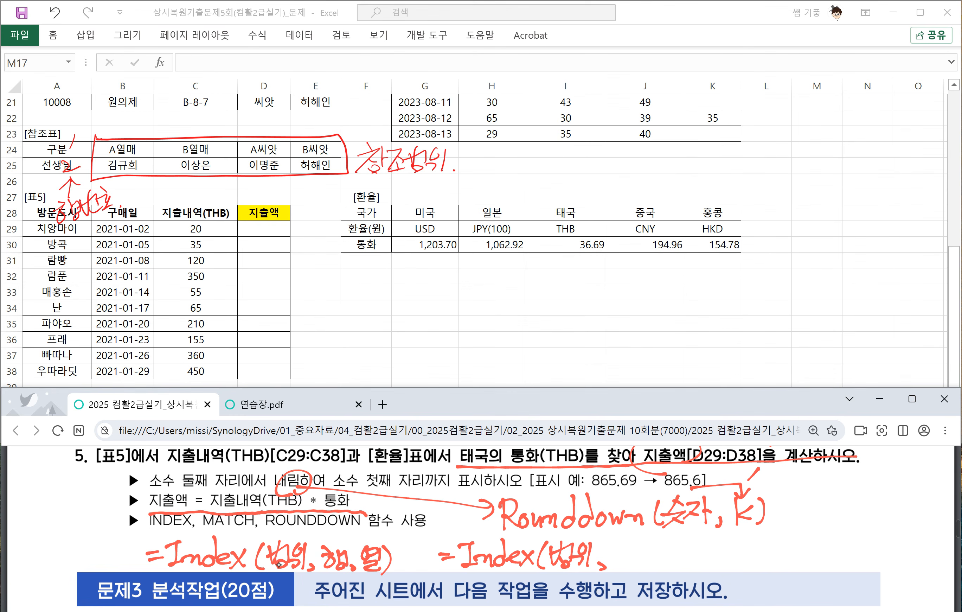
Underline 범위 in the second Index note and erase the Rounddown(숫자, K) note above it
{"action": "left_click_drag", "start_coordinate": [549, 570], "coordinate": [598, 573]}
{"action": "left_click_drag", "start_coordinate": [722, 518], "coordinate": [716, 527]}
{"action": "left_click_drag", "start_coordinate": [510, 518], "coordinate": [763, 512]}
{"action": "left_click_drag", "start_coordinate": [685, 499], "coordinate": [673, 505]}
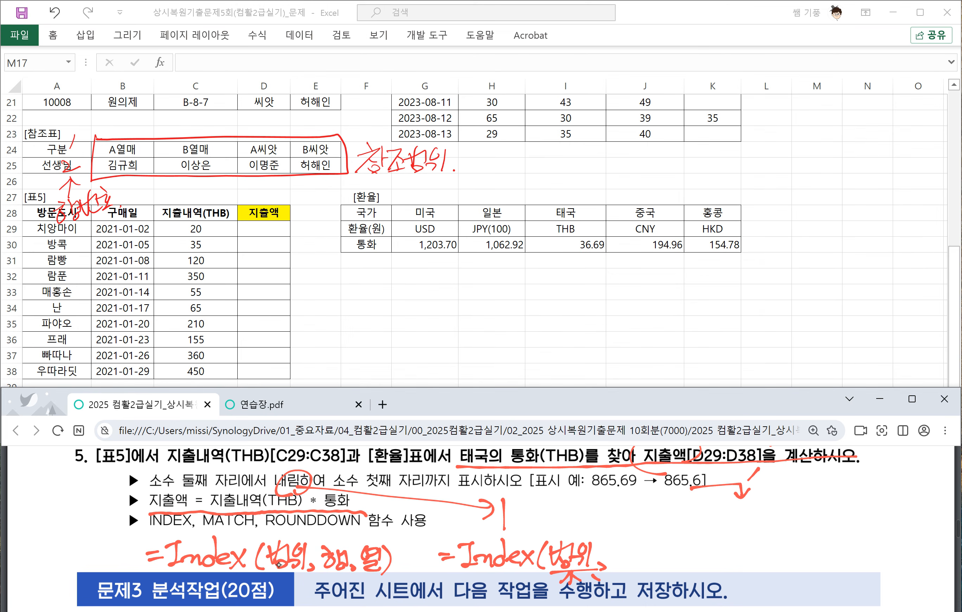
Draw an arrow from 범위 in the second Index note and write 한개의 열, 한개의 행 beside it
{"action": "mouse_move", "coordinate": [566, 537]}
{"action": "left_mouse_down"}
{"action": "mouse_move", "coordinate": [592, 516]}
{"action": "mouse_move", "coordinate": [588, 527]}
{"action": "mouse_move", "coordinate": [639, 522]}
{"action": "mouse_move", "coordinate": [647, 509]}
{"action": "mouse_move", "coordinate": [649, 527]}
{"action": "mouse_move", "coordinate": [666, 501]}
{"action": "mouse_move", "coordinate": [689, 519]}
{"action": "mouse_move", "coordinate": [684, 525]}
{"action": "left_mouse_up"}
{"action": "left_click_drag", "start_coordinate": [692, 519], "coordinate": [730, 523]}
{"action": "left_click_drag", "start_coordinate": [726, 504], "coordinate": [740, 517]}
{"action": "mouse_move", "coordinate": [746, 501]}
{"action": "left_mouse_down"}
{"action": "mouse_move", "coordinate": [748, 518]}
{"action": "mouse_move", "coordinate": [755, 513]}
{"action": "left_mouse_up"}
{"action": "left_click_drag", "start_coordinate": [761, 497], "coordinate": [763, 517]}
{"action": "left_click_drag", "start_coordinate": [766, 499], "coordinate": [778, 513]}
{"action": "left_click_drag", "start_coordinate": [781, 494], "coordinate": [793, 519]}
{"action": "left_click_drag", "start_coordinate": [797, 493], "coordinate": [800, 513]}
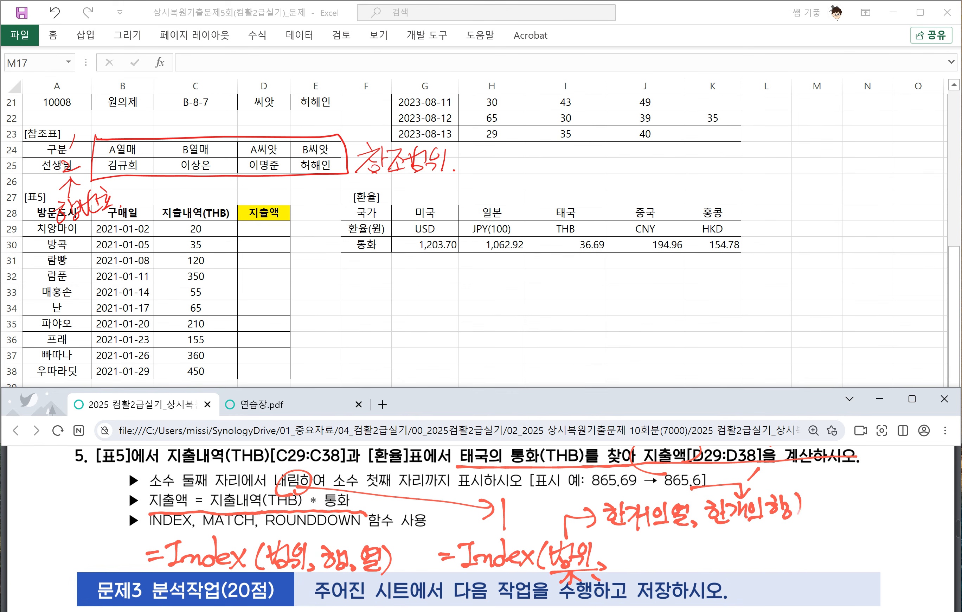
Complete the second Index syntax with K and a closing bracket, giving =Index(범위, K)
{"action": "left_click_drag", "start_coordinate": [627, 544], "coordinate": [625, 546]}
{"action": "mouse_move", "coordinate": [649, 539]}
{"action": "left_mouse_down"}
{"action": "mouse_move", "coordinate": [659, 548]}
{"action": "mouse_move", "coordinate": [636, 578]}
{"action": "left_mouse_up"}
{"action": "left_click", "coordinate": [623, 554]}
Enter an example formula =INDEX(G28:K30,3,4) in G32, below the [환율] table
{"action": "left_click", "coordinate": [446, 295]}
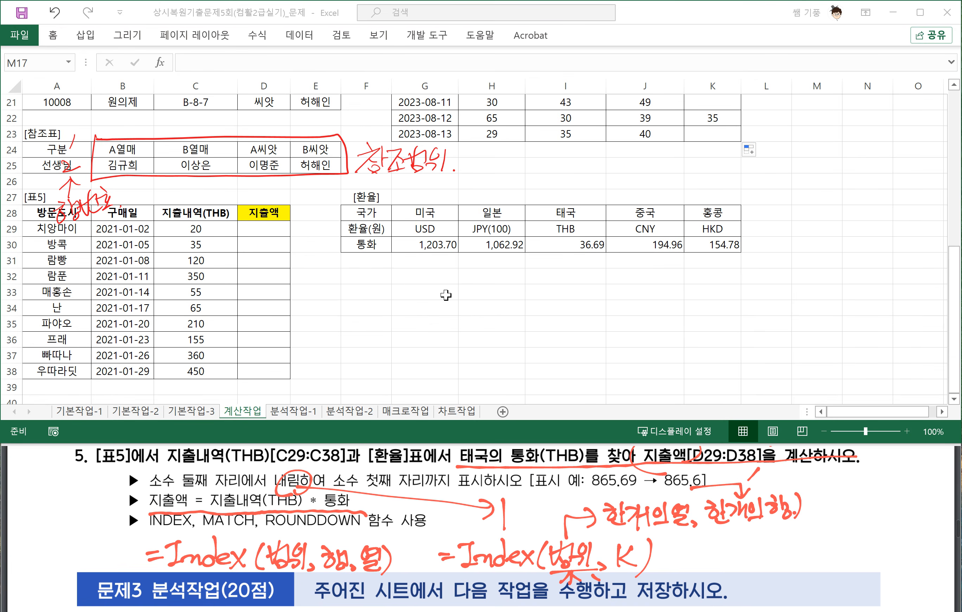
{"action": "left_click", "coordinate": [432, 277]}
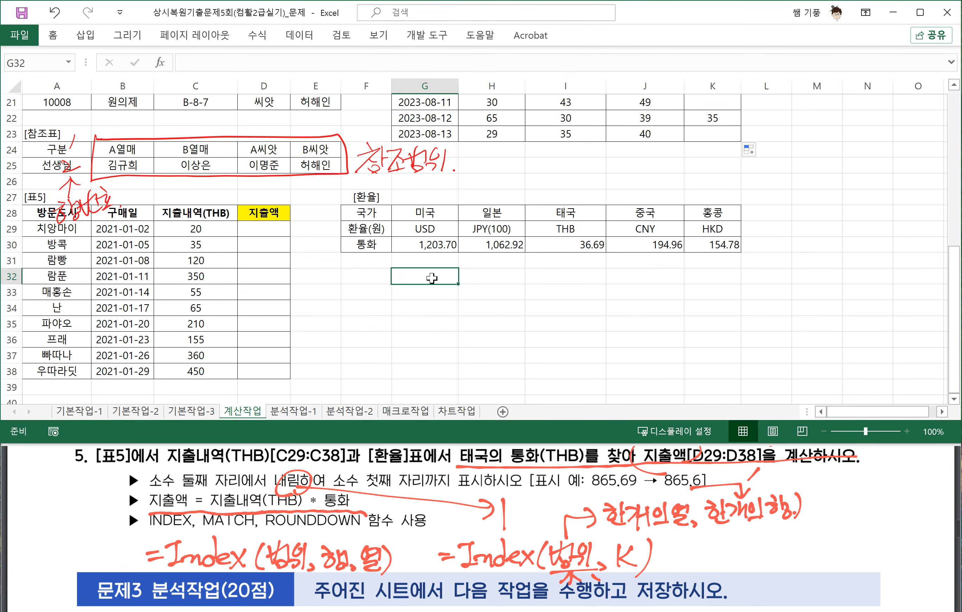
{"action": "type", "text": "=INM"}
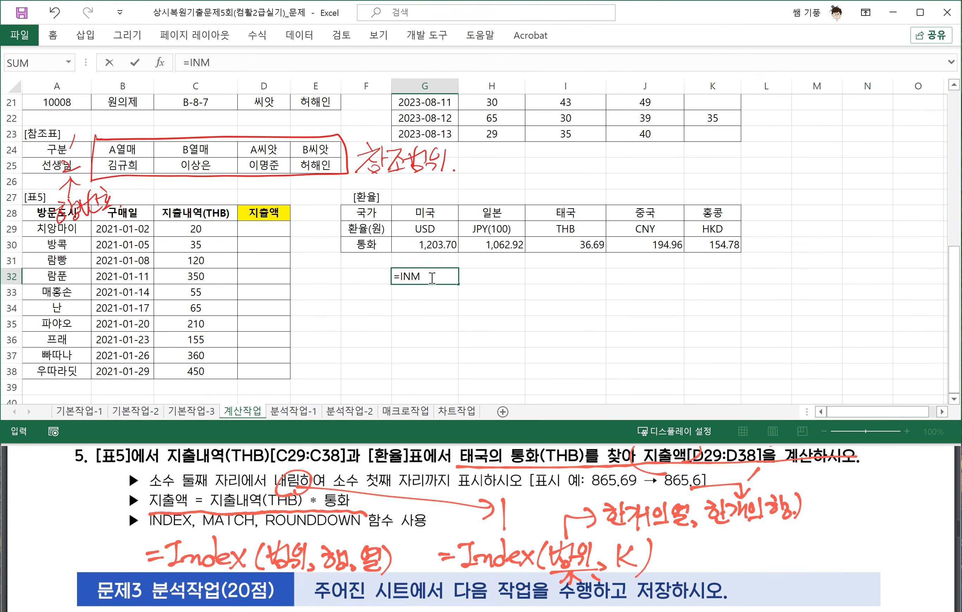
{"action": "key", "text": "BackSpace"}
{"action": "type", "text": "D"}
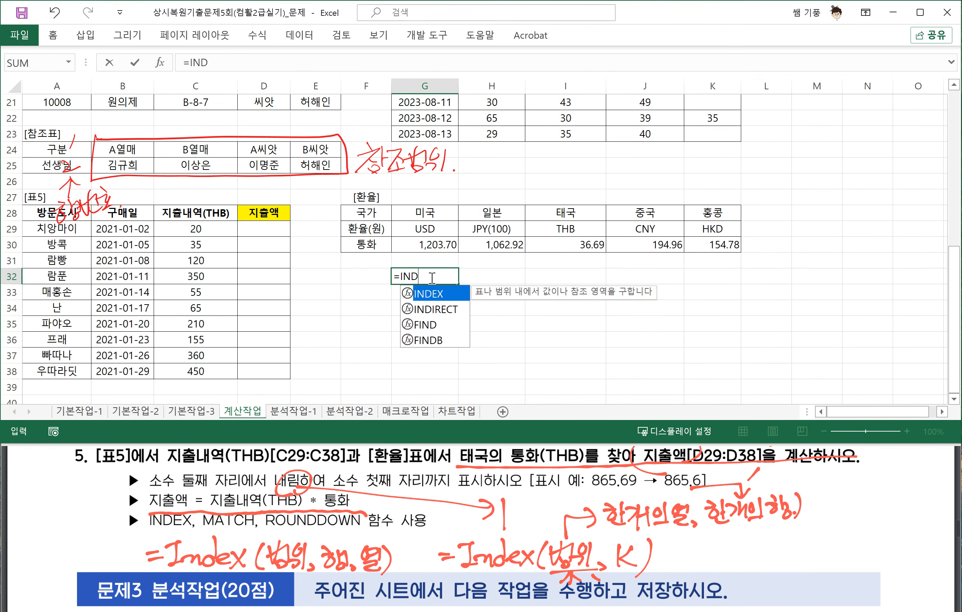
{"action": "type", "text": "EX("}
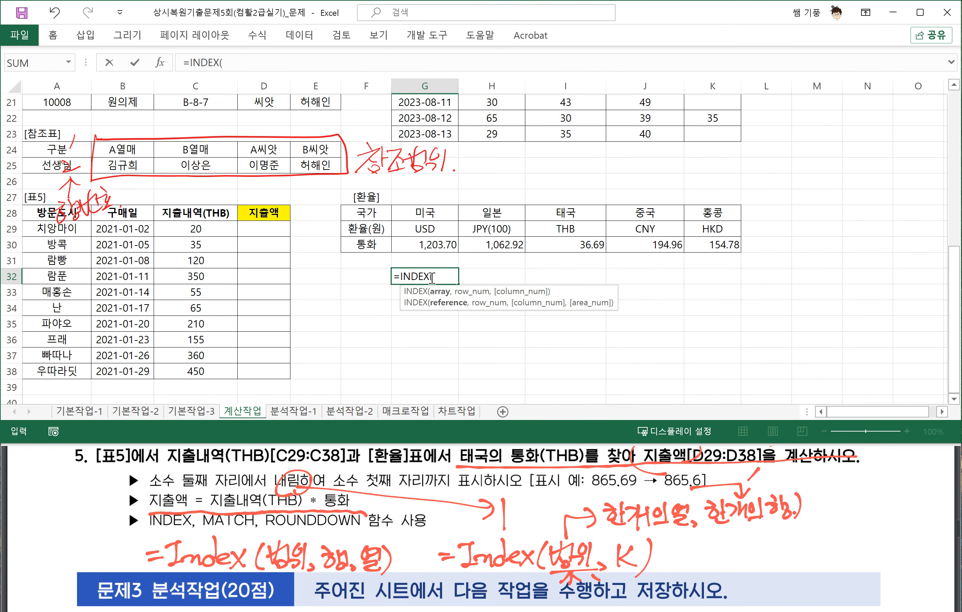
{"action": "left_click_drag", "start_coordinate": [404, 213], "coordinate": [704, 246]}
{"action": "type", "text": ","}
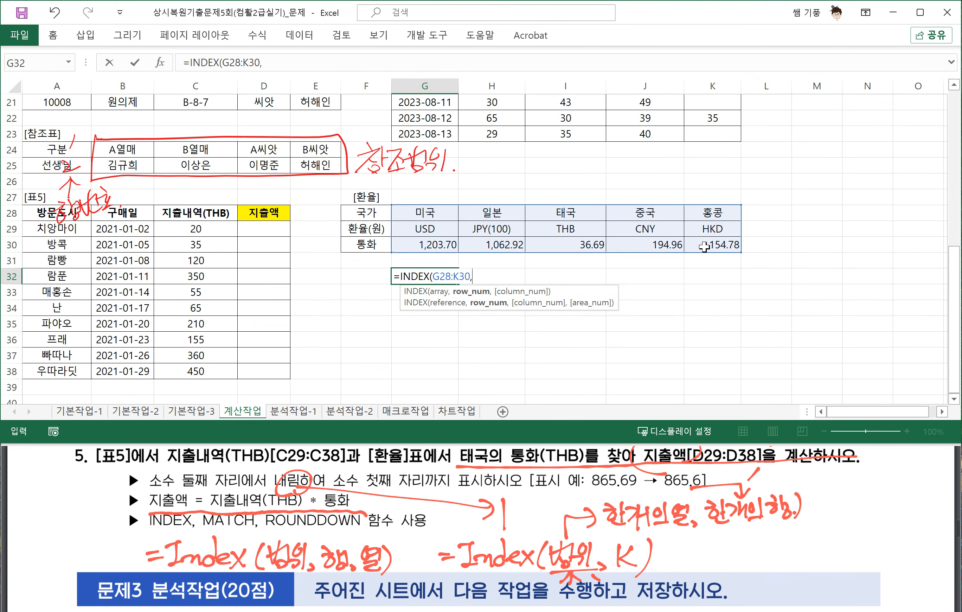
{"action": "type", "text": "3,"}
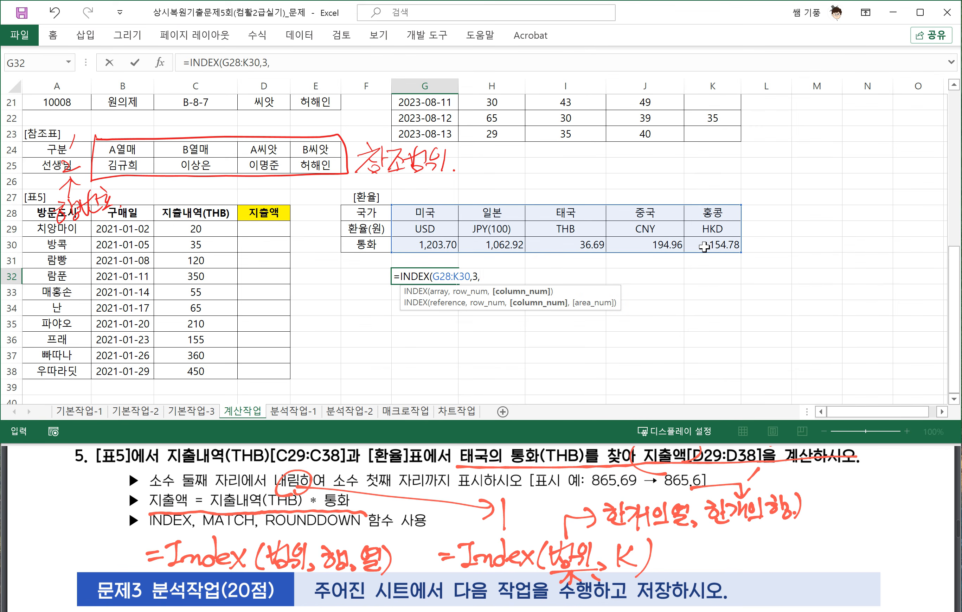
{"action": "type", "text": "4)"}
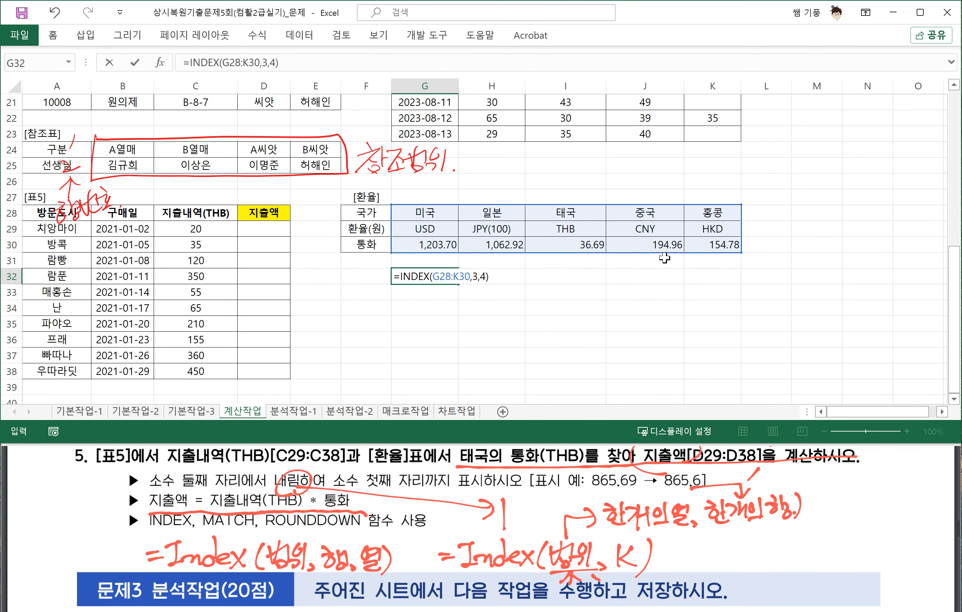
{"action": "key", "text": "Return"}
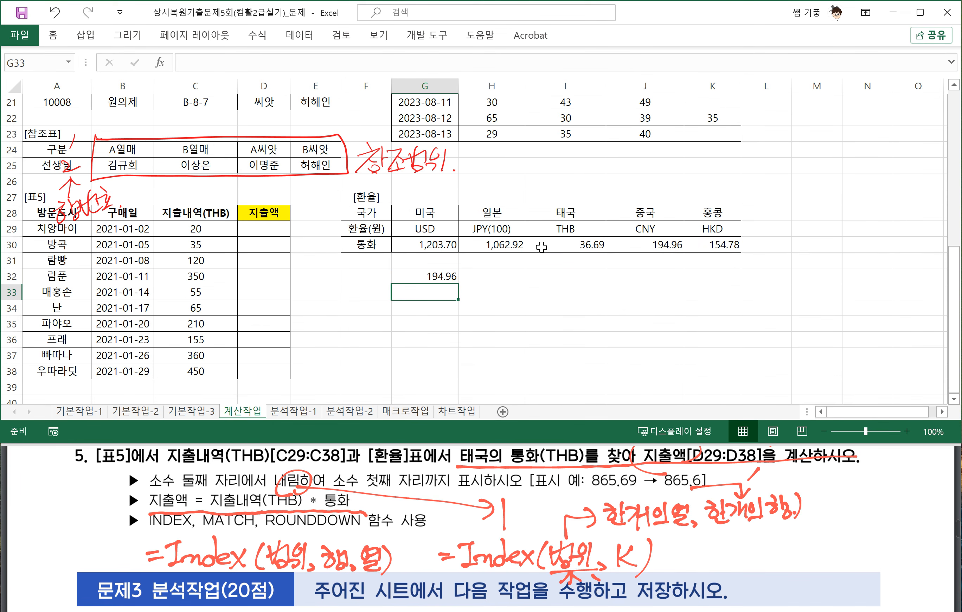
Enter a single-row example =INDEX(G28:K28,3) in H32, using the country names of the [환율] table
{"action": "left_click", "coordinate": [493, 279]}
{"action": "type", "text": "="}
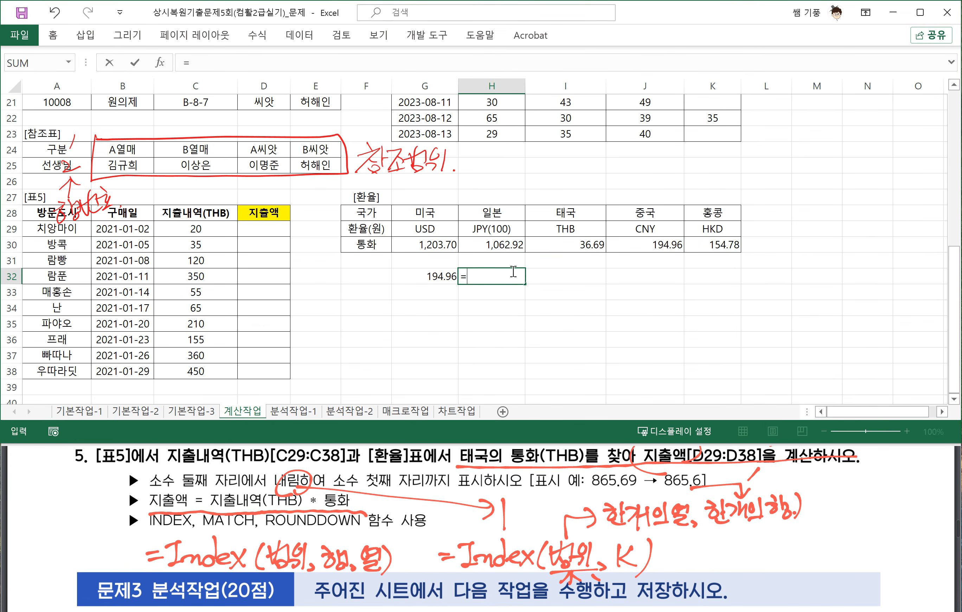
{"action": "type", "text": "INDEX"}
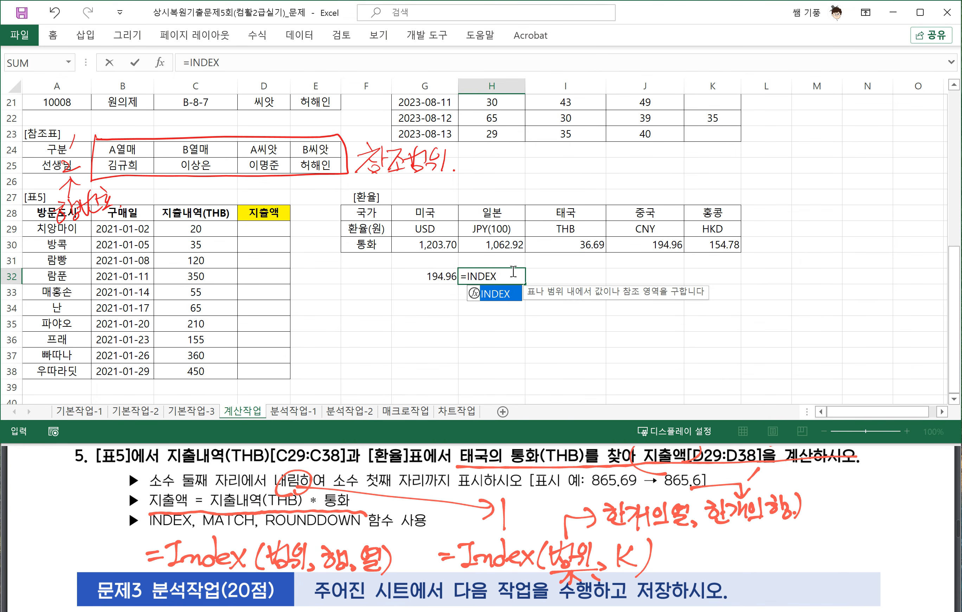
{"action": "type", "text": "("}
{"action": "left_click_drag", "start_coordinate": [411, 210], "coordinate": [694, 213]}
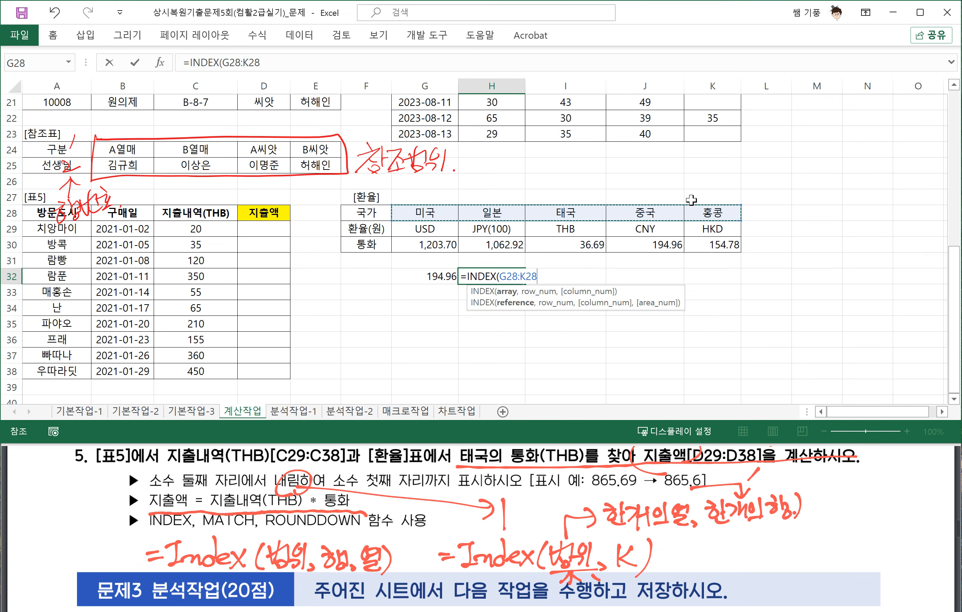
{"action": "type", "text": ","}
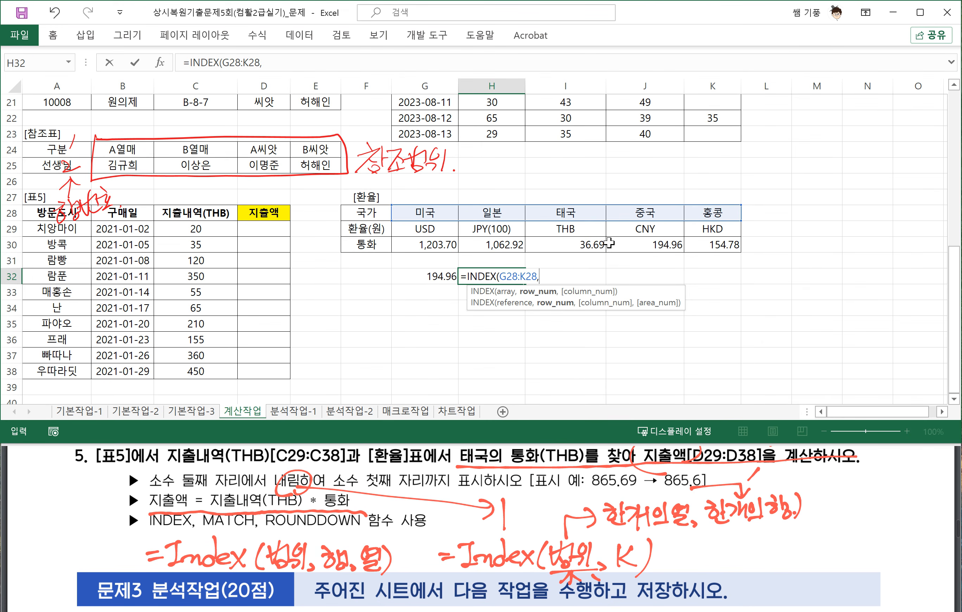
{"action": "type", "text": "3)"}
{"action": "key", "text": "Return"}
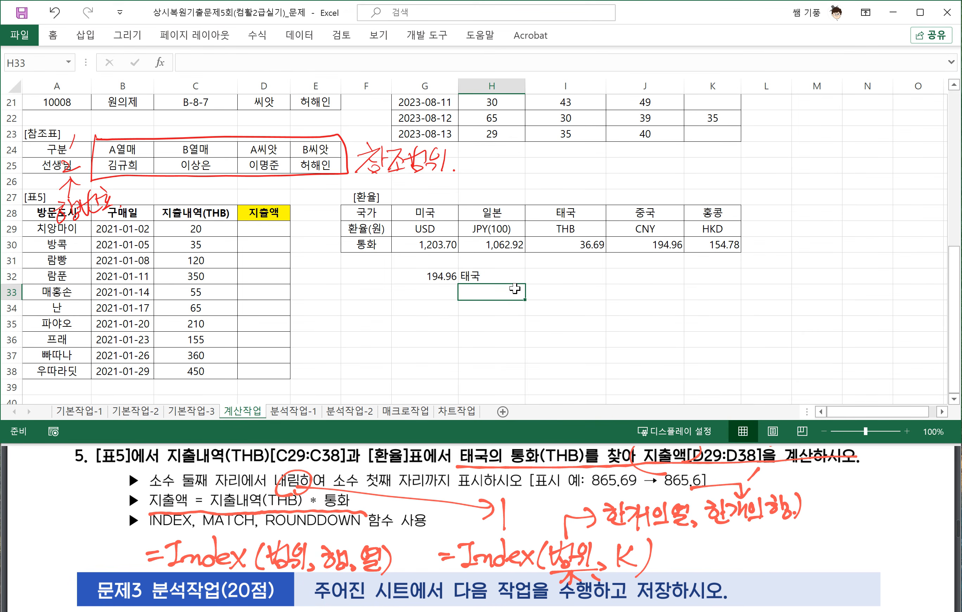
Enter a single-column example =INDEX(A29:A38,5) in I32, using the 방문도시 column of [표5]
{"action": "left_click", "coordinate": [550, 279]}
{"action": "type", "text": "="}
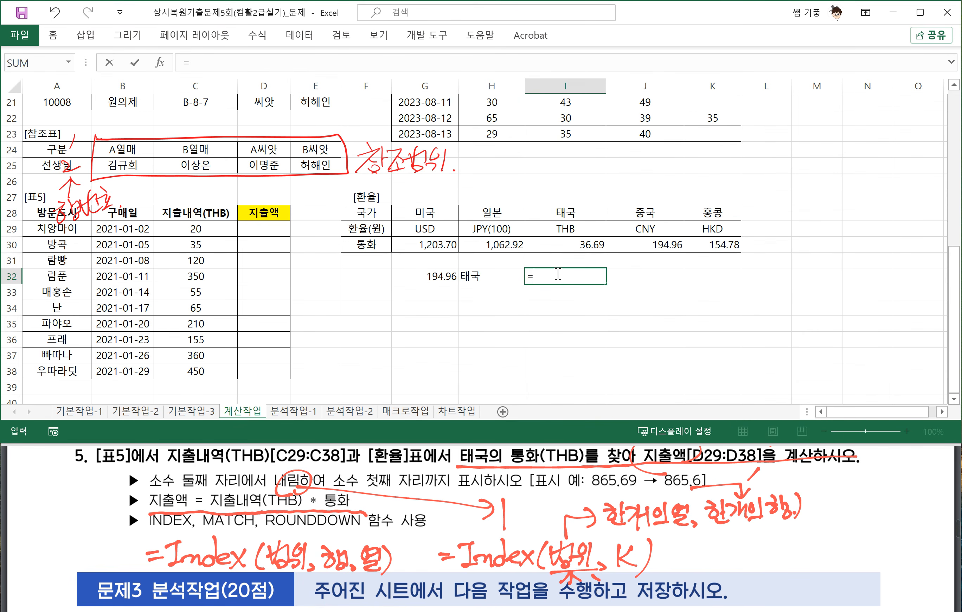
{"action": "type", "text": "INDEX("}
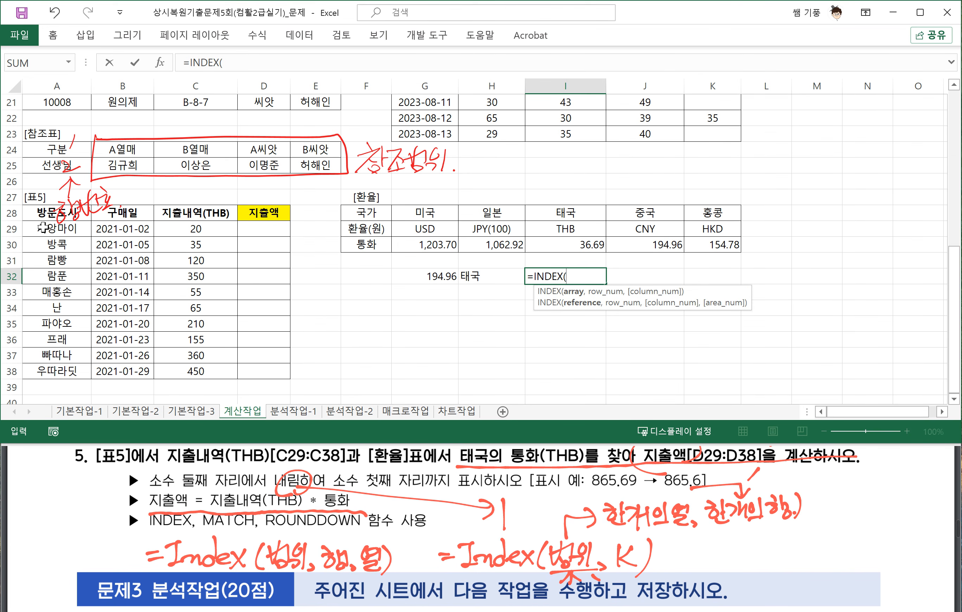
{"action": "left_click_drag", "start_coordinate": [46, 229], "coordinate": [51, 382]}
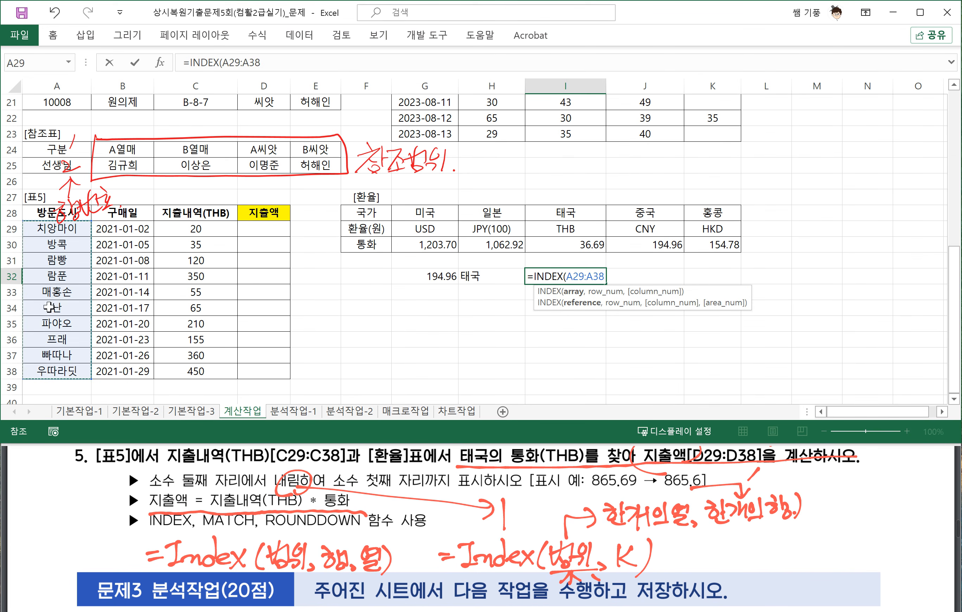
{"action": "type", "text": ","}
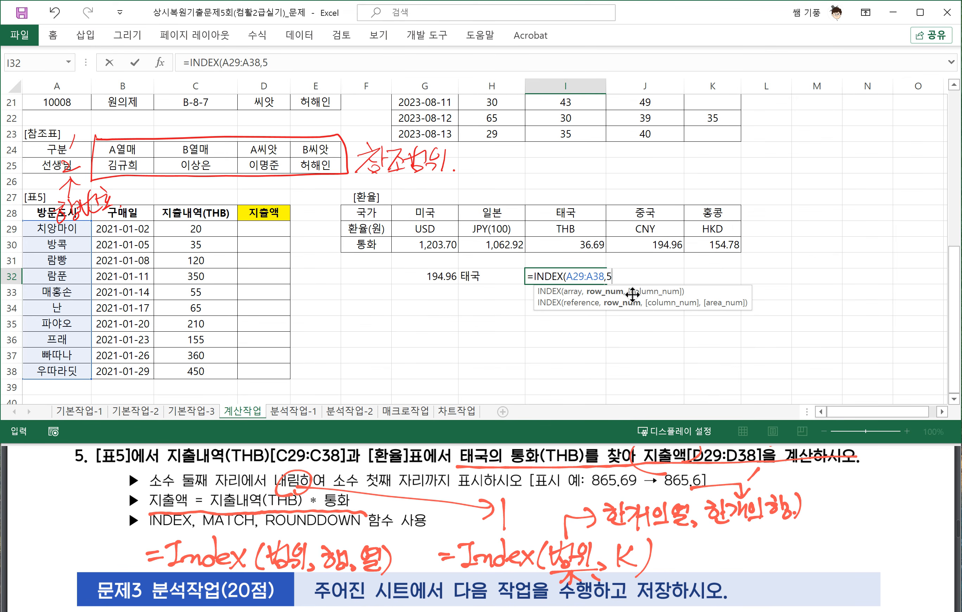
{"action": "type", "text": "5)"}
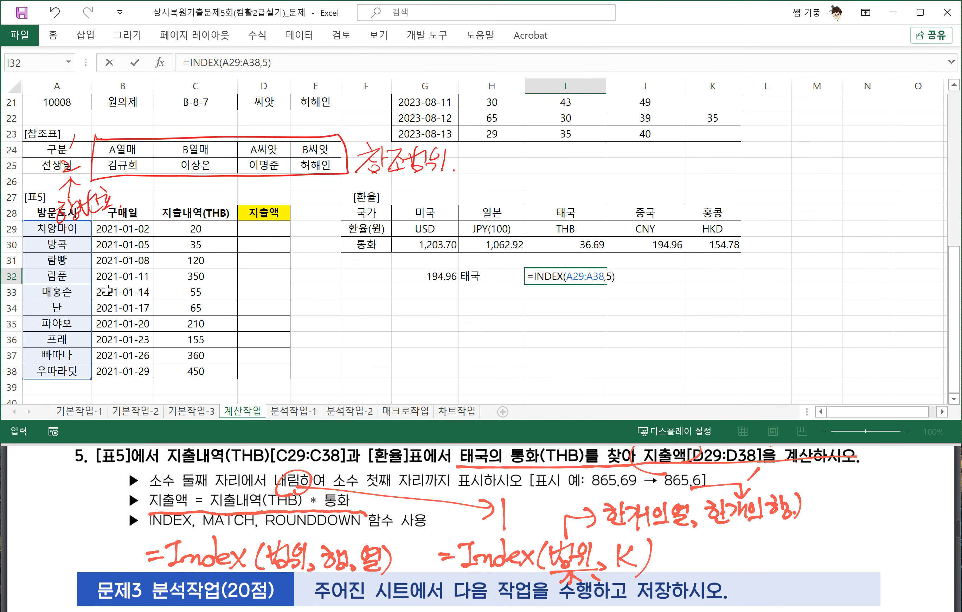
{"action": "key", "text": "Return"}
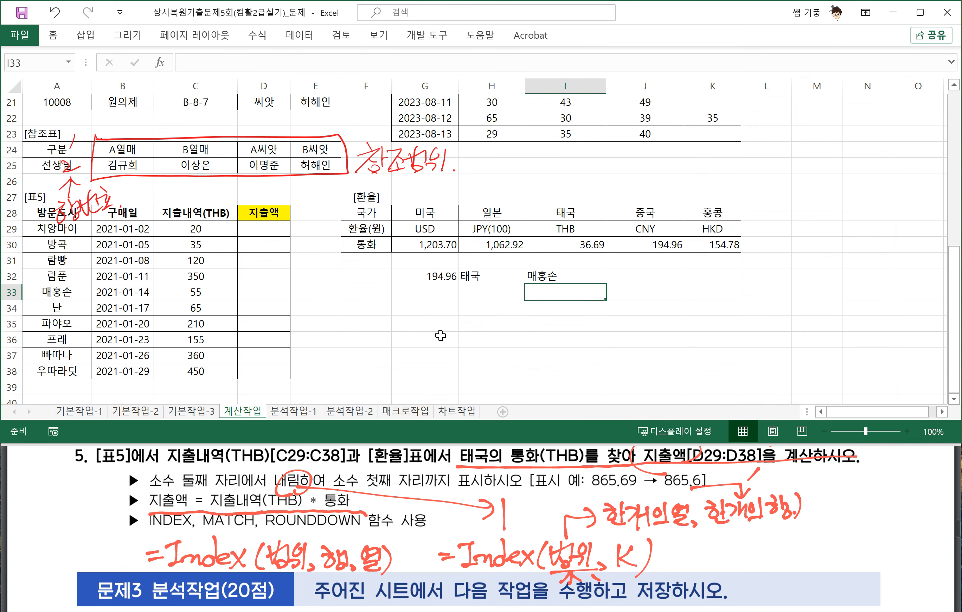
Handwrite the syntax =Match(찾을값, 범위, 0) in red beside the second Index note and mark the 0 with a short stroke
{"action": "left_click_drag", "start_coordinate": [674, 559], "coordinate": [686, 558]}
{"action": "mouse_move", "coordinate": [674, 567]}
{"action": "left_mouse_down"}
{"action": "mouse_move", "coordinate": [710, 541]}
{"action": "mouse_move", "coordinate": [711, 566]}
{"action": "left_mouse_up"}
{"action": "left_click_drag", "start_coordinate": [720, 556], "coordinate": [727, 564]}
{"action": "mouse_move", "coordinate": [724, 558]}
{"action": "left_mouse_down"}
{"action": "mouse_move", "coordinate": [735, 557]}
{"action": "mouse_move", "coordinate": [733, 569]}
{"action": "left_mouse_up"}
{"action": "left_click_drag", "start_coordinate": [746, 556], "coordinate": [750, 569]}
{"action": "mouse_move", "coordinate": [749, 560]}
{"action": "left_mouse_down"}
{"action": "mouse_move", "coordinate": [768, 570]}
{"action": "mouse_move", "coordinate": [786, 548]}
{"action": "mouse_move", "coordinate": [768, 579]}
{"action": "mouse_move", "coordinate": [794, 564]}
{"action": "left_mouse_up"}
{"action": "mouse_move", "coordinate": [806, 543]}
{"action": "left_mouse_down"}
{"action": "mouse_move", "coordinate": [812, 569]}
{"action": "mouse_move", "coordinate": [820, 563]}
{"action": "left_mouse_up"}
{"action": "left_click_drag", "start_coordinate": [823, 545], "coordinate": [833, 559]}
{"action": "mouse_move", "coordinate": [810, 560]}
{"action": "left_mouse_down"}
{"action": "mouse_move", "coordinate": [824, 570]}
{"action": "mouse_move", "coordinate": [856, 546]}
{"action": "mouse_move", "coordinate": [874, 558]}
{"action": "left_mouse_up"}
{"action": "left_click_drag", "start_coordinate": [864, 560], "coordinate": [879, 574]}
{"action": "mouse_move", "coordinate": [883, 567]}
{"action": "left_mouse_down"}
{"action": "mouse_move", "coordinate": [899, 559]}
{"action": "mouse_move", "coordinate": [914, 570]}
{"action": "left_mouse_up"}
{"action": "left_click_drag", "start_coordinate": [907, 509], "coordinate": [896, 534]}
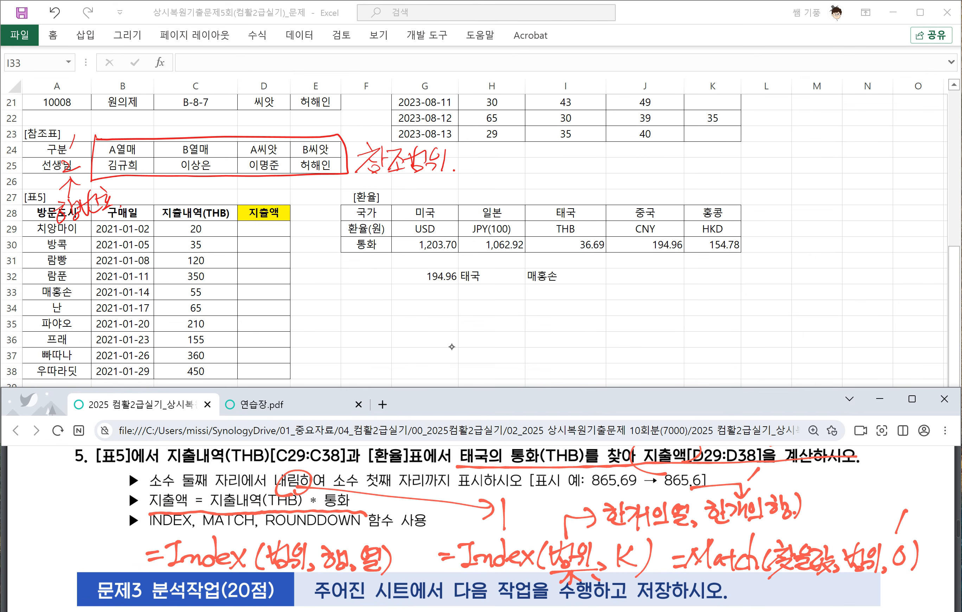
Enter an example formula =MATCH("중국",G28:K28,0) in G33 to find the country's position in the [환율] header
{"action": "left_click", "coordinate": [426, 295]}
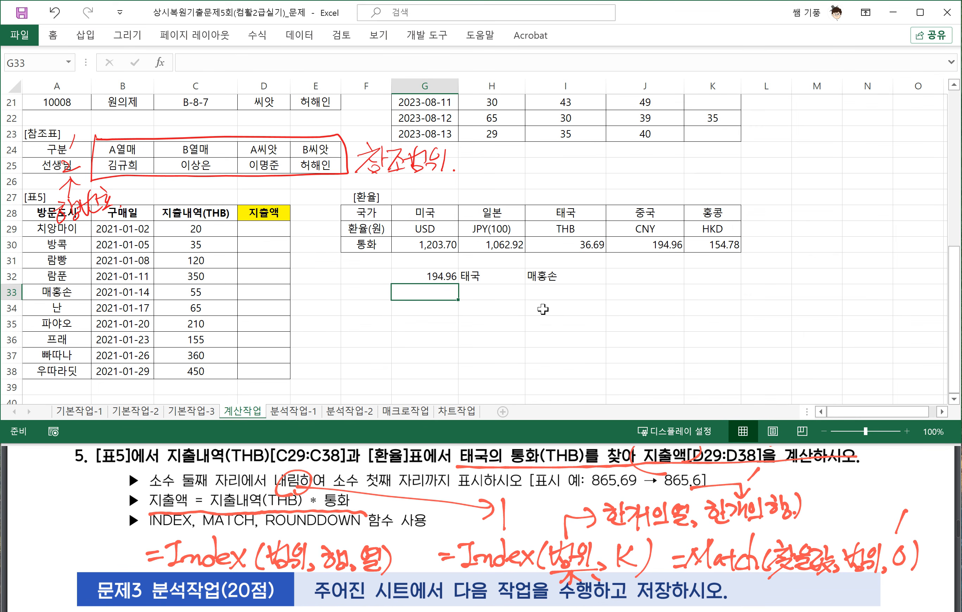
{"action": "type", "text": "=MATCH"}
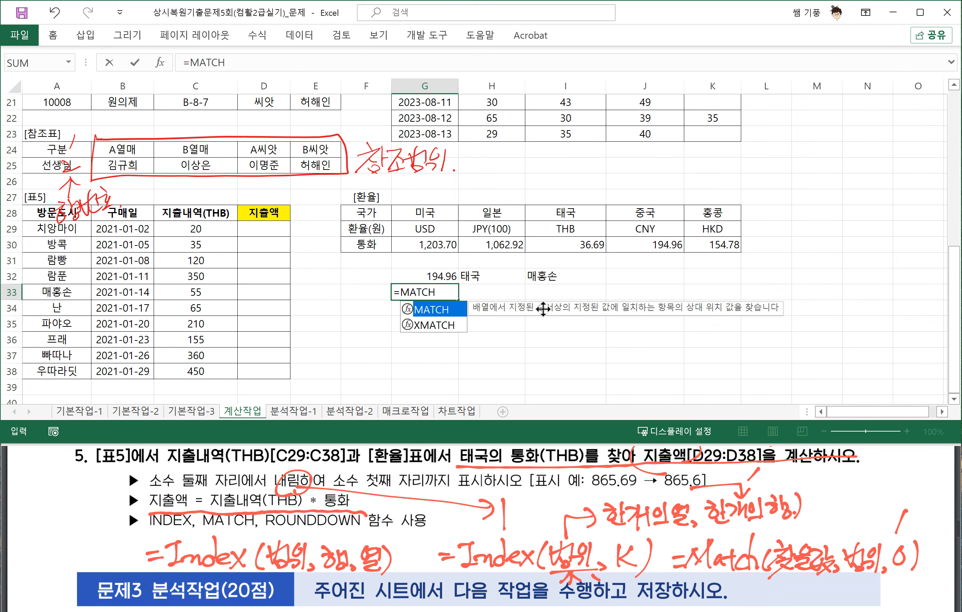
{"action": "type", "text": "("}
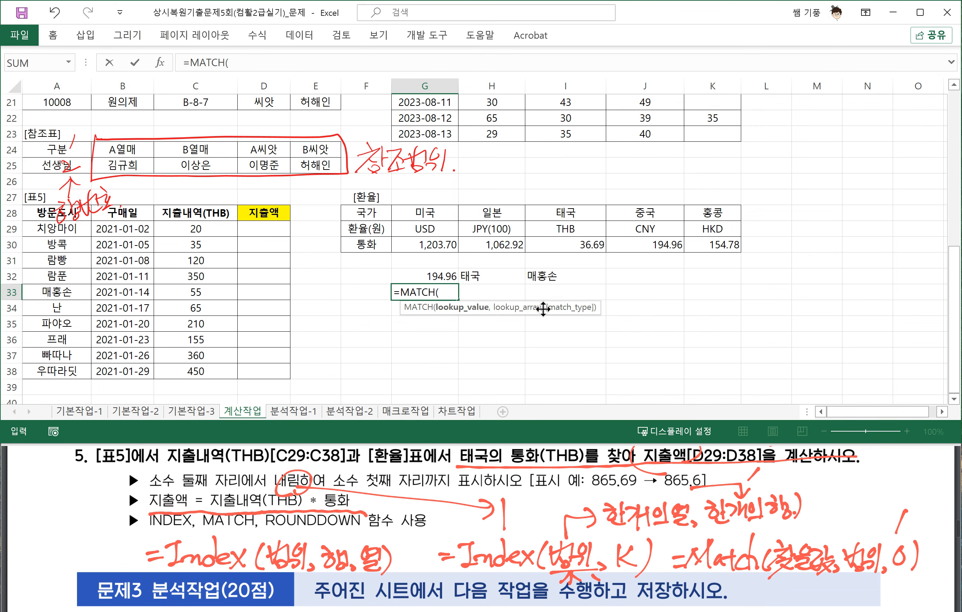
{"action": "type", "text": "\"WND"}
{"action": "key", "text": "BackSpace"}
{"action": "key", "text": "BackSpace"}
{"action": "key", "text": "BackSpace"}
{"action": "type", "text": "중국\","}
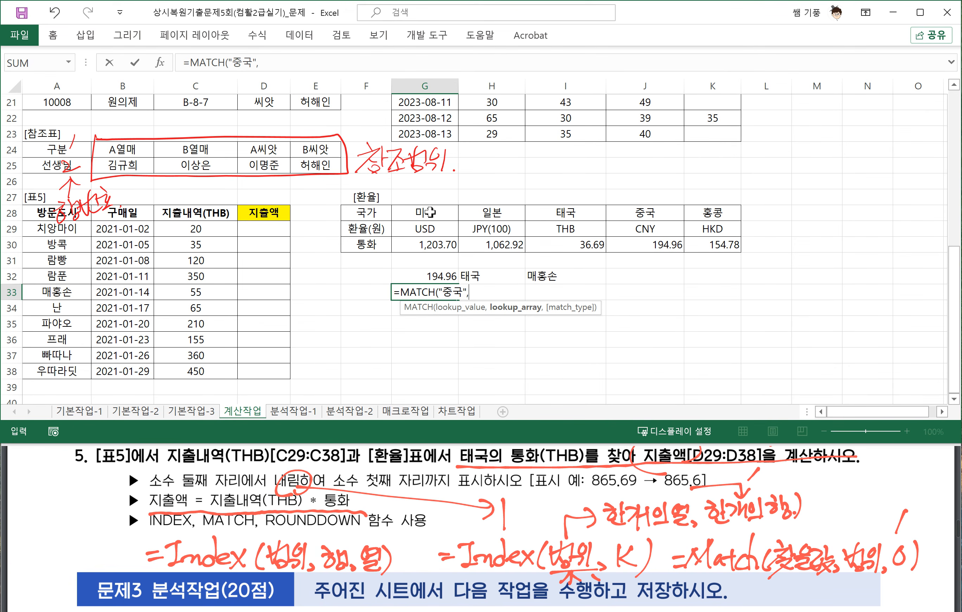
{"action": "left_click_drag", "start_coordinate": [430, 212], "coordinate": [724, 211]}
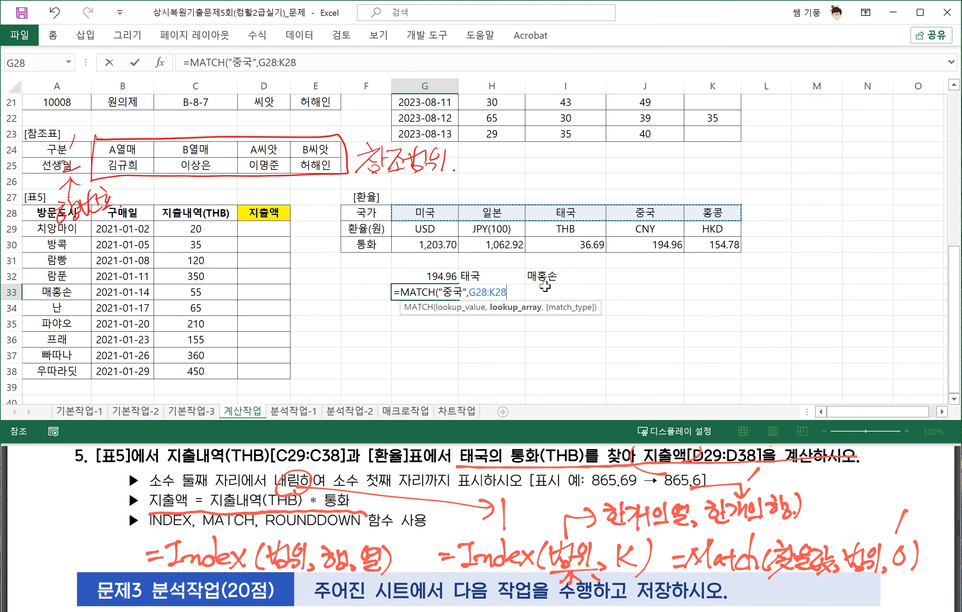
{"action": "type", "text": ",0"}
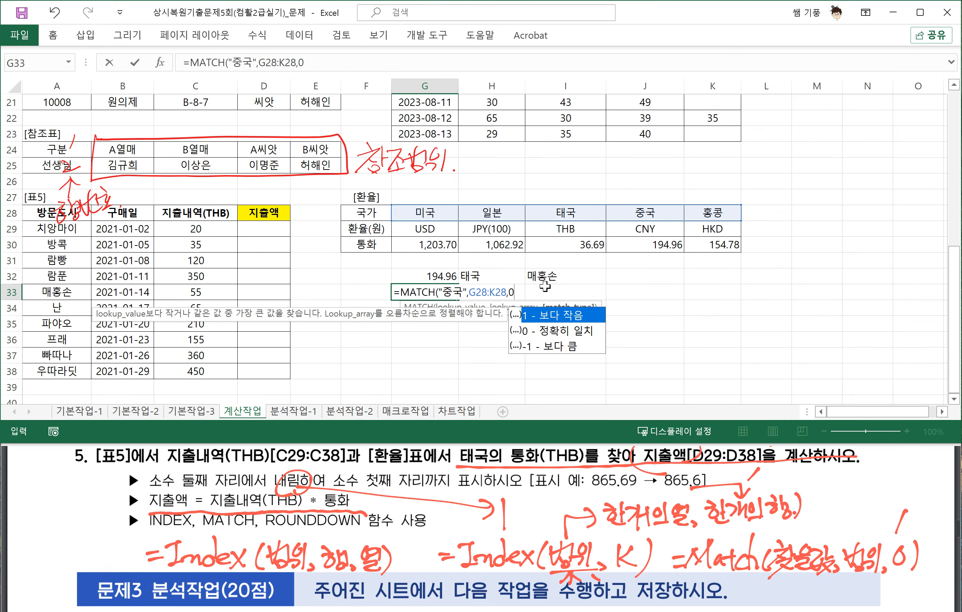
{"action": "type", "text": ")"}
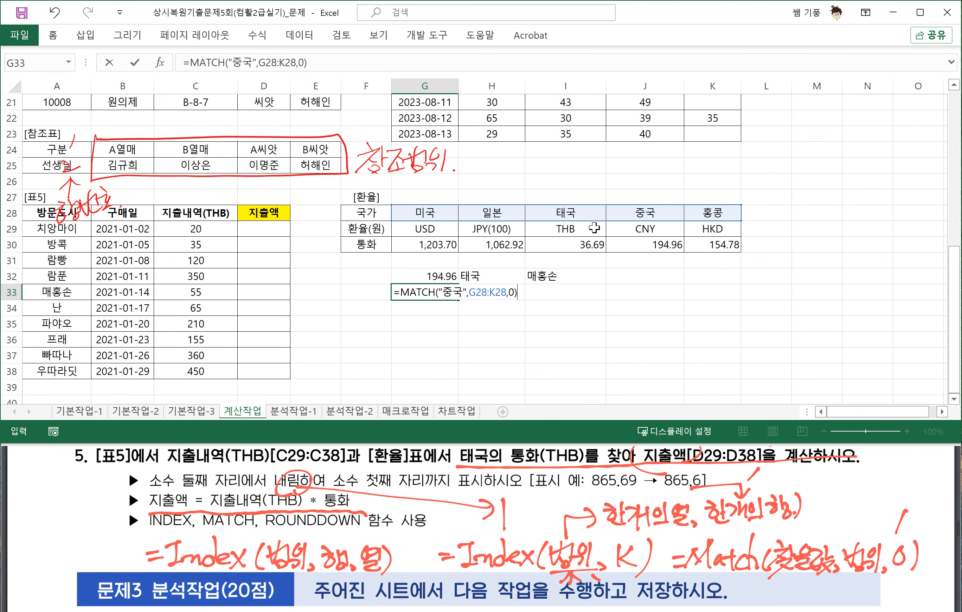
{"action": "key", "text": "Return"}
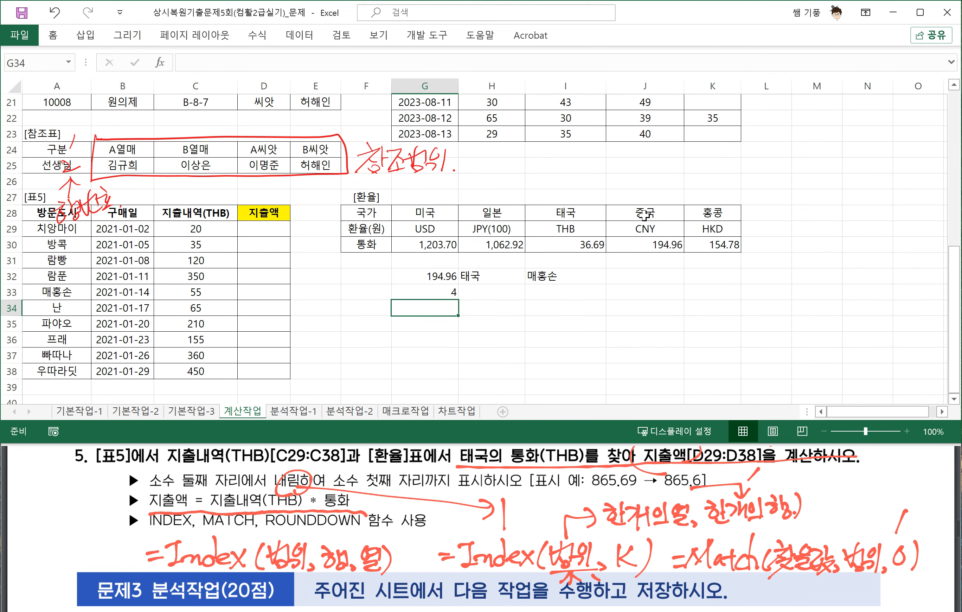
Begin a second MATCH example formula in H33, opening its text lookup value
{"action": "left_click", "coordinate": [484, 294]}
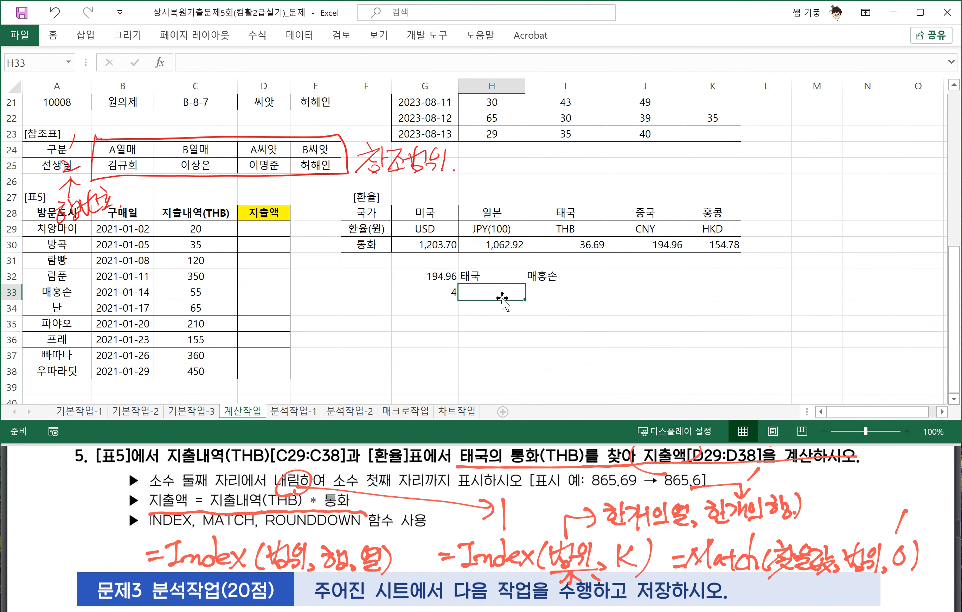
{"action": "type", "text": "=ㅡ"}
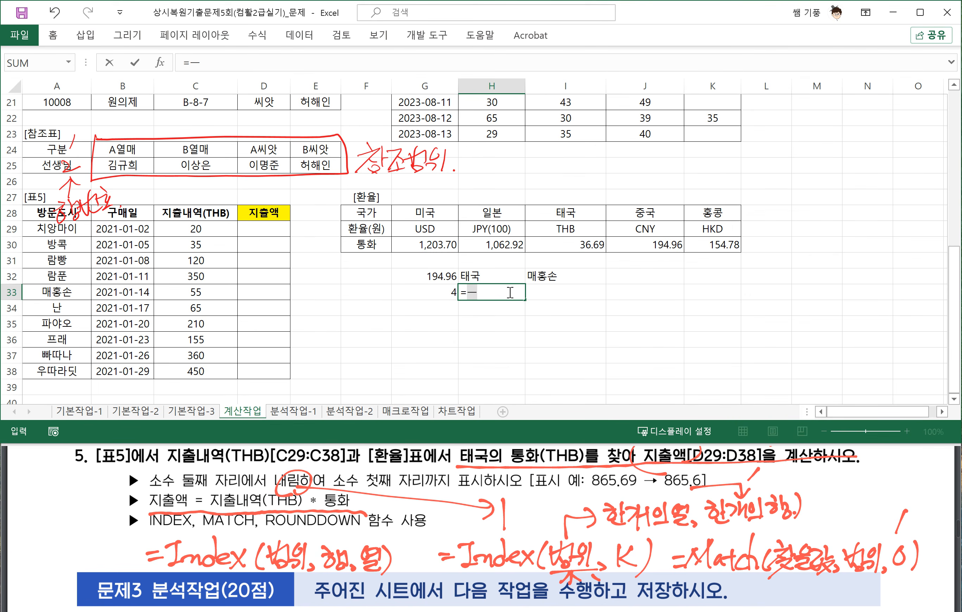
{"action": "key", "text": "BackSpace"}
{"action": "key", "text": "Hangul"}
{"action": "type", "text": "MATCH"}
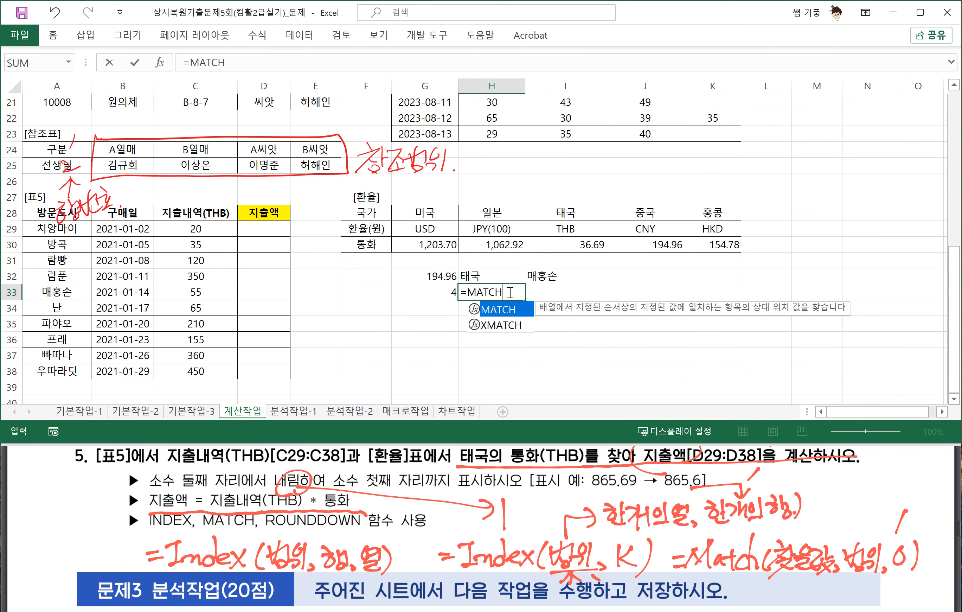
{"action": "type", "text": "("}
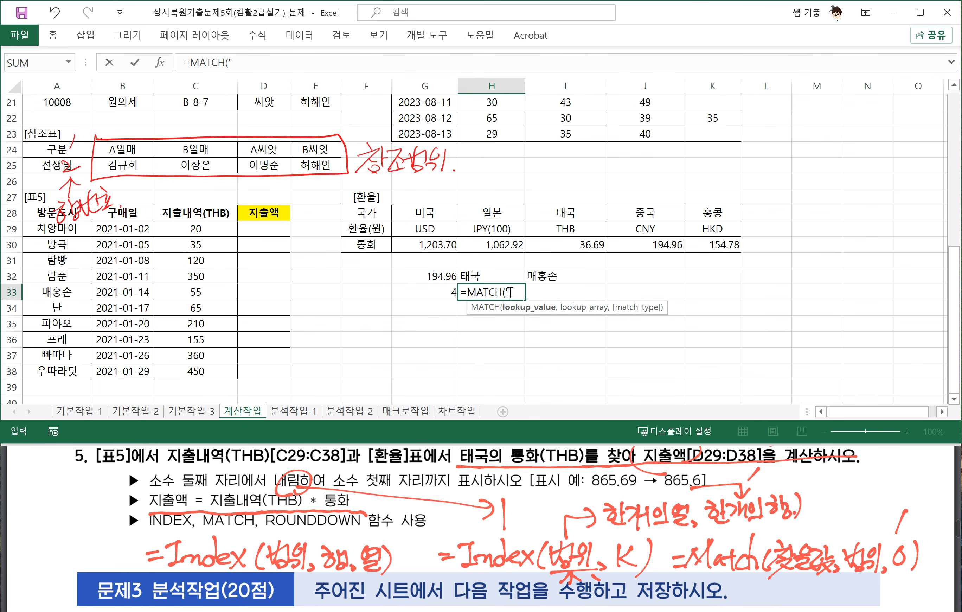
Complete the formula in H33 as =MATCH("매홍손",A29:A38,0)
{"action": "type", "text": "\"AO"}
{"action": "key", "text": "BackSpace"}
{"action": "type", "text": "AOGHO"}
{"action": "key", "text": "BackSpace"}
{"action": "key", "text": "BackSpace"}
{"action": "key", "text": "BackSpace"}
{"action": "key", "text": "BackSpace"}
{"action": "key", "text": "BackSpace"}
{"action": "type", "text": "매ㅔ"}
{"action": "type", "text": "홍손\","}
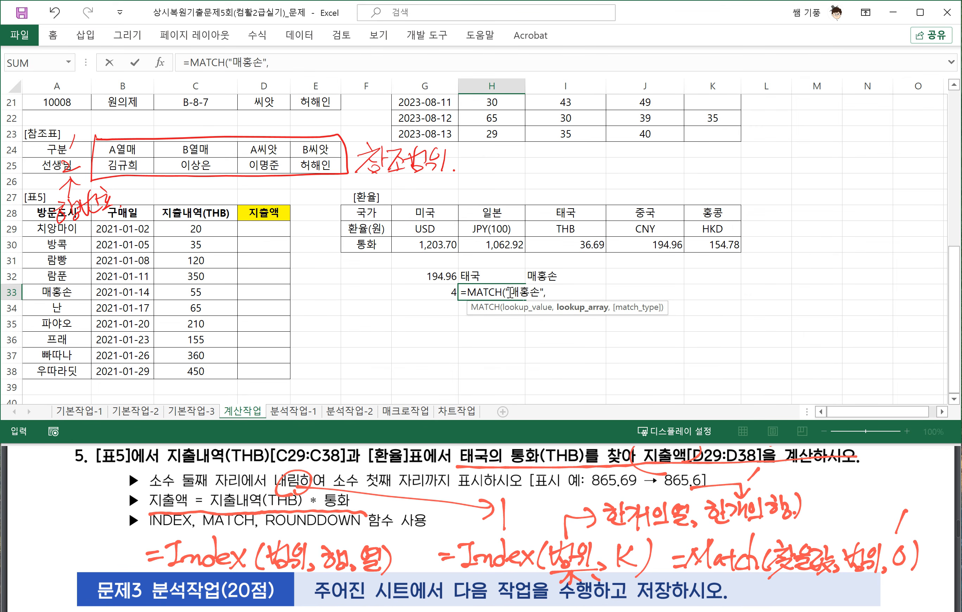
{"action": "left_click_drag", "start_coordinate": [38, 228], "coordinate": [38, 371]}
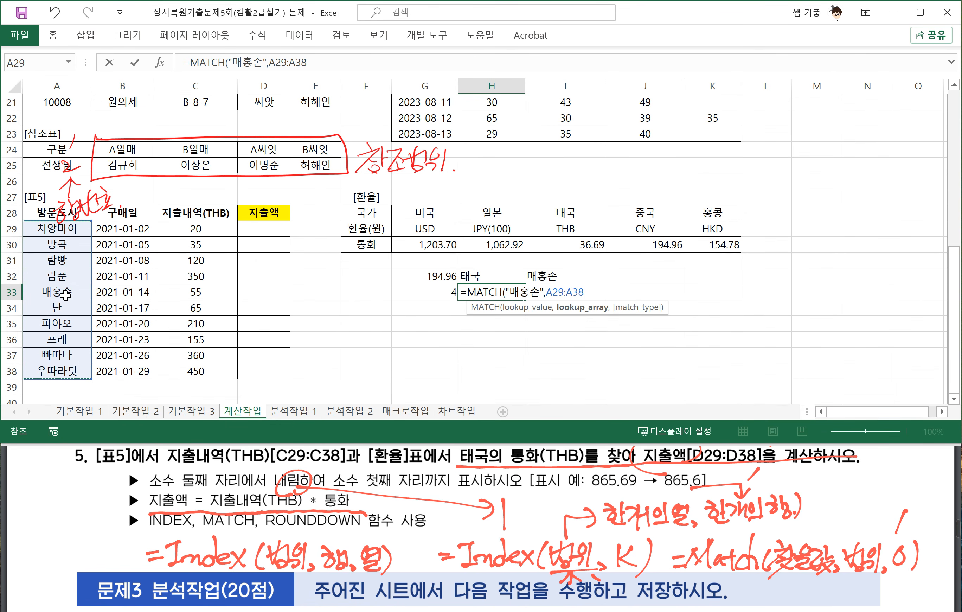
{"action": "type", "text": ",0)"}
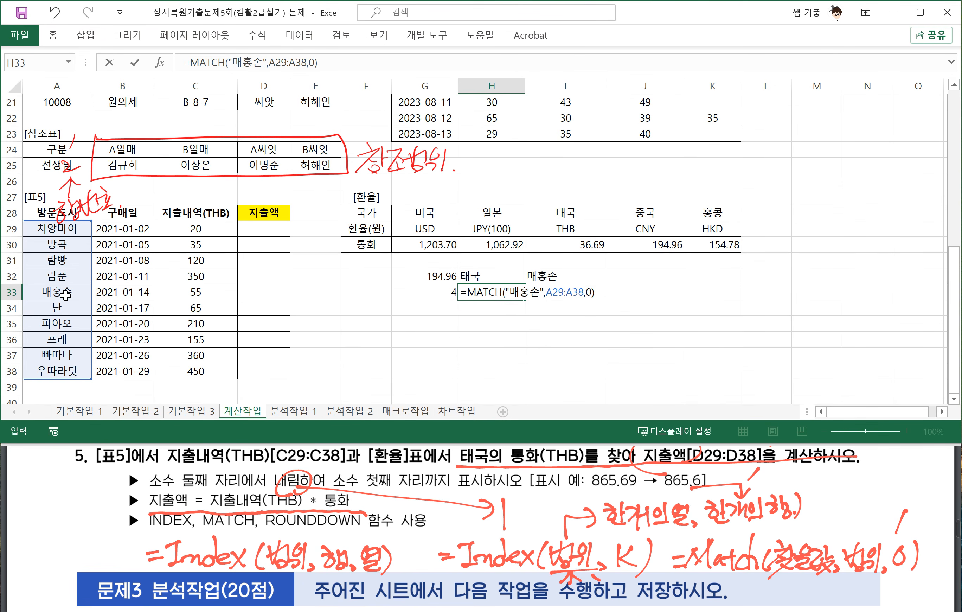
{"action": "key", "text": "Return"}
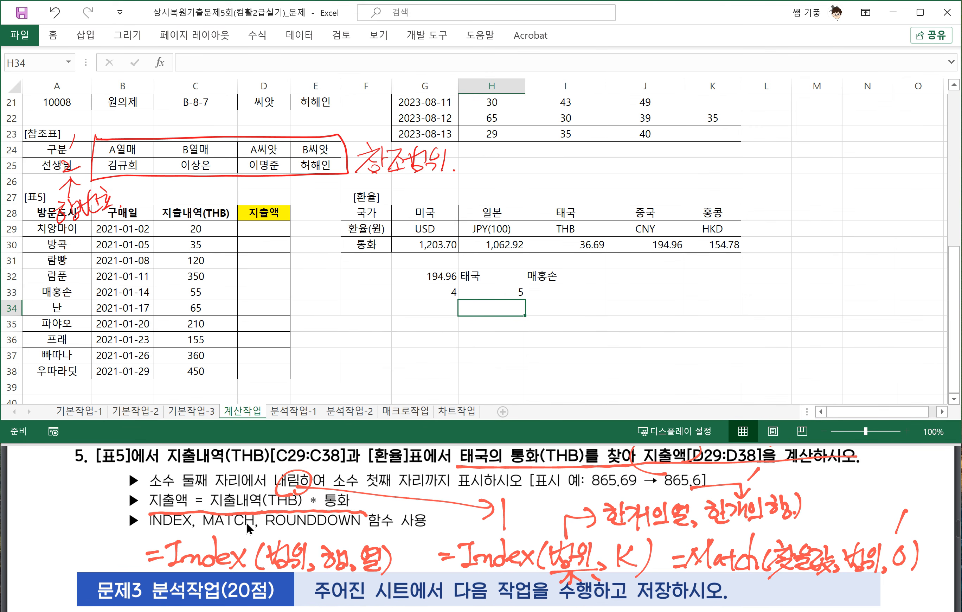
Enter =MATCH("태국",$G$28:$K$28,0) in D29, the first 지출액 cell of 표5
{"action": "left_click", "coordinate": [266, 526]}
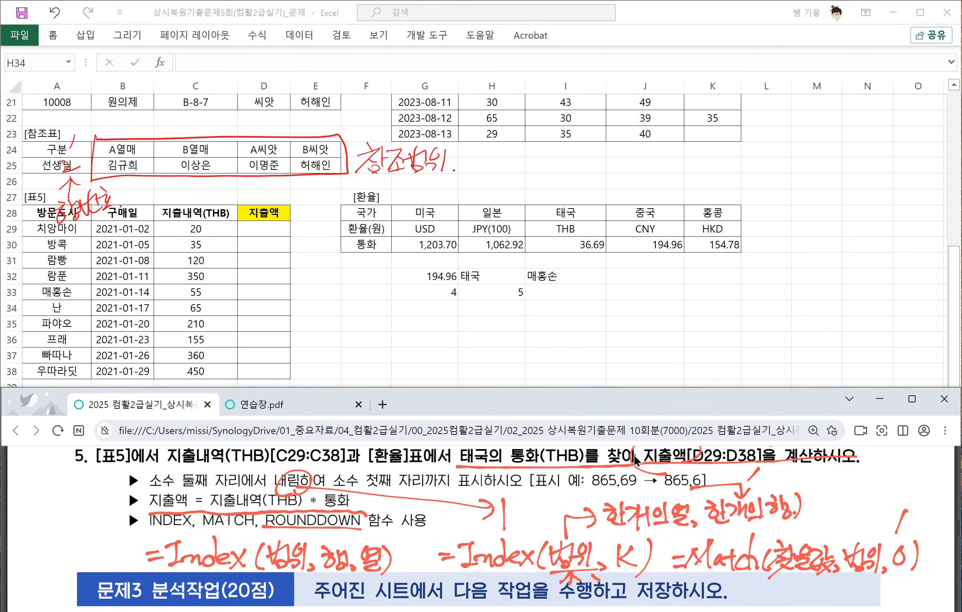
{"action": "left_click", "coordinate": [262, 229]}
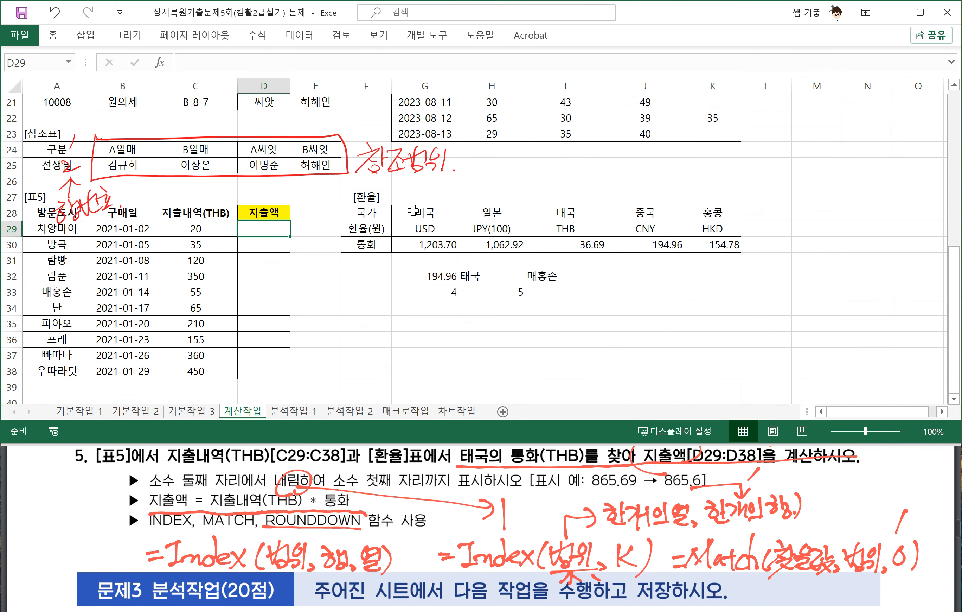
{"action": "left_click_drag", "start_coordinate": [413, 211], "coordinate": [706, 209]}
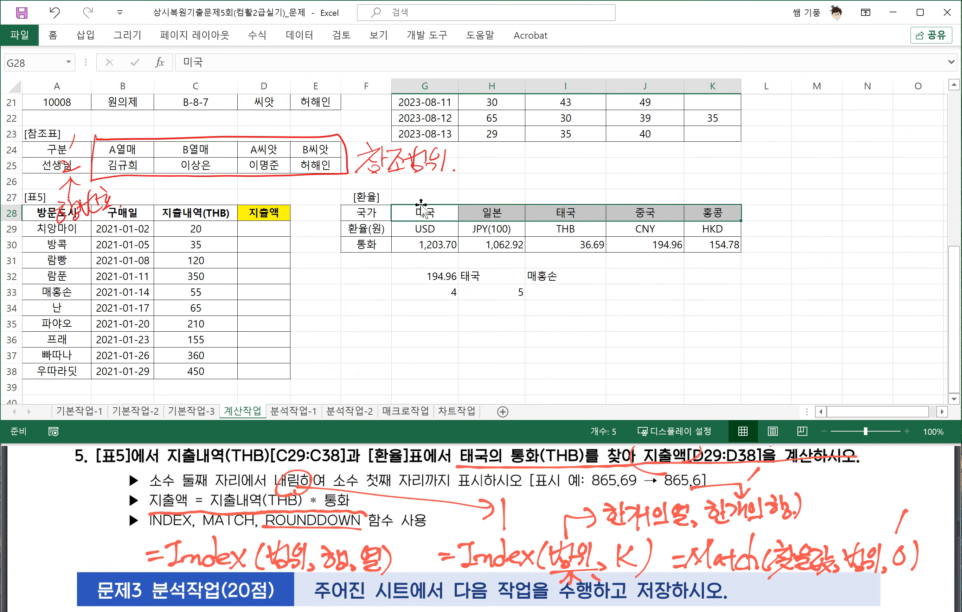
{"action": "left_click", "coordinate": [256, 229]}
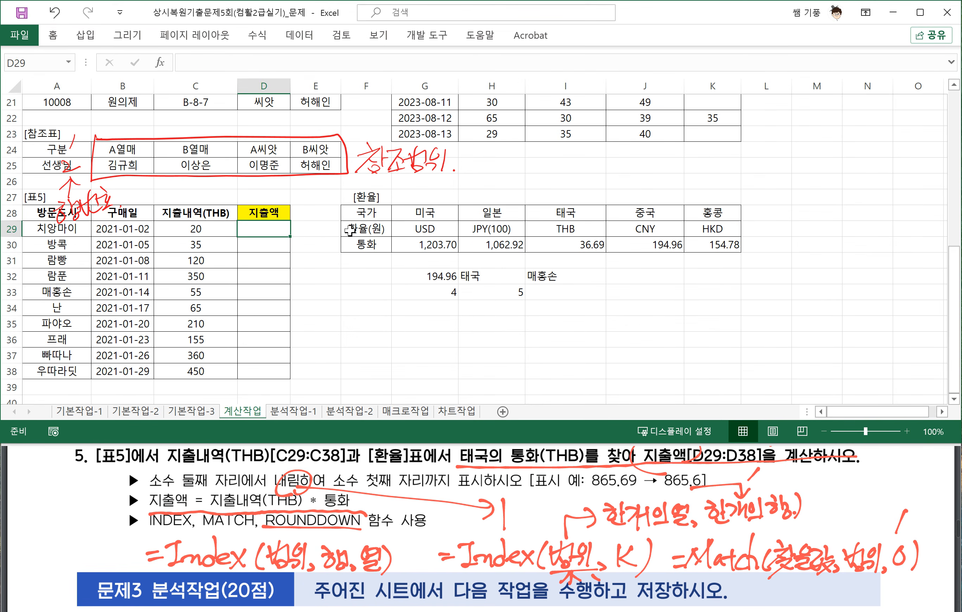
{"action": "type", "text": "=ㅡㅁㅅ"}
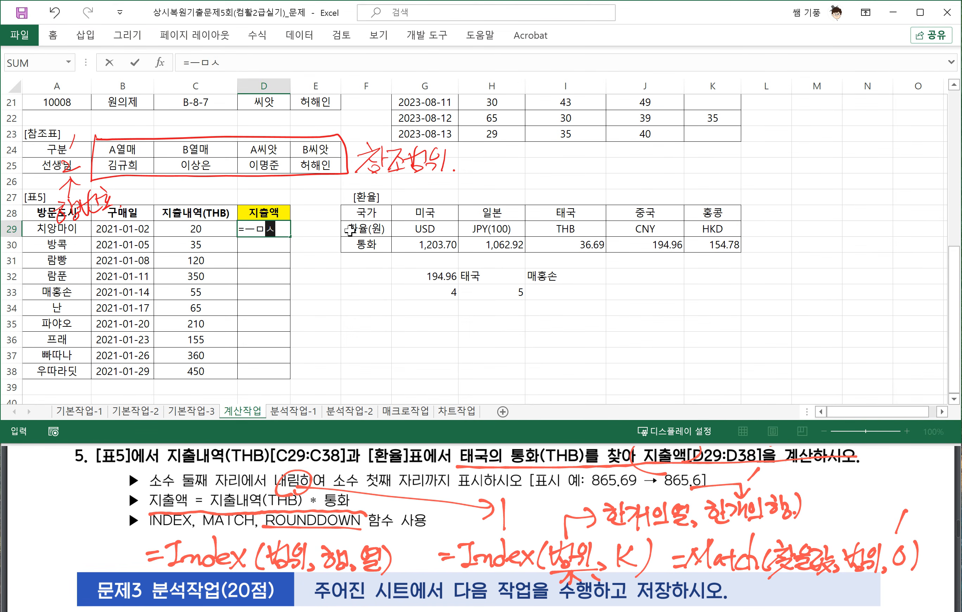
{"action": "type", "text": "MAT"}
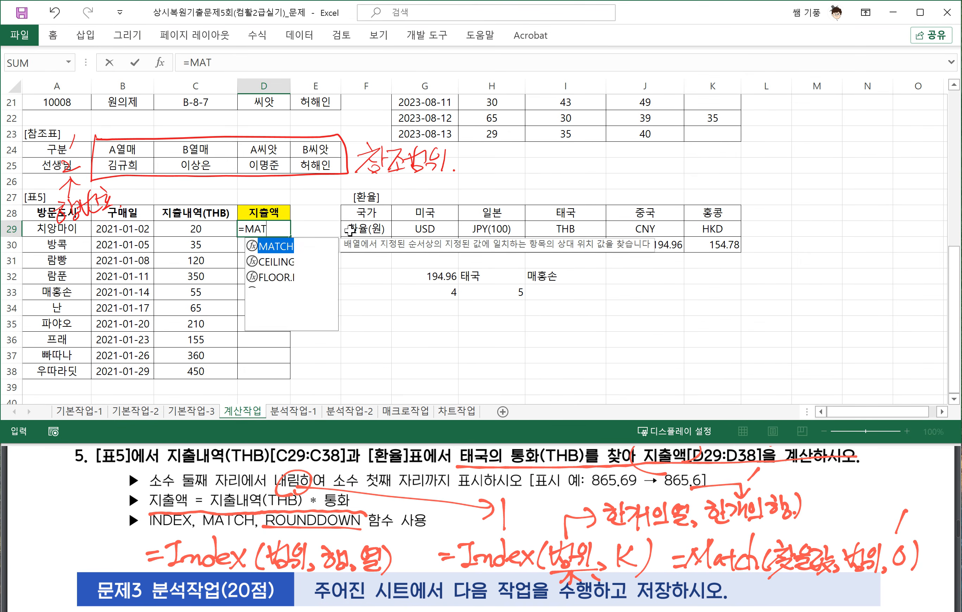
{"action": "type", "text": "CH("}
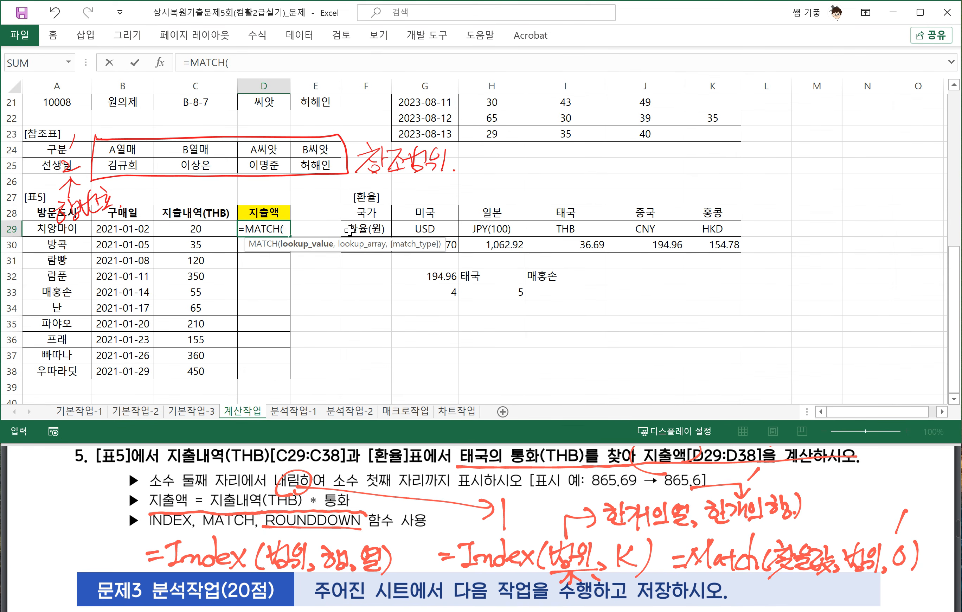
{"action": "type", "text": "\"XO"}
{"action": "key", "text": "BackSpace"}
{"action": "key", "text": "BackSpace"}
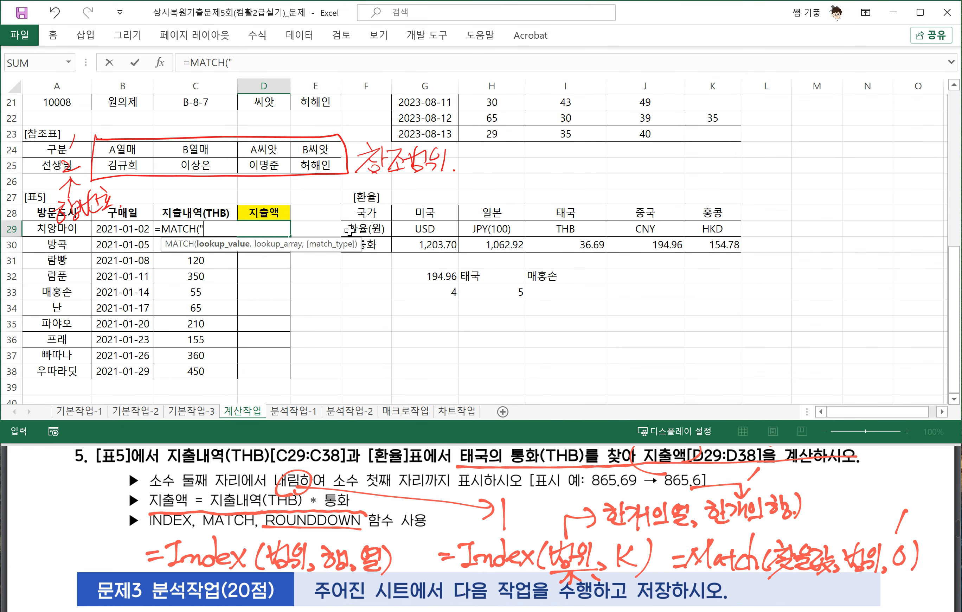
{"action": "type", "text": "태구"}
{"action": "type", "text": "\","}
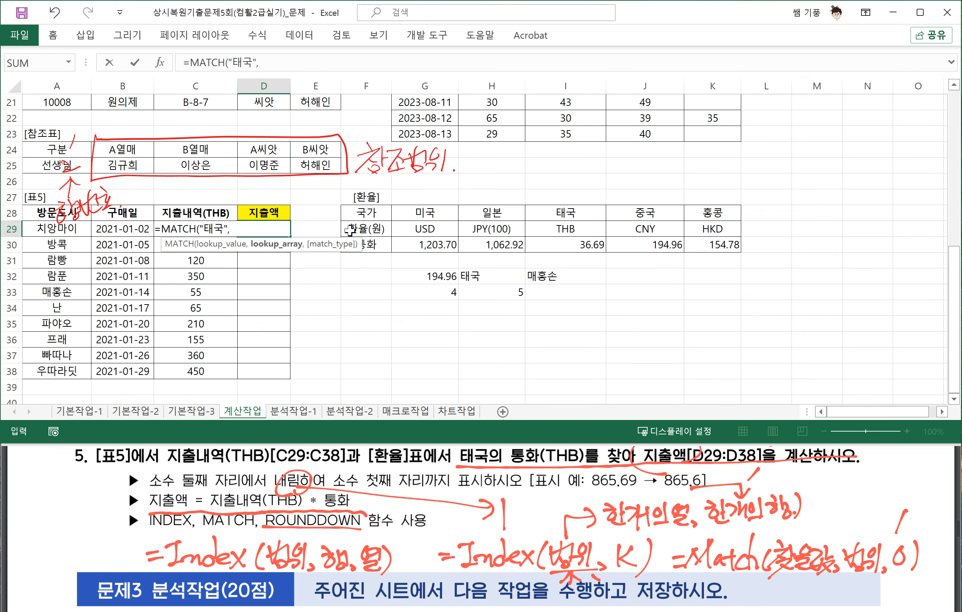
{"action": "left_click_drag", "start_coordinate": [436, 213], "coordinate": [730, 213]}
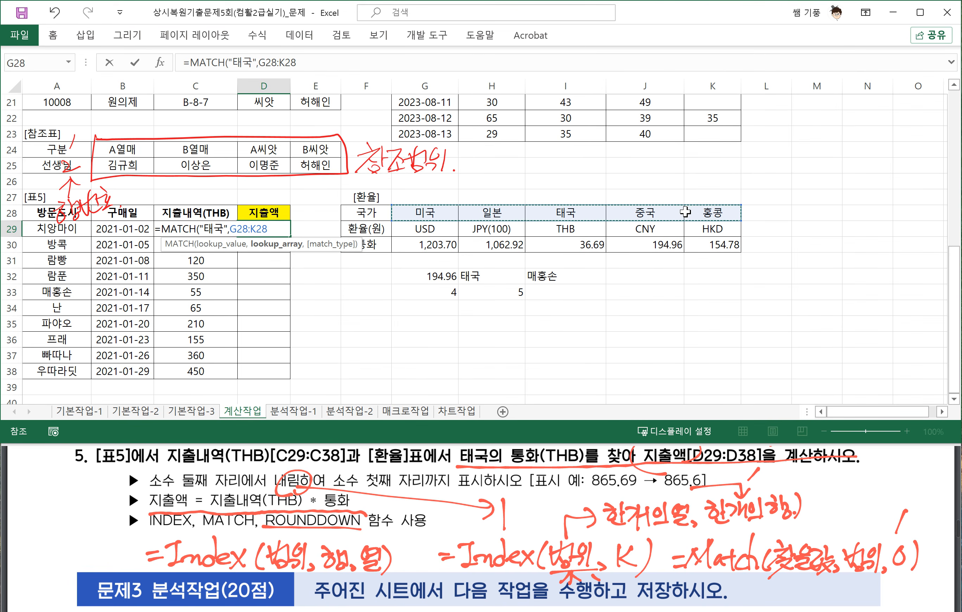
{"action": "key", "text": "F4"}
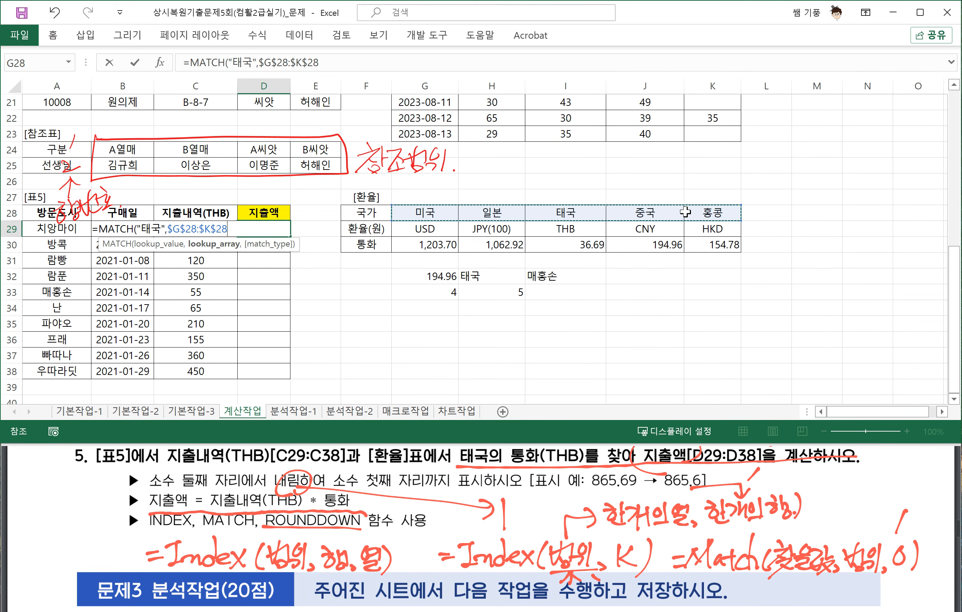
{"action": "type", "text": ","}
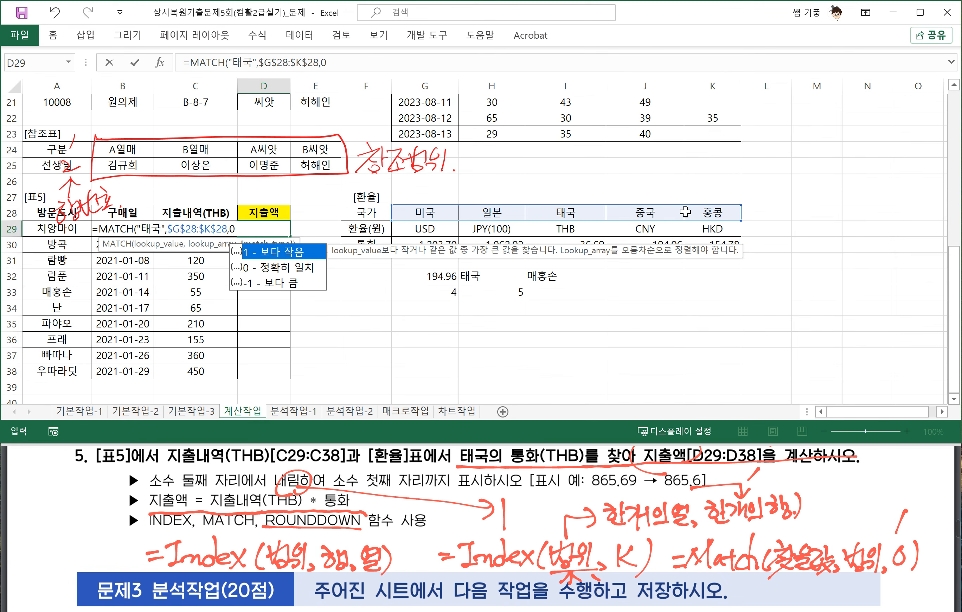
{"action": "type", "text": "0)"}
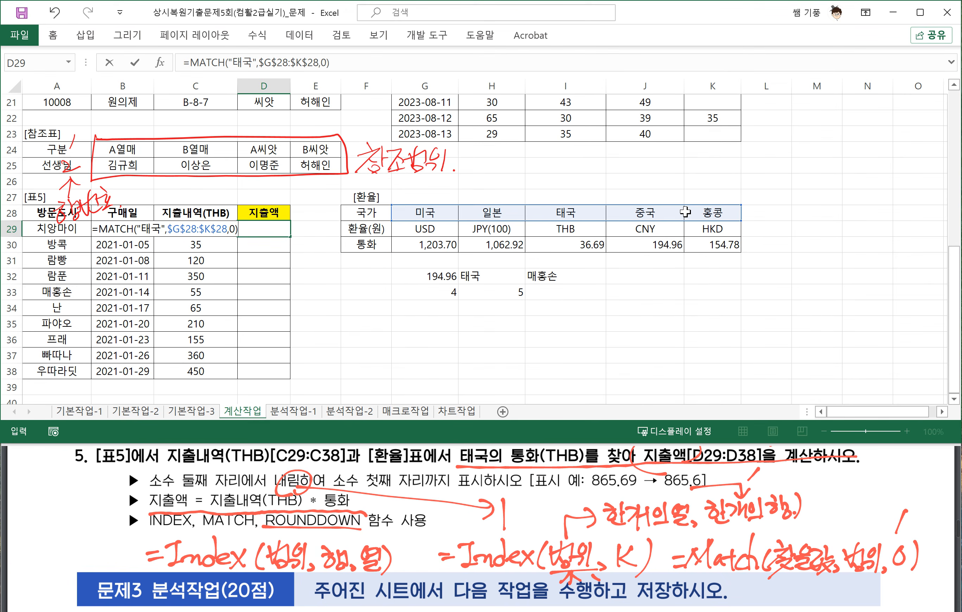
{"action": "key", "text": "Return"}
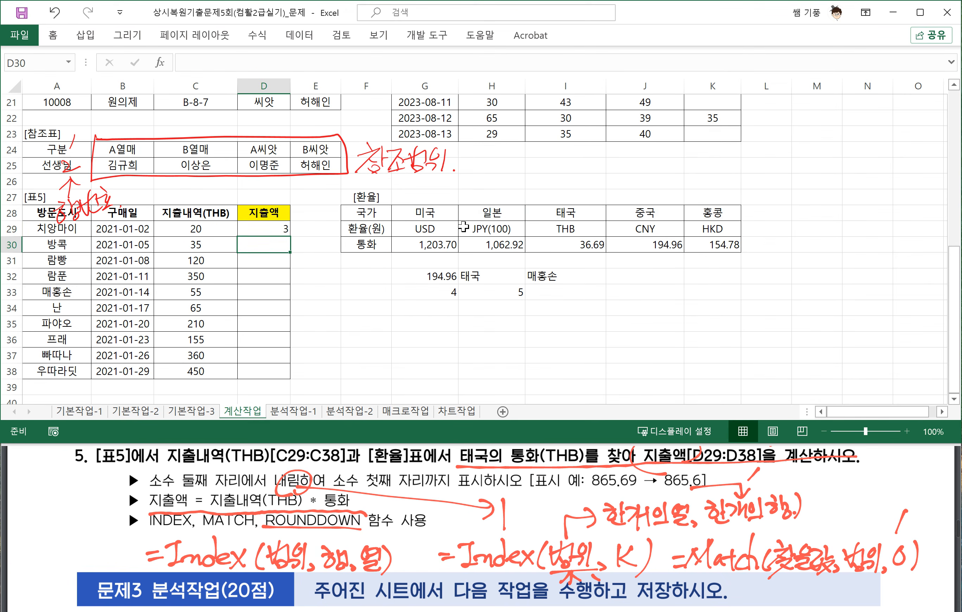
Nest the MATCH formula in D29 inside INDEX, using the absolute range $G$30:$K$30 of the 통화 row as the array
{"action": "left_click_drag", "start_coordinate": [427, 213], "coordinate": [568, 213]}
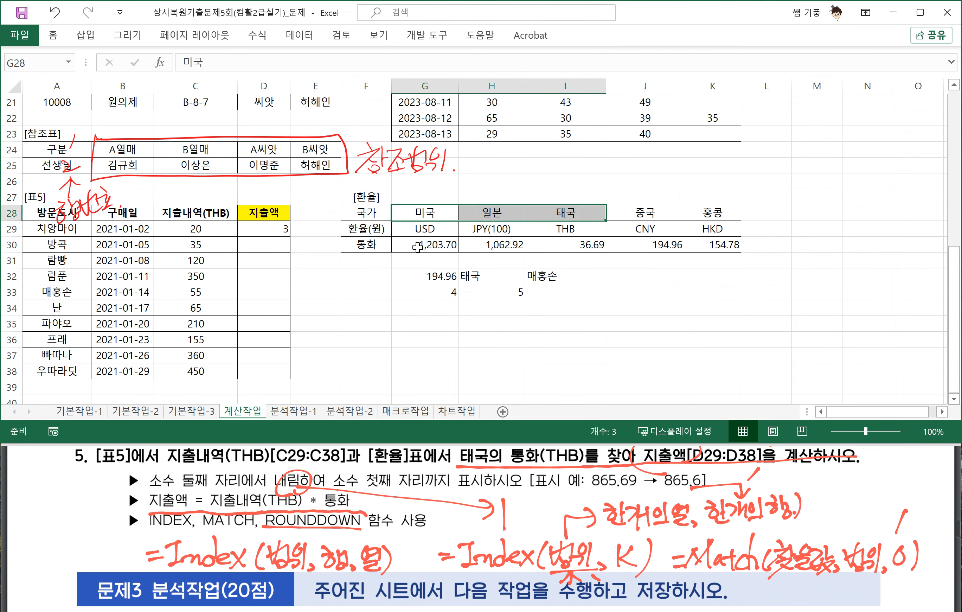
{"action": "left_click_drag", "start_coordinate": [419, 247], "coordinate": [571, 247]}
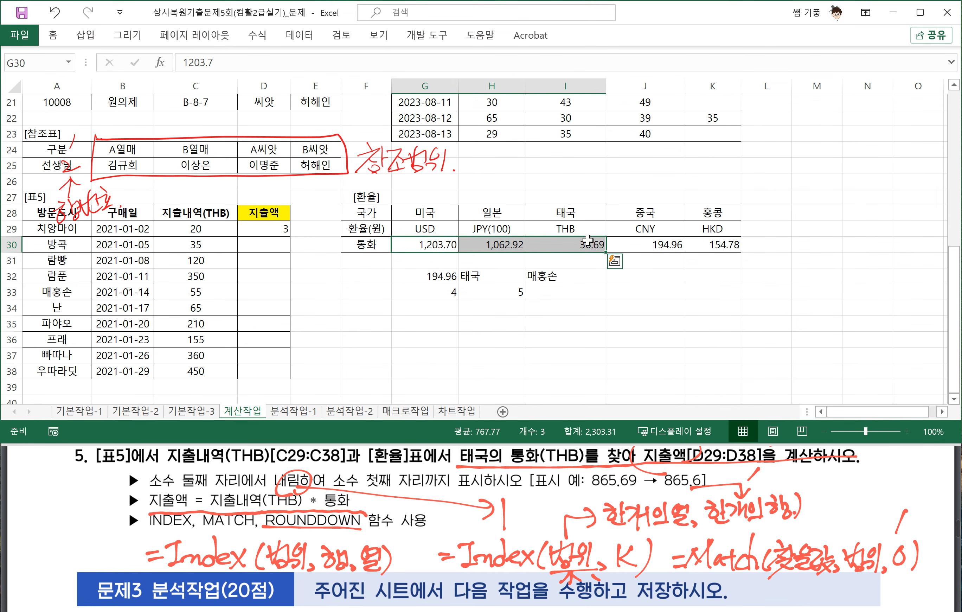
{"action": "double_click", "coordinate": [284, 231]}
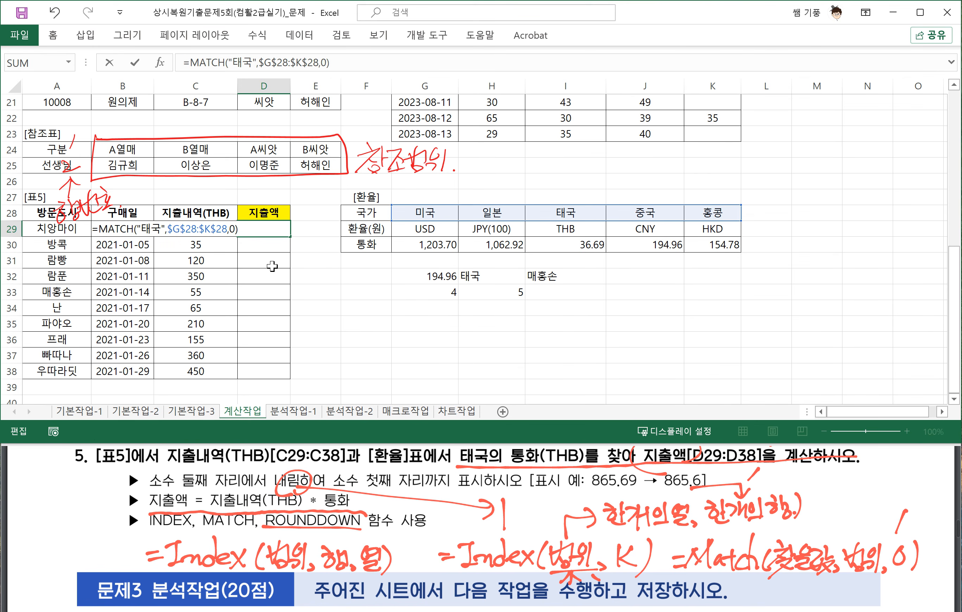
{"action": "type", "text": "INDEX("}
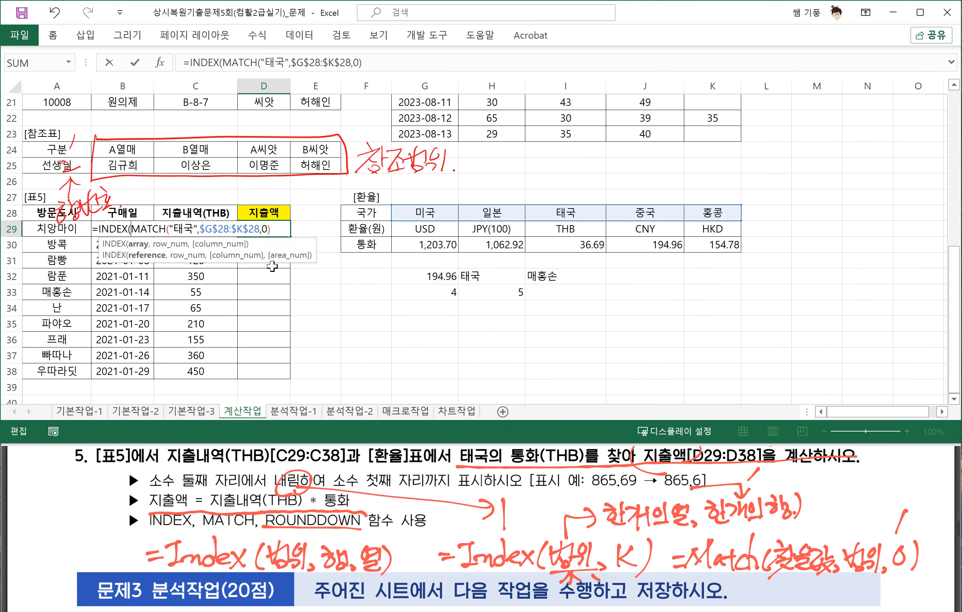
{"action": "left_click_drag", "start_coordinate": [426, 246], "coordinate": [714, 244]}
{"action": "key", "text": "F4"}
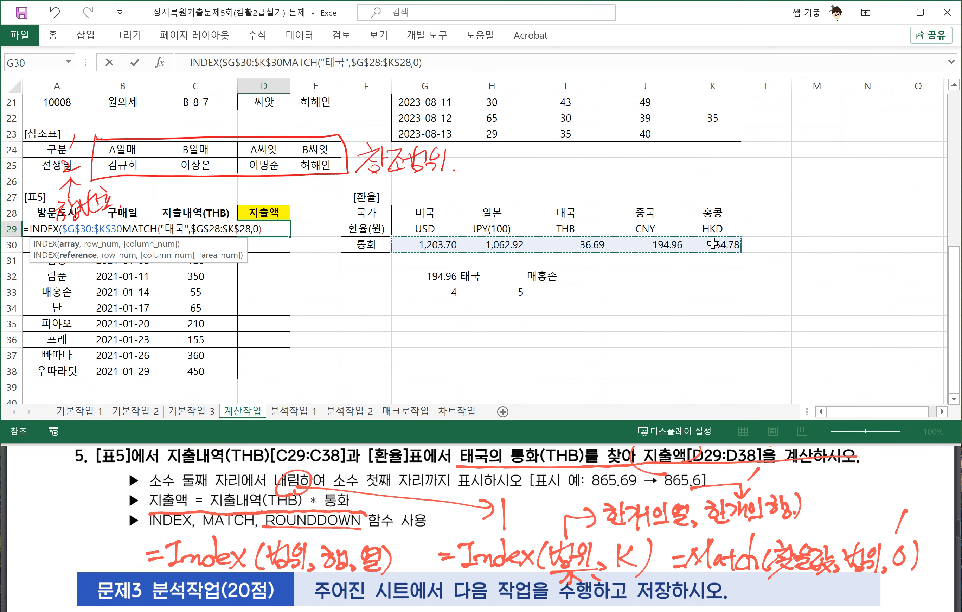
{"action": "type", "text": ","}
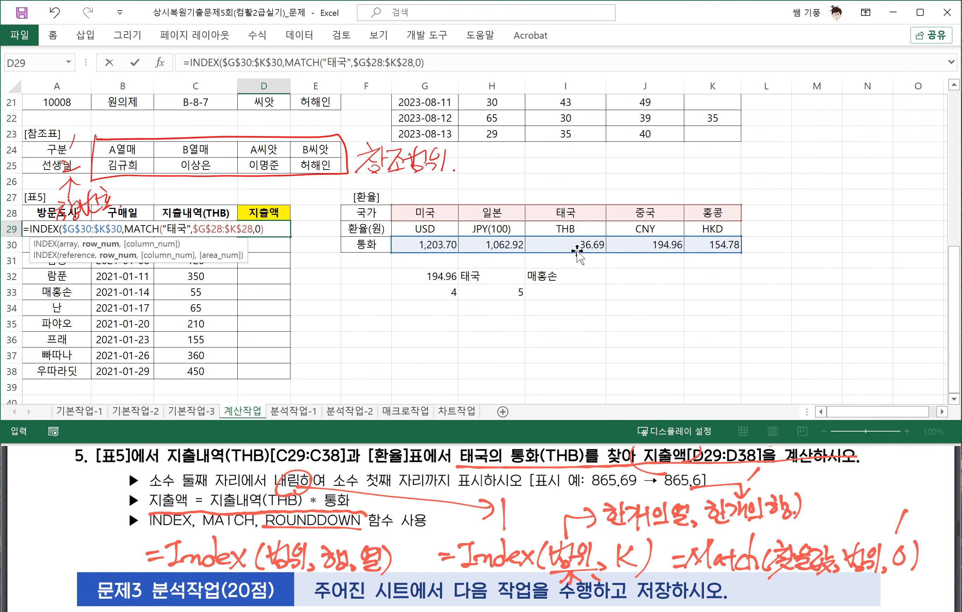
{"action": "left_click", "coordinate": [276, 229]}
{"action": "type", "text": ")"}
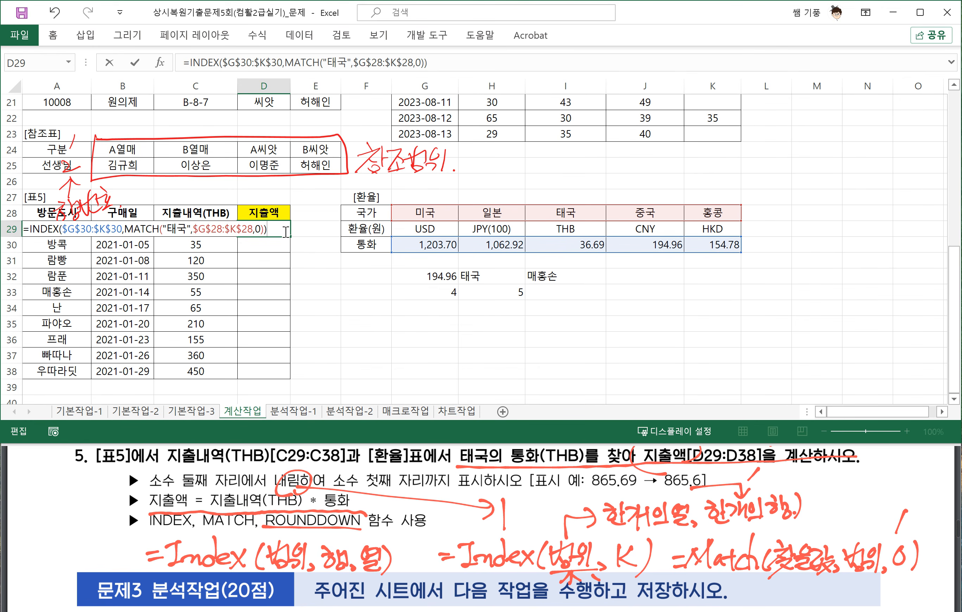
{"action": "key", "text": "Return"}
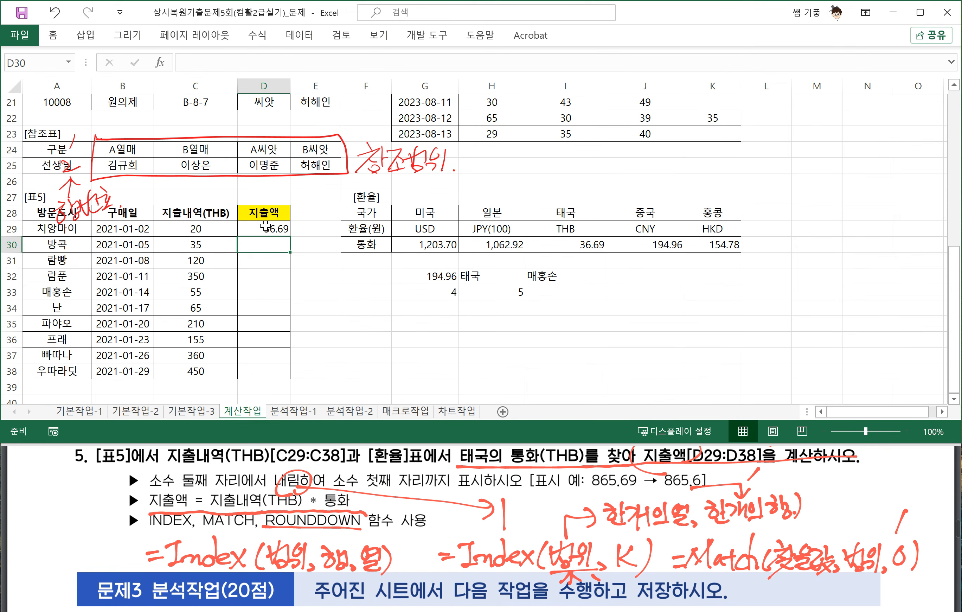
Multiply the INDEX result in D29 by C29 and fill the formula down to D38
{"action": "double_click", "coordinate": [252, 229]}
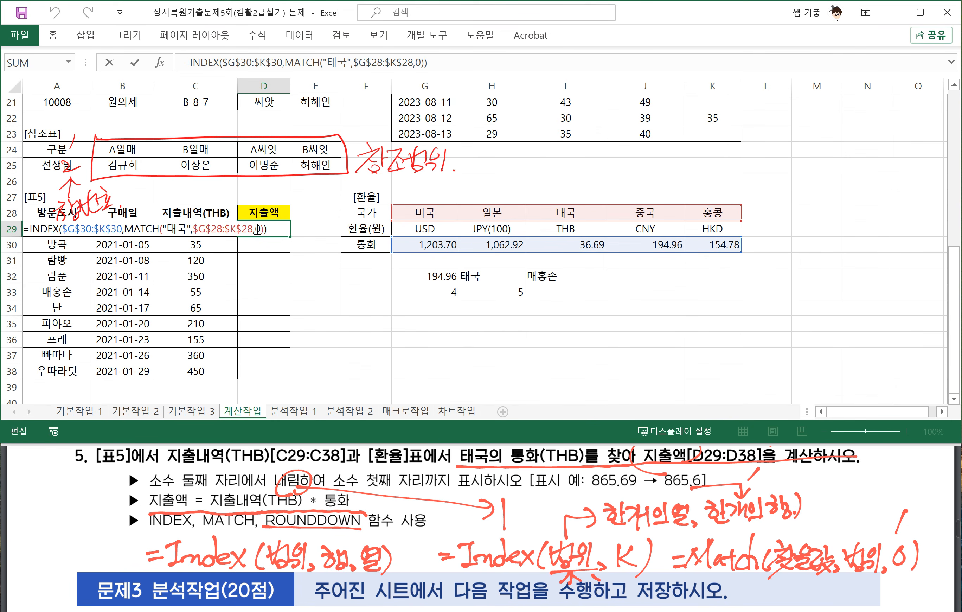
{"action": "left_click", "coordinate": [29, 226]}
{"action": "left_click", "coordinate": [196, 213]}
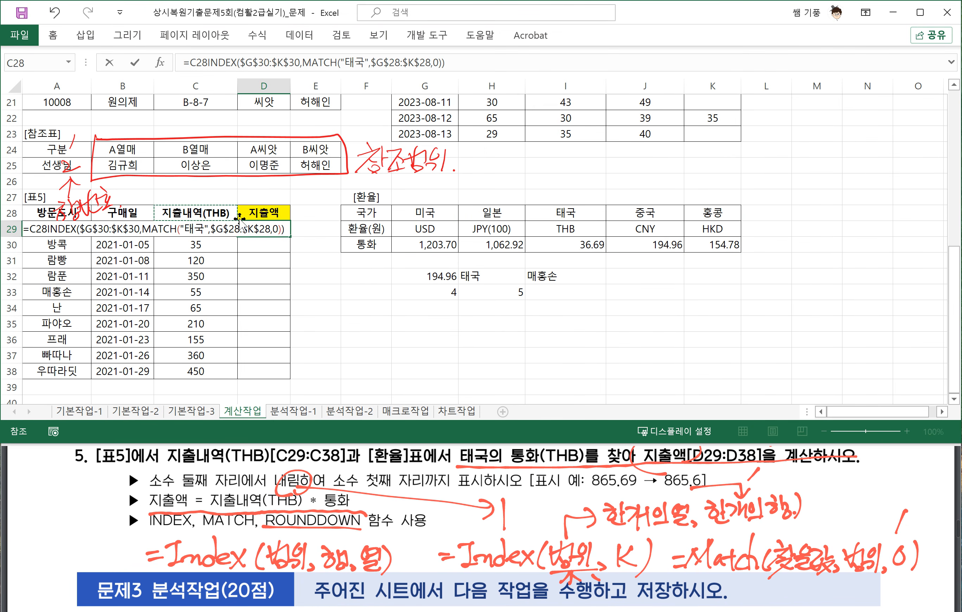
{"action": "key", "text": "Down"}
{"action": "type", "text": "*"}
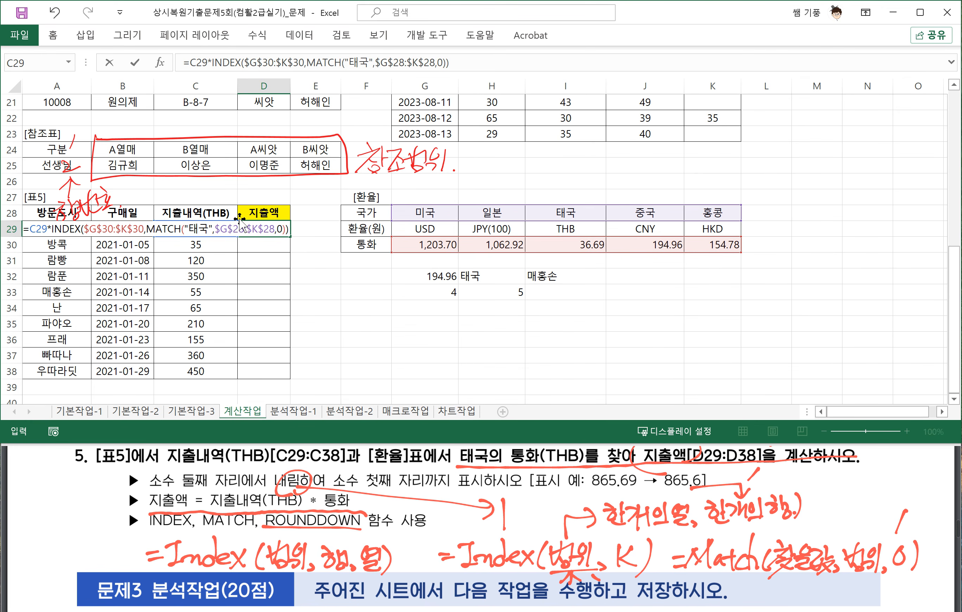
{"action": "key", "text": "Return"}
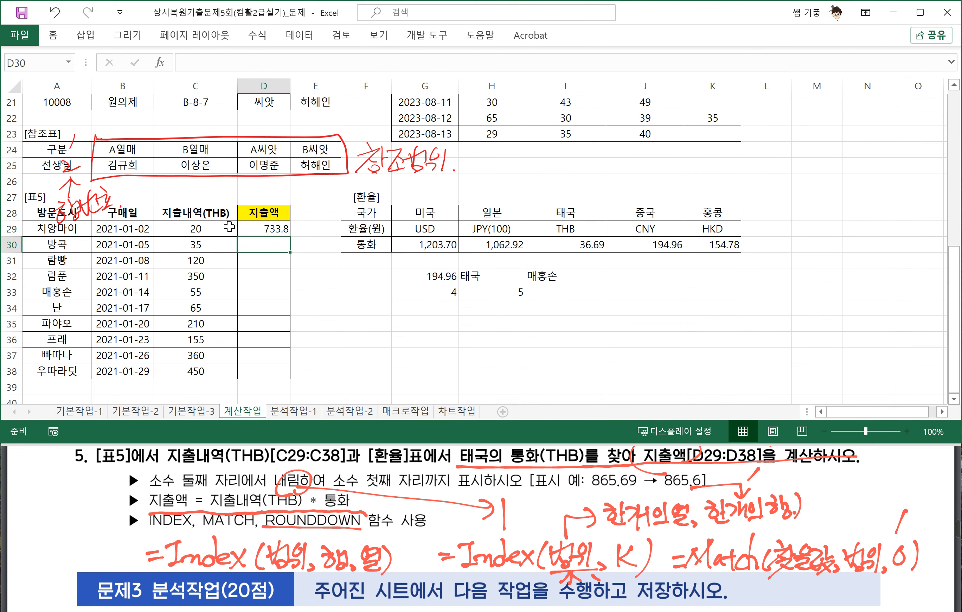
{"action": "left_click", "coordinate": [279, 233]}
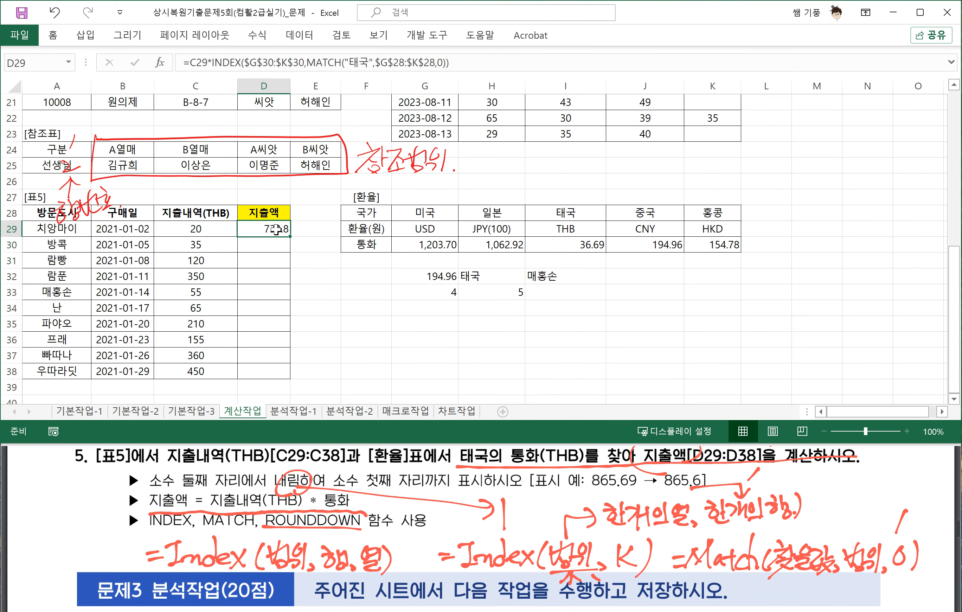
{"action": "left_click_drag", "start_coordinate": [289, 236], "coordinate": [289, 378]}
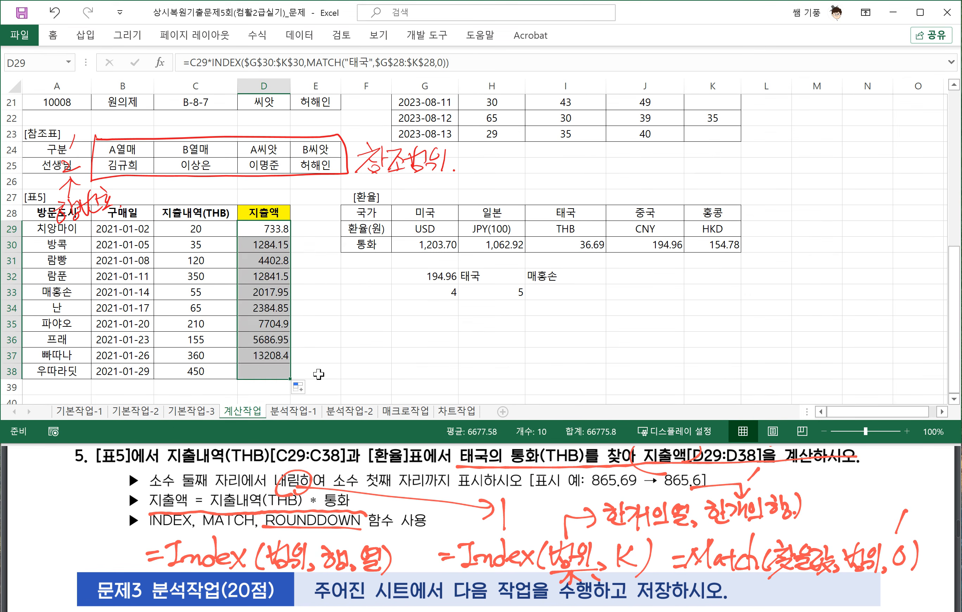
Wrap the formula in D29 of 표5 in ROUNDDOWN with 1 as the number of digits
{"action": "double_click", "coordinate": [278, 231]}
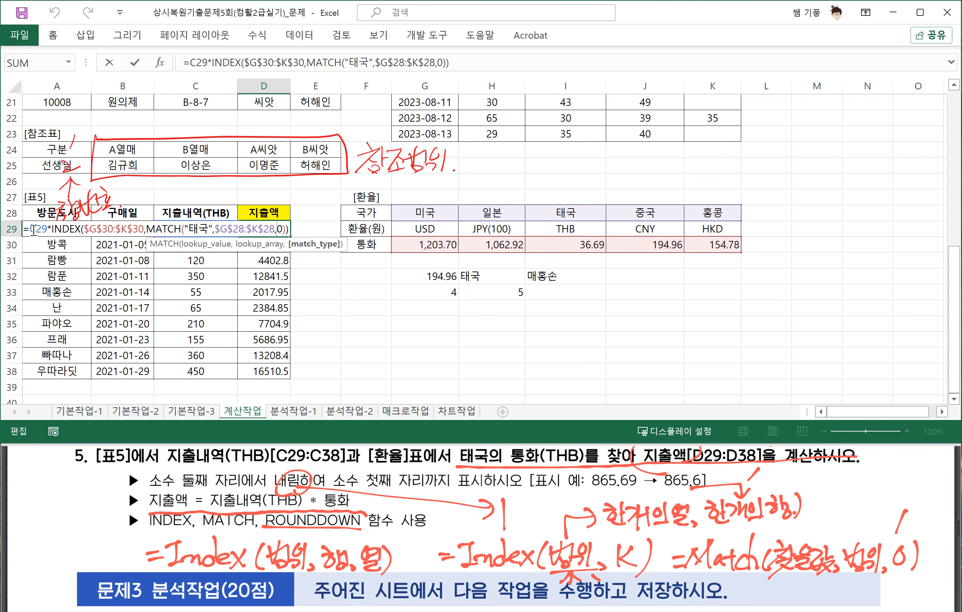
{"action": "left_click", "coordinate": [193, 62]}
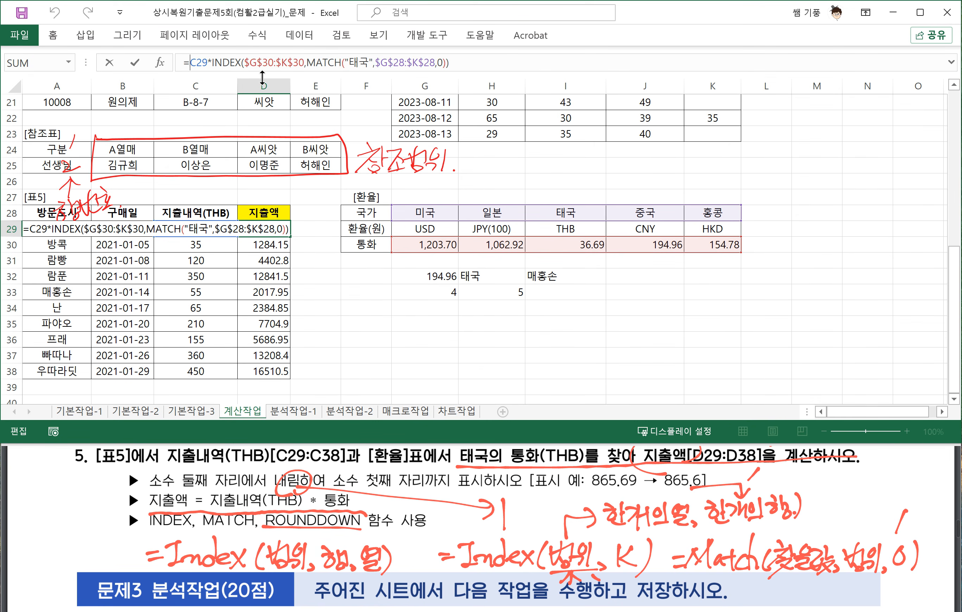
{"action": "type", "text": "ROUNDDOW"}
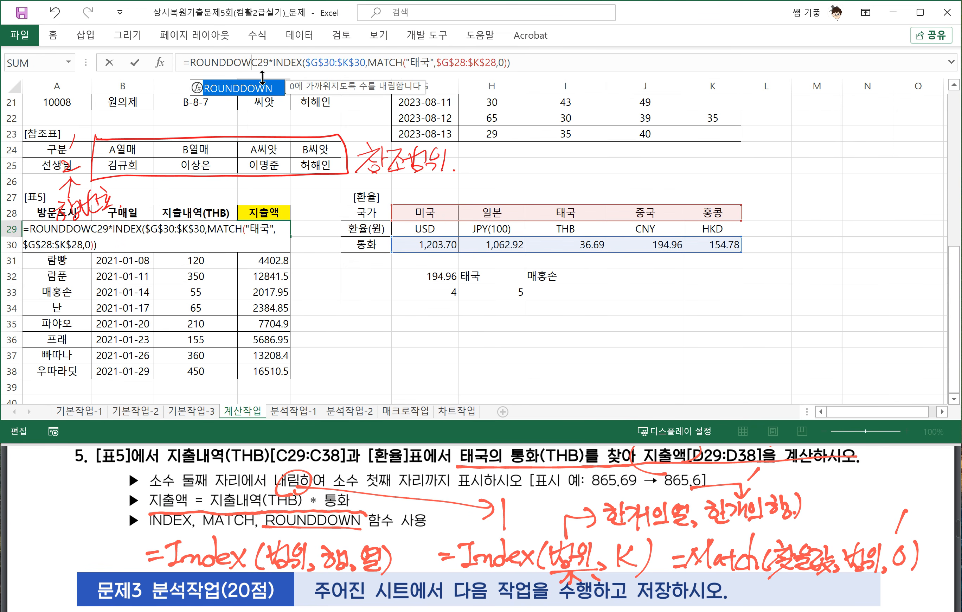
{"action": "type", "text": "N("}
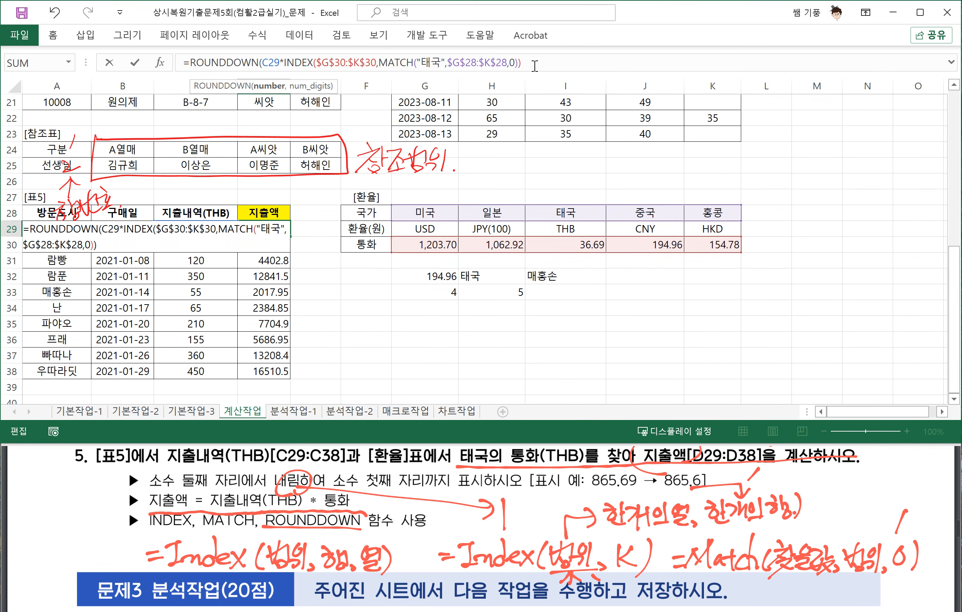
{"action": "type", "text": ",1)"}
{"action": "key", "text": "Return"}
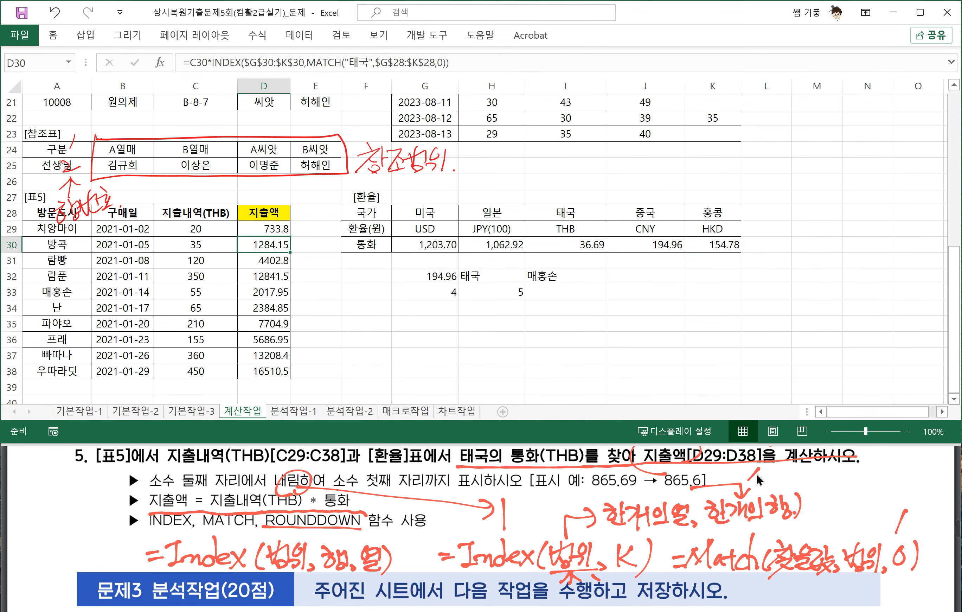
Fill the ROUNDDOWN formula from D29 down to D38 in the 지출액 column
{"action": "left_click", "coordinate": [284, 232]}
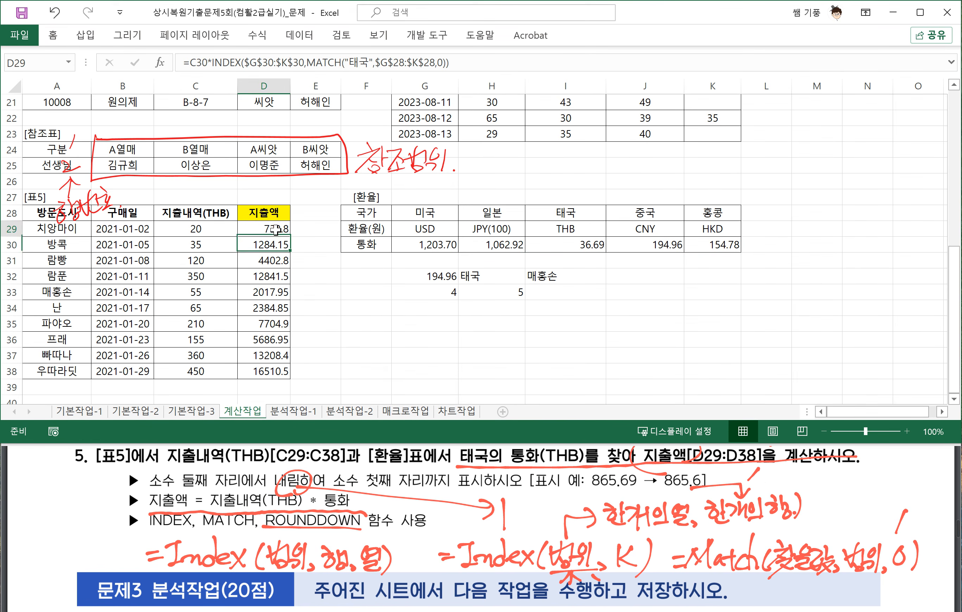
{"action": "double_click", "coordinate": [288, 237]}
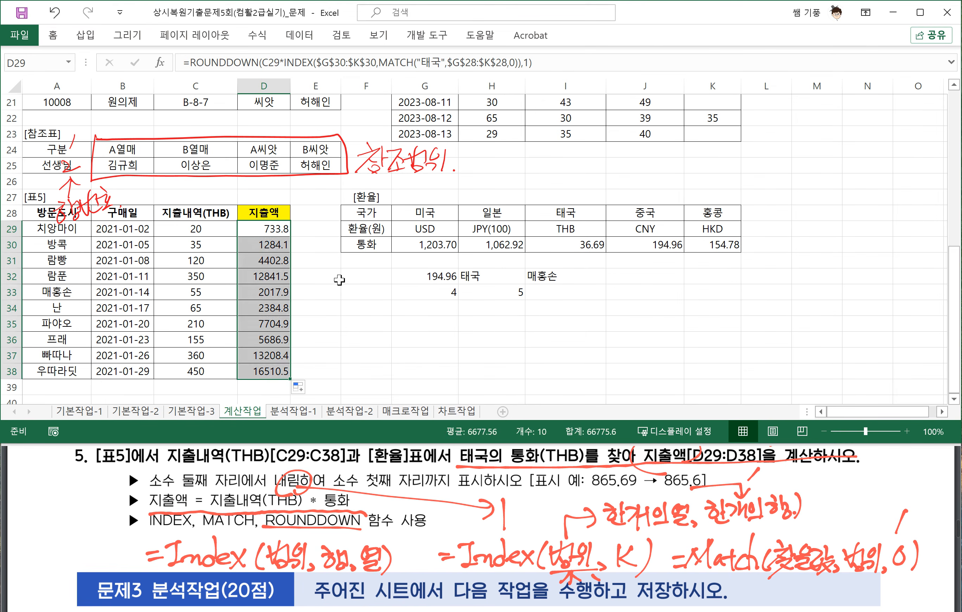
{"action": "left_click", "coordinate": [330, 335]}
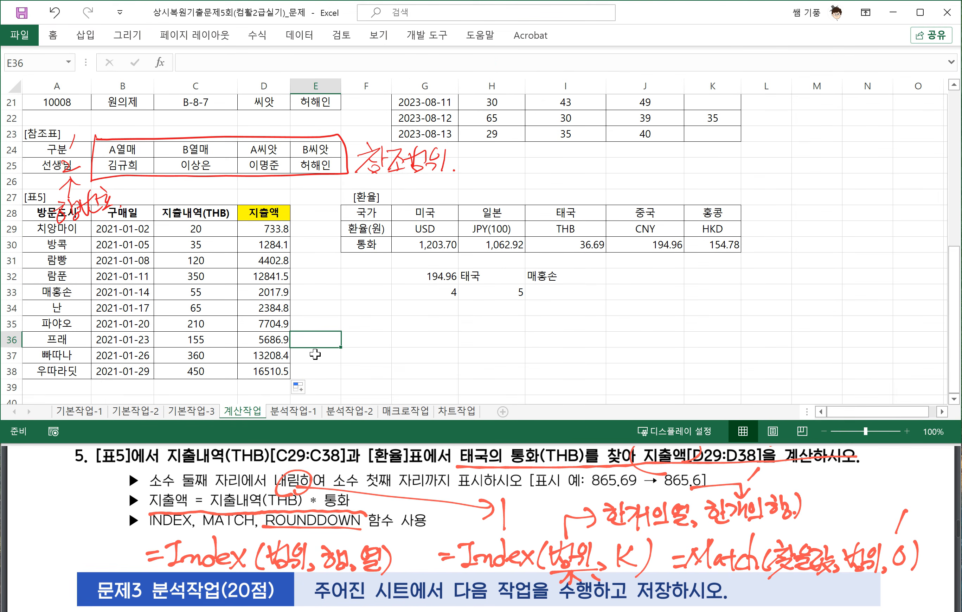
{"action": "left_click", "coordinate": [406, 343]}
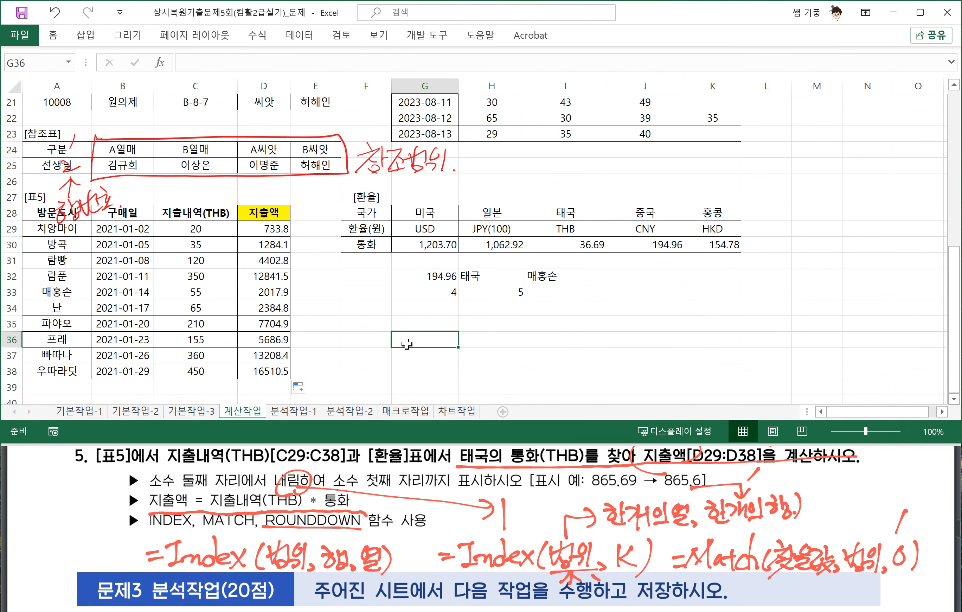
Open the 분석작업-1 sheet and underline the row, column, grouping and value requirements in its pivot table instructions
{"action": "left_click", "coordinate": [289, 412]}
{"action": "scroll", "coordinate": [276, 588], "scroll_direction": "down", "scroll_amount": 3}
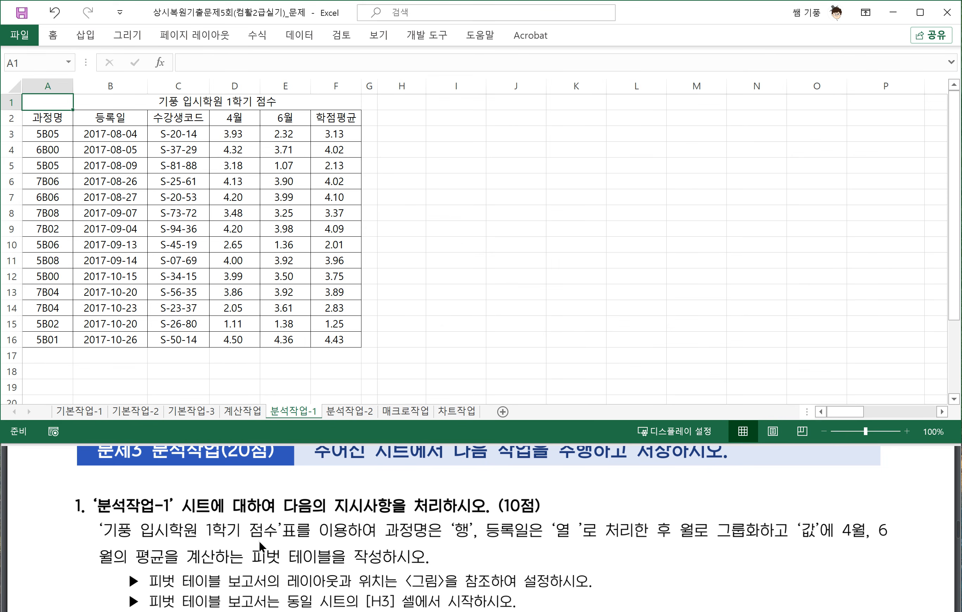
{"action": "left_click_drag", "start_coordinate": [379, 541], "coordinate": [427, 540]}
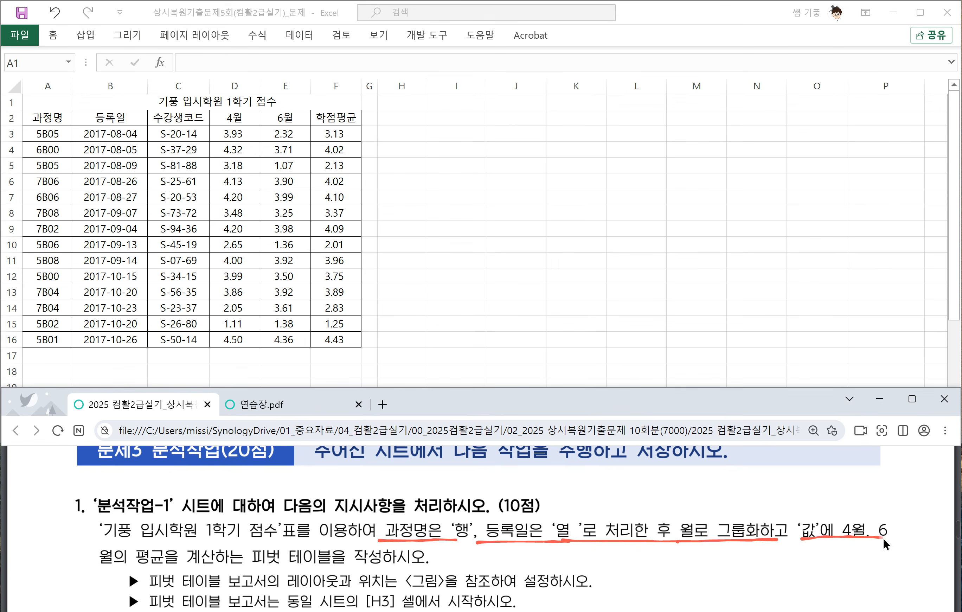
{"action": "left_click_drag", "start_coordinate": [99, 566], "coordinate": [406, 568]}
{"action": "scroll", "coordinate": [414, 566], "scroll_direction": "down", "scroll_amount": 2}
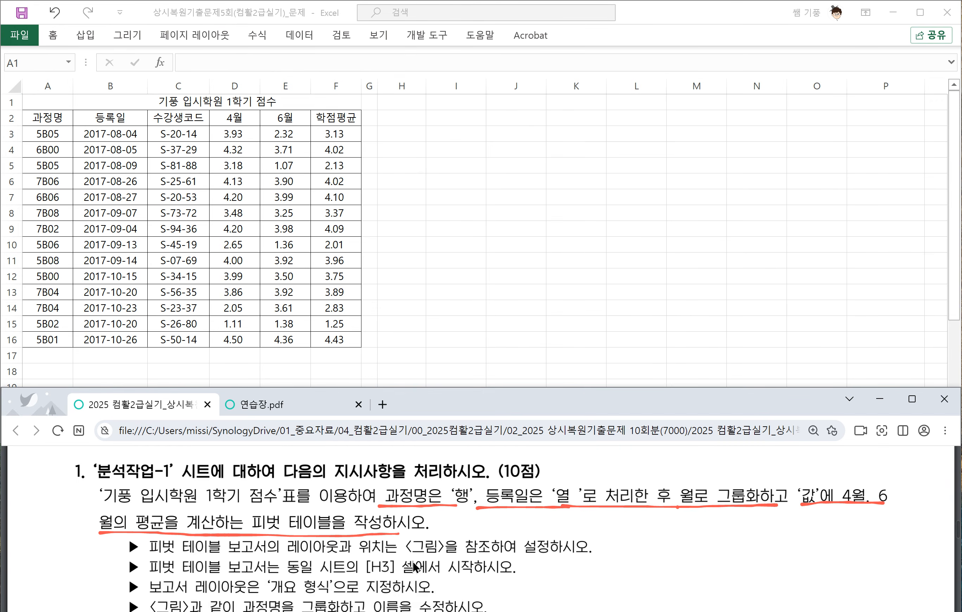
Box cell H3 in the sample pivot table figure and label it 피벗테이블 시작위치 with an arrow
{"action": "scroll", "coordinate": [414, 566], "scroll_direction": "down", "scroll_amount": 5}
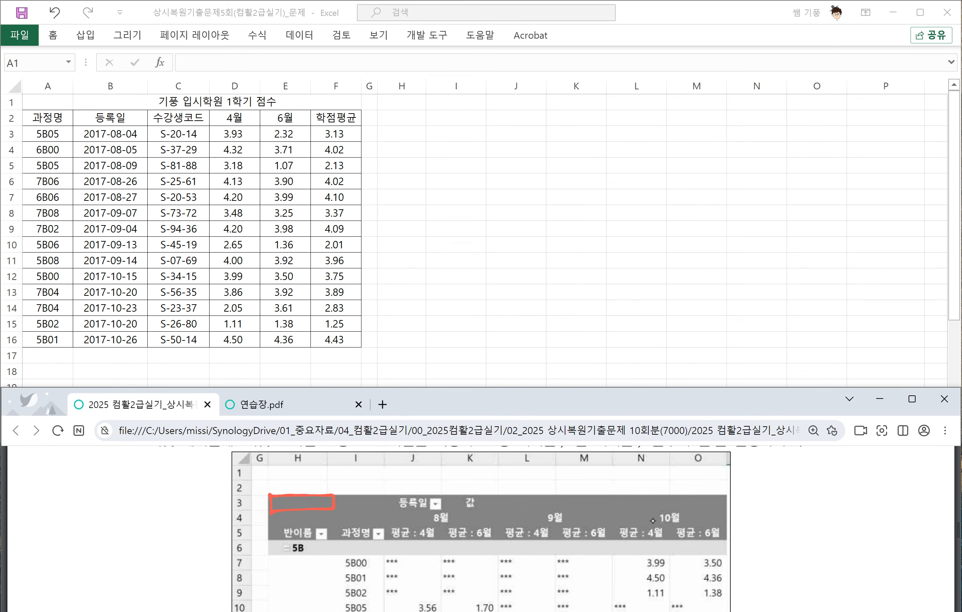
{"action": "left_click_drag", "start_coordinate": [229, 505], "coordinate": [251, 503]}
{"action": "left_click_drag", "start_coordinate": [244, 497], "coordinate": [245, 509]}
{"action": "mouse_move", "coordinate": [56, 505]}
{"action": "left_mouse_down"}
{"action": "mouse_move", "coordinate": [73, 497]}
{"action": "mouse_move", "coordinate": [70, 509]}
{"action": "left_mouse_up"}
{"action": "mouse_move", "coordinate": [83, 493]}
{"action": "left_mouse_down"}
{"action": "mouse_move", "coordinate": [75, 516]}
{"action": "mouse_move", "coordinate": [104, 492]}
{"action": "left_mouse_up"}
{"action": "left_click_drag", "start_coordinate": [97, 501], "coordinate": [91, 516]}
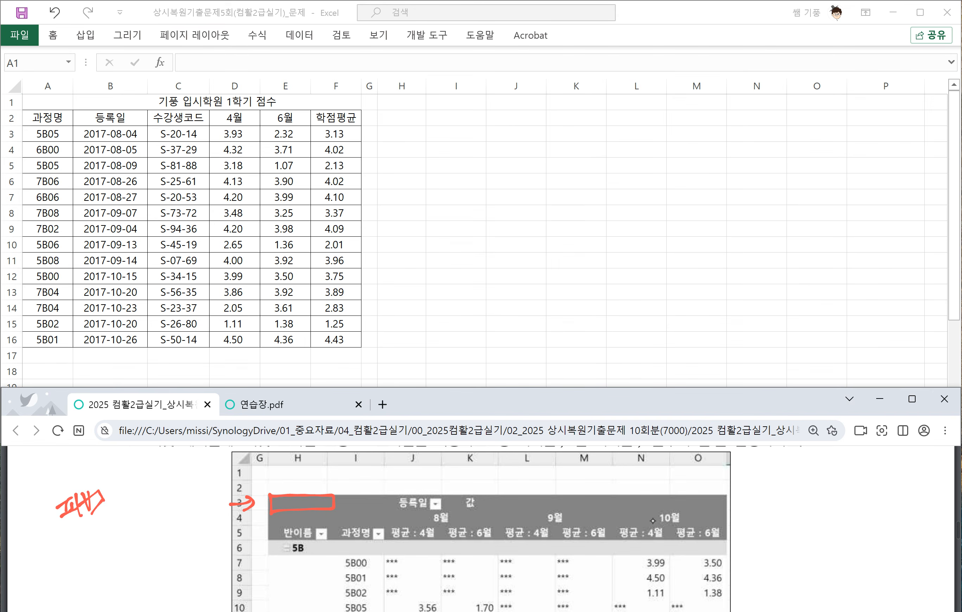
{"action": "left_click_drag", "start_coordinate": [132, 479], "coordinate": [139, 495]}
{"action": "left_click_drag", "start_coordinate": [154, 469], "coordinate": [172, 487]}
{"action": "left_click_drag", "start_coordinate": [181, 477], "coordinate": [190, 485]}
{"action": "left_click_drag", "start_coordinate": [191, 469], "coordinate": [215, 469]}
{"action": "left_click_drag", "start_coordinate": [196, 480], "coordinate": [228, 474]}
{"action": "left_click_drag", "start_coordinate": [232, 462], "coordinate": [238, 479]}
{"action": "left_click_drag", "start_coordinate": [243, 472], "coordinate": [248, 477]}
{"action": "left_click_drag", "start_coordinate": [255, 458], "coordinate": [252, 478]}
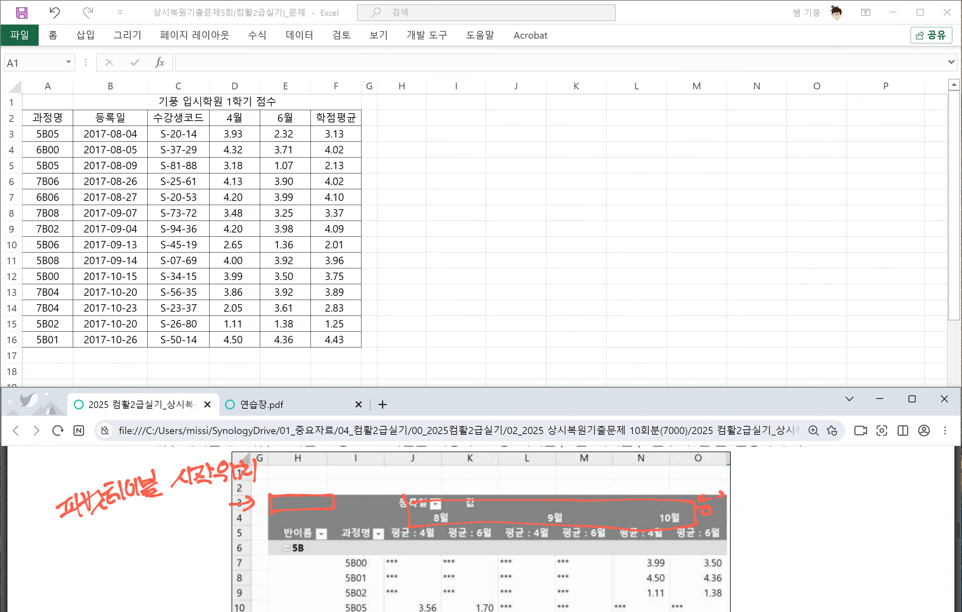
Write the label 등록일(열) beside the boxed month headers of the sample pivot table figure
{"action": "left_click_drag", "start_coordinate": [736, 497], "coordinate": [743, 496]}
{"action": "left_click_drag", "start_coordinate": [747, 489], "coordinate": [747, 504]}
{"action": "left_click_drag", "start_coordinate": [734, 508], "coordinate": [757, 510]}
{"action": "mouse_move", "coordinate": [772, 490]}
{"action": "left_mouse_down"}
{"action": "mouse_move", "coordinate": [768, 500]}
{"action": "mouse_move", "coordinate": [786, 495]}
{"action": "mouse_move", "coordinate": [780, 508]}
{"action": "mouse_move", "coordinate": [793, 510]}
{"action": "left_mouse_up"}
{"action": "left_click_drag", "start_coordinate": [793, 485], "coordinate": [802, 495]}
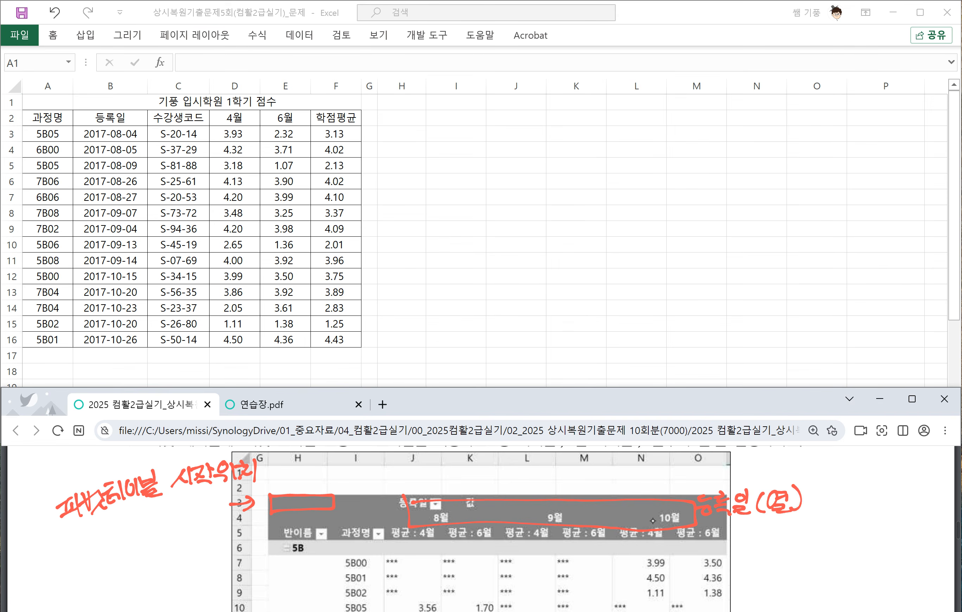
Circle the course codes from 5B00 to 6B06 in the sample figure and label them 과정명(행)
{"action": "scroll", "coordinate": [481, 529], "scroll_direction": "down", "scroll_amount": 3}
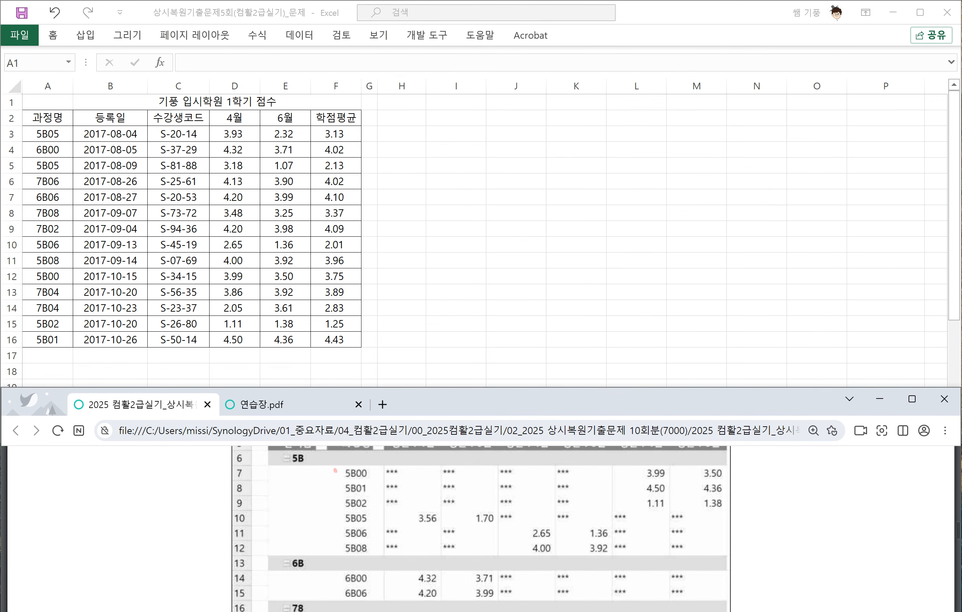
{"action": "mouse_move", "coordinate": [335, 470]}
{"action": "left_mouse_down"}
{"action": "mouse_move", "coordinate": [350, 601]}
{"action": "mouse_move", "coordinate": [332, 481]}
{"action": "left_mouse_up"}
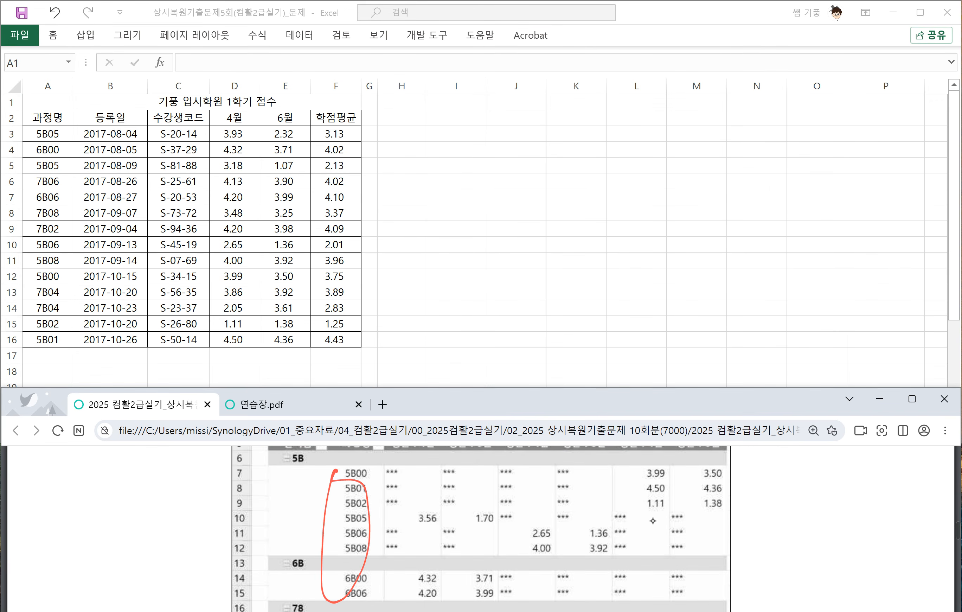
{"action": "mouse_move", "coordinate": [197, 506]}
{"action": "left_mouse_down"}
{"action": "mouse_move", "coordinate": [211, 522]}
{"action": "mouse_move", "coordinate": [248, 523]}
{"action": "mouse_move", "coordinate": [243, 517]}
{"action": "left_mouse_up"}
{"action": "left_click_drag", "start_coordinate": [248, 515], "coordinate": [284, 518]}
{"action": "left_click_drag", "start_coordinate": [287, 495], "coordinate": [291, 497]}
{"action": "left_click_drag", "start_coordinate": [284, 503], "coordinate": [291, 506]}
{"action": "left_click_drag", "start_coordinate": [297, 496], "coordinate": [303, 512]}
{"action": "left_click_drag", "start_coordinate": [300, 511], "coordinate": [308, 520]}
Circle the value area of the sample pivot table and draw an arrow out of it
{"action": "mouse_move", "coordinate": [404, 472]}
{"action": "left_mouse_down"}
{"action": "mouse_move", "coordinate": [590, 585]}
{"action": "mouse_move", "coordinate": [661, 465]}
{"action": "mouse_move", "coordinate": [431, 475]}
{"action": "left_mouse_up"}
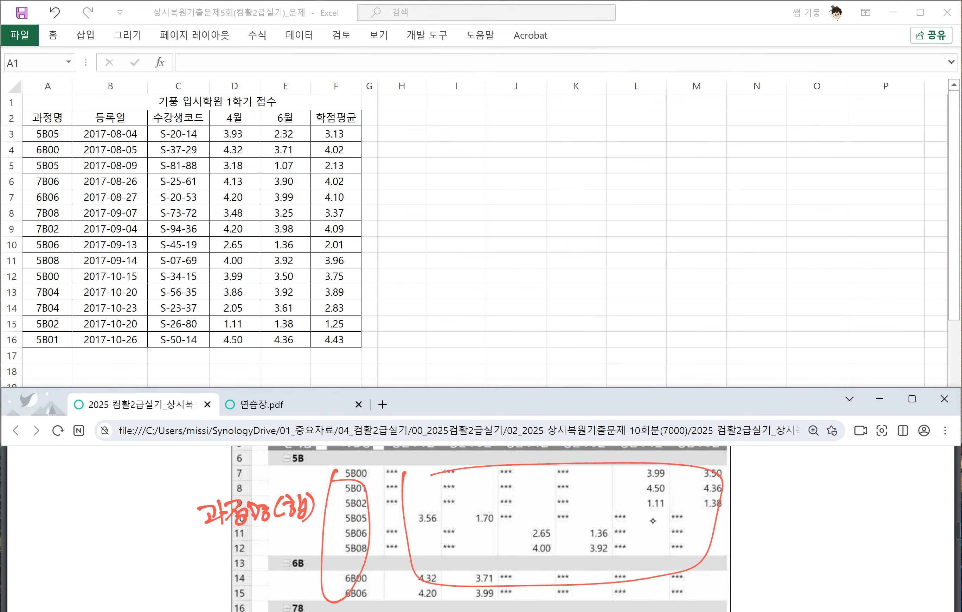
{"action": "left_click_drag", "start_coordinate": [719, 495], "coordinate": [757, 501]}
{"action": "left_click_drag", "start_coordinate": [766, 479], "coordinate": [753, 511]}
{"action": "left_click_drag", "start_coordinate": [756, 497], "coordinate": [762, 510]}
{"action": "key", "text": "ctrl+z"}
{"action": "key", "text": "ctrl+z"}
{"action": "key", "text": "ctrl+z"}
{"action": "key", "text": "ctrl+z"}
Label the circled value area of the sample figure 4월 평균 and 6월 평균, bracketed together as (값)
{"action": "scroll", "coordinate": [653, 521], "scroll_direction": "up", "scroll_amount": 2}
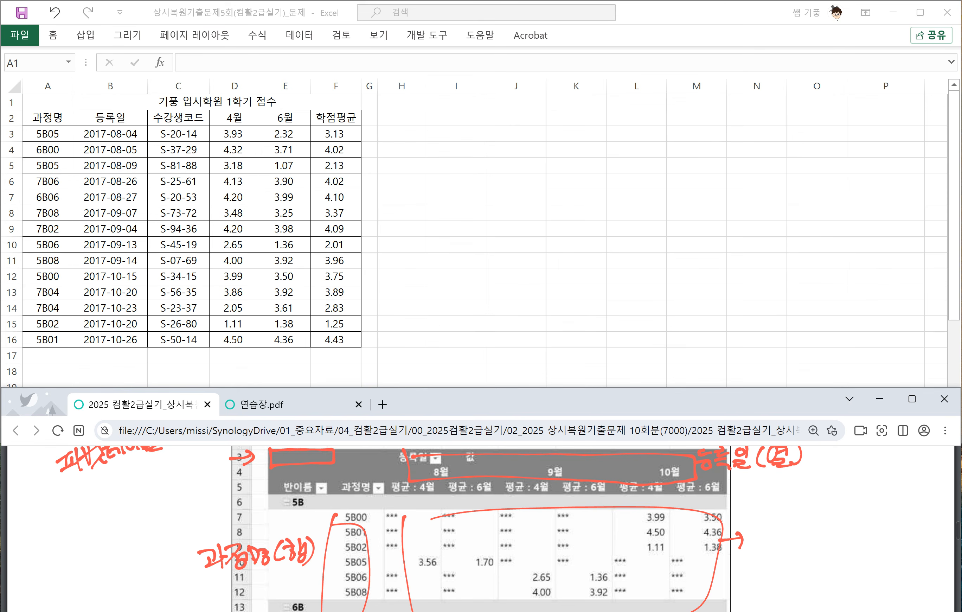
{"action": "mouse_move", "coordinate": [751, 538]}
{"action": "left_mouse_down"}
{"action": "mouse_move", "coordinate": [782, 521]}
{"action": "mouse_move", "coordinate": [787, 536]}
{"action": "mouse_move", "coordinate": [844, 540]}
{"action": "left_mouse_up"}
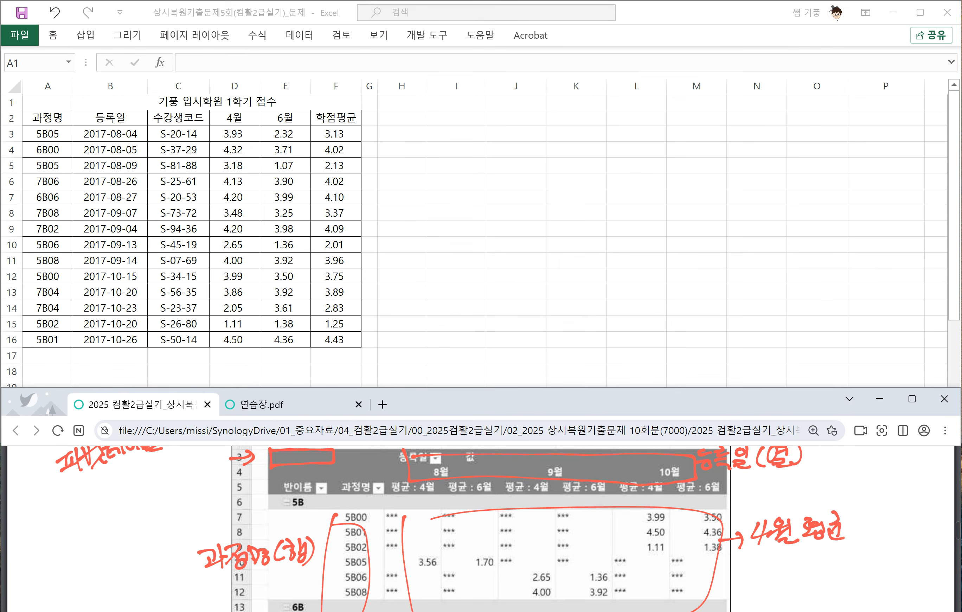
{"action": "left_click_drag", "start_coordinate": [764, 552], "coordinate": [759, 565]}
{"action": "mouse_move", "coordinate": [772, 549]}
{"action": "left_mouse_down"}
{"action": "mouse_move", "coordinate": [795, 568]}
{"action": "mouse_move", "coordinate": [825, 568]}
{"action": "left_mouse_up"}
{"action": "left_click_drag", "start_coordinate": [828, 544], "coordinate": [835, 559]}
{"action": "left_click_drag", "start_coordinate": [829, 552], "coordinate": [840, 565]}
{"action": "mouse_move", "coordinate": [850, 524]}
{"action": "left_mouse_down"}
{"action": "mouse_move", "coordinate": [854, 551]}
{"action": "mouse_move", "coordinate": [895, 527]}
{"action": "left_mouse_up"}
{"action": "left_click_drag", "start_coordinate": [872, 539], "coordinate": [890, 550]}
{"action": "mouse_move", "coordinate": [888, 547]}
{"action": "left_mouse_down"}
{"action": "mouse_move", "coordinate": [895, 542]}
{"action": "mouse_move", "coordinate": [859, 550]}
{"action": "left_mouse_up"}
{"action": "left_click_drag", "start_coordinate": [898, 517], "coordinate": [893, 551]}
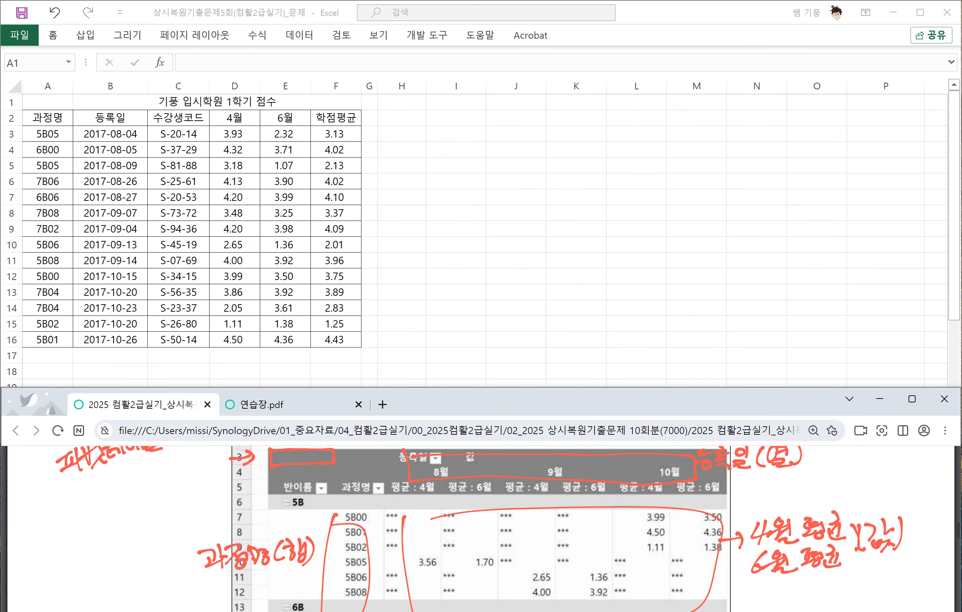
Circle the 총합계 row values of the sample figure and label them 열의 총합계 with an arrow
{"action": "scroll", "coordinate": [479, 528], "scroll_direction": "down", "scroll_amount": 3}
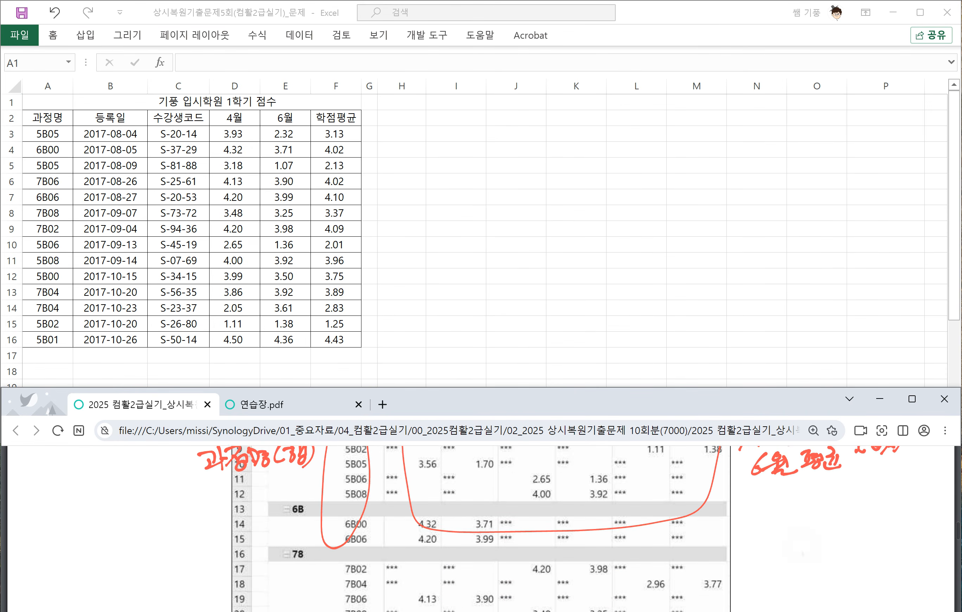
{"action": "scroll", "coordinate": [479, 528], "scroll_direction": "down", "scroll_amount": 1}
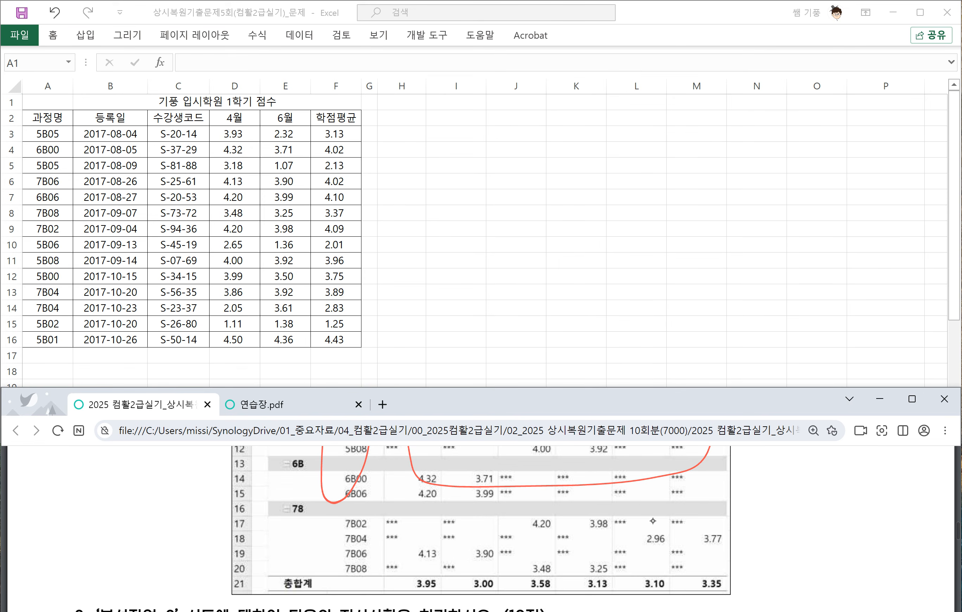
{"action": "mouse_move", "coordinate": [438, 596]}
{"action": "left_mouse_down"}
{"action": "mouse_move", "coordinate": [398, 583]}
{"action": "mouse_move", "coordinate": [722, 576]}
{"action": "mouse_move", "coordinate": [394, 590]}
{"action": "left_mouse_up"}
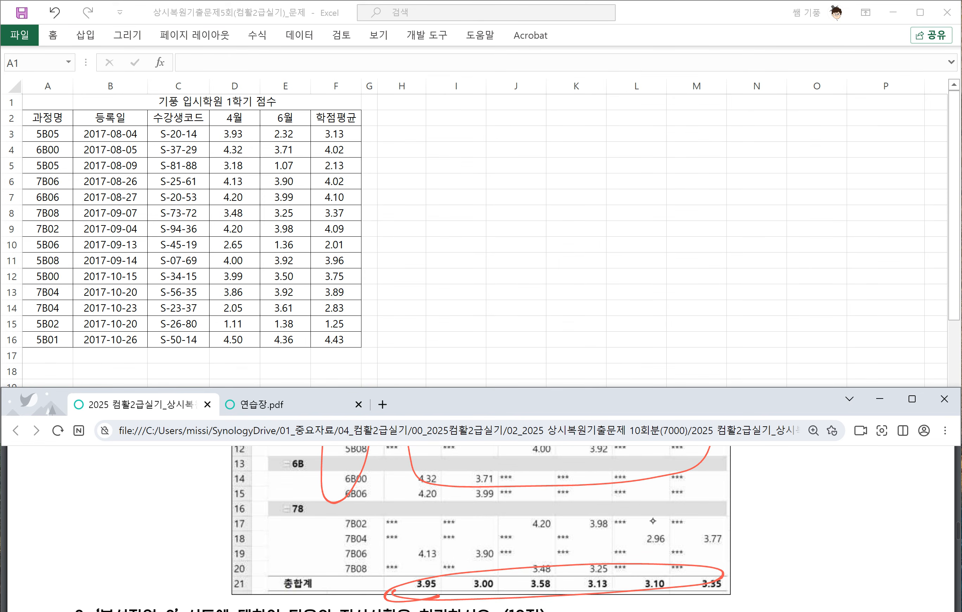
{"action": "left_click_drag", "start_coordinate": [717, 569], "coordinate": [752, 561]}
{"action": "mouse_move", "coordinate": [745, 550]}
{"action": "left_mouse_down"}
{"action": "mouse_move", "coordinate": [757, 561]}
{"action": "mouse_move", "coordinate": [747, 573]}
{"action": "left_mouse_up"}
{"action": "mouse_move", "coordinate": [775, 539]}
{"action": "left_mouse_down"}
{"action": "mouse_move", "coordinate": [765, 554]}
{"action": "mouse_move", "coordinate": [786, 537]}
{"action": "mouse_move", "coordinate": [782, 558]}
{"action": "mouse_move", "coordinate": [806, 558]}
{"action": "left_mouse_up"}
{"action": "mouse_move", "coordinate": [793, 556]}
{"action": "left_mouse_down"}
{"action": "mouse_move", "coordinate": [839, 525]}
{"action": "mouse_move", "coordinate": [823, 552]}
{"action": "left_mouse_up"}
{"action": "left_click_drag", "start_coordinate": [837, 541], "coordinate": [841, 539]}
{"action": "mouse_move", "coordinate": [839, 544]}
{"action": "left_mouse_down"}
{"action": "mouse_move", "coordinate": [836, 554]}
{"action": "mouse_move", "coordinate": [858, 522]}
{"action": "left_mouse_up"}
{"action": "left_click_drag", "start_coordinate": [849, 533], "coordinate": [861, 544]}
{"action": "mouse_move", "coordinate": [860, 533]}
{"action": "left_mouse_down"}
{"action": "mouse_move", "coordinate": [868, 531]}
{"action": "mouse_move", "coordinate": [861, 553]}
{"action": "mouse_move", "coordinate": [882, 541]}
{"action": "left_mouse_up"}
{"action": "left_click_drag", "start_coordinate": [885, 523], "coordinate": [887, 550]}
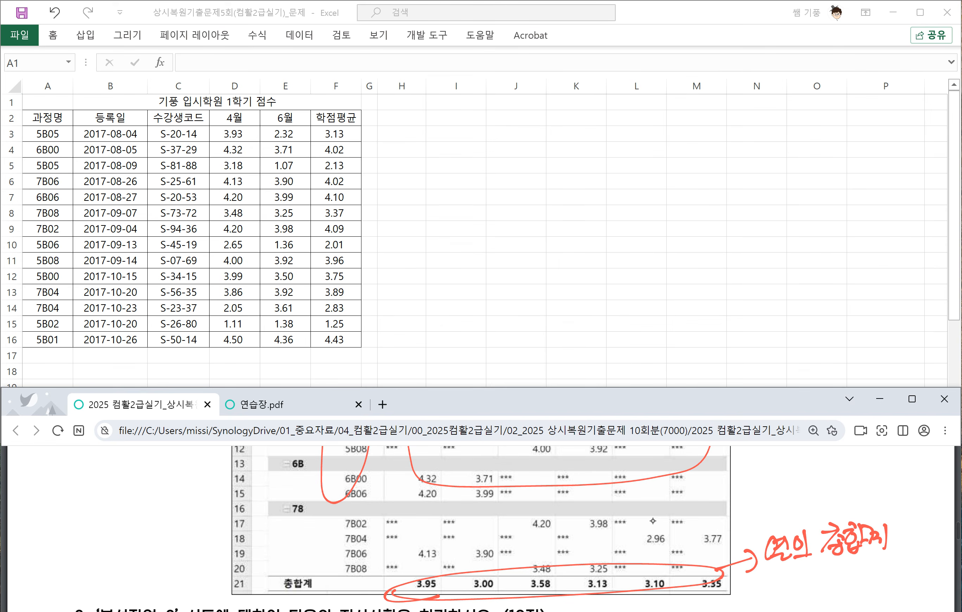
Underline the instruction giving the pivot table's start cell on the same sheet and box [H3]
{"action": "scroll", "coordinate": [283, 506], "scroll_direction": "up", "scroll_amount": 5}
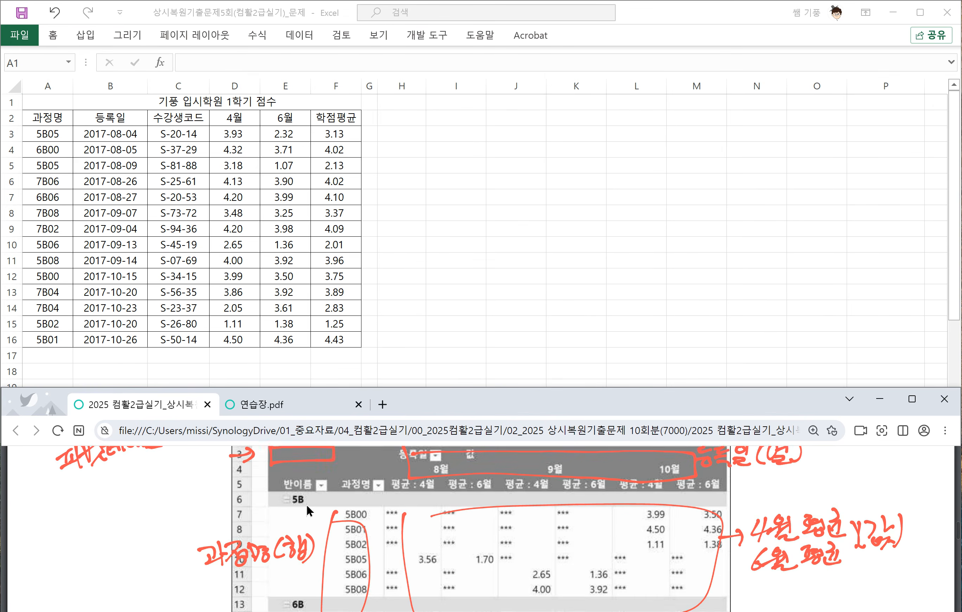
{"action": "scroll", "coordinate": [313, 510], "scroll_direction": "up", "scroll_amount": 3}
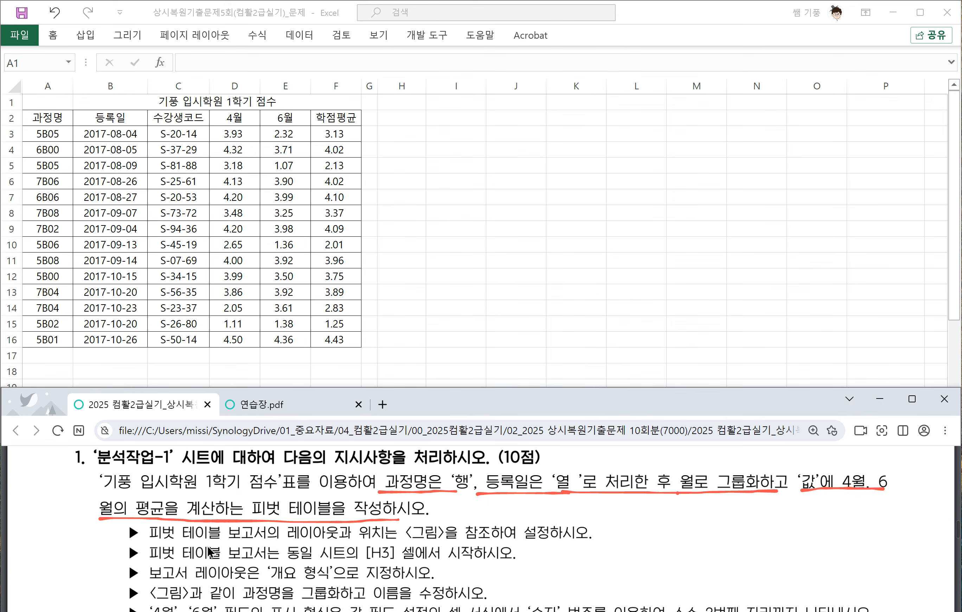
{"action": "left_click_drag", "start_coordinate": [153, 561], "coordinate": [363, 559]}
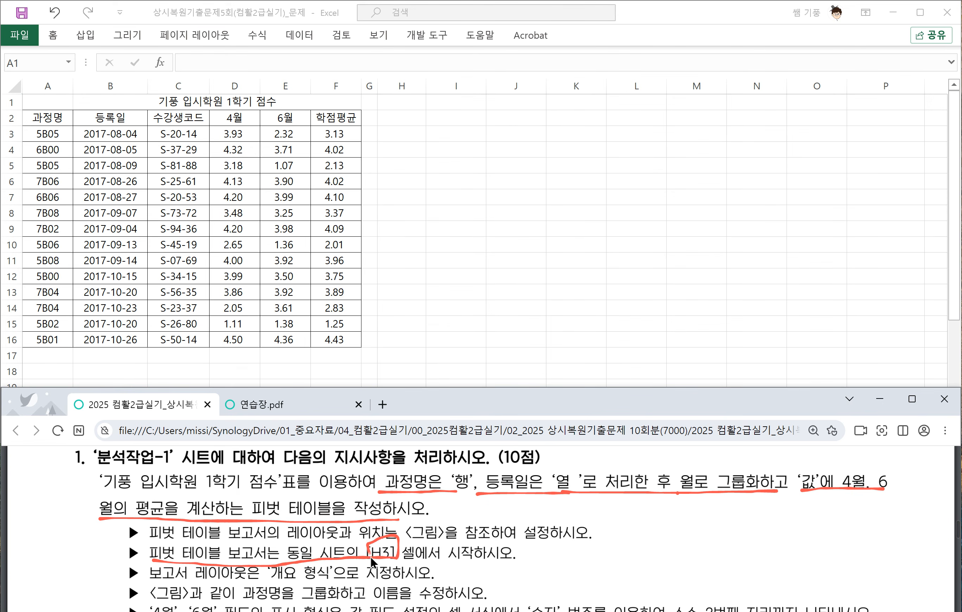
Create a pivot table from the range A2:F16 on the existing 분석작업-1 sheet, starting at cell H3
{"action": "left_click", "coordinate": [122, 147]}
{"action": "left_click_drag", "start_coordinate": [43, 118], "coordinate": [315, 330]}
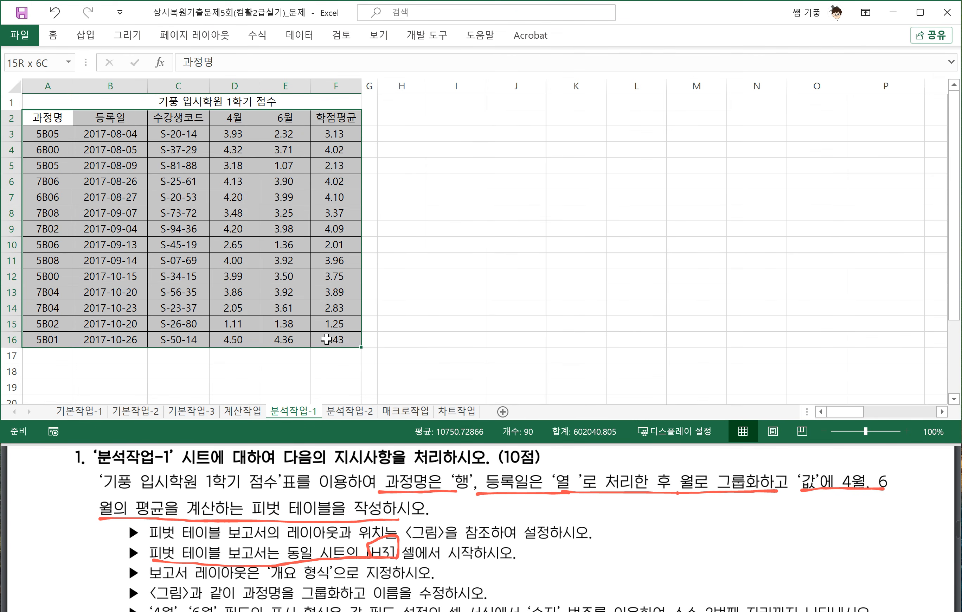
{"action": "left_click", "coordinate": [89, 36]}
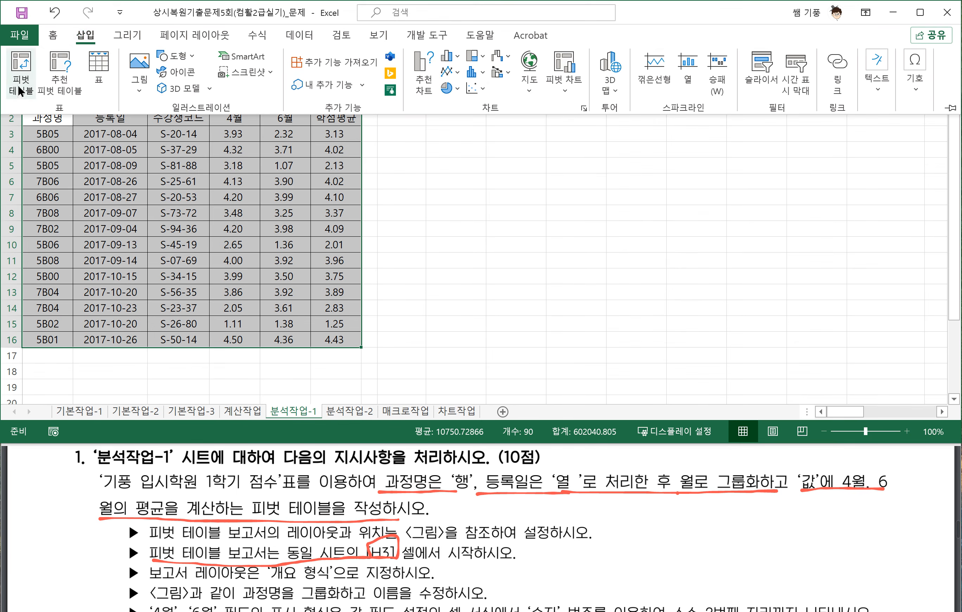
{"action": "left_click", "coordinate": [21, 66]}
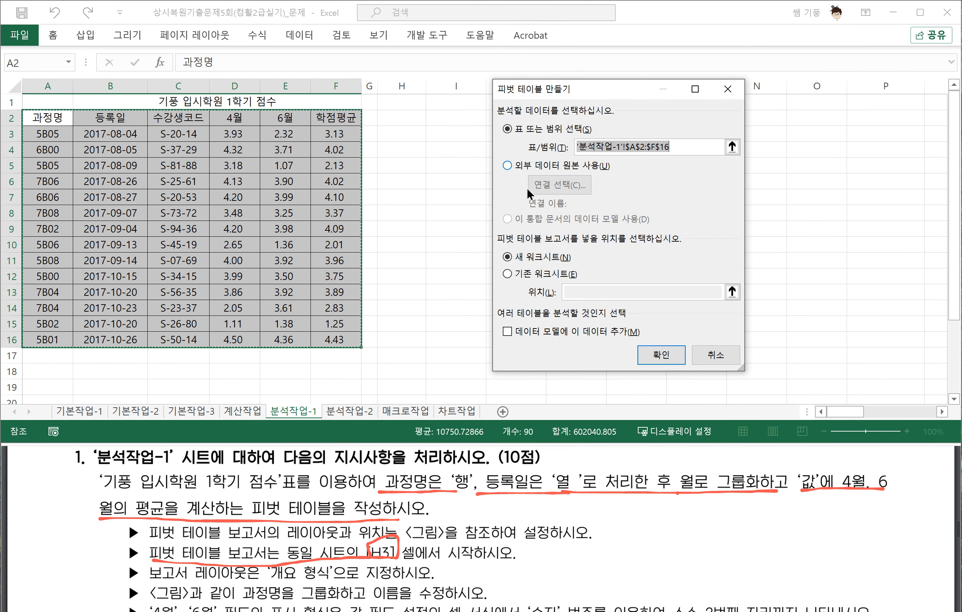
{"action": "left_click", "coordinate": [508, 274]}
{"action": "left_click", "coordinate": [570, 292]}
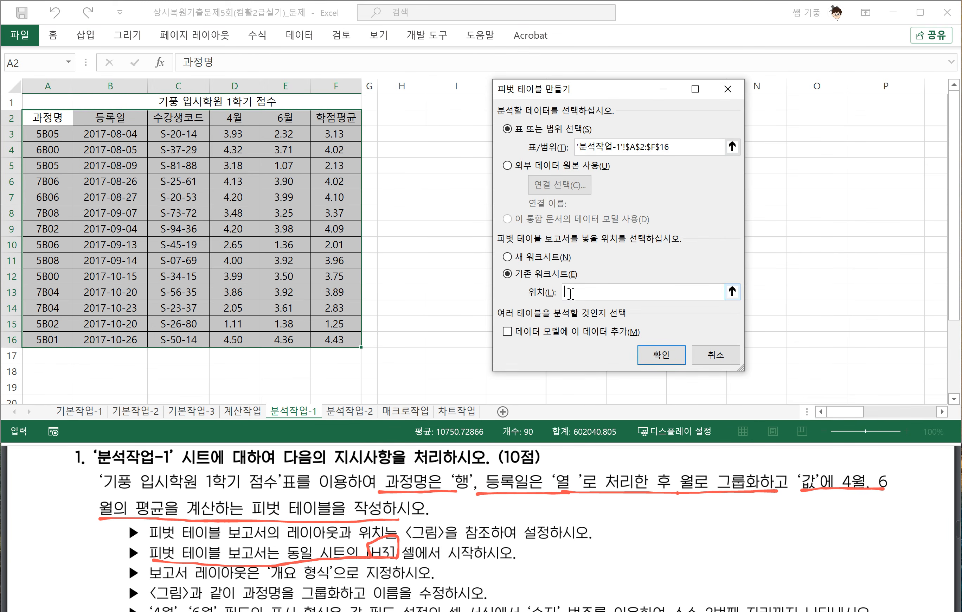
{"action": "left_click_drag", "start_coordinate": [612, 90], "coordinate": [688, 117]}
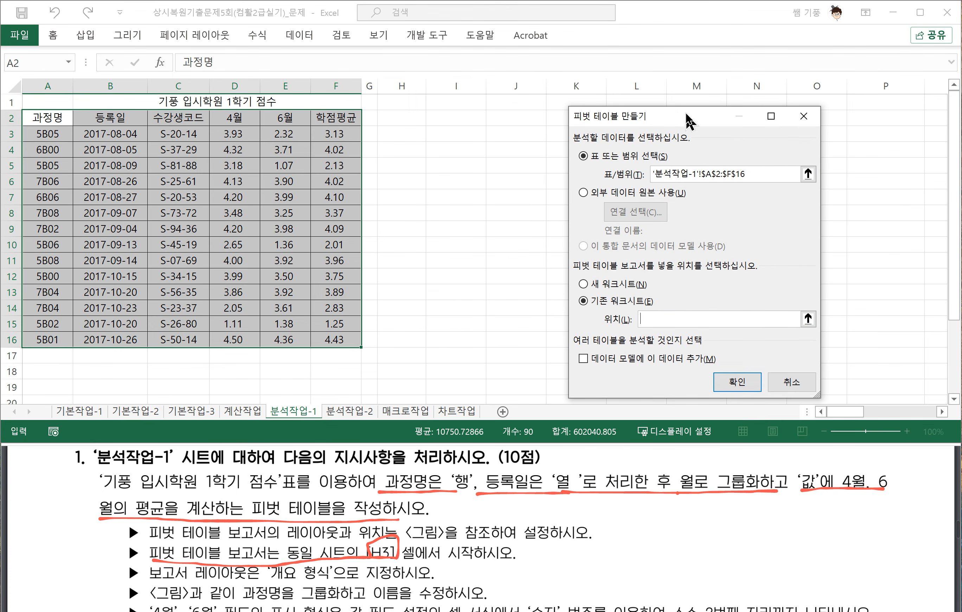
{"action": "left_click", "coordinate": [400, 135]}
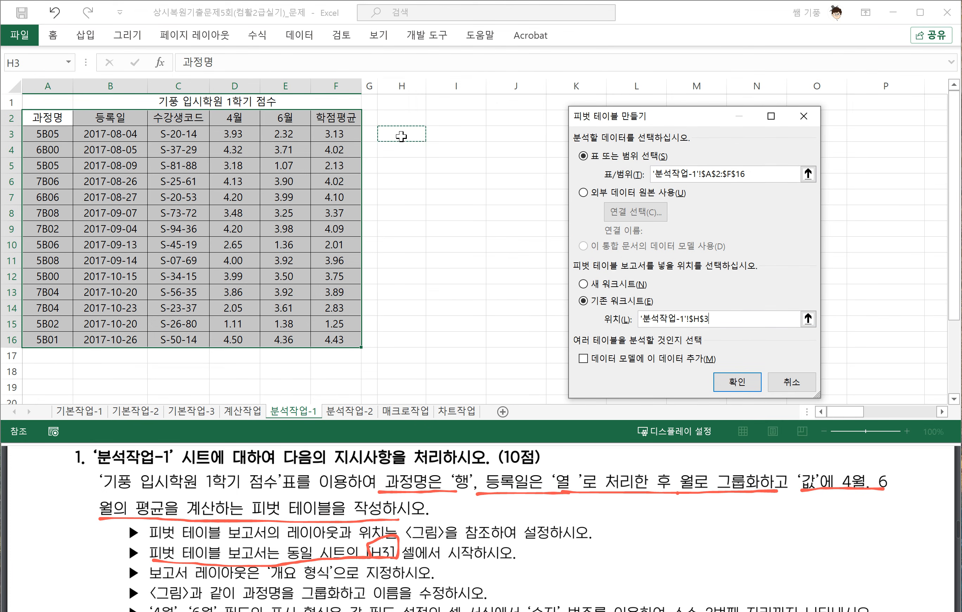
{"action": "left_click", "coordinate": [733, 378]}
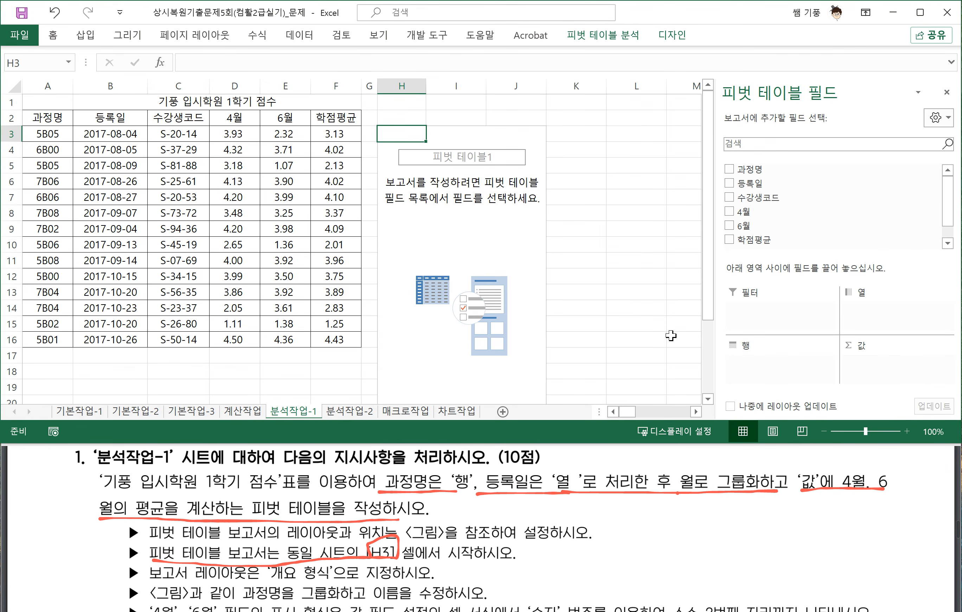
Place 과정명 in the pivot rows and 등록일 in the columns, and group the dates by 월 only
{"action": "left_click_drag", "start_coordinate": [750, 170], "coordinate": [792, 368]}
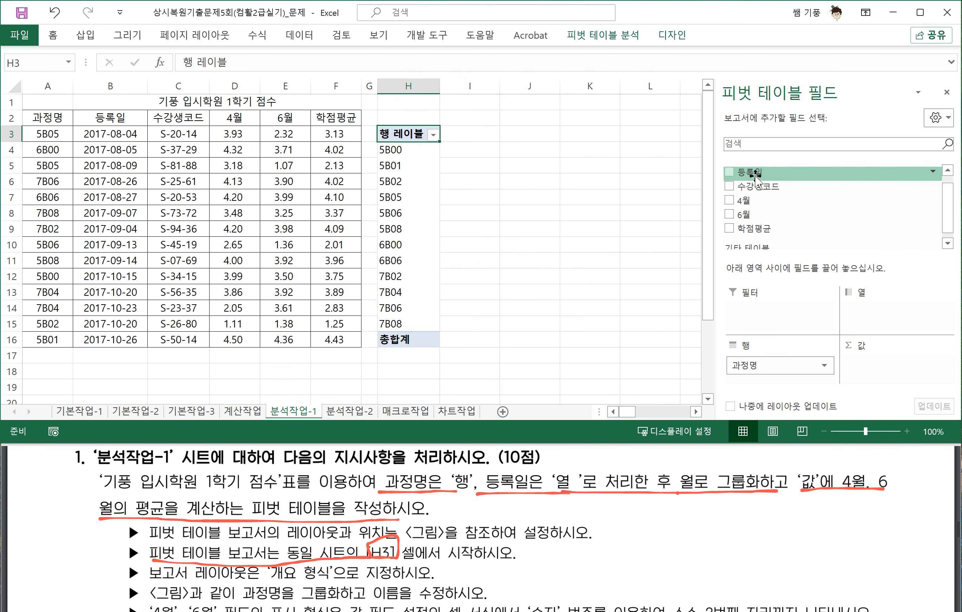
{"action": "left_click_drag", "start_coordinate": [751, 171], "coordinate": [883, 313]}
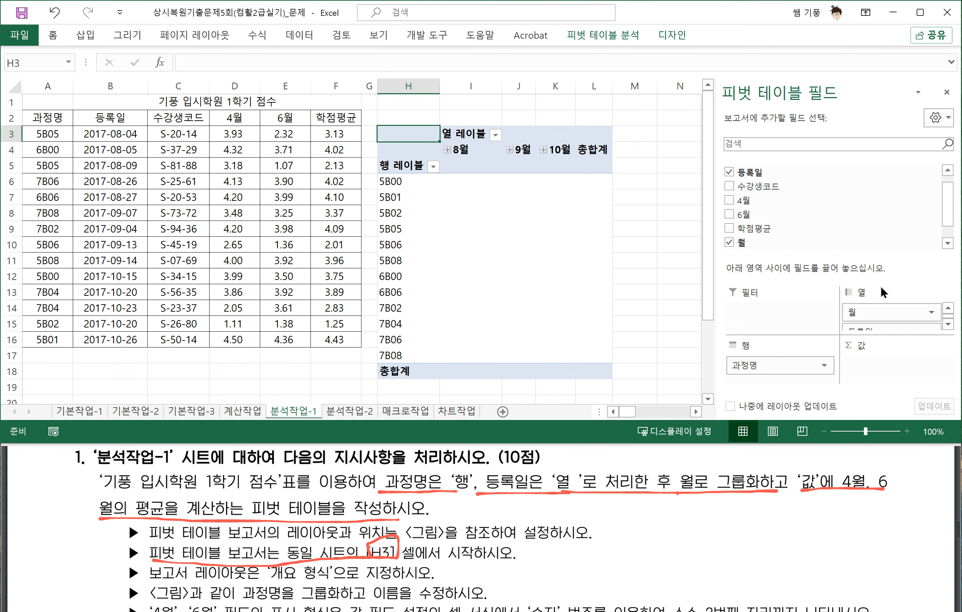
{"action": "left_click", "coordinate": [463, 151]}
{"action": "right_click", "coordinate": [463, 151]}
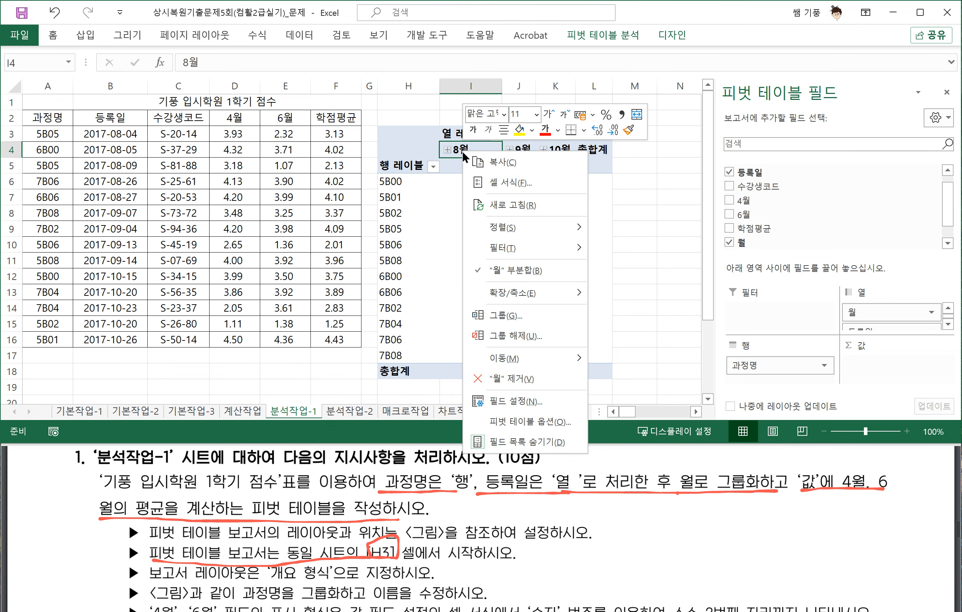
{"action": "left_click", "coordinate": [510, 314]}
{"action": "left_click", "coordinate": [455, 319]}
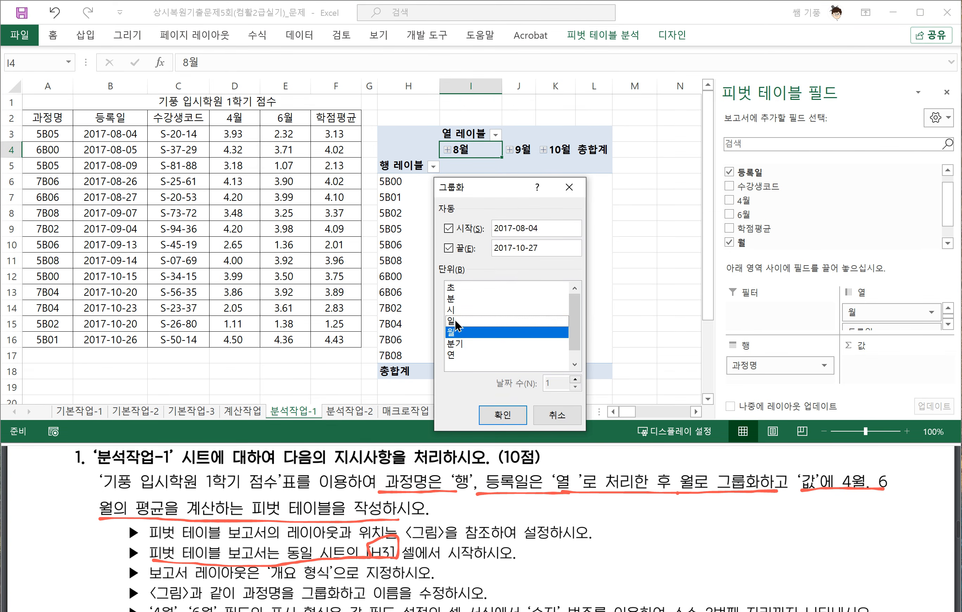
{"action": "left_click", "coordinate": [508, 415]}
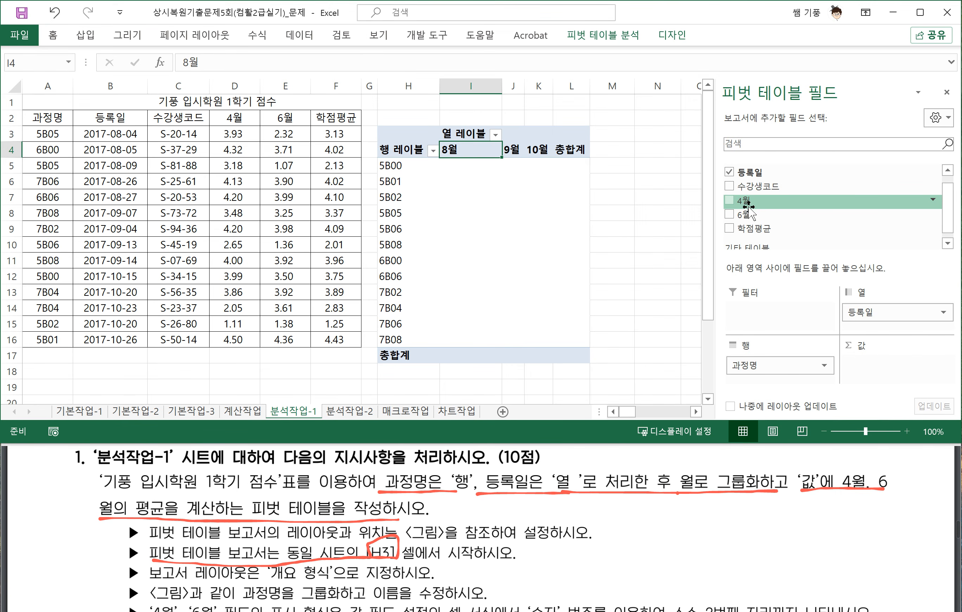
Add the 4월 and 6월 fields to the pivot table's values area
{"action": "left_click_drag", "start_coordinate": [746, 200], "coordinate": [885, 362]}
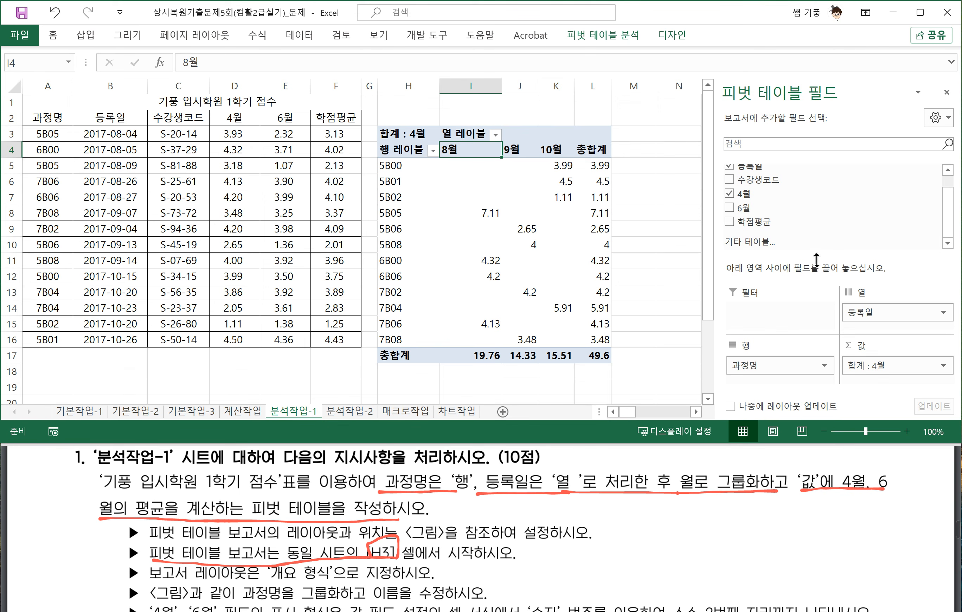
{"action": "left_click_drag", "start_coordinate": [816, 262], "coordinate": [817, 249]}
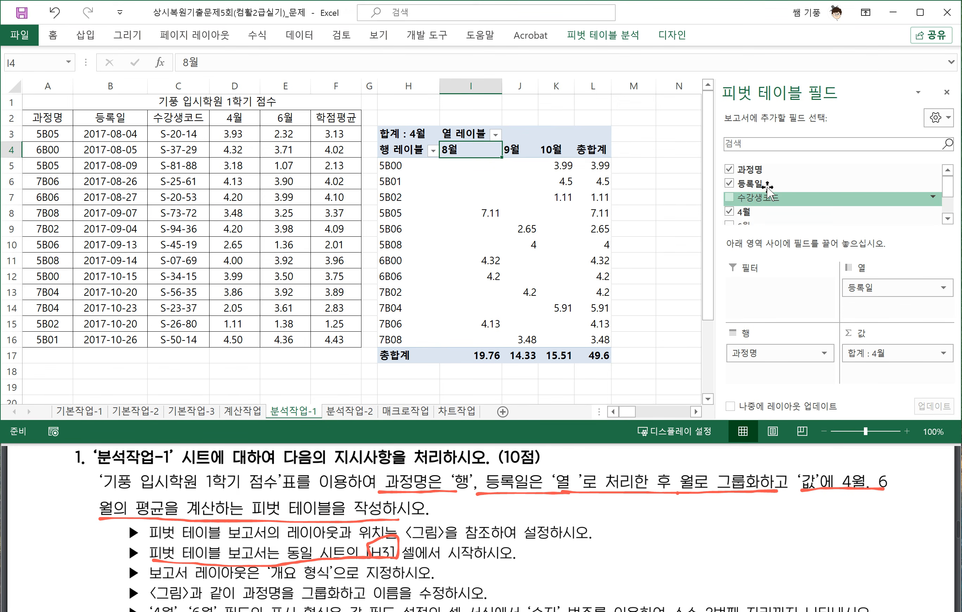
{"action": "scroll", "coordinate": [767, 182], "scroll_direction": "down", "scroll_amount": 2}
{"action": "left_click_drag", "start_coordinate": [743, 192], "coordinate": [891, 376]}
Summarize both the 4월 and 6월 value fields by 평균
{"action": "left_click", "coordinate": [889, 357]}
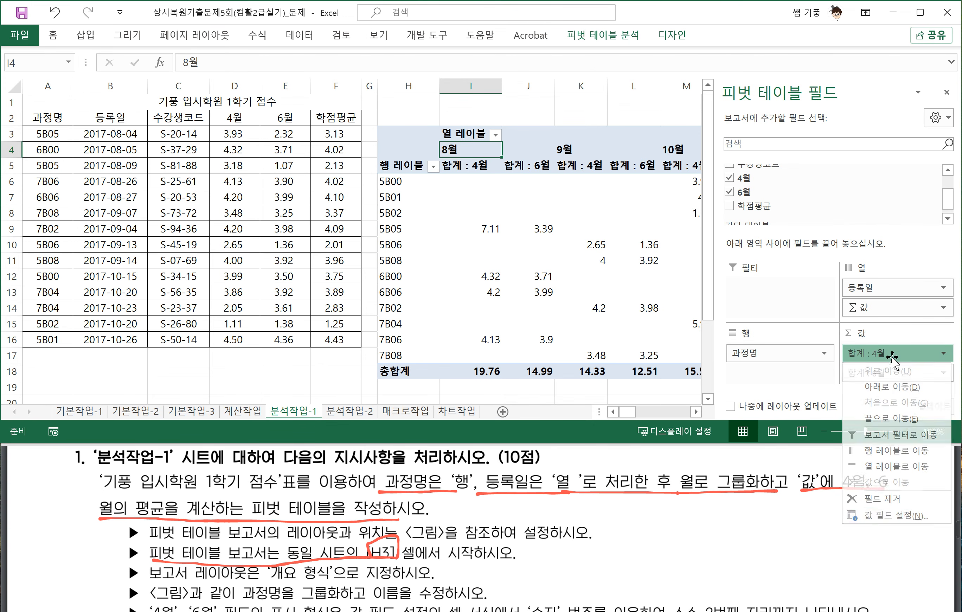
{"action": "left_click", "coordinate": [913, 515]}
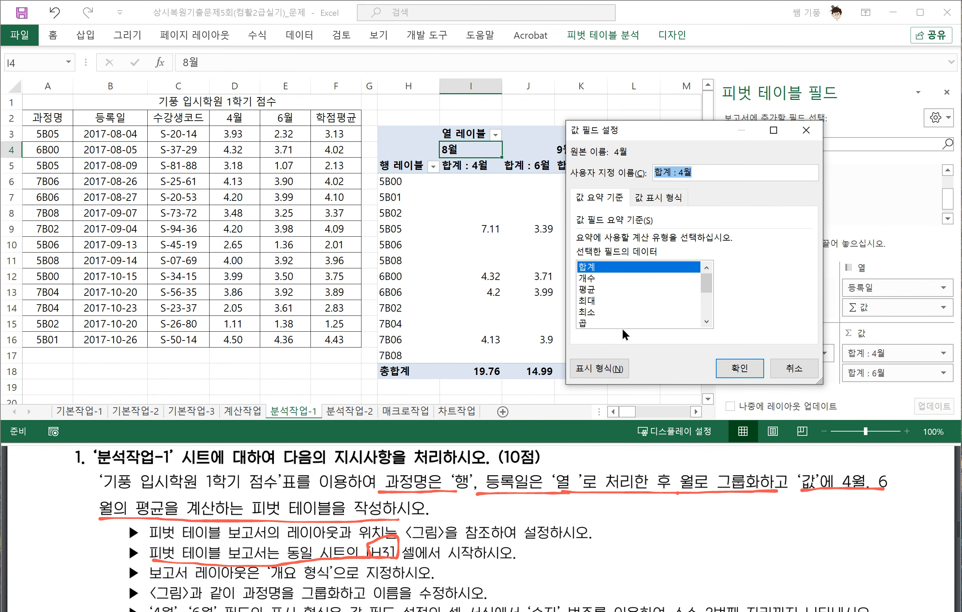
{"action": "left_click", "coordinate": [589, 290]}
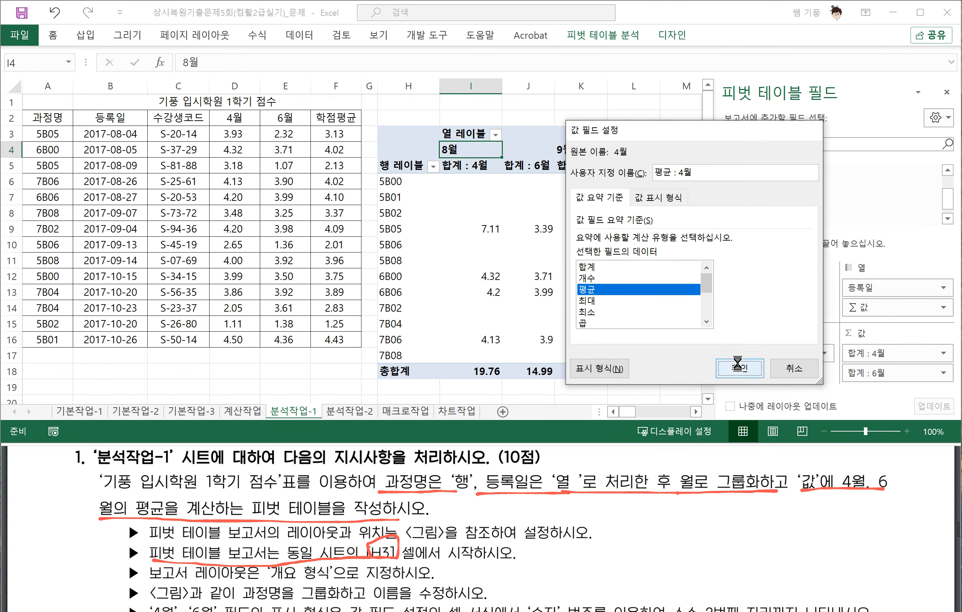
{"action": "left_click", "coordinate": [740, 368]}
{"action": "left_click", "coordinate": [881, 373]}
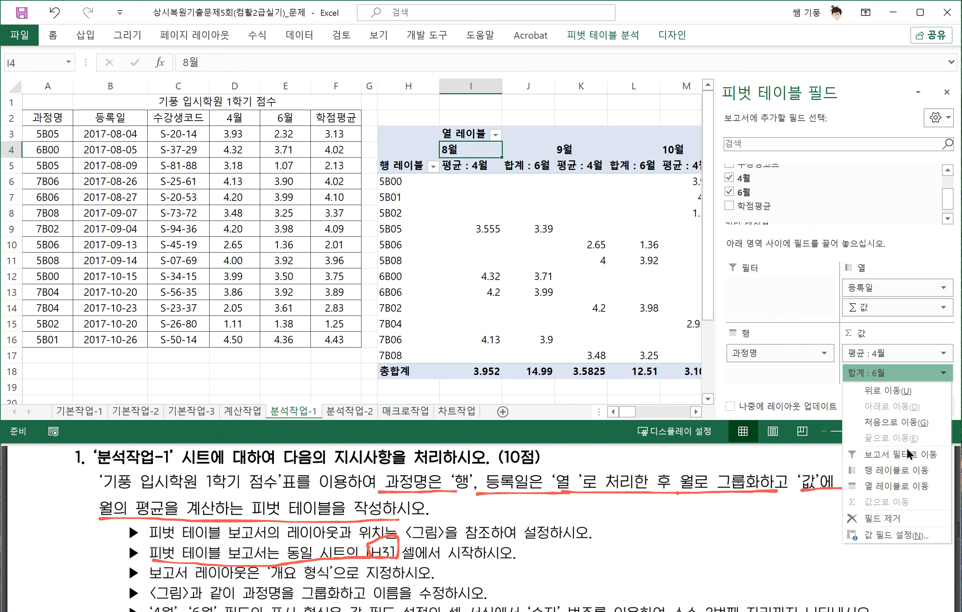
{"action": "left_click", "coordinate": [889, 534]}
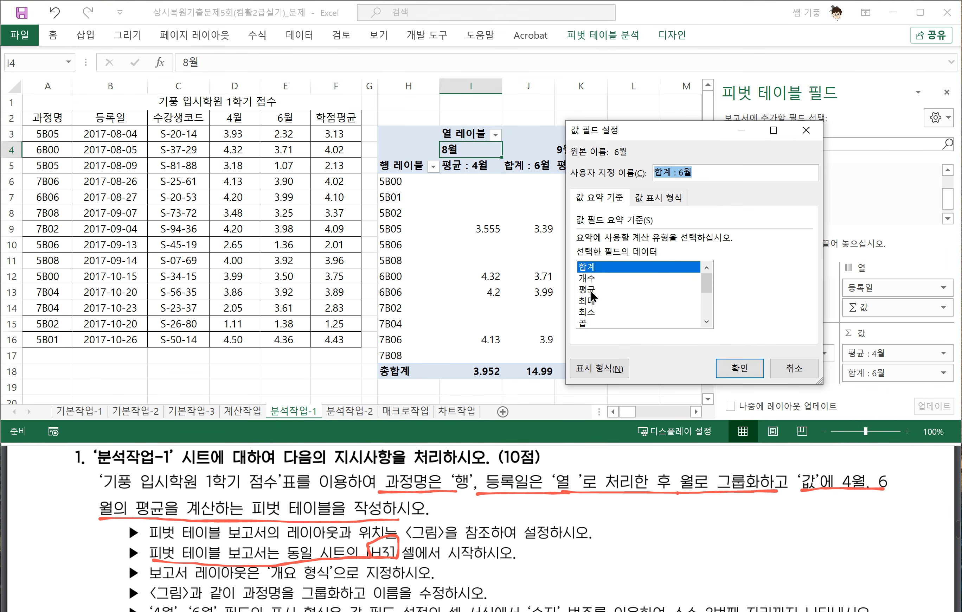
{"action": "left_click", "coordinate": [591, 289]}
{"action": "left_click", "coordinate": [739, 368]}
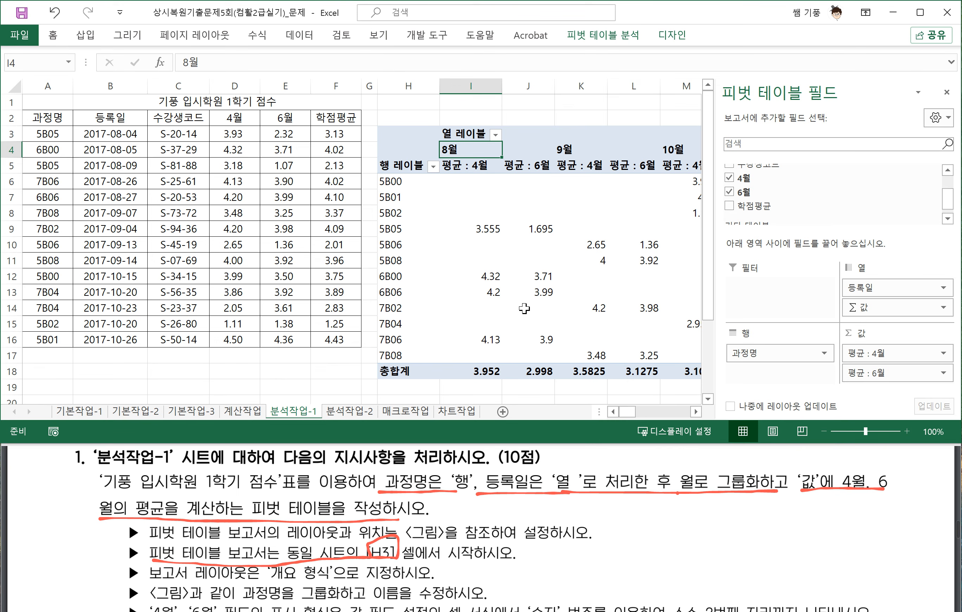
Set the pivot table's report layout to 개요 형식
{"action": "left_click", "coordinate": [534, 260]}
{"action": "left_click", "coordinate": [521, 228]}
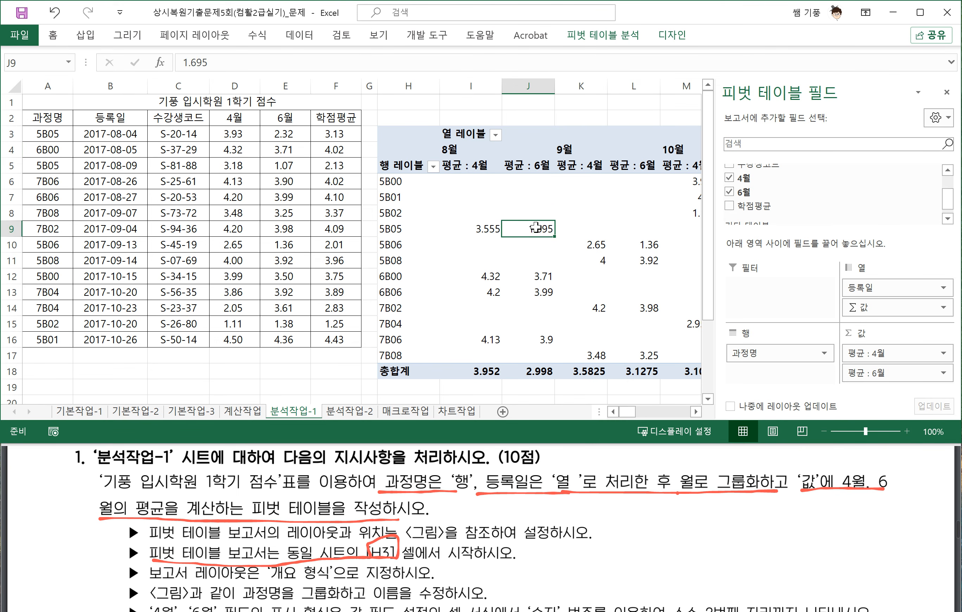
{"action": "left_click", "coordinate": [667, 35]}
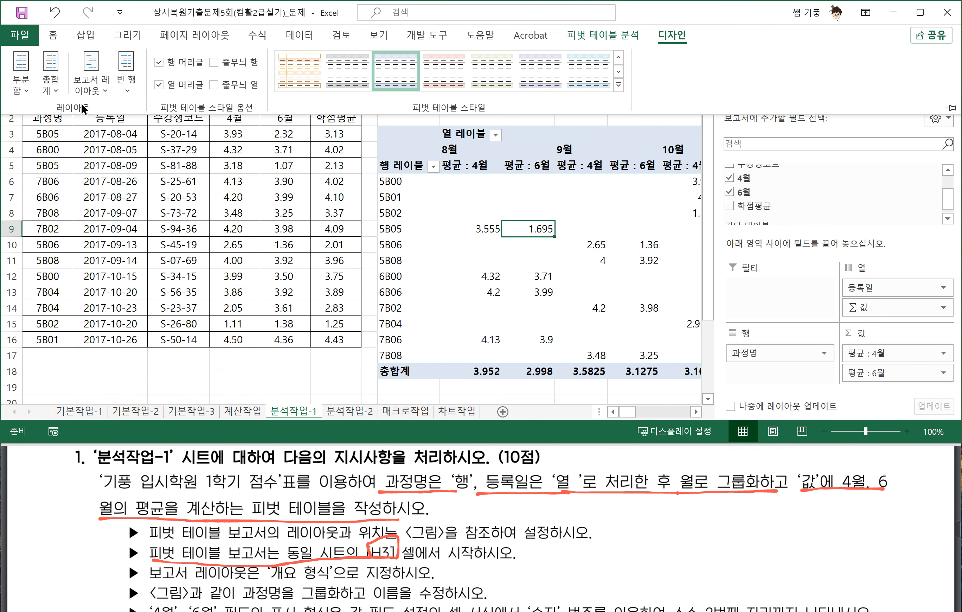
{"action": "left_click", "coordinate": [94, 93]}
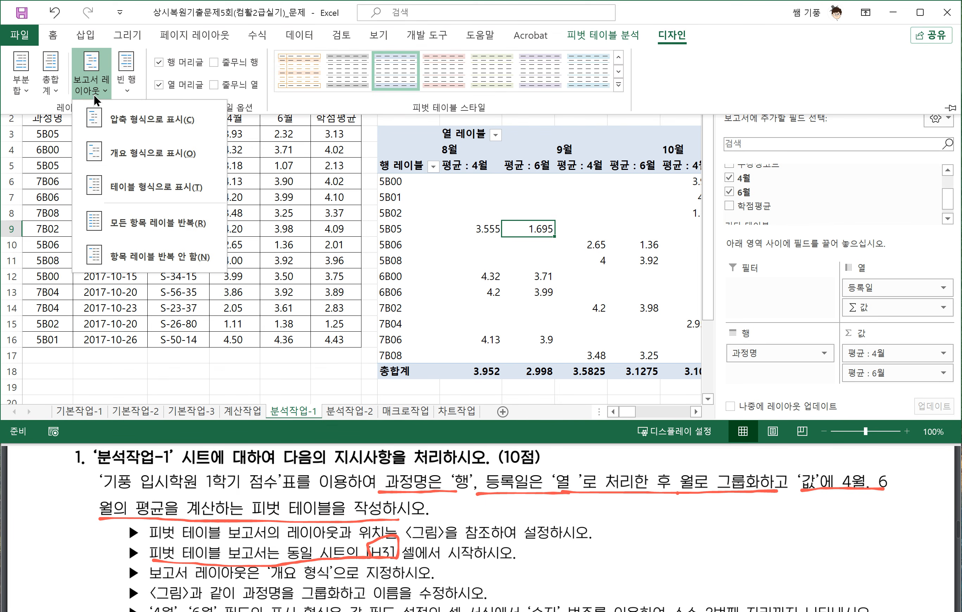
{"action": "left_click", "coordinate": [142, 154]}
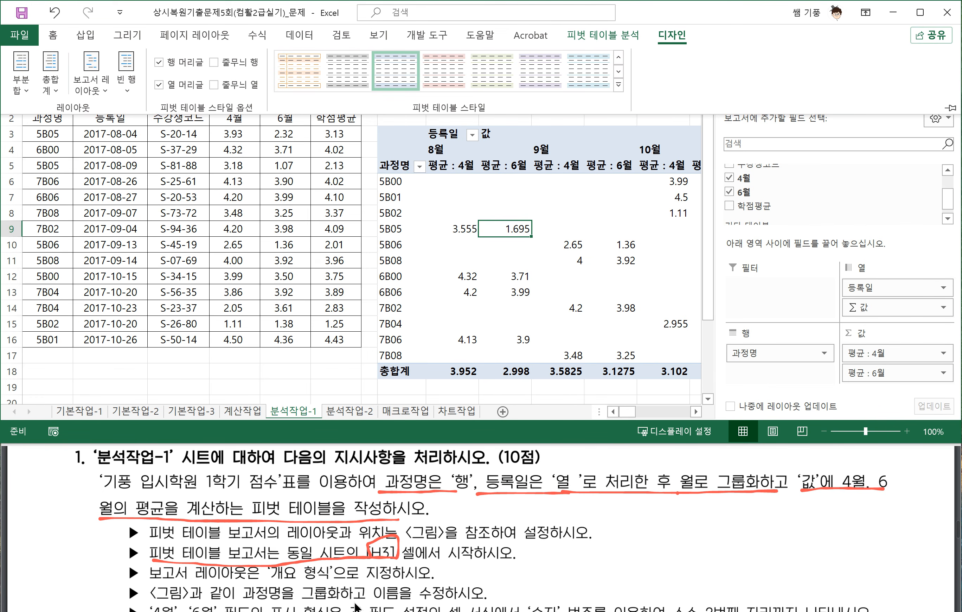
Underline the instruction about grouping and naming 과정명, and group the pivot row items 5B00 through 5B08
{"action": "left_click_drag", "start_coordinate": [297, 599], "coordinate": [426, 590]}
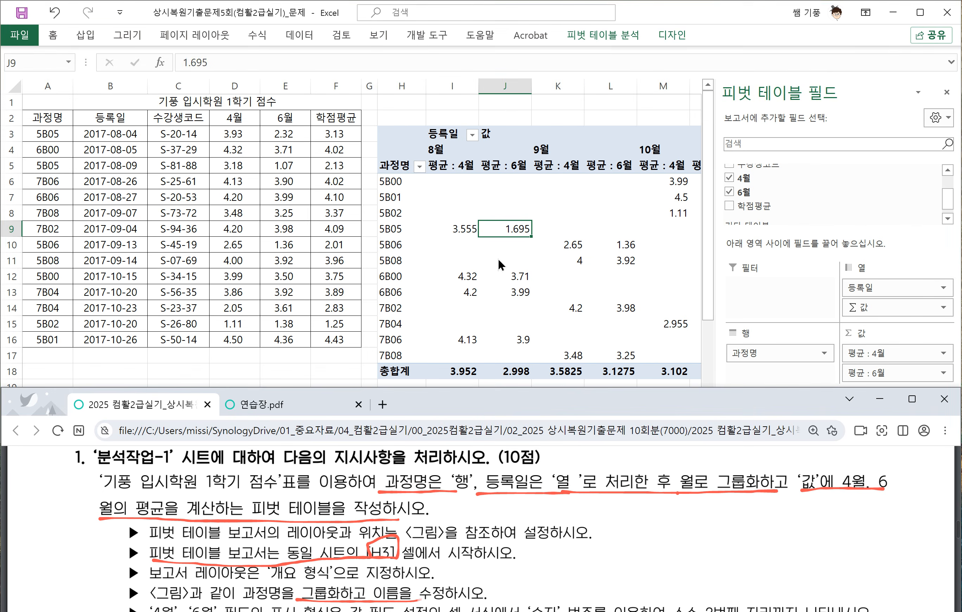
{"action": "left_click", "coordinate": [528, 241]}
{"action": "scroll", "coordinate": [527, 241], "scroll_direction": "down", "scroll_amount": 1}
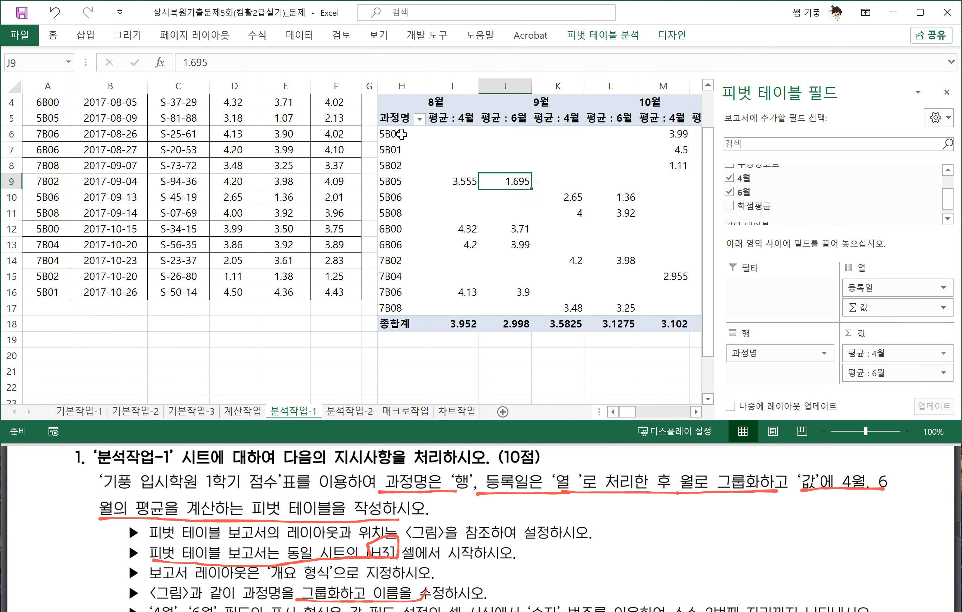
{"action": "left_click", "coordinate": [399, 133]}
{"action": "left_click_drag", "start_coordinate": [399, 133], "coordinate": [399, 211]}
{"action": "right_click", "coordinate": [400, 203]}
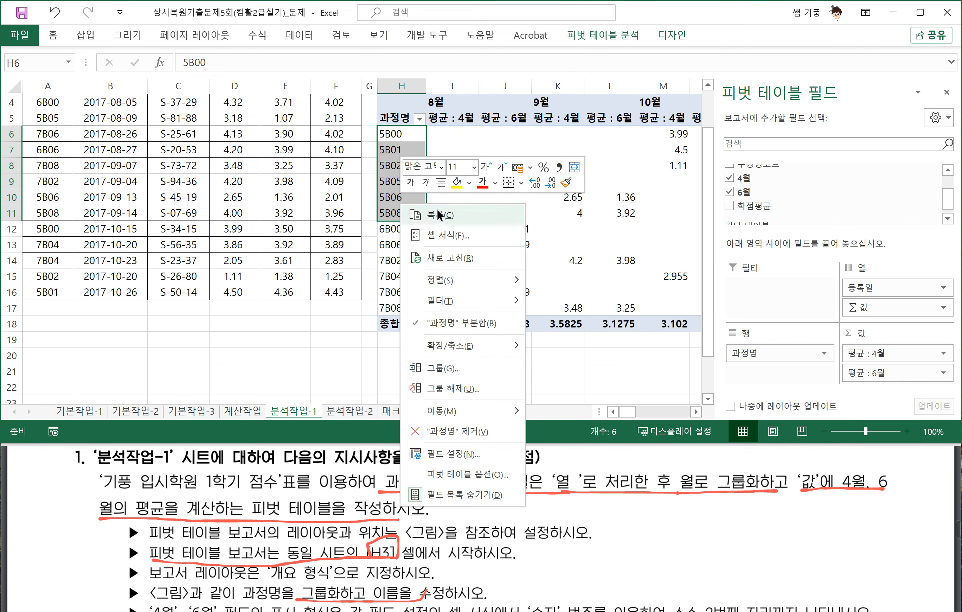
{"action": "left_click", "coordinate": [438, 373]}
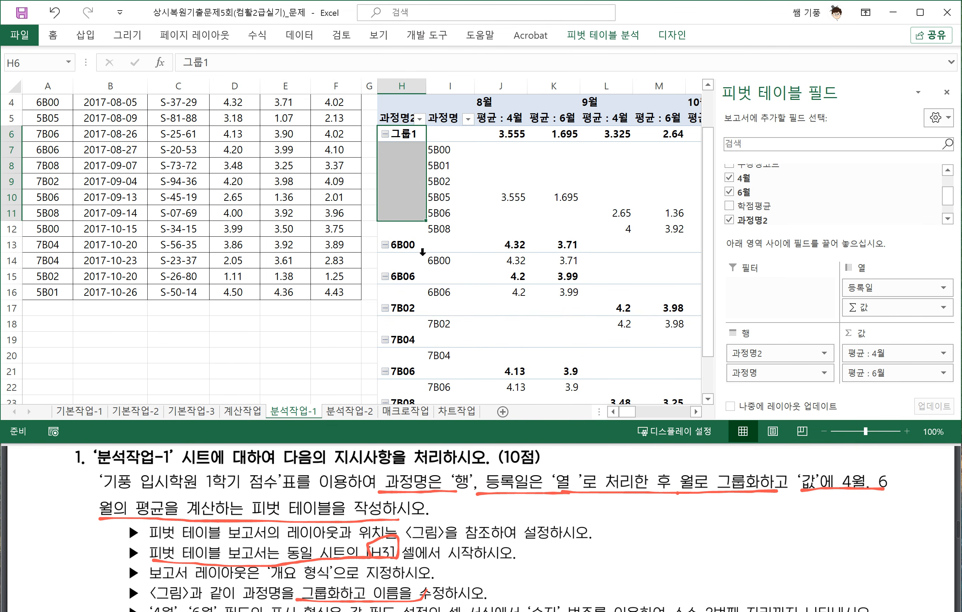
Group the pivot row items 6B00 and 6B06
{"action": "left_click_drag", "start_coordinate": [408, 246], "coordinate": [440, 283]}
{"action": "right_click", "coordinate": [441, 282]}
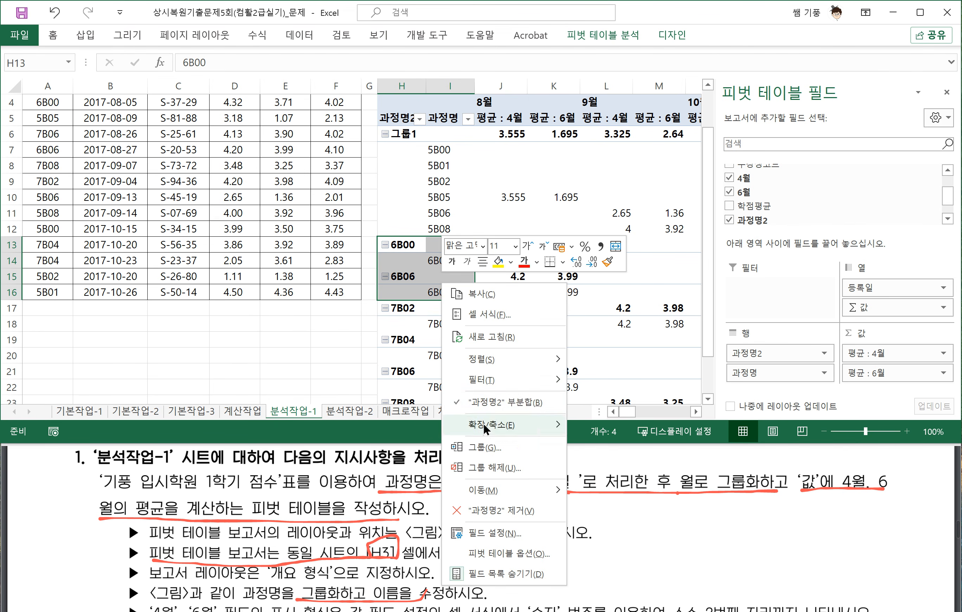
{"action": "left_click", "coordinate": [480, 449]}
Group the pivot row items 7B02 through 7B08
{"action": "scroll", "coordinate": [435, 279], "scroll_direction": "down", "scroll_amount": 1}
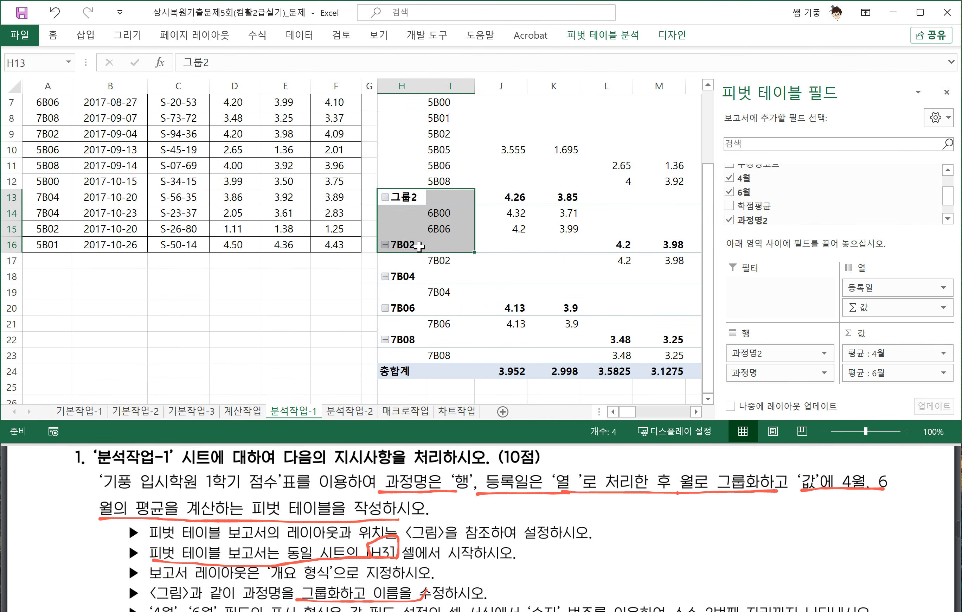
{"action": "left_click_drag", "start_coordinate": [419, 246], "coordinate": [436, 334]}
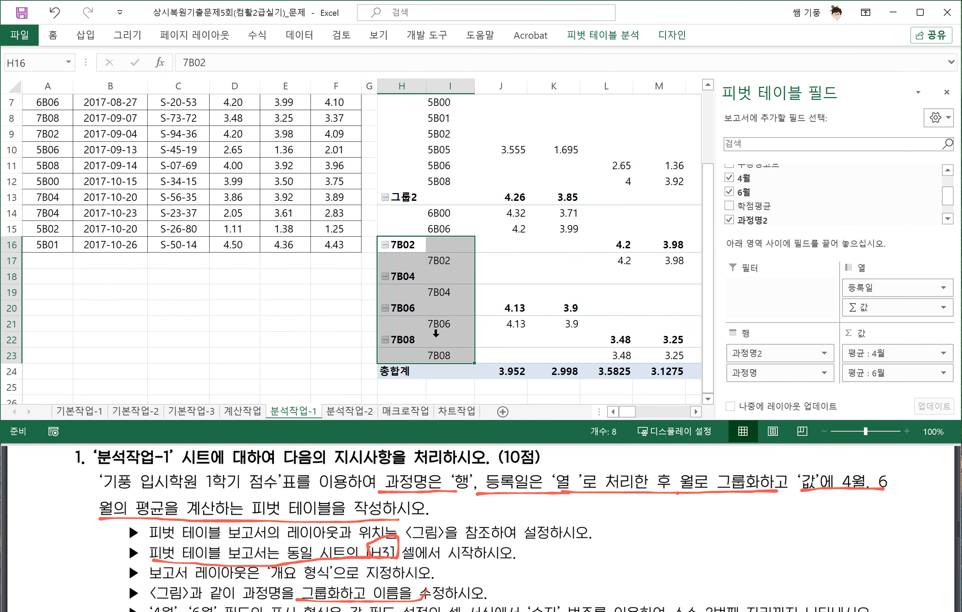
{"action": "right_click", "coordinate": [436, 334]}
{"action": "left_click", "coordinate": [476, 499]}
{"action": "scroll", "coordinate": [435, 221], "scroll_direction": "up", "scroll_amount": 1}
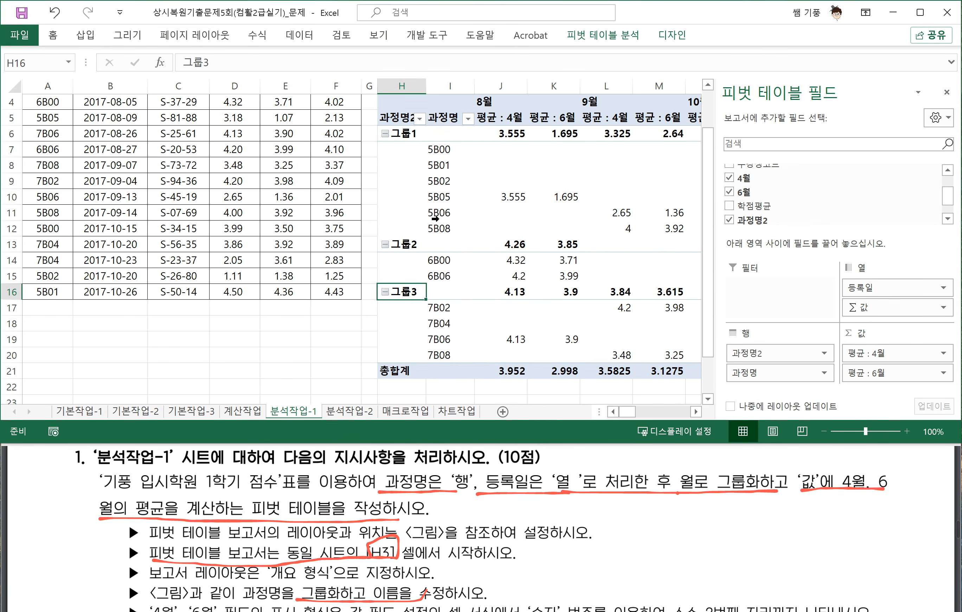
Rename the pivot groups 그룹1, 그룹2 and 그룹3 to 5B, 6B and 7B, matching the sample figure
{"action": "left_click", "coordinate": [406, 138]}
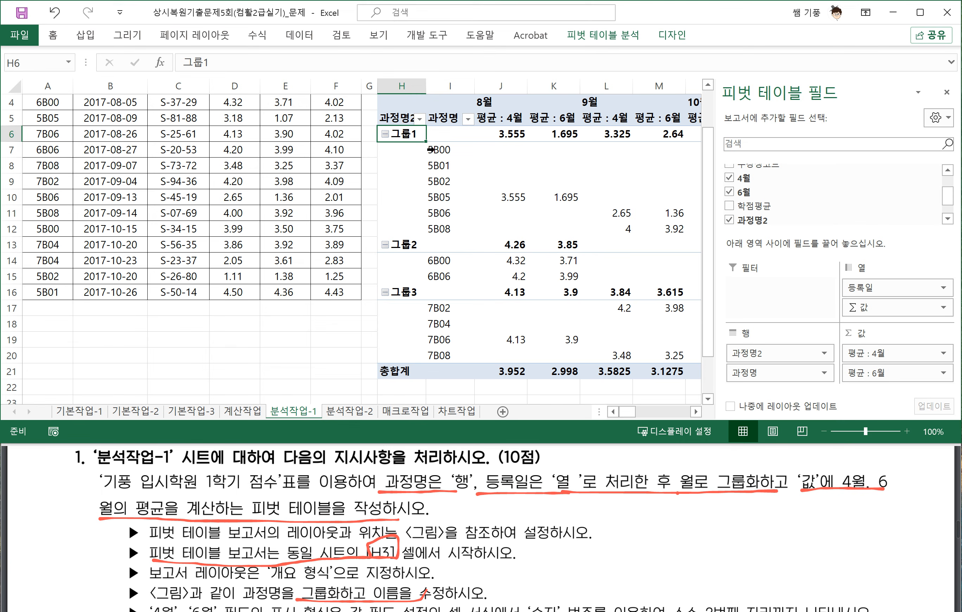
{"action": "scroll", "coordinate": [413, 485], "scroll_direction": "down", "scroll_amount": 5}
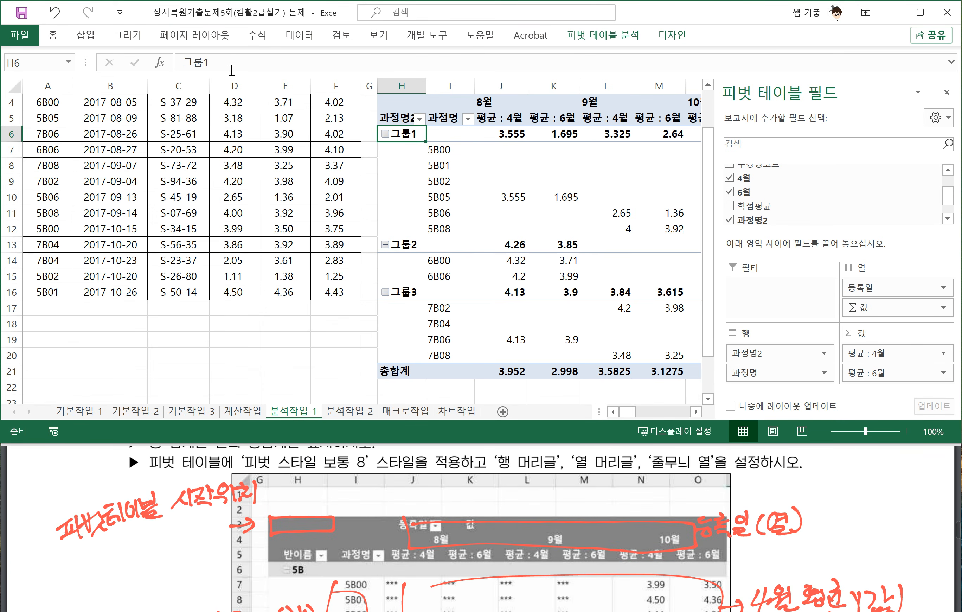
{"action": "left_click_drag", "start_coordinate": [222, 63], "coordinate": [125, 49]}
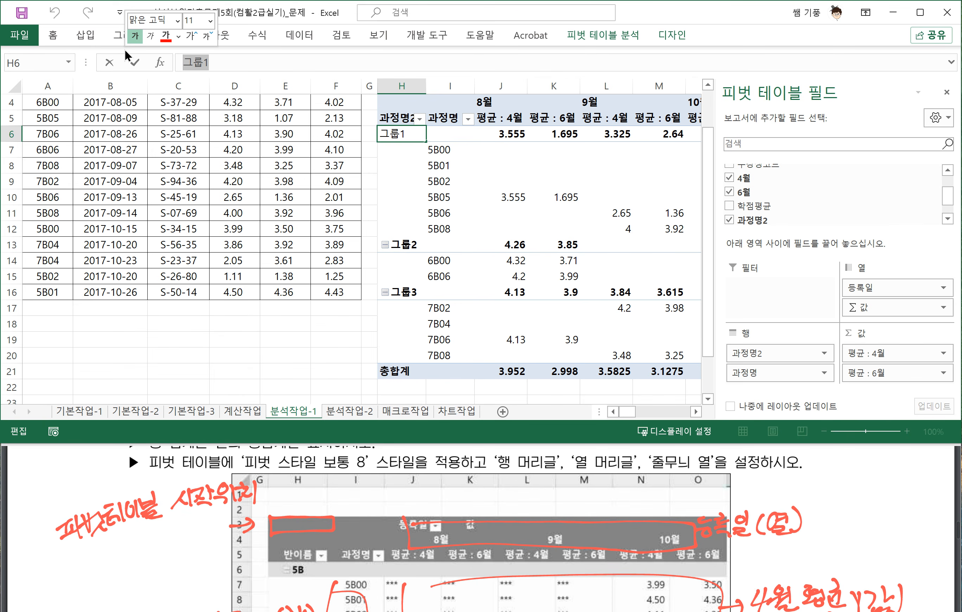
{"action": "type", "text": "5B"}
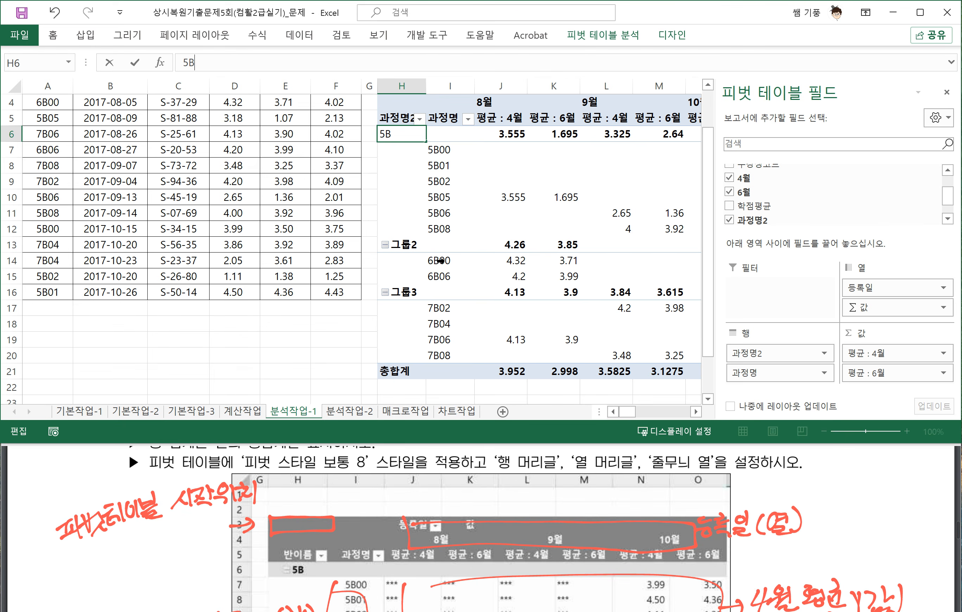
{"action": "left_click", "coordinate": [416, 244]}
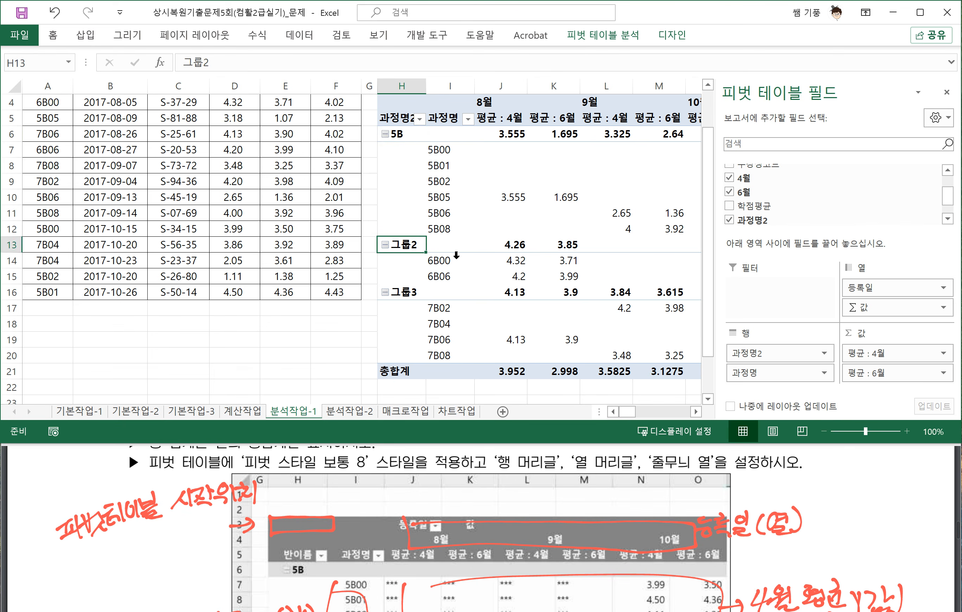
{"action": "scroll", "coordinate": [394, 536], "scroll_direction": "down", "scroll_amount": 3}
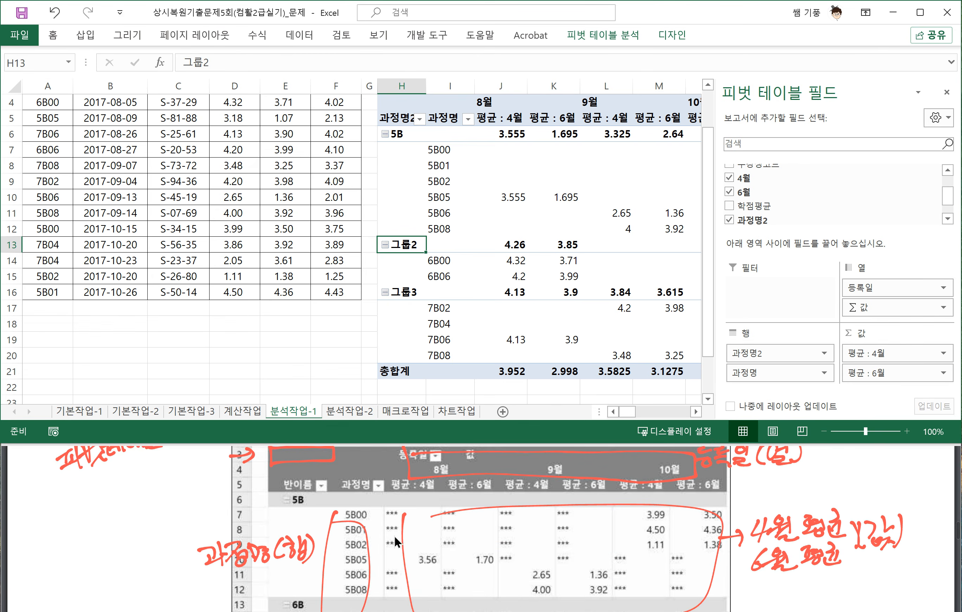
{"action": "type", "text": "6B"}
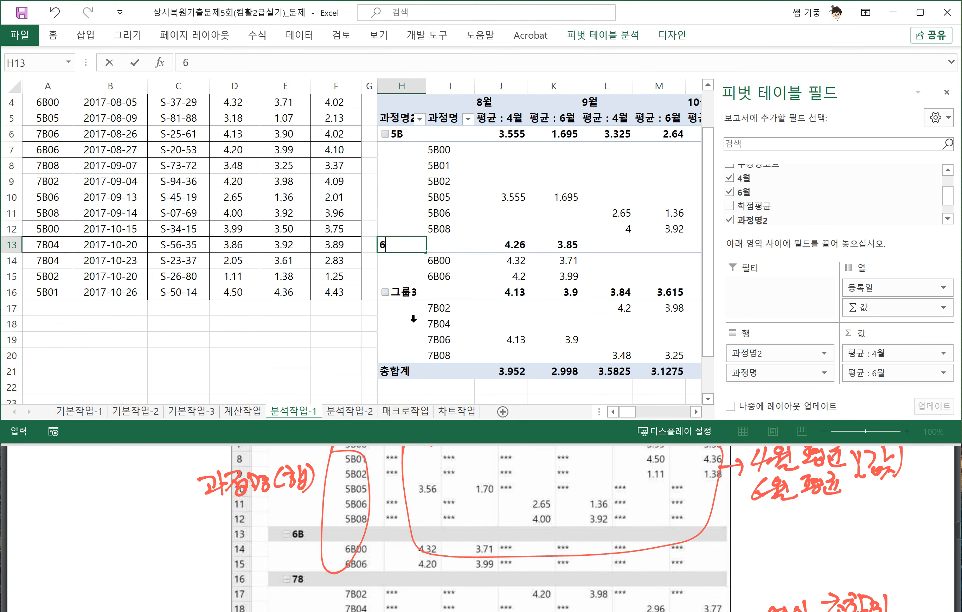
{"action": "left_click", "coordinate": [414, 291]}
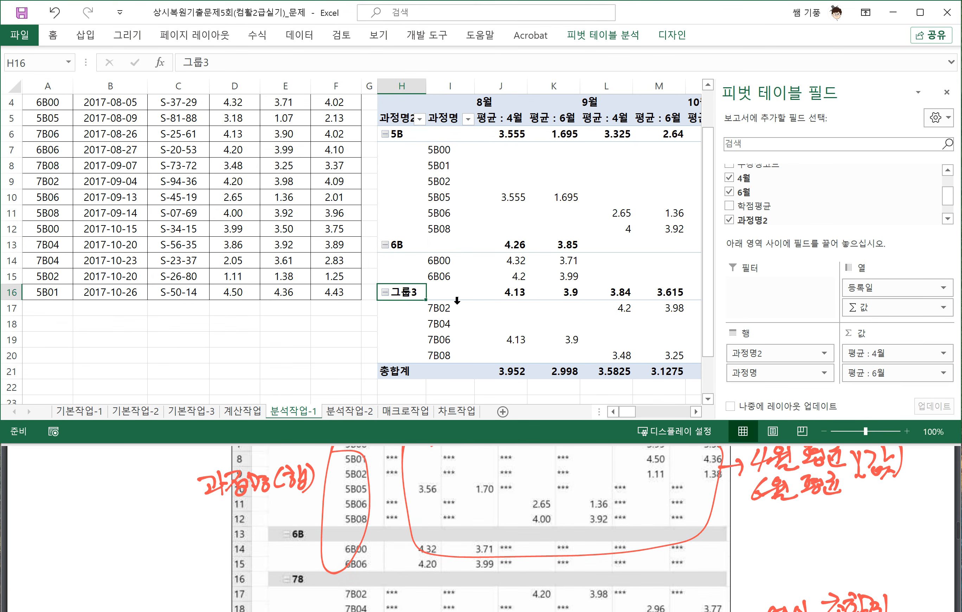
{"action": "type", "text": "7B"}
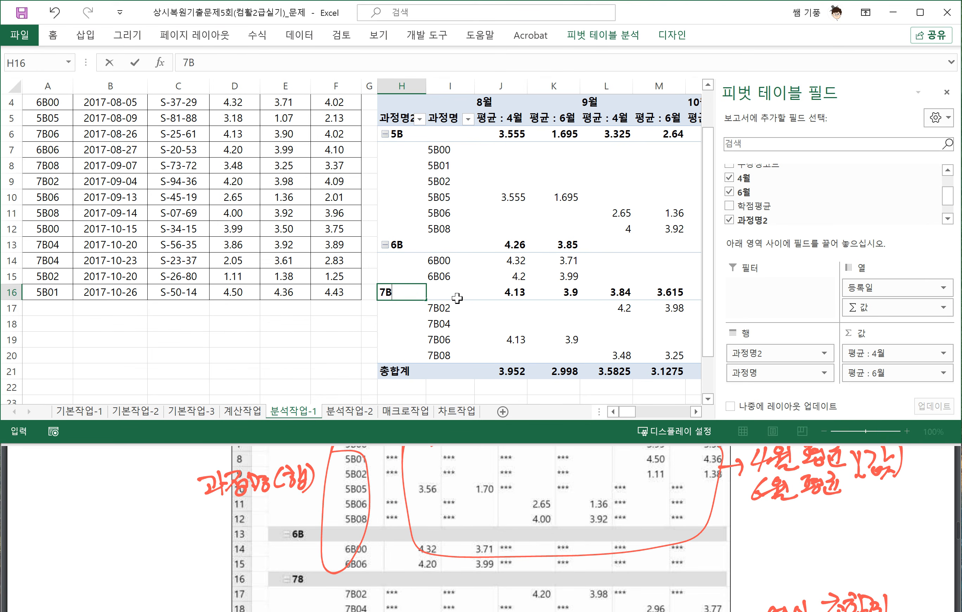
{"action": "left_click", "coordinate": [373, 335]}
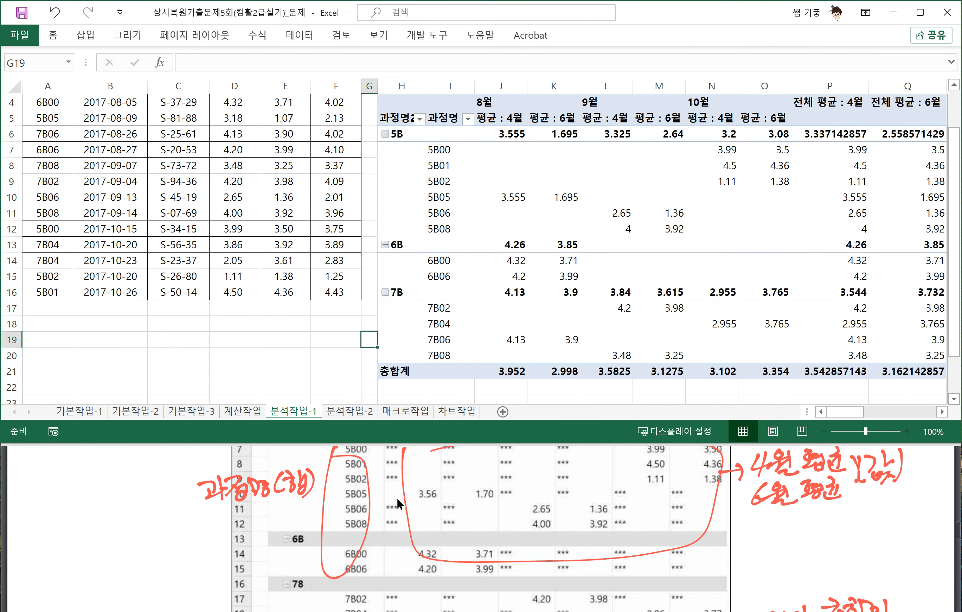
Underline the instruction about the '숫자' format with two decimals for 4월 and 6월, and select a cell inside the pivot table
{"action": "scroll", "coordinate": [397, 497], "scroll_direction": "up", "scroll_amount": 5}
{"action": "scroll", "coordinate": [380, 487], "scroll_direction": "up", "scroll_amount": 2}
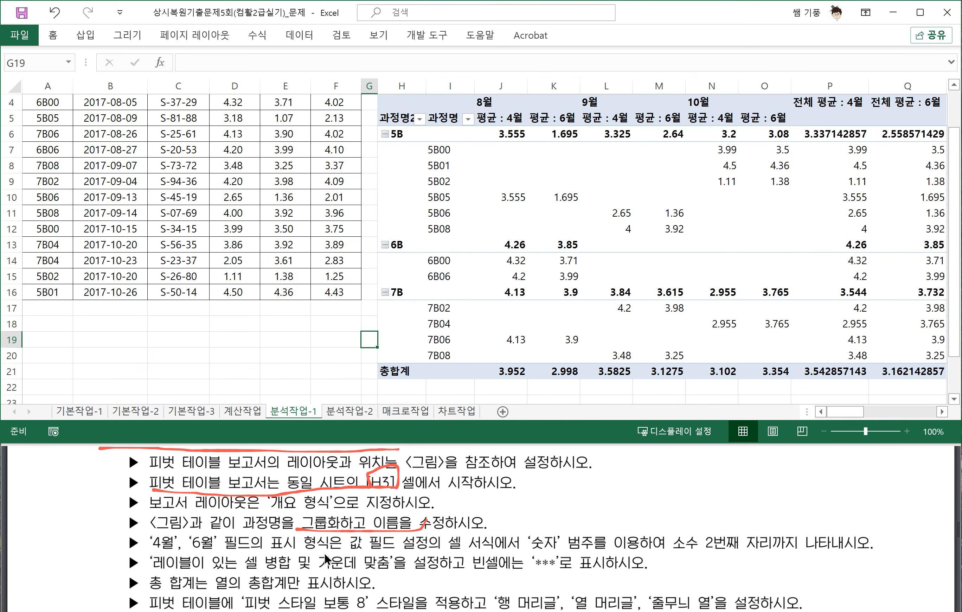
{"action": "left_click", "coordinate": [351, 551]}
{"action": "left_click_drag", "start_coordinate": [351, 550], "coordinate": [674, 554]}
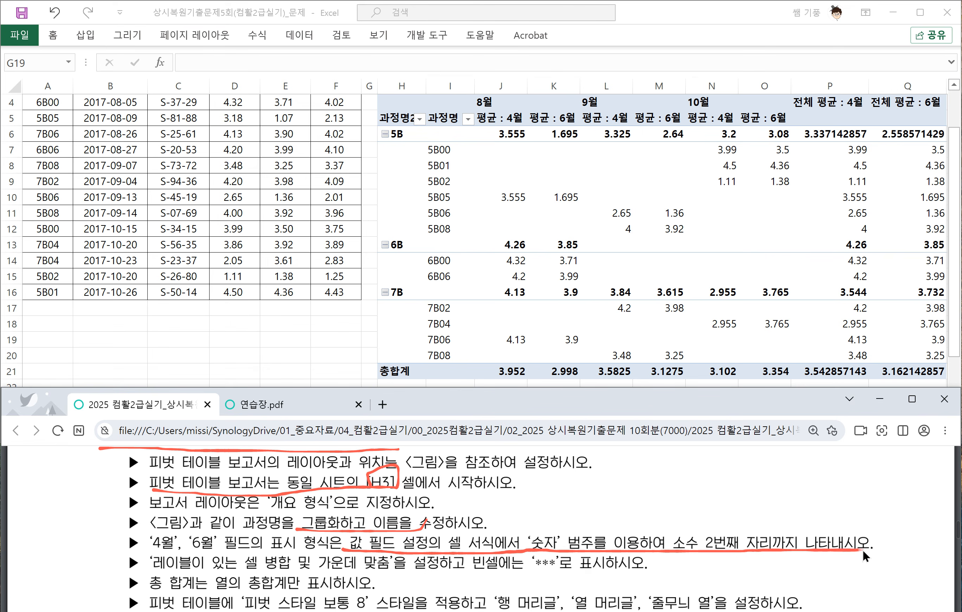
{"action": "left_click", "coordinate": [582, 282]}
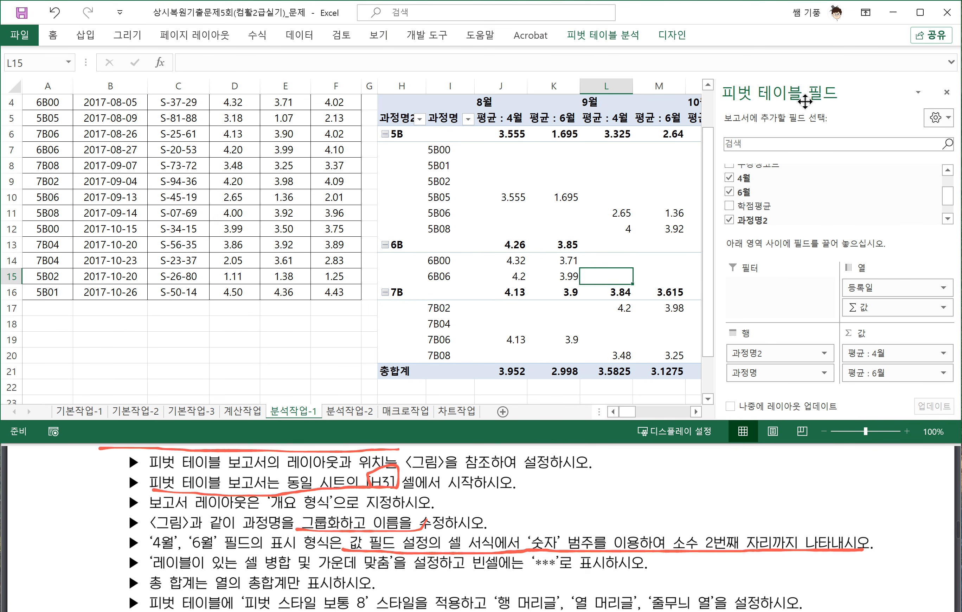
Hide the PivotTable field list and show it again
{"action": "left_click", "coordinate": [948, 94]}
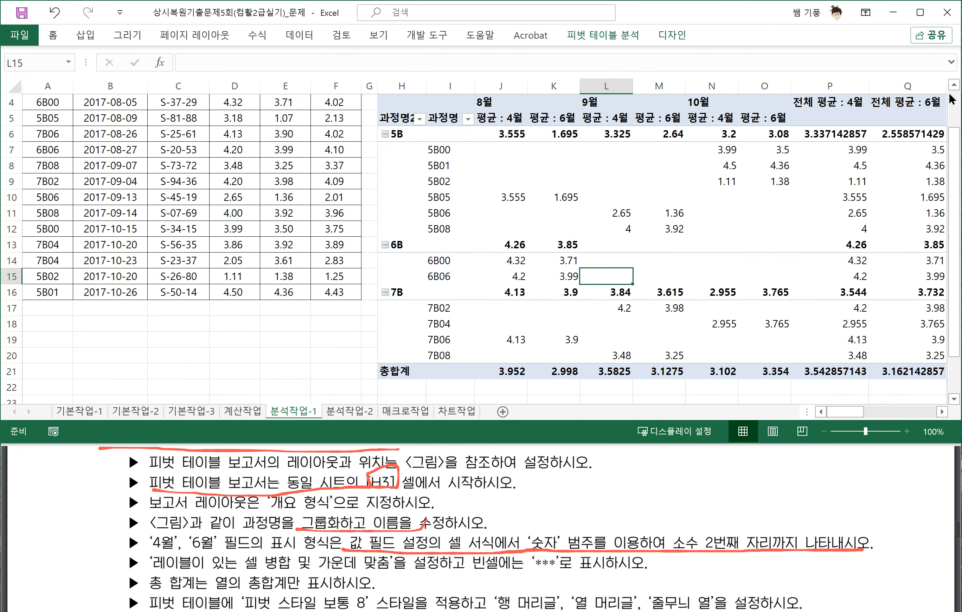
{"action": "left_click", "coordinate": [599, 36]}
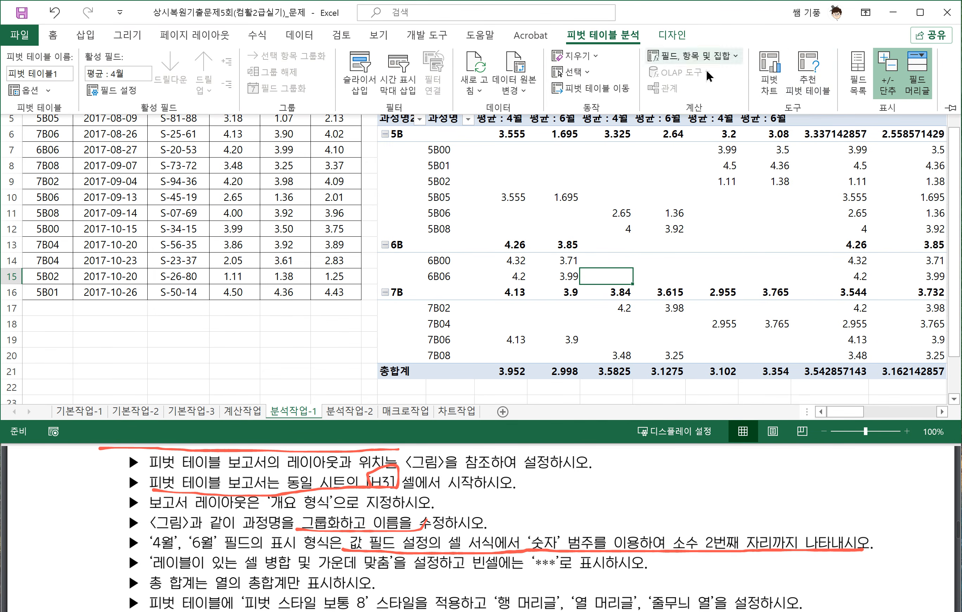
{"action": "left_click", "coordinate": [860, 88]}
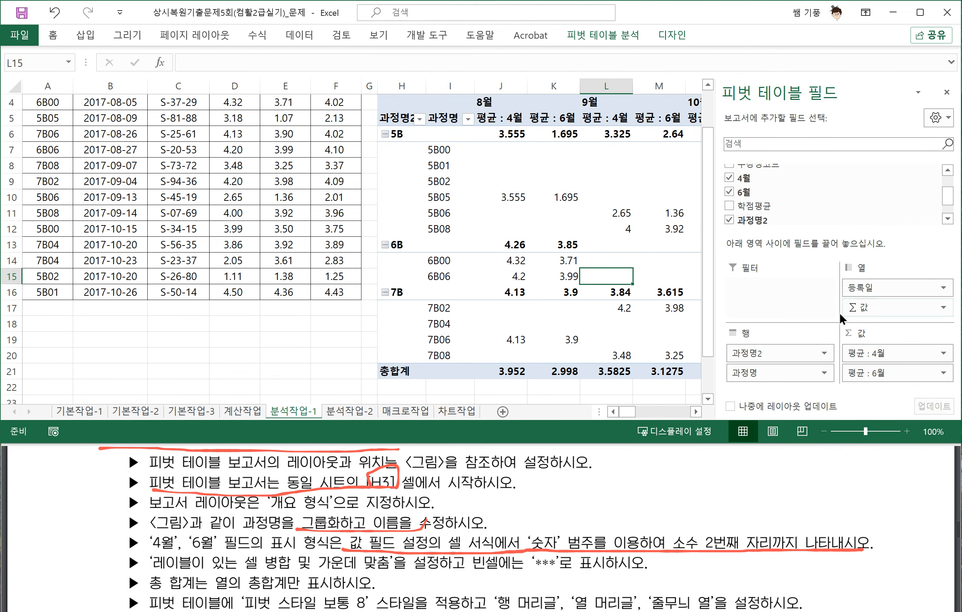
Format the 평균 : 4월 value field with the 숫자 category and 2 decimal places
{"action": "left_click", "coordinate": [883, 354]}
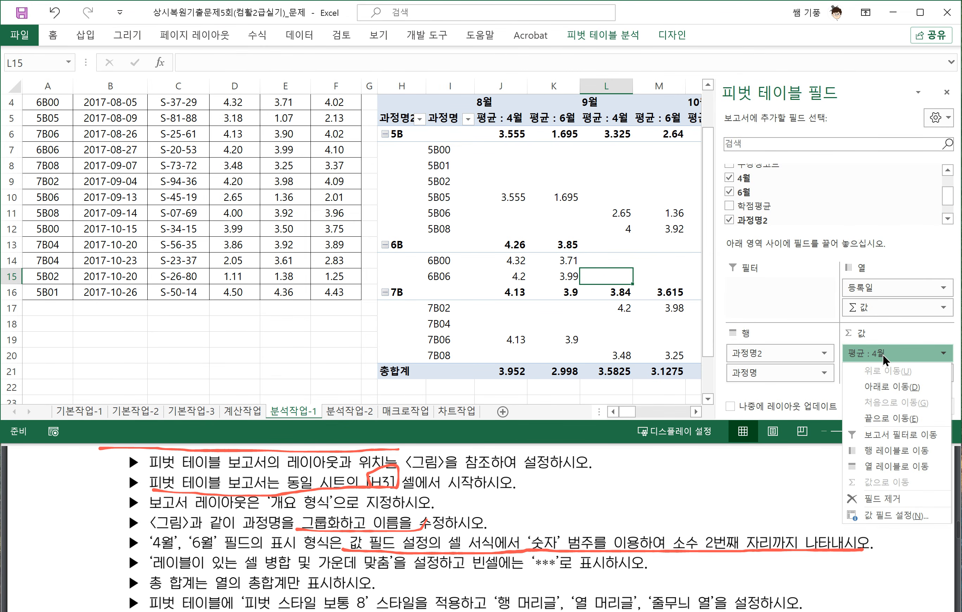
{"action": "left_click", "coordinate": [893, 515]}
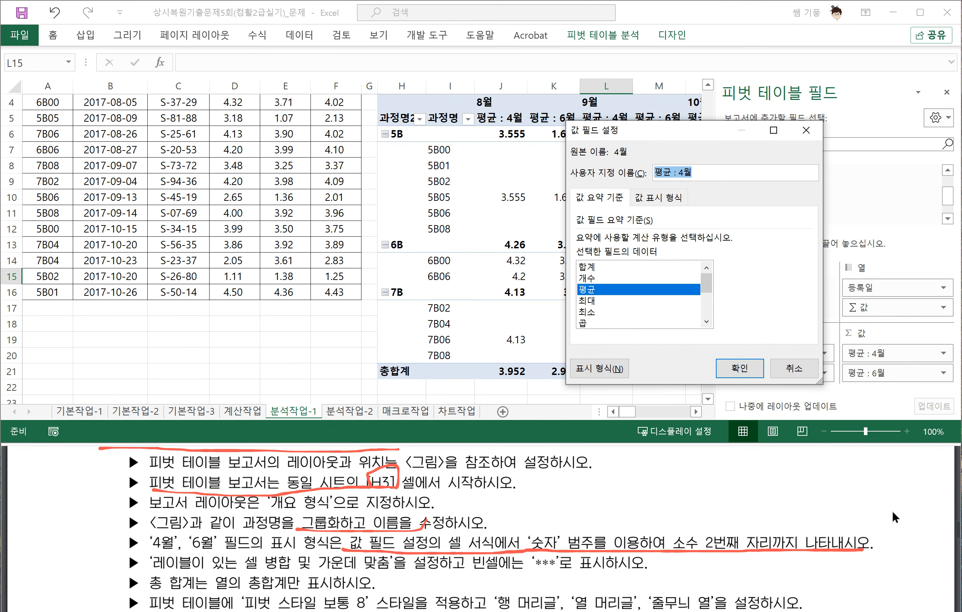
{"action": "left_click", "coordinate": [599, 366]}
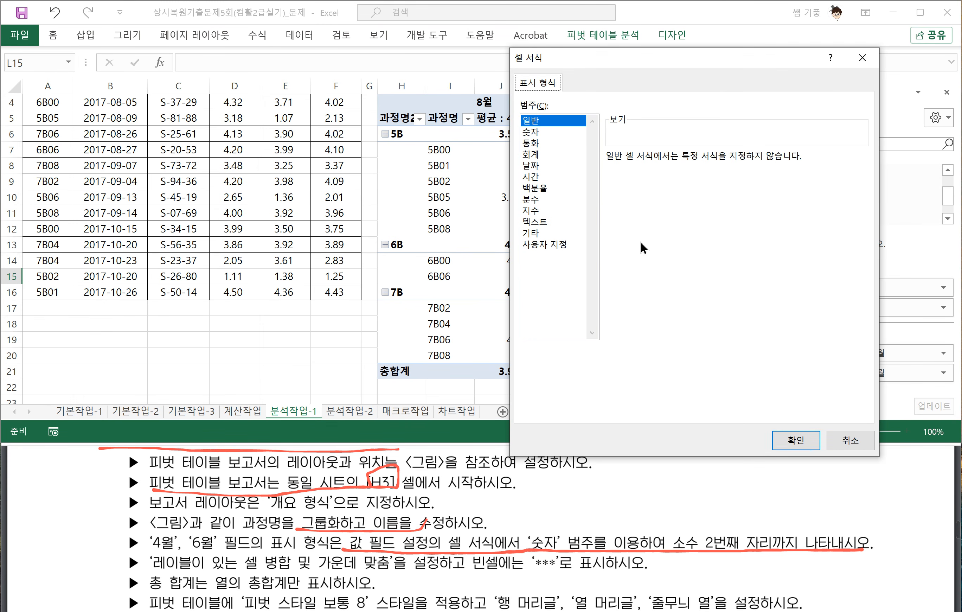
{"action": "left_click", "coordinate": [532, 133]}
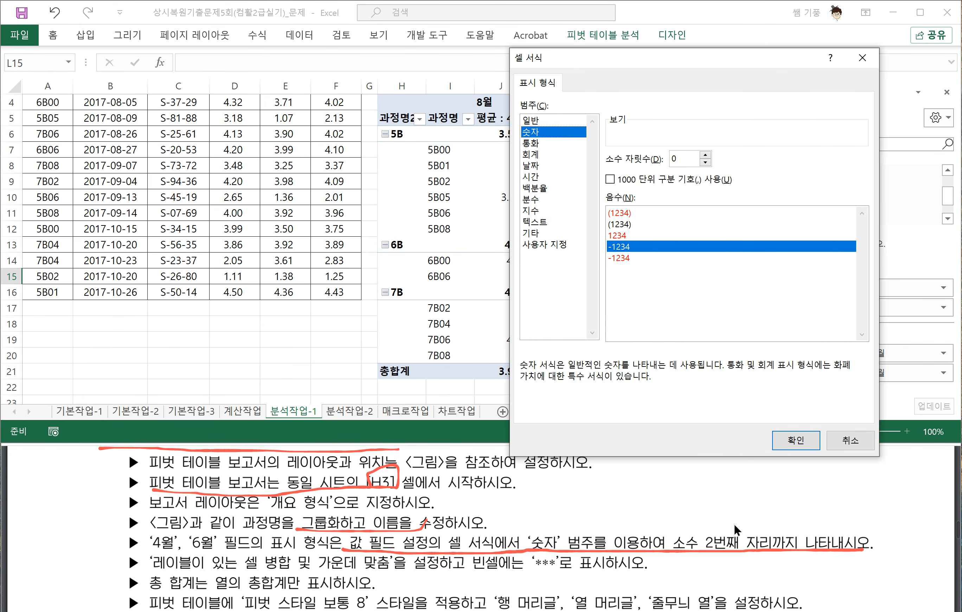
{"action": "left_click", "coordinate": [706, 155]}
{"action": "left_click", "coordinate": [705, 154]}
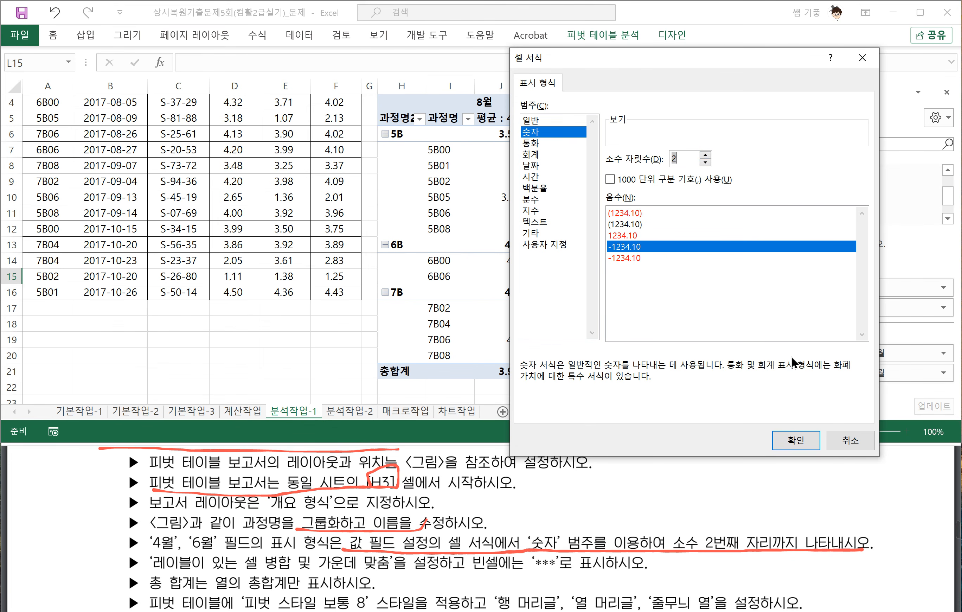
{"action": "left_click", "coordinate": [793, 439]}
{"action": "left_click", "coordinate": [733, 368]}
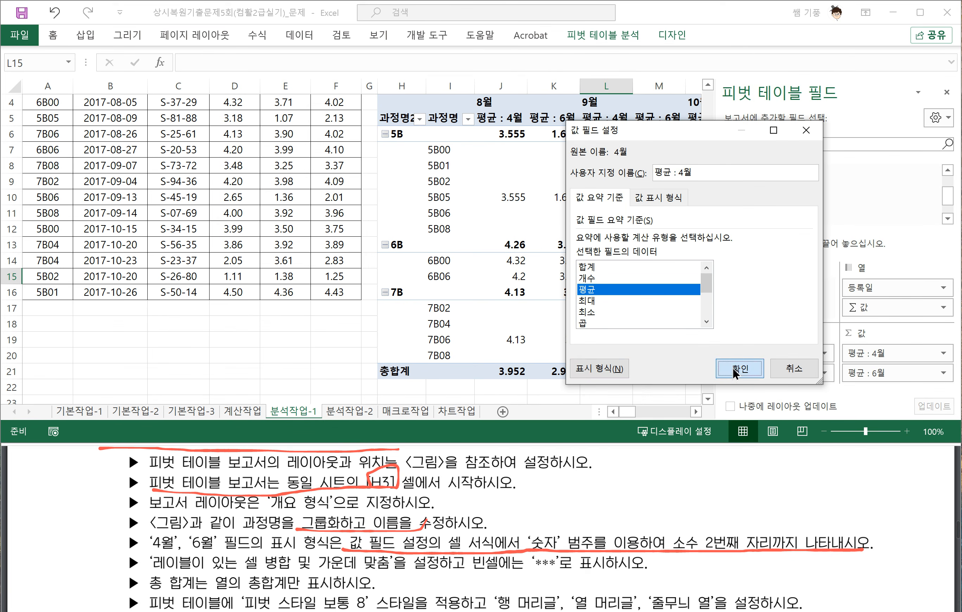
Format the 평균 : 6월 value field with the 숫자 category and 2 decimal places
{"action": "left_click", "coordinate": [887, 374]}
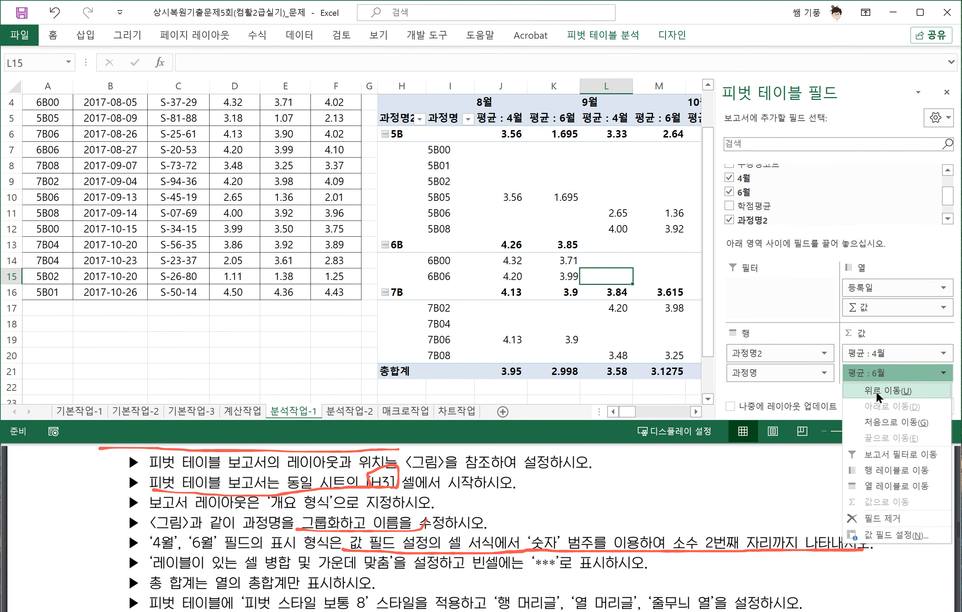
{"action": "left_click", "coordinate": [887, 536]}
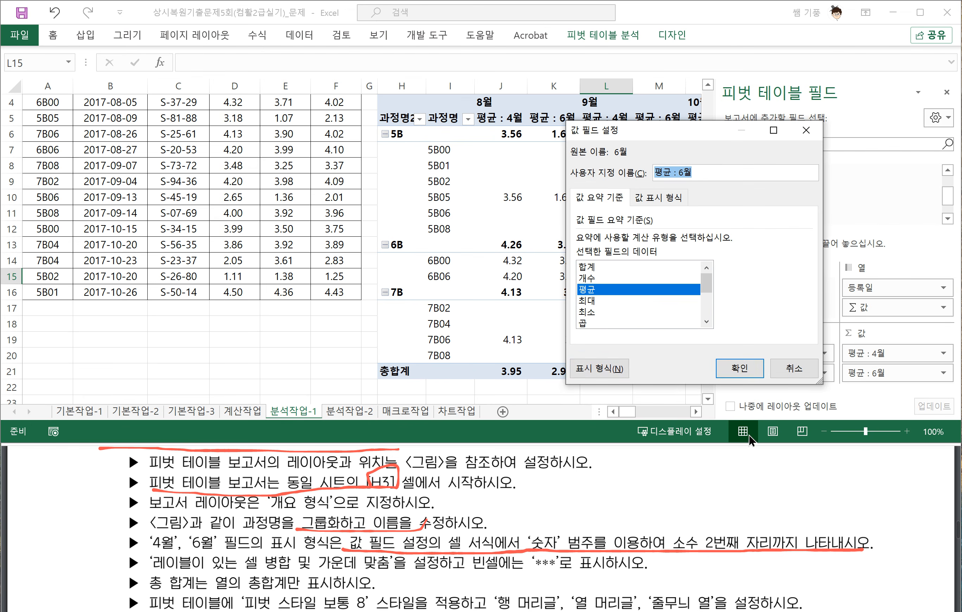
{"action": "left_click", "coordinate": [592, 366]}
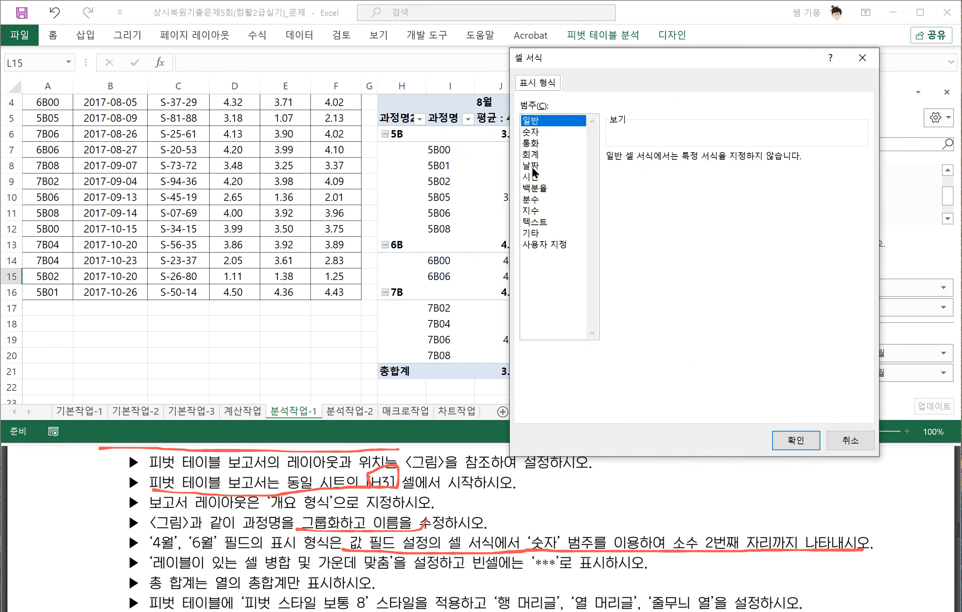
{"action": "left_click", "coordinate": [532, 132]}
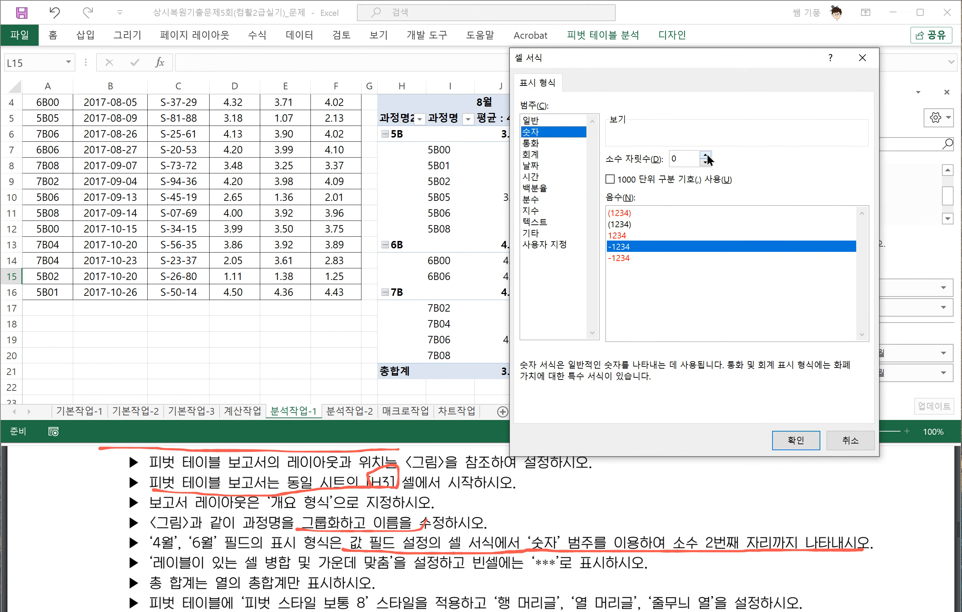
{"action": "left_click", "coordinate": [707, 156]}
{"action": "left_click", "coordinate": [706, 155]}
{"action": "left_click", "coordinate": [793, 440]}
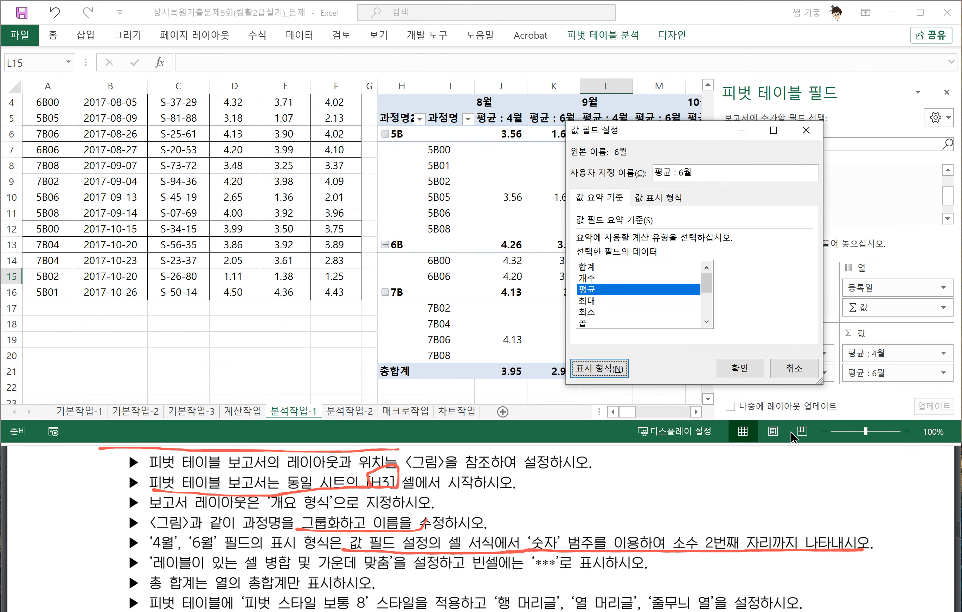
{"action": "left_click", "coordinate": [735, 361]}
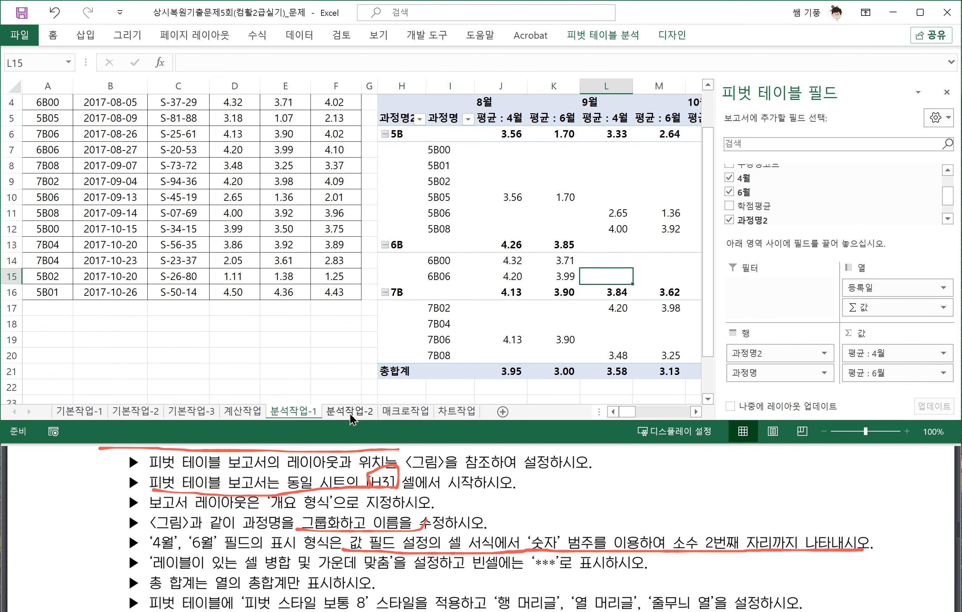
Underline the instruction about merging and centring labelled cells and showing '***' in empty cells
{"action": "scroll", "coordinate": [321, 543], "scroll_direction": "down", "scroll_amount": 3}
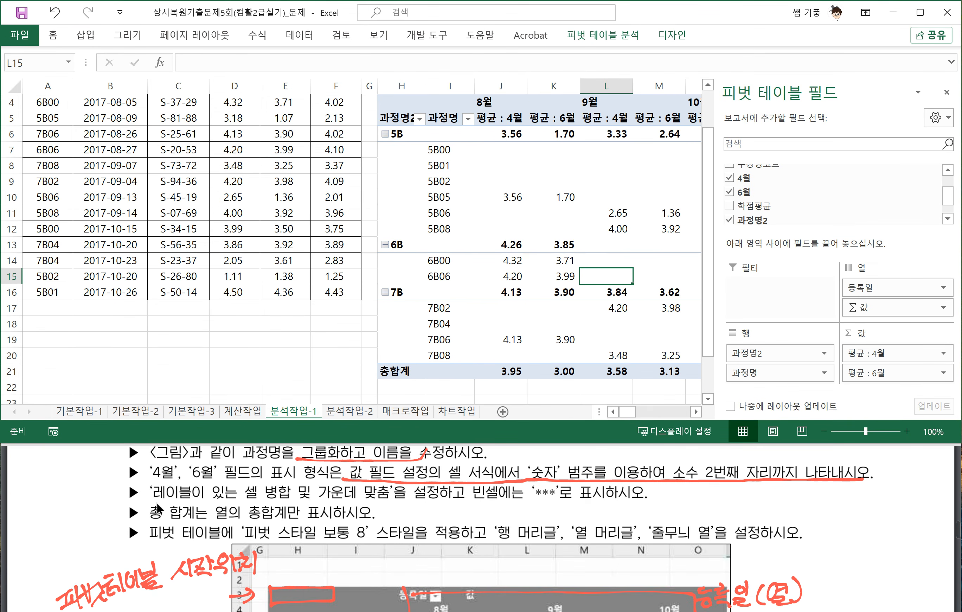
{"action": "left_click", "coordinate": [207, 506]}
{"action": "left_click_drag", "start_coordinate": [207, 505], "coordinate": [280, 507]}
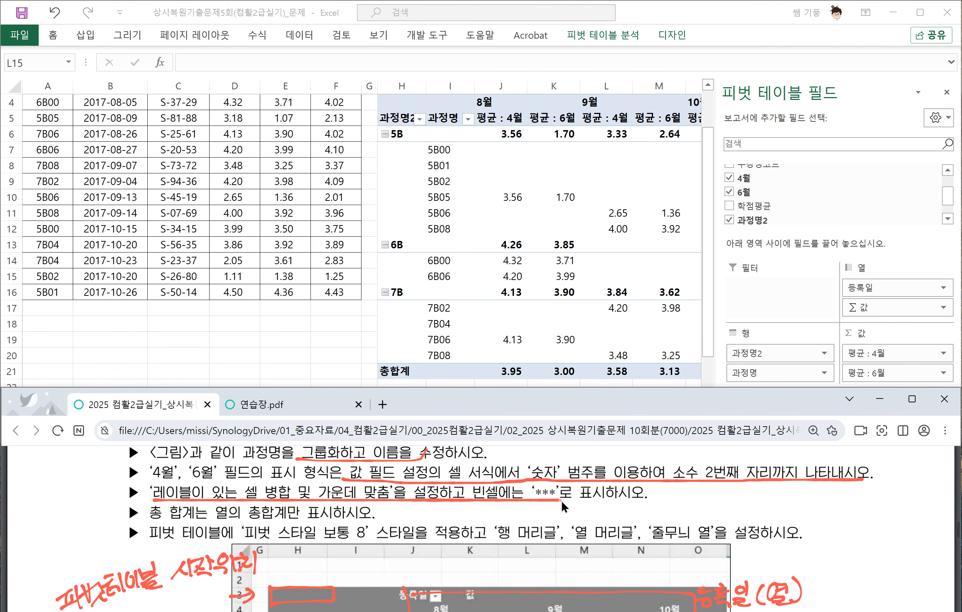
Set the pivot table to merge and centre cells with labels and show *** in empty cells
{"action": "left_click", "coordinate": [544, 241]}
{"action": "left_click", "coordinate": [543, 216]}
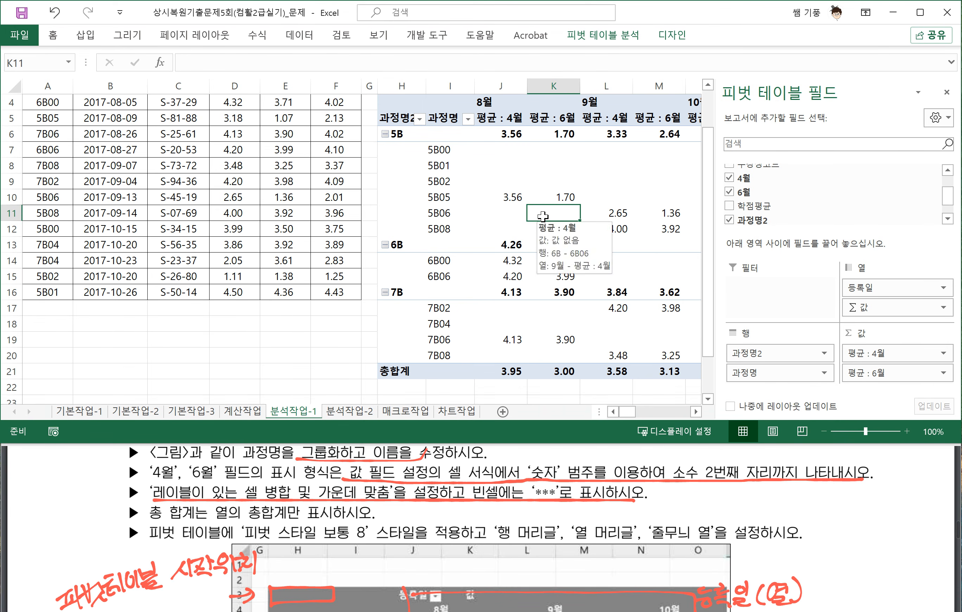
{"action": "right_click", "coordinate": [543, 216]}
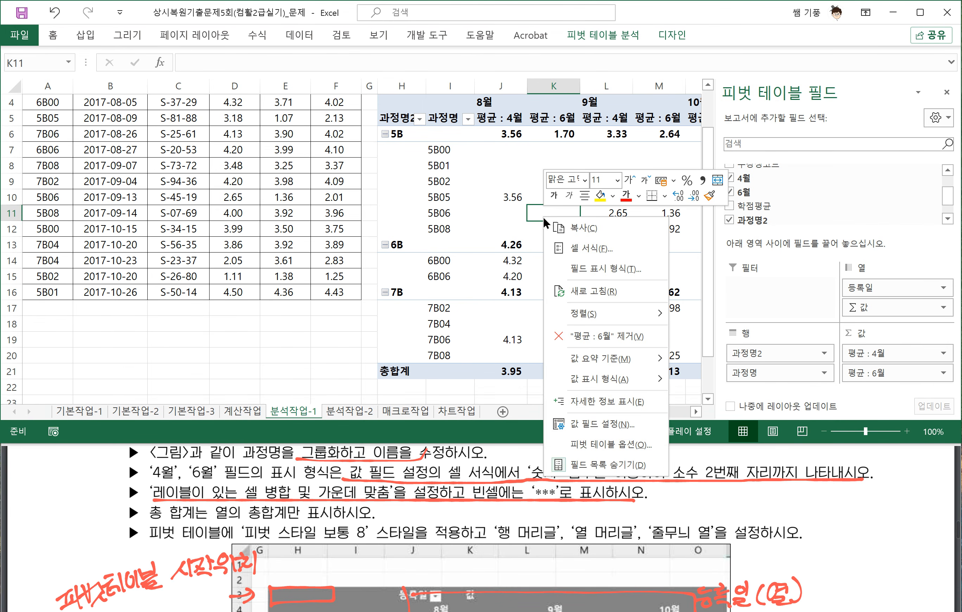
{"action": "left_click", "coordinate": [607, 439]}
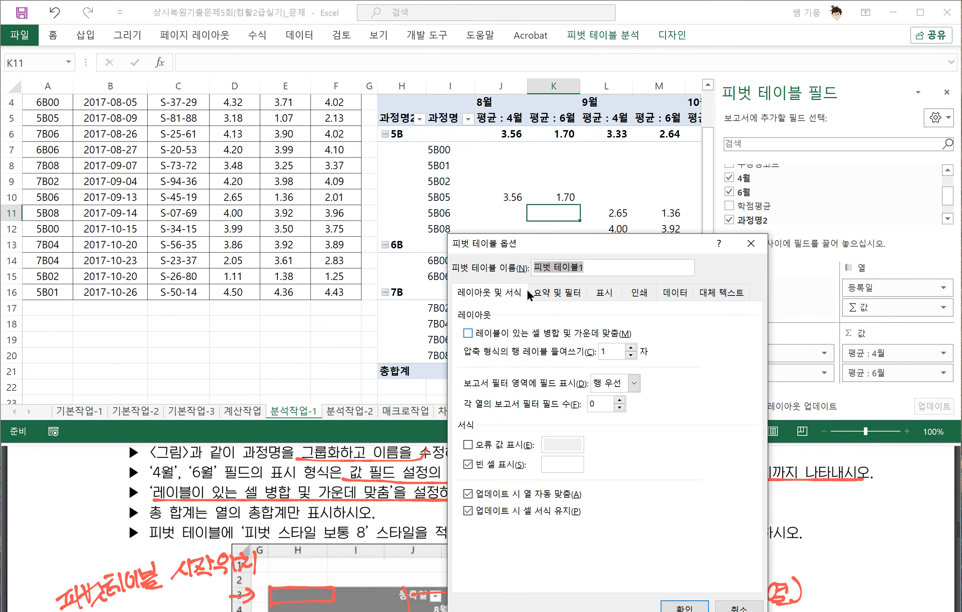
{"action": "left_click", "coordinate": [478, 333]}
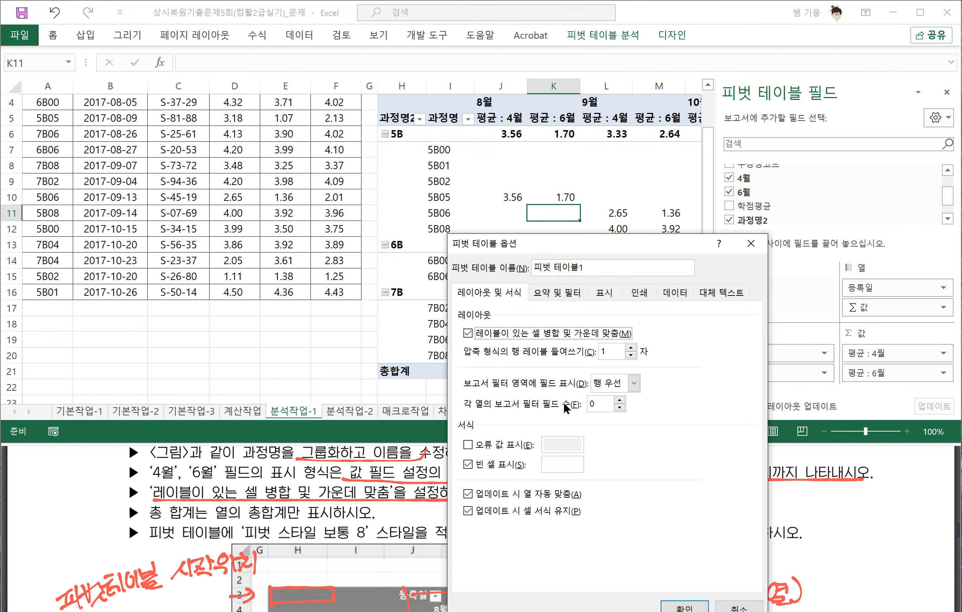
{"action": "left_click", "coordinate": [566, 465]}
{"action": "type", "text": "**"}
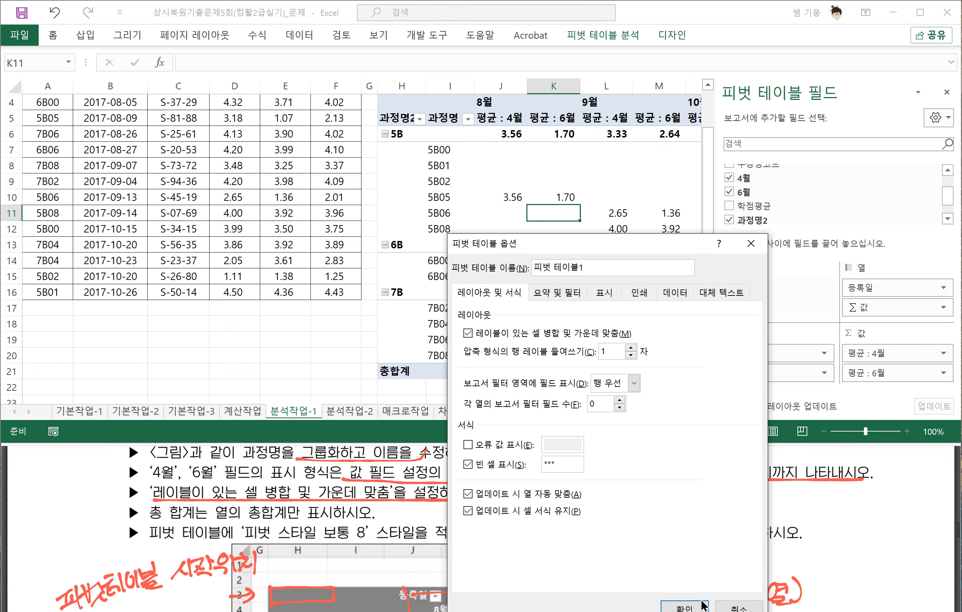
{"action": "left_click", "coordinate": [684, 606]}
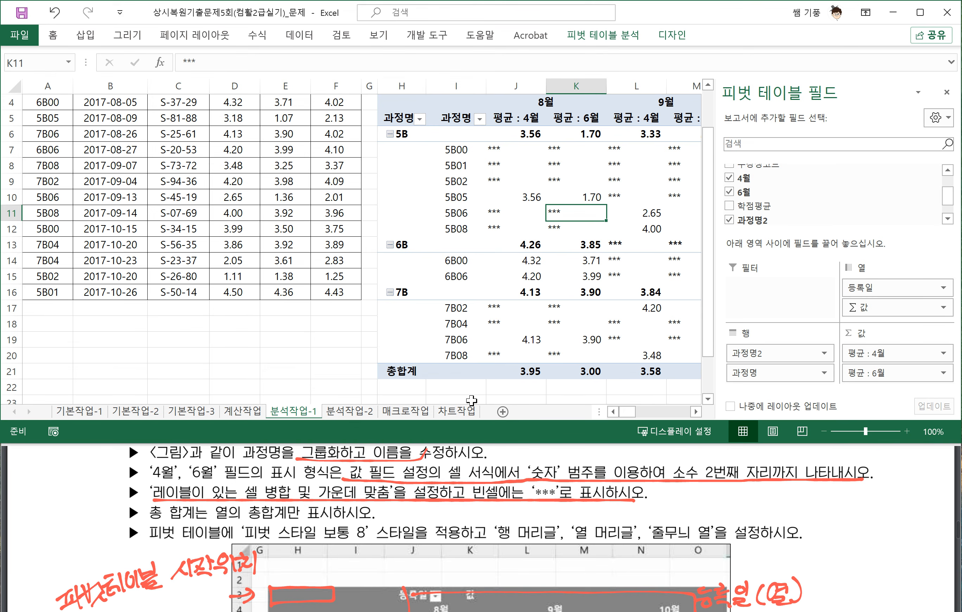
Underline the instructions about the 피벗 스타일 보통 8 style options and showing only the column grand totals
{"action": "left_click_drag", "start_coordinate": [242, 540], "coordinate": [317, 540]}
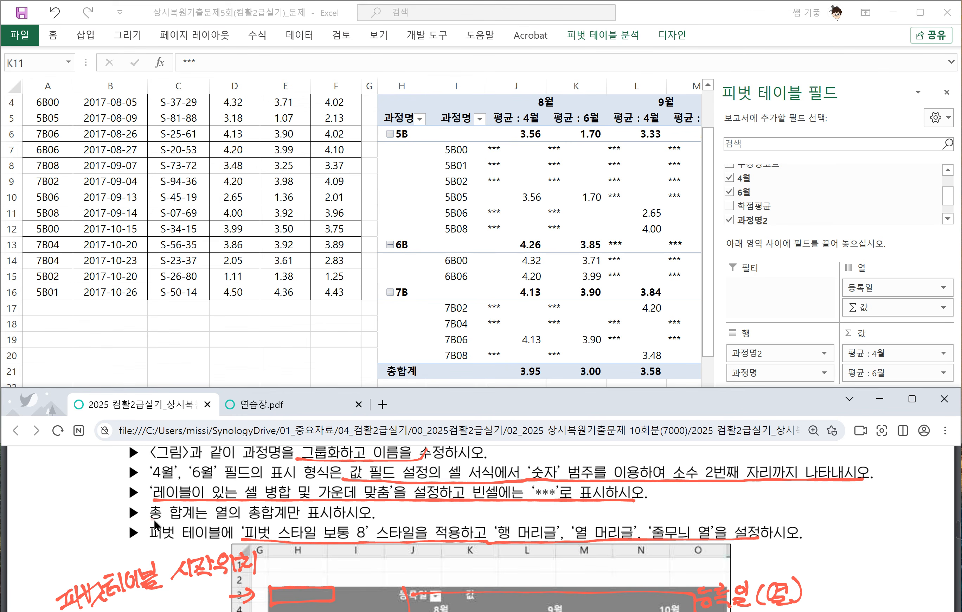
{"action": "left_click_drag", "start_coordinate": [154, 522], "coordinate": [358, 523]}
{"action": "left_click", "coordinate": [488, 270]}
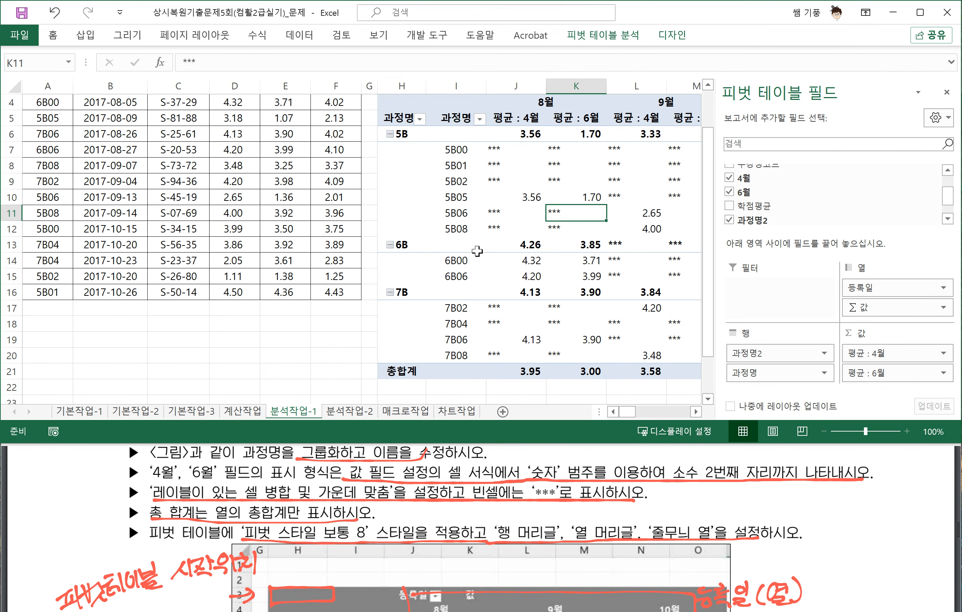
Turn on grand totals for columns only (열의 총합계만 설정) in the pivot table
{"action": "left_click", "coordinate": [511, 219]}
{"action": "left_click", "coordinate": [502, 198]}
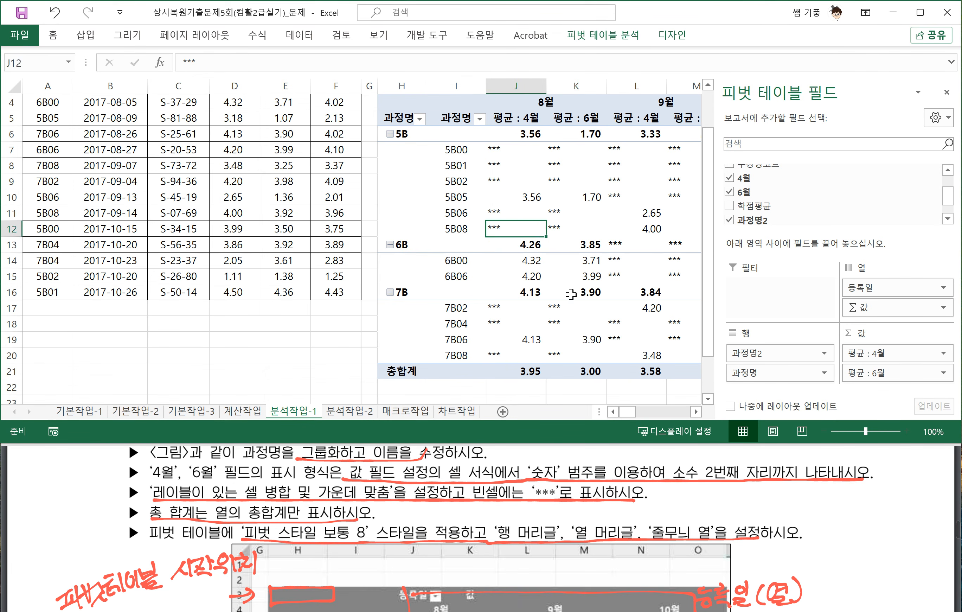
{"action": "left_click", "coordinate": [574, 213]}
{"action": "left_click", "coordinate": [671, 34]}
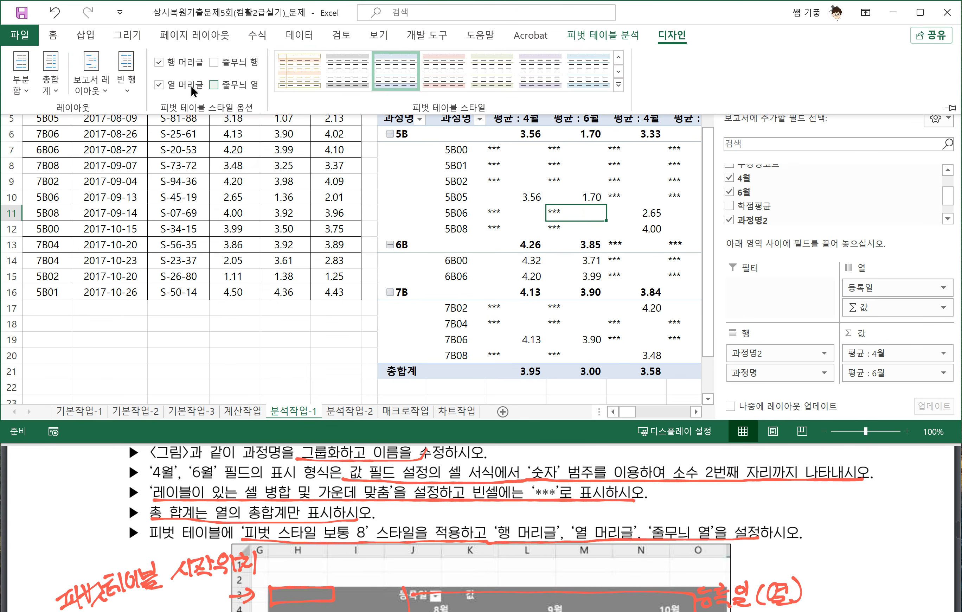
{"action": "left_click", "coordinate": [52, 90]}
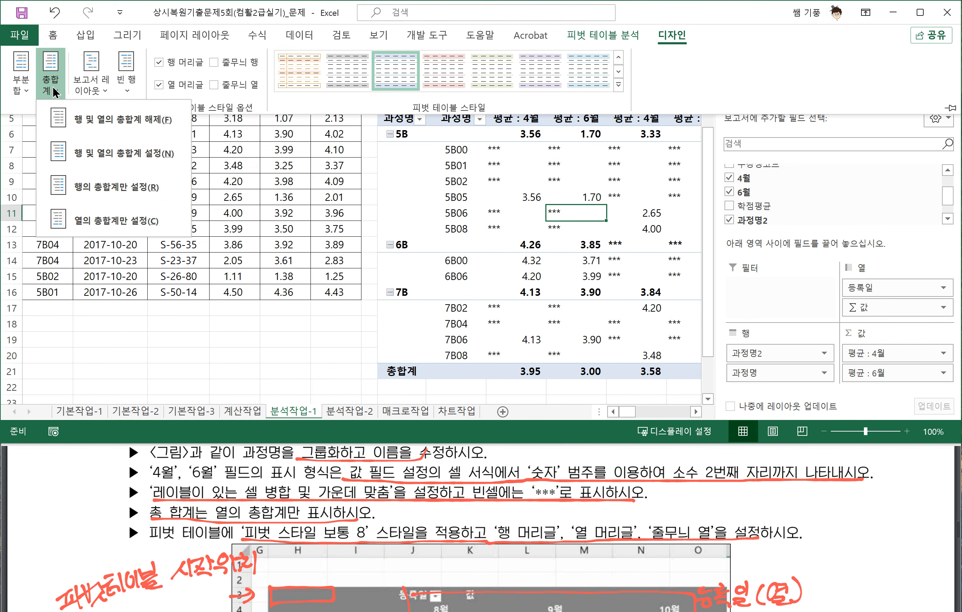
{"action": "left_click", "coordinate": [100, 219]}
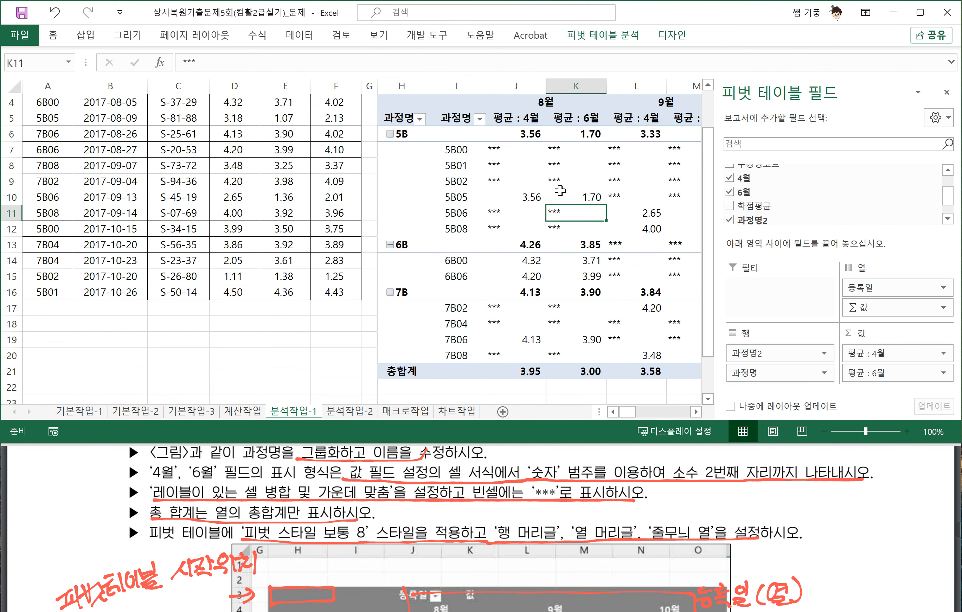
Apply the 피벗 스타일 보통 8 style to the pivot table
{"action": "left_click", "coordinate": [674, 29]}
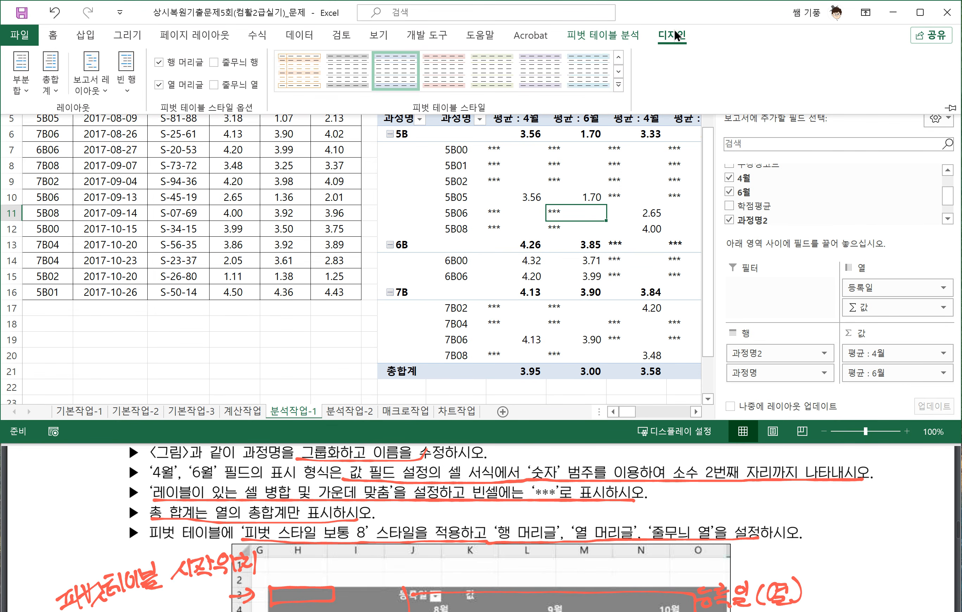
{"action": "left_click", "coordinate": [618, 85]}
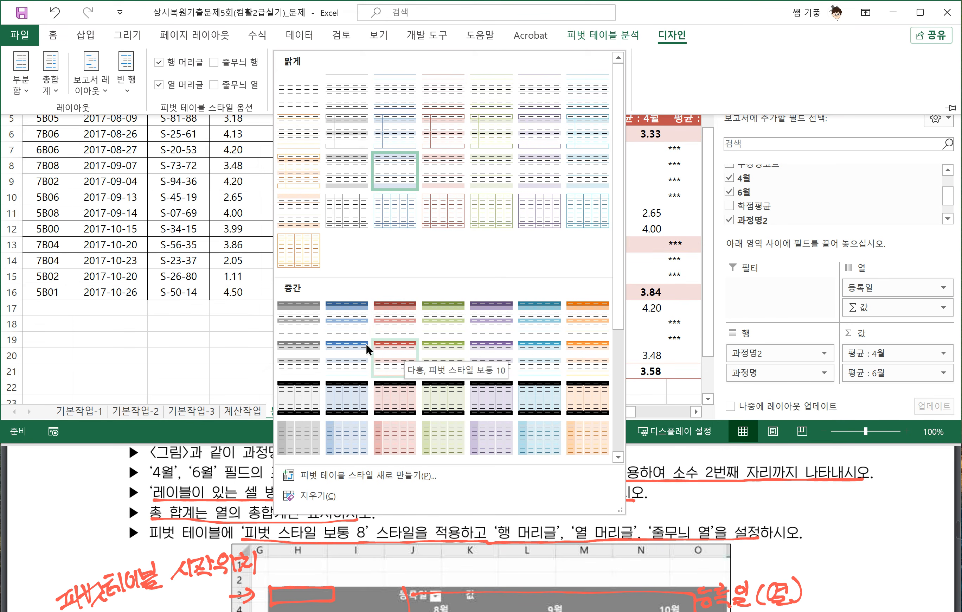
{"action": "left_click", "coordinate": [300, 353]}
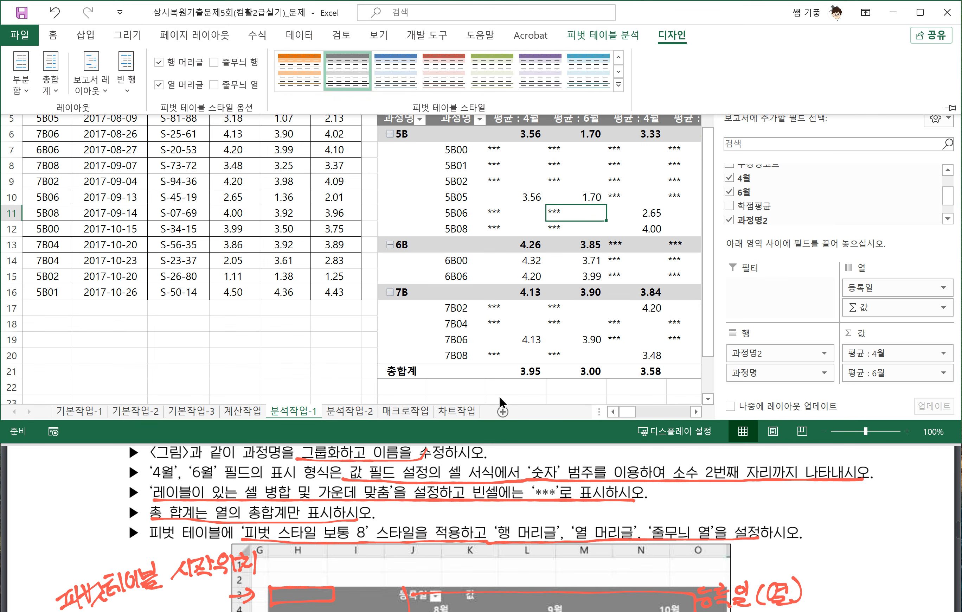
Compare the pivot table's 8월 to 10월 columns and its 5B subtotal row with the reference figure
{"action": "left_click", "coordinate": [695, 414]}
{"action": "left_click", "coordinate": [695, 414]}
{"action": "left_click", "coordinate": [687, 415]}
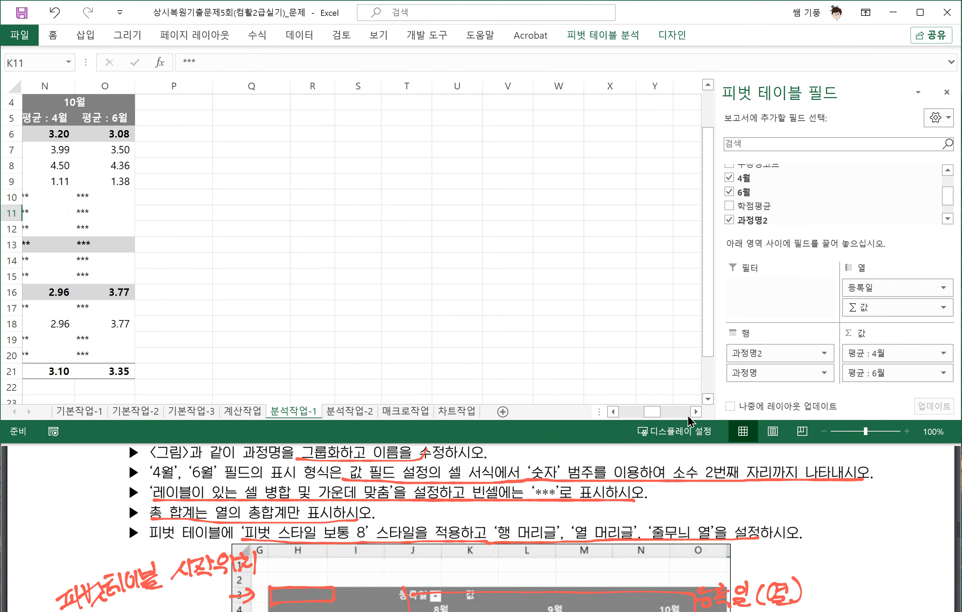
{"action": "scroll", "coordinate": [606, 396], "scroll_direction": "left", "scroll_amount": 4}
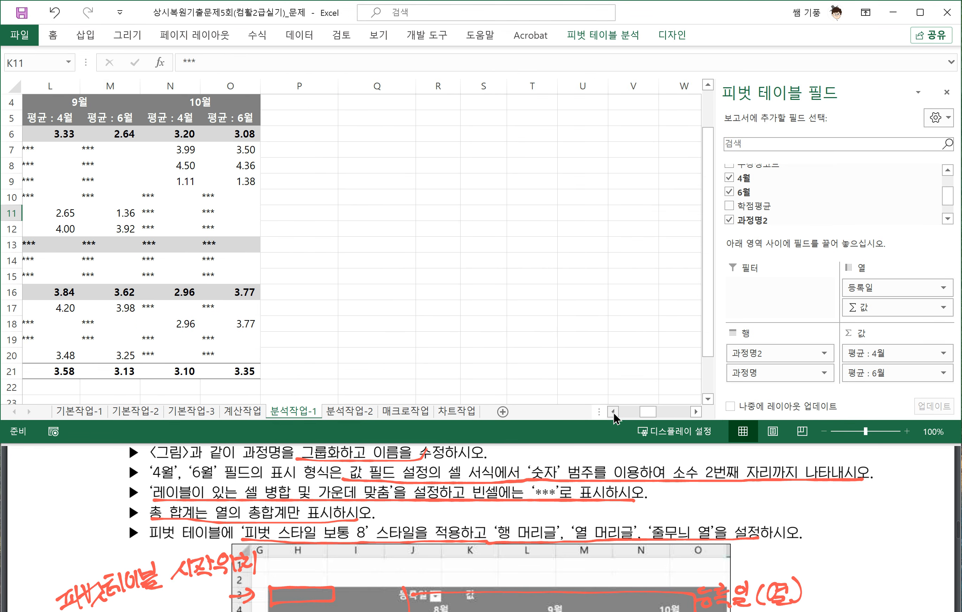
{"action": "scroll", "coordinate": [606, 396], "scroll_direction": "left", "scroll_amount": 5}
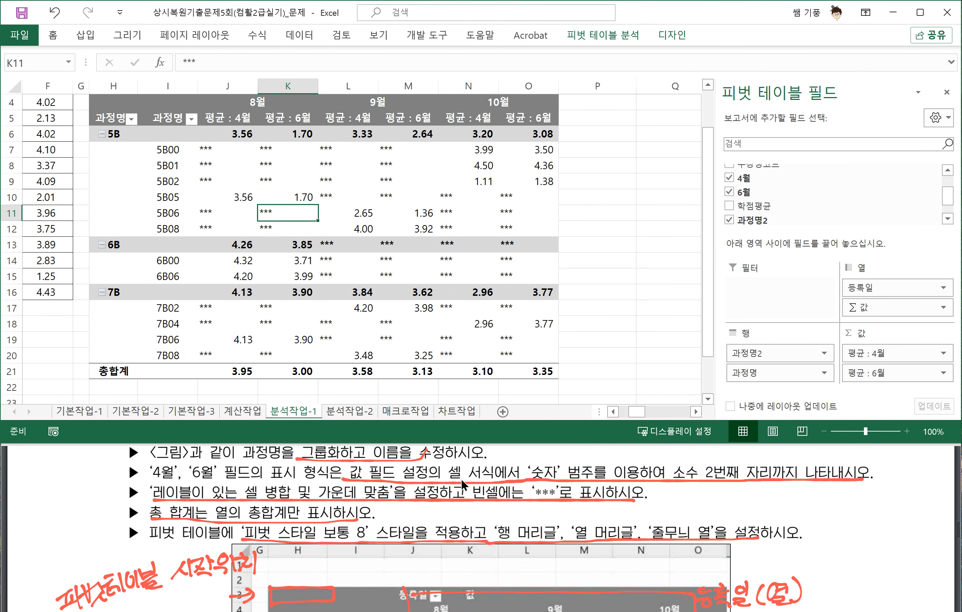
{"action": "scroll", "coordinate": [458, 485], "scroll_direction": "down", "scroll_amount": 2}
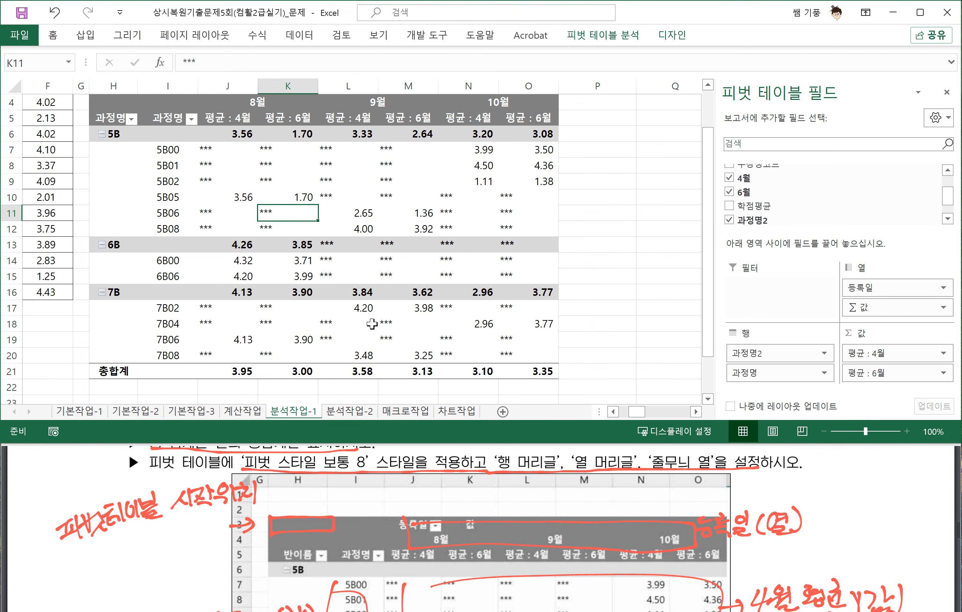
{"action": "scroll", "coordinate": [498, 520], "scroll_direction": "down", "scroll_amount": 3}
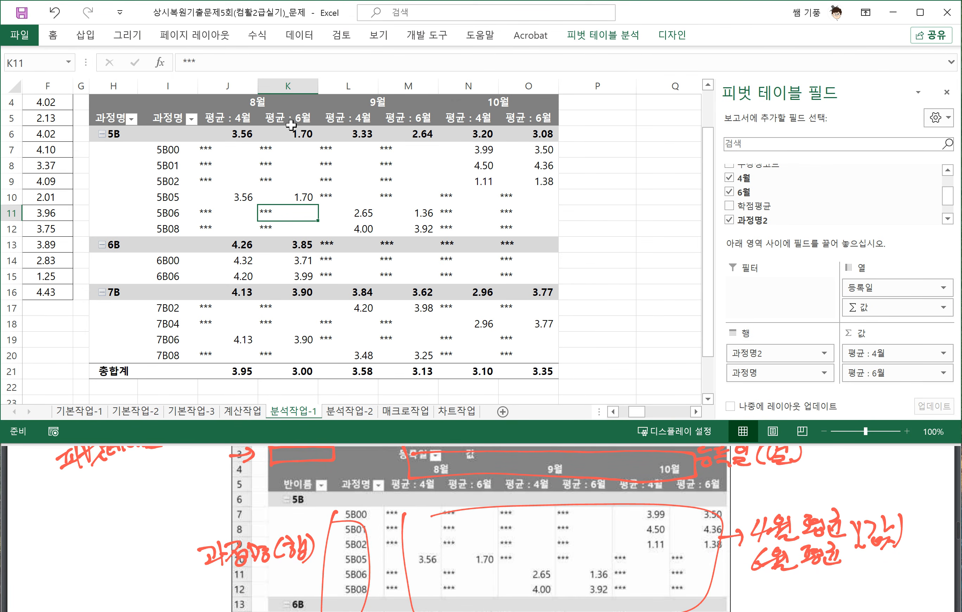
{"action": "left_click_drag", "start_coordinate": [230, 132], "coordinate": [541, 137]}
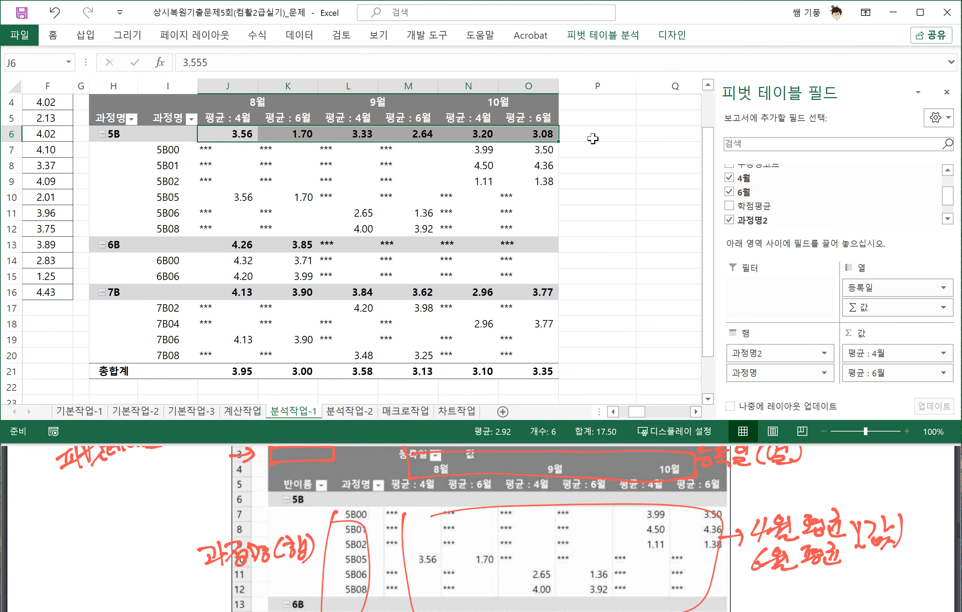
{"action": "left_click", "coordinate": [471, 323]}
{"action": "left_click", "coordinate": [601, 330]}
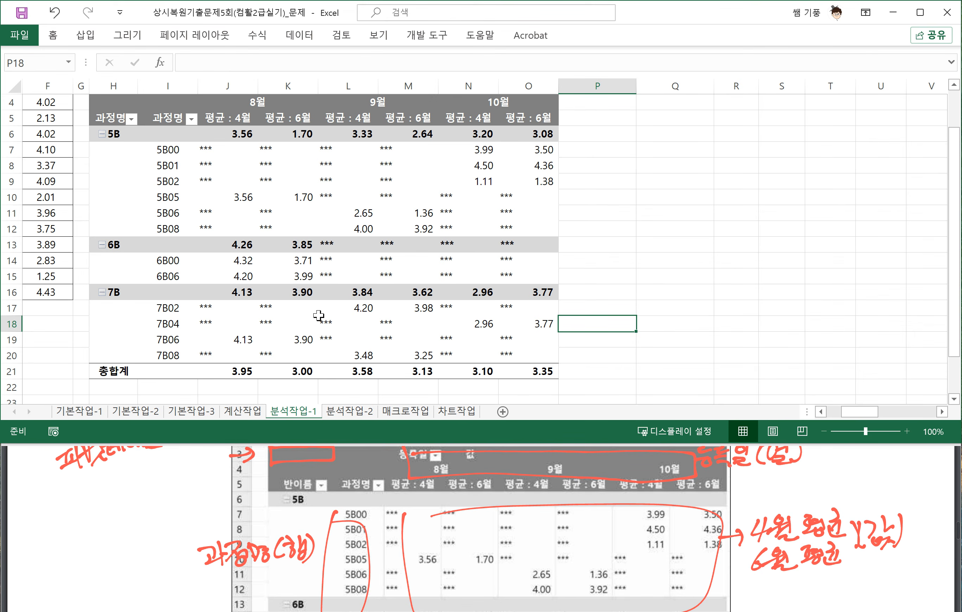
Look over the subtotal display options available for the pivot table
{"action": "left_click", "coordinate": [509, 188]}
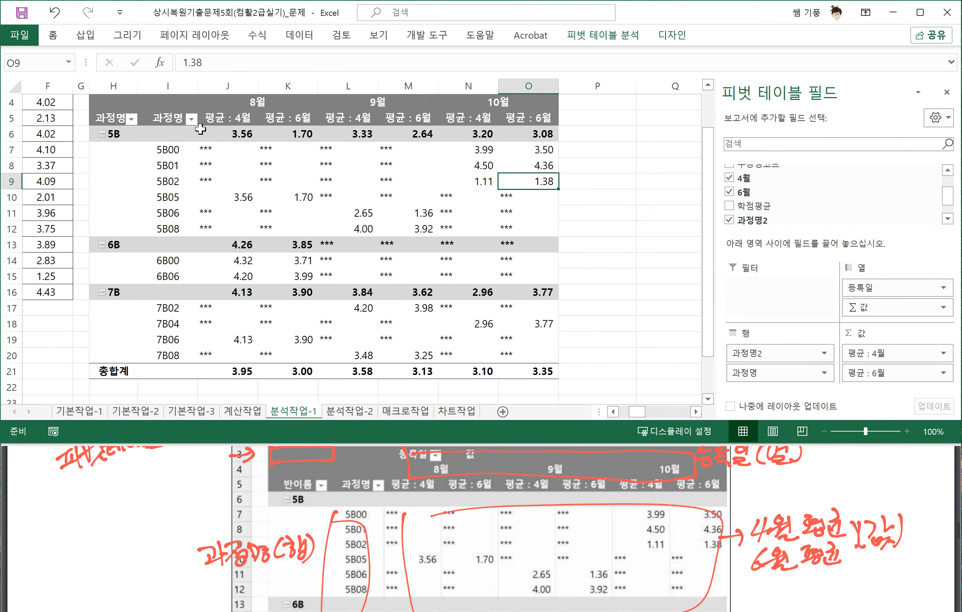
{"action": "left_click", "coordinate": [673, 35]}
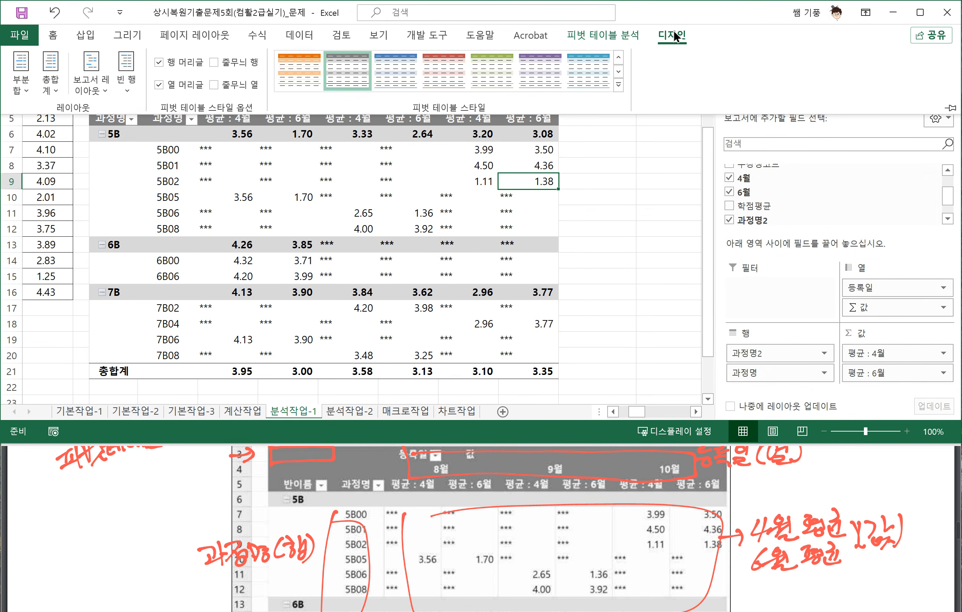
{"action": "left_click", "coordinate": [25, 89]}
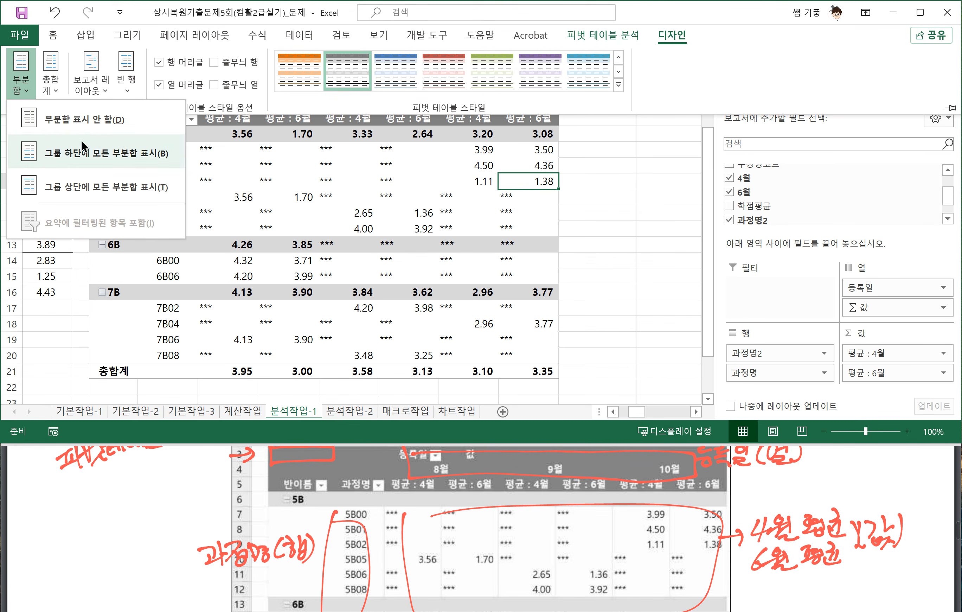
{"action": "left_click", "coordinate": [599, 221]}
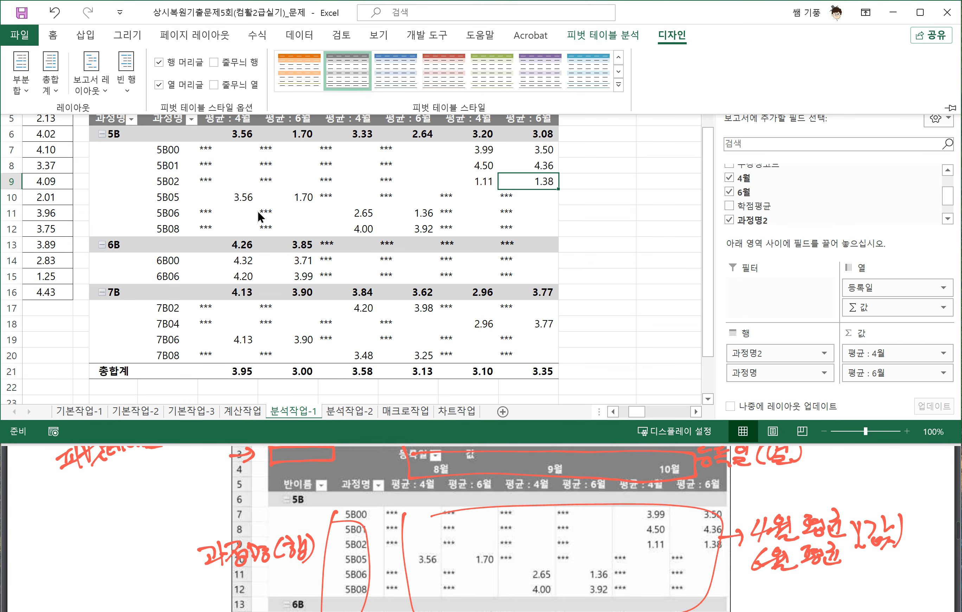
{"action": "mouse_move", "coordinate": [252, 248]}
{"action": "left_click", "coordinate": [598, 240]}
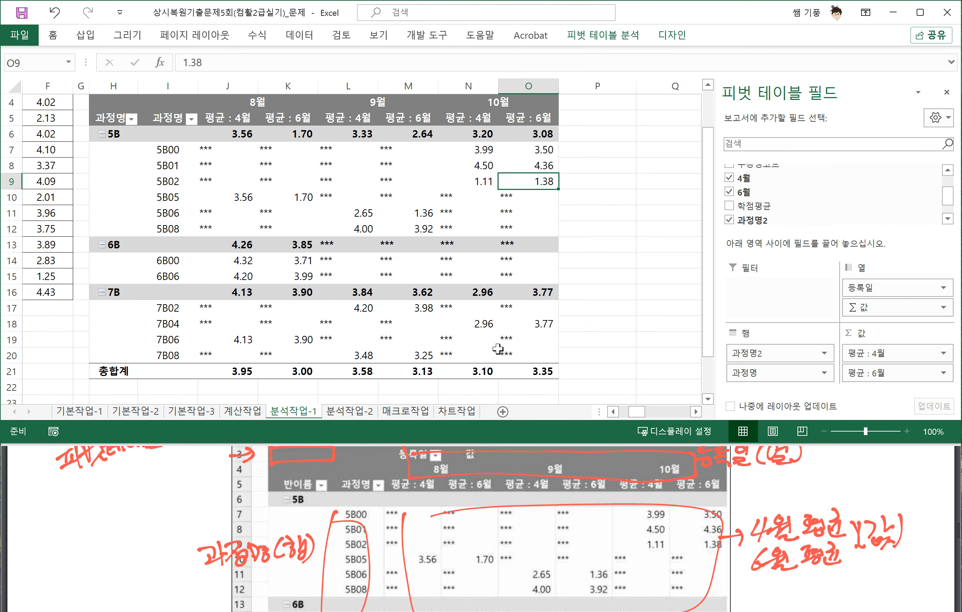
Open the 분석작업-2 sheet and underline 적금(월)(B3), 기간(B4), 이율(B5) and '데이터 표' in its instructions
{"action": "left_click", "coordinate": [343, 412]}
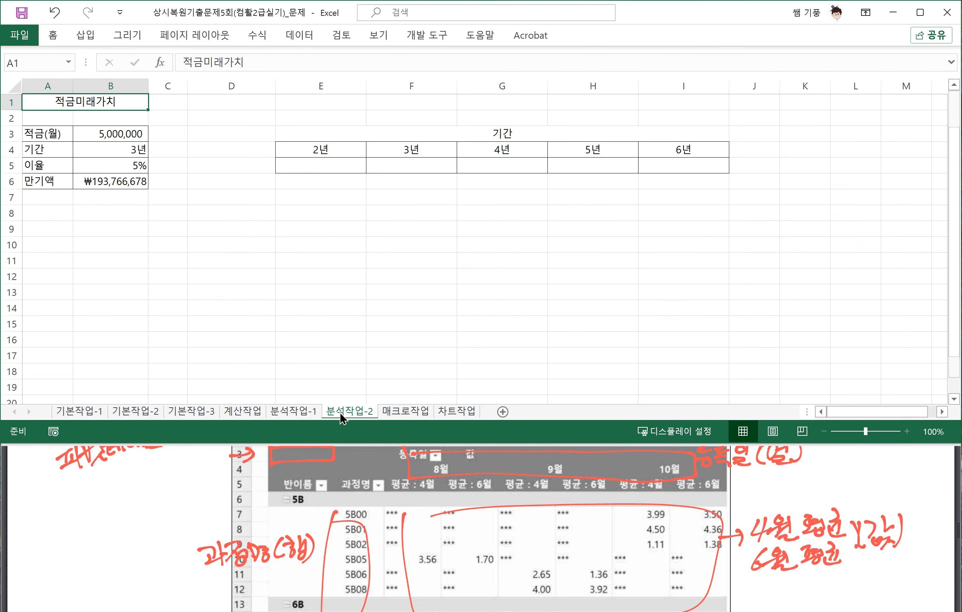
{"action": "scroll", "coordinate": [384, 527], "scroll_direction": "down", "scroll_amount": 5}
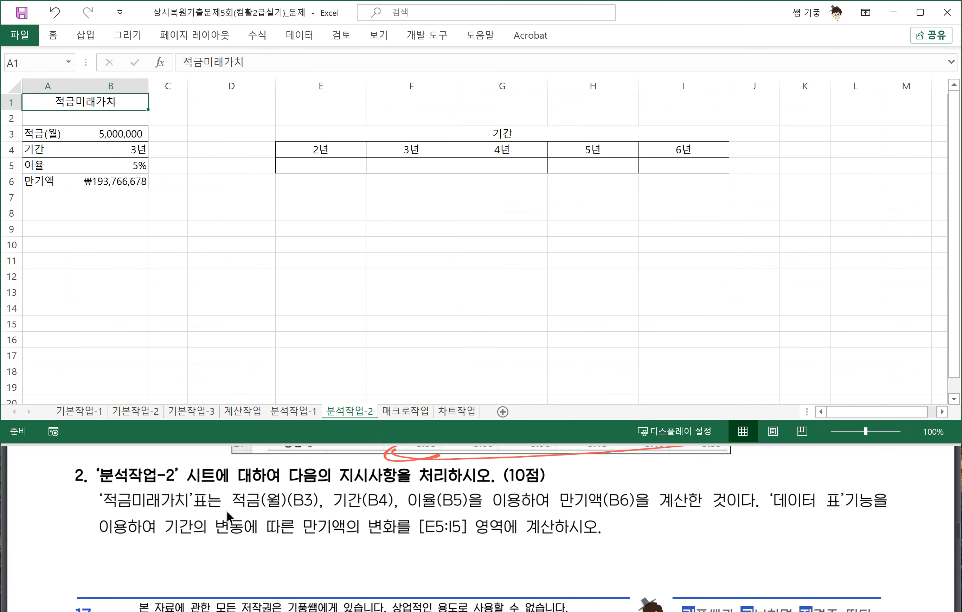
{"action": "left_click_drag", "start_coordinate": [225, 510], "coordinate": [237, 511]}
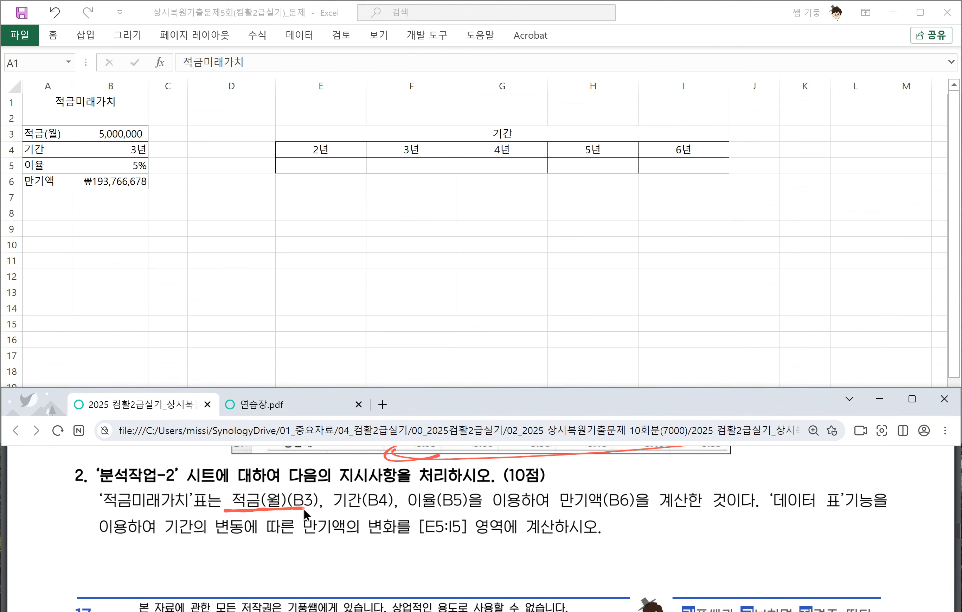
{"action": "left_click_drag", "start_coordinate": [402, 510], "coordinate": [422, 507]}
{"action": "left_click_drag", "start_coordinate": [838, 512], "coordinate": [850, 511]}
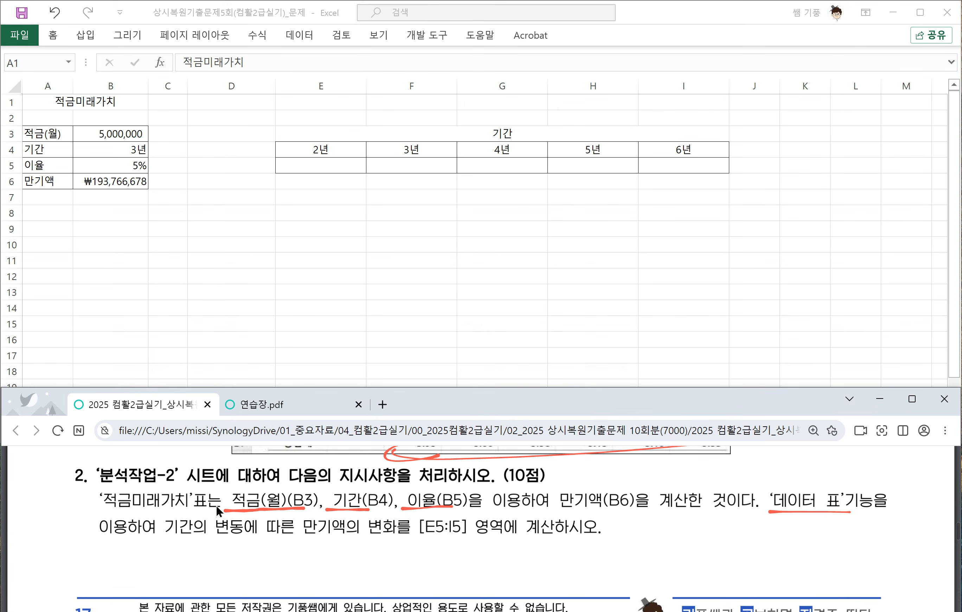
Circle 기간 and underline 만기액의 변화 in the instructions, and select the 2년 to 6년 headers in E4:I4
{"action": "left_click", "coordinate": [254, 274]}
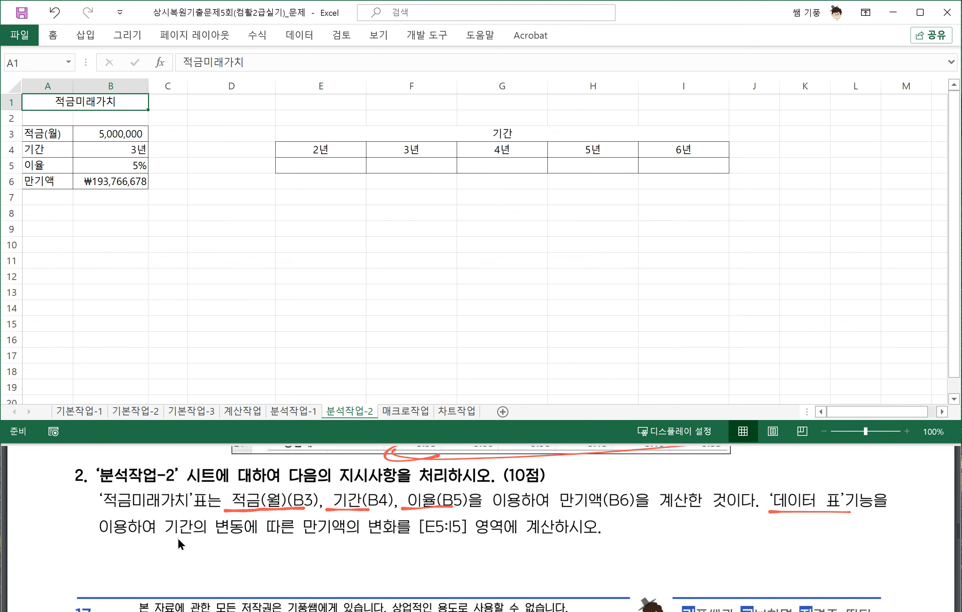
{"action": "left_click_drag", "start_coordinate": [187, 540], "coordinate": [160, 509]}
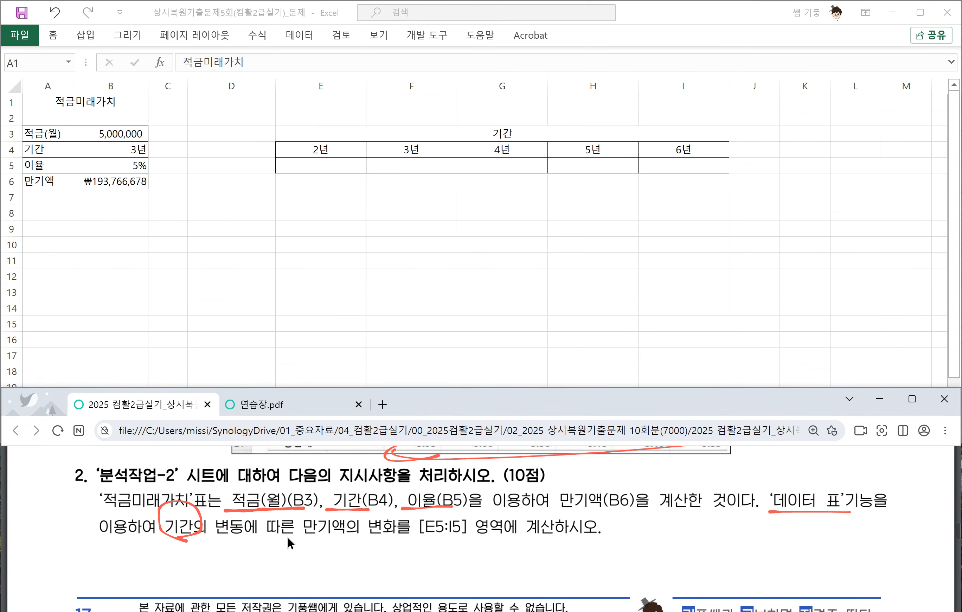
{"action": "left_click_drag", "start_coordinate": [286, 536], "coordinate": [390, 547]}
{"action": "left_click", "coordinate": [319, 146]}
{"action": "left_click_drag", "start_coordinate": [299, 146], "coordinate": [664, 148]}
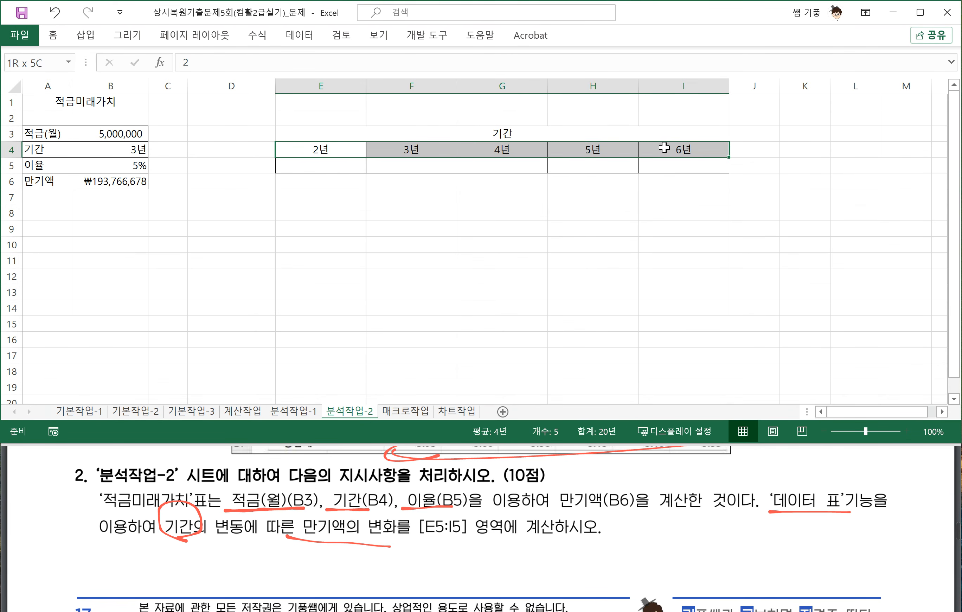
Link cell D5, beside the empty result row, to the maturity amount with the formula =B6
{"action": "left_click", "coordinate": [283, 213]}
{"action": "left_click", "coordinate": [250, 167]}
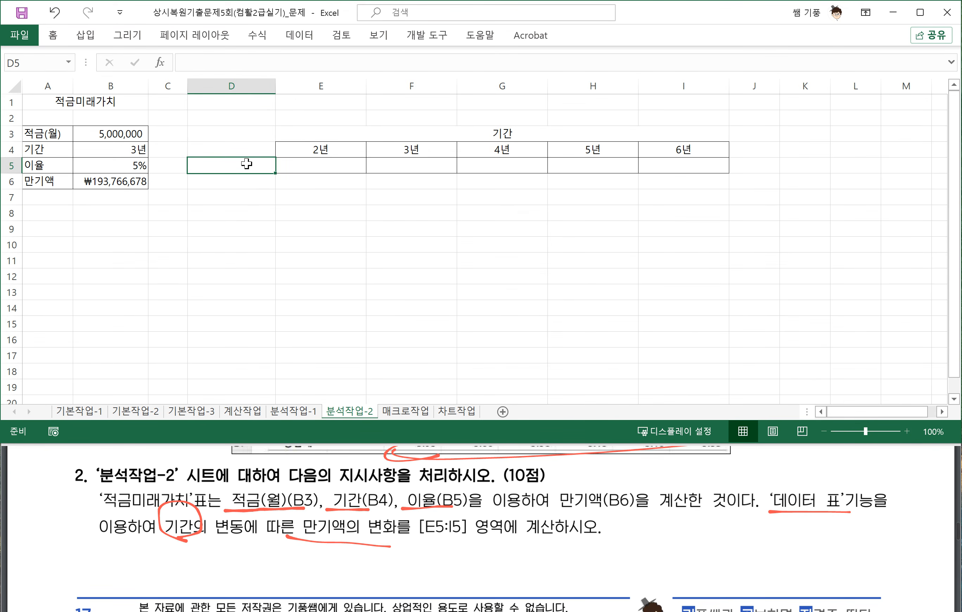
{"action": "type", "text": "="}
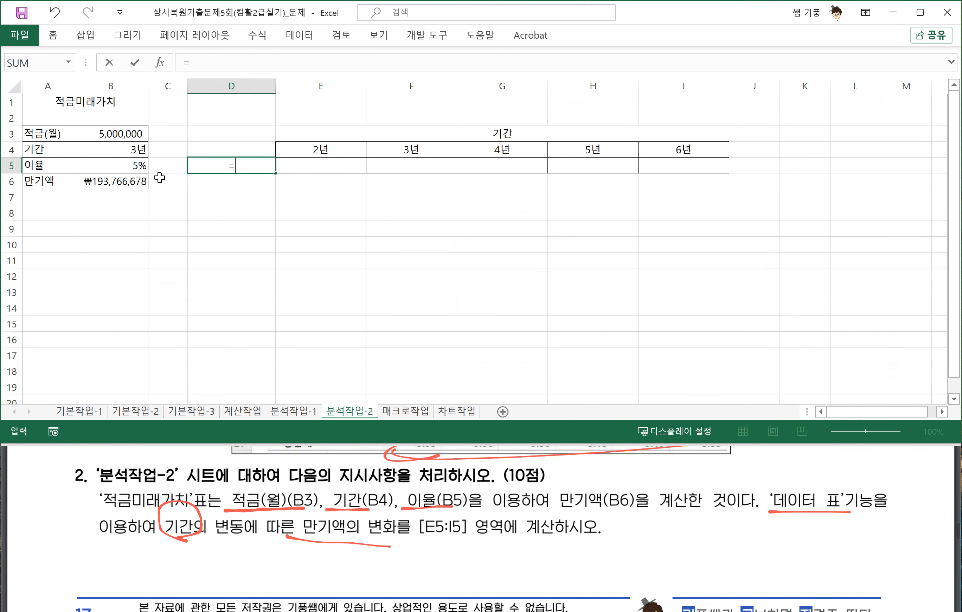
{"action": "left_click", "coordinate": [118, 185]}
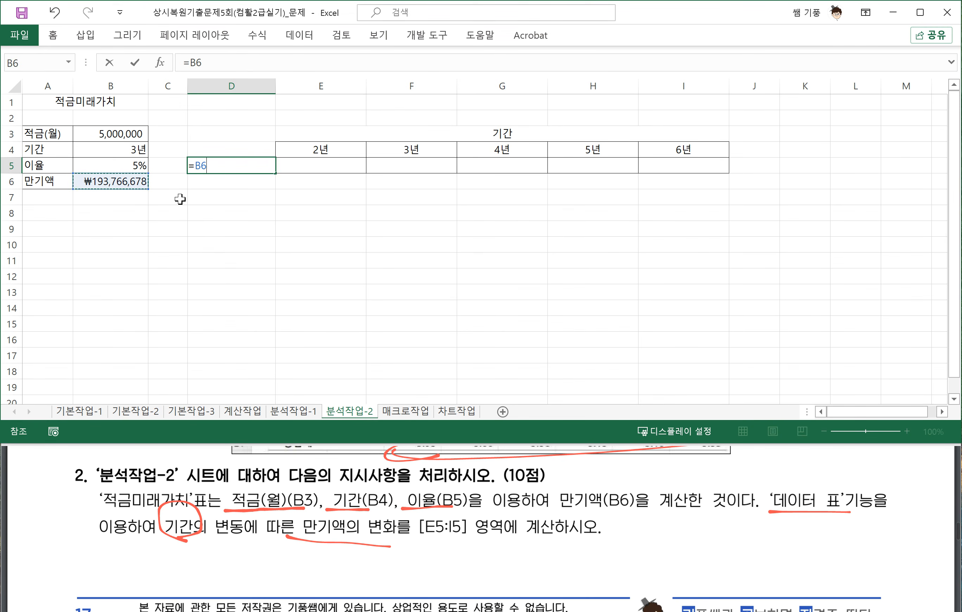
{"action": "key", "text": "Return"}
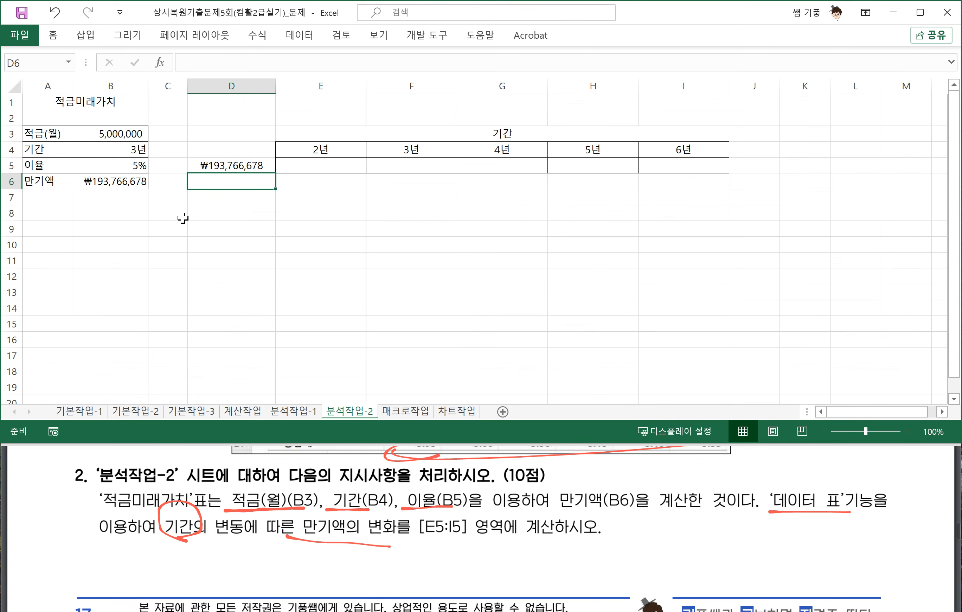
Create a what-if data table over D4:I5 with the period cell B4 as the row input cell
{"action": "left_click", "coordinate": [249, 154]}
{"action": "left_click_drag", "start_coordinate": [249, 155], "coordinate": [683, 168]}
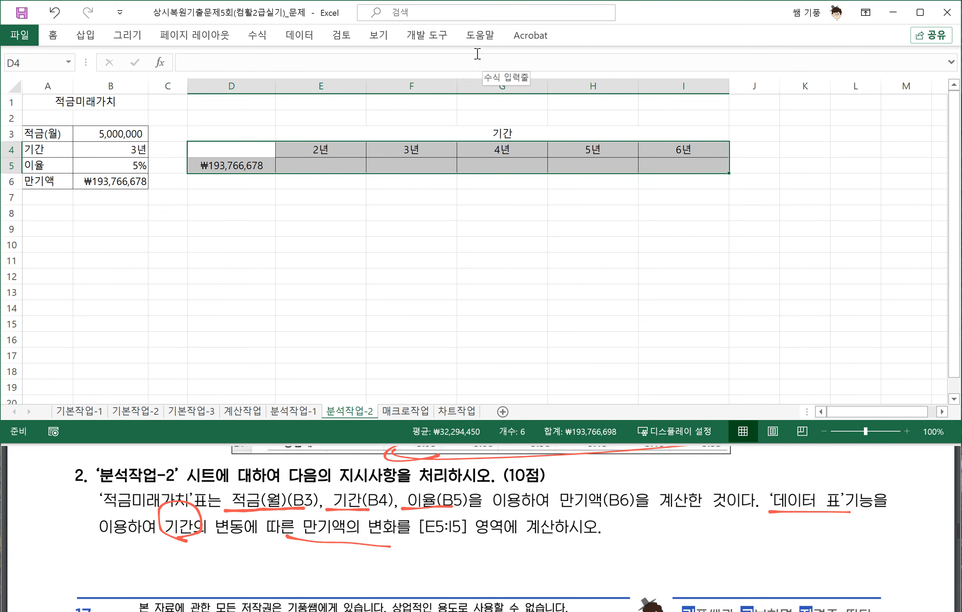
{"action": "left_click", "coordinate": [298, 37]}
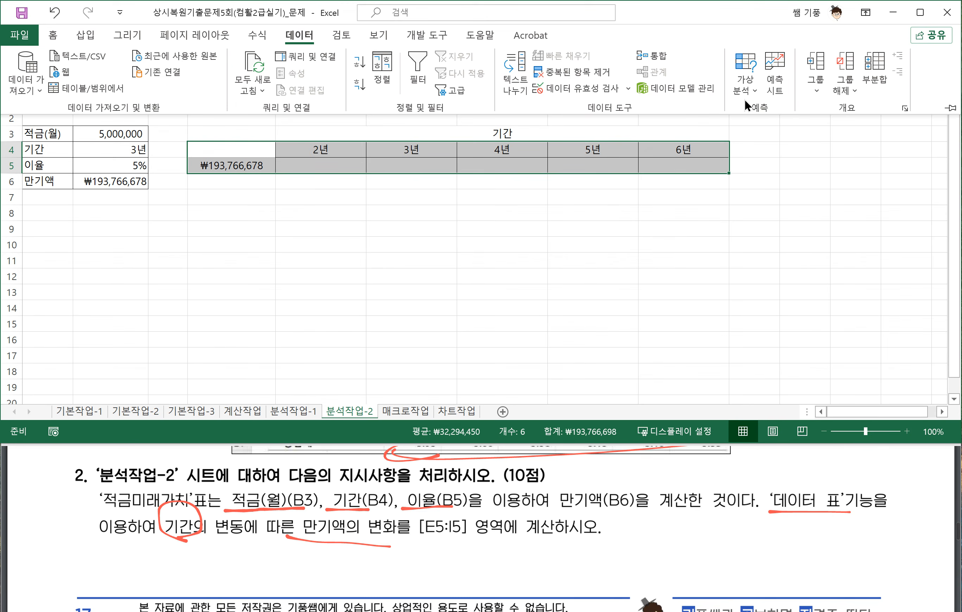
{"action": "left_click", "coordinate": [745, 90]}
{"action": "left_click", "coordinate": [788, 153]}
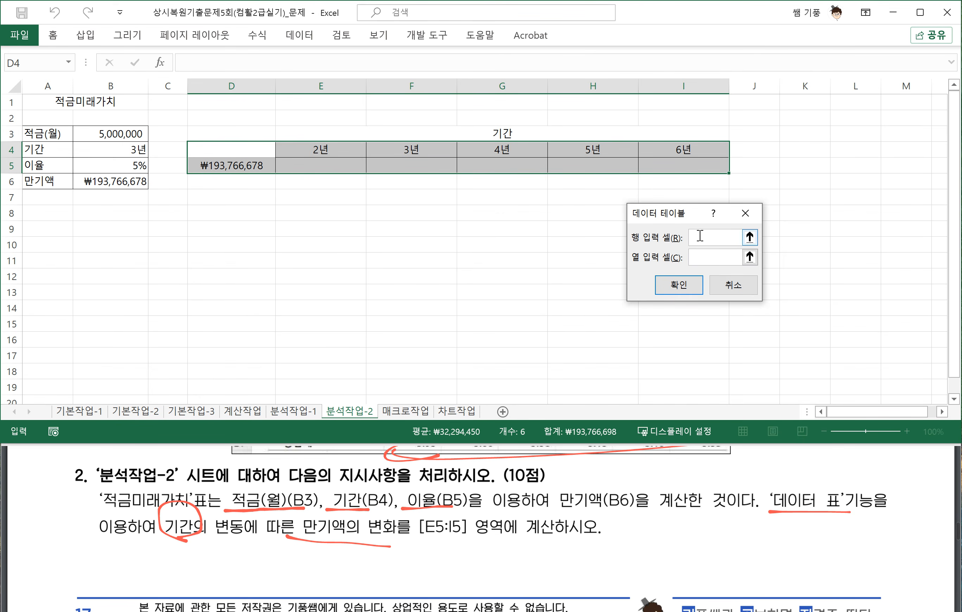
{"action": "left_click", "coordinate": [108, 148]}
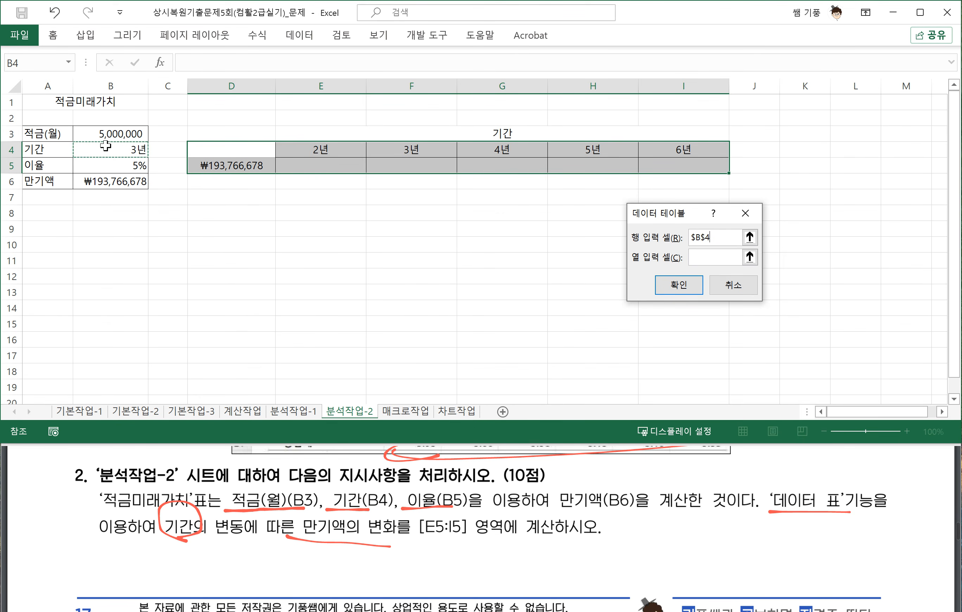
{"action": "left_click", "coordinate": [680, 287]}
{"action": "left_click", "coordinate": [674, 291]}
{"action": "left_click", "coordinate": [666, 287]}
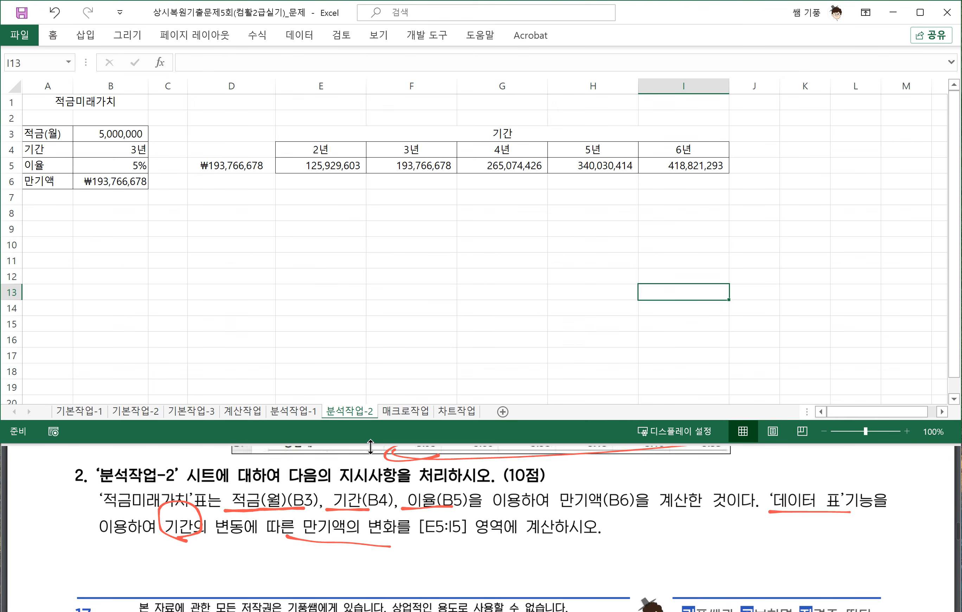
Open the 매크로작업 sheet, go to its instructions under 문제4, and underline '현재 통합 문서에'
{"action": "left_click", "coordinate": [406, 411]}
{"action": "scroll", "coordinate": [367, 493], "scroll_direction": "down", "scroll_amount": 3}
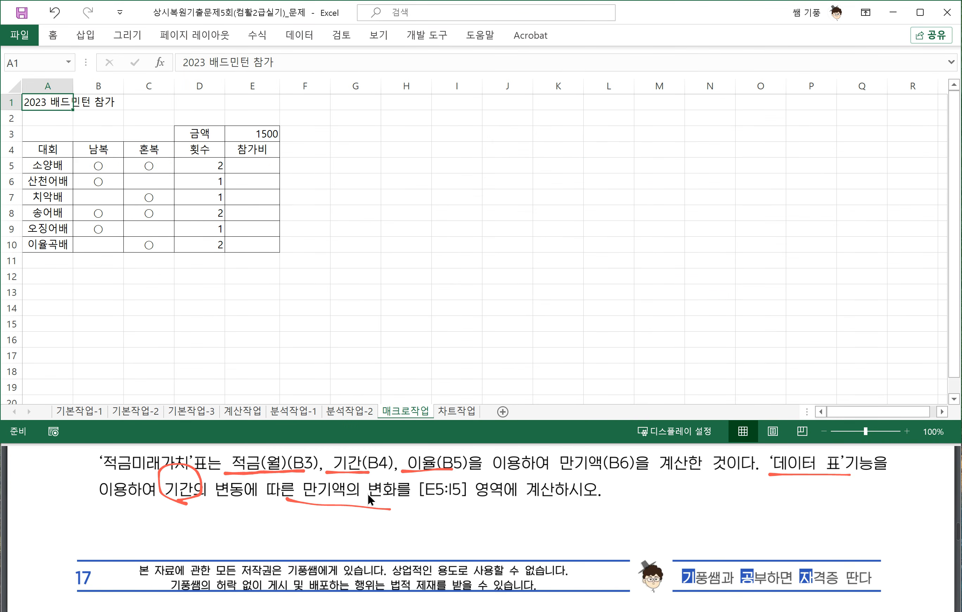
{"action": "scroll", "coordinate": [381, 502], "scroll_direction": "down", "scroll_amount": 5}
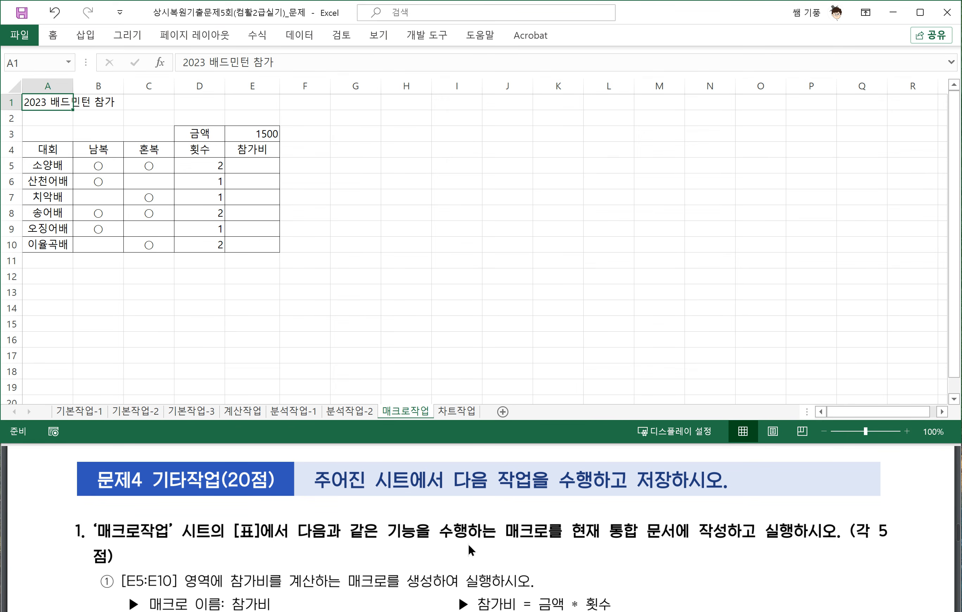
{"action": "left_click", "coordinate": [578, 539]}
{"action": "left_click_drag", "start_coordinate": [554, 545], "coordinate": [685, 543]}
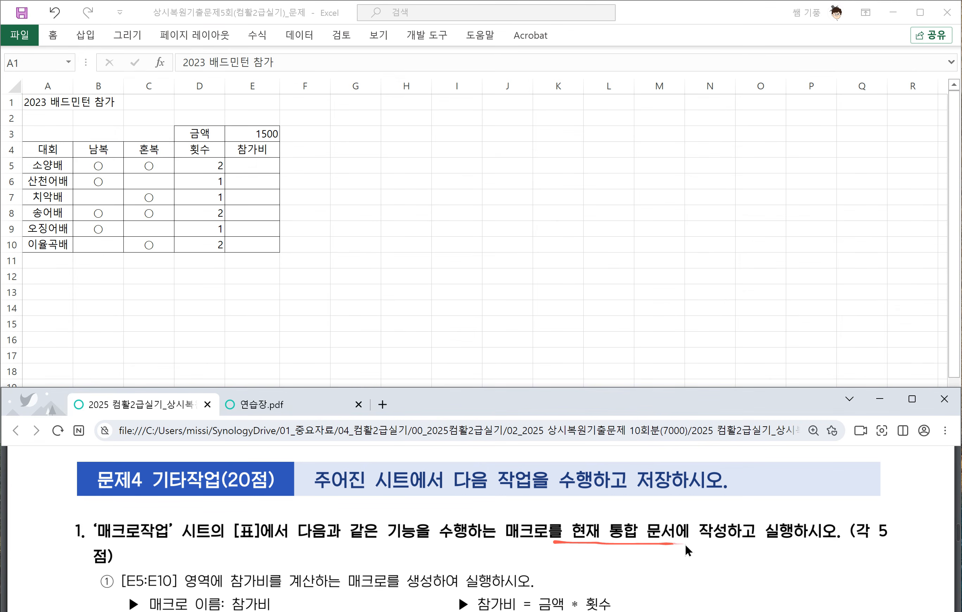
{"action": "scroll", "coordinate": [647, 538], "scroll_direction": "down", "scroll_amount": 2}
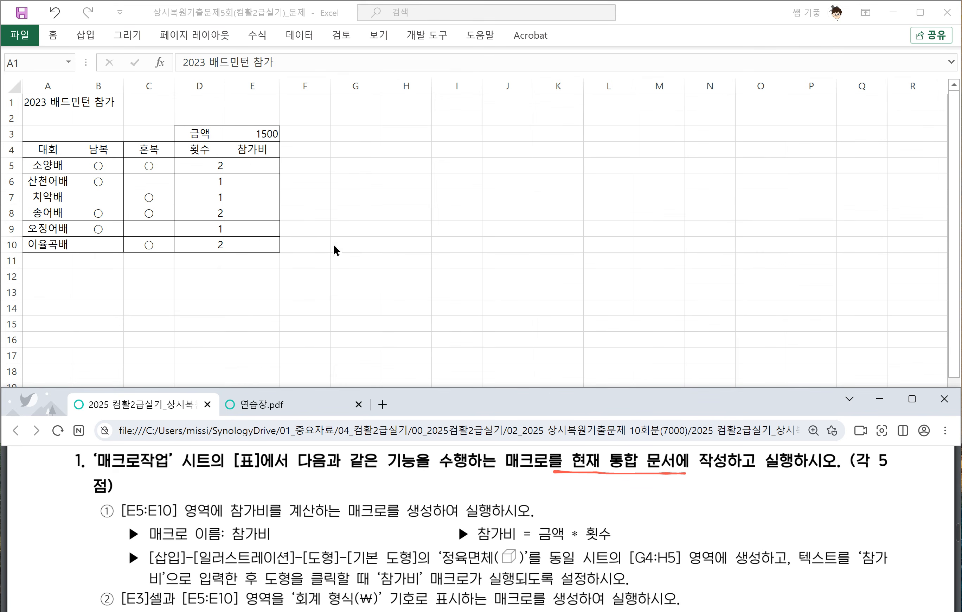
Start recording a macro named 참가비 from an empty cell outside the table, stored in the current workbook
{"action": "left_click", "coordinate": [318, 165]}
{"action": "left_click", "coordinate": [347, 168]}
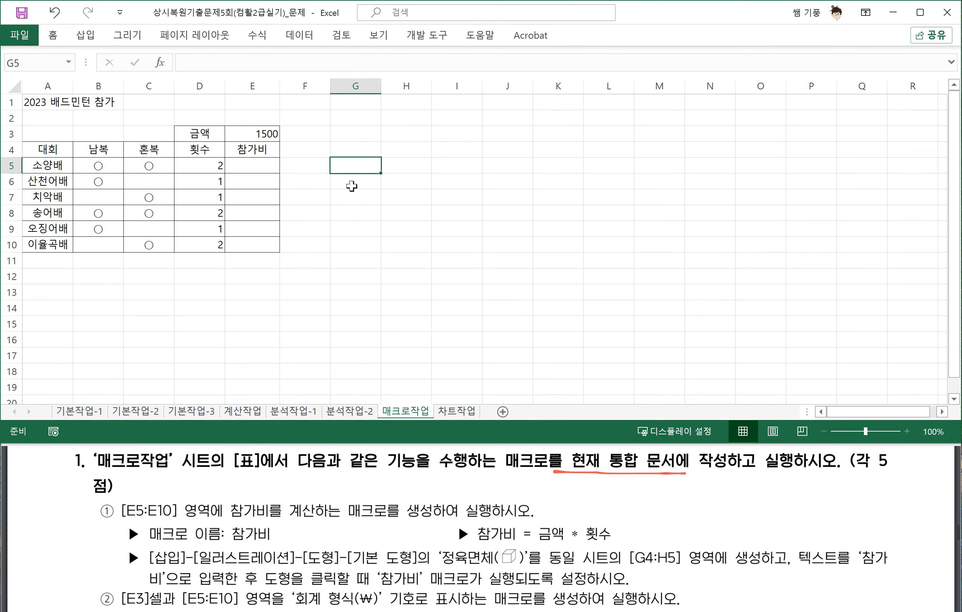
{"action": "left_click", "coordinate": [352, 186]}
{"action": "left_click", "coordinate": [350, 198]}
{"action": "left_click", "coordinate": [435, 35]}
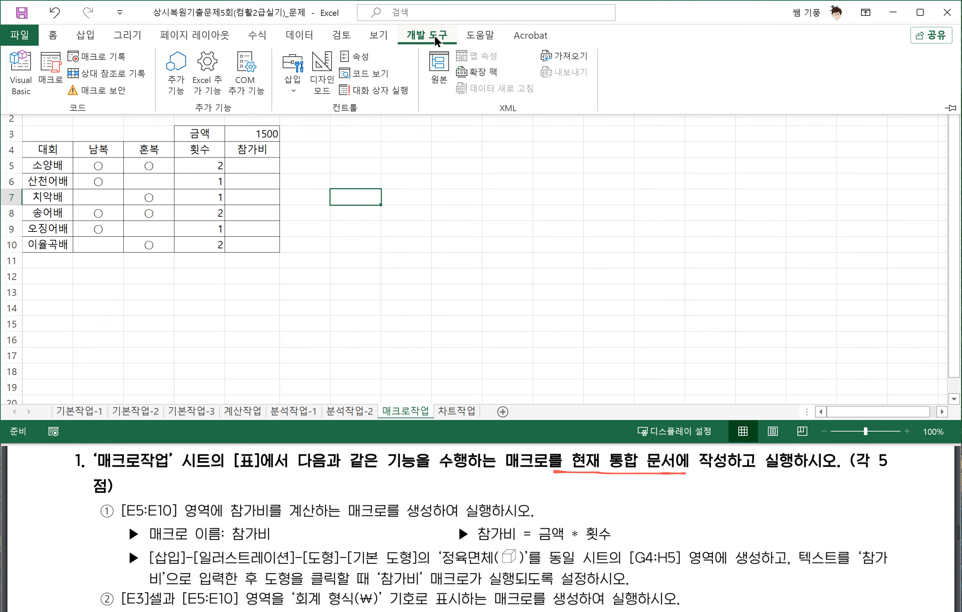
{"action": "left_click", "coordinate": [104, 58]}
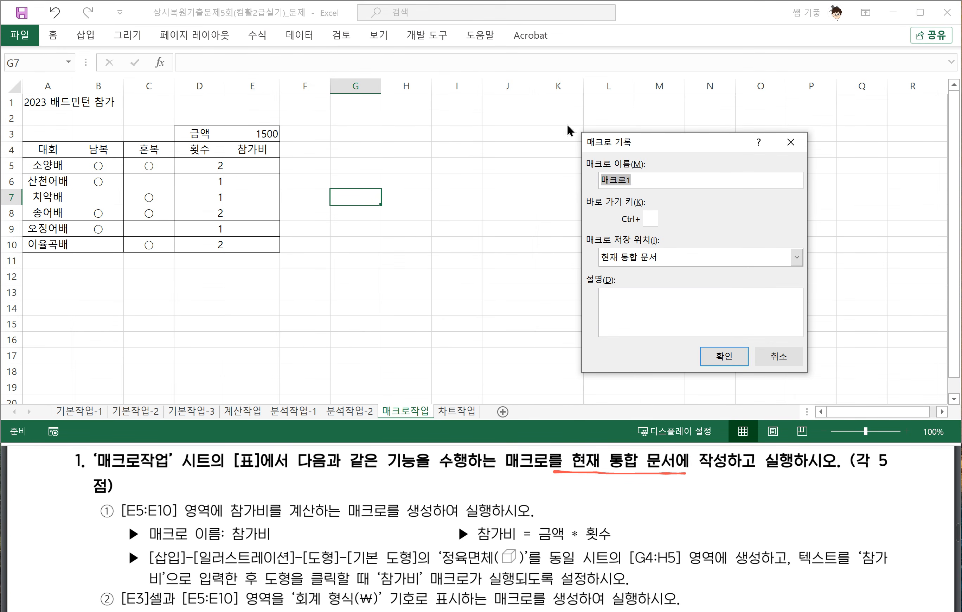
{"action": "type", "text": "C"}
{"action": "key", "text": "BackSpace"}
{"action": "type", "text": "참가비"}
{"action": "left_click", "coordinate": [716, 356]}
{"action": "left_click", "coordinate": [720, 363]}
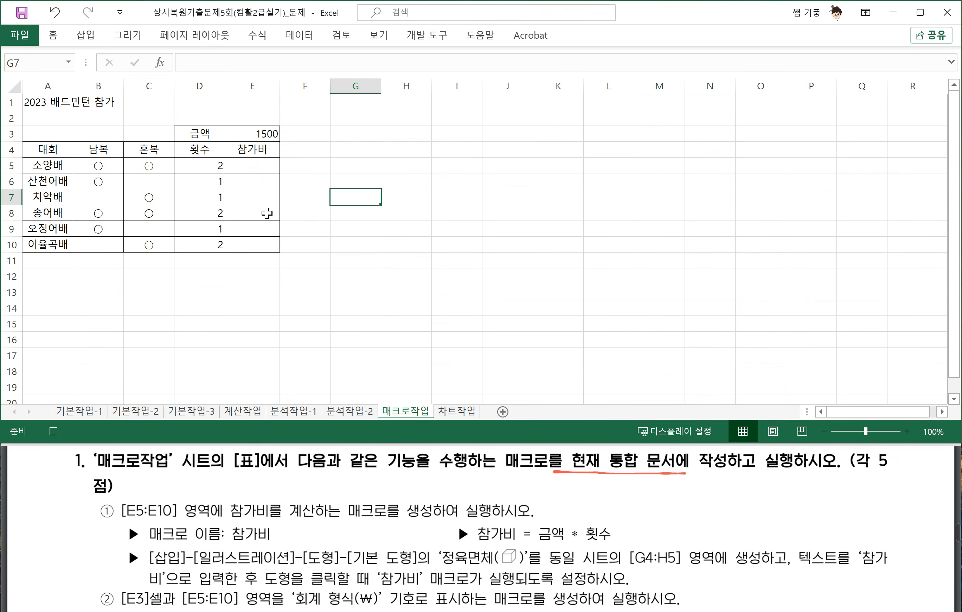
Calculate the participation fee in E5 with =$E$3*D5 and fill the formula down to E10
{"action": "left_click", "coordinate": [262, 166]}
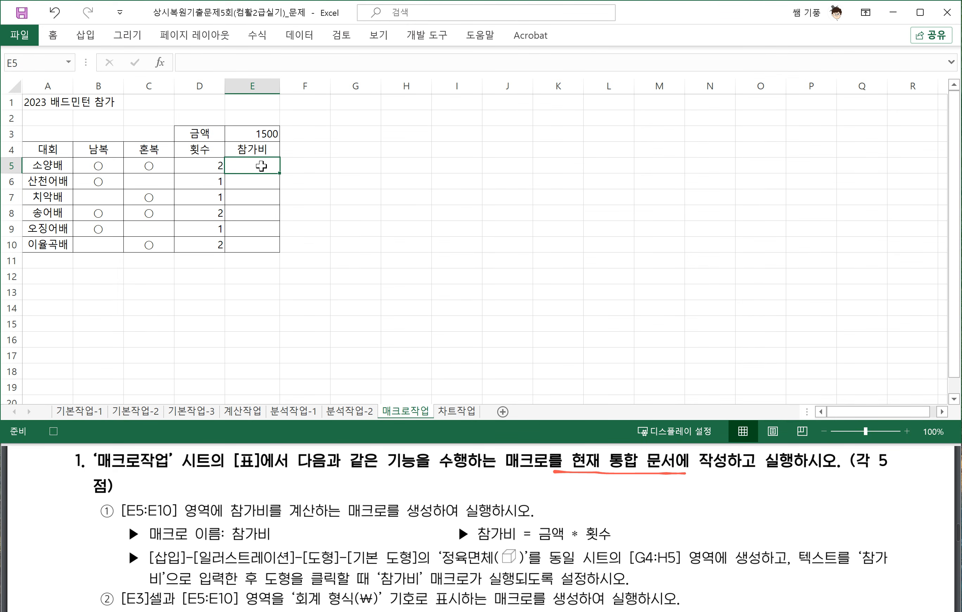
{"action": "type", "text": "="}
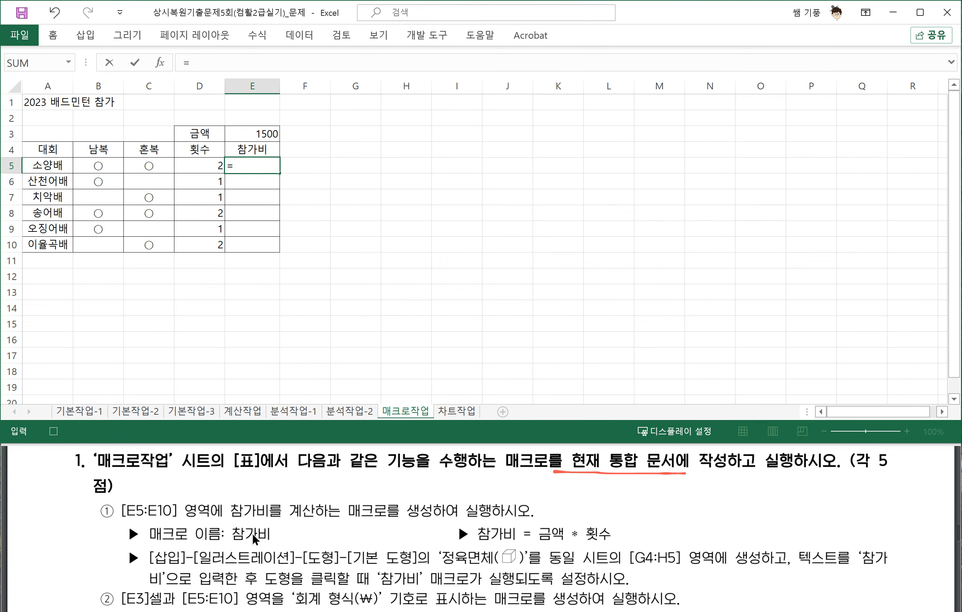
{"action": "left_click", "coordinate": [259, 138]}
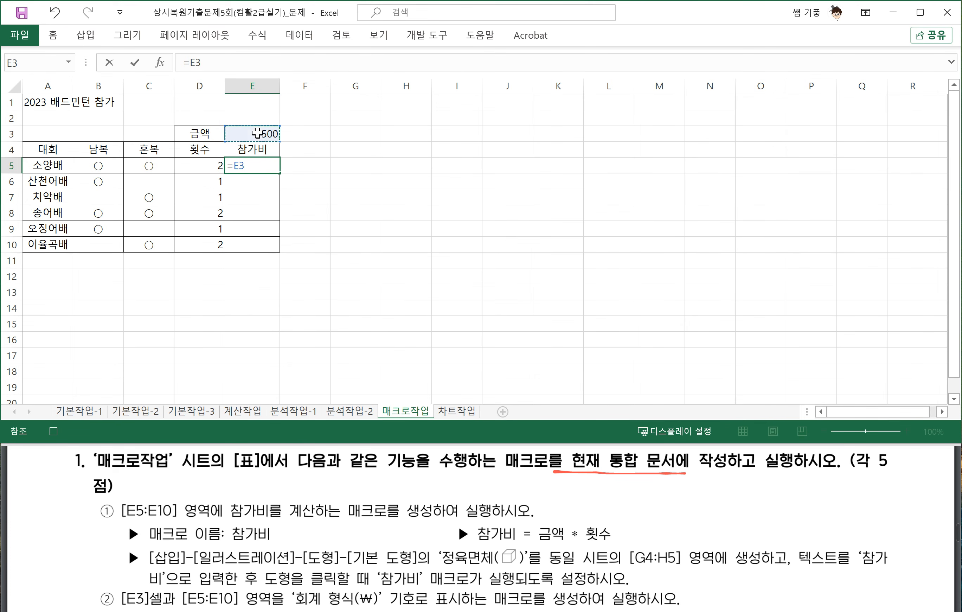
{"action": "key", "text": "F4"}
{"action": "type", "text": "*"}
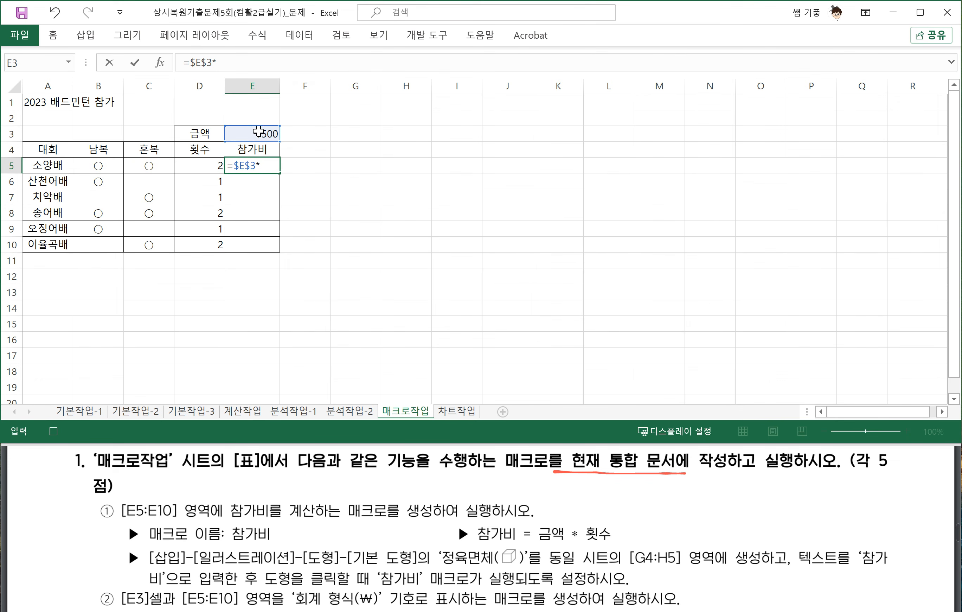
{"action": "left_click", "coordinate": [209, 166]}
{"action": "key", "text": "Return"}
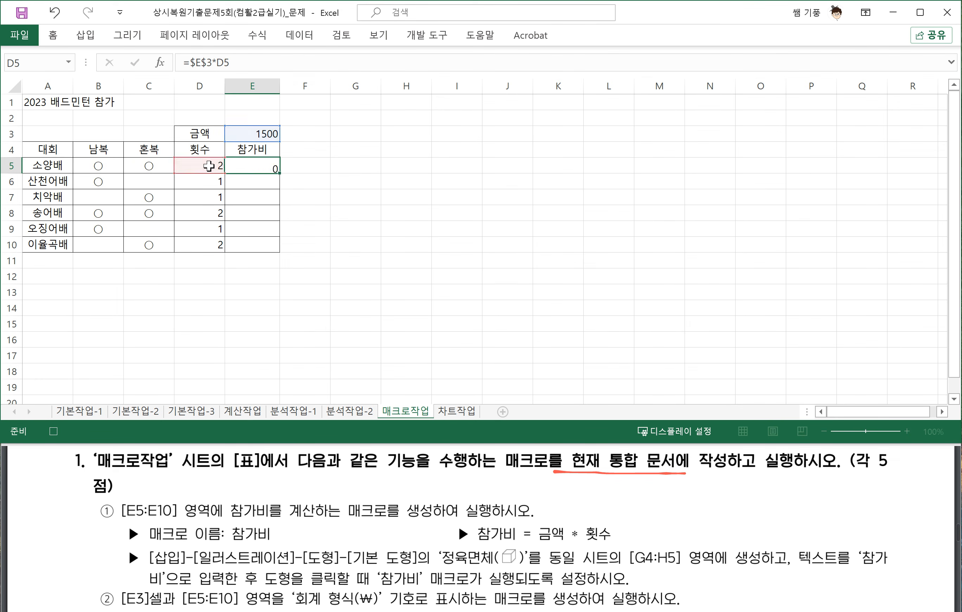
{"action": "left_click", "coordinate": [265, 167]}
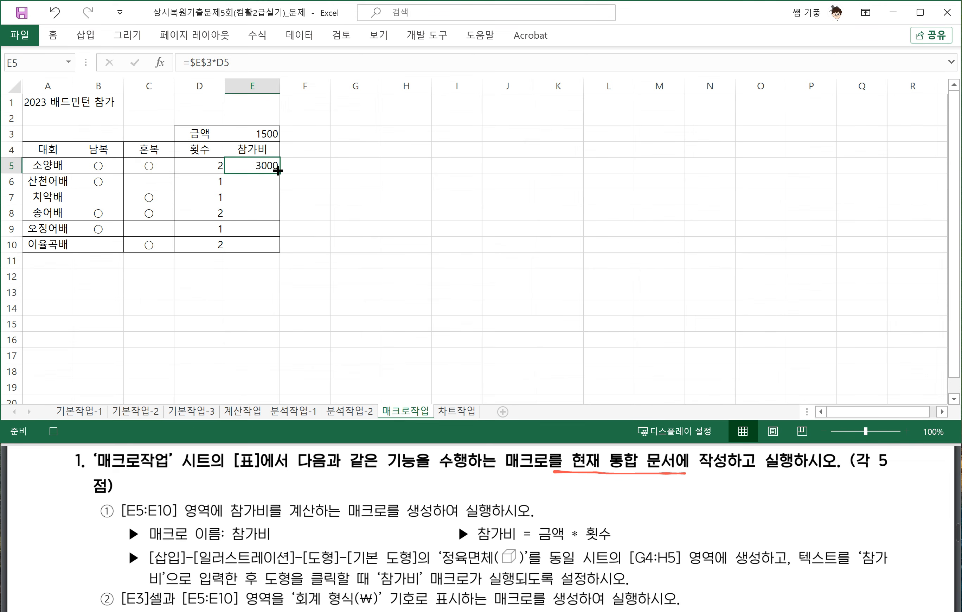
{"action": "left_click_drag", "start_coordinate": [278, 171], "coordinate": [275, 251]}
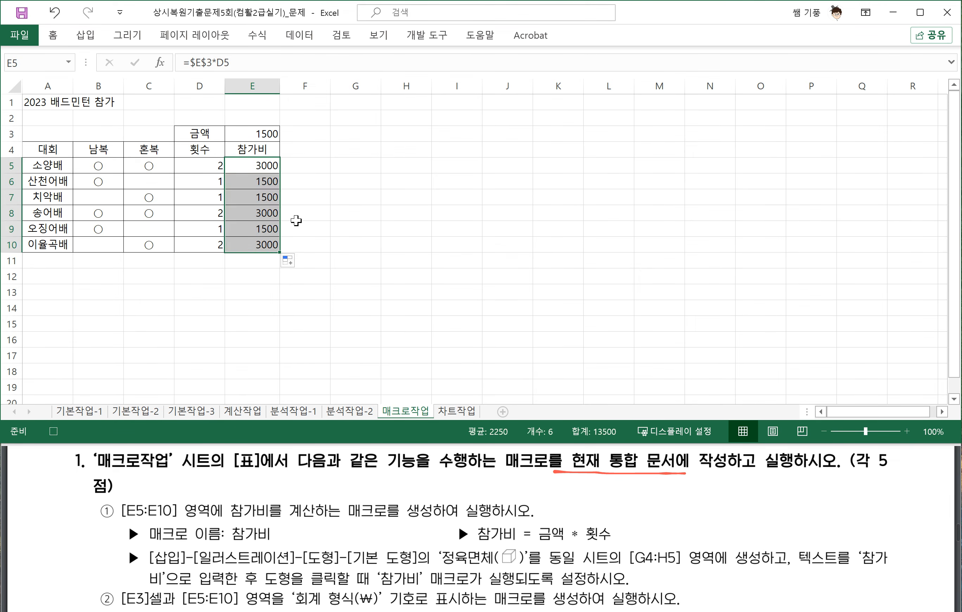
Stop recording the 참가비 macro and move the selection to the empty cell G9
{"action": "left_click", "coordinate": [430, 43]}
{"action": "left_click", "coordinate": [97, 57]}
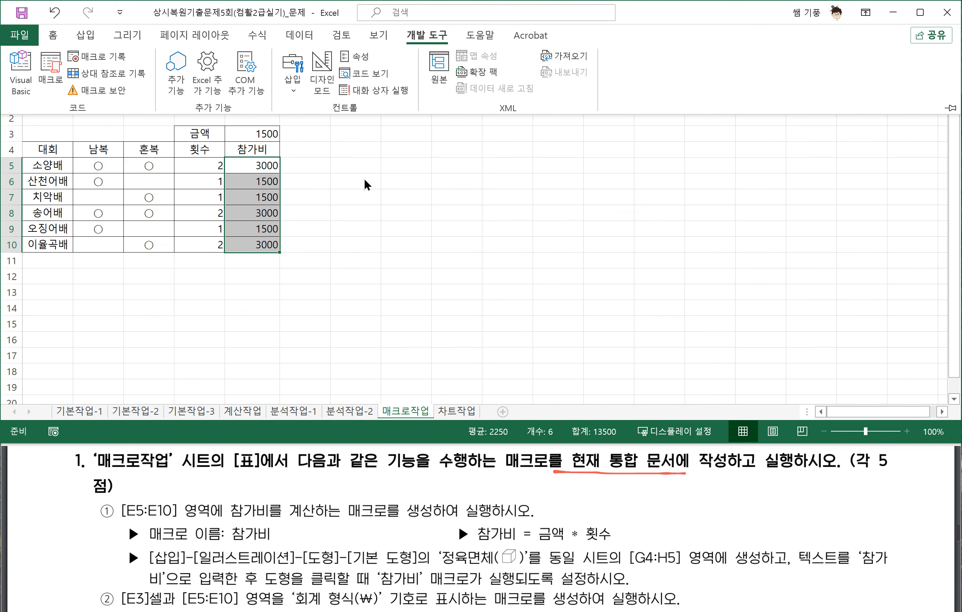
{"action": "left_click", "coordinate": [379, 233]}
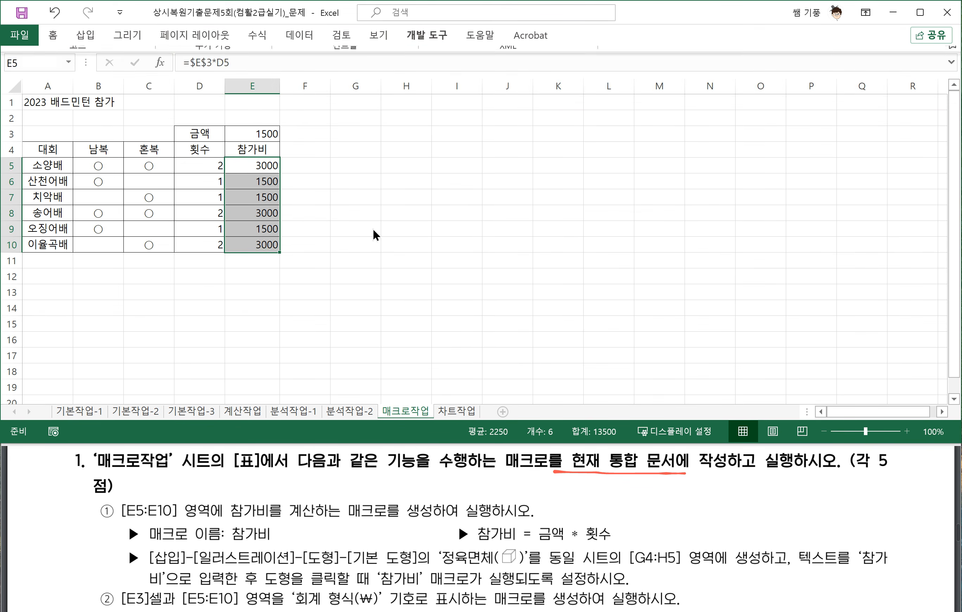
{"action": "left_click", "coordinate": [350, 226]}
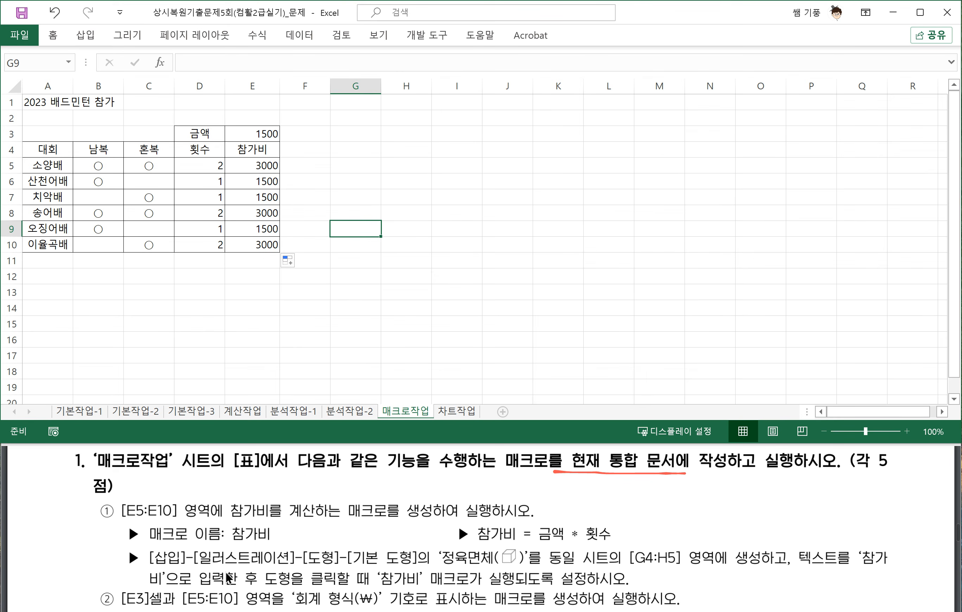
Underline the cube (정육면체) requirement in the instructions and draw a cube shape fitted exactly over G4:H5
{"action": "left_click", "coordinate": [478, 573]}
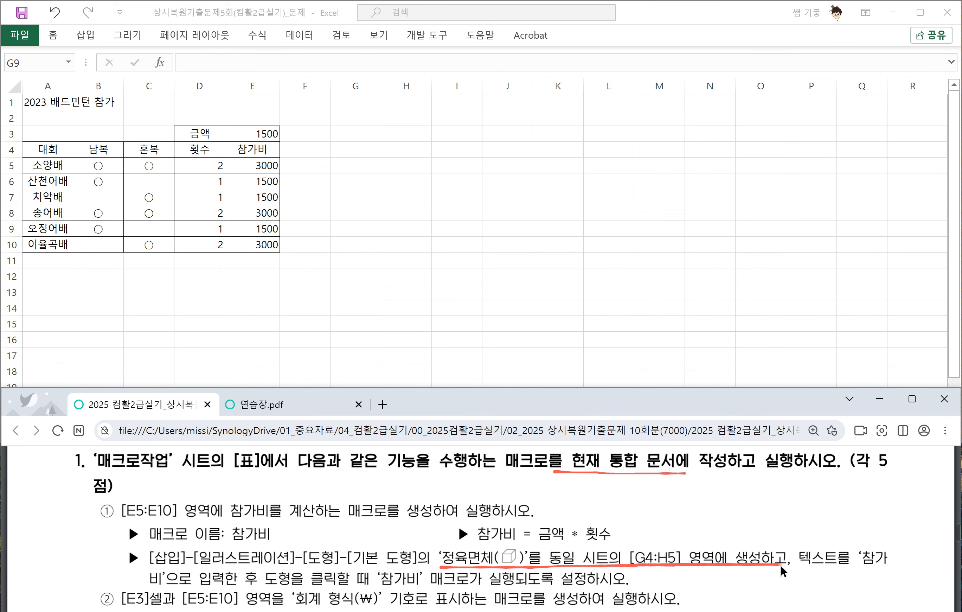
{"action": "left_click", "coordinate": [90, 37]}
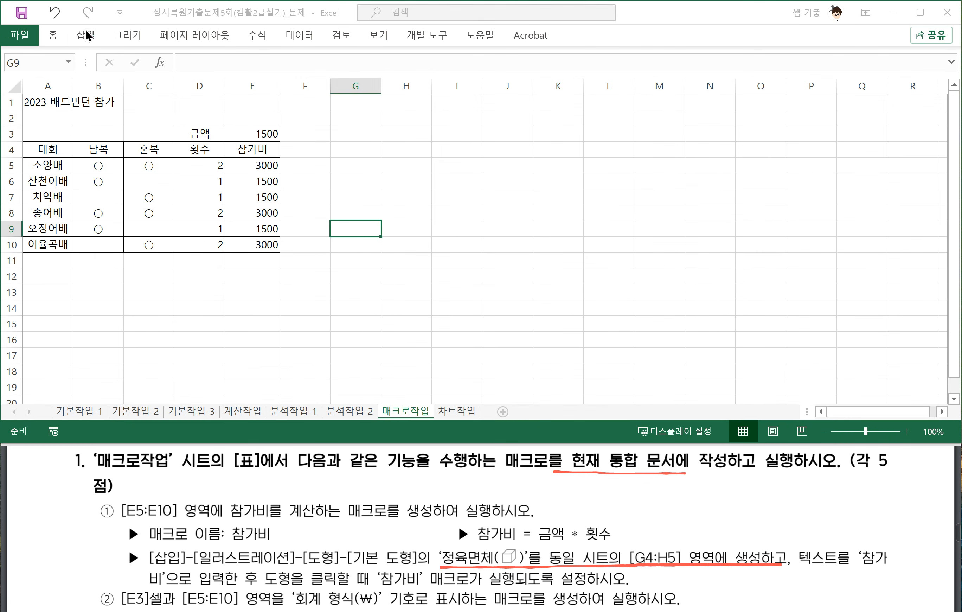
{"action": "left_click", "coordinate": [85, 35]}
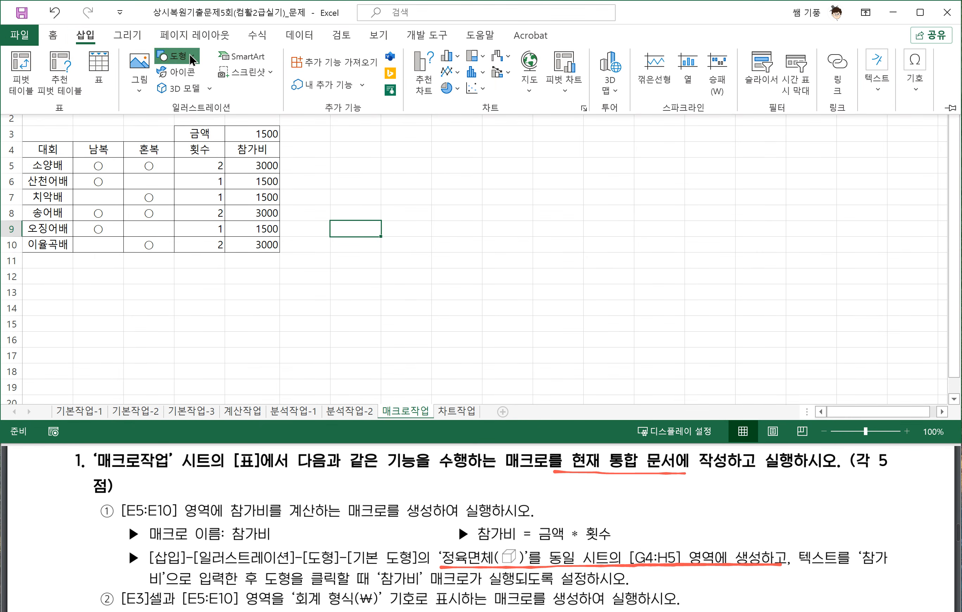
{"action": "left_click", "coordinate": [175, 56]}
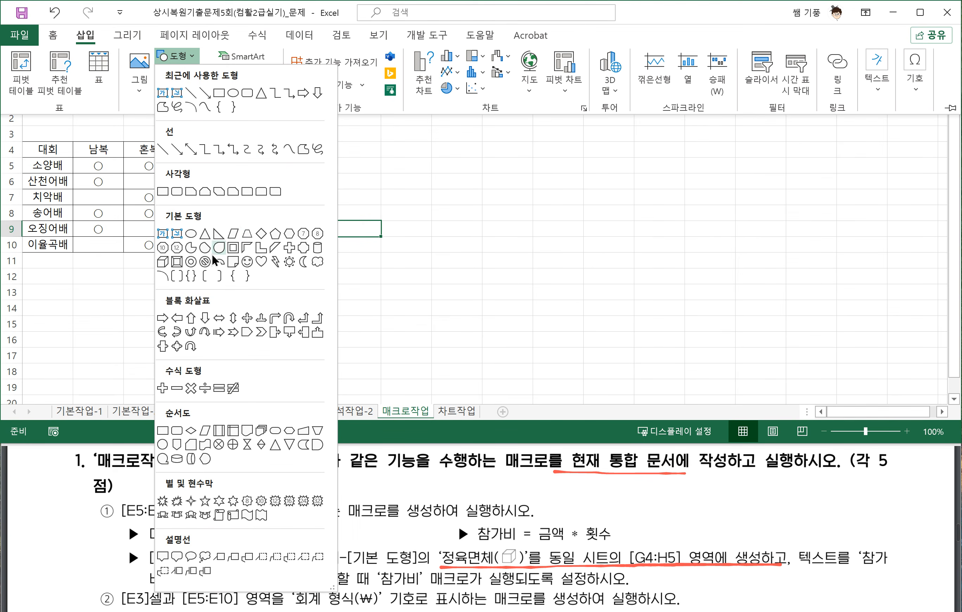
{"action": "left_click", "coordinate": [162, 262]}
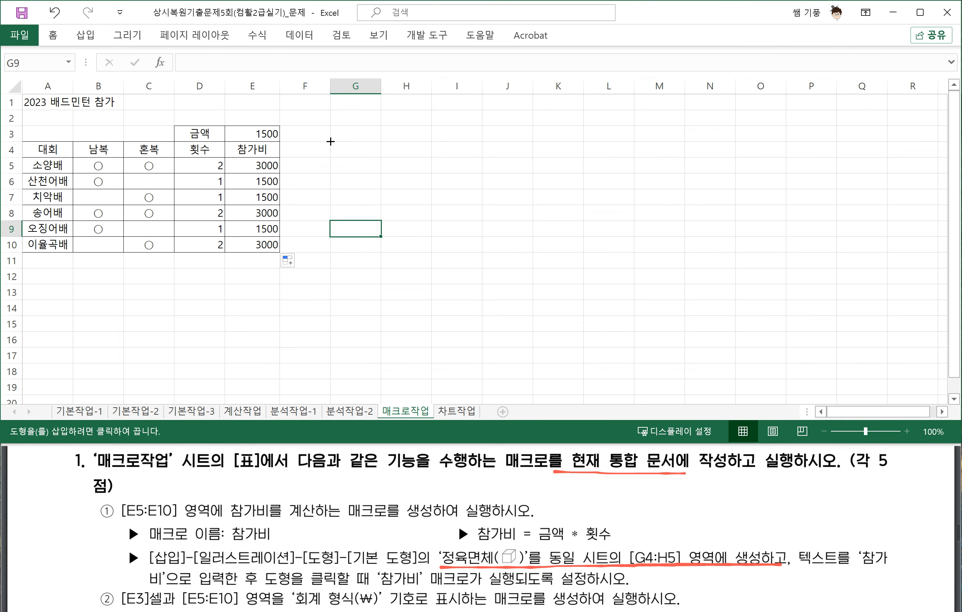
{"action": "left_click_drag", "start_coordinate": [331, 141], "coordinate": [423, 174]}
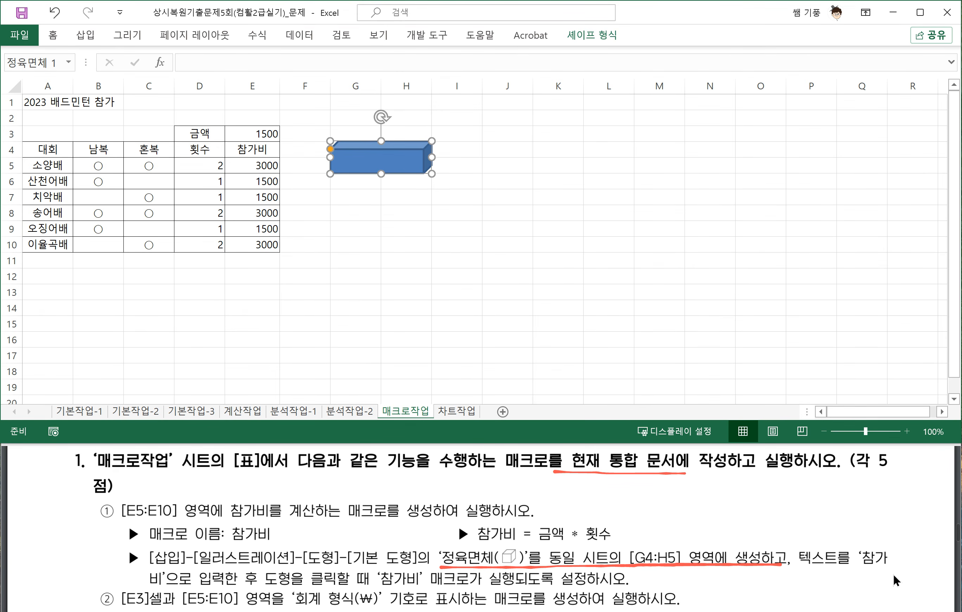
Underline the shape text requirement in the instructions and label the cube over G4:H5 참가비
{"action": "left_click_drag", "start_coordinate": [793, 566], "coordinate": [889, 565]}
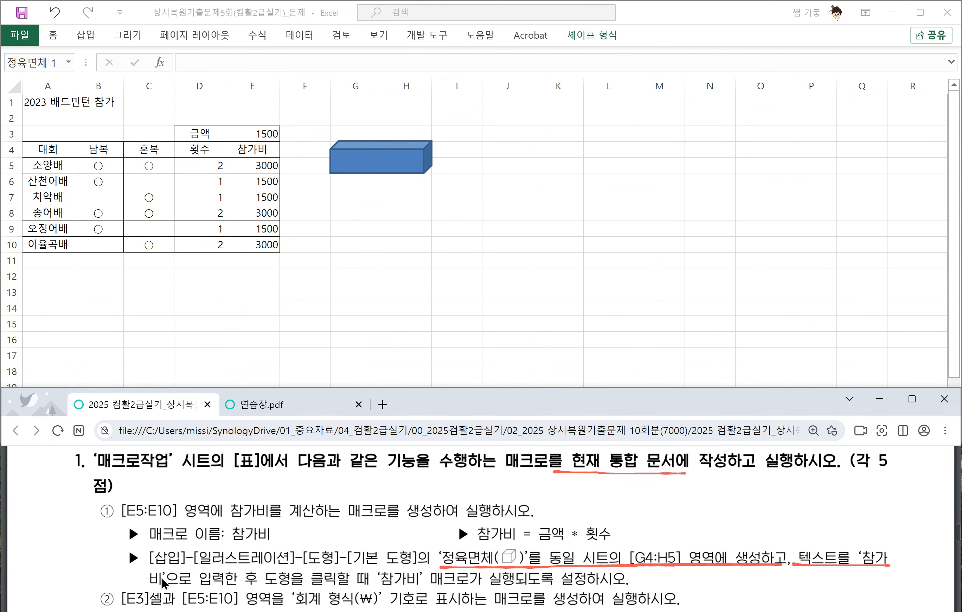
{"action": "left_click_drag", "start_coordinate": [144, 586], "coordinate": [254, 590]}
{"action": "left_click", "coordinate": [383, 160]}
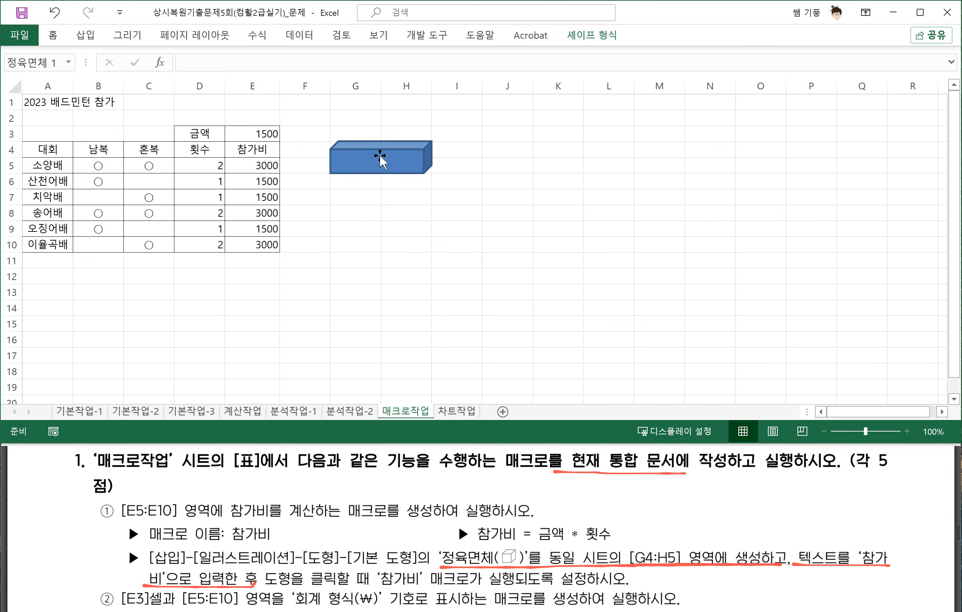
{"action": "type", "text": "ㅊ"}
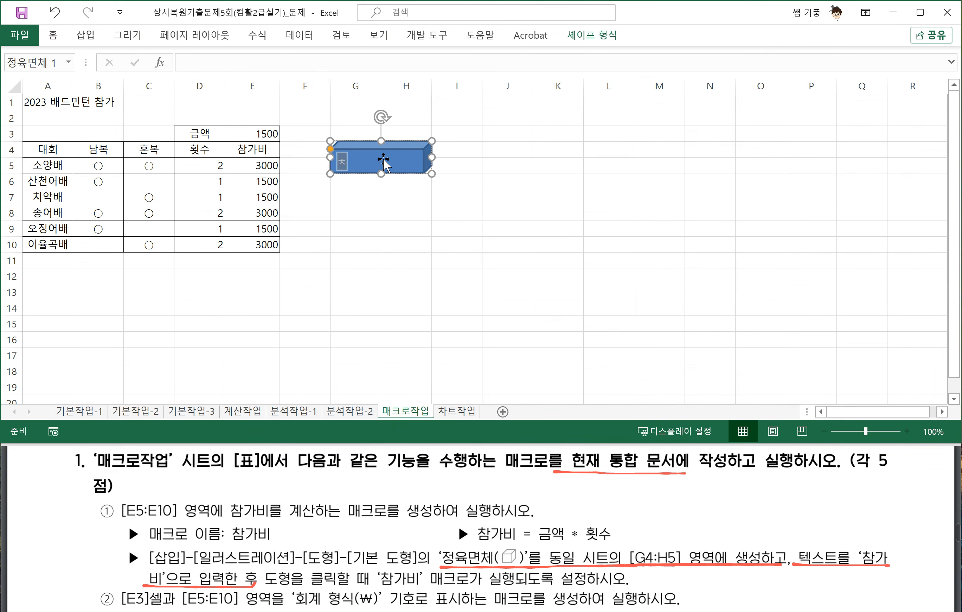
{"action": "type", "text": "ㅏㅁ가비"}
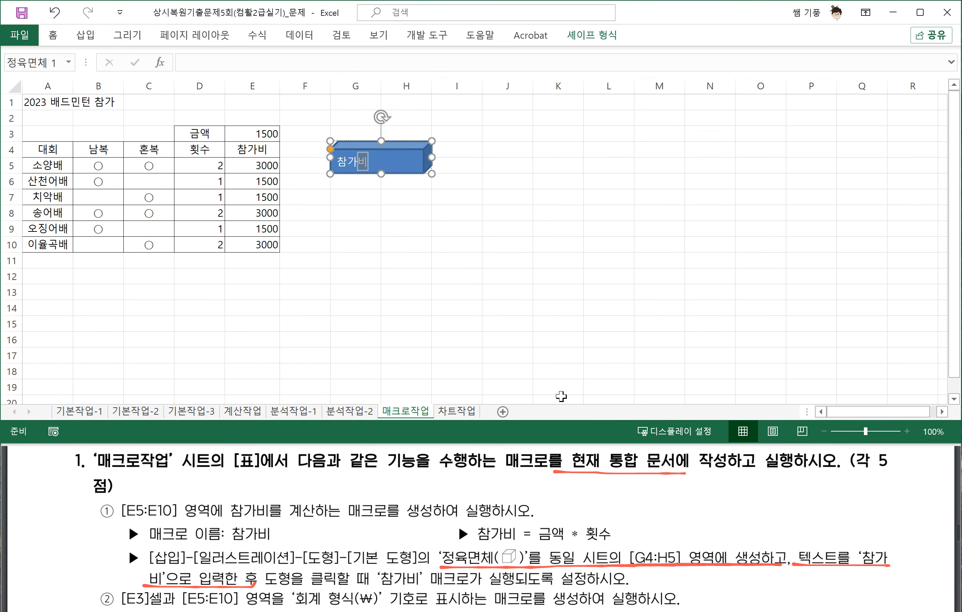
{"action": "left_click", "coordinate": [404, 235]}
{"action": "left_click", "coordinate": [387, 214]}
Assign the 참가비 macro to the cube shape and deselect the shape
{"action": "left_click", "coordinate": [411, 165]}
{"action": "right_click", "coordinate": [411, 164]}
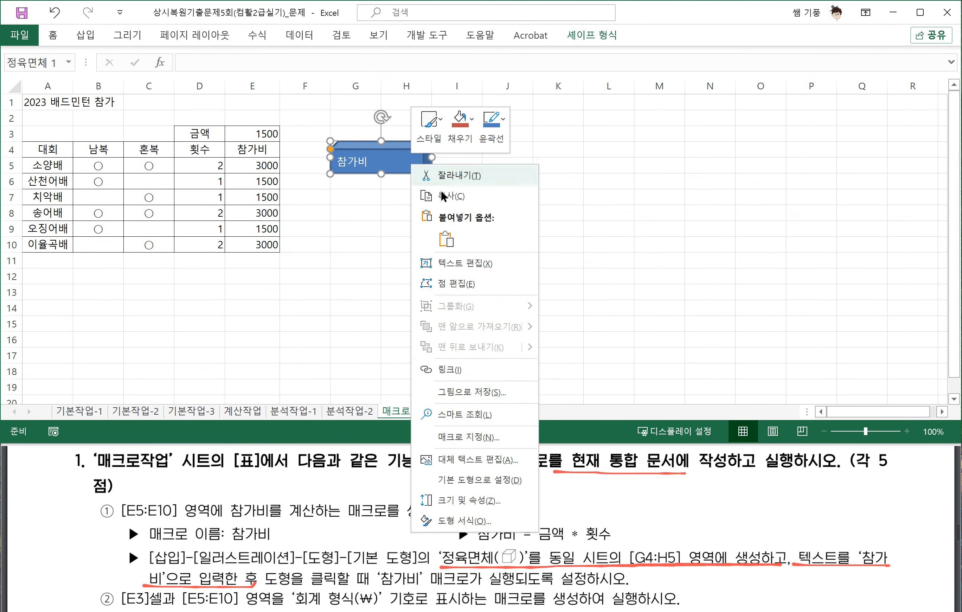
{"action": "left_click", "coordinate": [477, 437]}
{"action": "left_click", "coordinate": [334, 338]}
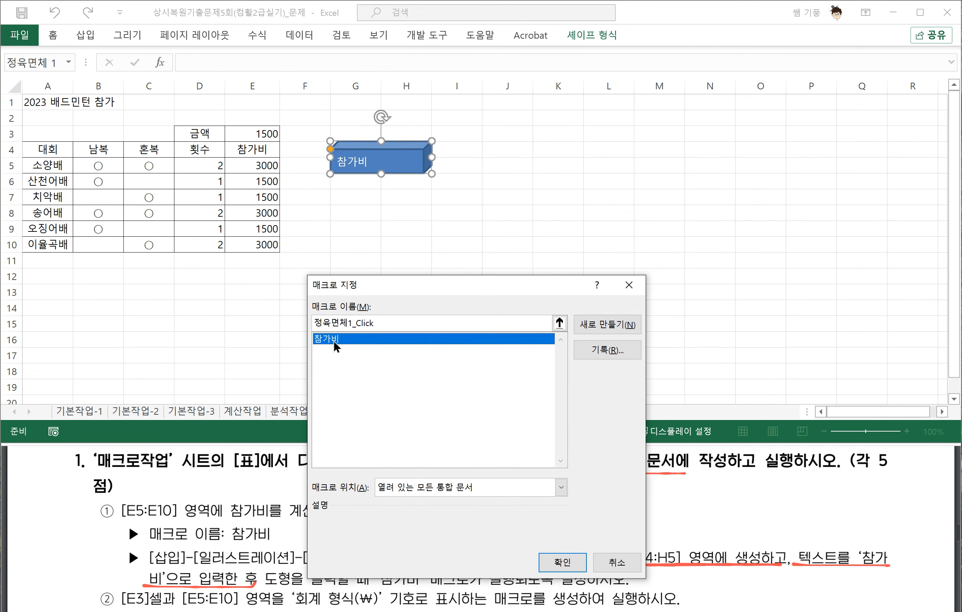
{"action": "left_click", "coordinate": [550, 562]}
{"action": "left_click", "coordinate": [406, 260]}
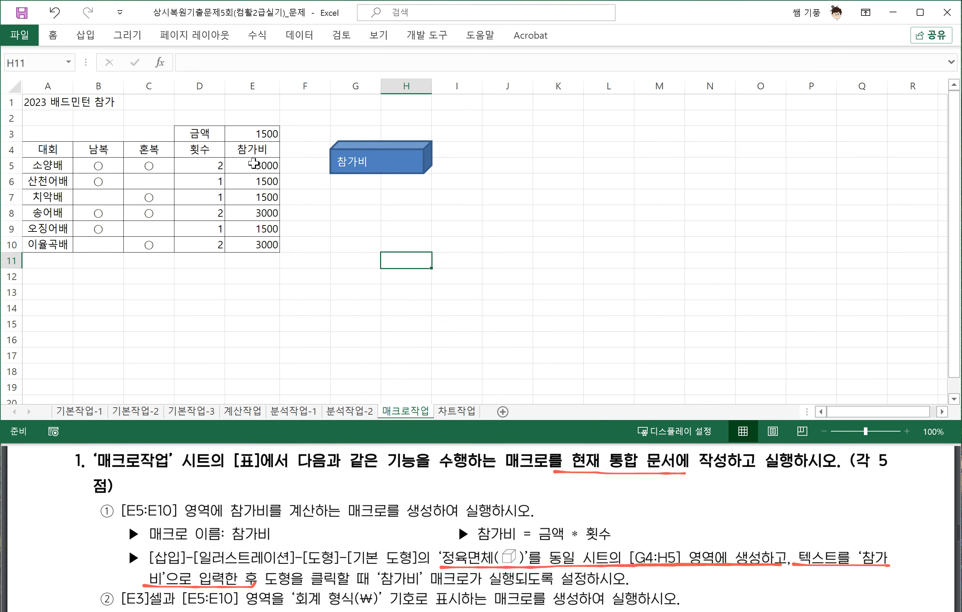
Clear the participation fees in E5:E10 and refill them by running the 참가비 macro from the cube
{"action": "left_click_drag", "start_coordinate": [252, 165], "coordinate": [257, 242]}
{"action": "key", "text": "Delete"}
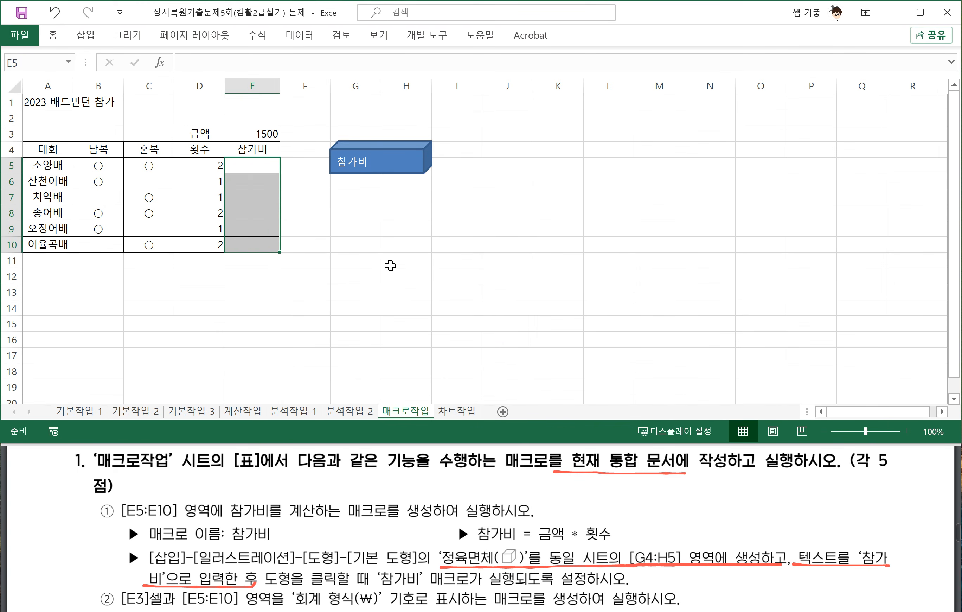
{"action": "left_click", "coordinate": [394, 276]}
{"action": "left_click", "coordinate": [372, 174]}
{"action": "left_click", "coordinate": [534, 233]}
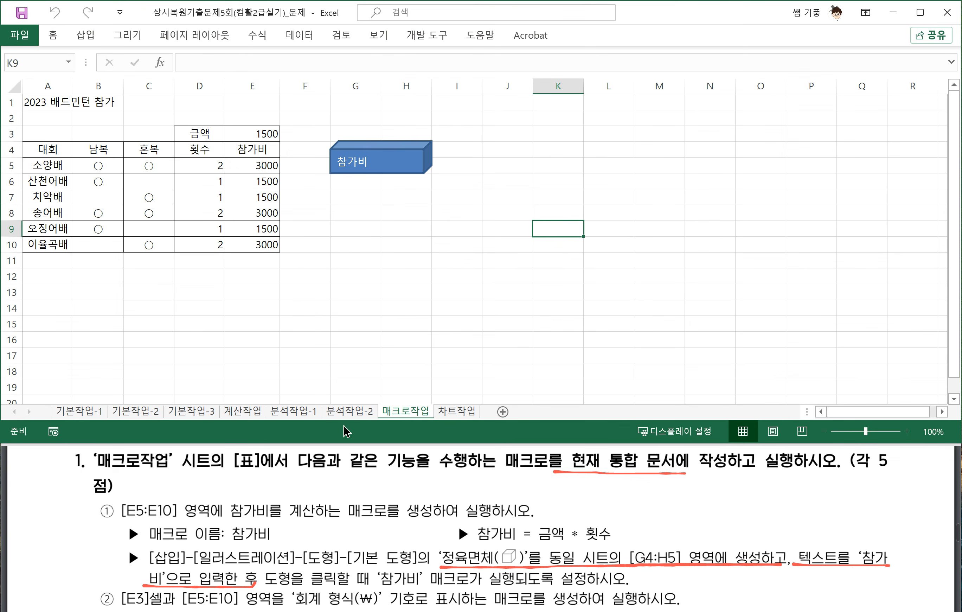
Start recording a macro named 회계 from the empty cell G9, stored in the current workbook
{"action": "scroll", "coordinate": [316, 452], "scroll_direction": "down", "scroll_amount": 3}
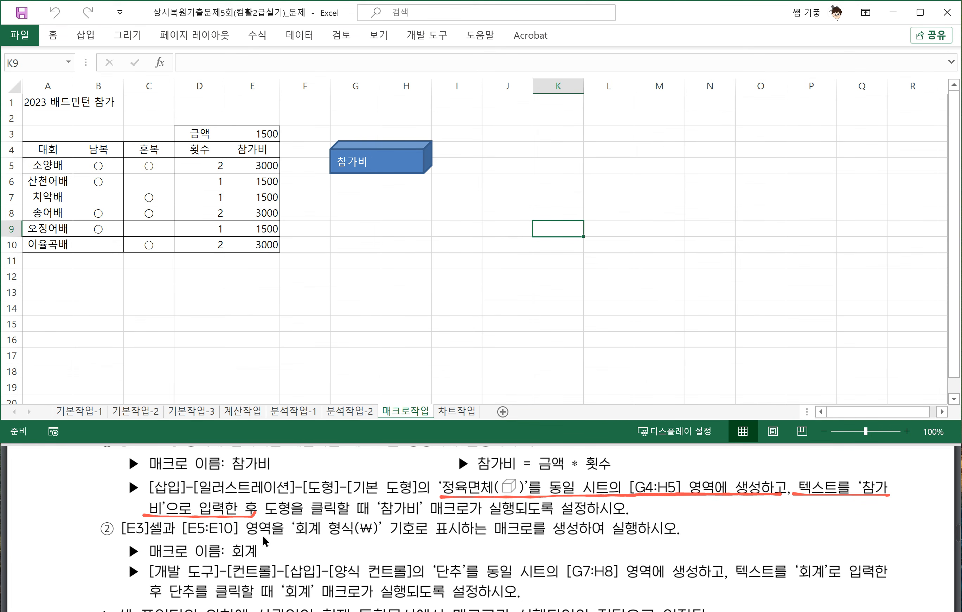
{"action": "left_click", "coordinate": [338, 224]}
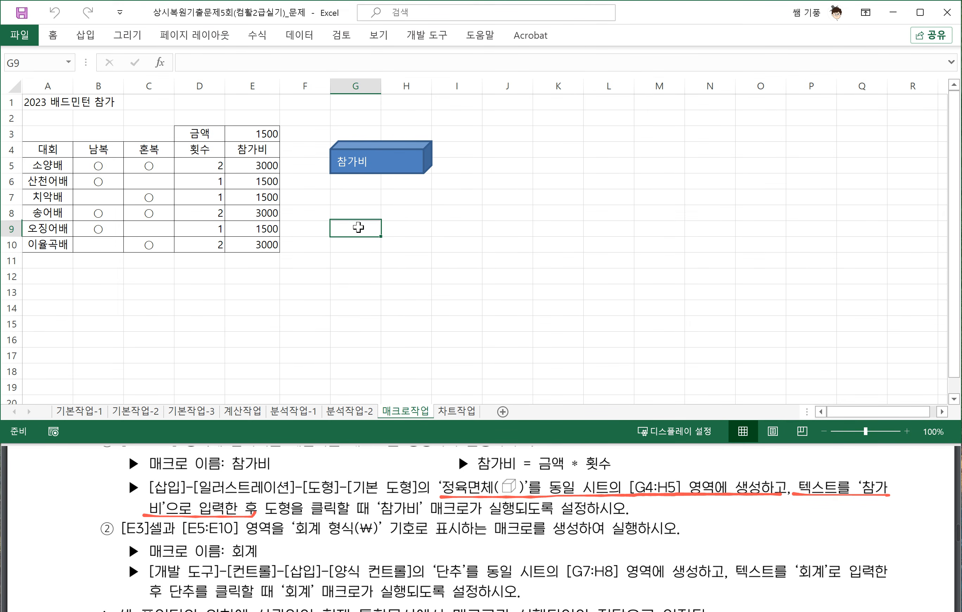
{"action": "left_click", "coordinate": [427, 36]}
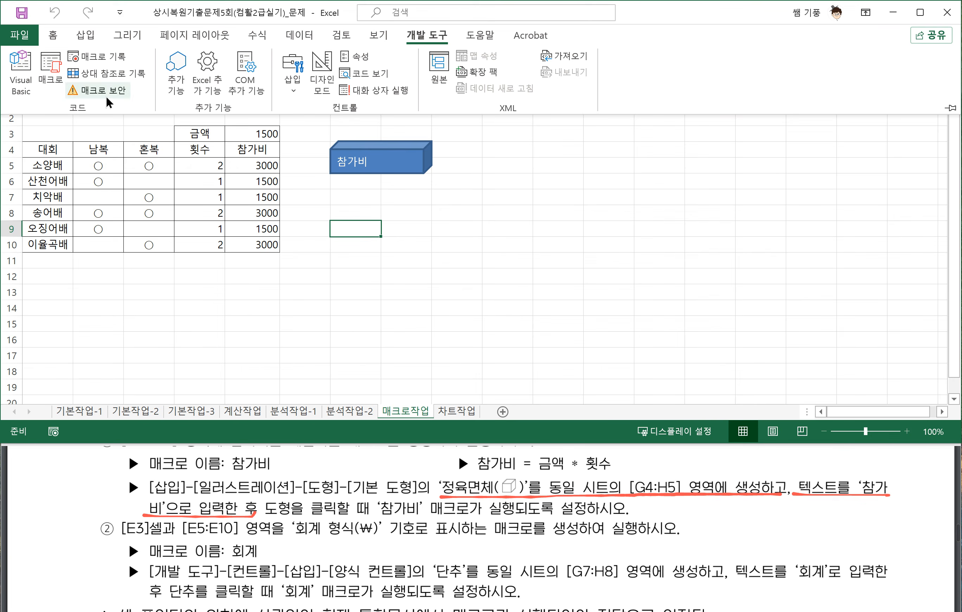
{"action": "left_click", "coordinate": [98, 57]}
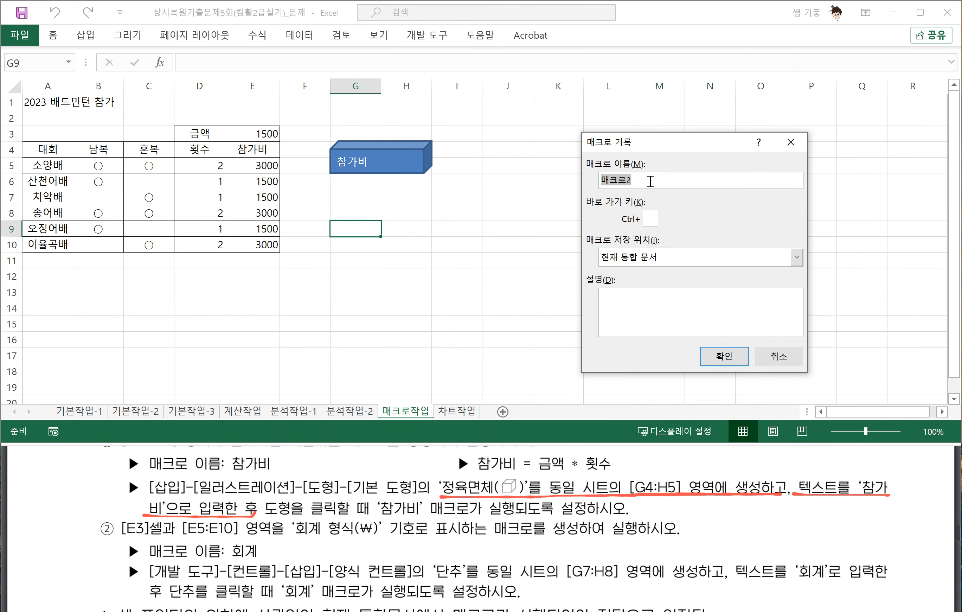
{"action": "type", "text": "ㅎ"}
{"action": "type", "text": "계"}
{"action": "left_click", "coordinate": [724, 355]}
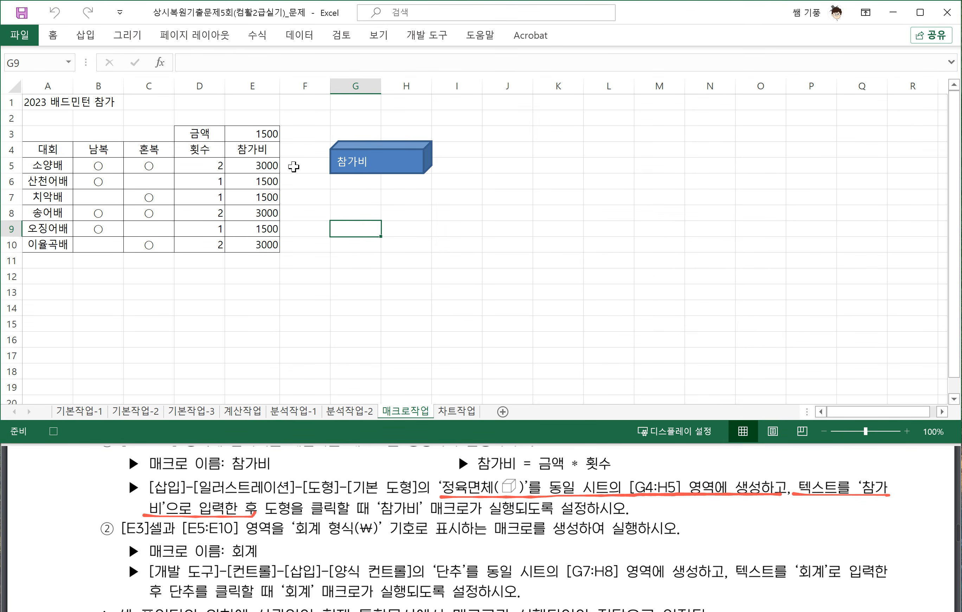
Apply the Accounting (회계) number format to E3 and E5:E10 together and stop recording the macro
{"action": "left_click", "coordinate": [264, 135]}
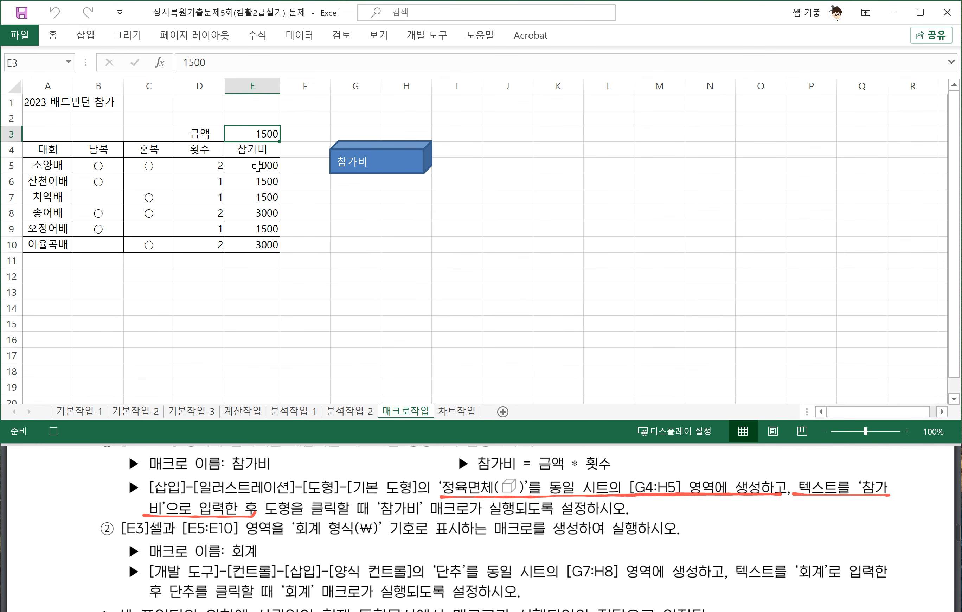
{"action": "left_click_drag", "start_coordinate": [258, 166], "coordinate": [259, 243]}
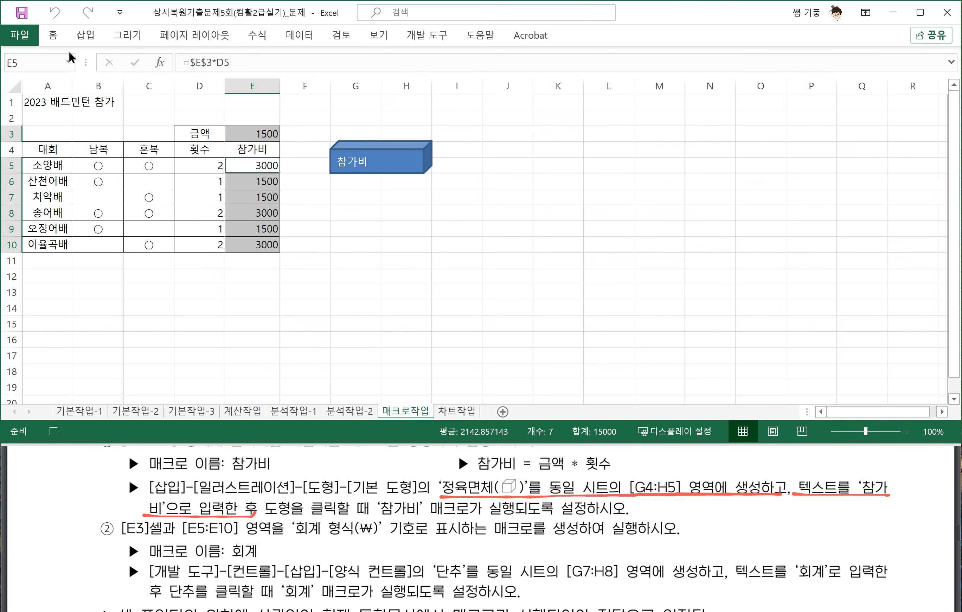
{"action": "left_click", "coordinate": [53, 36]}
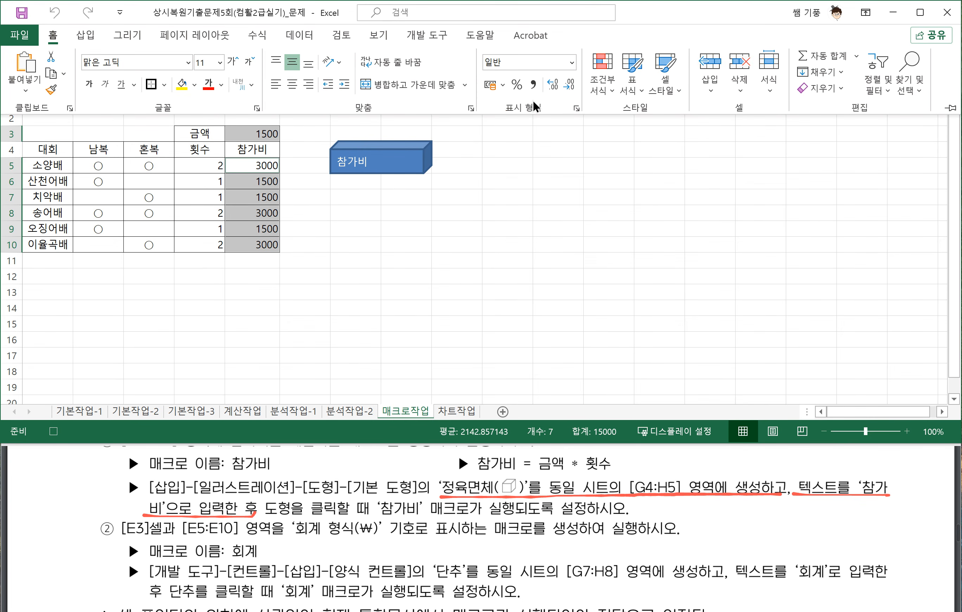
{"action": "left_click", "coordinate": [572, 62]}
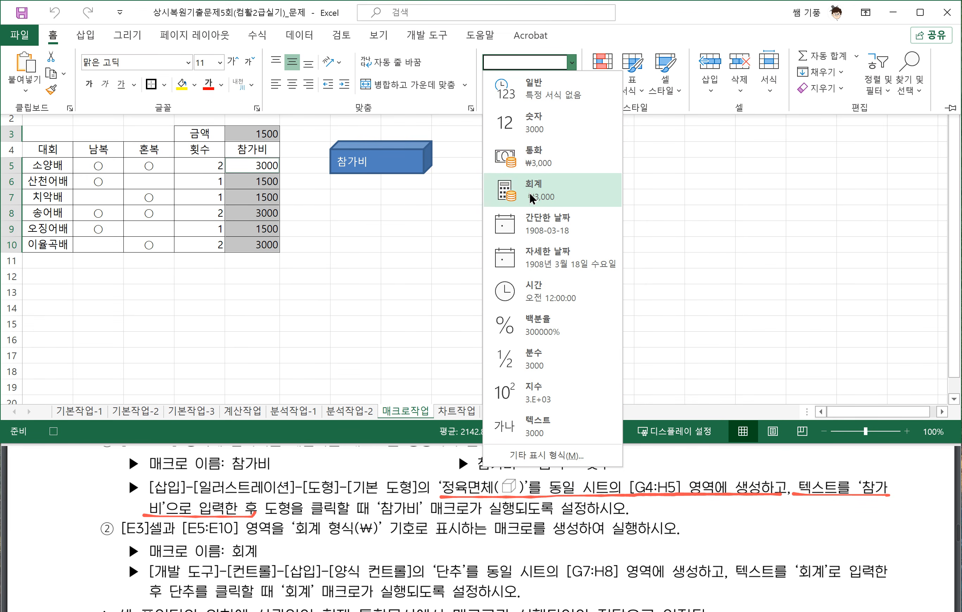
{"action": "left_click", "coordinate": [529, 192]}
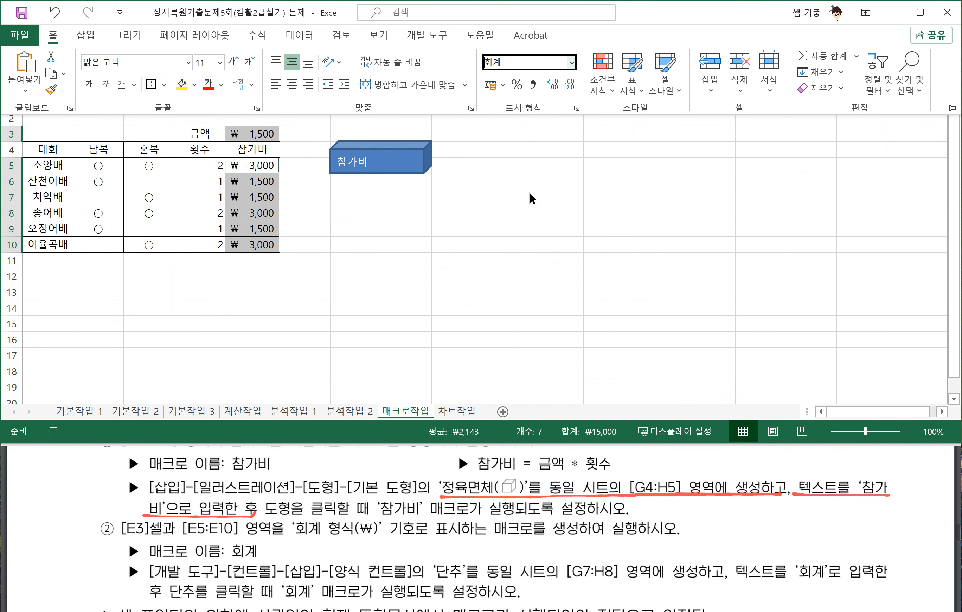
{"action": "left_click", "coordinate": [421, 35]}
{"action": "left_click", "coordinate": [95, 57]}
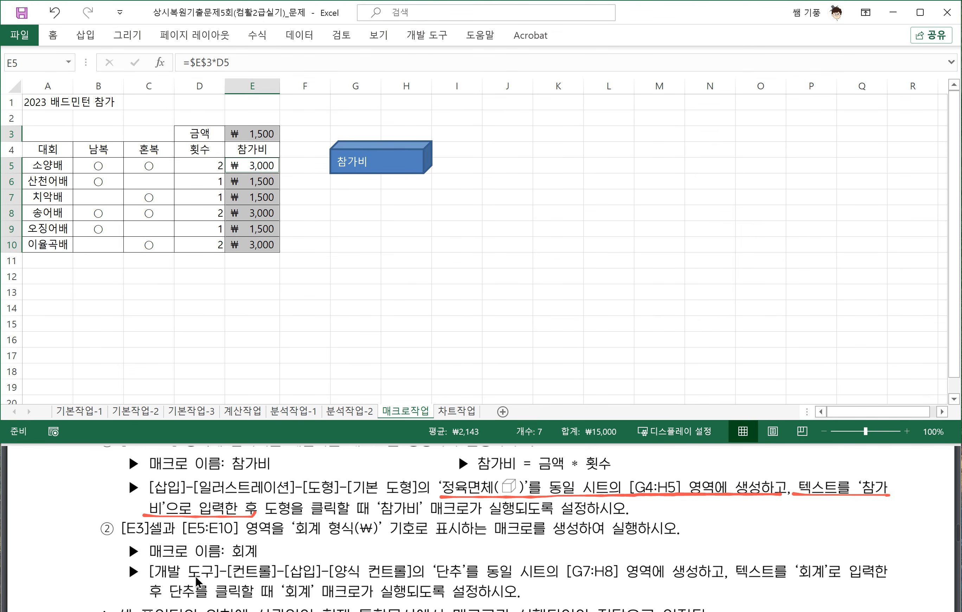
Underline the instructions for placing a 단추 over G7:H8, labelling it 회계 and linking it to the 회계 macro
{"action": "left_click", "coordinate": [453, 585]}
{"action": "left_click_drag", "start_coordinate": [433, 578], "coordinate": [513, 579]}
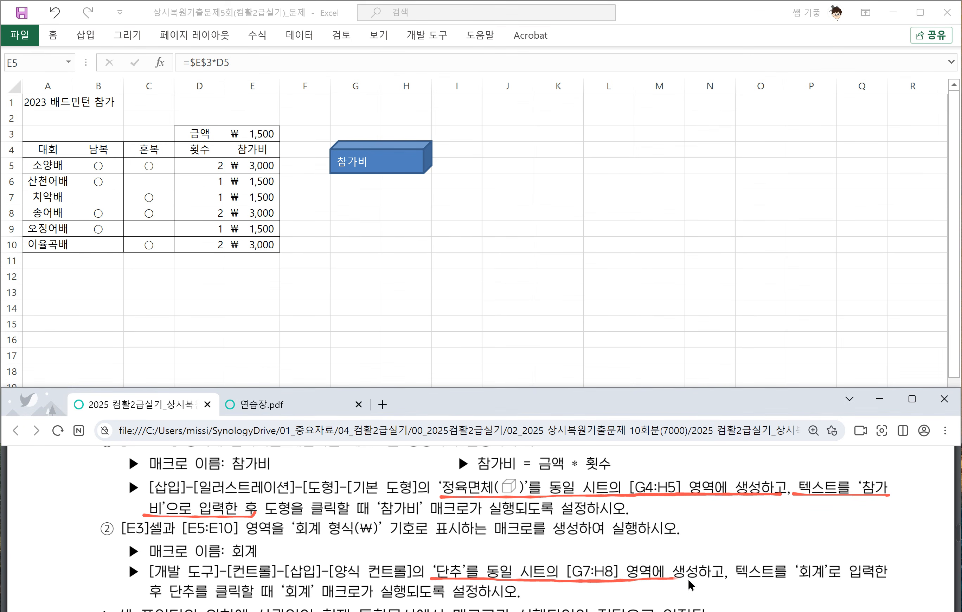
{"action": "scroll", "coordinate": [742, 583], "scroll_direction": "down", "scroll_amount": 2}
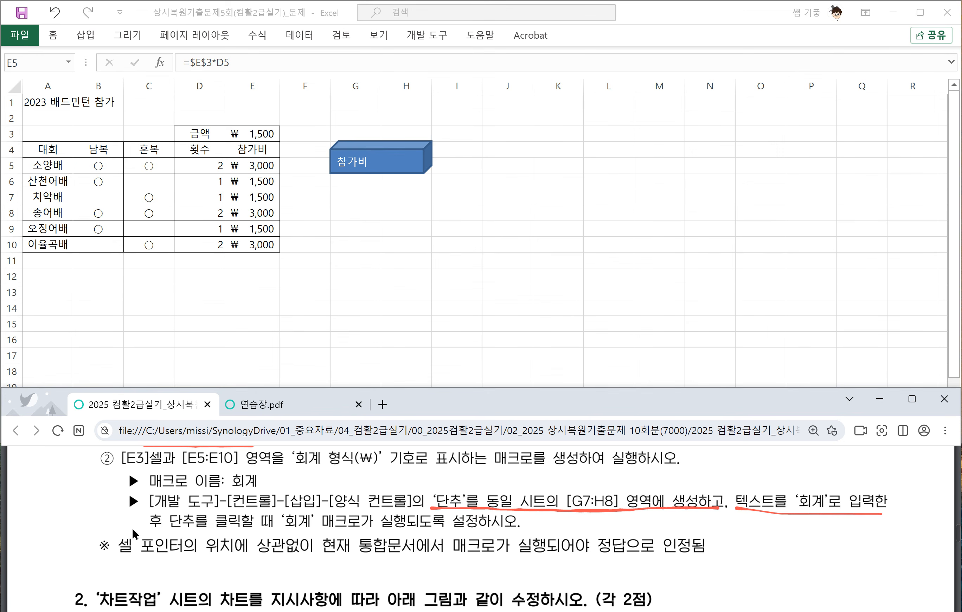
{"action": "left_click_drag", "start_coordinate": [151, 532], "coordinate": [509, 533]}
Draw a form control button fitted exactly over G7:H8 and assign the 회계 macro to it
{"action": "left_click", "coordinate": [446, 279]}
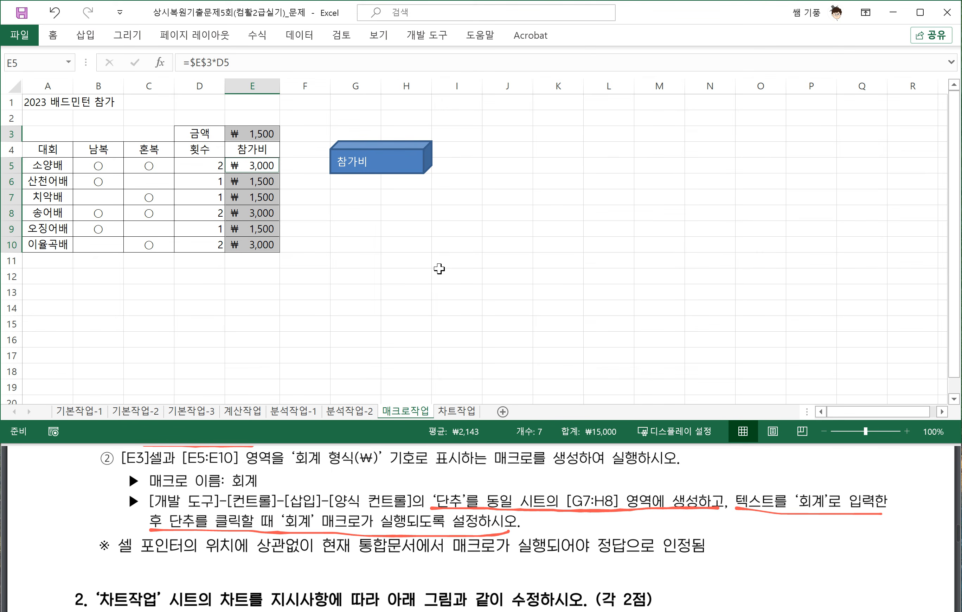
{"action": "left_click", "coordinate": [443, 279]}
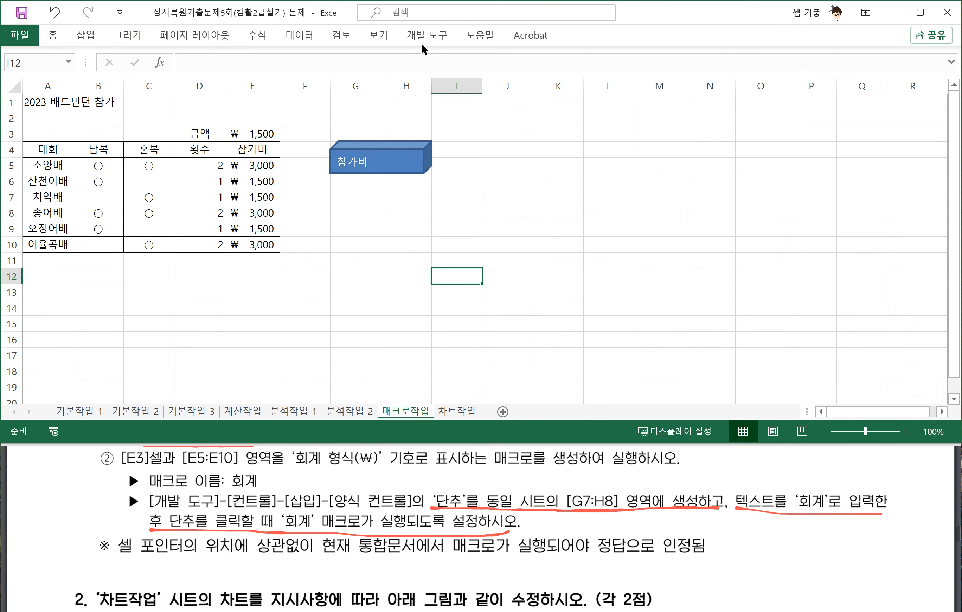
{"action": "left_click", "coordinate": [432, 33]}
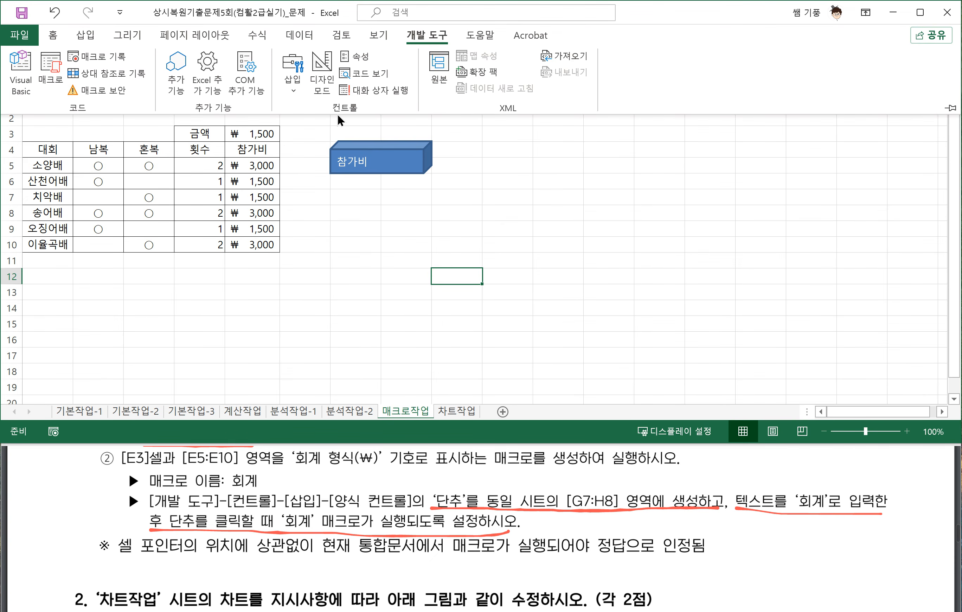
{"action": "left_click", "coordinate": [293, 90]}
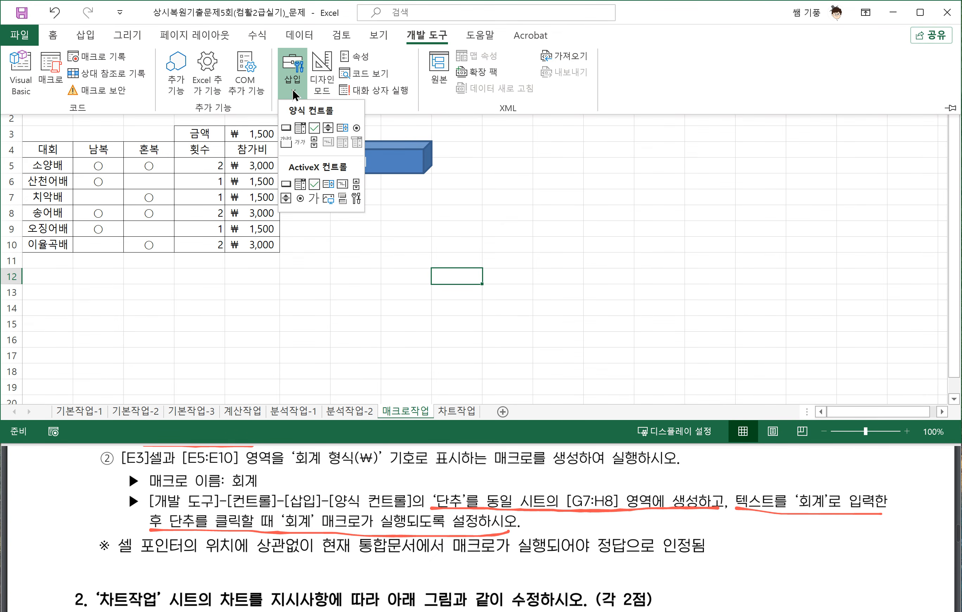
{"action": "left_click", "coordinate": [284, 128]}
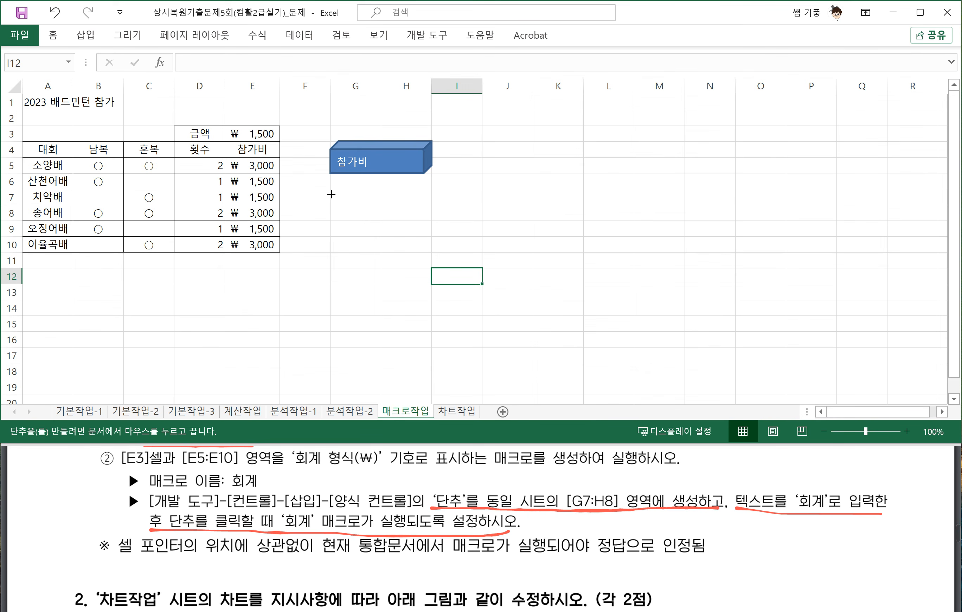
{"action": "left_click_drag", "start_coordinate": [331, 191], "coordinate": [421, 221]}
{"action": "left_click", "coordinate": [539, 176]}
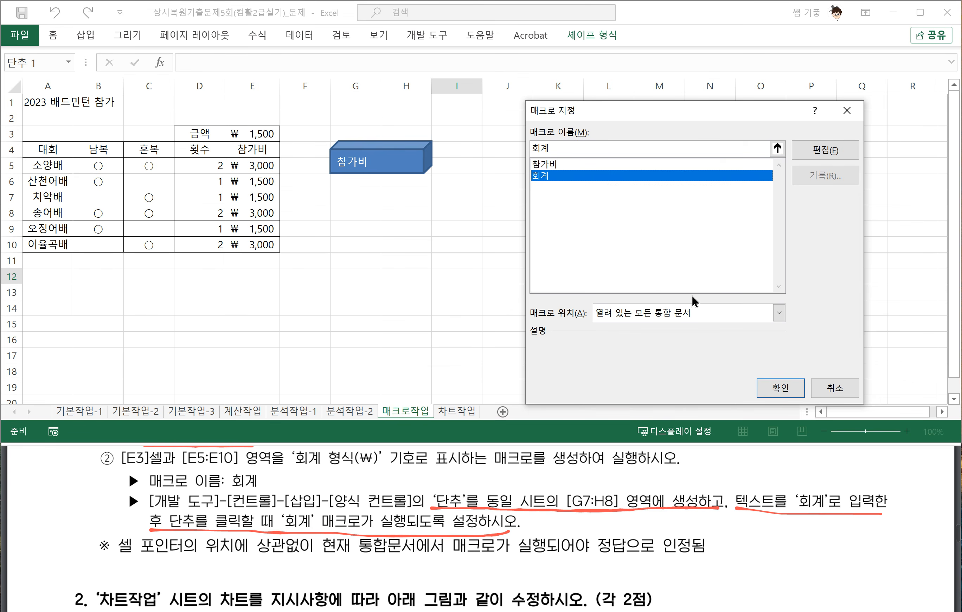
{"action": "left_click", "coordinate": [788, 392]}
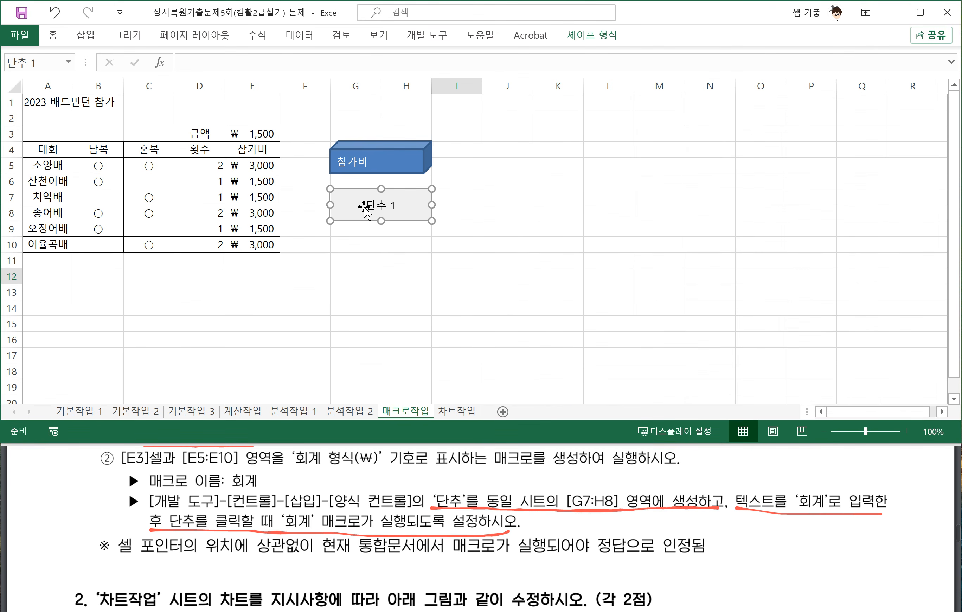
Replace the default label of the button over G7:H8 with 회계
{"action": "left_click", "coordinate": [369, 207]}
{"action": "left_click_drag", "start_coordinate": [369, 207], "coordinate": [406, 209]}
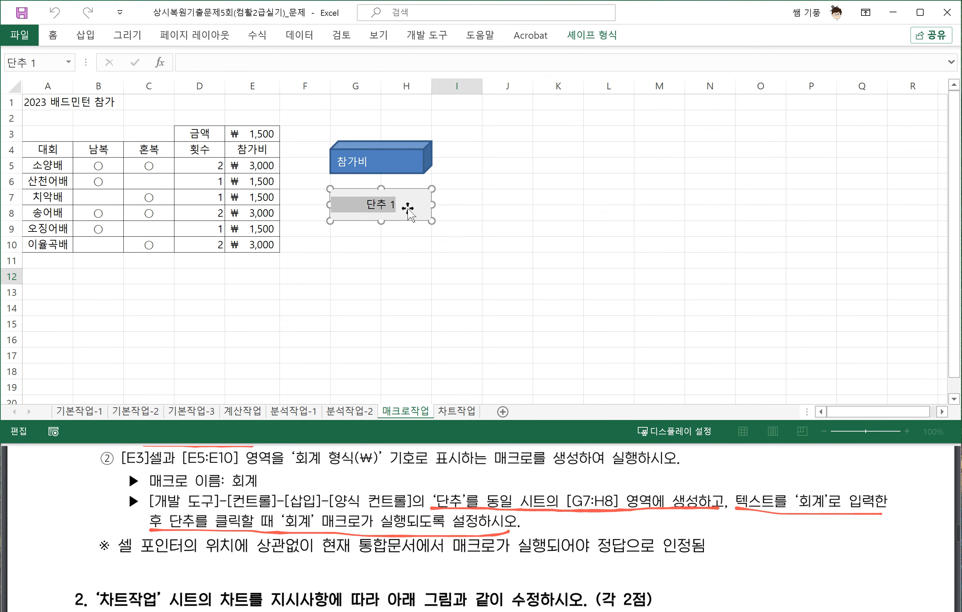
{"action": "type", "text": "회계"}
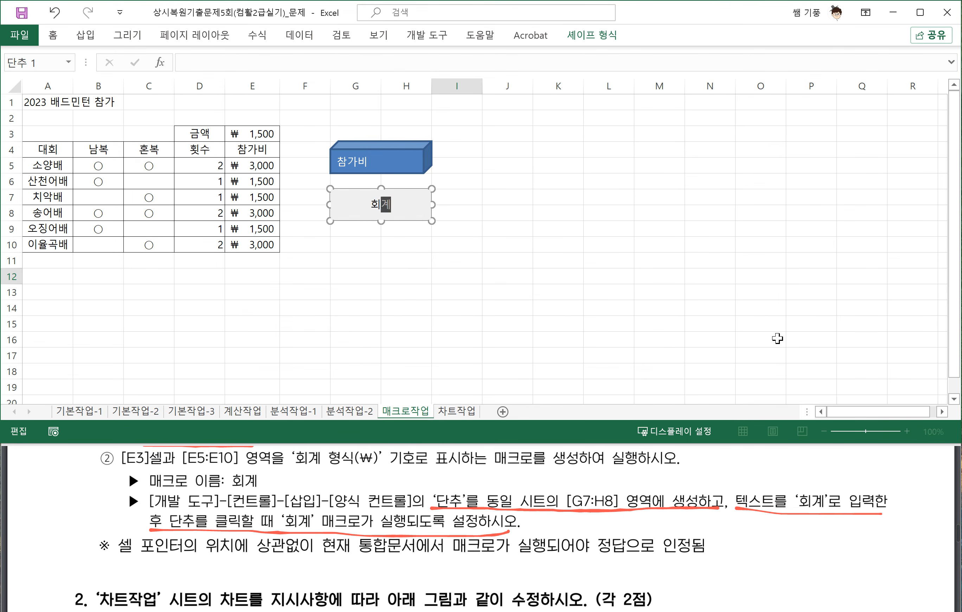
{"action": "left_click", "coordinate": [394, 260]}
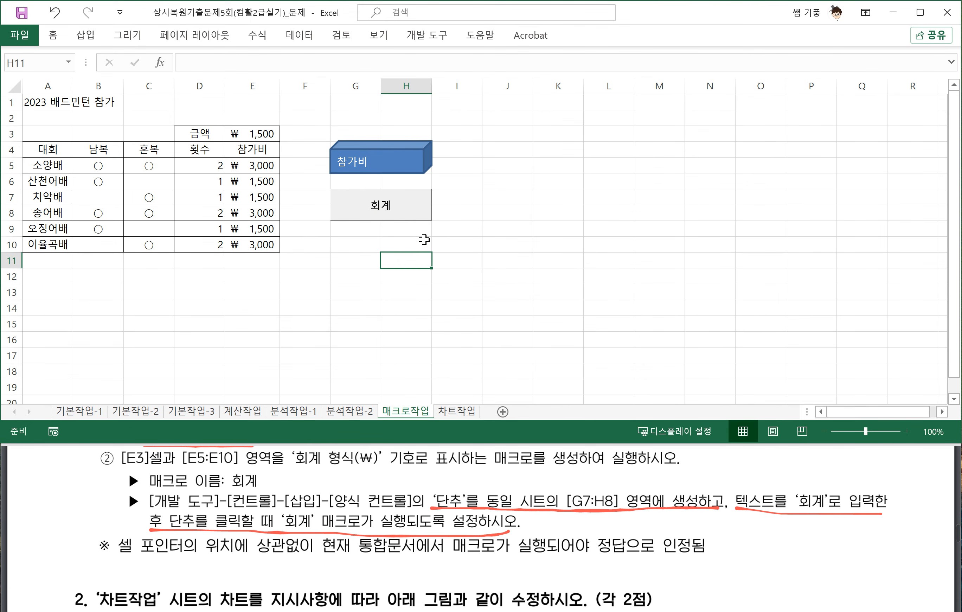
Test the 회계 button and the 참가비 cube by running each macro from an empty cell selection
{"action": "left_click", "coordinate": [406, 213]}
{"action": "left_click", "coordinate": [515, 267]}
{"action": "left_click", "coordinate": [387, 170]}
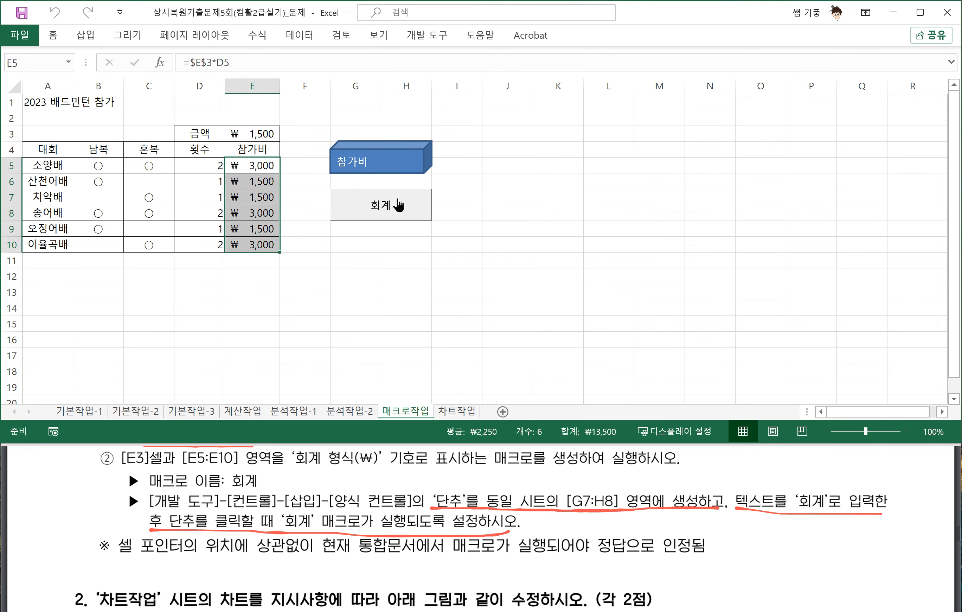
{"action": "left_click", "coordinate": [407, 292]}
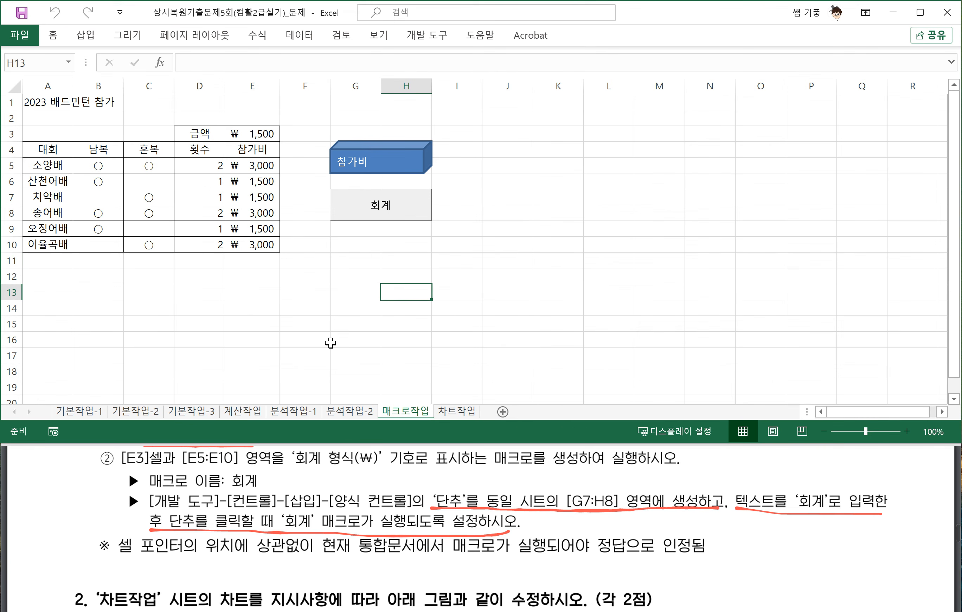
Open the 차트작업 sheet and underline the exam instruction about removing the 합계 series and 2020년 element from the chart's data range
{"action": "left_click", "coordinate": [454, 410]}
{"action": "scroll", "coordinate": [340, 484], "scroll_direction": "down", "scroll_amount": 5}
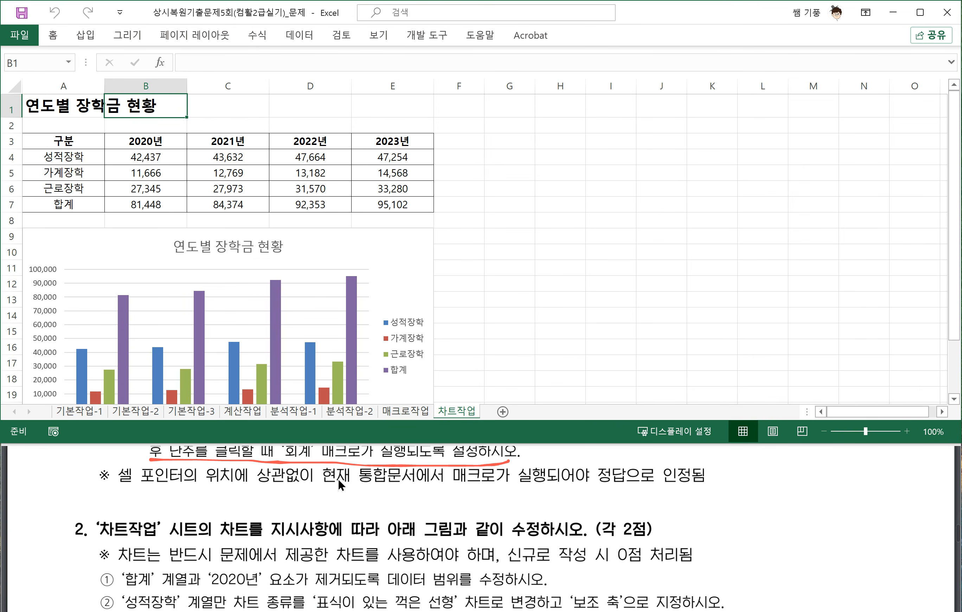
{"action": "scroll", "coordinate": [339, 483], "scroll_direction": "up", "scroll_amount": 1}
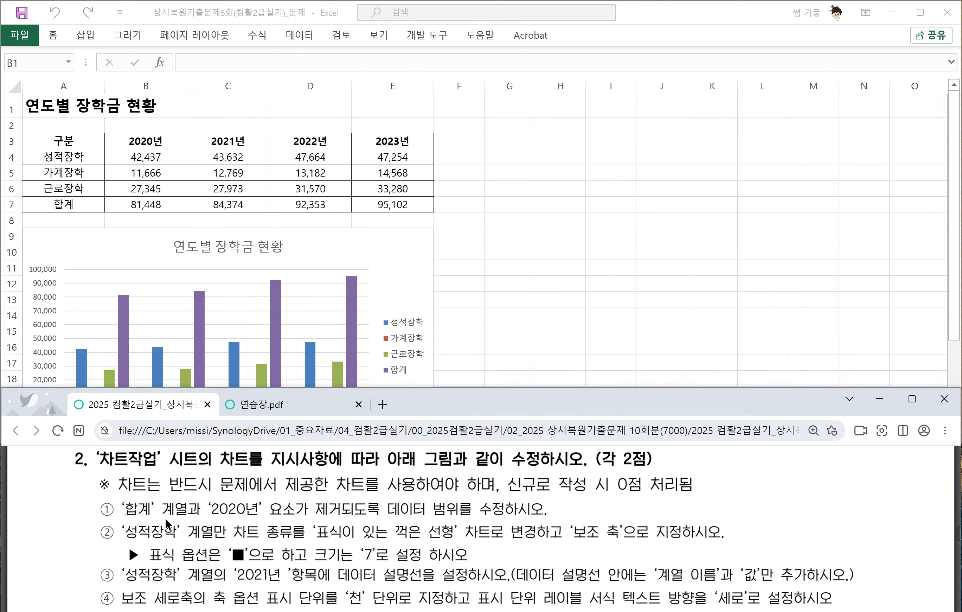
{"action": "left_click_drag", "start_coordinate": [123, 517], "coordinate": [546, 514]}
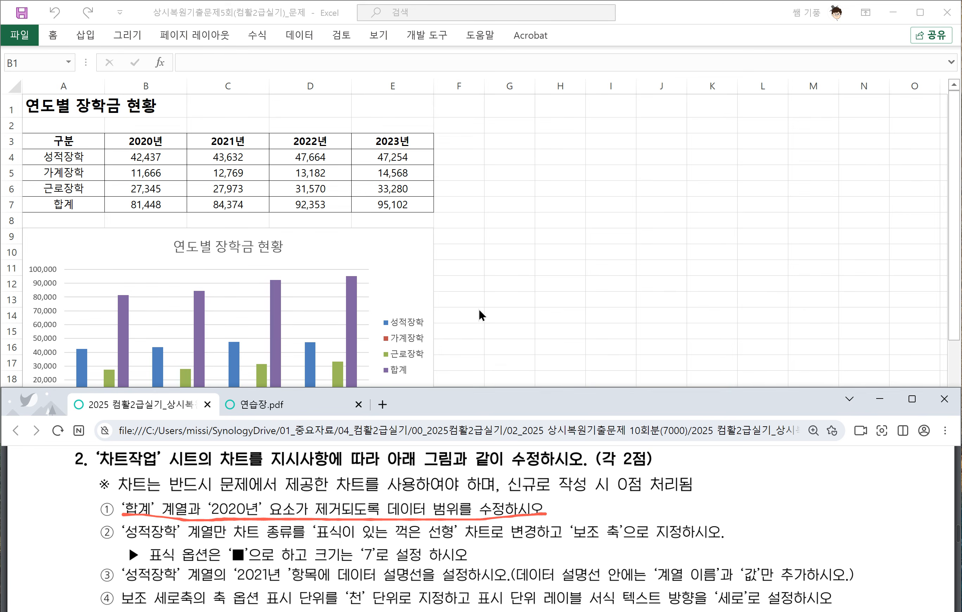
{"action": "scroll", "coordinate": [335, 288], "scroll_direction": "down", "scroll_amount": 1}
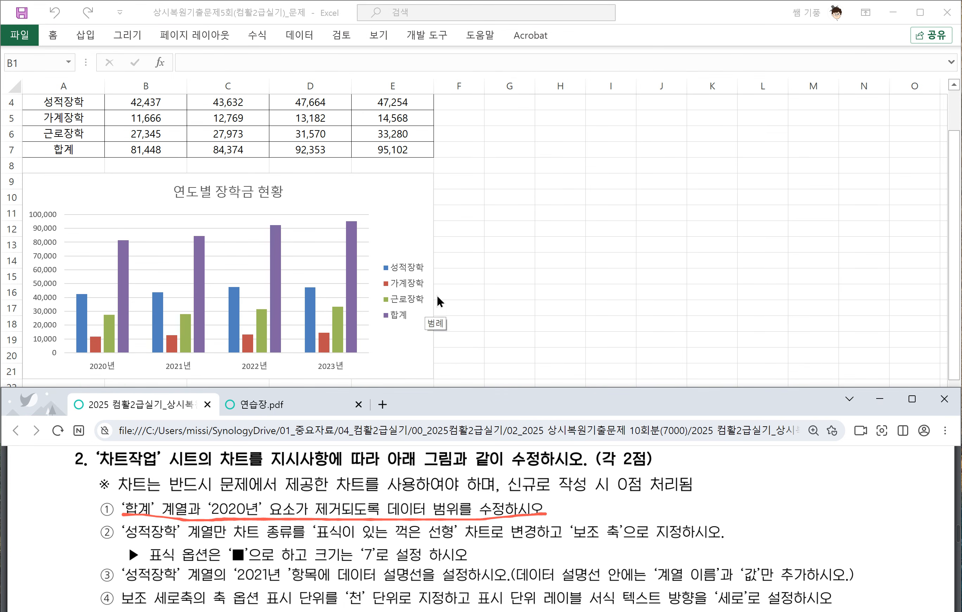
{"action": "scroll", "coordinate": [459, 287], "scroll_direction": "up", "scroll_amount": 1}
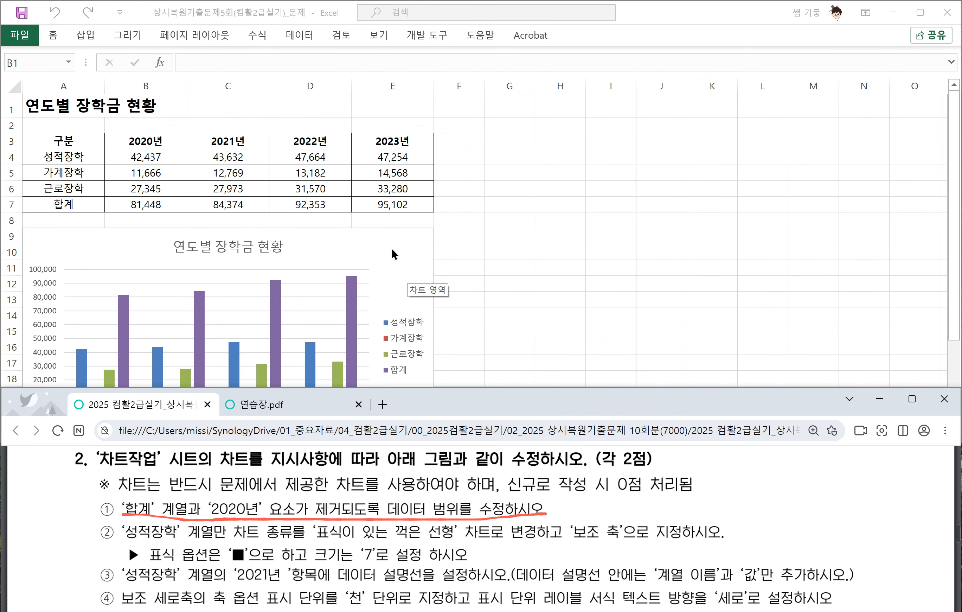
Try excluding 2020년 and 합계 by resizing the chart's highlighted source range to C4:E6 on the sheet, and undo it
{"action": "left_click", "coordinate": [398, 252]}
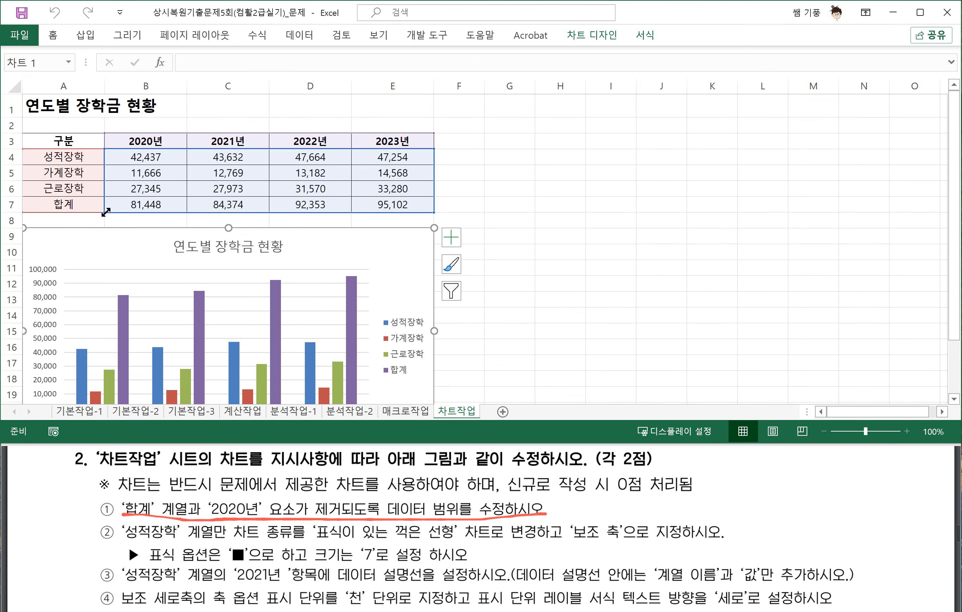
{"action": "left_click_drag", "start_coordinate": [106, 208], "coordinate": [184, 198]}
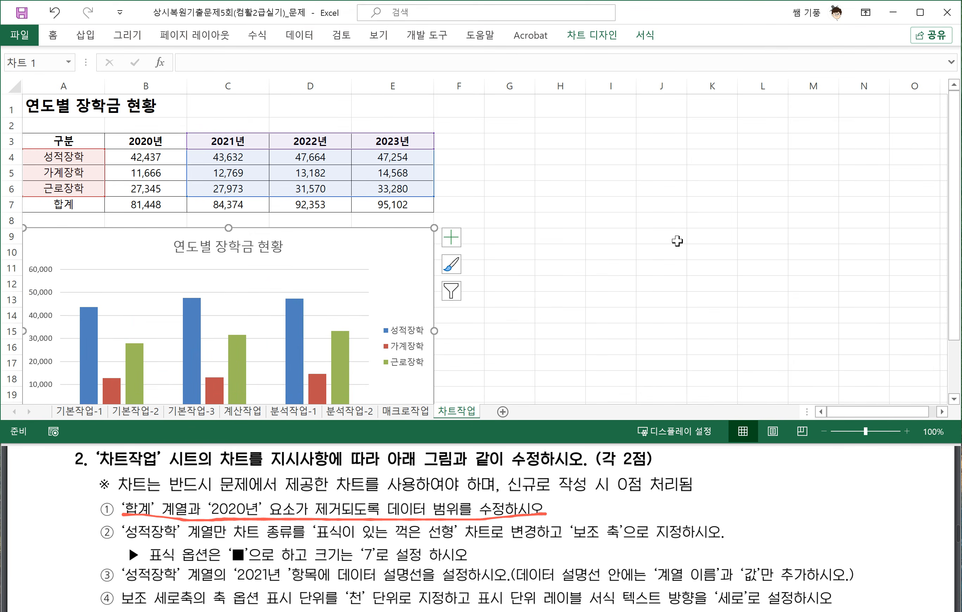
{"action": "scroll", "coordinate": [527, 574], "scroll_direction": "down", "scroll_amount": 5}
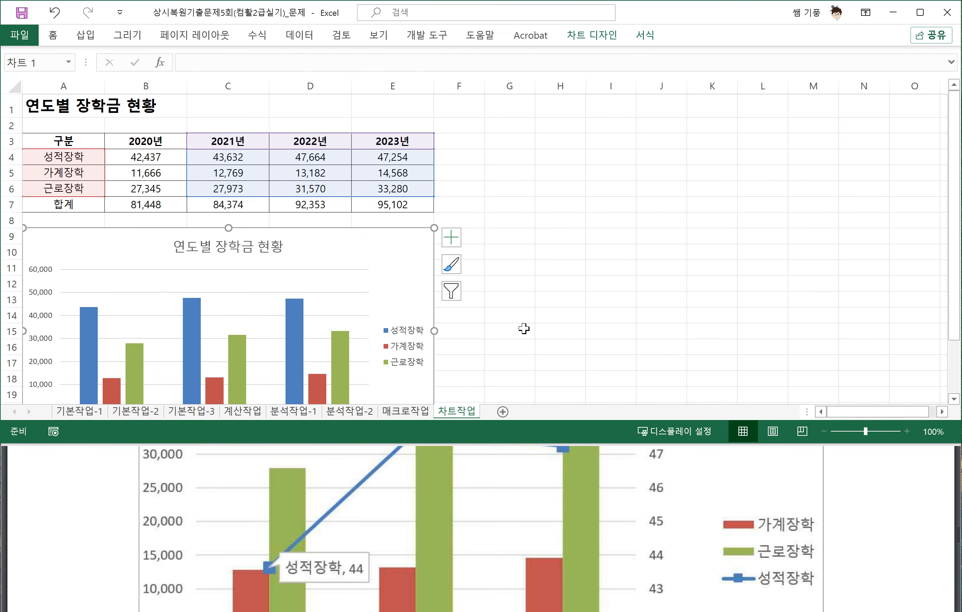
{"action": "left_click", "coordinate": [494, 361]}
{"action": "left_click", "coordinate": [381, 281]}
{"action": "key", "text": "ctrl+z"}
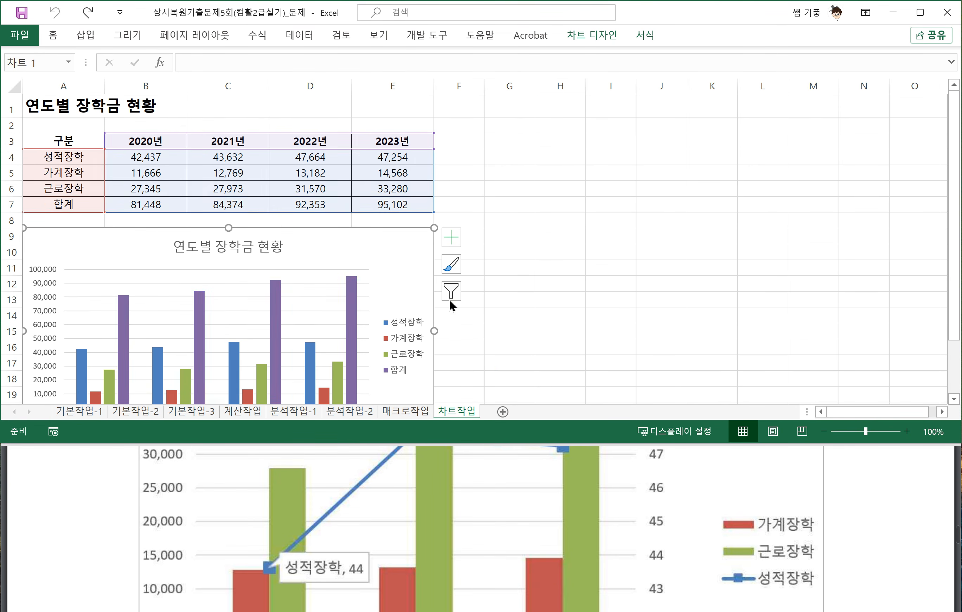
Remove the 합계 series from the chart through the data source settings
{"action": "right_click", "coordinate": [405, 260]}
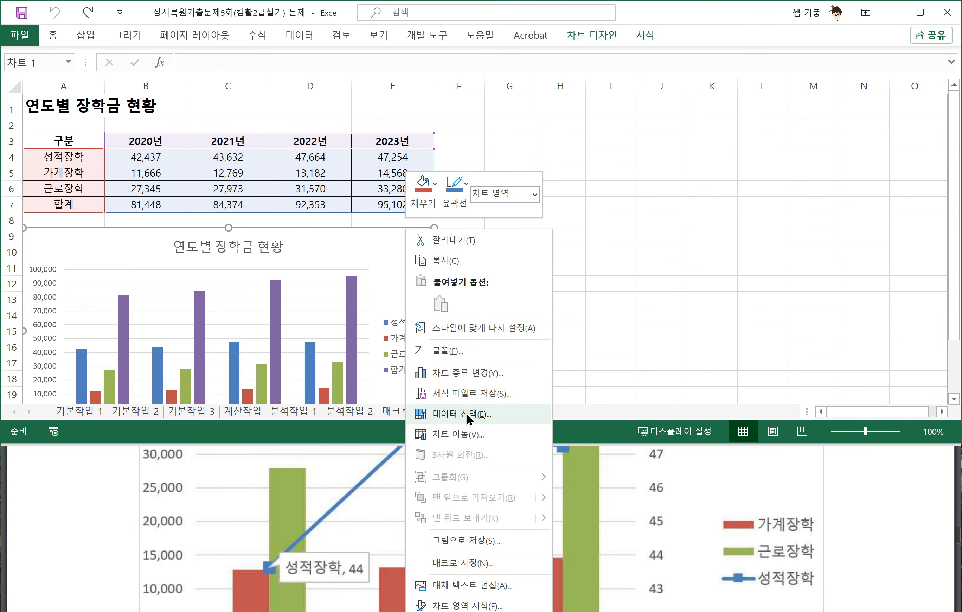
{"action": "left_click", "coordinate": [466, 413]}
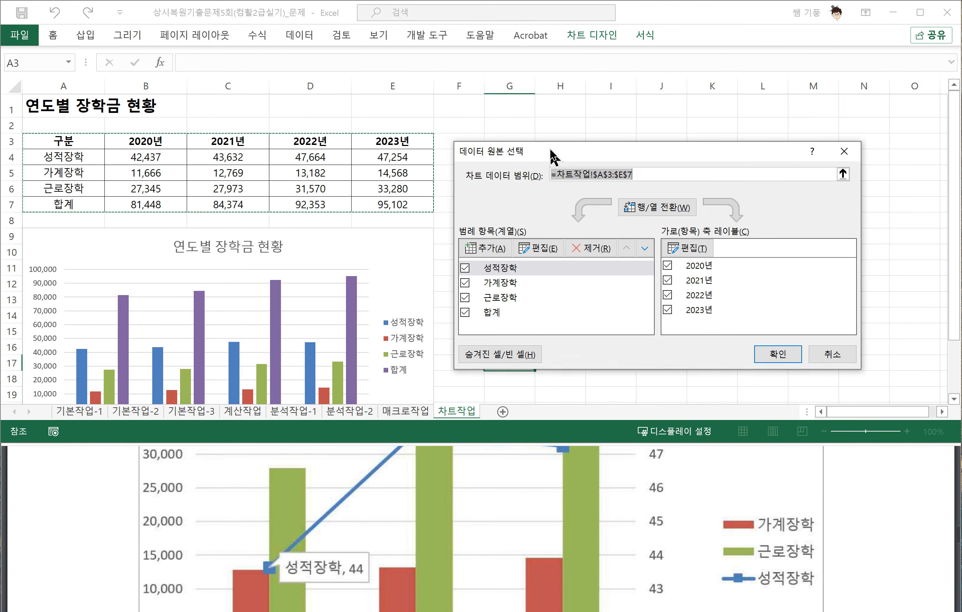
{"action": "left_click", "coordinate": [476, 290]}
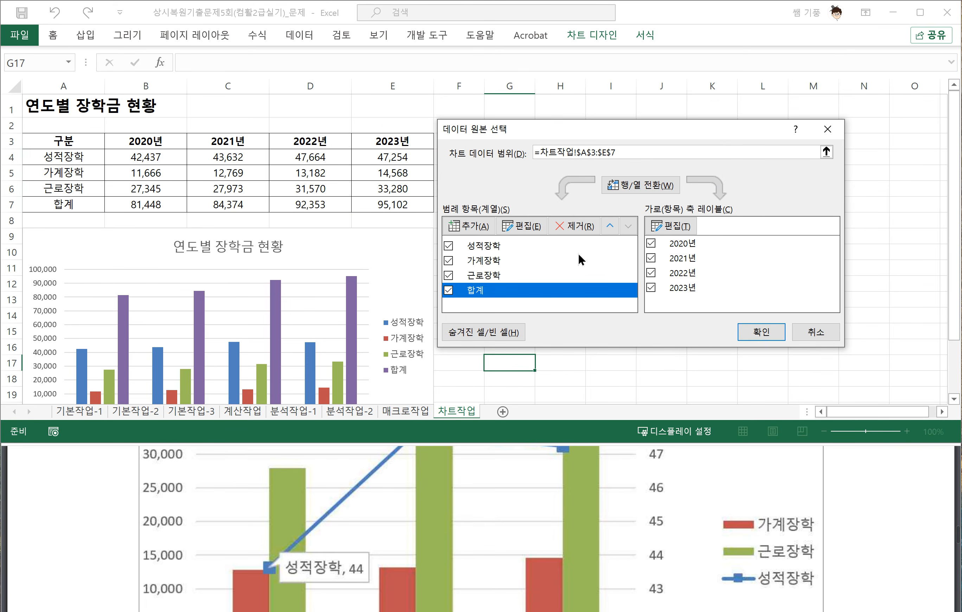
{"action": "left_click", "coordinate": [583, 229]}
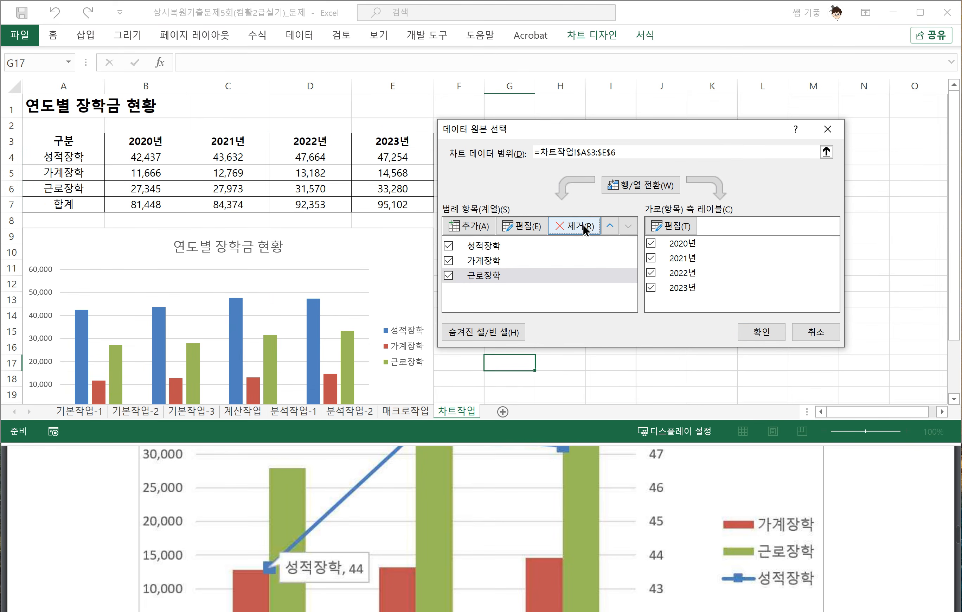
Swap the chart's rows and columns to remove 2020년, swap them back, and undo the data source change
{"action": "left_click", "coordinate": [632, 186]}
{"action": "left_click", "coordinate": [475, 247]}
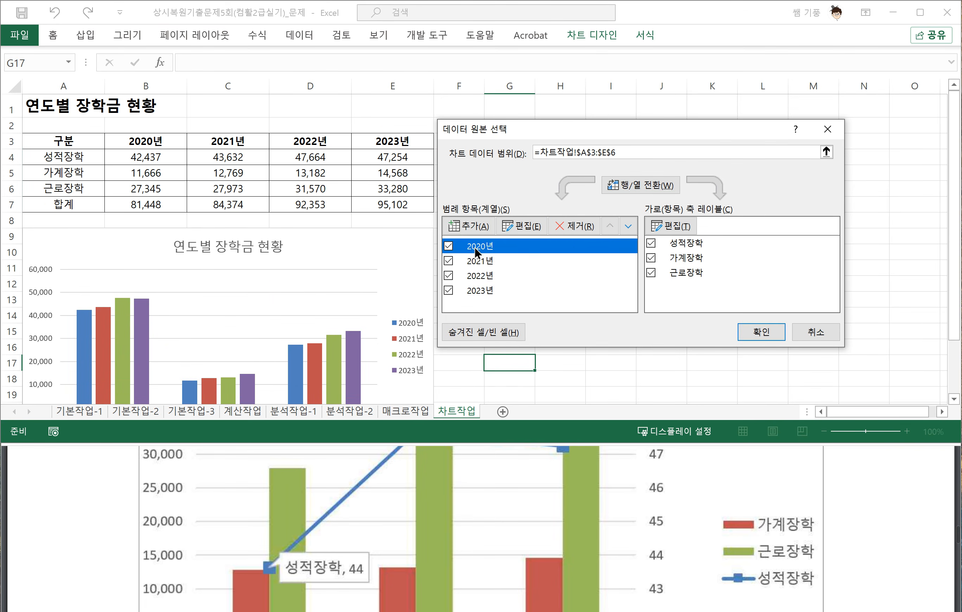
{"action": "left_click", "coordinate": [571, 228]}
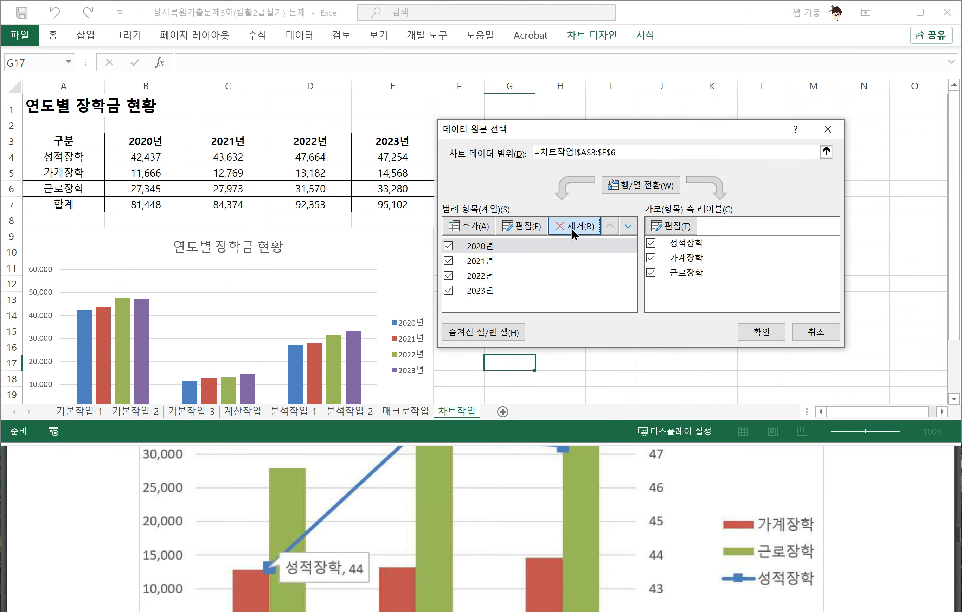
{"action": "left_click", "coordinate": [637, 182]}
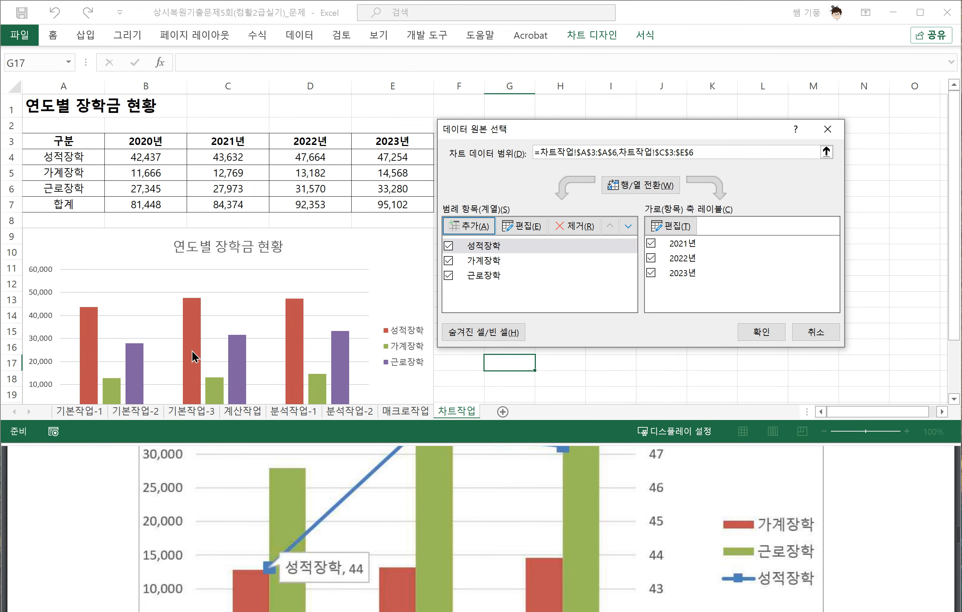
{"action": "left_click", "coordinate": [760, 332]}
{"action": "scroll", "coordinate": [359, 369], "scroll_direction": "down", "scroll_amount": 1}
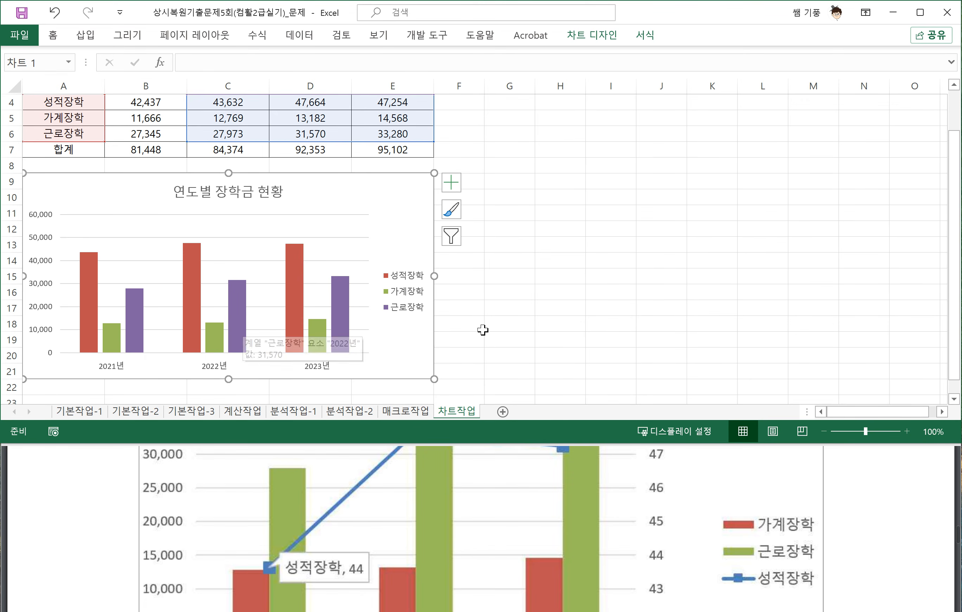
{"action": "scroll", "coordinate": [410, 316], "scroll_direction": "up", "scroll_amount": 1}
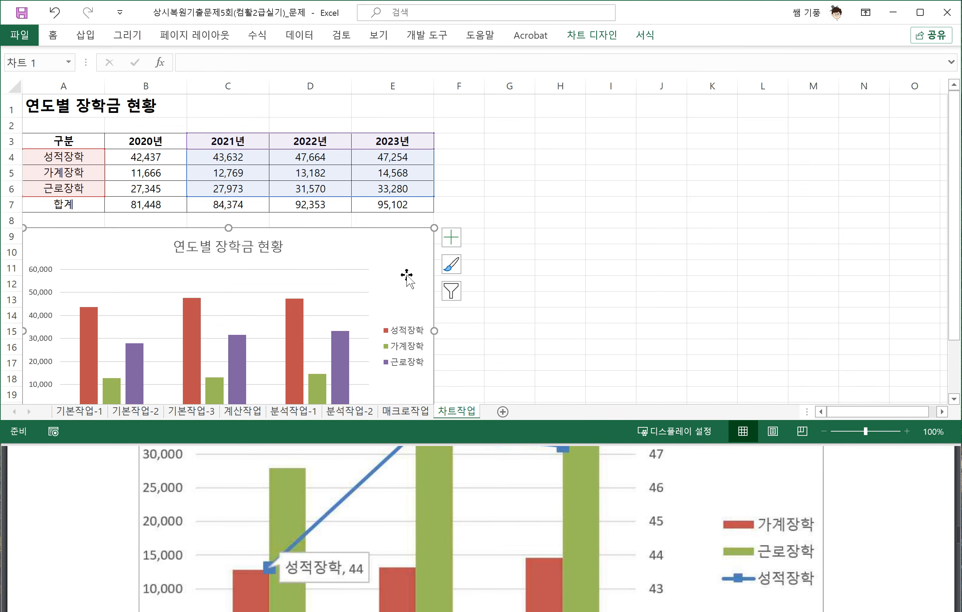
{"action": "key", "text": "ctrl+z"}
Replace the chart's data range with A3:A6 and C3:E6 to leave out the 합계 series and 2020년 element
{"action": "left_click", "coordinate": [400, 263]}
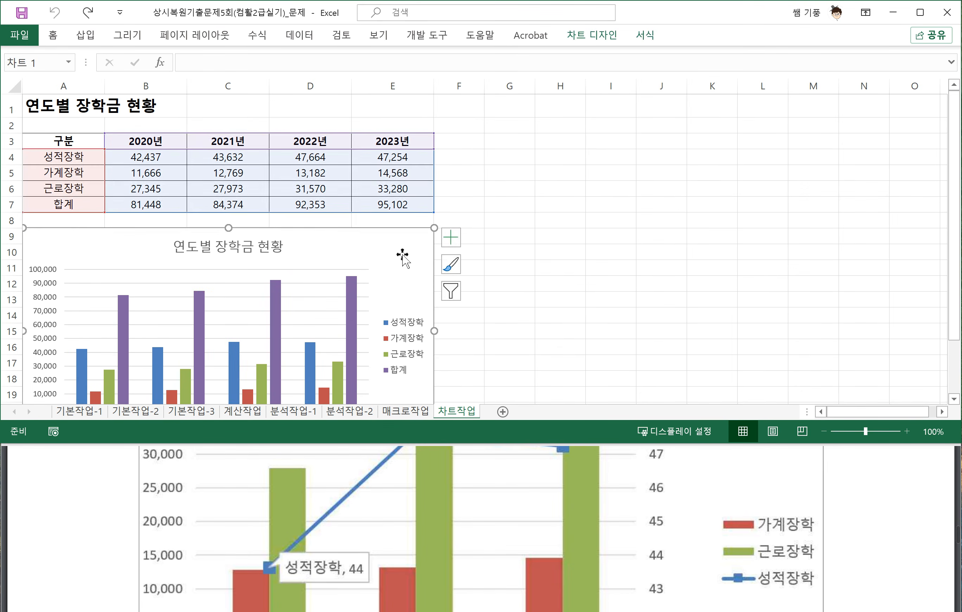
{"action": "right_click", "coordinate": [402, 255]}
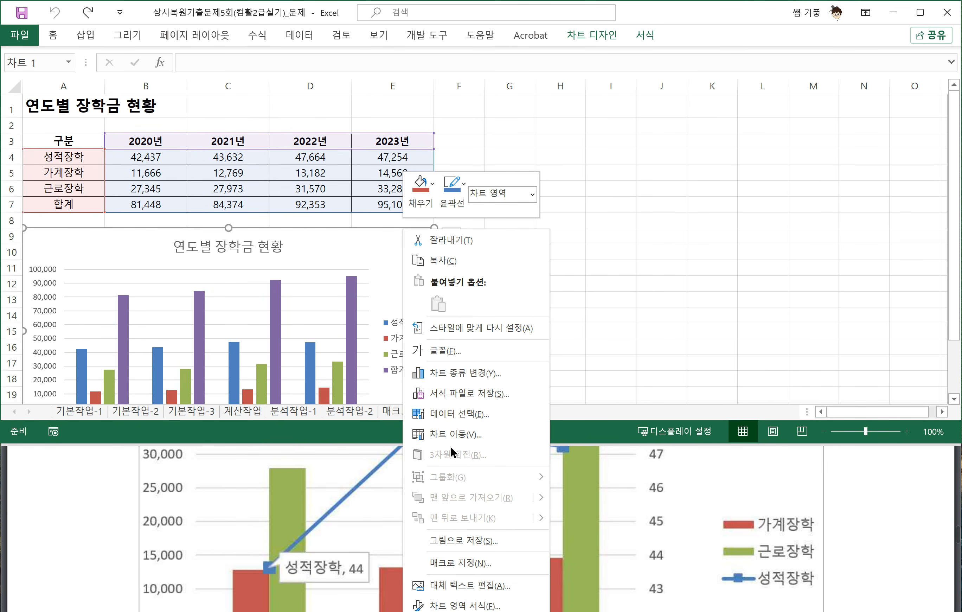
{"action": "left_click", "coordinate": [460, 415]}
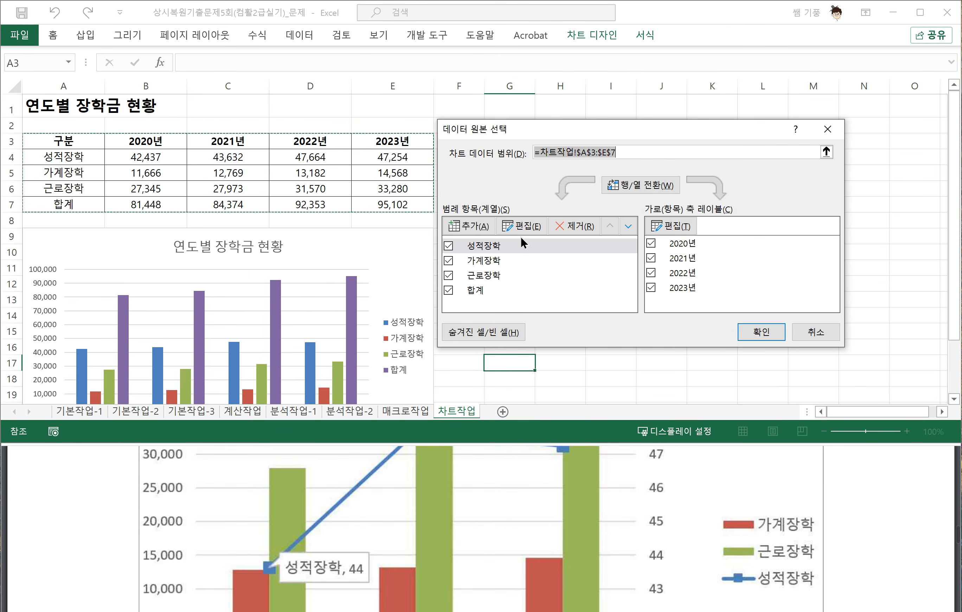
{"action": "left_click", "coordinate": [614, 151]}
{"action": "left_click_drag", "start_coordinate": [614, 152], "coordinate": [517, 153]}
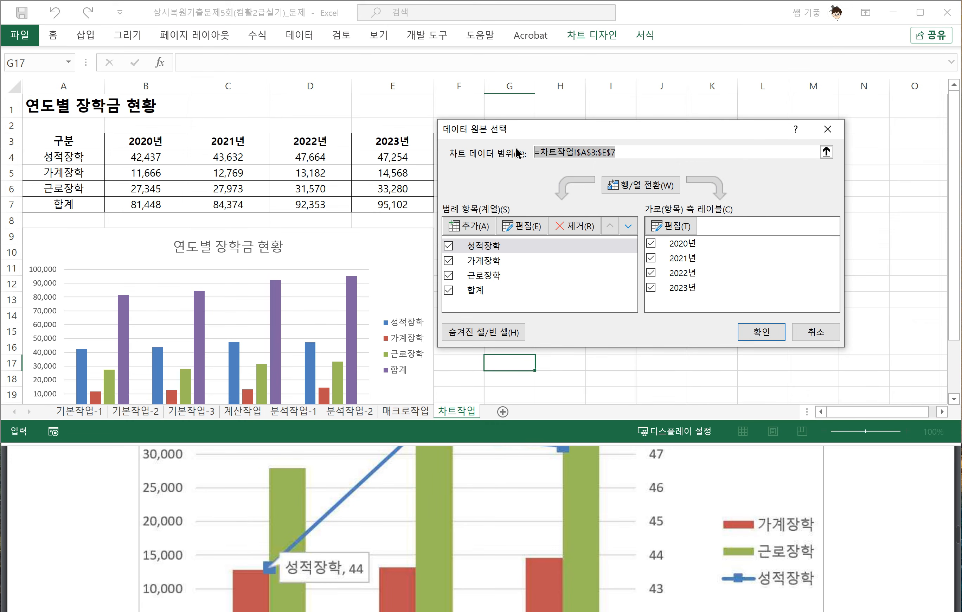
{"action": "key", "text": "BackSpace"}
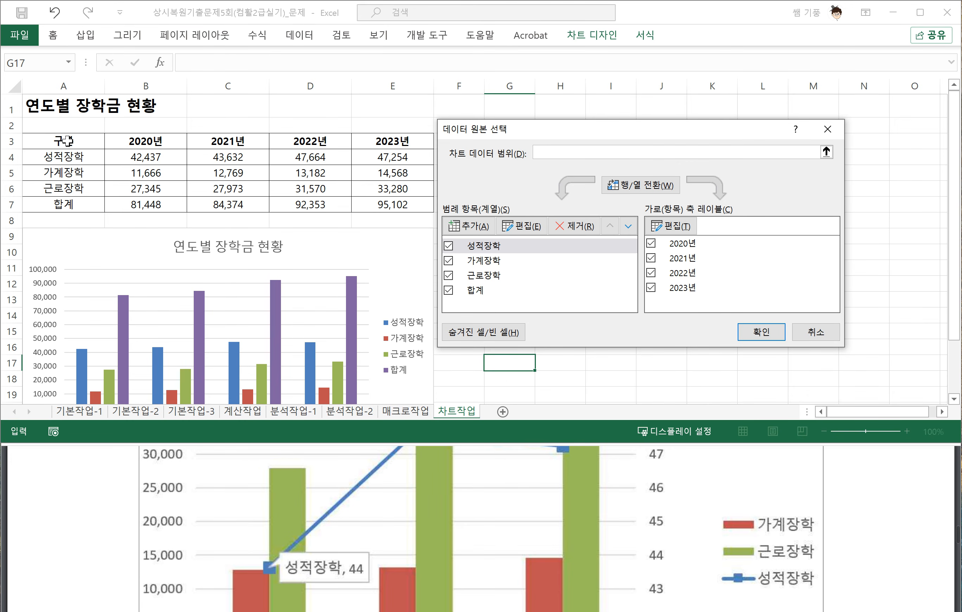
{"action": "left_click_drag", "start_coordinate": [66, 141], "coordinate": [72, 184]}
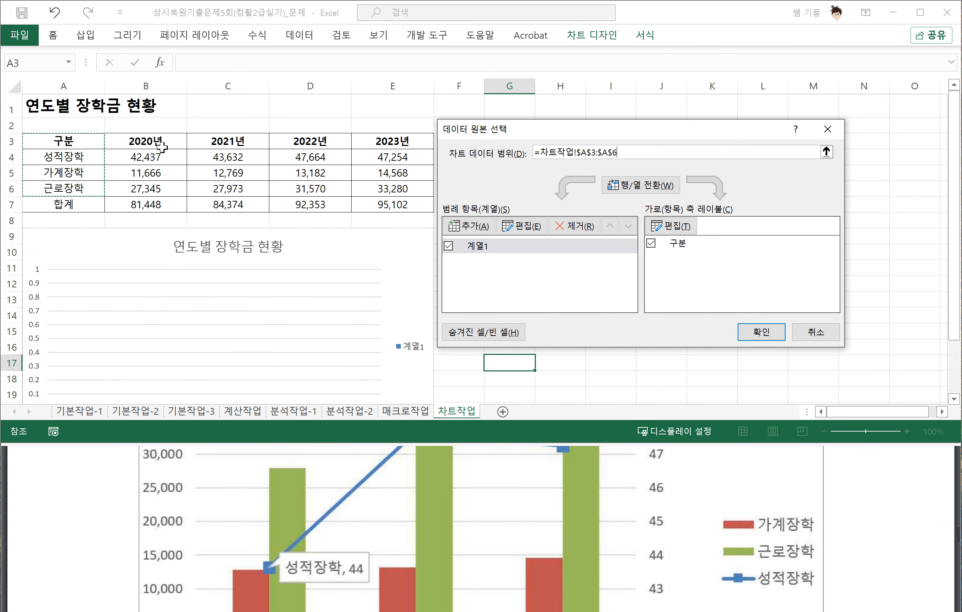
{"action": "left_click_drag", "start_coordinate": [221, 141], "coordinate": [393, 195]}
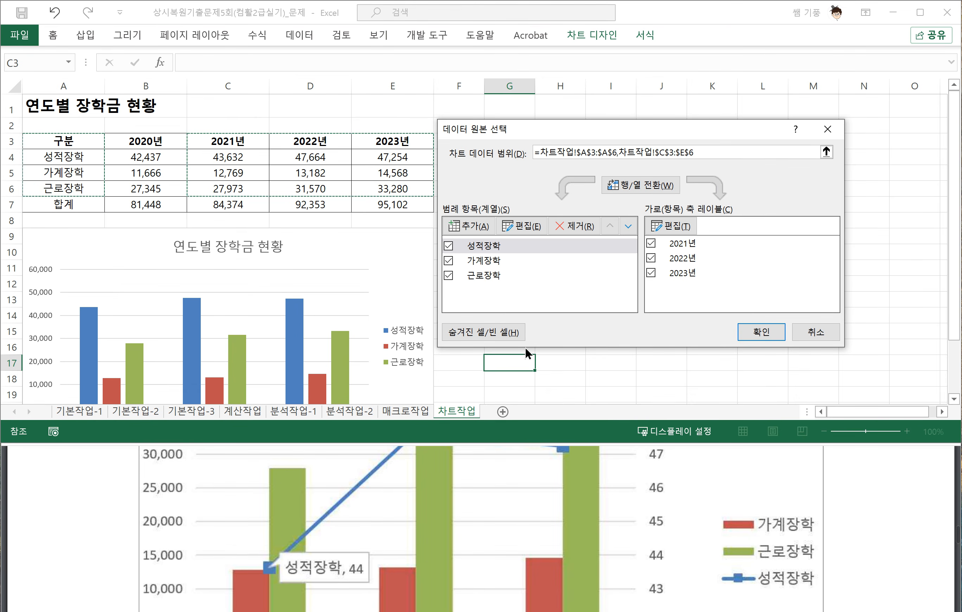
{"action": "left_click", "coordinate": [763, 334]}
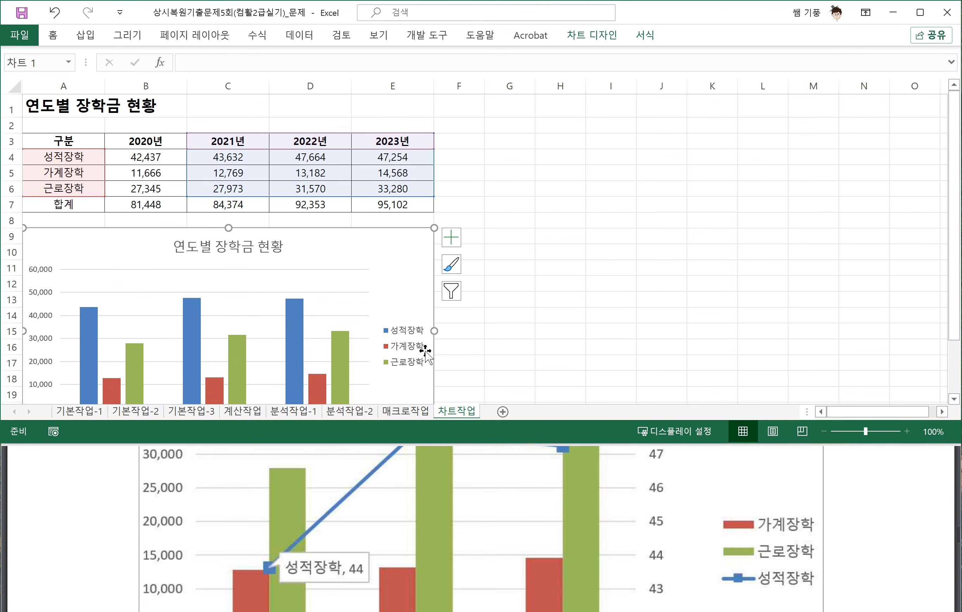
Underline the instruction to change only the 성적장학 series to a line with markers on the secondary axis
{"action": "scroll", "coordinate": [370, 455], "scroll_direction": "up", "scroll_amount": 10}
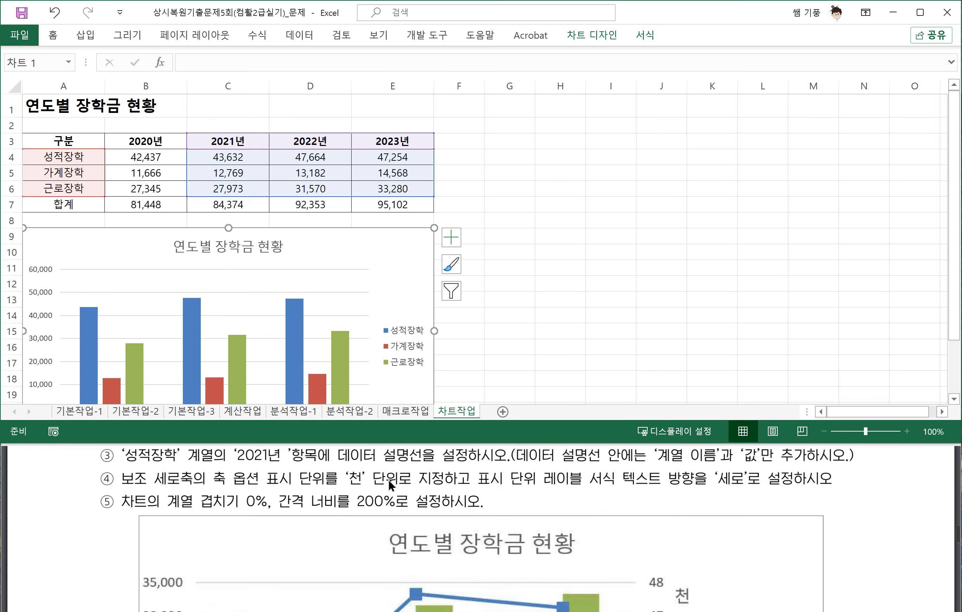
{"action": "scroll", "coordinate": [404, 491], "scroll_direction": "down", "scroll_amount": 3}
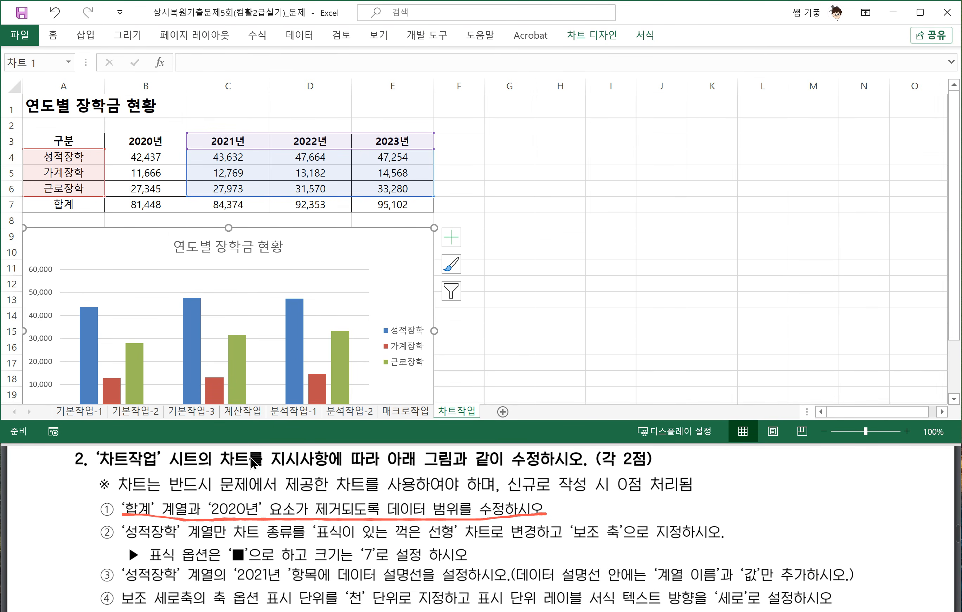
{"action": "mouse_move", "coordinate": [128, 540]}
{"action": "left_mouse_down"}
{"action": "mouse_move", "coordinate": [203, 550]}
{"action": "mouse_move", "coordinate": [259, 540]}
{"action": "mouse_move", "coordinate": [464, 545]}
{"action": "left_mouse_up"}
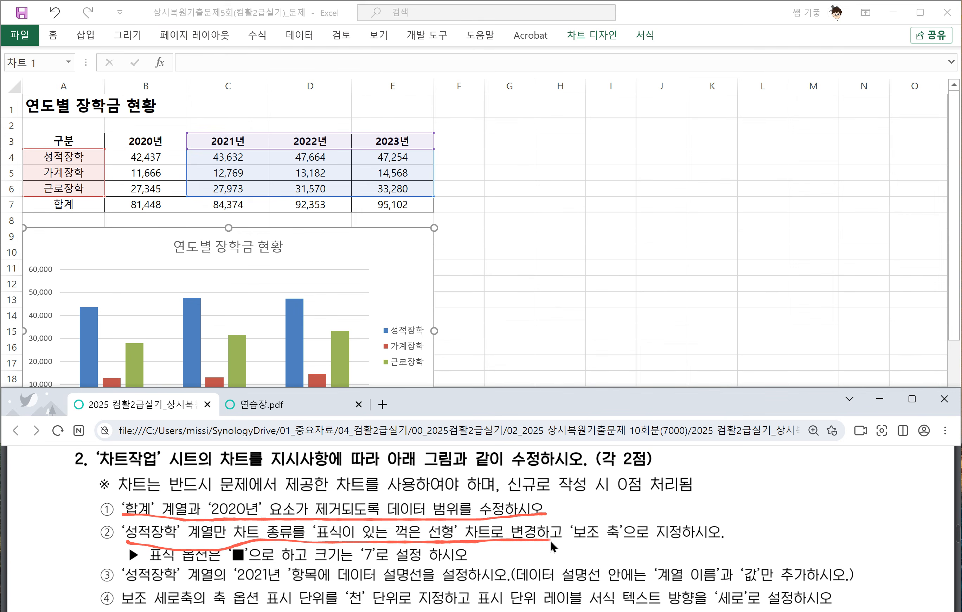
{"action": "scroll", "coordinate": [495, 314], "scroll_direction": "down", "scroll_amount": 1}
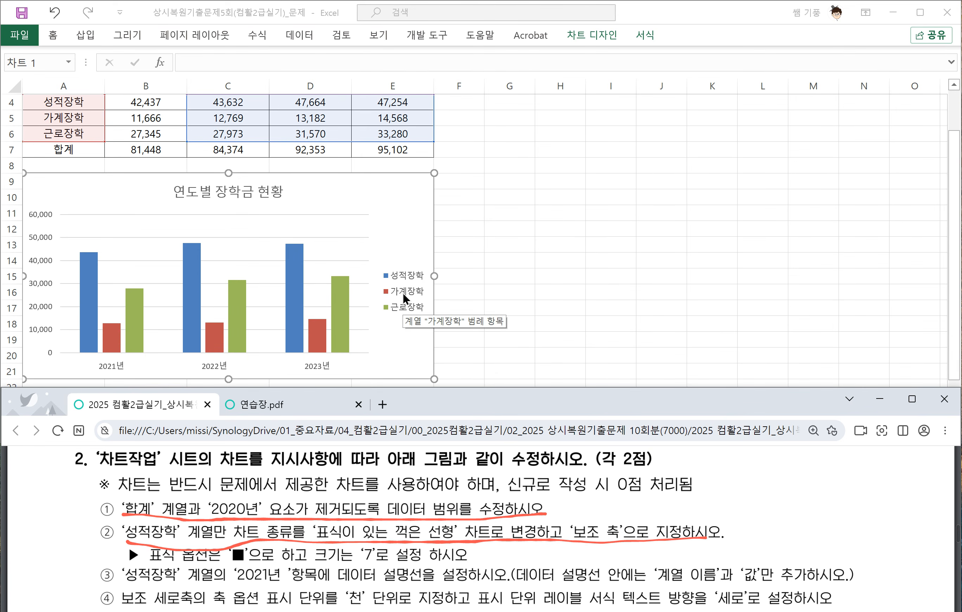
{"action": "left_click", "coordinate": [291, 288]}
{"action": "left_click", "coordinate": [294, 290]}
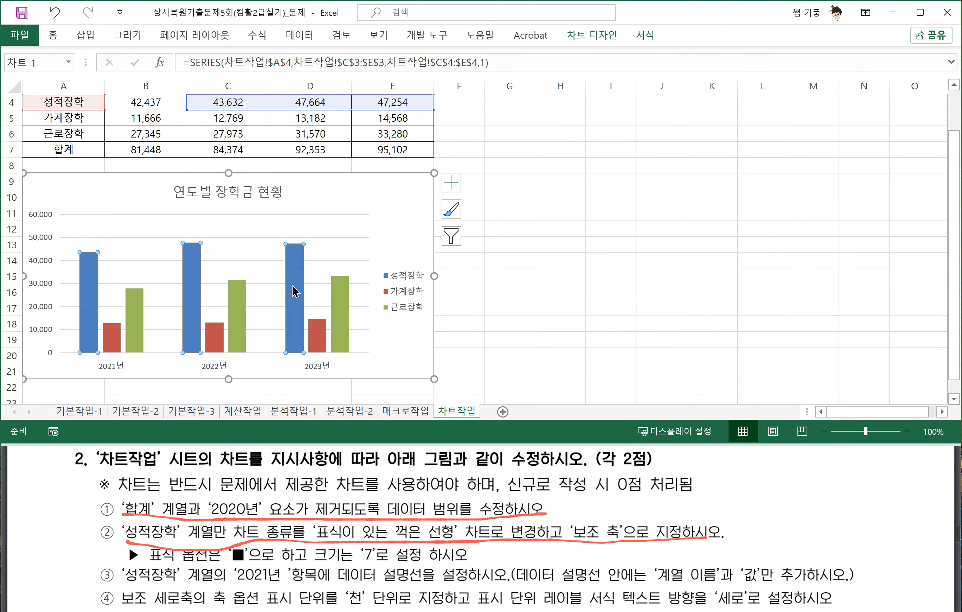
{"action": "right_click", "coordinate": [292, 287]}
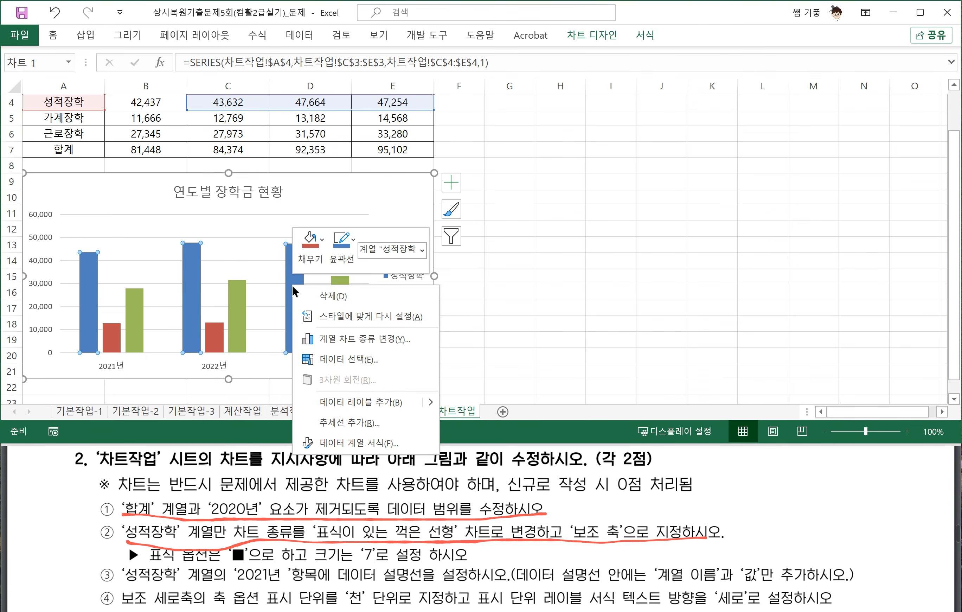
{"action": "left_click", "coordinate": [344, 339]}
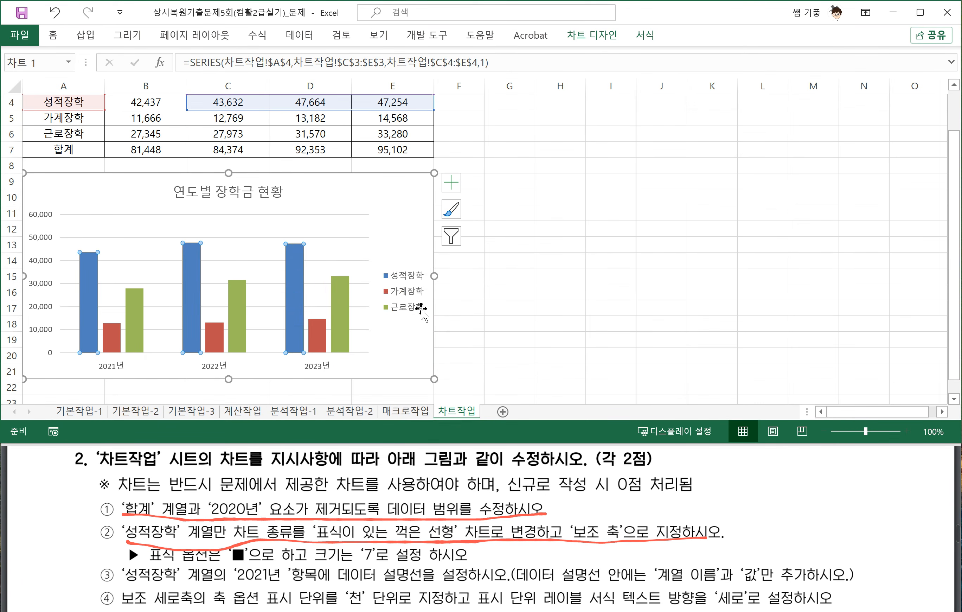
Change only the 성적장학 series to a line with markers (표식이 있는 꺾은선형) plotted on the secondary axis
{"action": "left_click", "coordinate": [399, 293]}
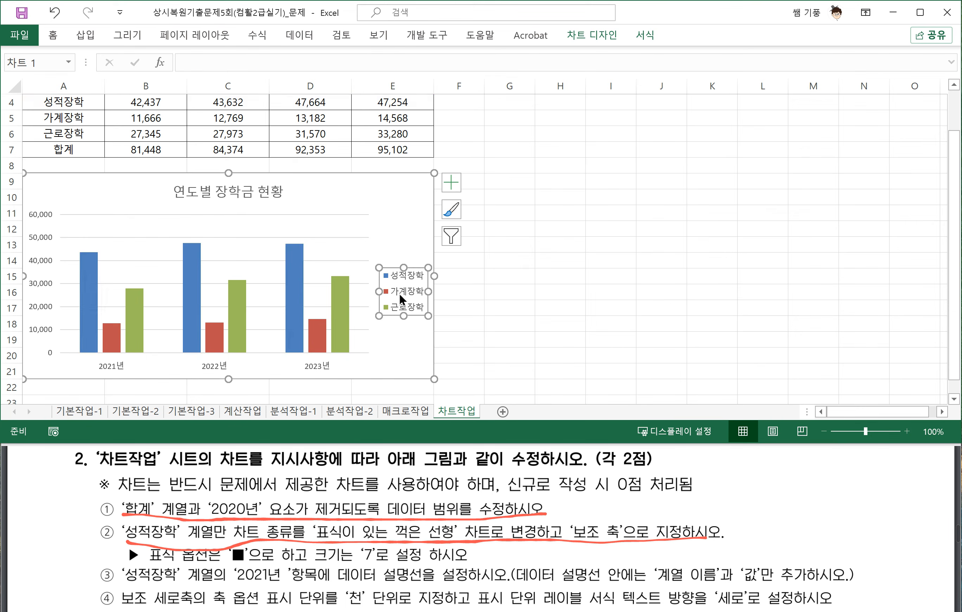
{"action": "left_click", "coordinate": [405, 273]}
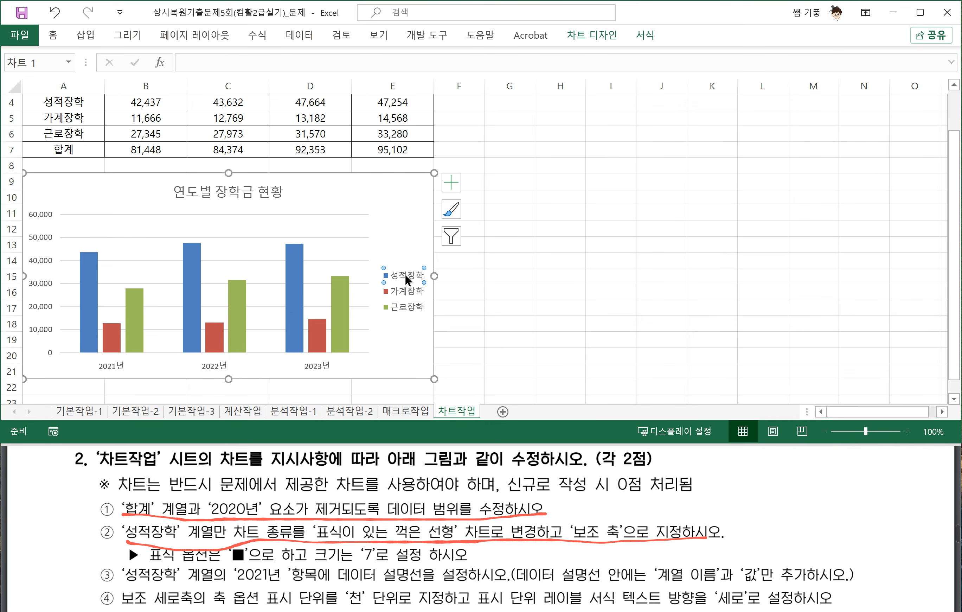
{"action": "right_click", "coordinate": [405, 273]}
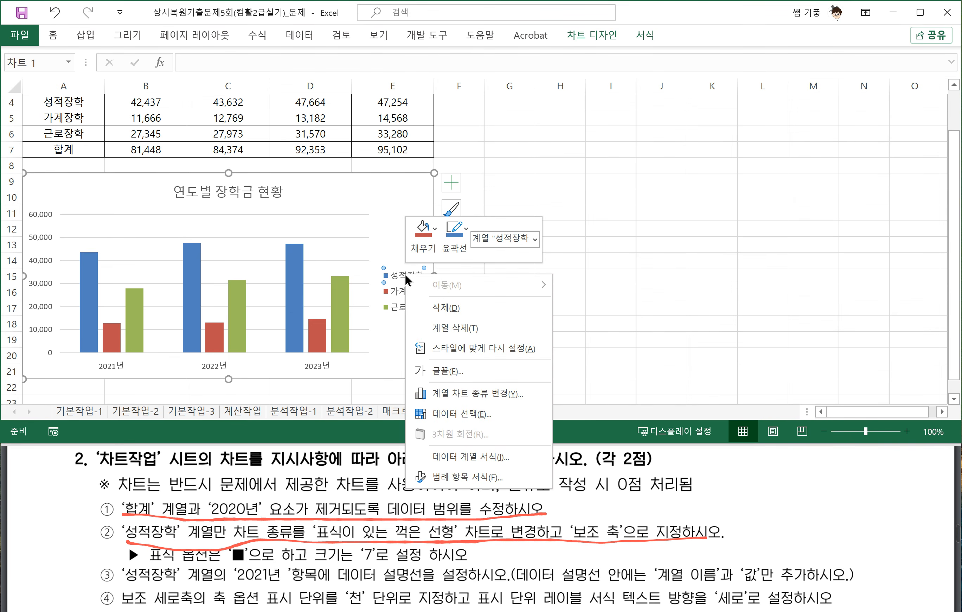
{"action": "left_click", "coordinate": [476, 393]}
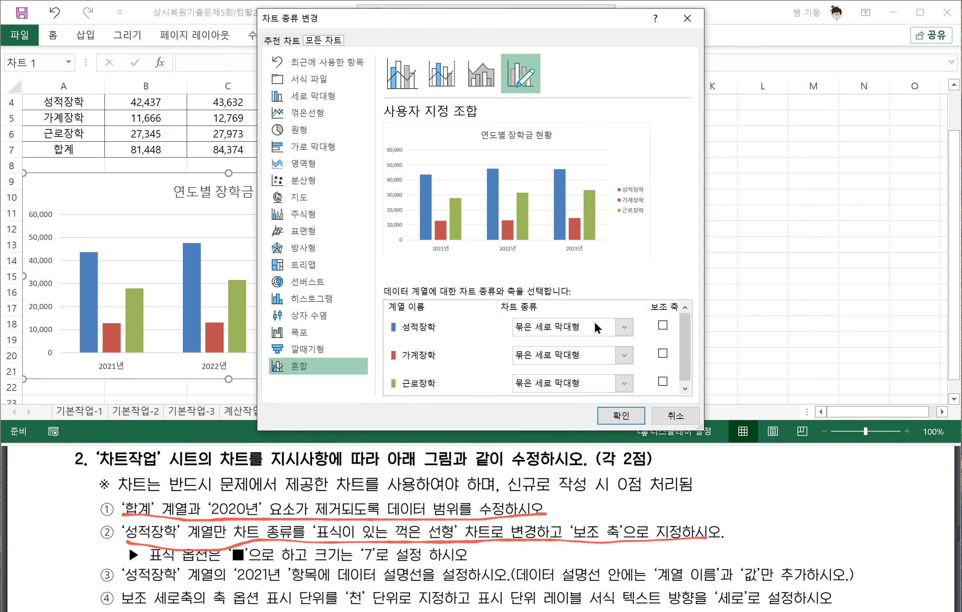
{"action": "left_click", "coordinate": [624, 326]}
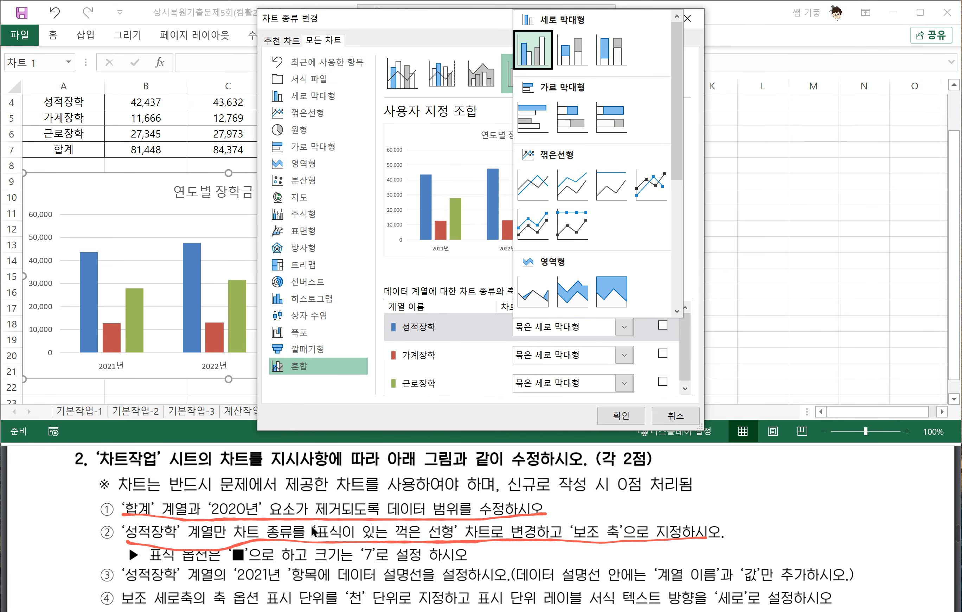
{"action": "left_click", "coordinate": [650, 187]}
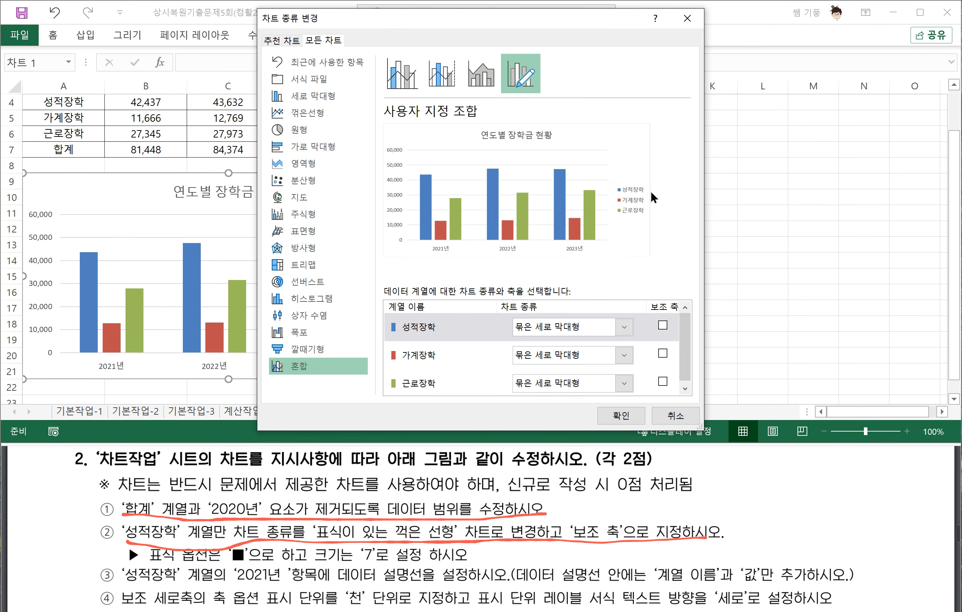
{"action": "left_click", "coordinate": [662, 327]}
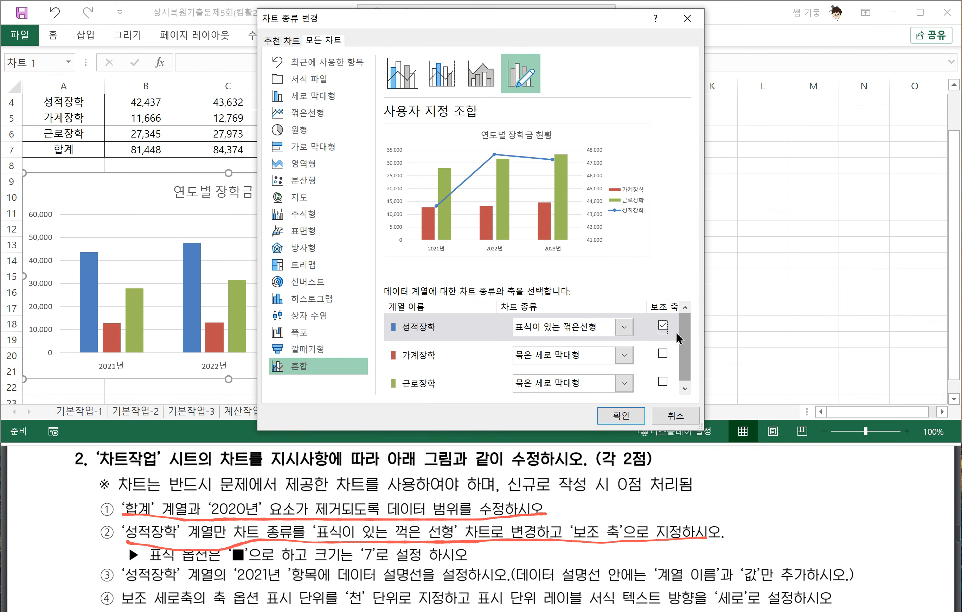
{"action": "left_click", "coordinate": [614, 412]}
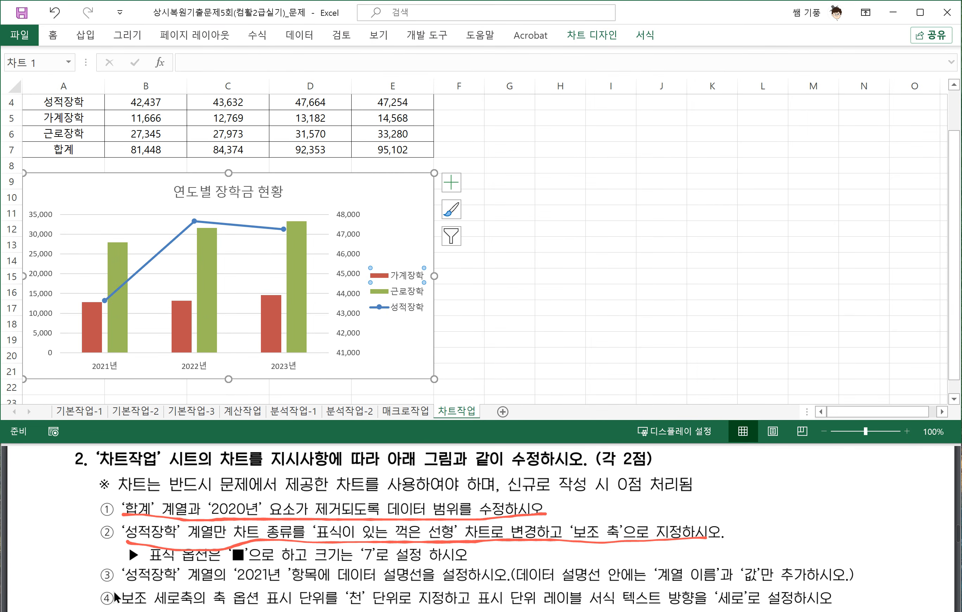
Mark up the marker-option instruction, and give the 성적장학 line built-in square markers (■) with size 7
{"action": "mouse_move", "coordinate": [244, 566]}
{"action": "left_mouse_down"}
{"action": "mouse_move", "coordinate": [220, 557]}
{"action": "mouse_move", "coordinate": [264, 552]}
{"action": "mouse_move", "coordinate": [237, 559]}
{"action": "left_mouse_up"}
{"action": "left_click_drag", "start_coordinate": [307, 576], "coordinate": [434, 576]}
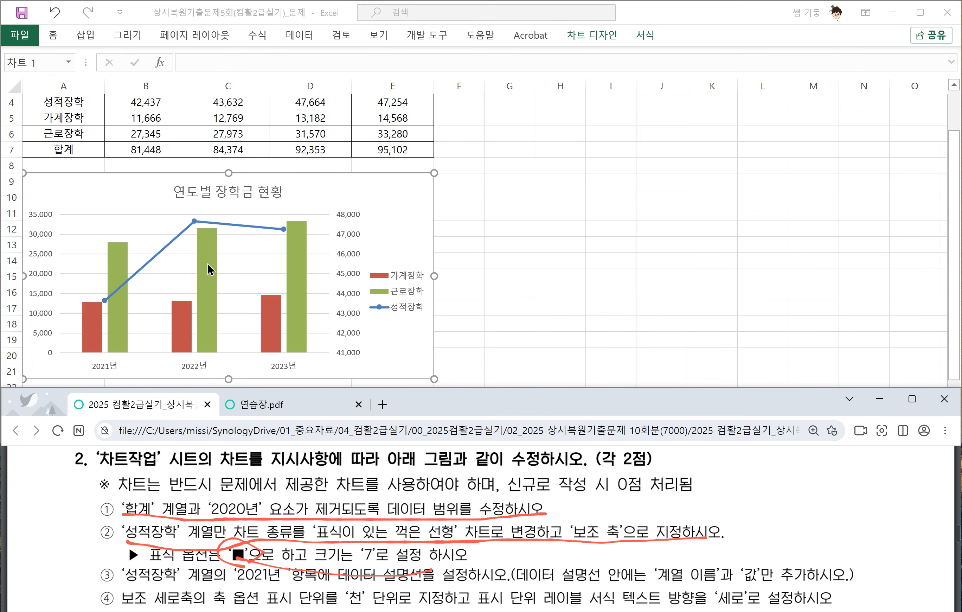
{"action": "left_click", "coordinate": [194, 221]}
{"action": "left_click", "coordinate": [194, 221]}
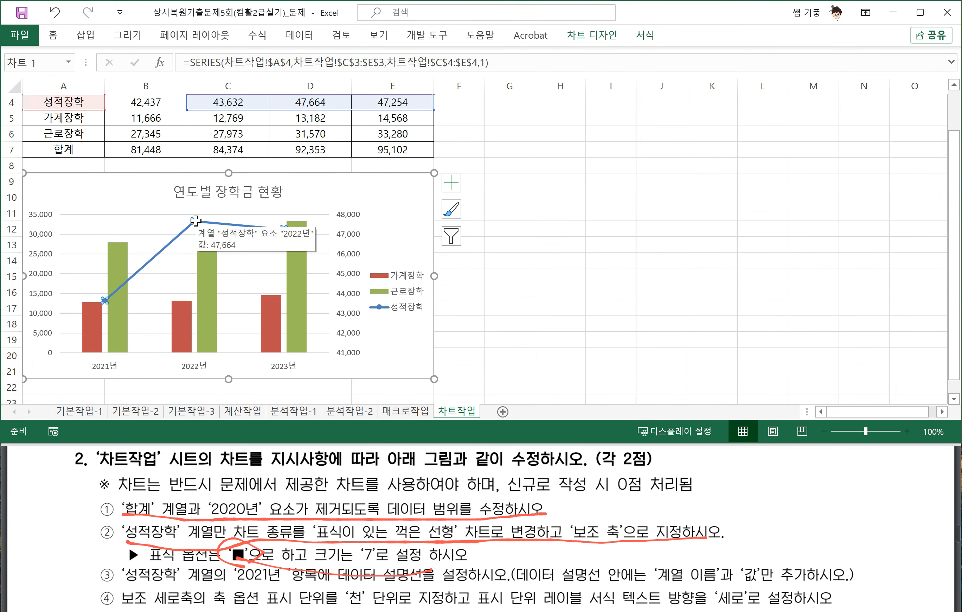
{"action": "right_click", "coordinate": [195, 221]}
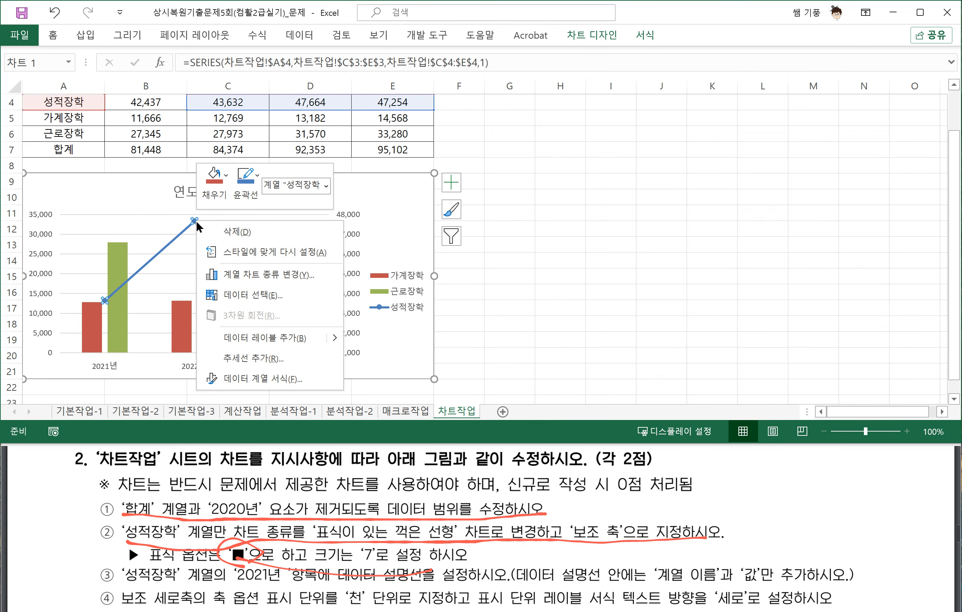
{"action": "left_click", "coordinate": [268, 379]}
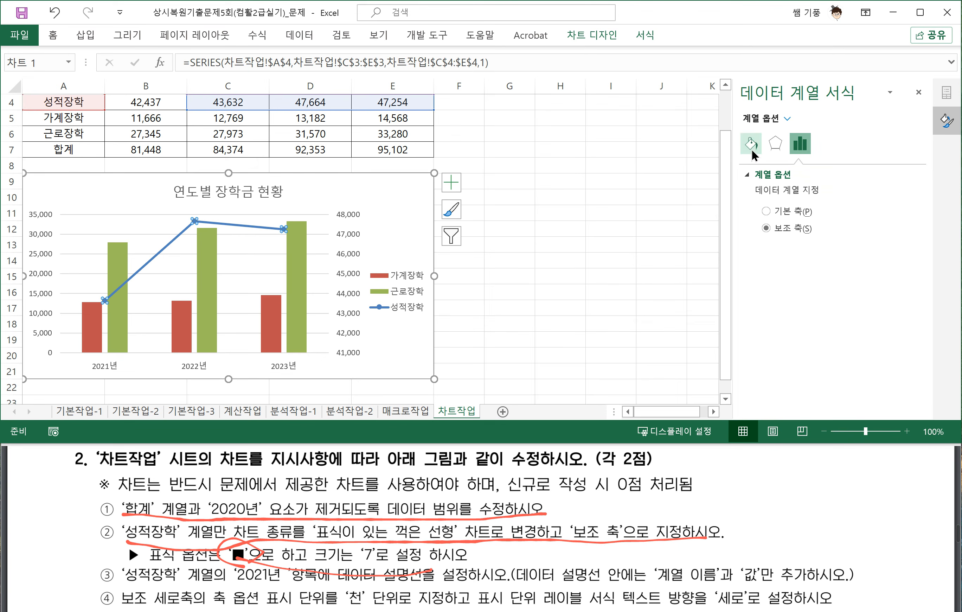
{"action": "left_click", "coordinate": [751, 149]}
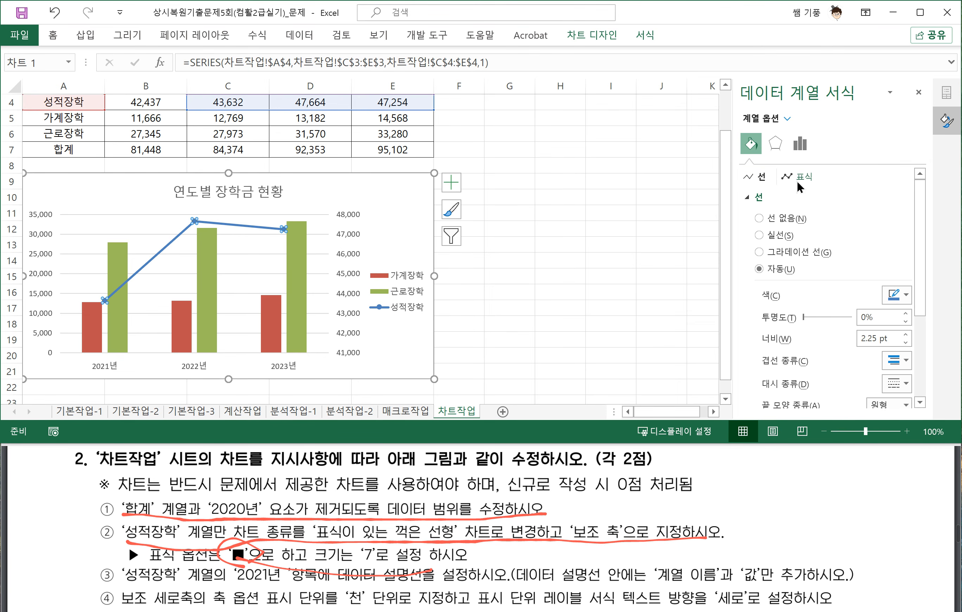
{"action": "left_click", "coordinate": [799, 180]}
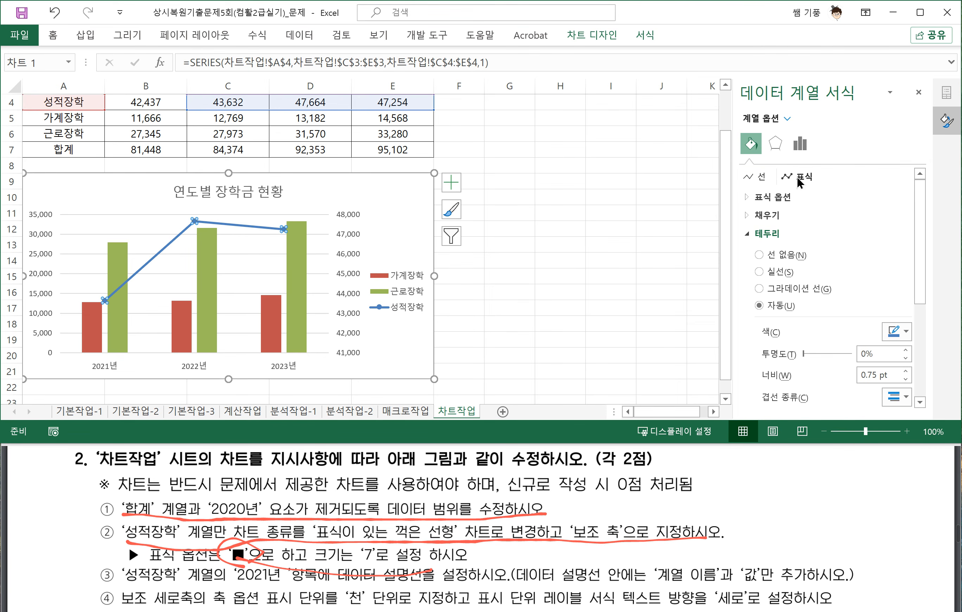
{"action": "left_click", "coordinate": [750, 198]}
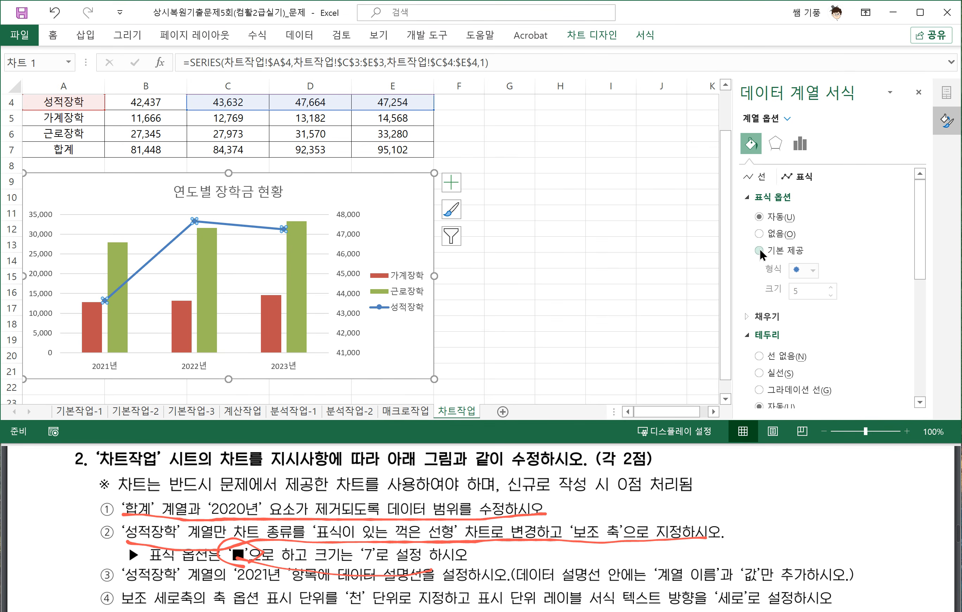
{"action": "left_click", "coordinate": [802, 270]}
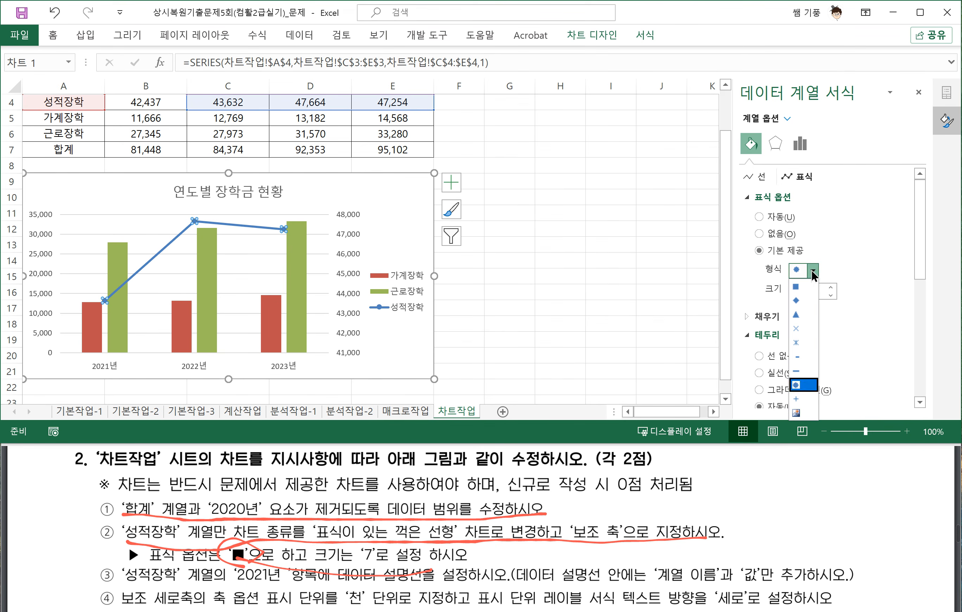
{"action": "left_click", "coordinate": [806, 291]}
{"action": "double_click", "coordinate": [803, 295]}
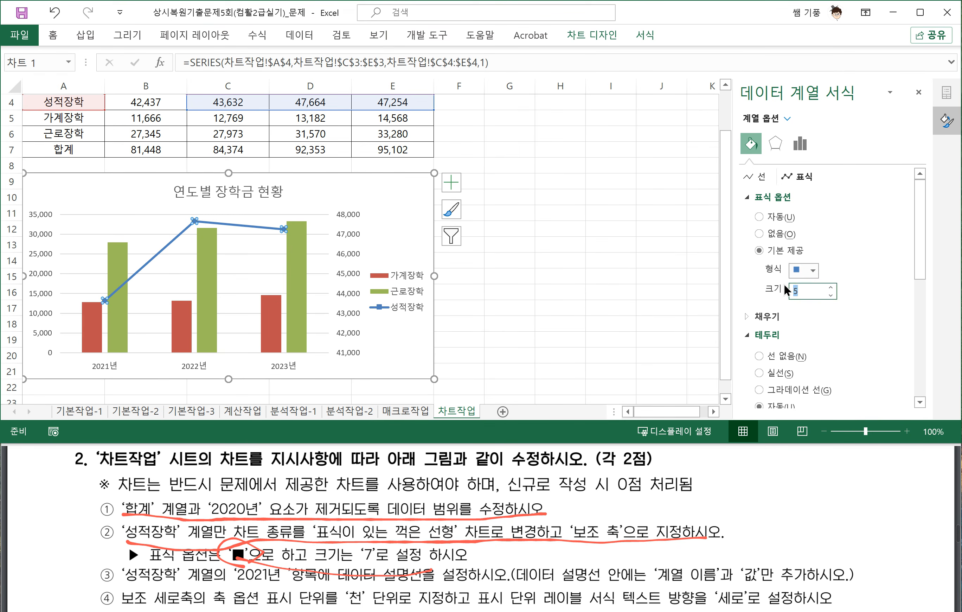
{"action": "type", "text": "7"}
{"action": "key", "text": "Return"}
Underline the instruction to add a data callout to the 2021년 item of the 성적장학 series
{"action": "scroll", "coordinate": [259, 506], "scroll_direction": "down", "scroll_amount": 3}
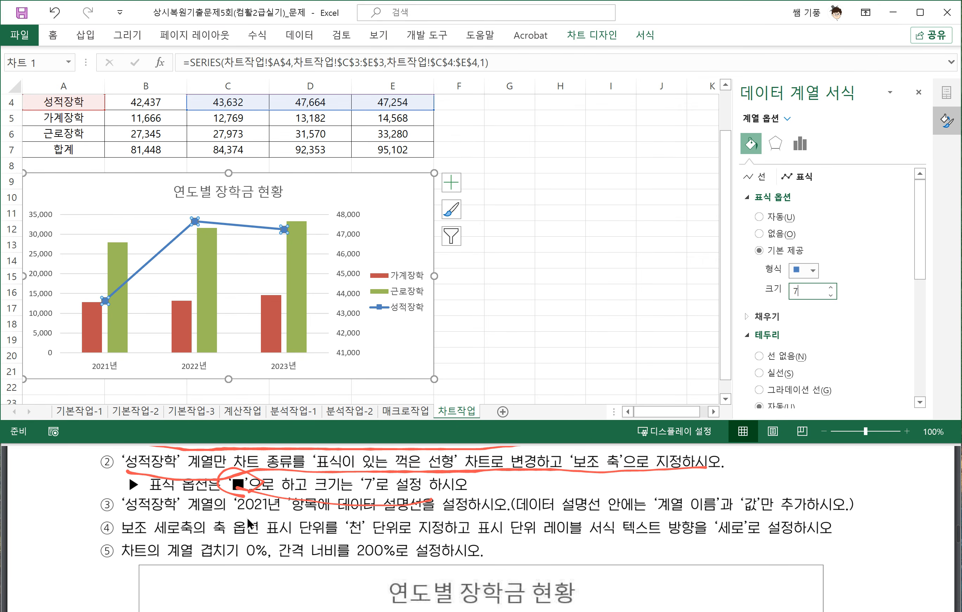
{"action": "left_click", "coordinate": [129, 514]}
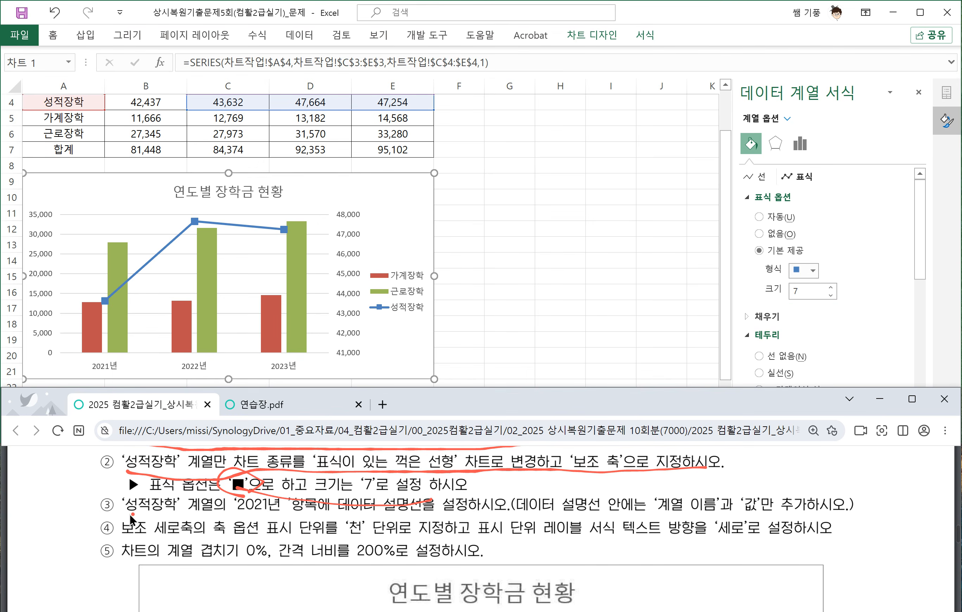
{"action": "left_click_drag", "start_coordinate": [126, 513], "coordinate": [494, 514]}
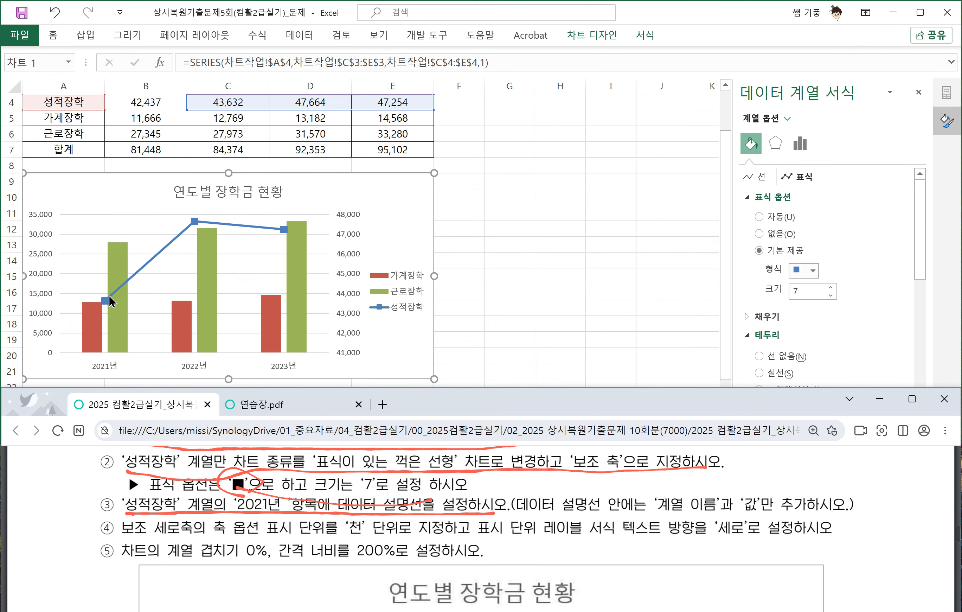
Check the callout in the reference chart and add a data callout to only the 2021년 point of the 성적장학 series
{"action": "left_click", "coordinate": [106, 306]}
{"action": "scroll", "coordinate": [351, 570], "scroll_direction": "down", "scroll_amount": 5}
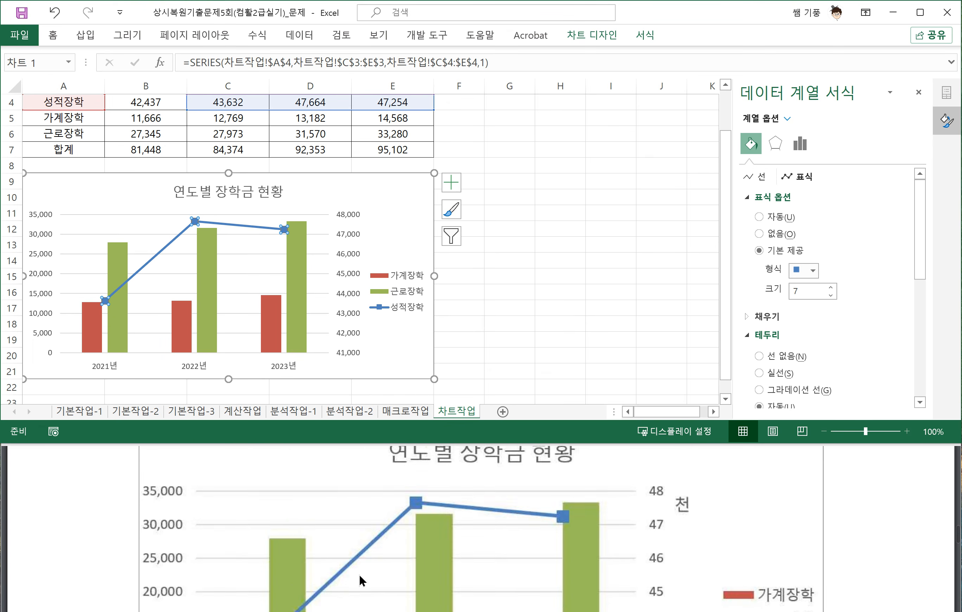
{"action": "scroll", "coordinate": [359, 574], "scroll_direction": "down", "scroll_amount": 1}
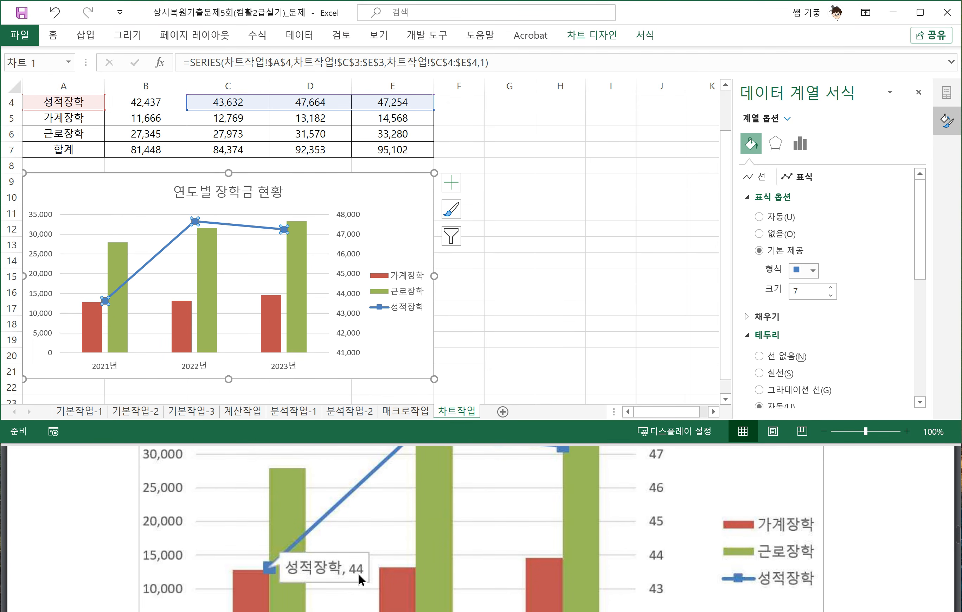
{"action": "left_click", "coordinate": [106, 304]}
{"action": "left_click", "coordinate": [452, 184]}
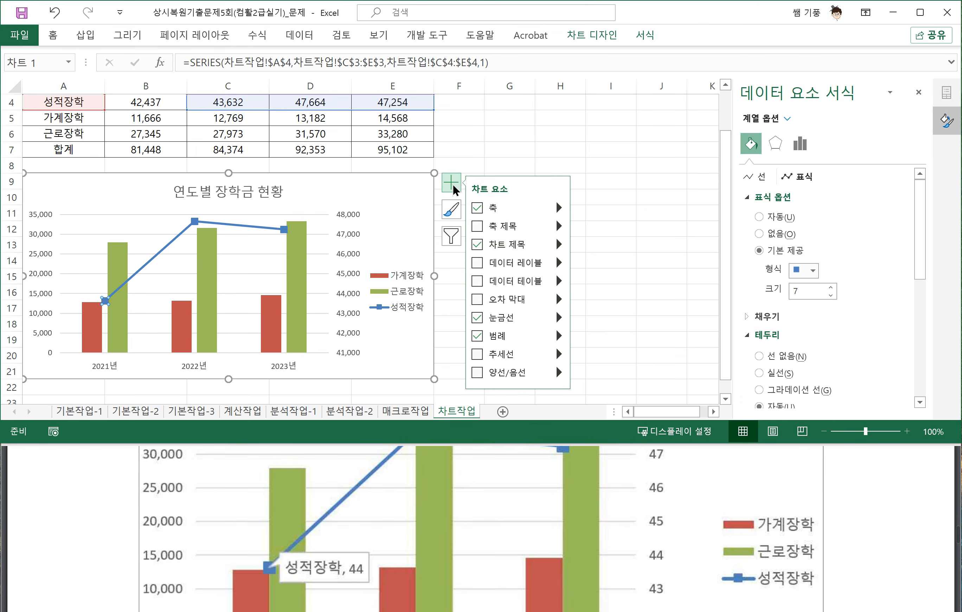
{"action": "left_click", "coordinate": [558, 263]}
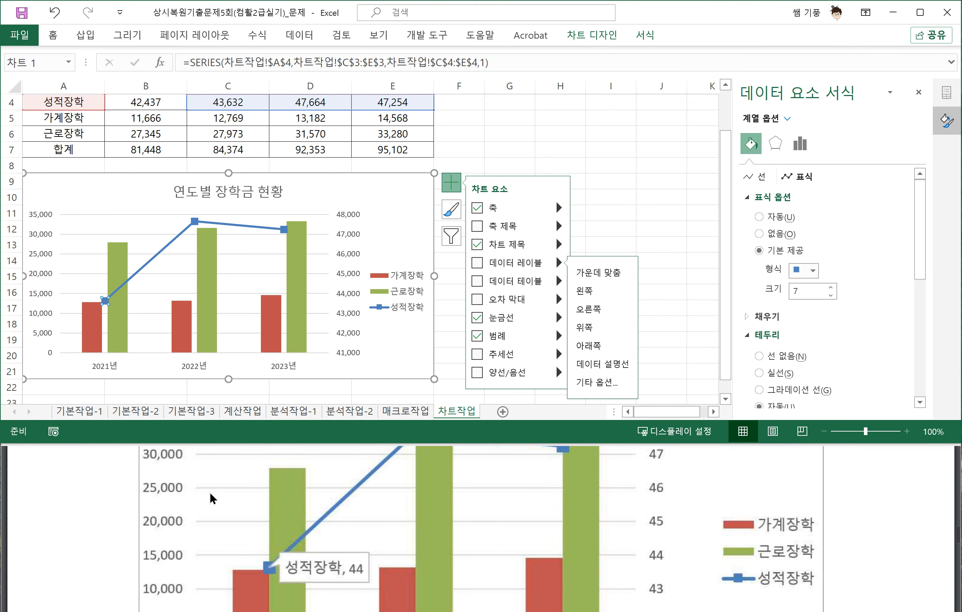
{"action": "right_click", "coordinate": [107, 304]}
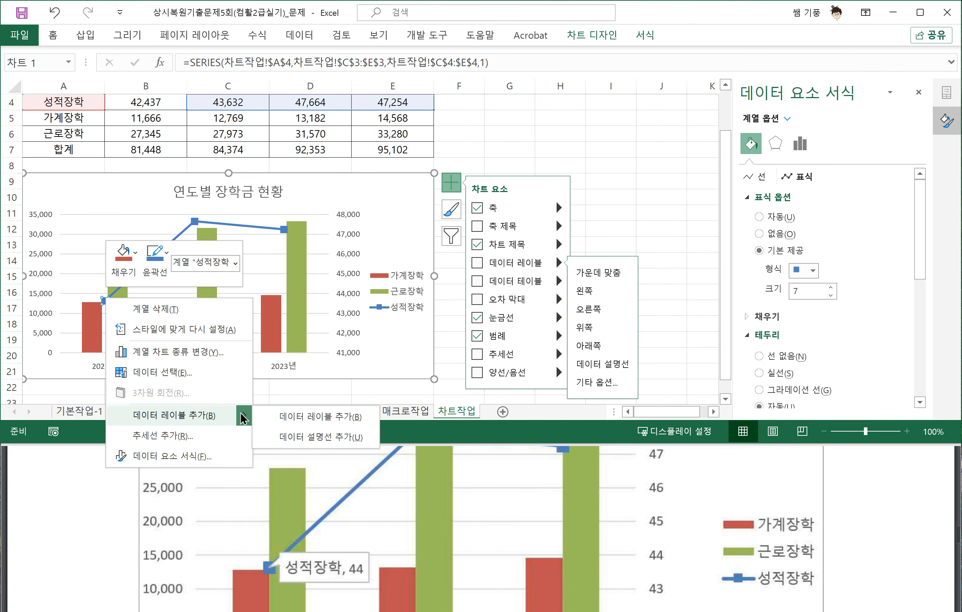
{"action": "mouse_move", "coordinate": [247, 420]}
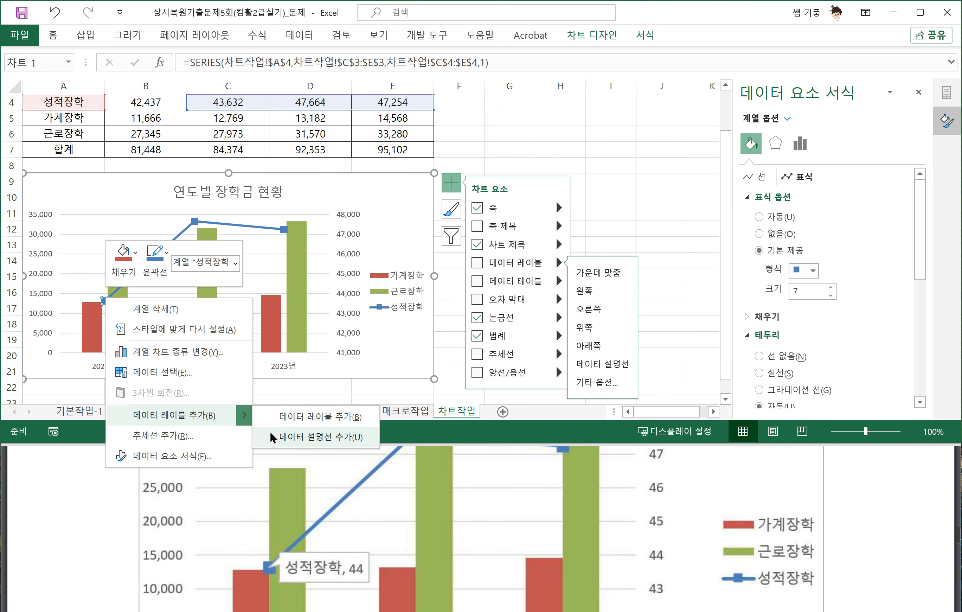
{"action": "left_click", "coordinate": [279, 438]}
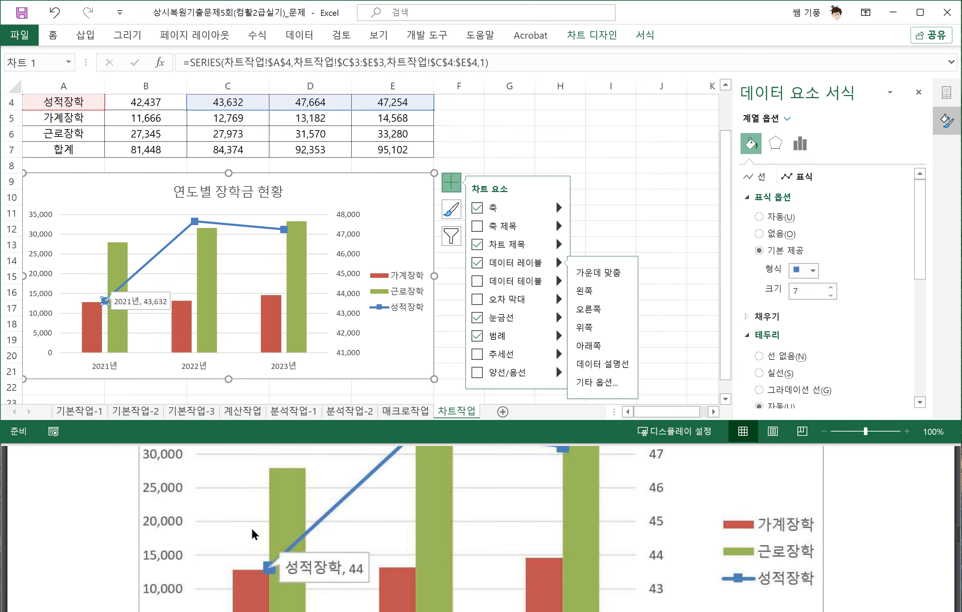
Select the data callout on the 2021년 point of the 성적장학 series and open its label content options
{"action": "left_click", "coordinate": [146, 303]}
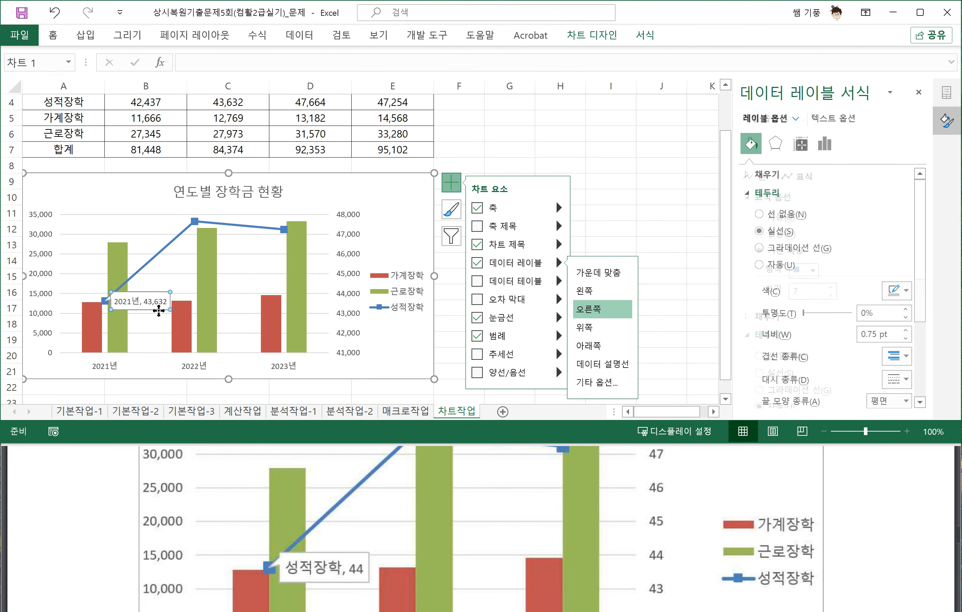
{"action": "left_click", "coordinate": [802, 146]}
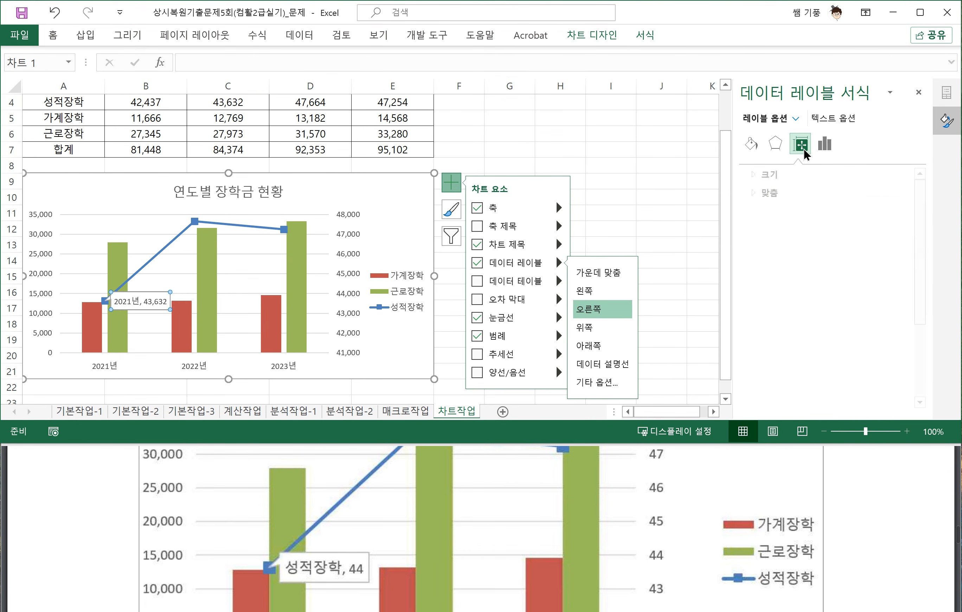
{"action": "left_click", "coordinate": [826, 154]}
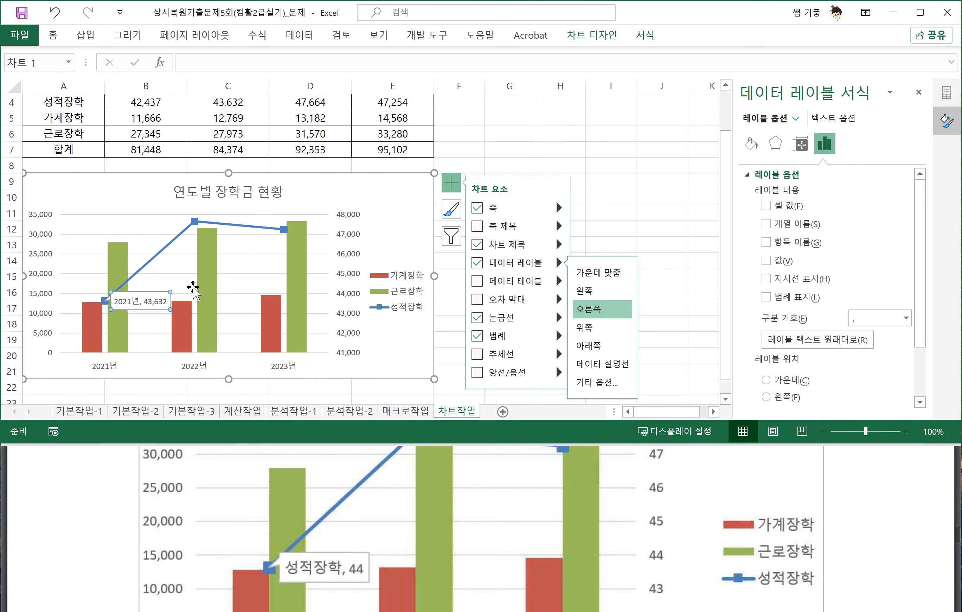
{"action": "left_click", "coordinate": [167, 307]}
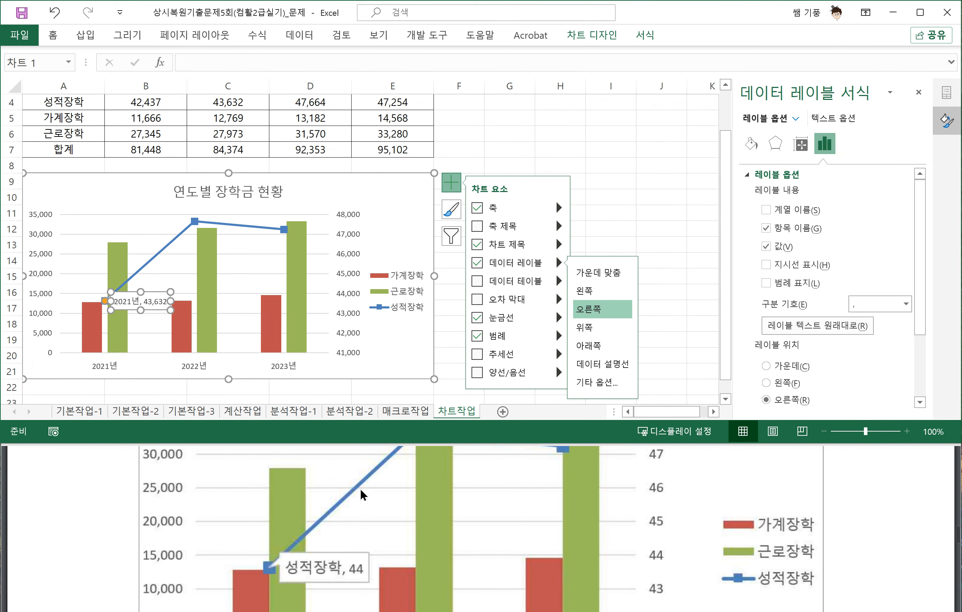
Underline the part of instruction ③ requiring only '계열 이름' and '값' inside the data callout
{"action": "scroll", "coordinate": [341, 519], "scroll_direction": "up", "scroll_amount": 5}
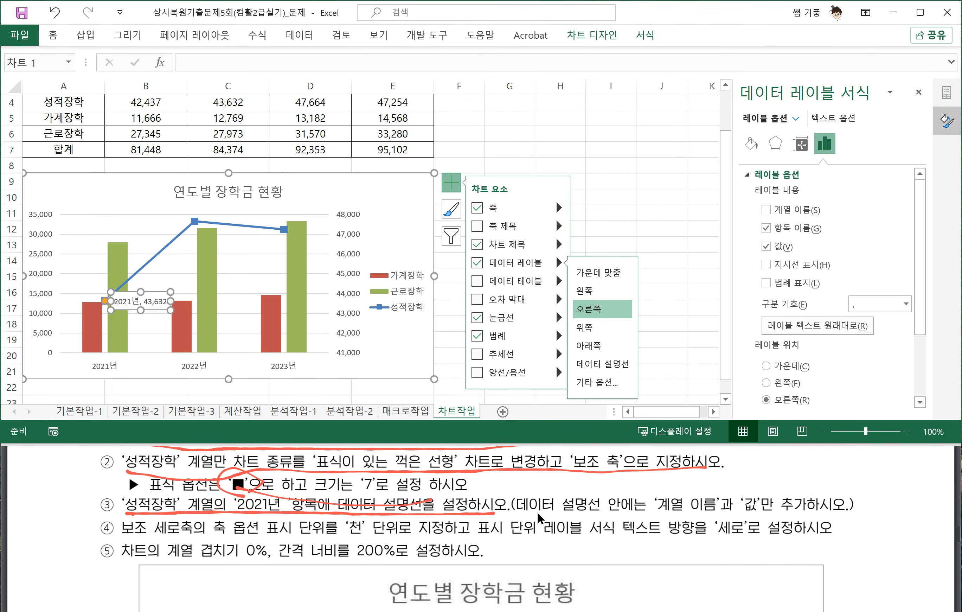
{"action": "left_click", "coordinate": [662, 518]}
{"action": "left_click_drag", "start_coordinate": [646, 513], "coordinate": [753, 514]}
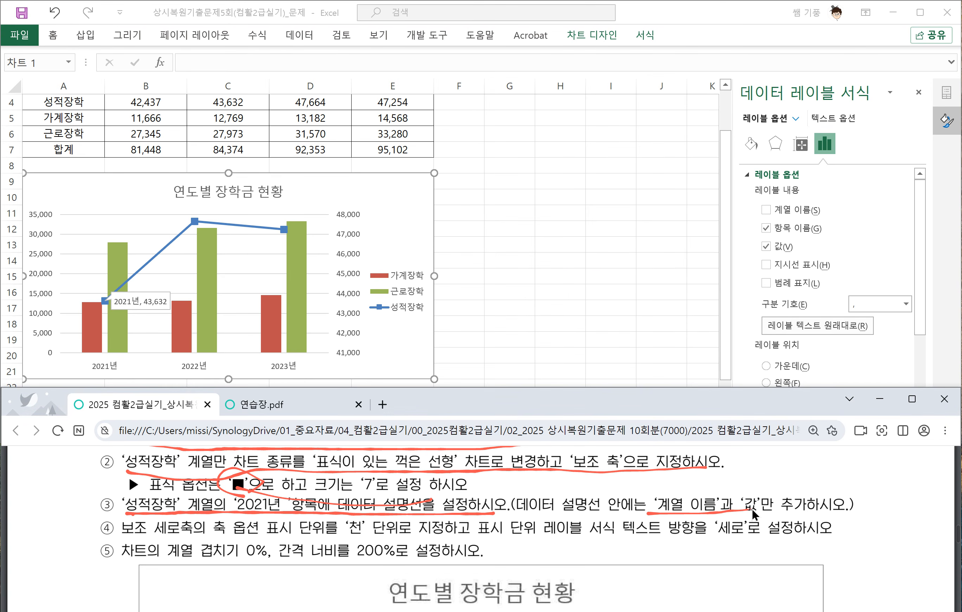
Make the 2021년 callout show the series name (계열 이름) and value (값), without the category name (항목 이름)
{"action": "left_click", "coordinate": [768, 229]}
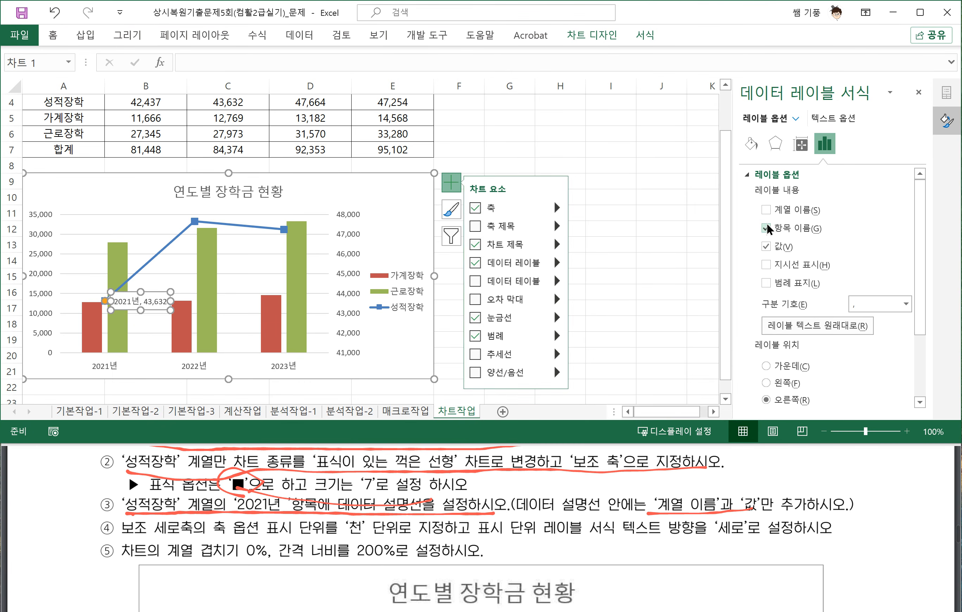
{"action": "left_click", "coordinate": [767, 230]}
{"action": "left_click", "coordinate": [781, 211]}
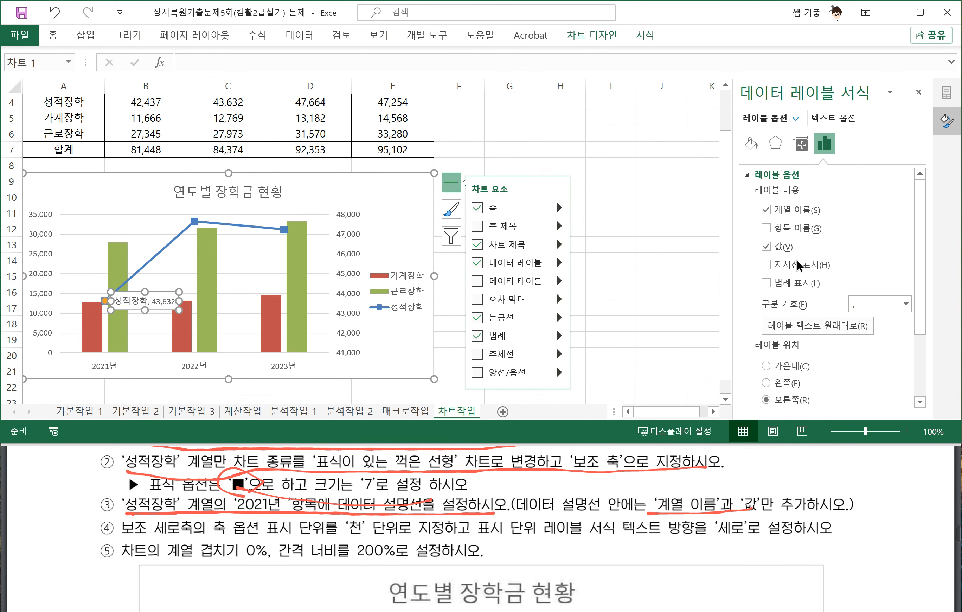
{"action": "scroll", "coordinate": [416, 544], "scroll_direction": "down", "scroll_amount": 5}
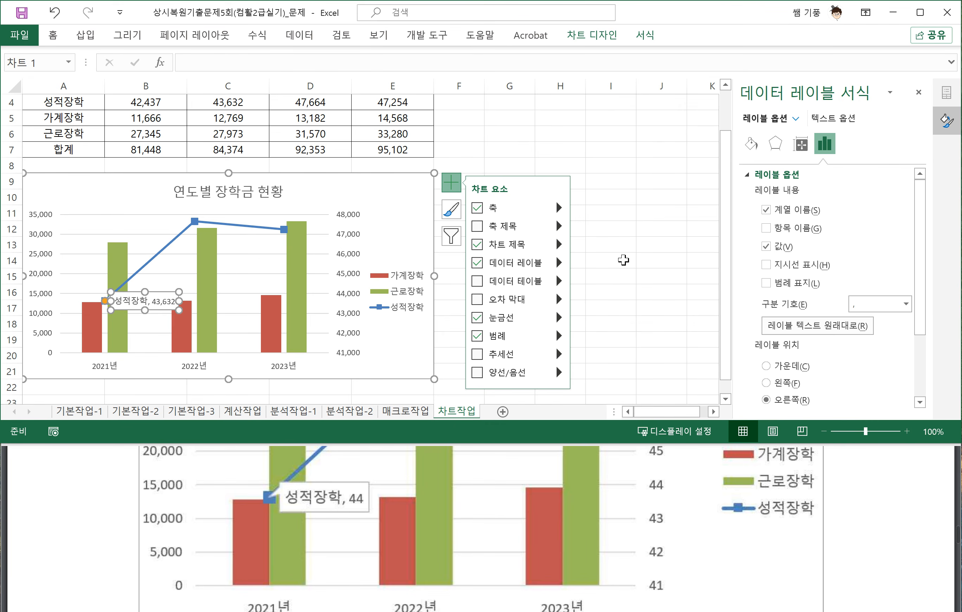
{"action": "left_click", "coordinate": [622, 260]}
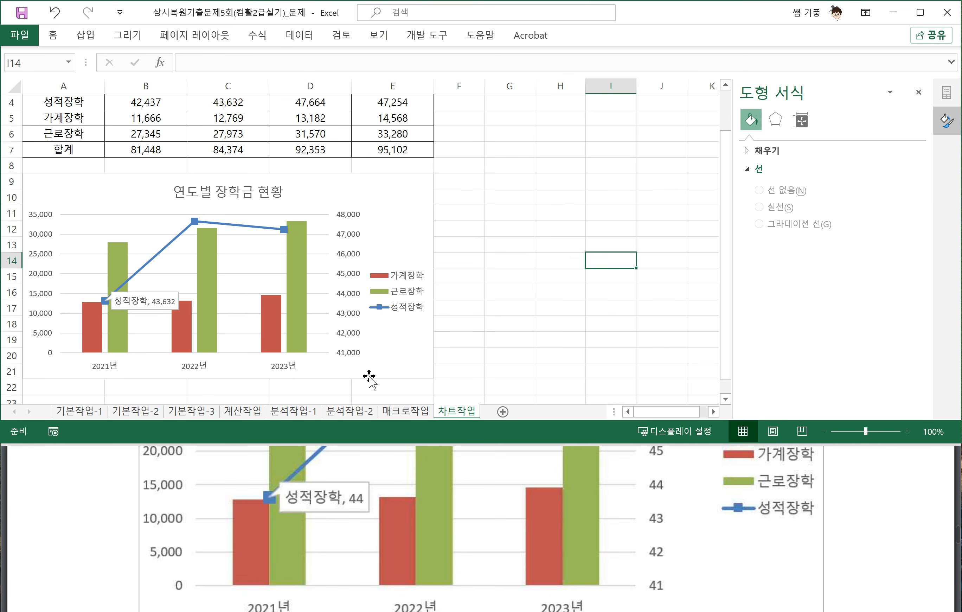
Underline instruction ④ about the '천' axis display unit and the '세로' text direction of the unit label
{"action": "scroll", "coordinate": [371, 482], "scroll_direction": "up", "scroll_amount": 8}
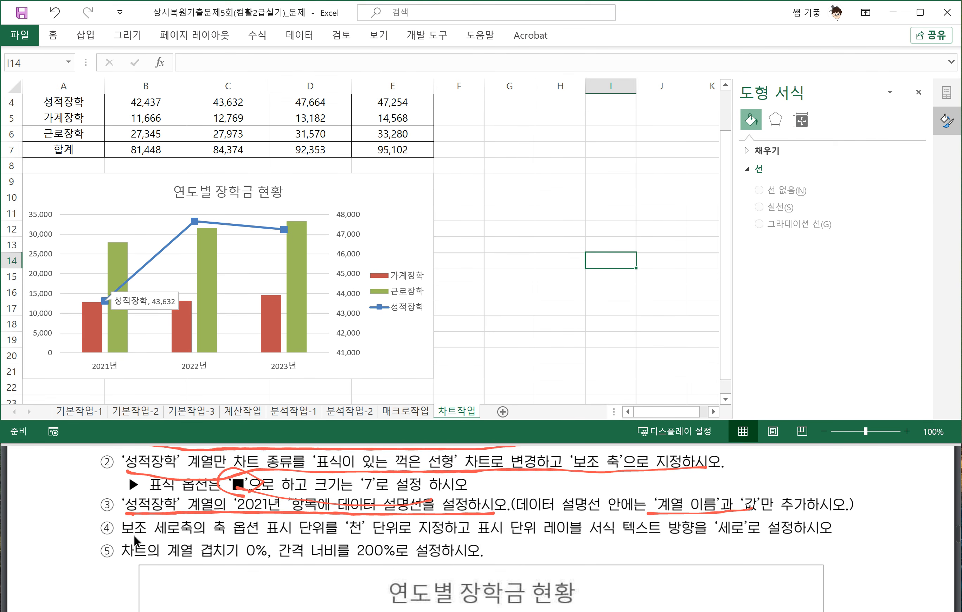
{"action": "left_click_drag", "start_coordinate": [214, 534], "coordinate": [794, 534]}
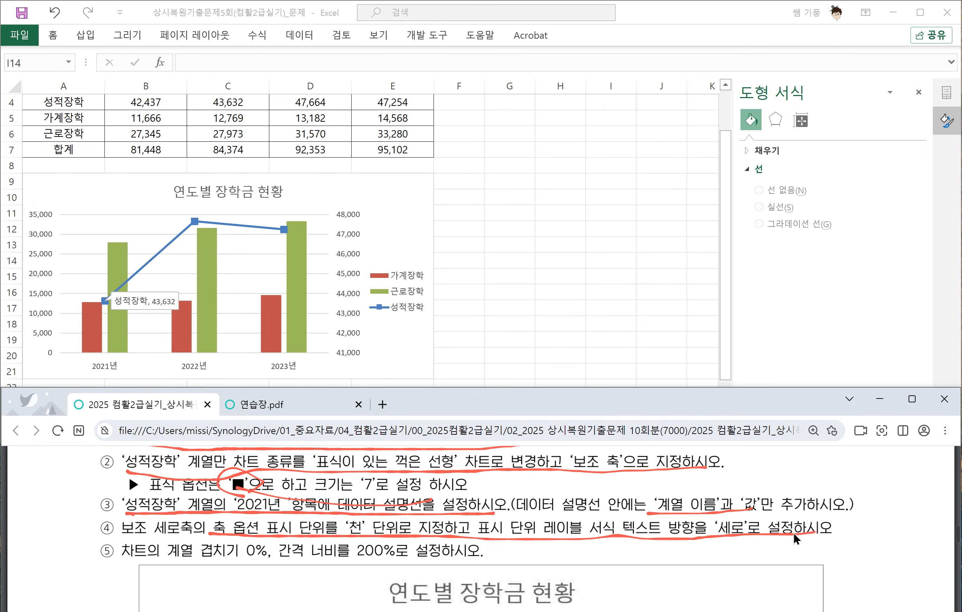
Set the primary vertical axis display unit to 천 and the text direction of its unit label to 세로
{"action": "left_click", "coordinate": [46, 277]}
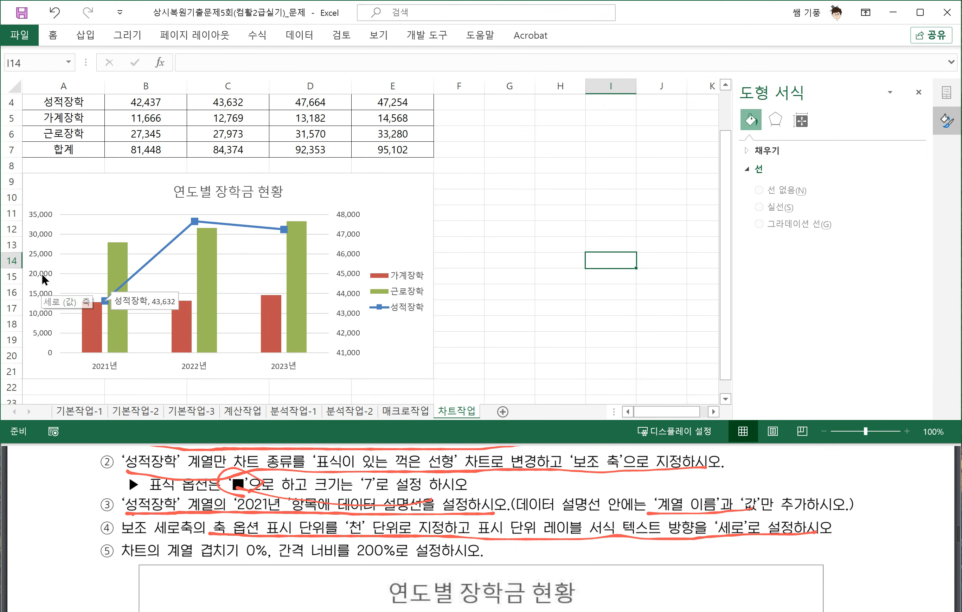
{"action": "left_click", "coordinate": [46, 260]}
{"action": "right_click", "coordinate": [45, 257]}
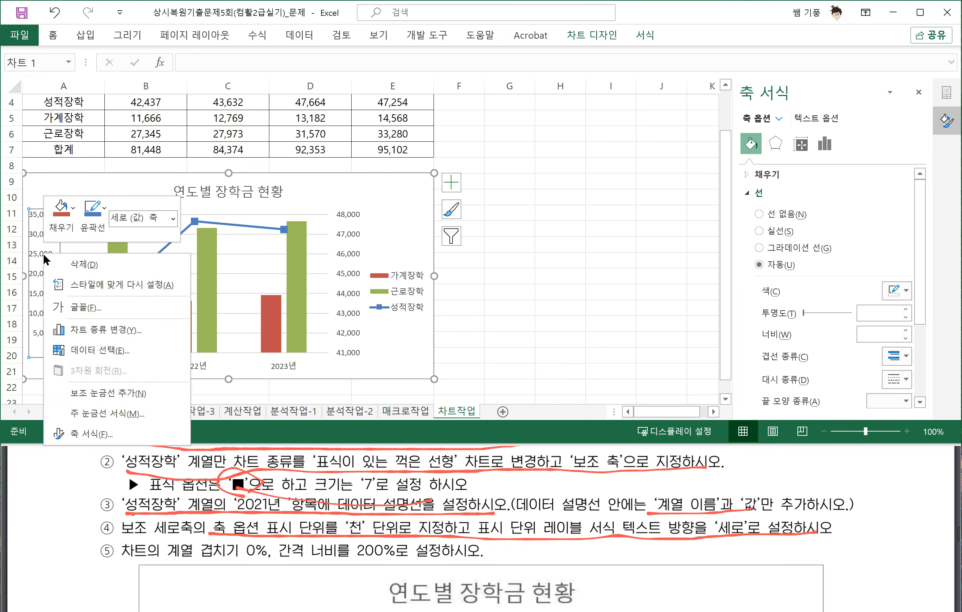
{"action": "left_click", "coordinate": [85, 434]}
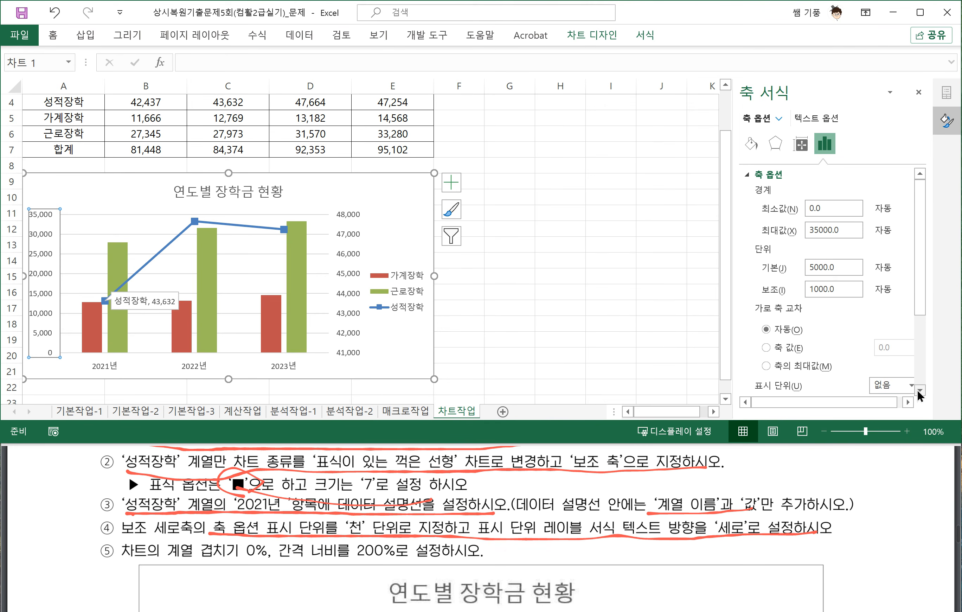
{"action": "scroll", "coordinate": [824, 318], "scroll_direction": "down", "scroll_amount": 1}
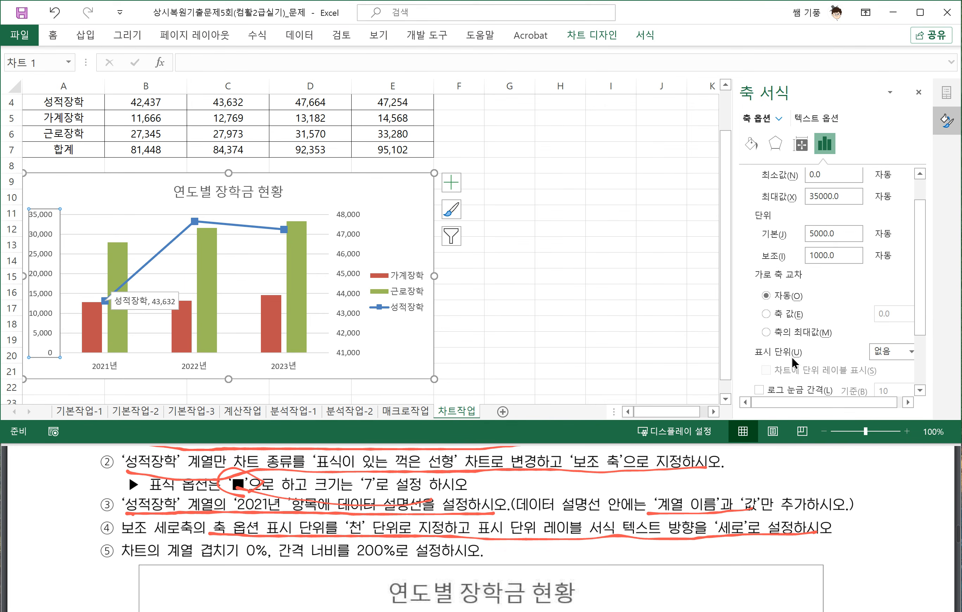
{"action": "left_click", "coordinate": [910, 351]}
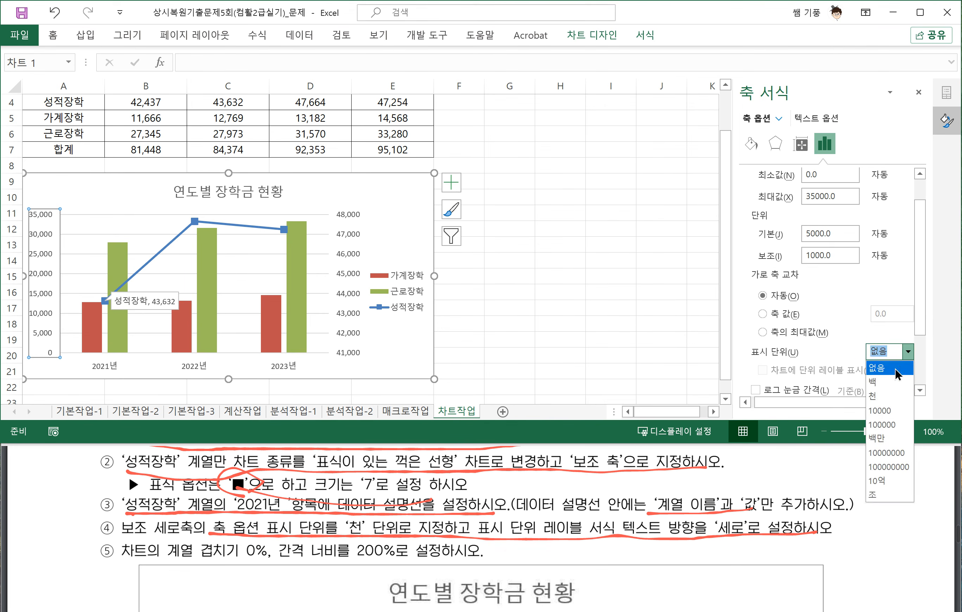
{"action": "left_click", "coordinate": [877, 401]}
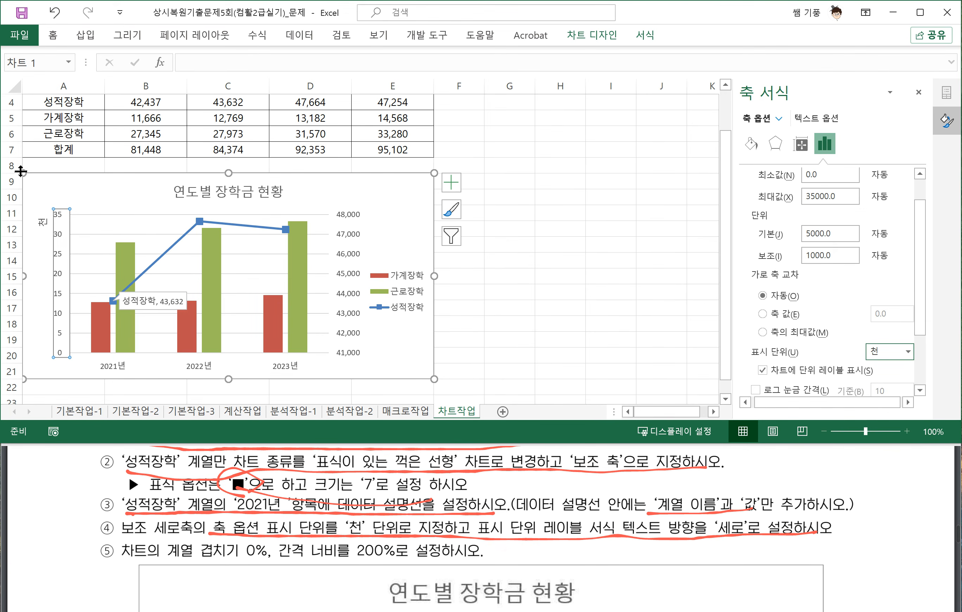
{"action": "left_click", "coordinate": [42, 222]}
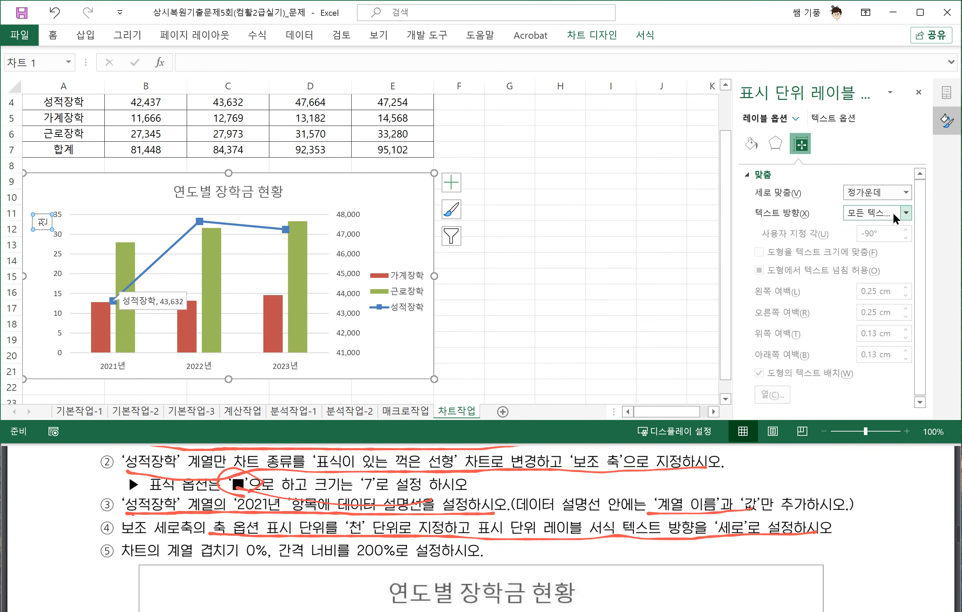
{"action": "left_click", "coordinate": [906, 213]}
{"action": "left_click", "coordinate": [867, 299]}
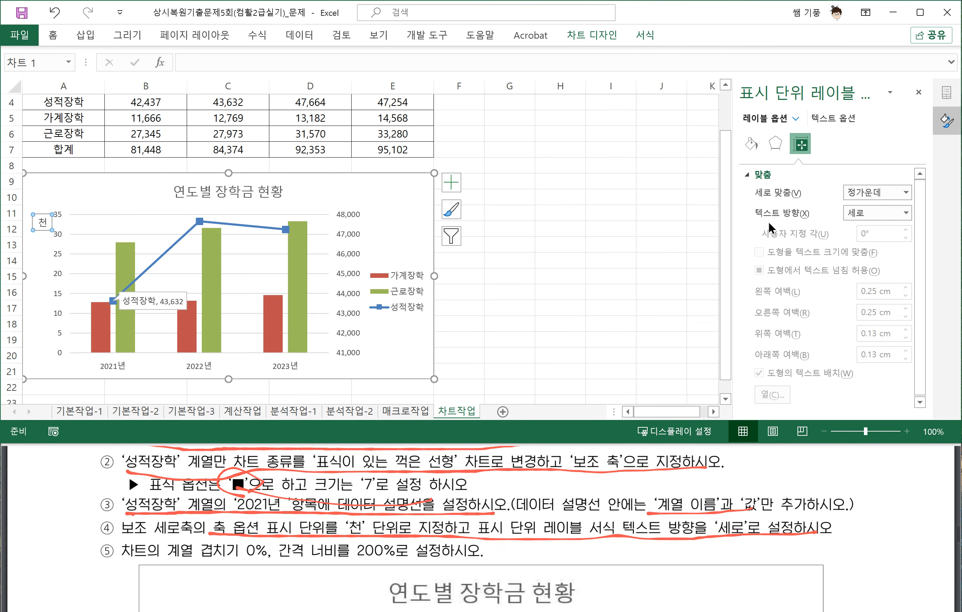
Set the column series' overlap (계열 겹치기) to 0% and gap width (간격 너비) to 200%
{"action": "left_click", "coordinate": [297, 342]}
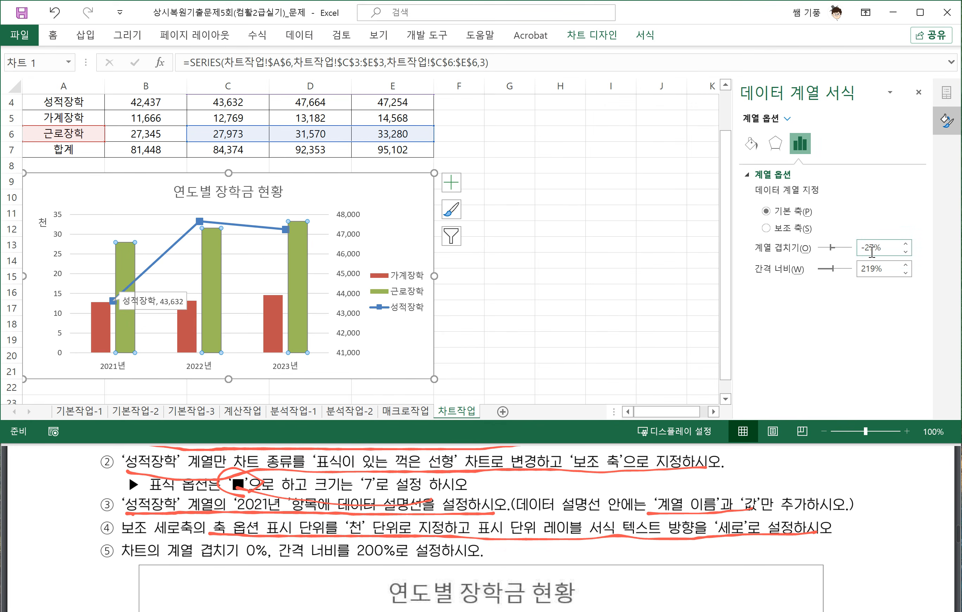
{"action": "left_click_drag", "start_coordinate": [874, 248], "coordinate": [846, 254]}
{"action": "type", "text": "0"}
{"action": "key", "text": "Tab"}
{"action": "type", "text": "20"}
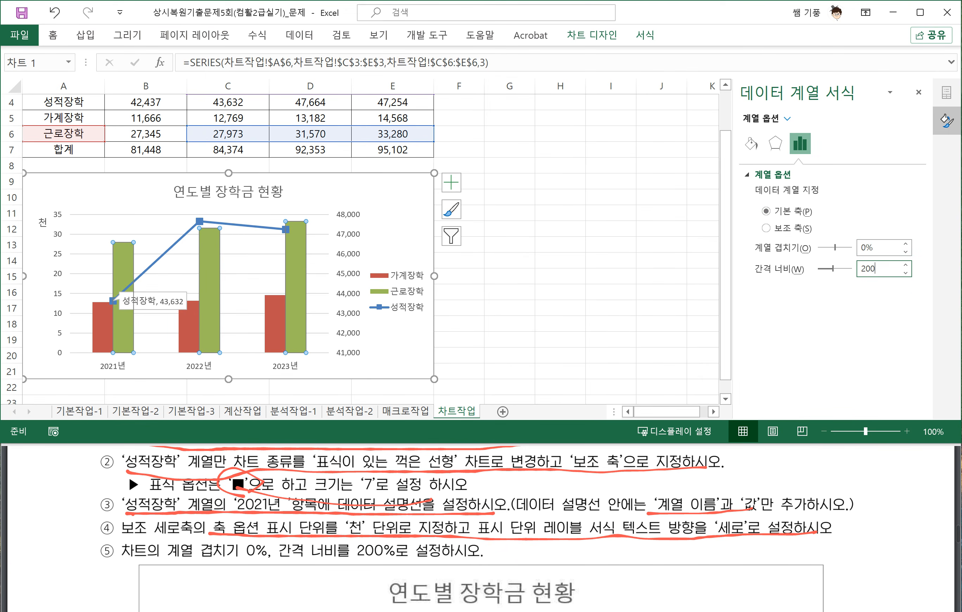
{"action": "type", "text": "0"}
{"action": "key", "text": "Return"}
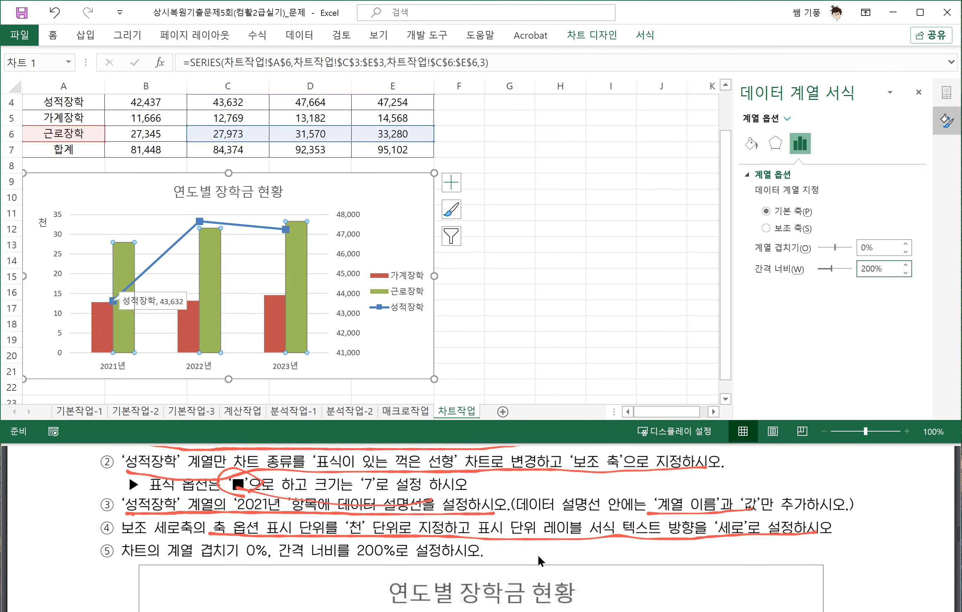
Compare the formatted chart with the reference chart and the written instructions, checking both vertical axes
{"action": "left_click", "coordinate": [541, 543]}
{"action": "scroll", "coordinate": [541, 543], "scroll_direction": "down", "scroll_amount": 5}
{"action": "scroll", "coordinate": [541, 542], "scroll_direction": "down", "scroll_amount": 5}
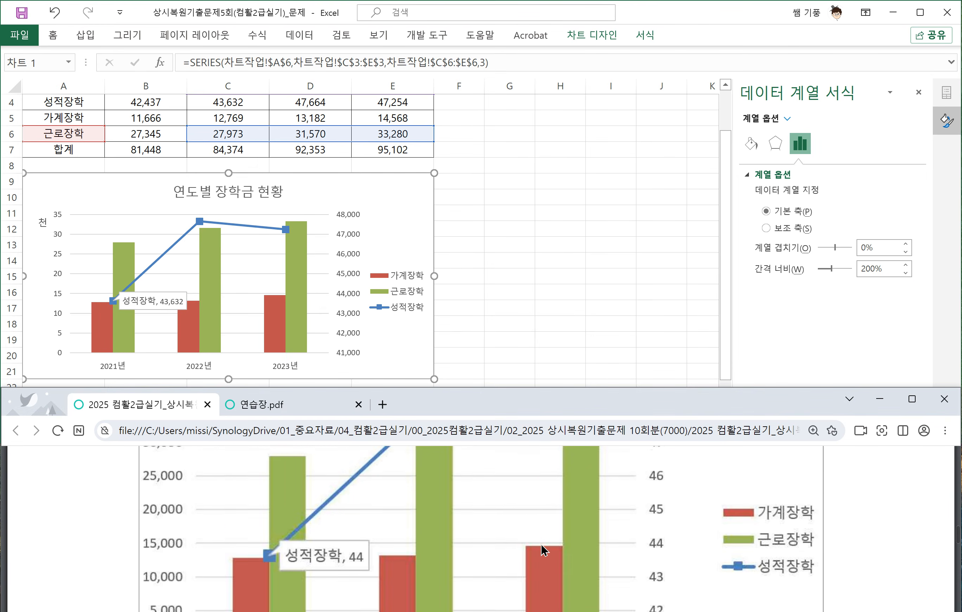
{"action": "scroll", "coordinate": [542, 543], "scroll_direction": "up", "scroll_amount": 2}
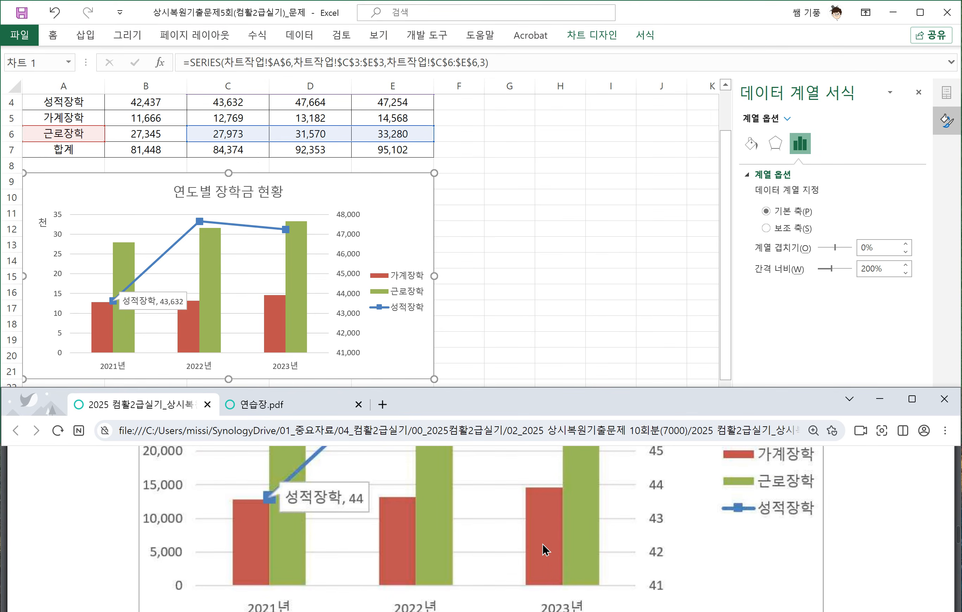
{"action": "scroll", "coordinate": [545, 548], "scroll_direction": "up", "scroll_amount": 5}
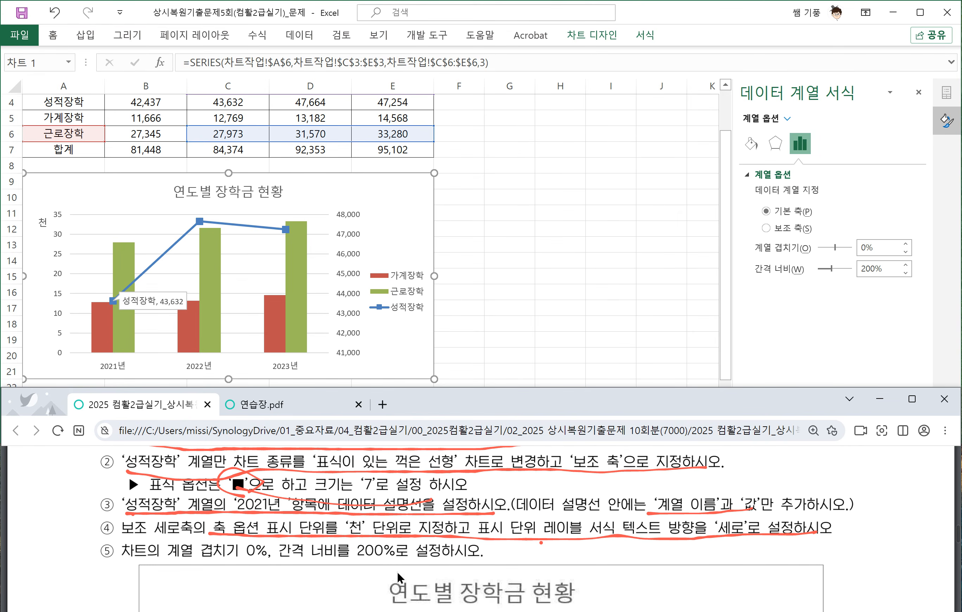
{"action": "scroll", "coordinate": [398, 576], "scroll_direction": "down", "scroll_amount": 5}
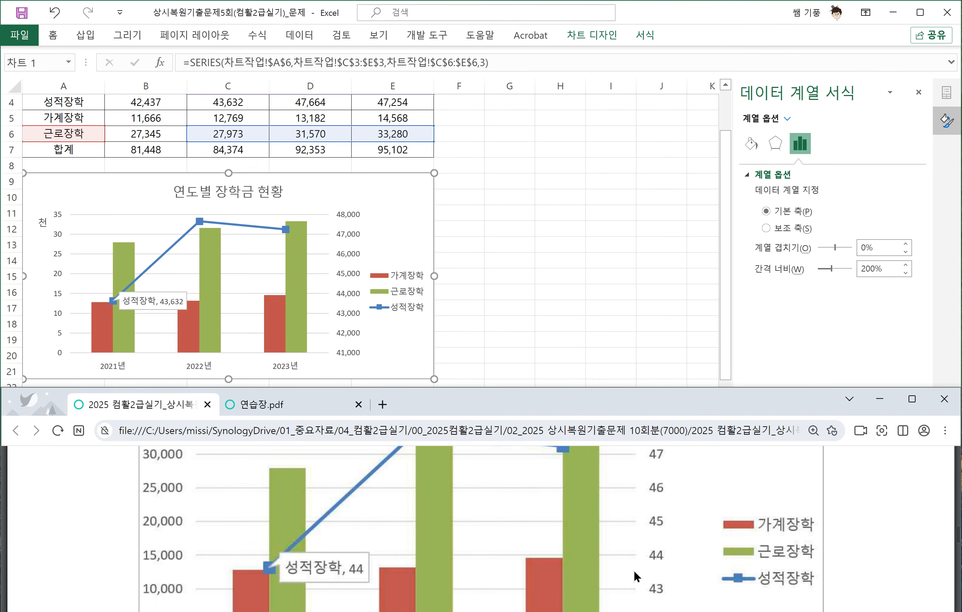
Reset the display unit of the primary vertical axis to 없음
{"action": "left_click", "coordinate": [479, 306]}
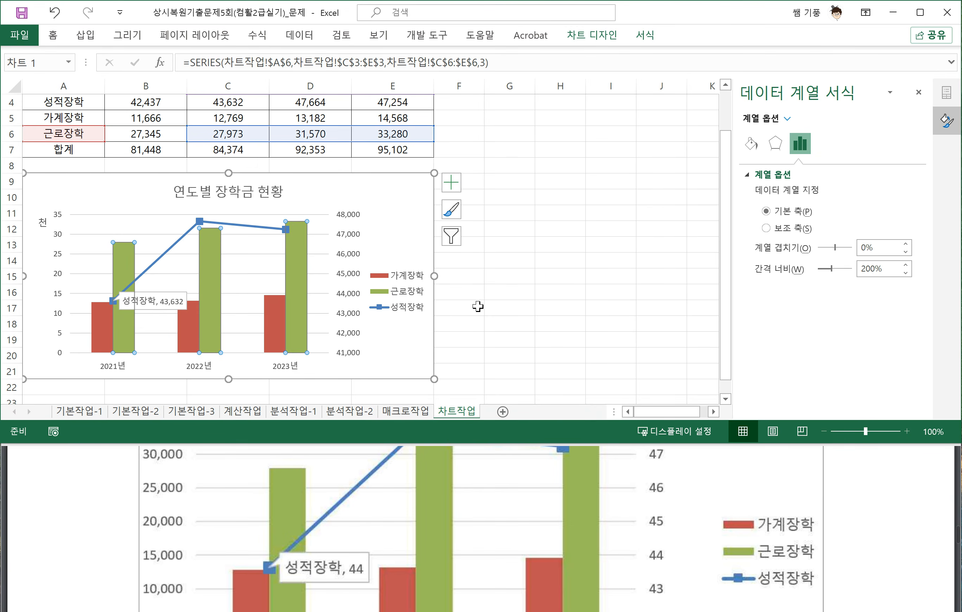
{"action": "left_click", "coordinate": [57, 261]}
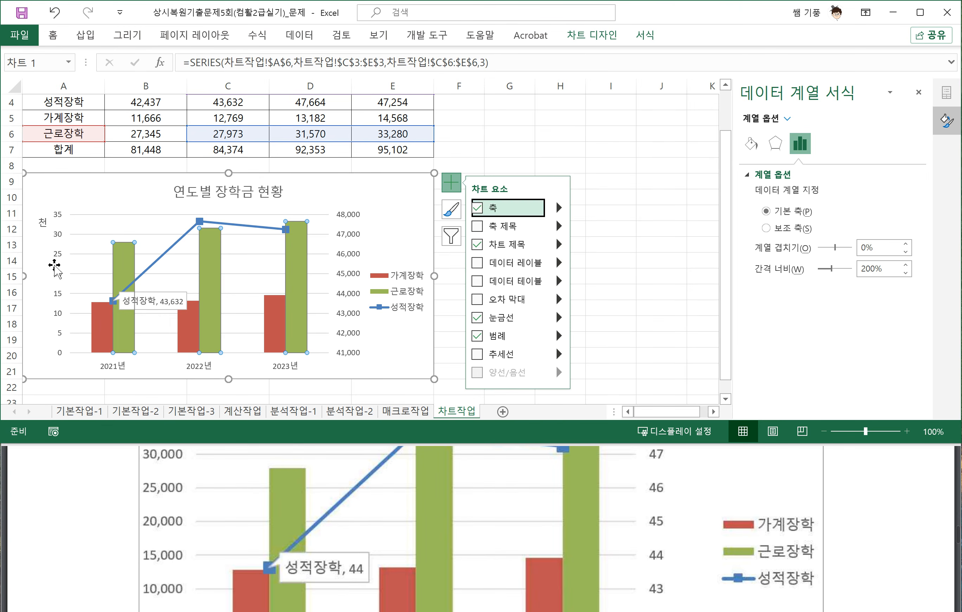
{"action": "left_click", "coordinate": [57, 261]}
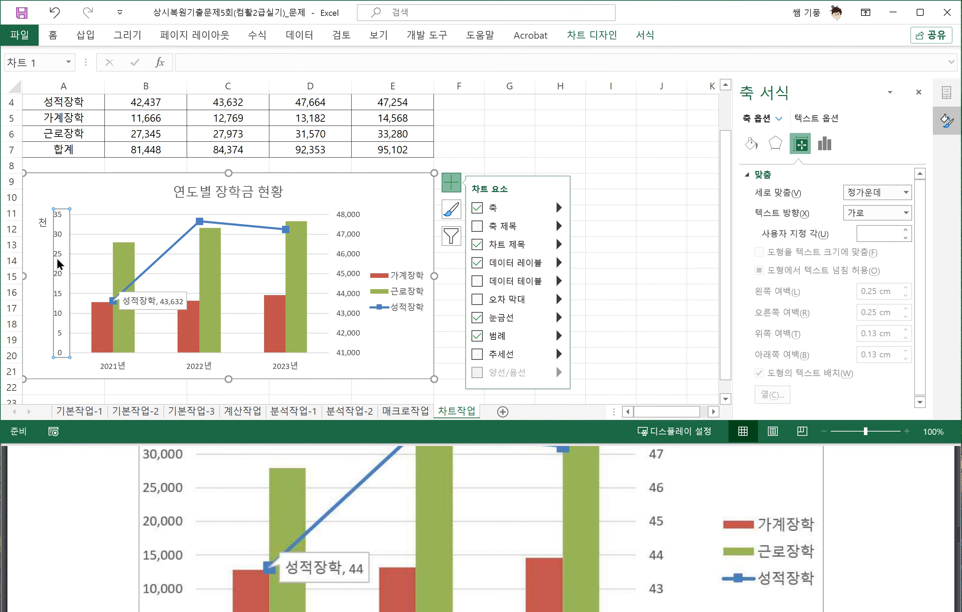
{"action": "right_click", "coordinate": [57, 261]}
{"action": "left_click", "coordinate": [100, 436]}
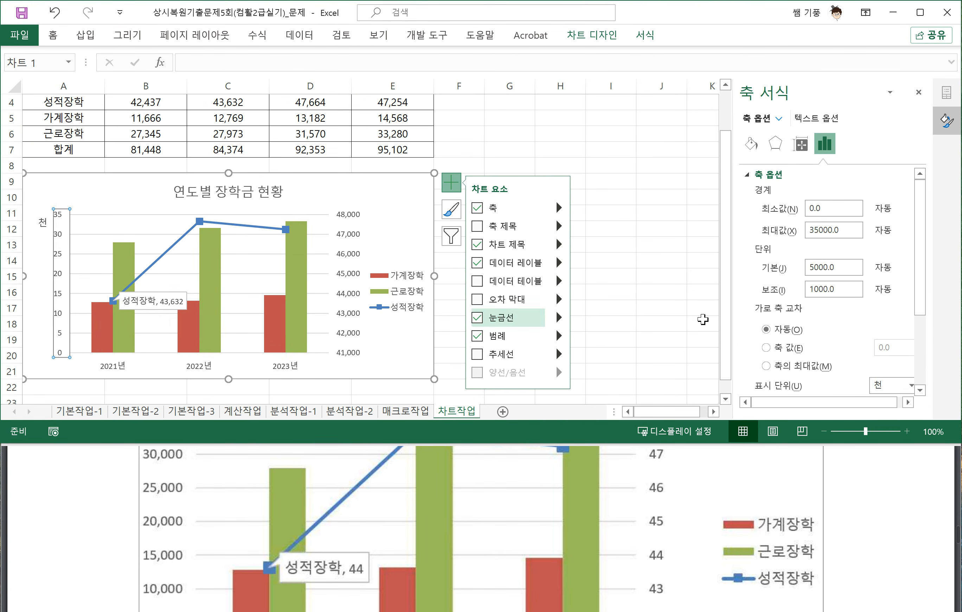
{"action": "left_click_drag", "start_coordinate": [922, 305], "coordinate": [922, 339]}
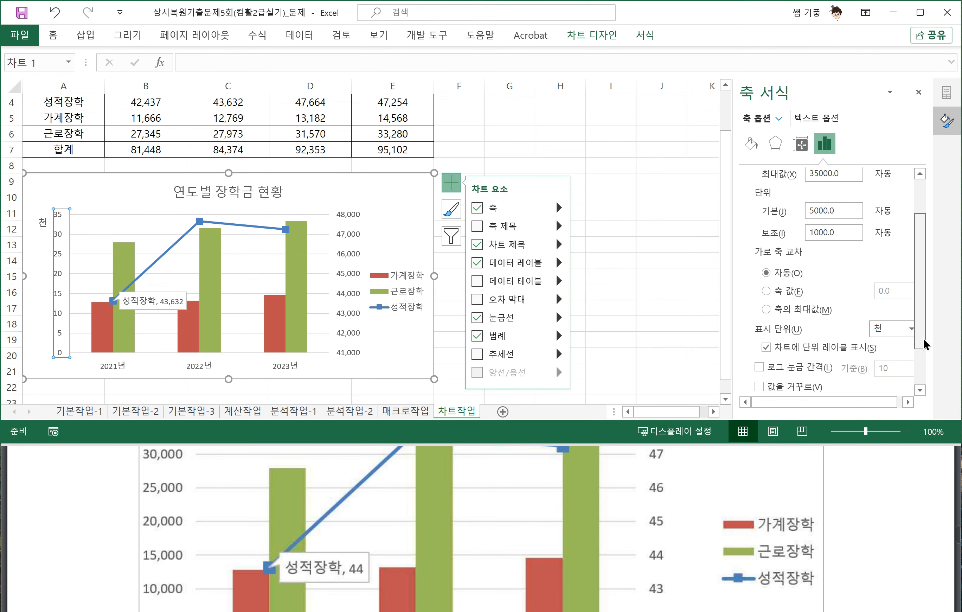
{"action": "left_click", "coordinate": [911, 328]}
{"action": "left_click", "coordinate": [881, 352]}
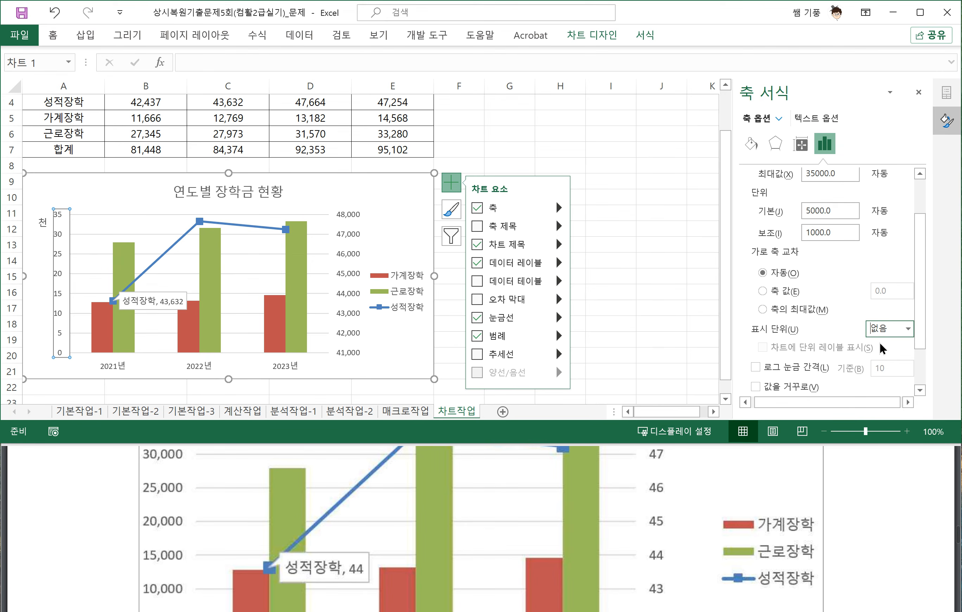
Set the display unit of the secondary vertical axis to 천 in its axis options
{"action": "left_click", "coordinate": [349, 279]}
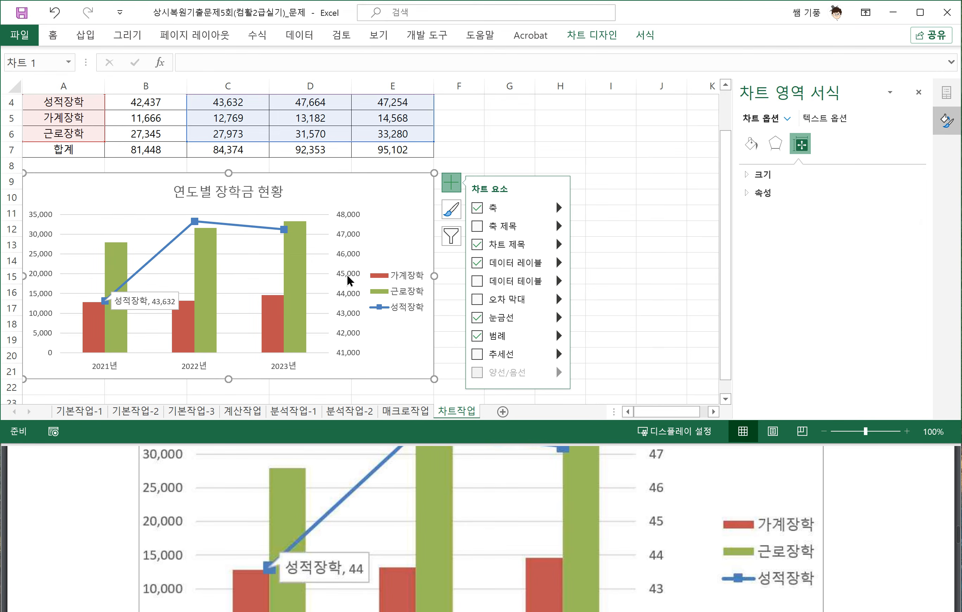
{"action": "left_click", "coordinate": [350, 280]}
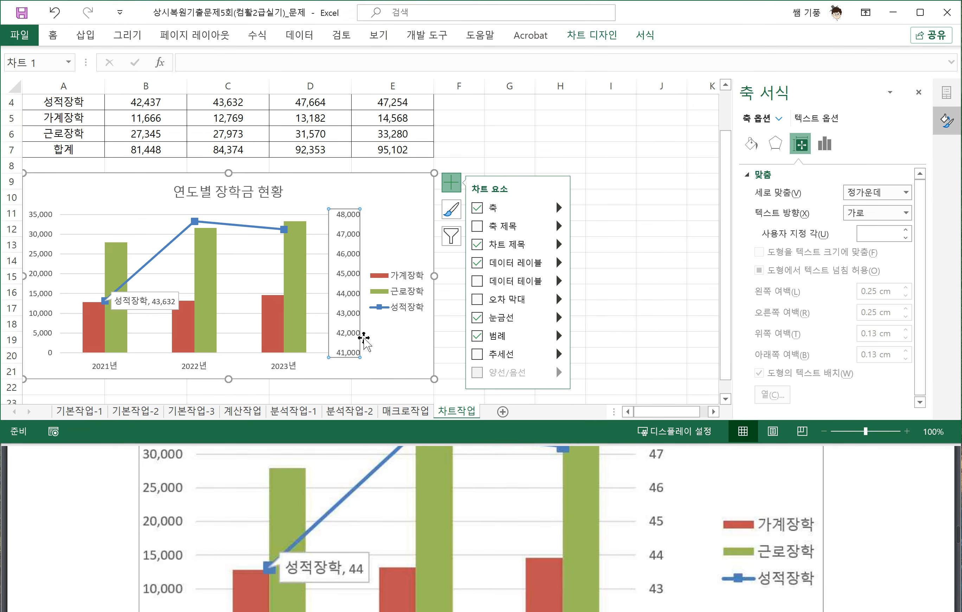
{"action": "right_click", "coordinate": [351, 326]}
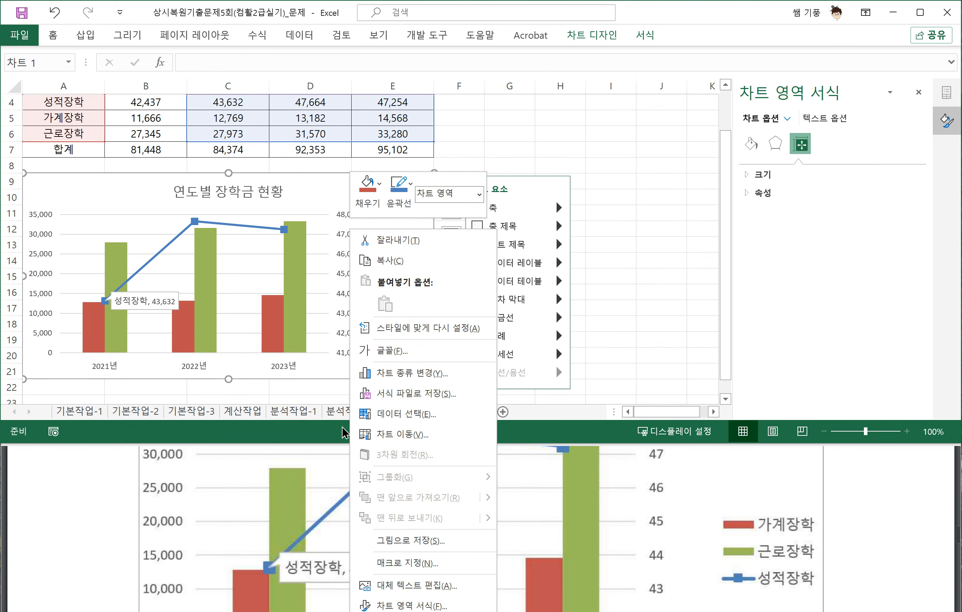
{"action": "left_click", "coordinate": [406, 605]}
{"action": "right_click", "coordinate": [345, 323]}
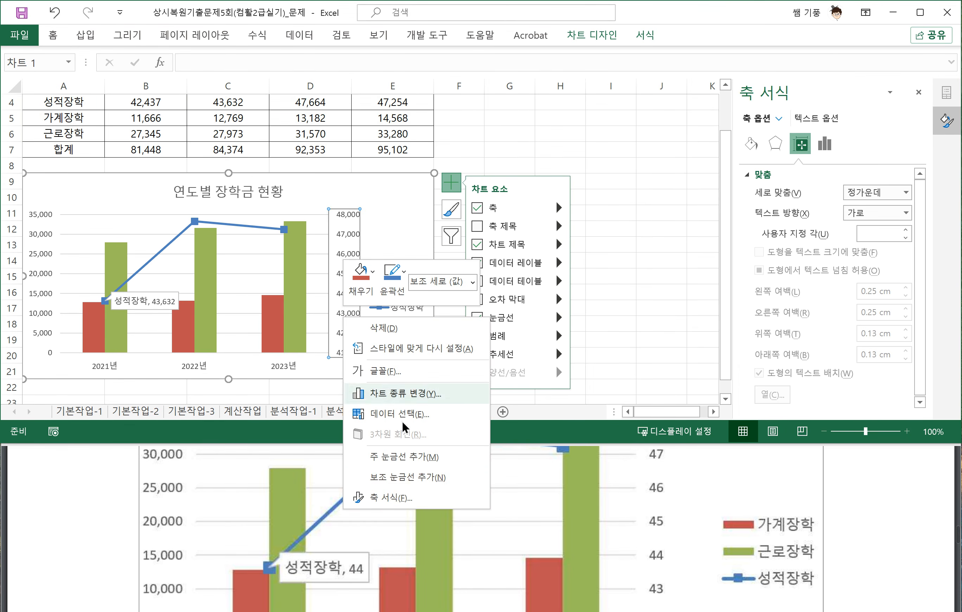
{"action": "left_click", "coordinate": [351, 499]}
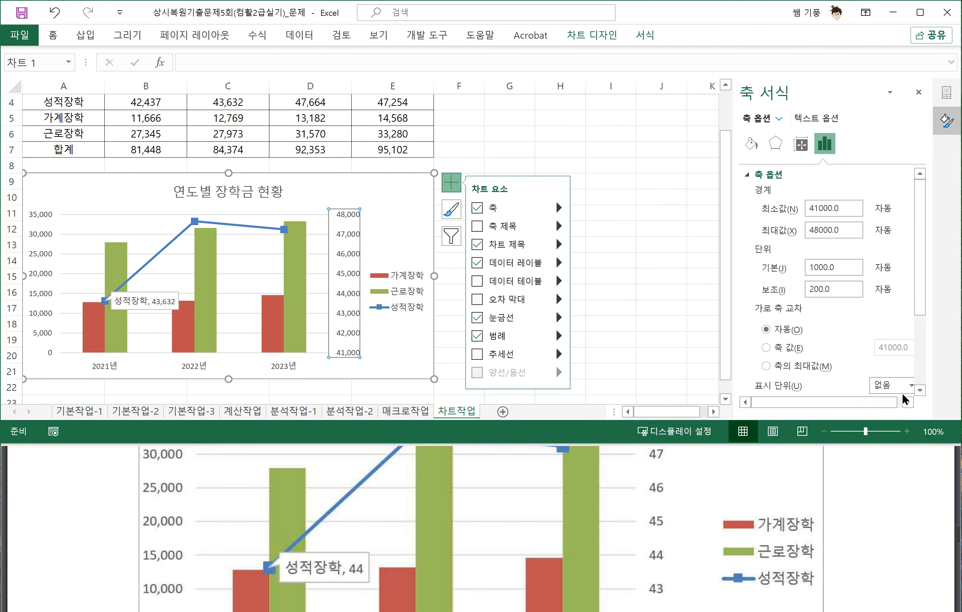
{"action": "left_click", "coordinate": [910, 386]}
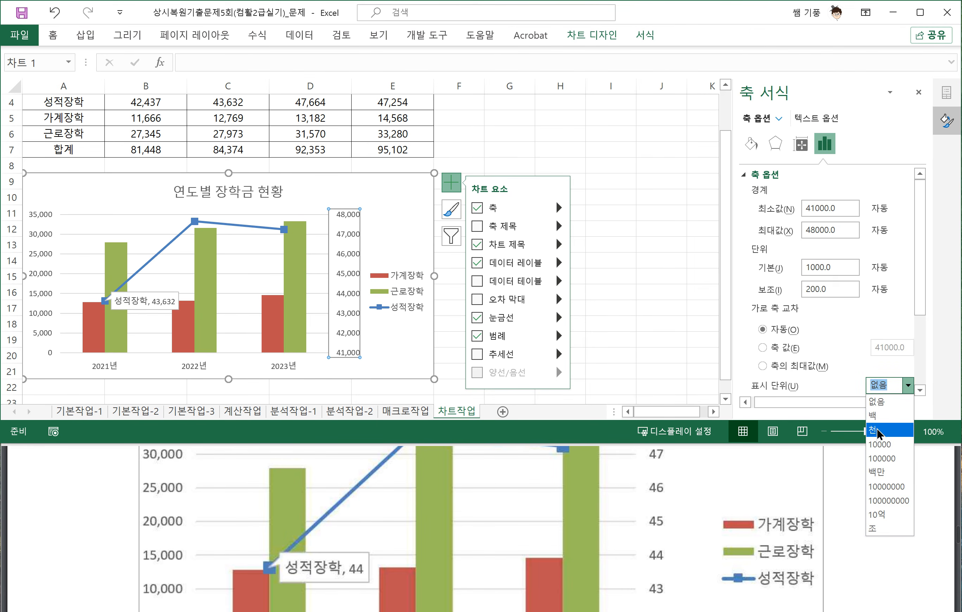
{"action": "left_click", "coordinate": [877, 430]}
Set the text direction of the secondary axis's display unit label to 세로
{"action": "left_click", "coordinate": [346, 222]}
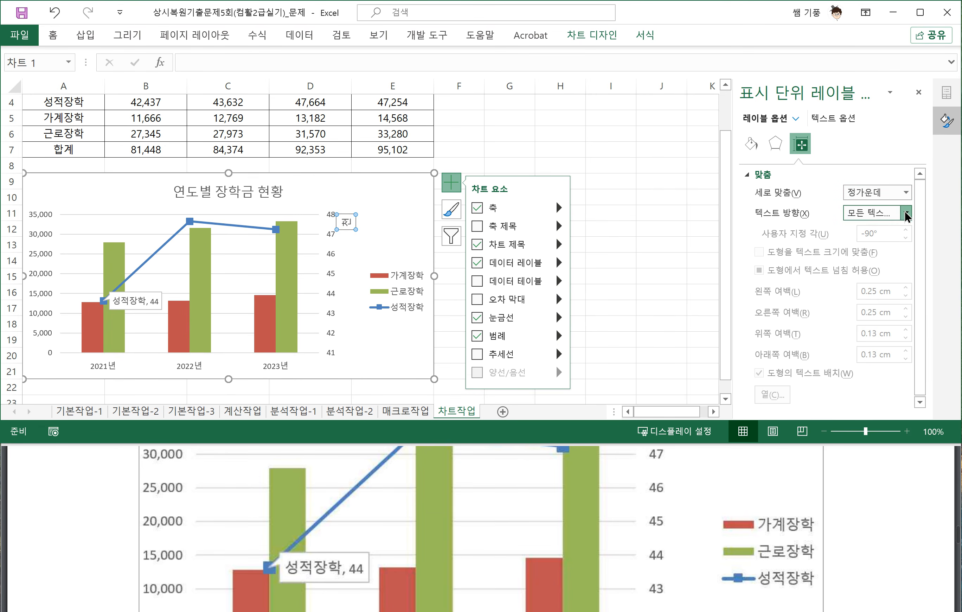
{"action": "left_click", "coordinate": [906, 216]}
{"action": "left_click", "coordinate": [869, 297]}
{"action": "left_click", "coordinate": [640, 300]}
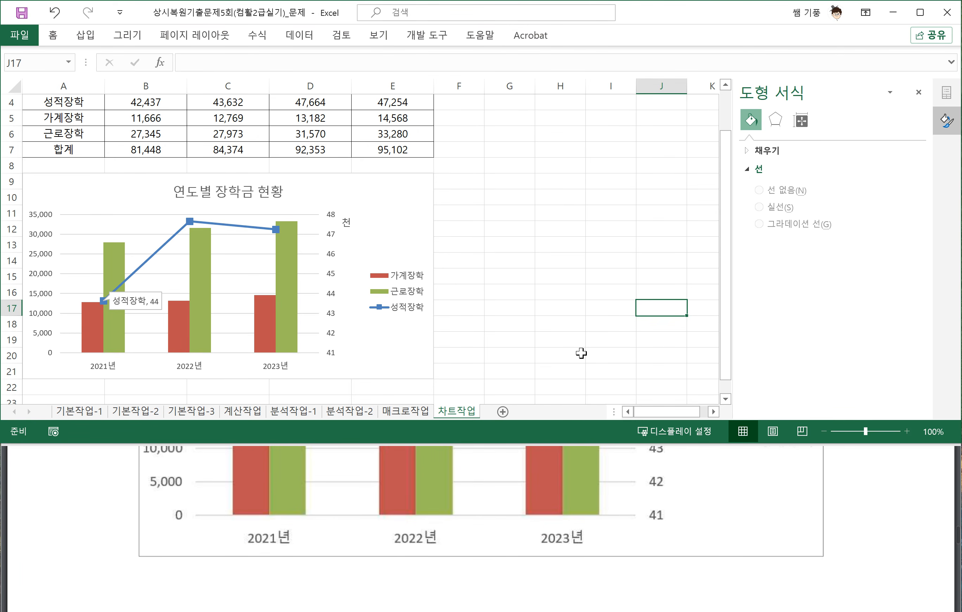
Check the finished chart against the reference chart and the written instructions for the secondary vertical axis
{"action": "left_click", "coordinate": [542, 336]}
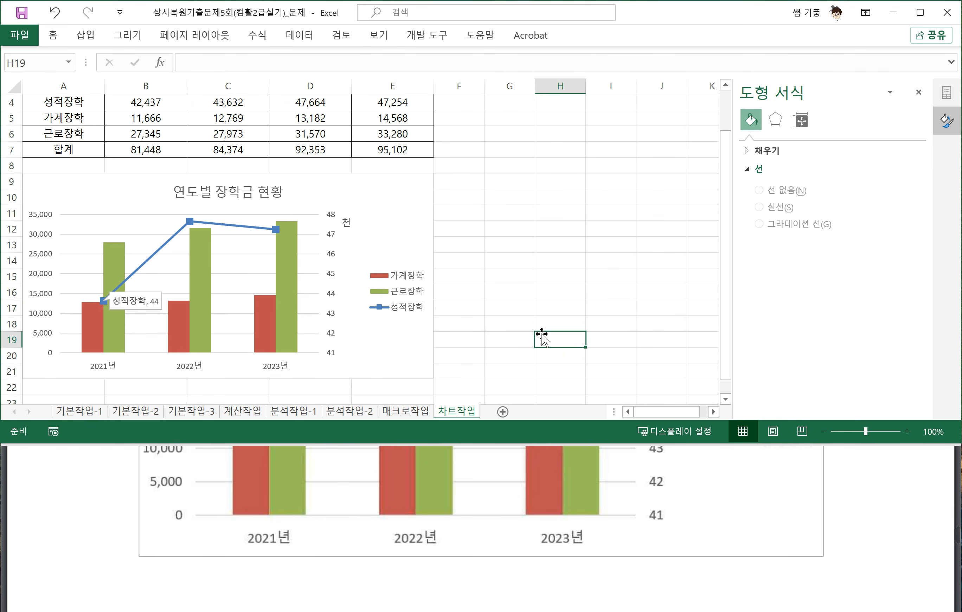
{"action": "scroll", "coordinate": [503, 364], "scroll_direction": "up", "scroll_amount": 1}
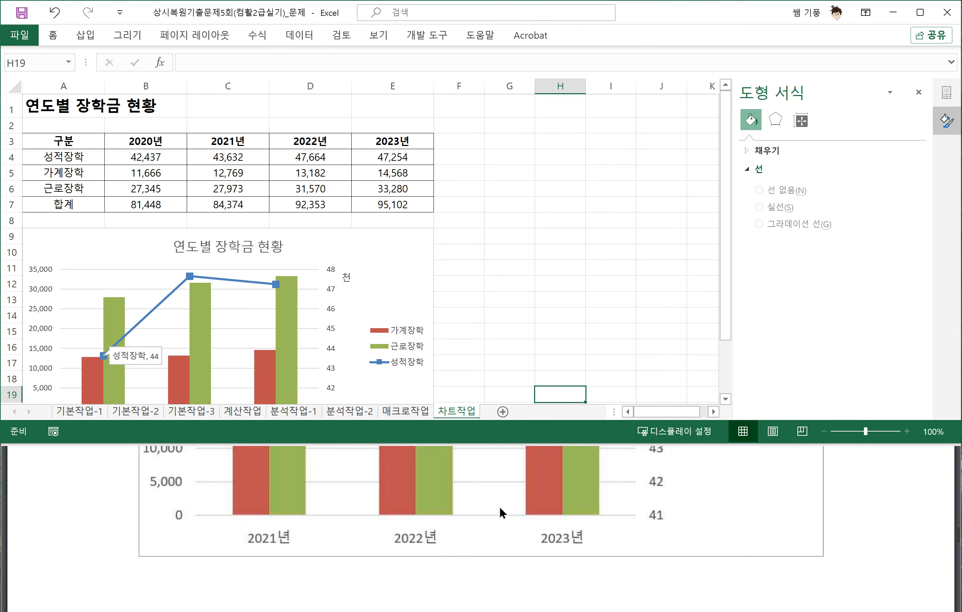
{"action": "scroll", "coordinate": [497, 325], "scroll_direction": "down", "scroll_amount": 2}
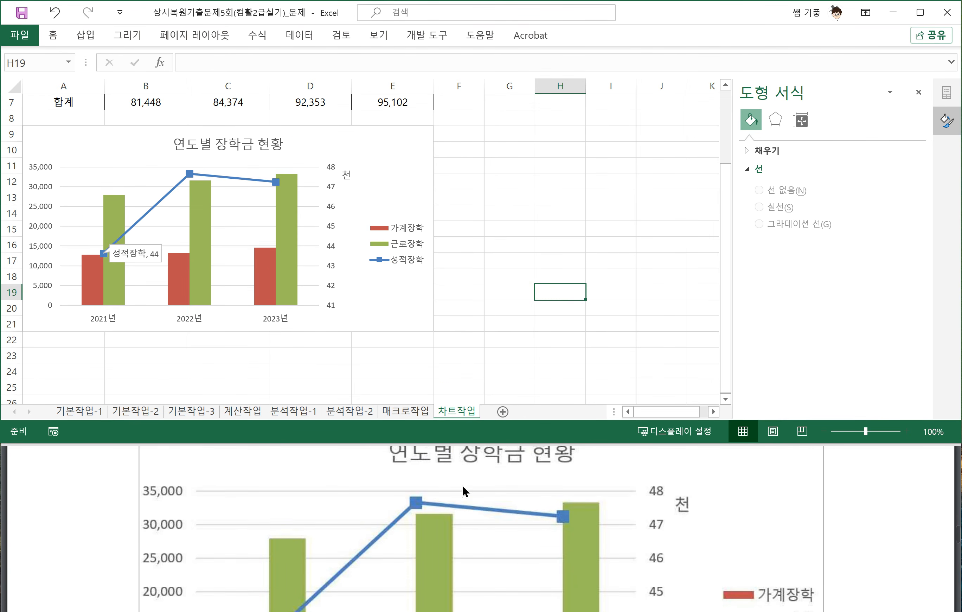
{"action": "mouse_move", "coordinate": [121, 533]}
{"action": "left_mouse_down"}
{"action": "mouse_move", "coordinate": [203, 507]}
{"action": "mouse_move", "coordinate": [125, 515]}
{"action": "left_mouse_up"}
{"action": "left_click", "coordinate": [524, 278]}
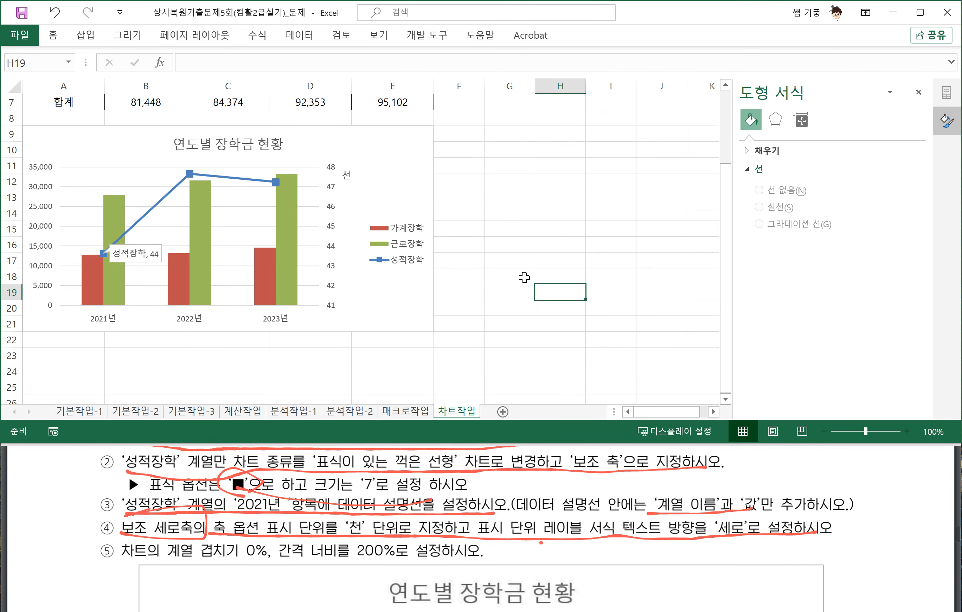